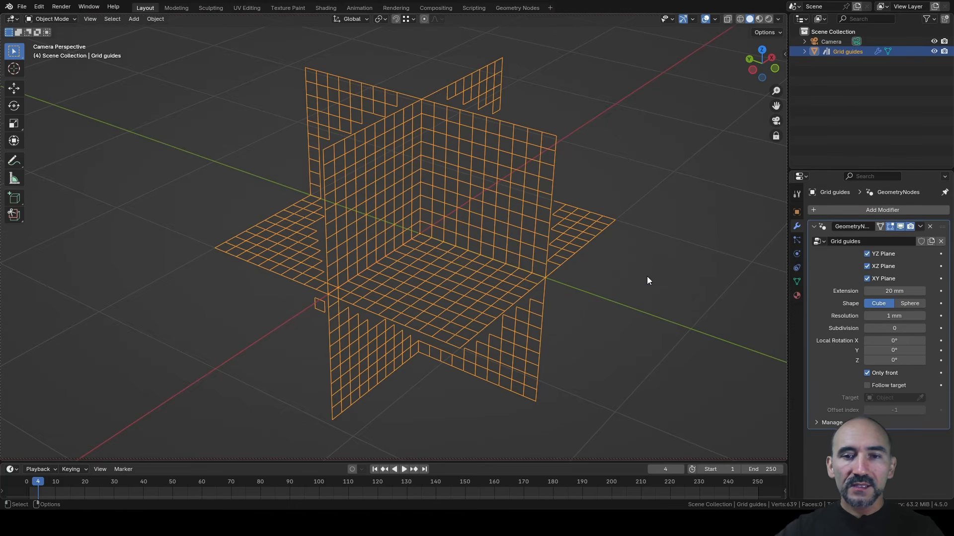
- Toggle the grid guides' YZ Plane off and back on, and do the same for the XZ Plane
{"action": "middle_click_drag", "start_coordinate": [444, 191], "coordinate": [428, 187]}
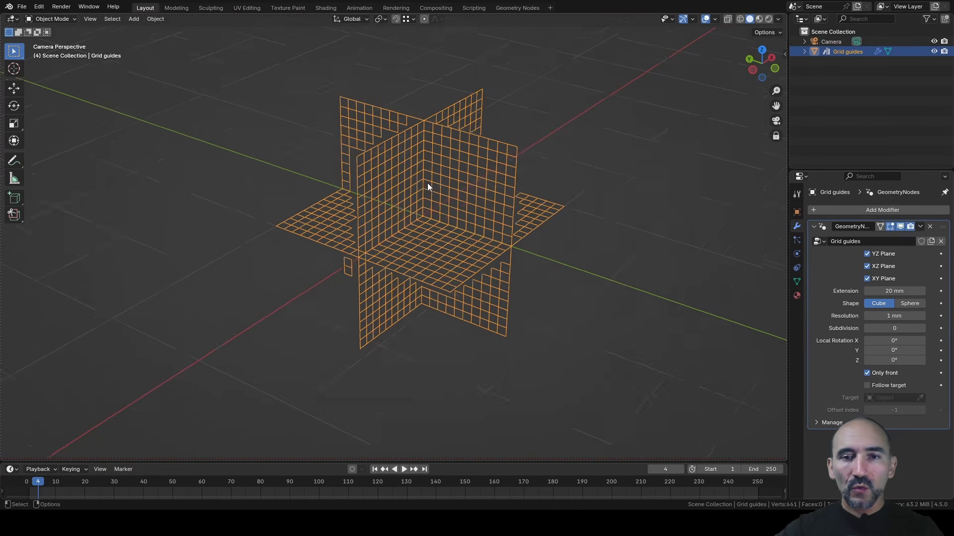
{"action": "middle_click_drag", "start_coordinate": [418, 181], "coordinate": [532, 218]}
{"action": "left_click", "coordinate": [882, 253]}
{"action": "left_click", "coordinate": [878, 255]}
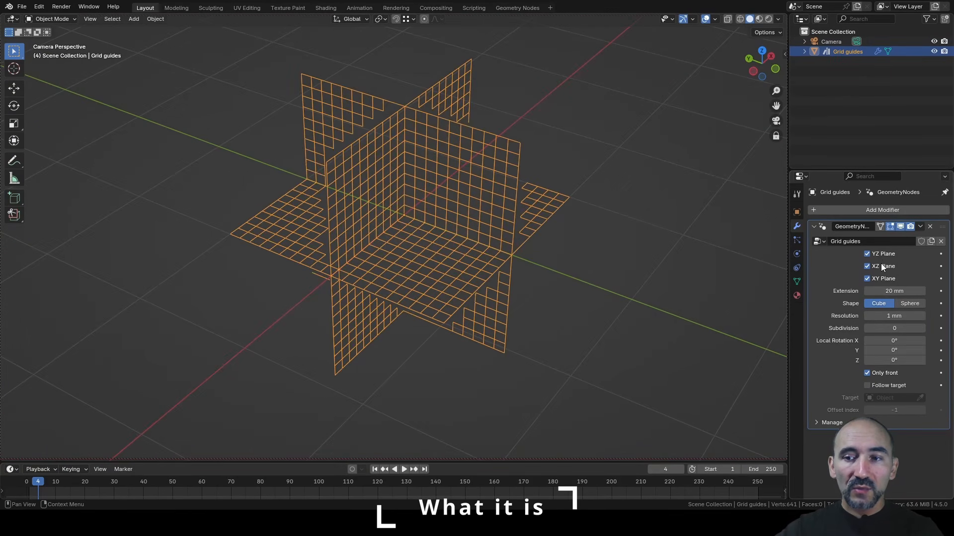
{"action": "left_click", "coordinate": [882, 266]}
{"action": "left_click", "coordinate": [882, 267]}
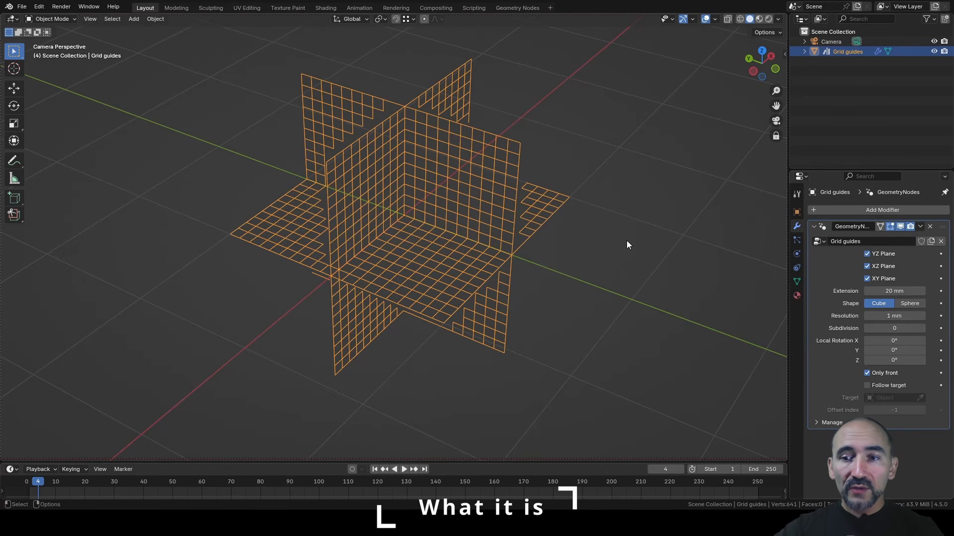
- Set the grid guides' extension to 22 mm and change their shape to Sphere
{"action": "mouse_move", "coordinate": [889, 291]}
{"action": "left_mouse_down"}
{"action": "mouse_move", "coordinate": [938, 291]}
{"action": "mouse_move", "coordinate": [880, 291]}
{"action": "mouse_move", "coordinate": [904, 291]}
{"action": "left_mouse_up"}
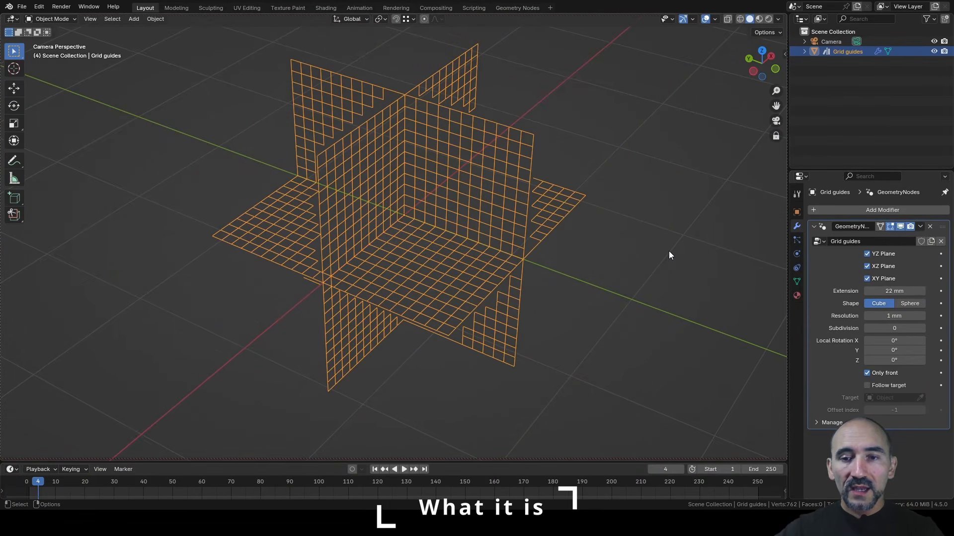
{"action": "middle_click_drag", "start_coordinate": [571, 223], "coordinate": [480, 185]}
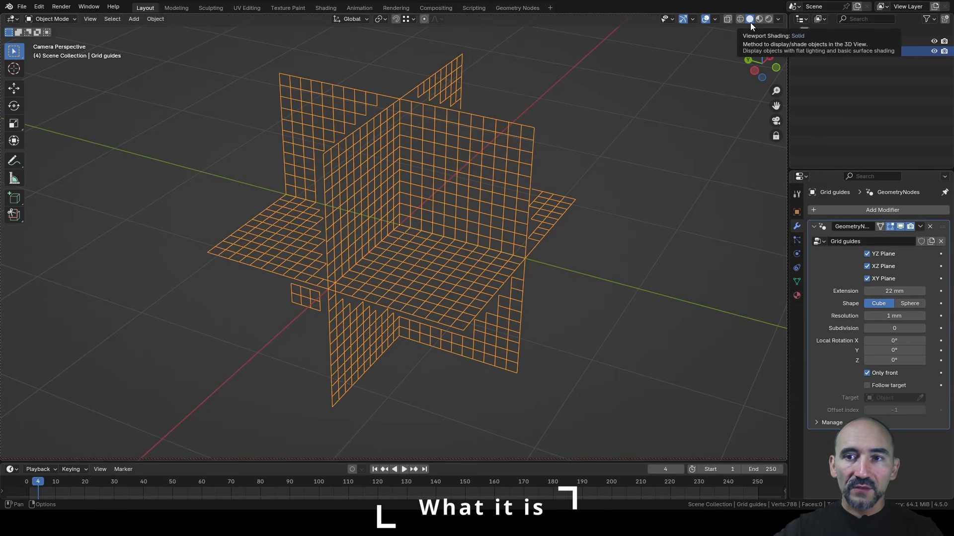
{"action": "middle_click_drag", "start_coordinate": [674, 216], "coordinate": [690, 235]}
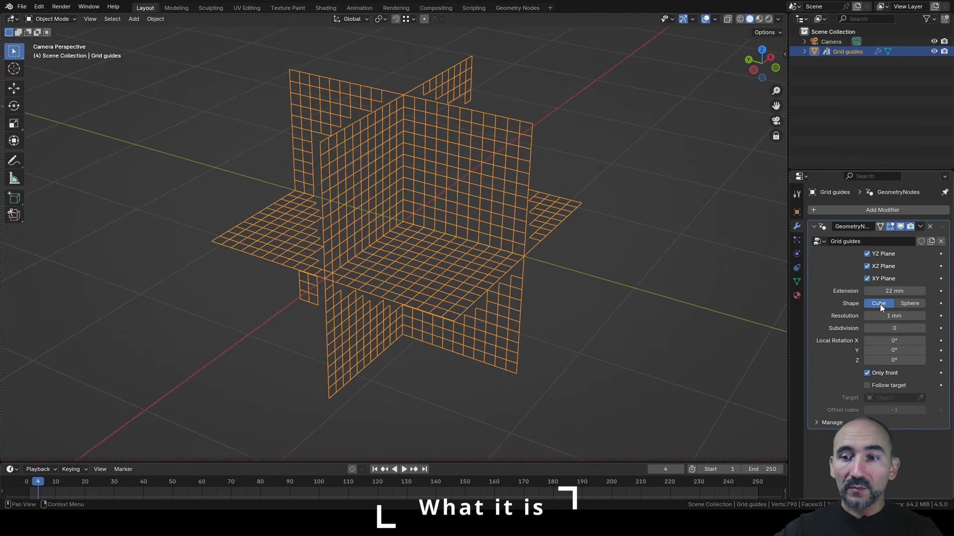
{"action": "left_click", "coordinate": [901, 302]}
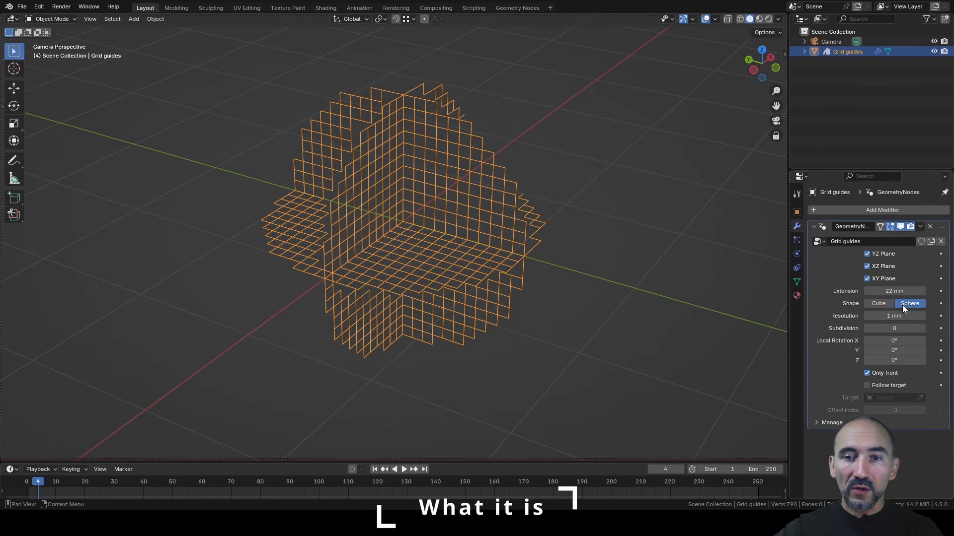
{"action": "middle_click_drag", "start_coordinate": [602, 228], "coordinate": [586, 214]}
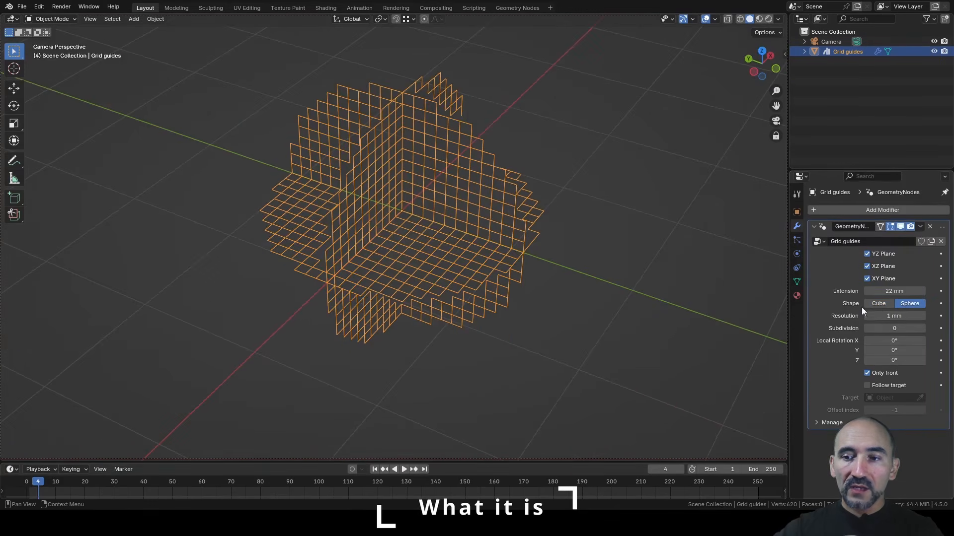
- Set the grid resolution to 3 mm and try a higher subdivision before restoring it to 0
{"action": "left_click", "coordinate": [901, 316]}
{"action": "type", "text": "3"}
{"action": "key", "text": "Return"}
{"action": "middle_click_drag", "start_coordinate": [432, 149], "coordinate": [427, 219]}
{"action": "scroll", "coordinate": [459, 168], "scroll_direction": "up", "scroll_amount": 2}
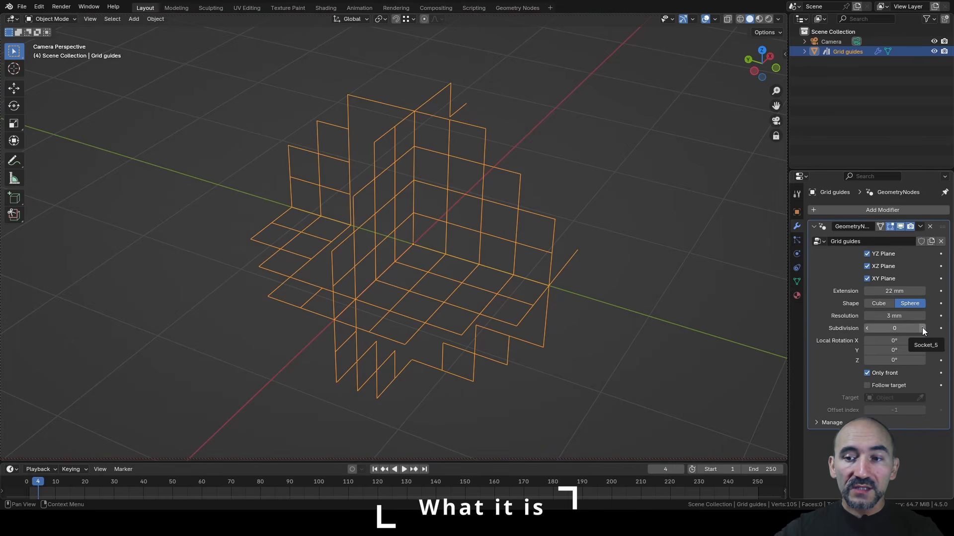
{"action": "left_click_drag", "start_coordinate": [922, 327], "coordinate": [923, 332]}
{"action": "left_click", "coordinate": [868, 328]}
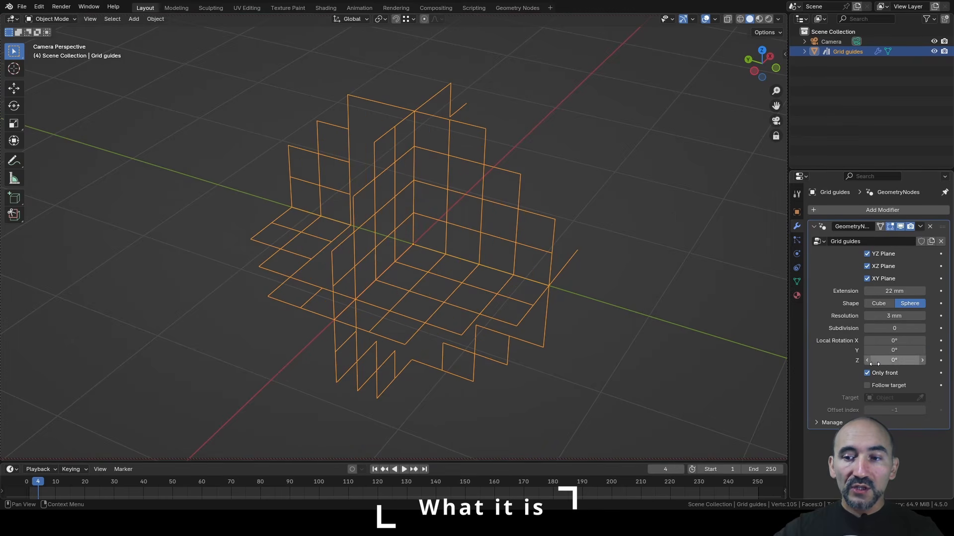
- Set the grid resolution to 1 mm, and try a local Z rotation before undoing it
{"action": "left_click", "coordinate": [886, 317]}
{"action": "type", "text": "1"}
{"action": "key", "text": "Return"}
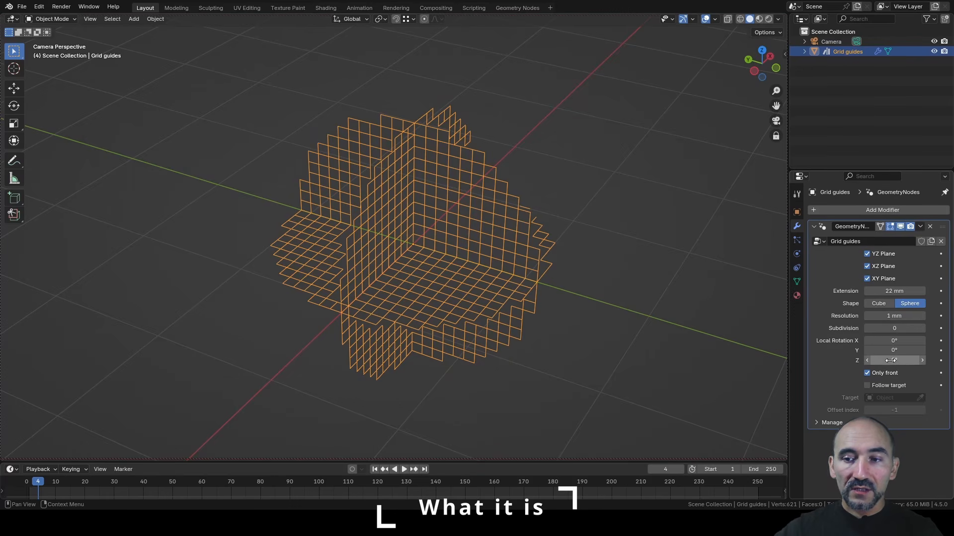
{"action": "left_click_drag", "start_coordinate": [897, 363], "coordinate": [921, 363]}
{"action": "key", "text": "ctrl+z"}
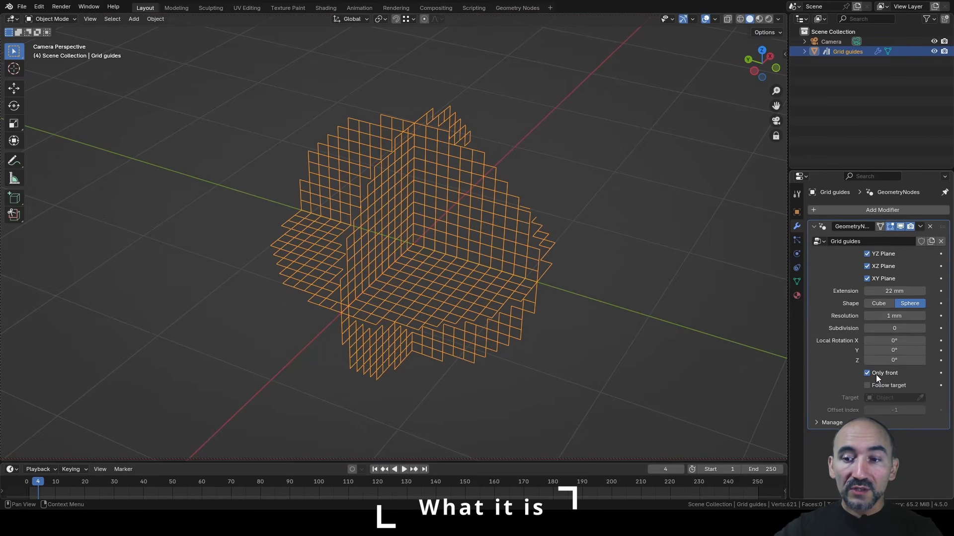
- Disable the Only front option and inspect the complete grid planes from different angles
{"action": "left_click", "coordinate": [880, 374]}
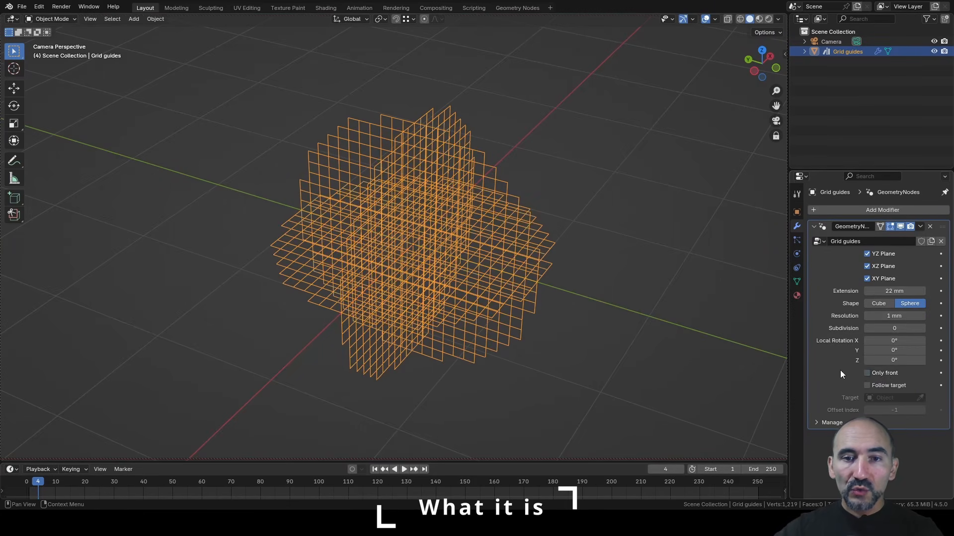
{"action": "middle_click_drag", "start_coordinate": [571, 278], "coordinate": [507, 252]}
{"action": "middle_click_drag", "start_coordinate": [420, 225], "coordinate": [437, 185]}
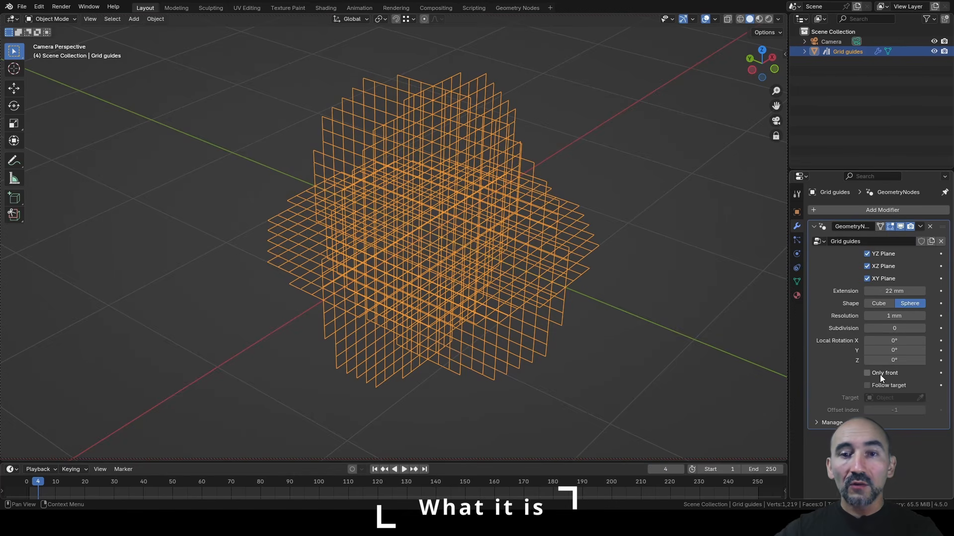
{"action": "scroll", "coordinate": [434, 207], "scroll_direction": "down", "scroll_amount": 2}
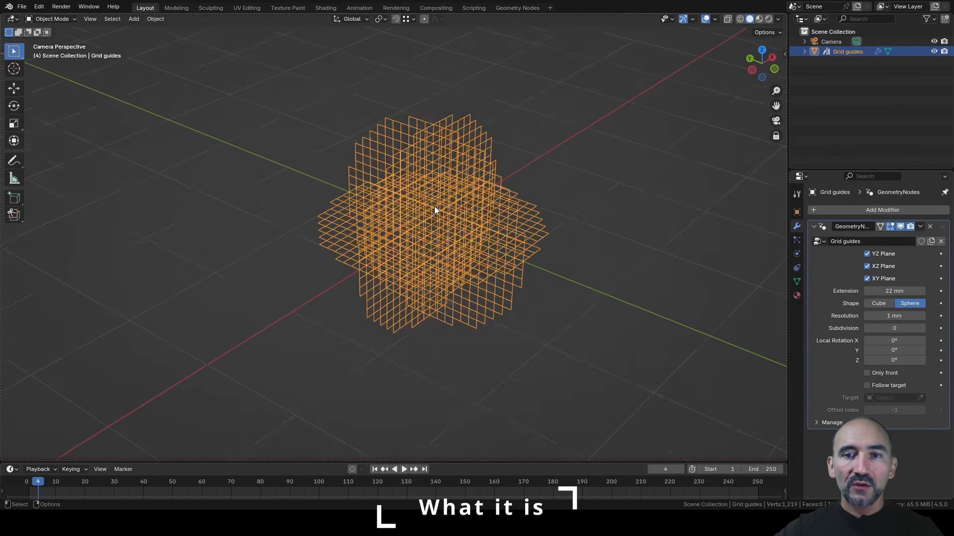
{"action": "scroll", "coordinate": [435, 207], "scroll_direction": "up", "scroll_amount": 2}
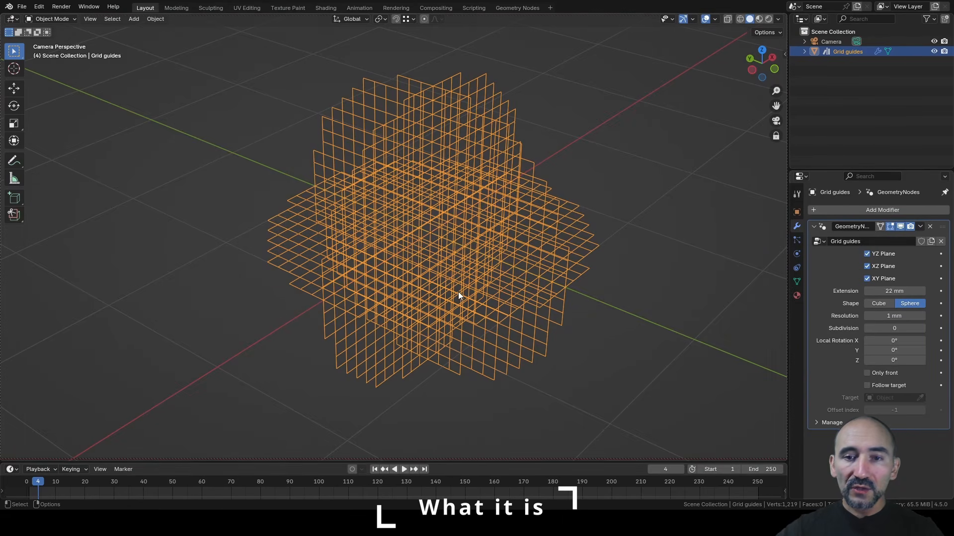
- Re-enable the Only front option, inspect the grid from outside the camera, and return to the camera view
{"action": "scroll", "coordinate": [458, 291], "scroll_direction": "down", "scroll_amount": 4}
{"action": "middle_click_drag", "start_coordinate": [458, 291], "coordinate": [526, 260]}
{"action": "left_click", "coordinate": [886, 374]}
{"action": "scroll", "coordinate": [473, 228], "scroll_direction": "up", "scroll_amount": 2}
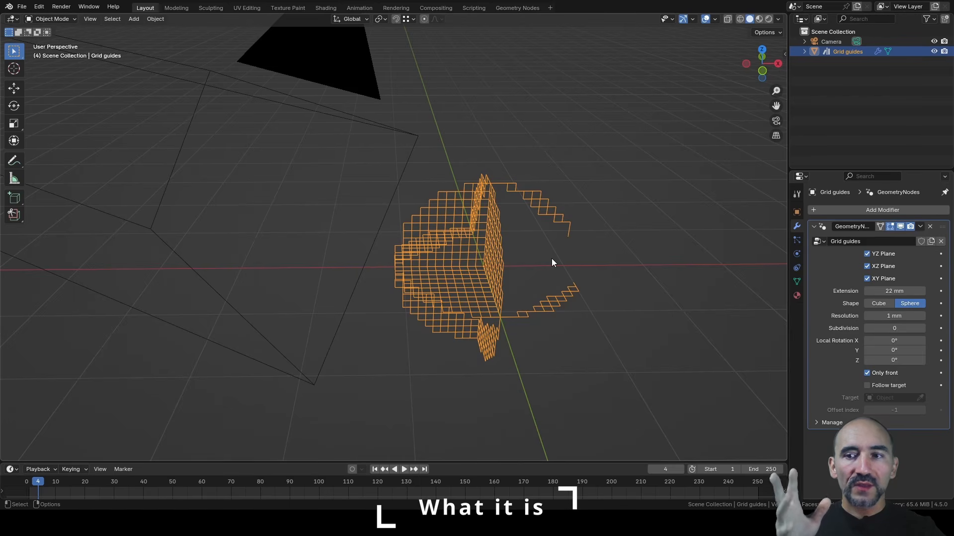
{"action": "key", "text": "KP_0"}
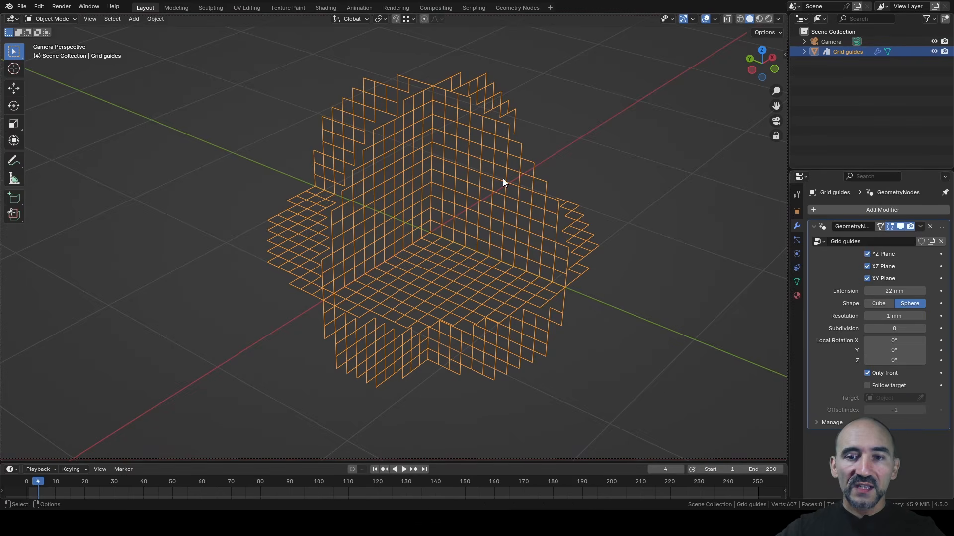
- Add an ico sphere to the scene and scale it up by a factor of 10
{"action": "scroll", "coordinate": [437, 184], "scroll_direction": "down", "scroll_amount": 5}
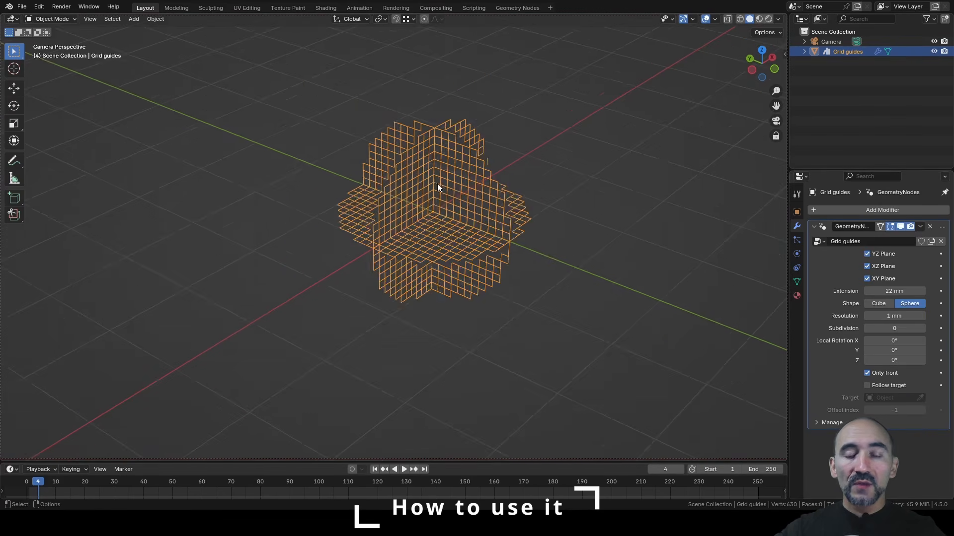
{"action": "scroll", "coordinate": [438, 189], "scroll_direction": "down", "scroll_amount": 3}
{"action": "key", "text": "shift+a"}
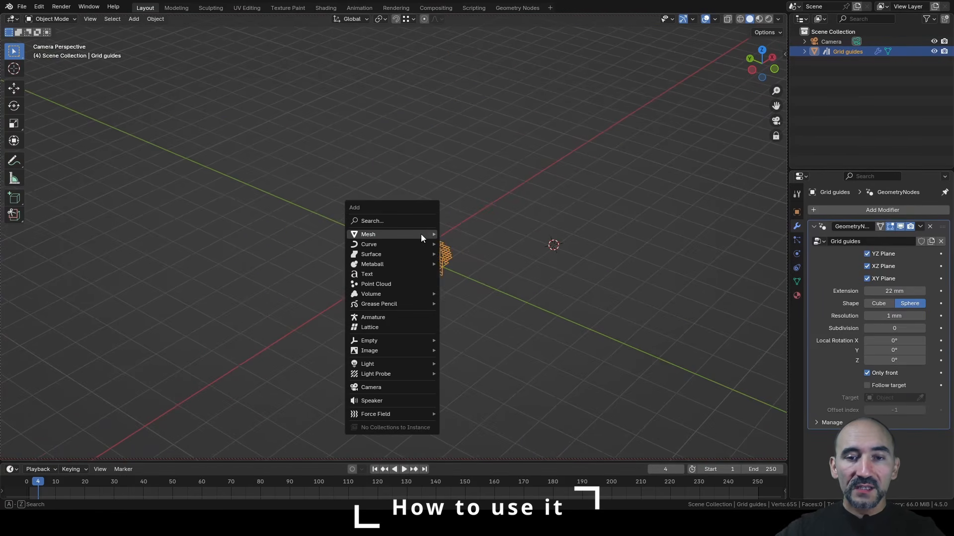
{"action": "mouse_move", "coordinate": [421, 234]}
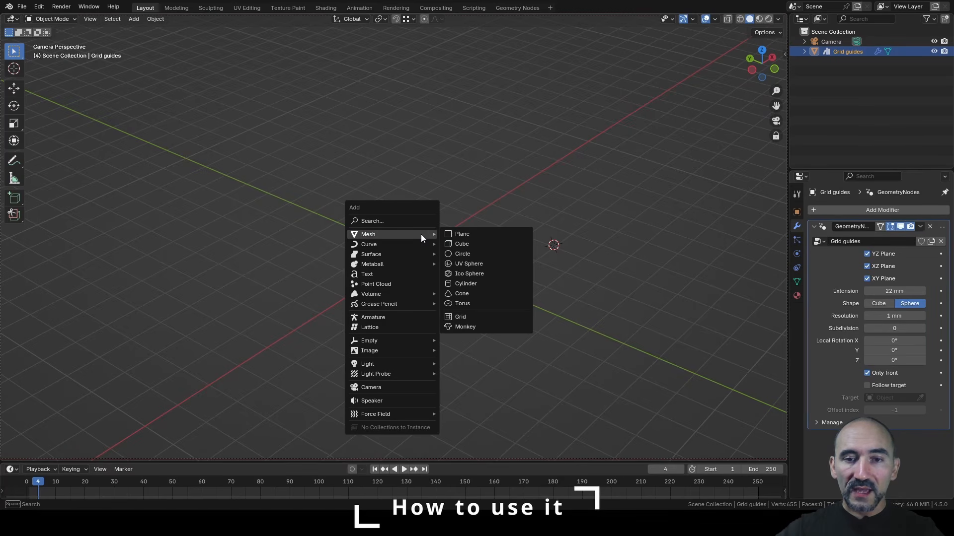
{"action": "left_click", "coordinate": [480, 273]}
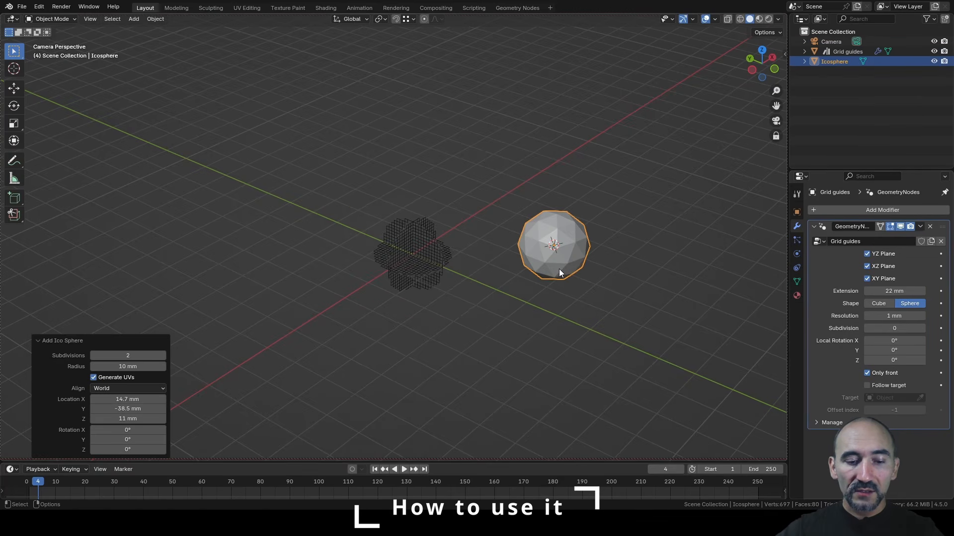
{"action": "type", "text": "s10"}
{"action": "key", "text": "Return"}
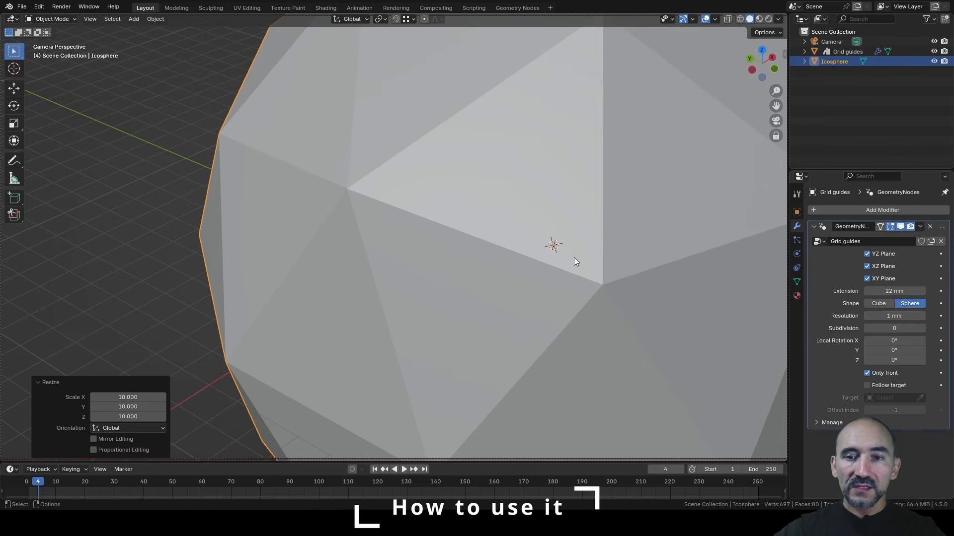
- Set the snap target to Face and move the Grid guides object onto an upper face of the icosphere
{"action": "scroll", "coordinate": [574, 257], "scroll_direction": "down", "scroll_amount": 6}
{"action": "middle_click_drag", "start_coordinate": [577, 270], "coordinate": [387, 185]}
{"action": "scroll", "coordinate": [498, 218], "scroll_direction": "up", "scroll_amount": 1}
{"action": "scroll", "coordinate": [499, 223], "scroll_direction": "up", "scroll_amount": 5}
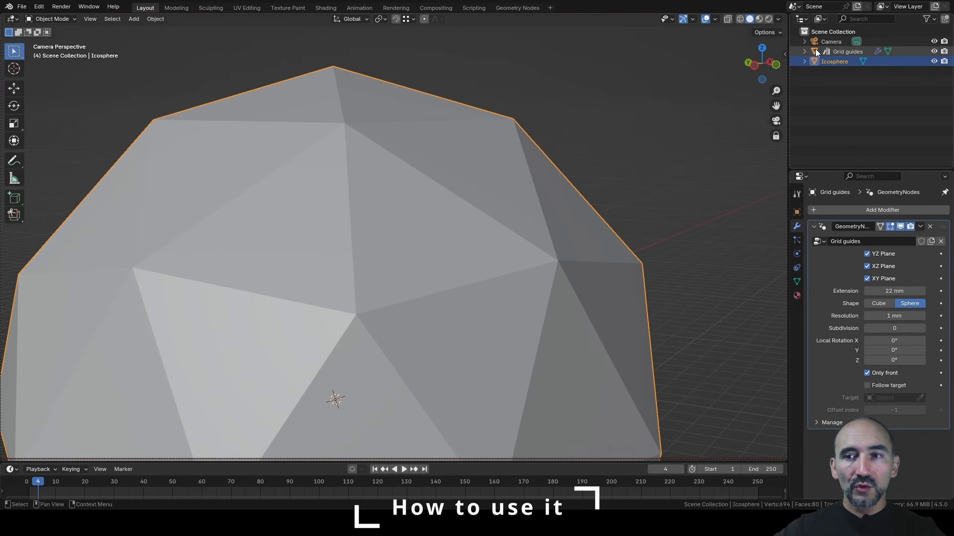
{"action": "left_click", "coordinate": [835, 52]}
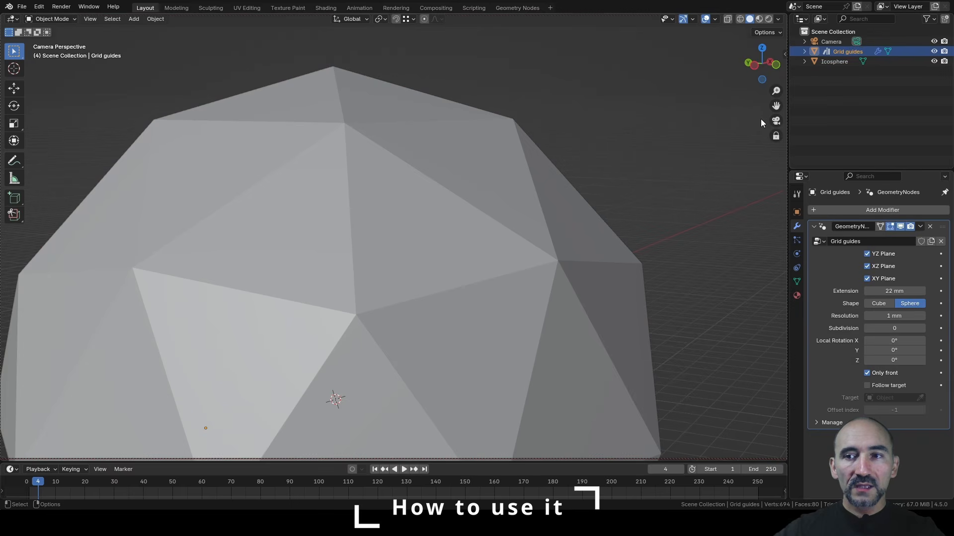
{"action": "left_click", "coordinate": [410, 19]}
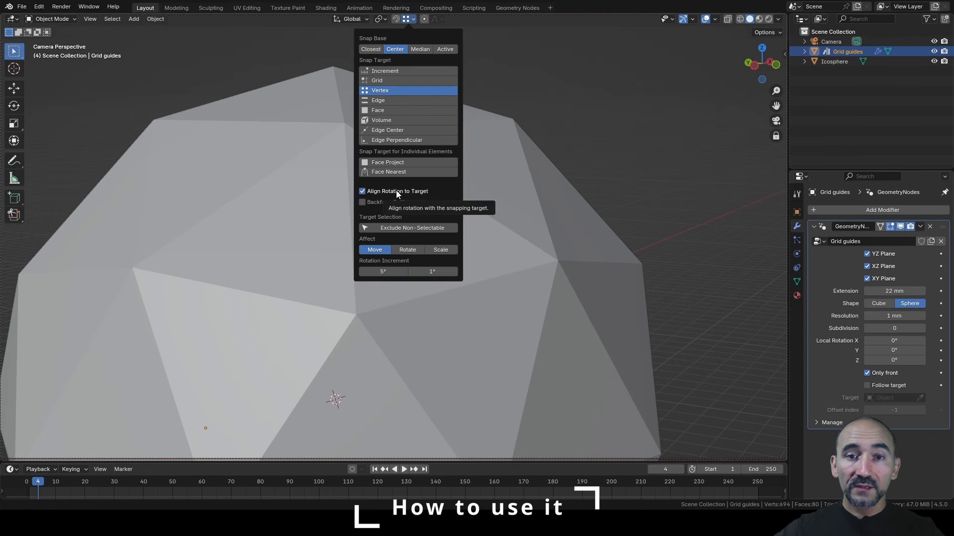
{"action": "left_click", "coordinate": [381, 112]}
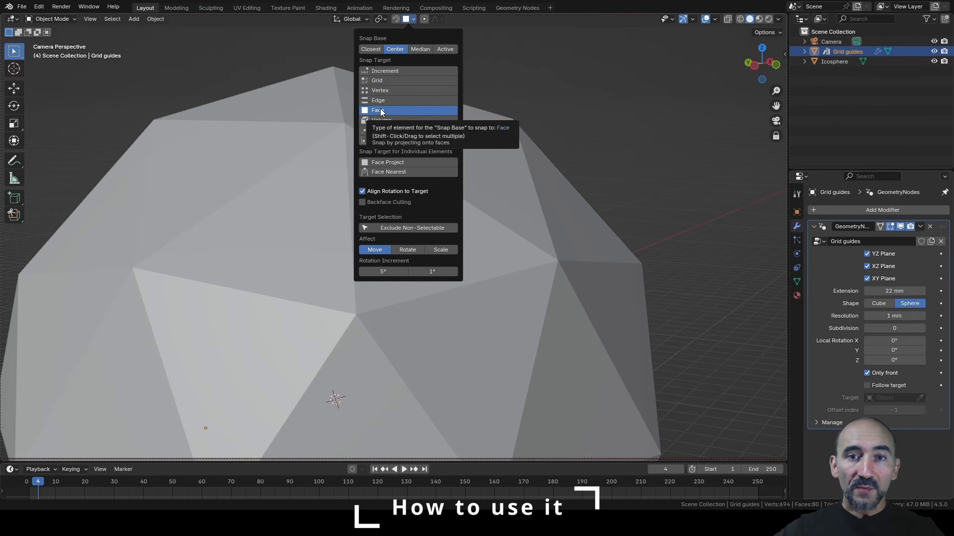
{"action": "key", "text": "g"}
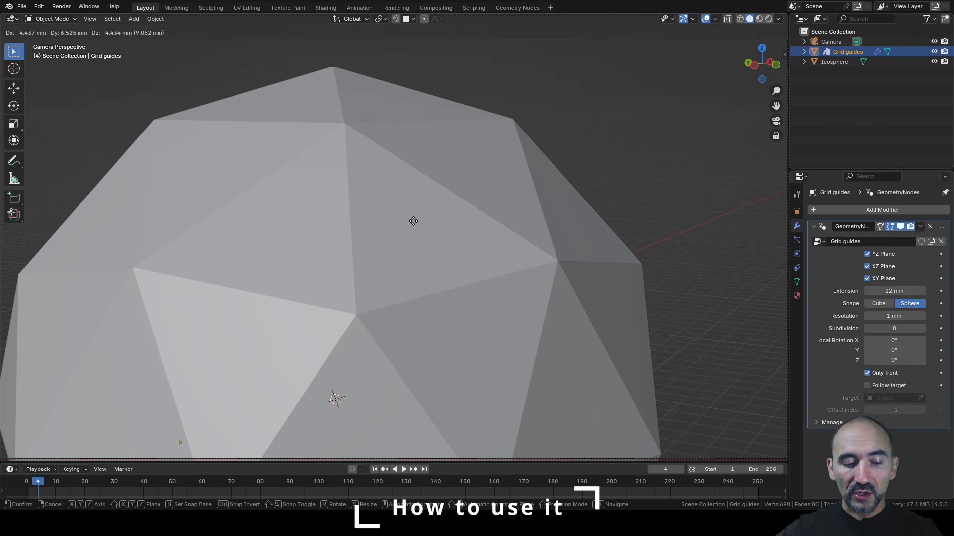
{"action": "left_click", "coordinate": [411, 245]}
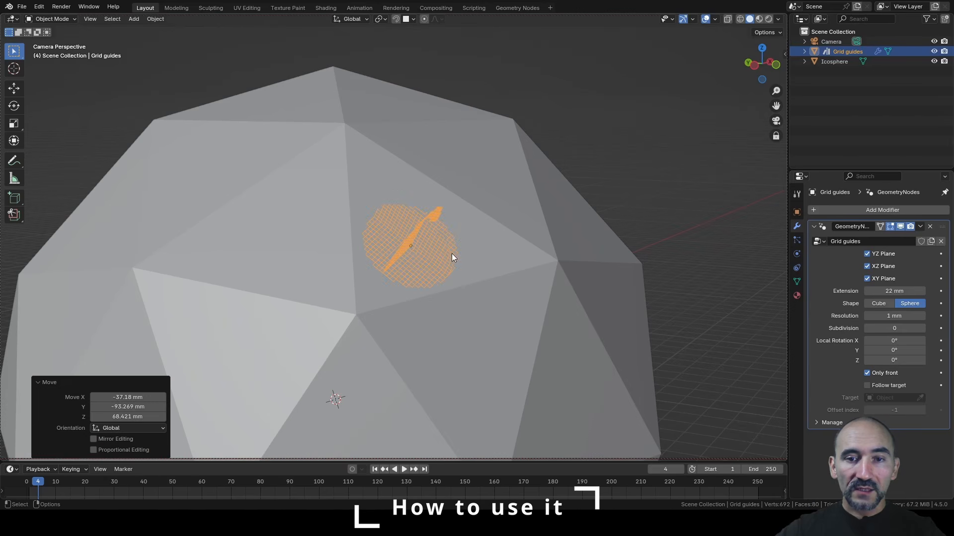
- Disable Align Rotation to Target, set the snap target to Vertex, and move the grid guides onto an icosphere vertex
{"action": "middle_click_drag", "start_coordinate": [451, 254], "coordinate": [436, 167]}
{"action": "scroll", "coordinate": [417, 246], "scroll_direction": "up", "scroll_amount": 4}
{"action": "key", "text": "ctrl+shift+Tab"}
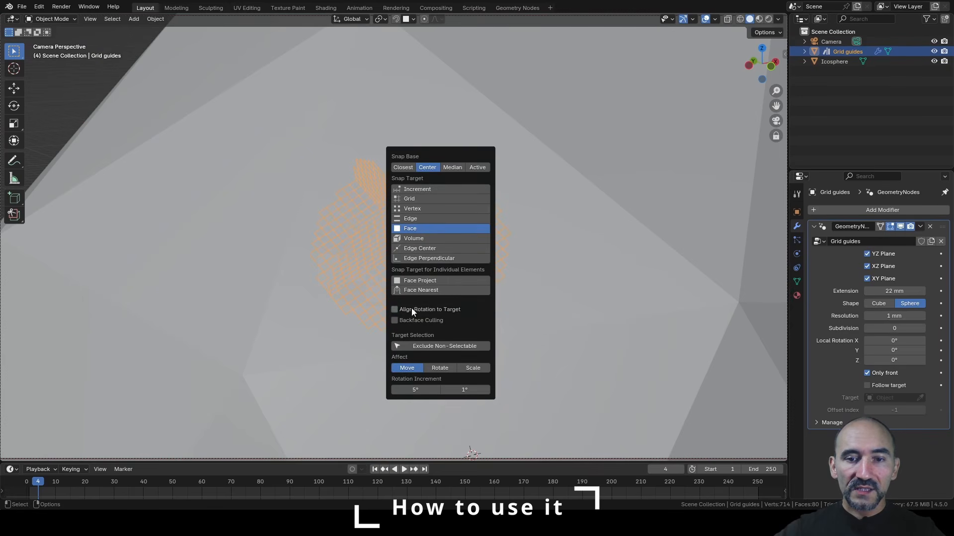
{"action": "key", "text": "ctrl+shift+Tab"}
{"action": "left_click", "coordinate": [377, 314]}
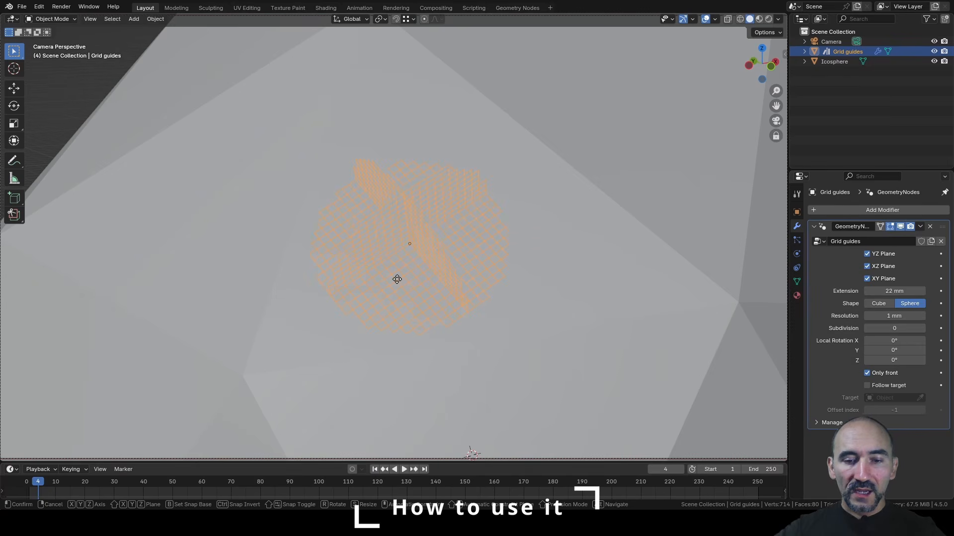
{"action": "key", "text": "g"}
{"action": "left_click", "coordinate": [249, 373]}
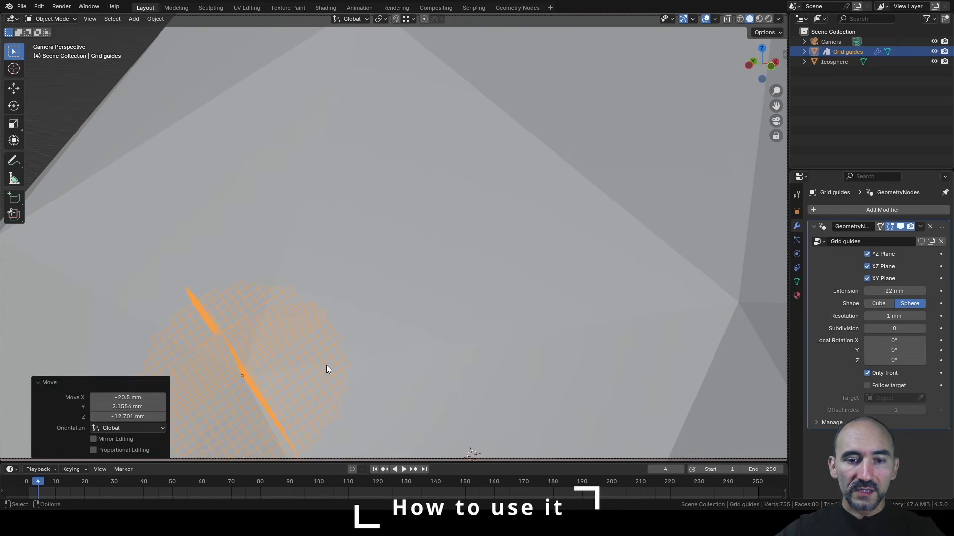
- Rotate the grid guides about 63° around their local Z axis to line them up with the icosphere's edge
{"action": "middle_click_drag", "start_coordinate": [326, 370], "coordinate": [162, 228]}
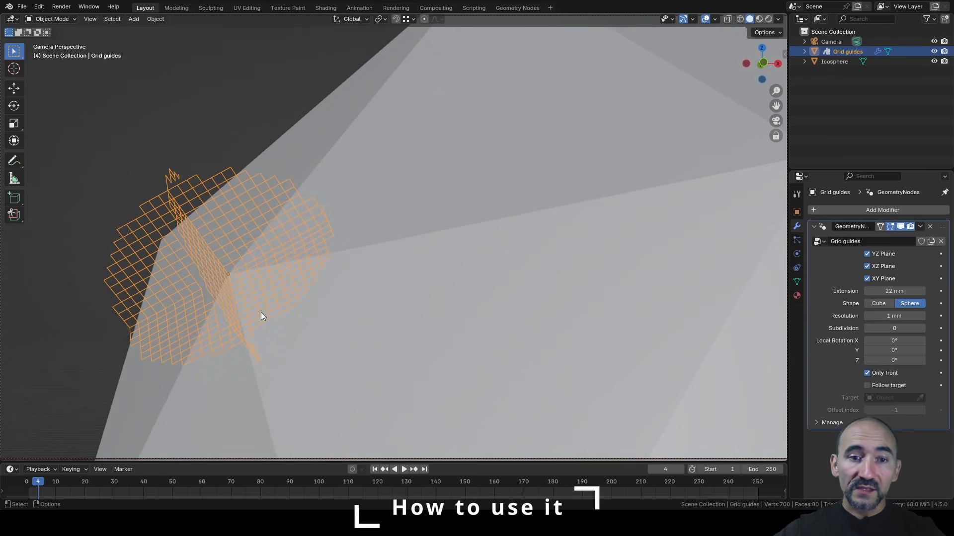
{"action": "middle_click_drag", "start_coordinate": [262, 316], "coordinate": [329, 338]}
{"action": "key", "text": "r"}
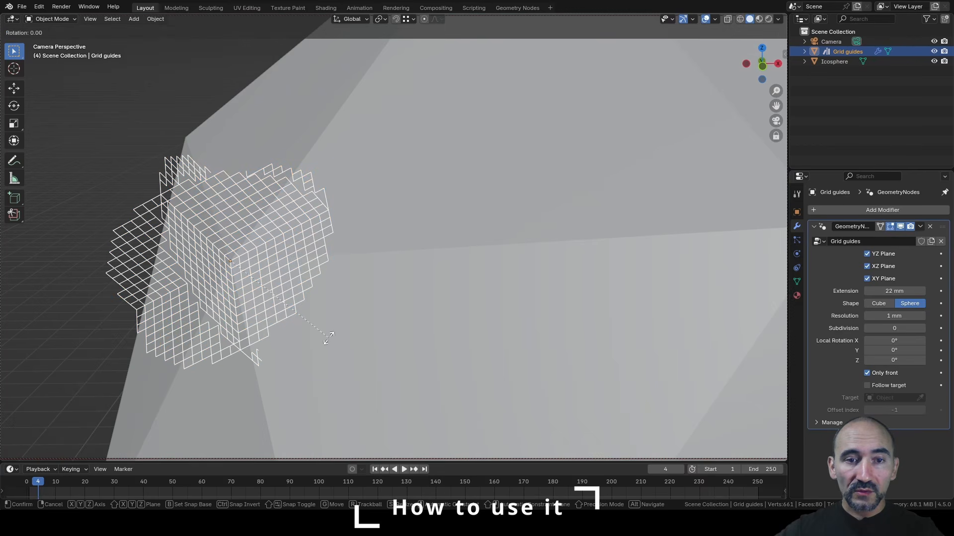
{"action": "key", "text": "z"}
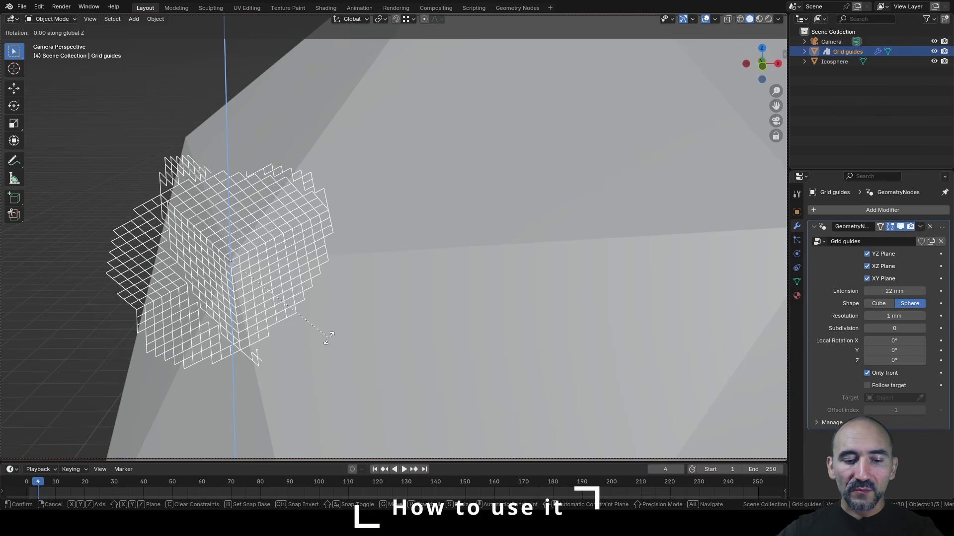
{"action": "key", "text": "z"}
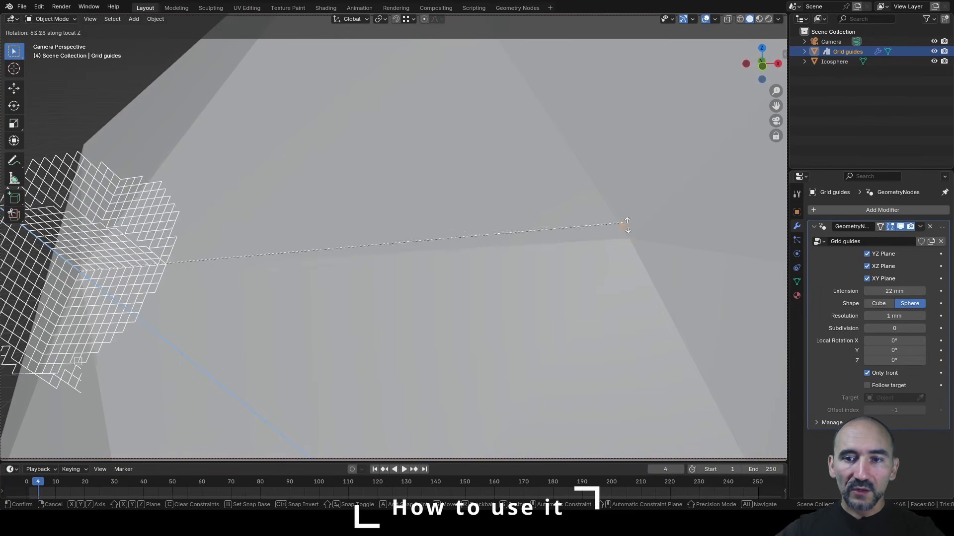
{"action": "left_click", "coordinate": [628, 234]}
{"action": "middle_click_drag", "start_coordinate": [628, 234], "coordinate": [308, 246]}
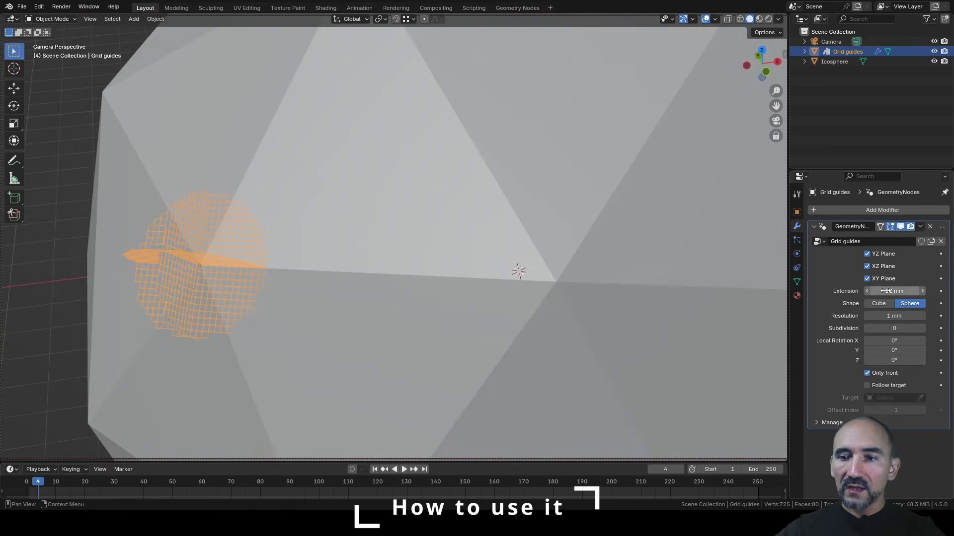
- Set the grid guides' Extension to 92 mm and Resolution to 3 mm, and deselect the object
{"action": "left_click_drag", "start_coordinate": [894, 291], "coordinate": [929, 291]}
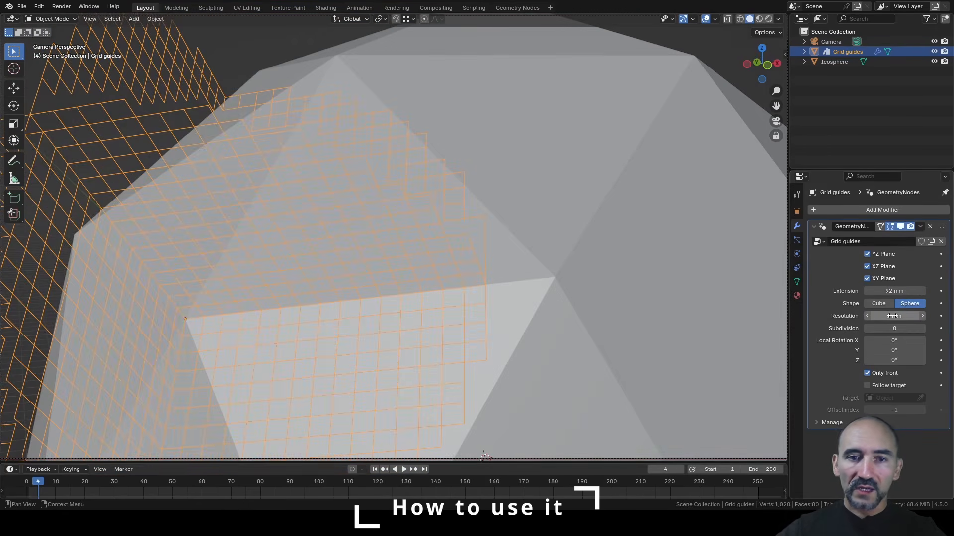
{"action": "middle_click_drag", "start_coordinate": [406, 221], "coordinate": [358, 244]}
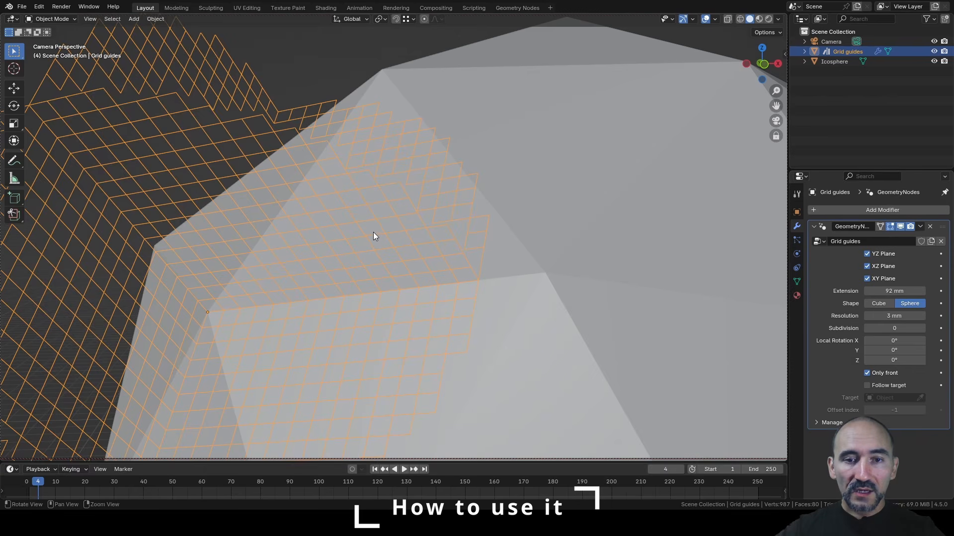
{"action": "key", "text": "alt+a"}
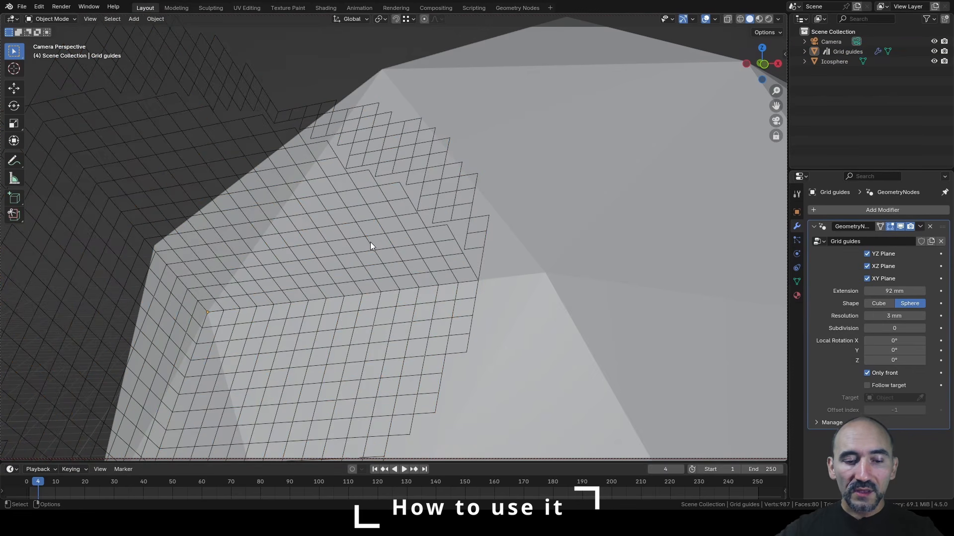
- Add a mesh plane and snap it onto a grid point along the icosphere edge
{"action": "key", "text": "shift+a"}
{"action": "mouse_move", "coordinate": [370, 242]}
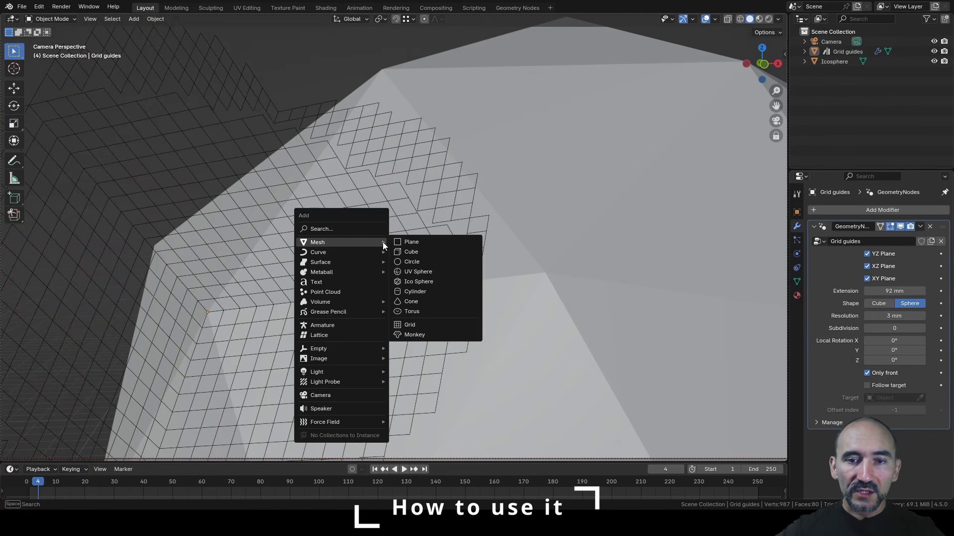
{"action": "left_click", "coordinate": [408, 243]}
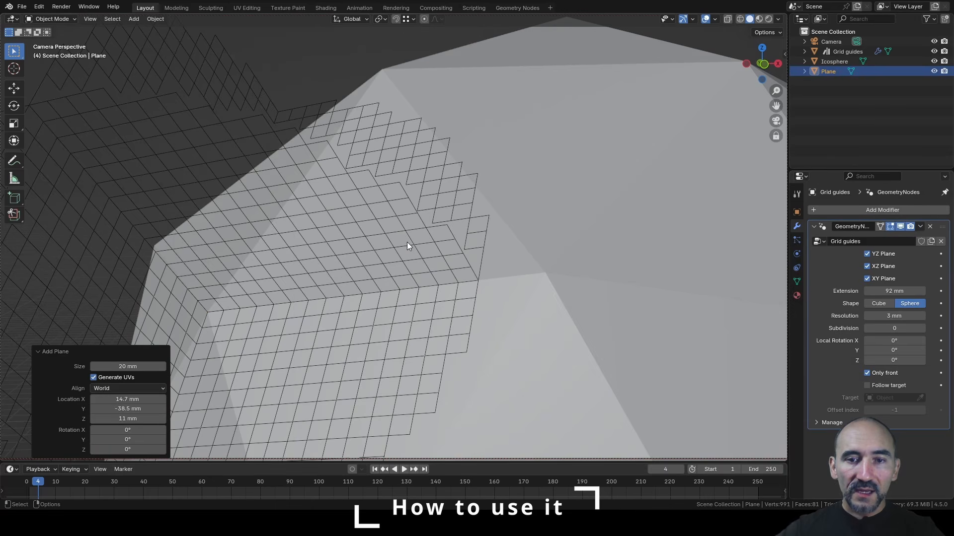
{"action": "key", "text": "g"}
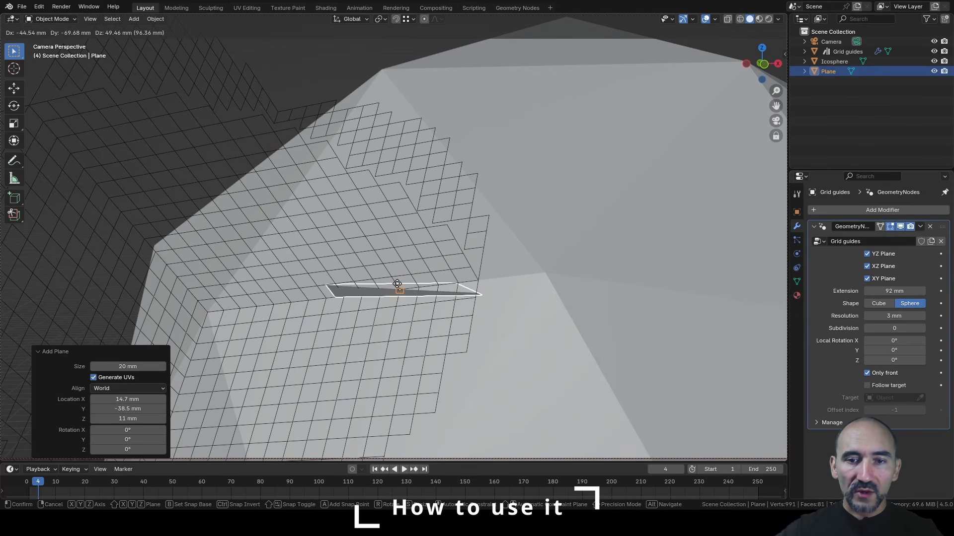
{"action": "left_click", "coordinate": [397, 287]}
- Merge all the plane's vertices at center in Edit Mode and switch to vertex selection
{"action": "key", "text": "Tab"}
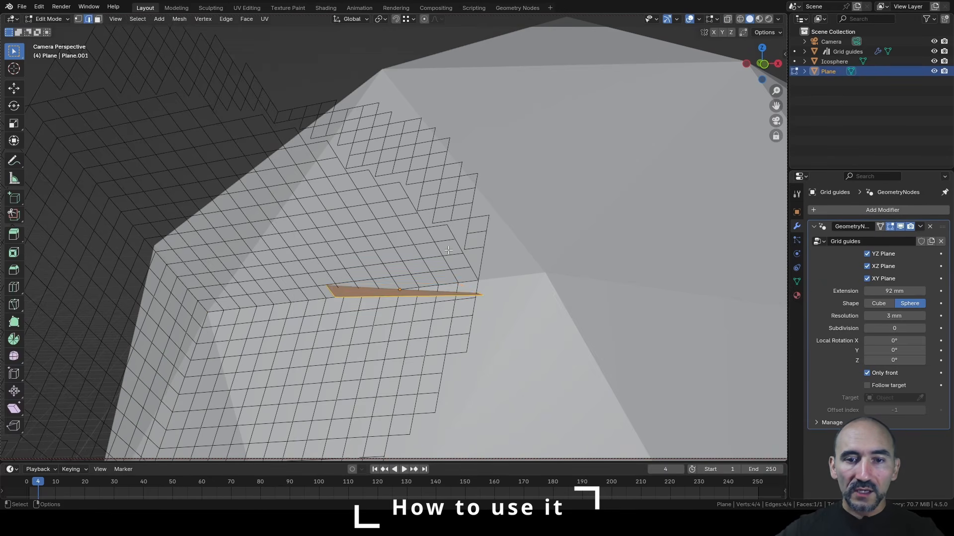
{"action": "key", "text": "m"}
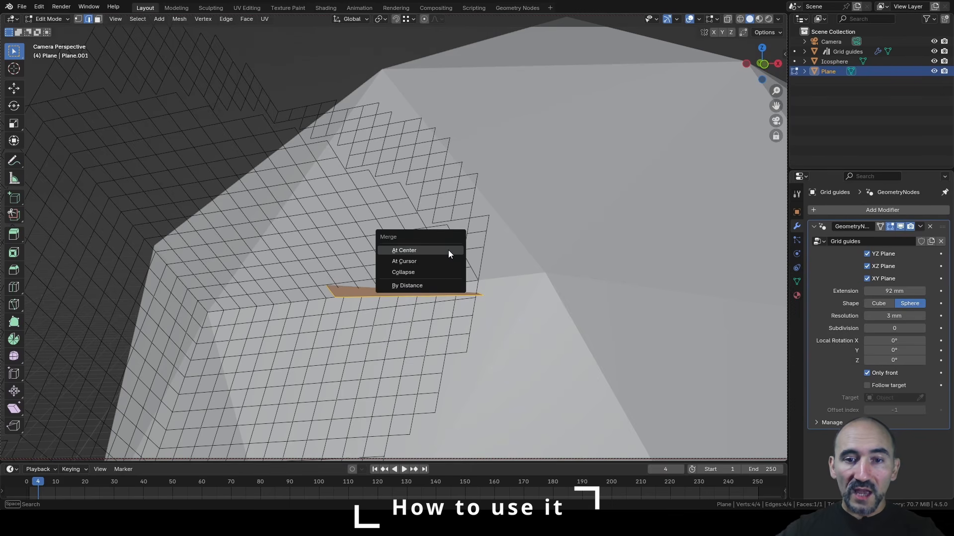
{"action": "left_click", "coordinate": [408, 252]}
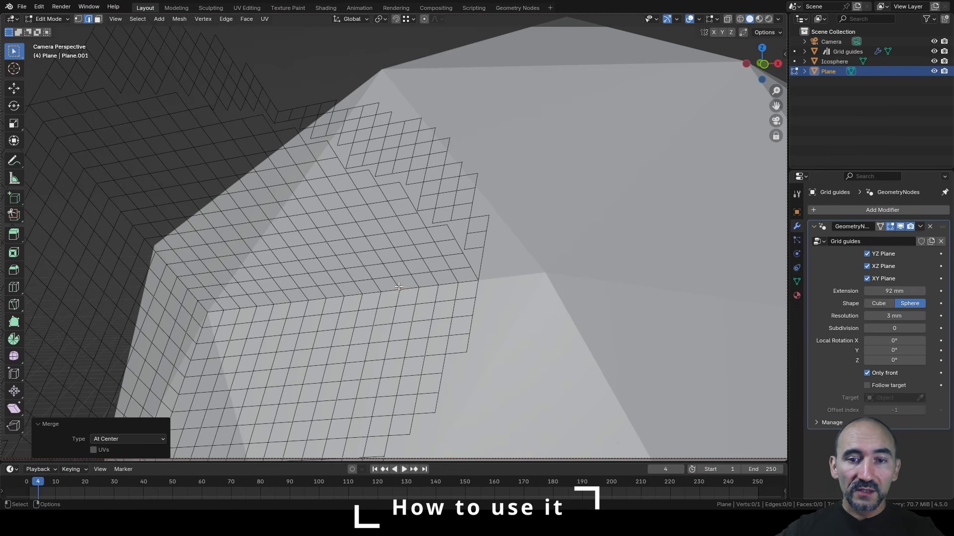
{"action": "mouse_move", "coordinate": [398, 292]}
{"action": "middle_mouse_down"}
{"action": "mouse_move", "coordinate": [437, 284]}
{"action": "mouse_move", "coordinate": [399, 291]}
{"action": "middle_mouse_up"}
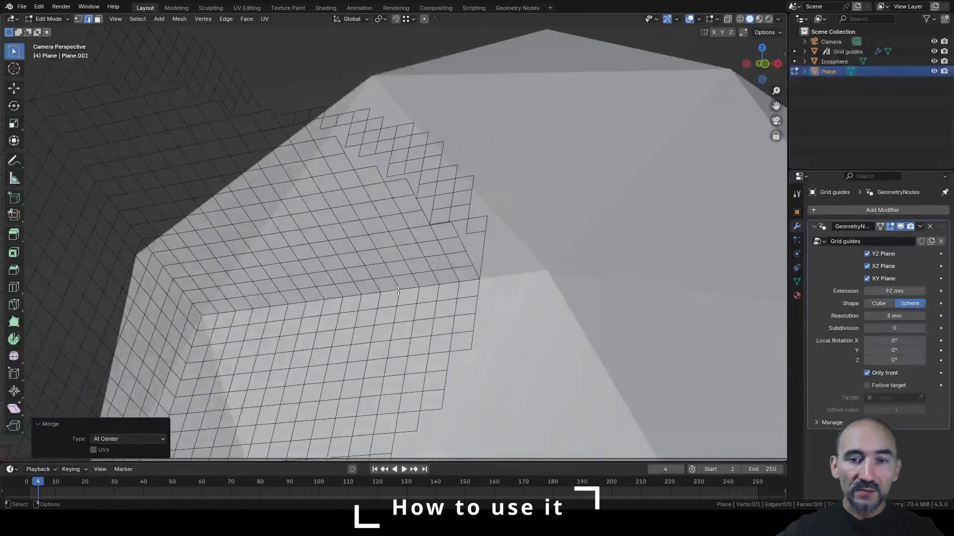
{"action": "left_click", "coordinate": [408, 20]}
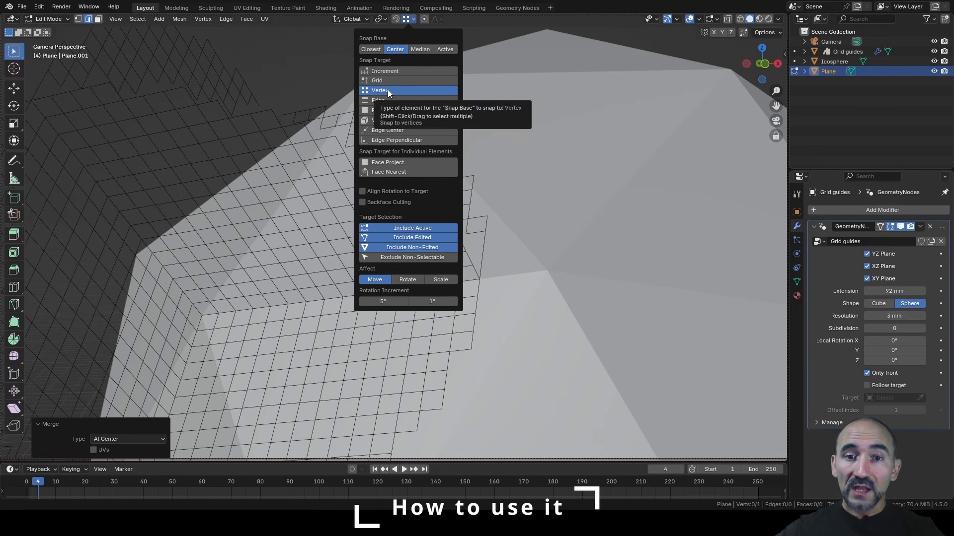
{"action": "left_click", "coordinate": [78, 20]}
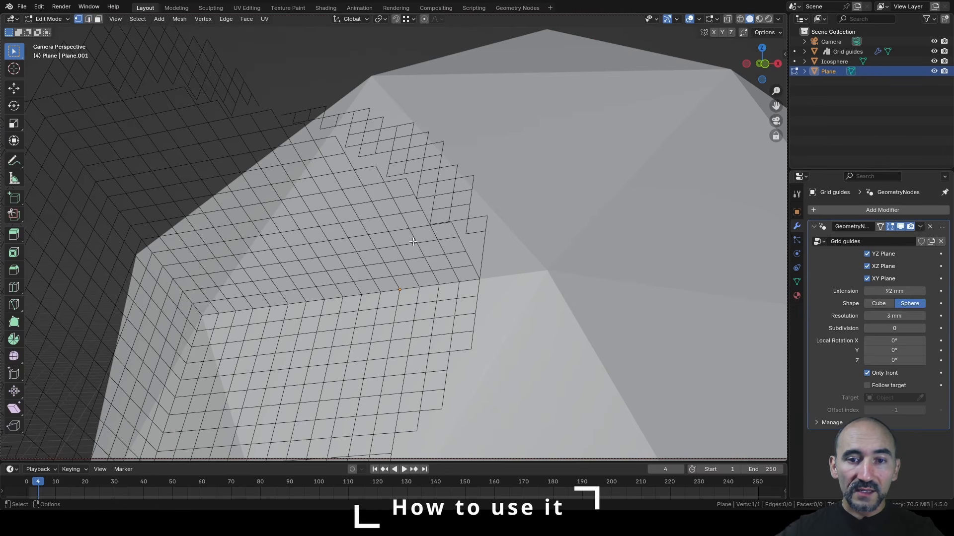
- Extrude the single vertex into an edge and snap its end to a grid point higher up the icosphere face
{"action": "key", "text": "e"}
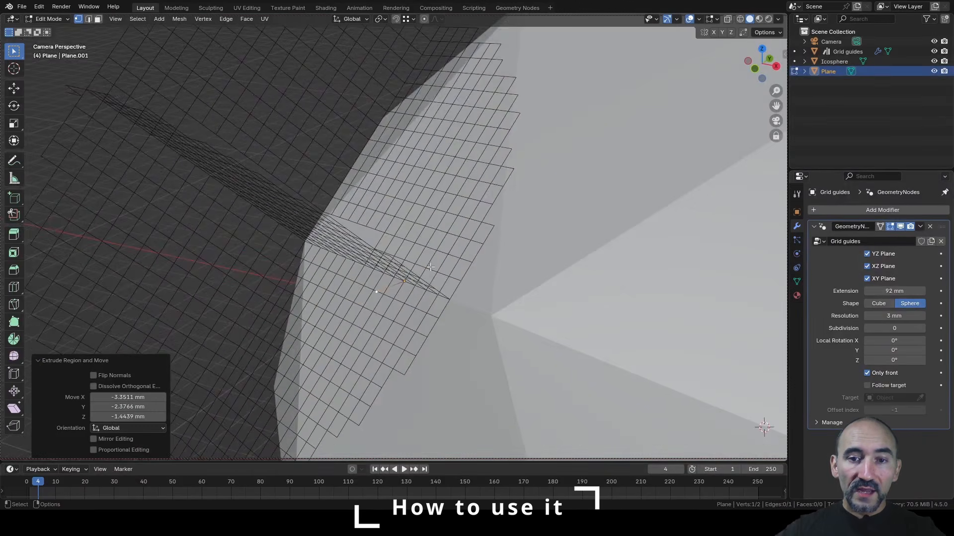
{"action": "scroll", "coordinate": [426, 258], "scroll_direction": "up", "scroll_amount": 2}
{"action": "middle_click_drag", "start_coordinate": [424, 244], "coordinate": [435, 244]}
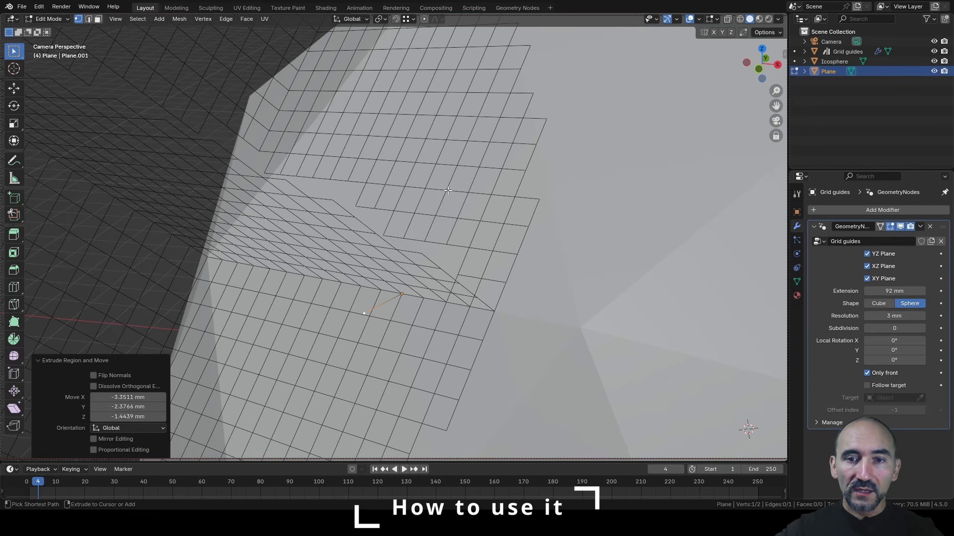
{"action": "key", "text": "g"}
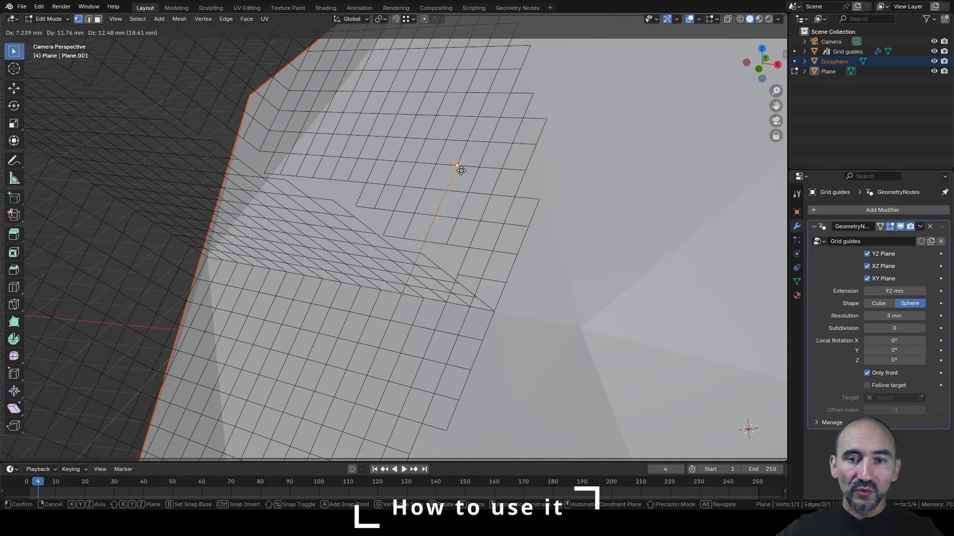
{"action": "left_click", "coordinate": [461, 170]}
{"action": "middle_click_drag", "start_coordinate": [461, 170], "coordinate": [520, 204]}
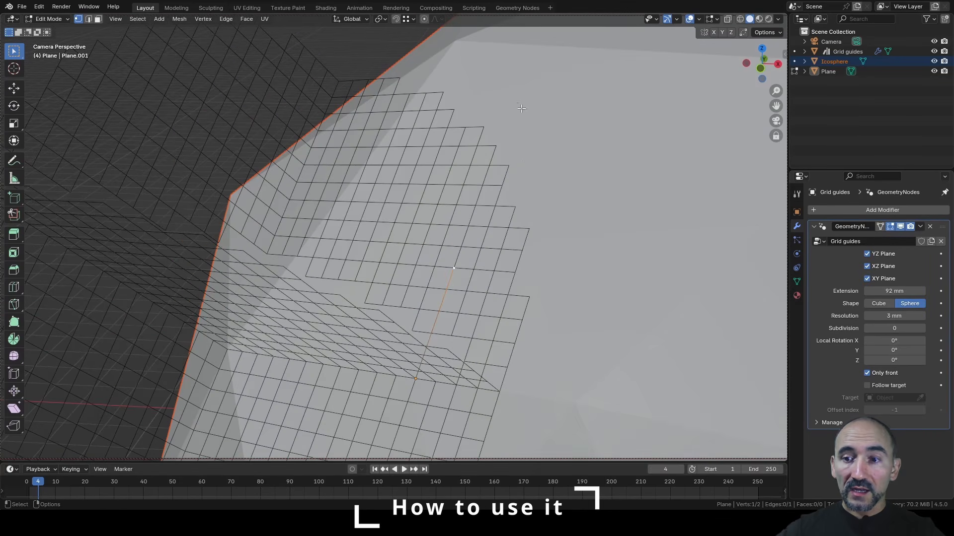
- Change the grid Shape to Cube and extrude the outline three cells outward and up to the arrow's tip
{"action": "left_click", "coordinate": [884, 303]}
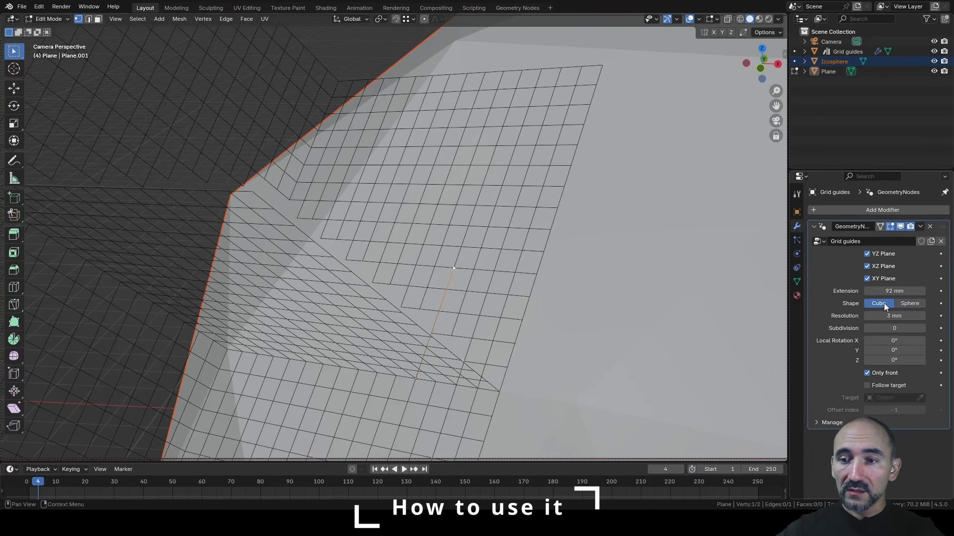
{"action": "middle_click_drag", "start_coordinate": [474, 216], "coordinate": [494, 249]}
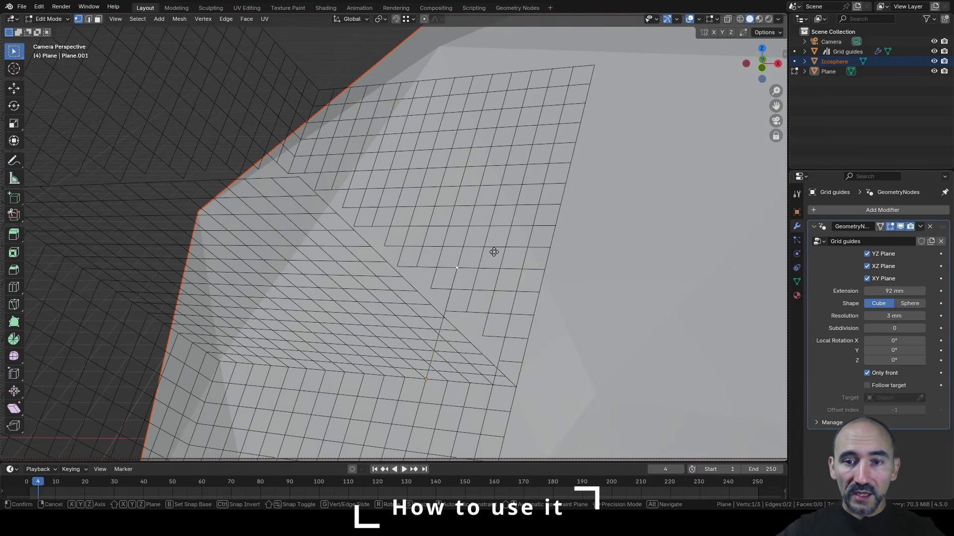
{"action": "right_click", "coordinate": [519, 267], "text": "ctrl"}
{"action": "key", "text": "e"}
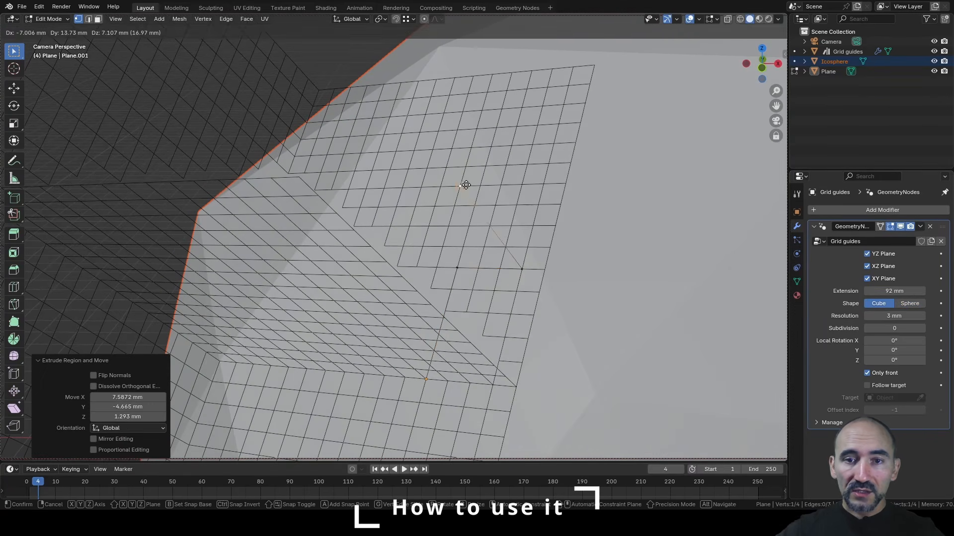
{"action": "left_click", "coordinate": [445, 152]}
{"action": "middle_click_drag", "start_coordinate": [445, 152], "coordinate": [451, 192]}
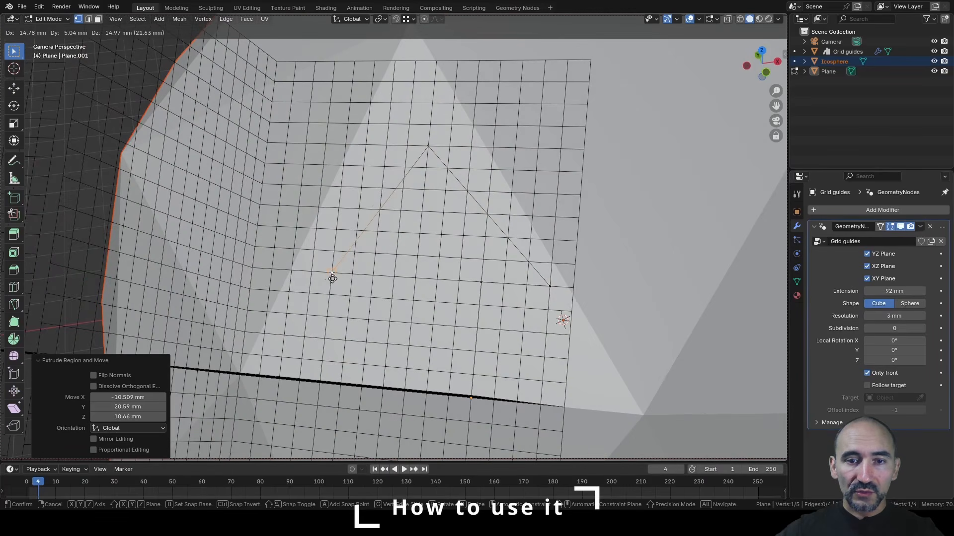
- Extrude the arrowhead's other side down, four cells inward, and down the shaft along the grid points
{"action": "right_click", "coordinate": [311, 272], "text": "ctrl"}
{"action": "right_click", "coordinate": [394, 275], "text": "ctrl"}
{"action": "key", "text": "e"}
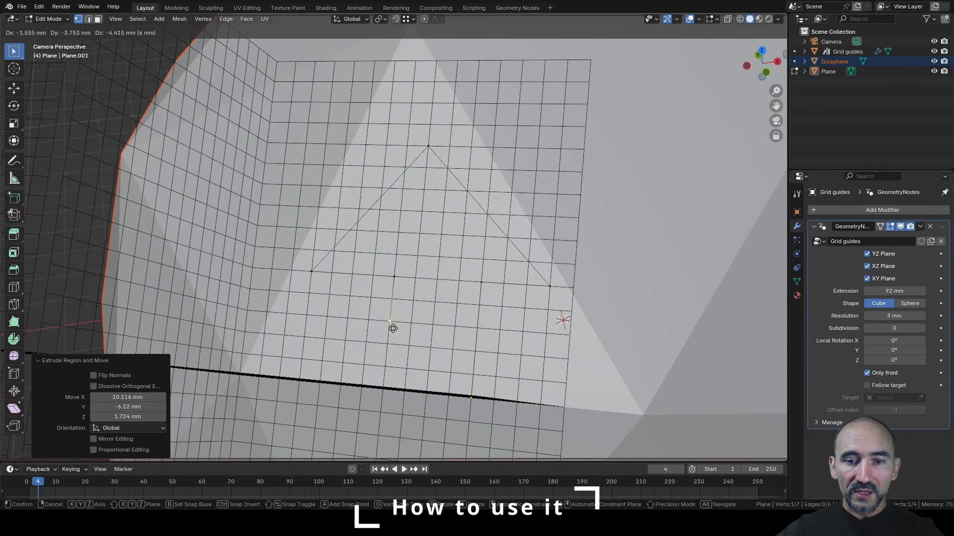
{"action": "left_click", "coordinate": [383, 379]}
{"action": "middle_click_drag", "start_coordinate": [383, 379], "coordinate": [412, 354]}
- Snap the shaft's end vertex to the grid line on the icosphere edge and extrude it to the starting vertex
{"action": "key", "text": "g"}
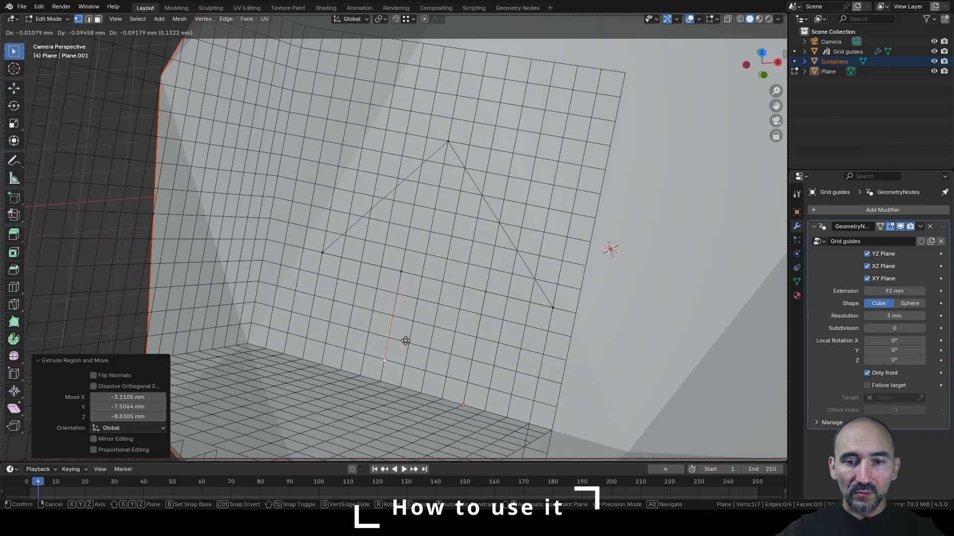
{"action": "left_click", "coordinate": [378, 376]}
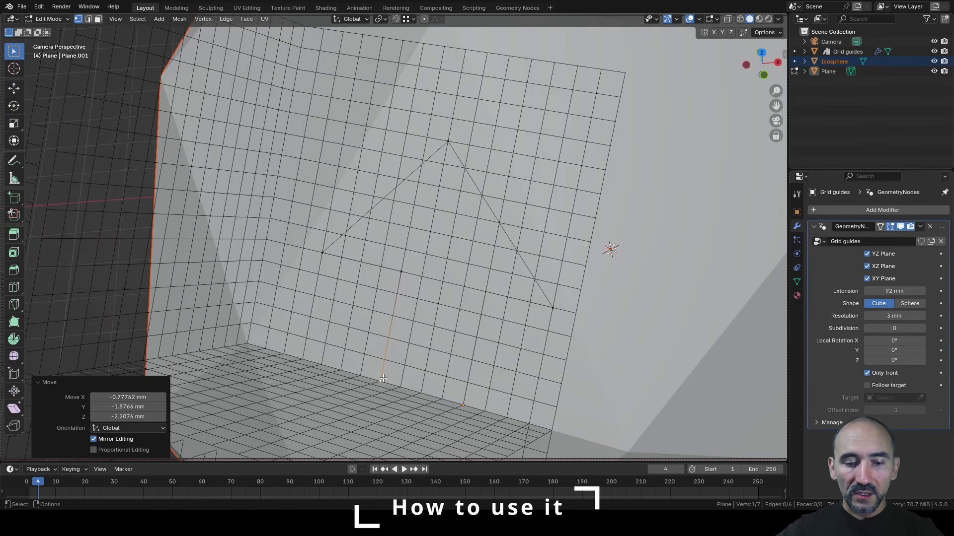
{"action": "key", "text": "e"}
{"action": "left_click", "coordinate": [461, 398]}
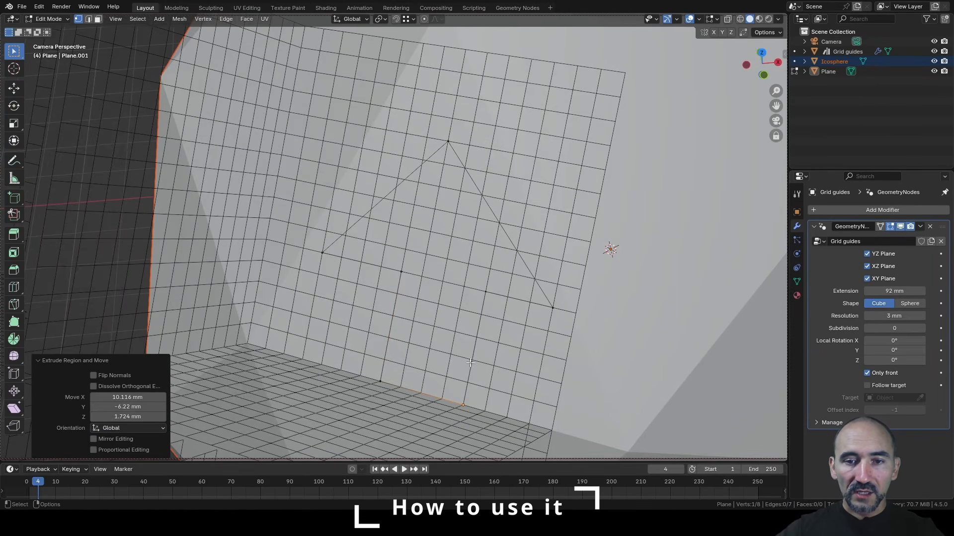
- Turn off the Only front option and inspect the arrow outline against the full grid from several angles
{"action": "middle_click_drag", "start_coordinate": [462, 398], "coordinate": [433, 247]}
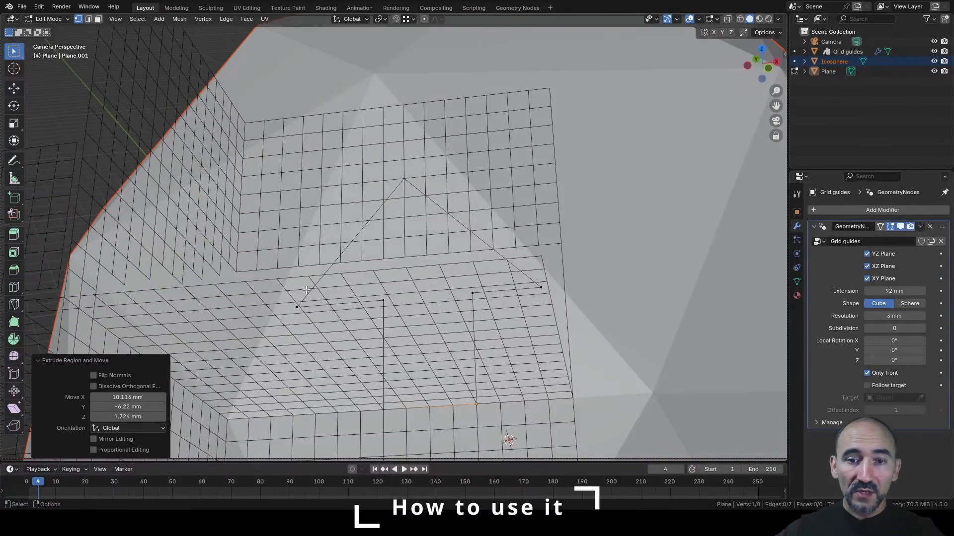
{"action": "middle_click_drag", "start_coordinate": [399, 377], "coordinate": [402, 182]}
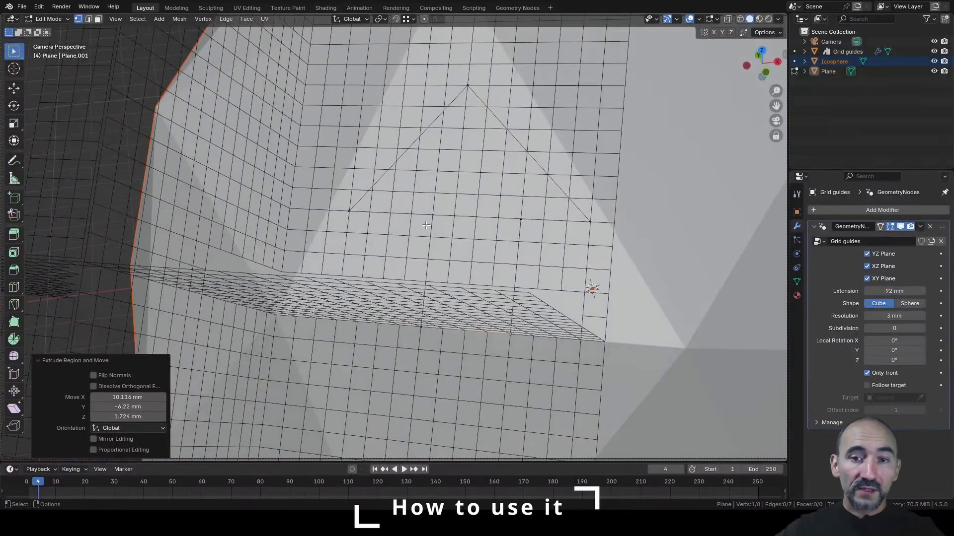
{"action": "middle_click_drag", "start_coordinate": [518, 146], "coordinate": [407, 275]}
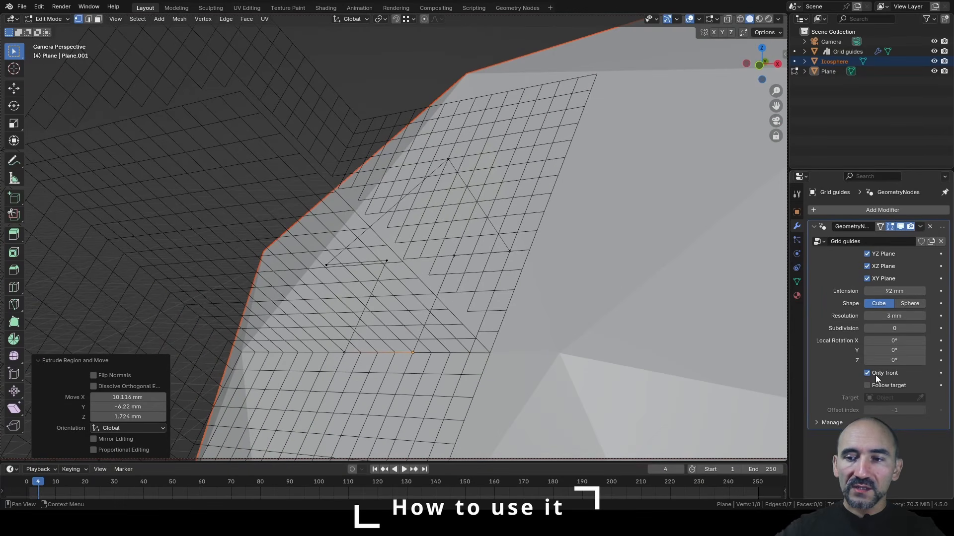
{"action": "left_click", "coordinate": [884, 375]}
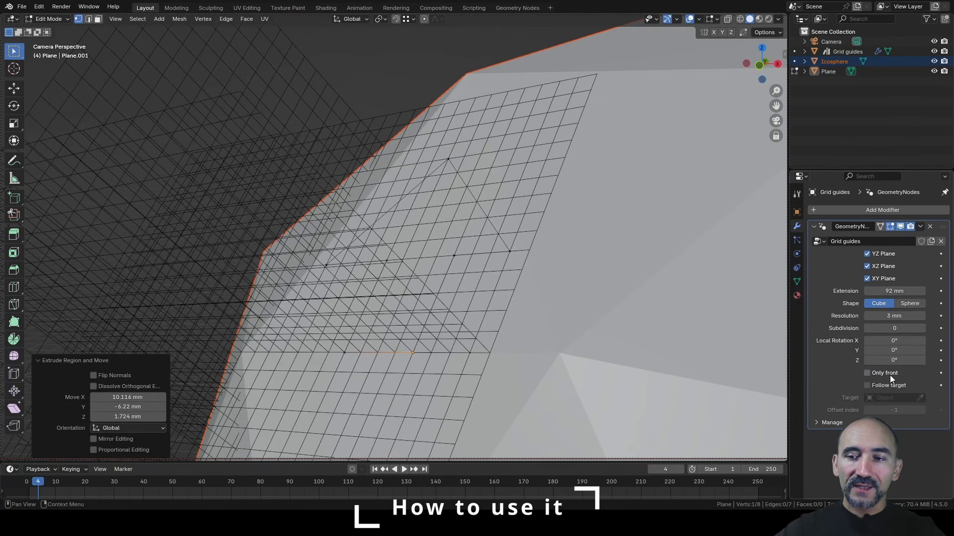
{"action": "middle_click_drag", "start_coordinate": [496, 284], "coordinate": [371, 280]}
{"action": "scroll", "coordinate": [375, 248], "scroll_direction": "up", "scroll_amount": 4}
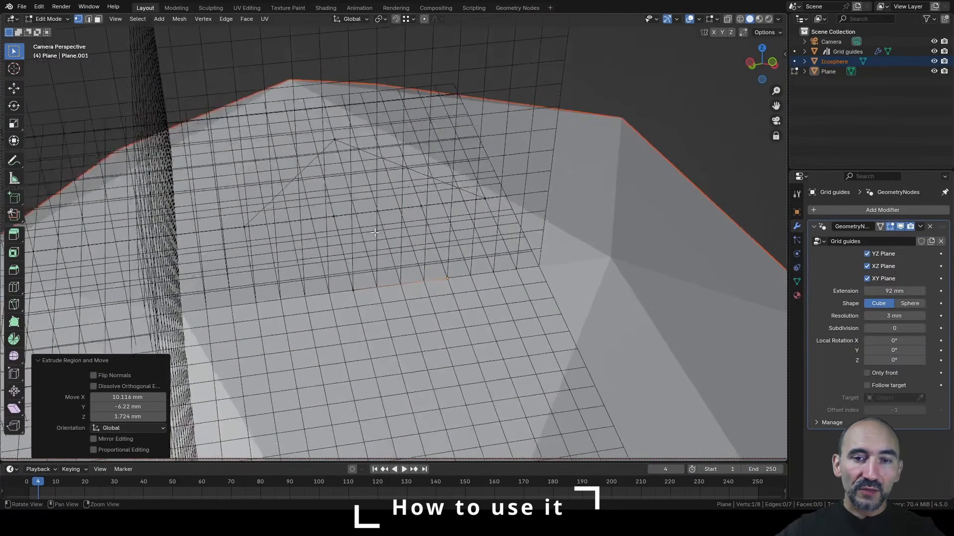
{"action": "mouse_move", "coordinate": [377, 240]}
{"action": "left_mouse_down", "text": "alt"}
{"action": "mouse_move", "coordinate": [358, 239]}
{"action": "mouse_move", "coordinate": [377, 237]}
{"action": "left_mouse_up", "text": "alt"}
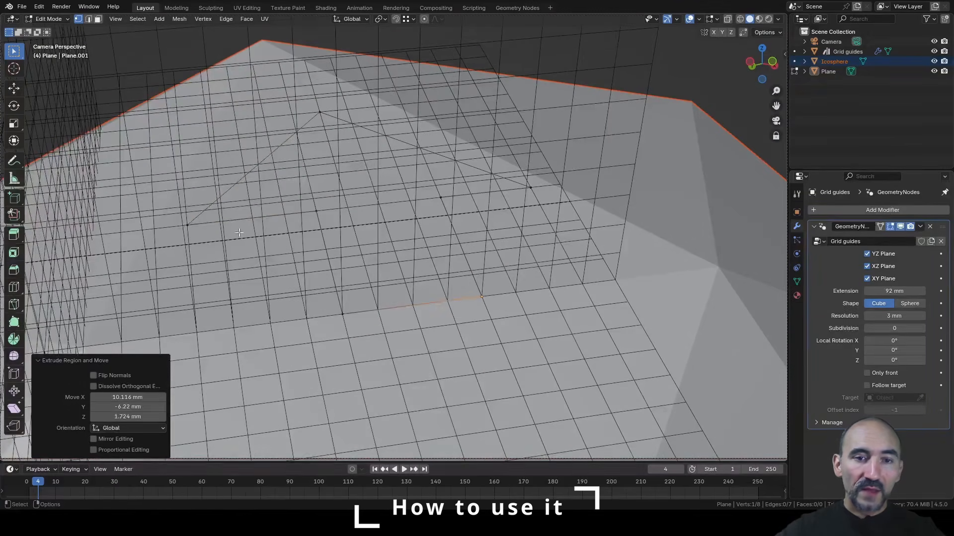
- Select the arrowhead's outer corner vertex and extrude a new vertex from it
{"action": "left_click", "coordinate": [188, 221]}
{"action": "left_click_drag", "start_coordinate": [232, 246], "coordinate": [217, 242], "text": "alt"}
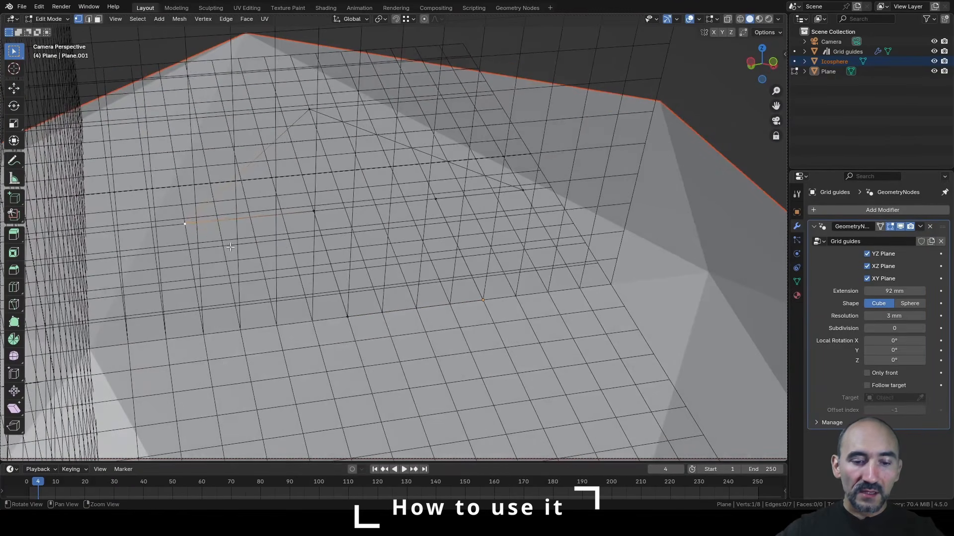
{"action": "key", "text": "e"}
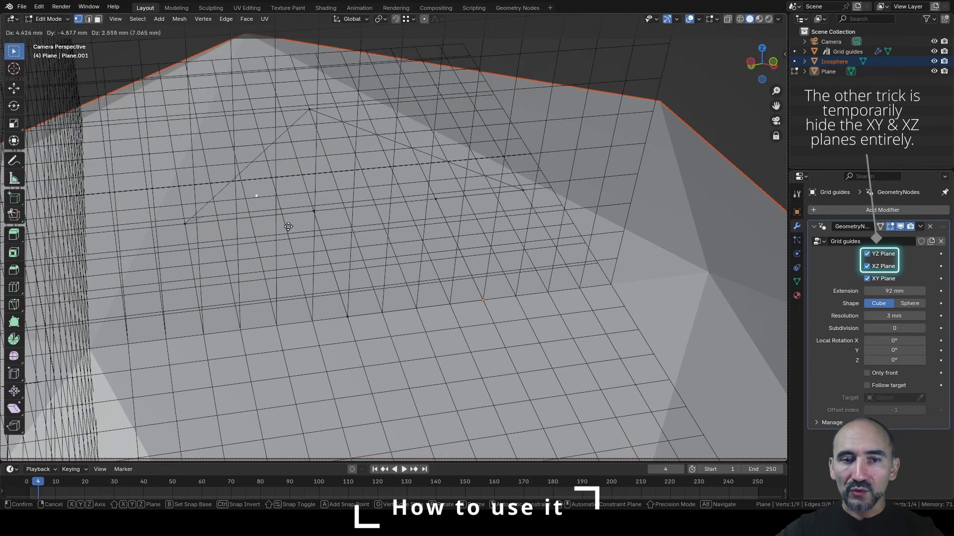
{"action": "left_click", "coordinate": [705, 316]}
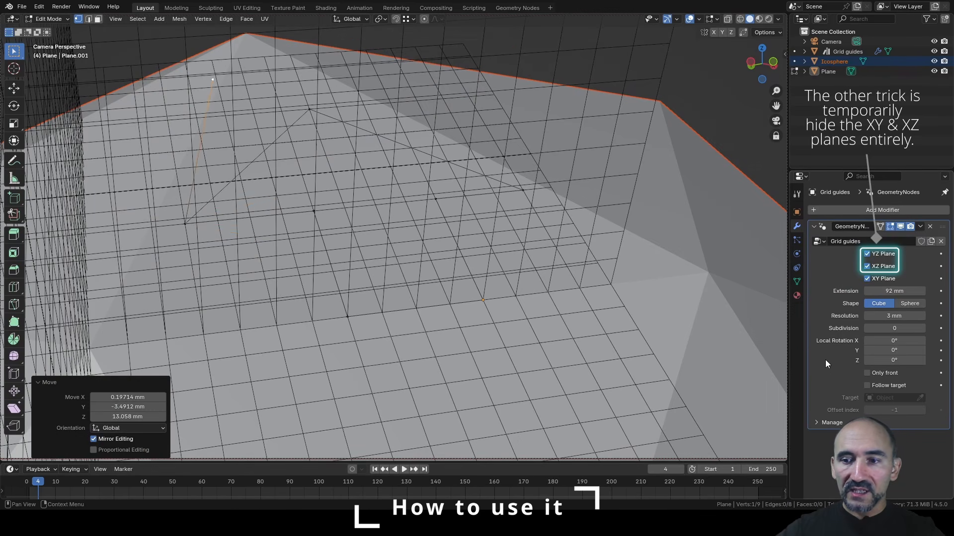
- Turn on Only front and snap the extruded vertex to a grid point below the arrowhead's outer corner
{"action": "left_click", "coordinate": [868, 372]}
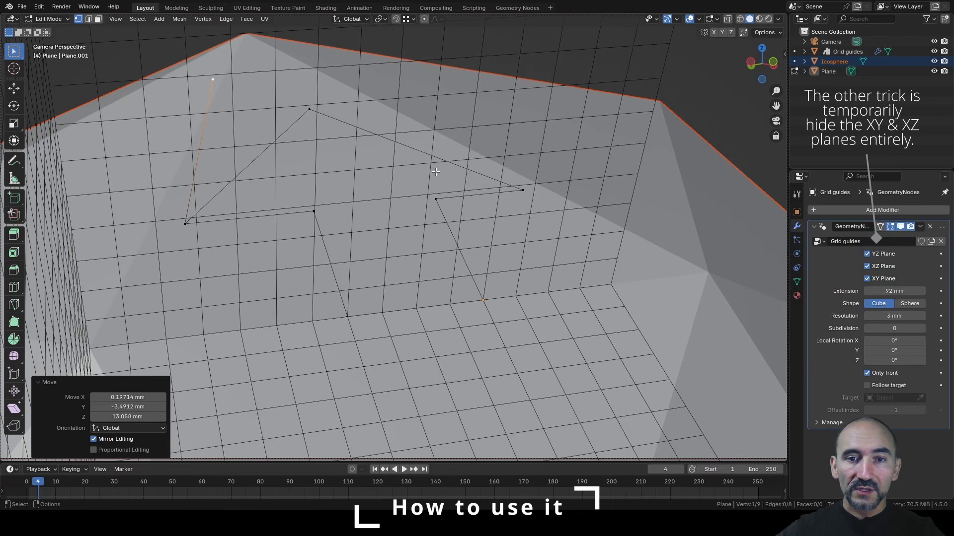
{"action": "mouse_move", "coordinate": [348, 224]}
{"action": "middle_mouse_down"}
{"action": "mouse_move", "coordinate": [407, 200]}
{"action": "mouse_move", "coordinate": [394, 254]}
{"action": "mouse_move", "coordinate": [429, 236]}
{"action": "mouse_move", "coordinate": [446, 260]}
{"action": "mouse_move", "coordinate": [421, 274]}
{"action": "mouse_move", "coordinate": [454, 215]}
{"action": "mouse_move", "coordinate": [342, 227]}
{"action": "middle_mouse_up"}
{"action": "scroll", "coordinate": [446, 258], "scroll_direction": "up", "scroll_amount": 2}
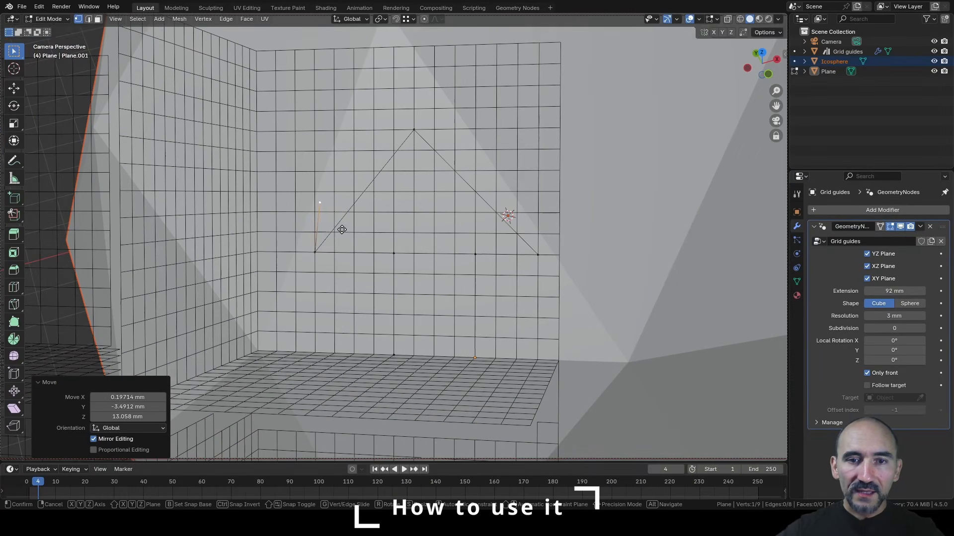
{"action": "key", "text": "g"}
{"action": "left_click", "coordinate": [319, 328]}
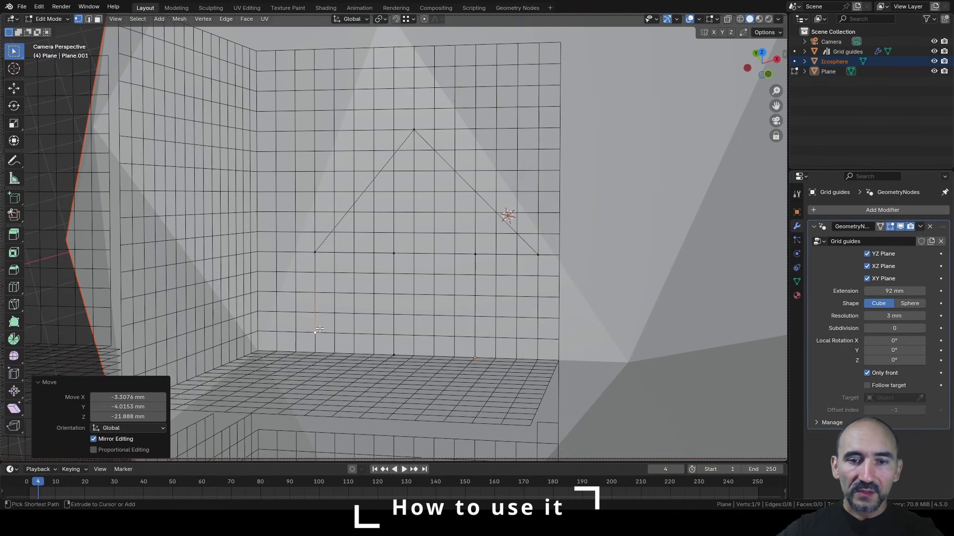
- Turn on Follow target for the grid guides and pick the Plane object as the Target
{"action": "middle_click_drag", "start_coordinate": [319, 329], "coordinate": [389, 218]}
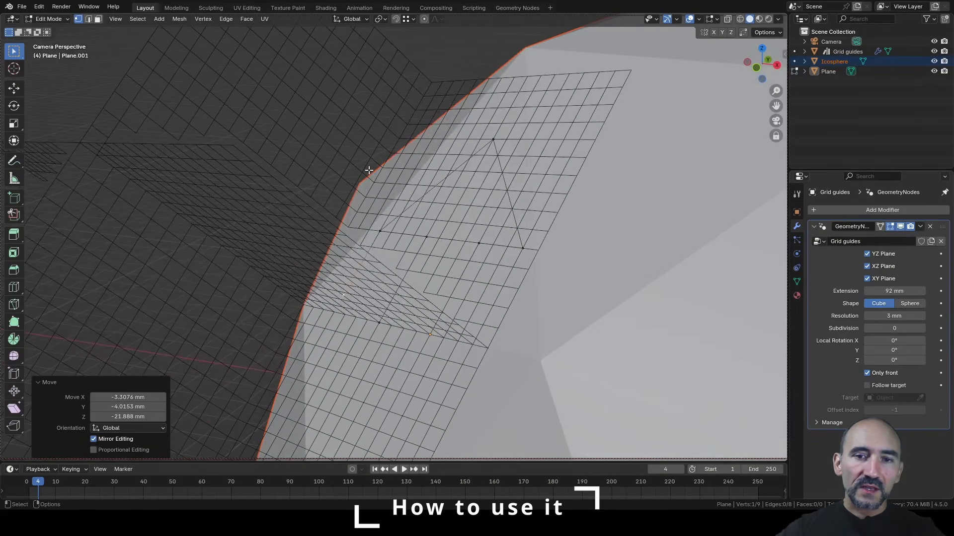
{"action": "middle_click_drag", "start_coordinate": [369, 170], "coordinate": [411, 315]}
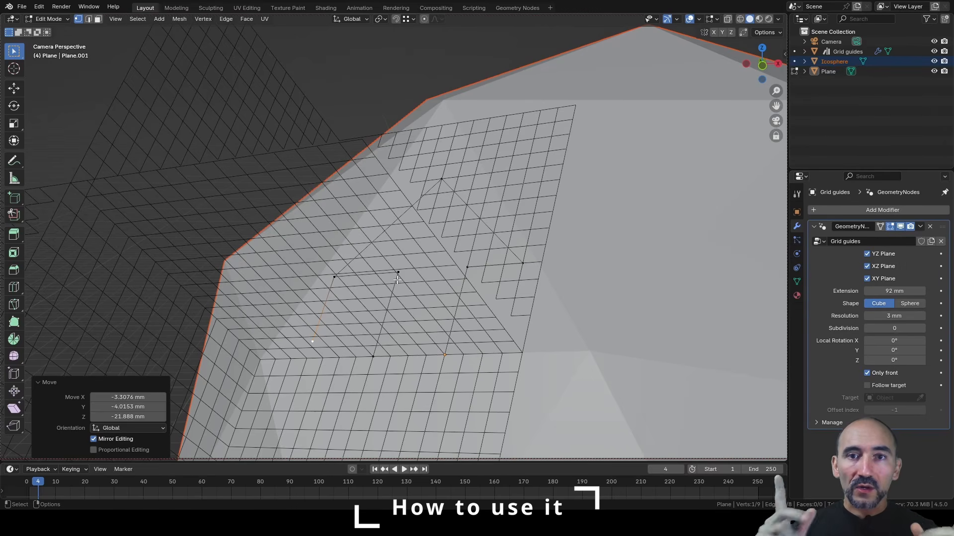
{"action": "scroll", "coordinate": [400, 276], "scroll_direction": "down", "scroll_amount": 3}
{"action": "middle_click_drag", "start_coordinate": [402, 273], "coordinate": [350, 274], "text": "shift"}
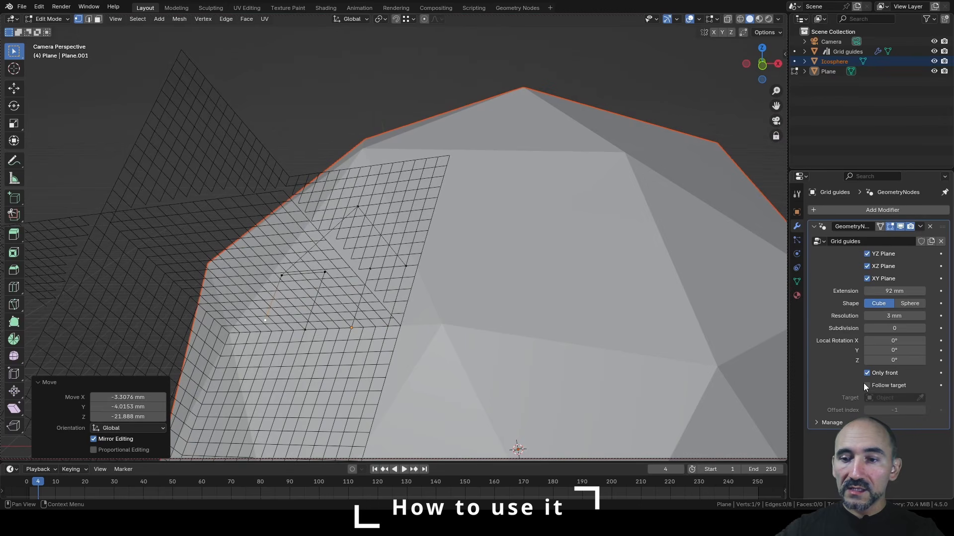
{"action": "left_click", "coordinate": [882, 386]}
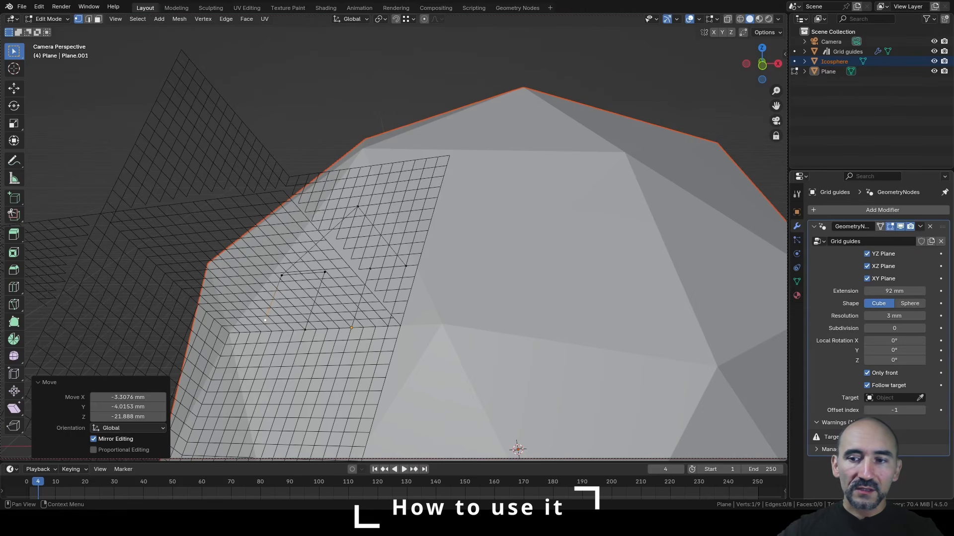
{"action": "left_click", "coordinate": [920, 397]}
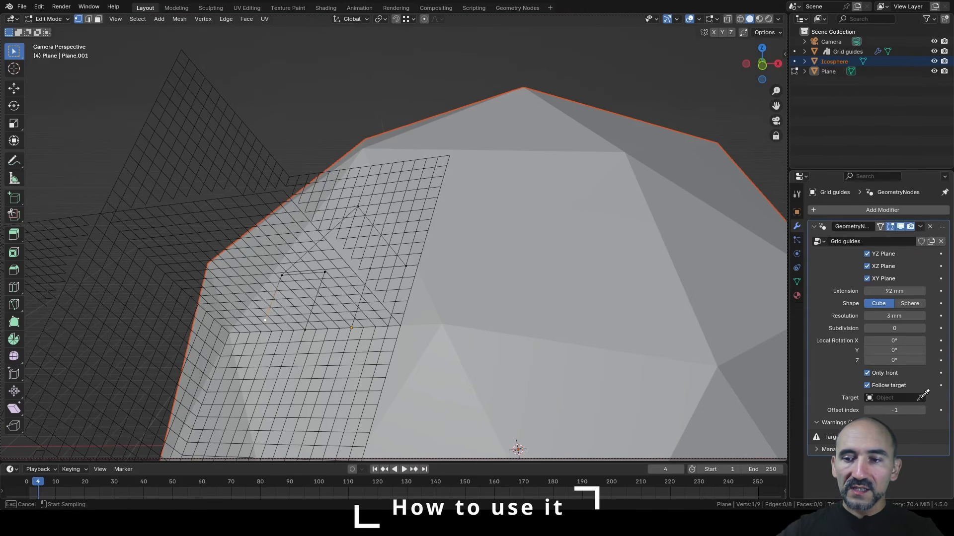
{"action": "left_click", "coordinate": [834, 69]}
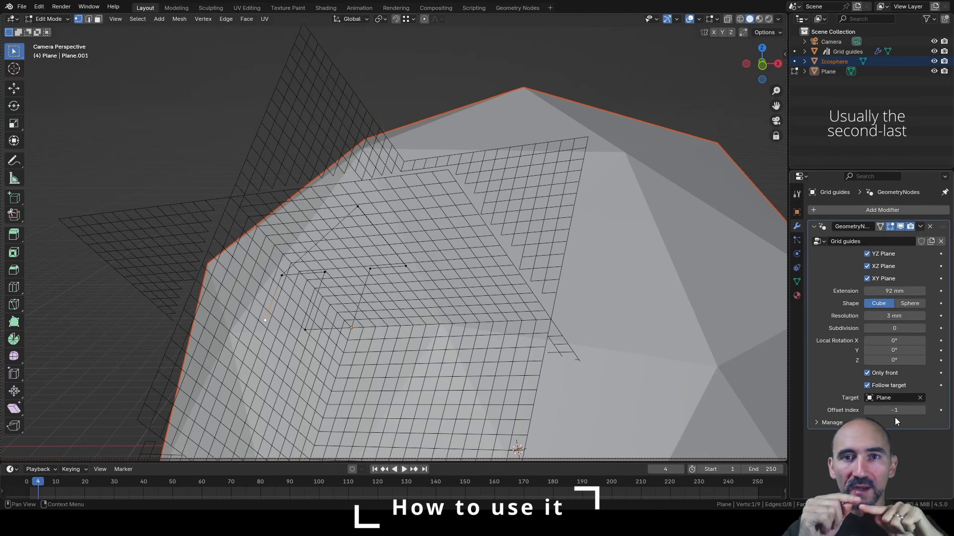
- Delete the extra vertex extruded from the arrowhead's outer corner
{"action": "mouse_move", "coordinate": [294, 328]}
{"action": "middle_mouse_down"}
{"action": "mouse_move", "coordinate": [253, 340]}
{"action": "mouse_move", "coordinate": [305, 331]}
{"action": "middle_mouse_up"}
{"action": "key", "text": "x"}
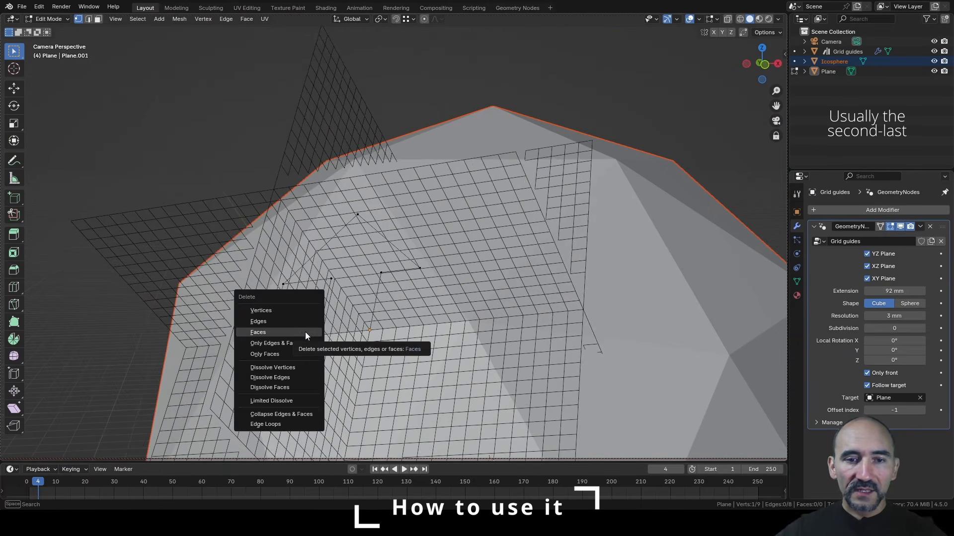
{"action": "left_click", "coordinate": [277, 311]}
- Extrude a vertex from the shaft's base corner and snap it four cells outward along the icosphere edge
{"action": "scroll", "coordinate": [368, 356], "scroll_direction": "up", "scroll_amount": 5}
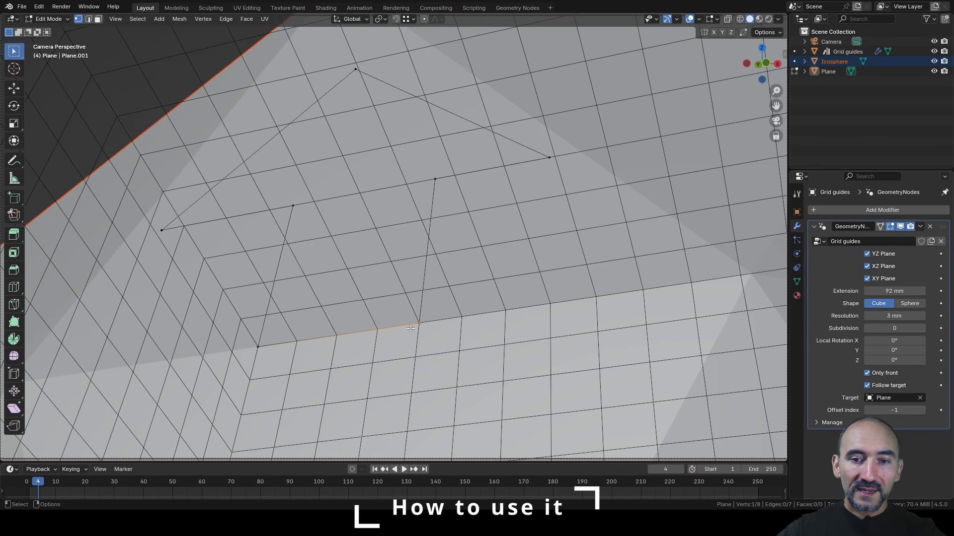
{"action": "scroll", "coordinate": [413, 321], "scroll_direction": "down", "scroll_amount": 1}
{"action": "scroll", "coordinate": [414, 322], "scroll_direction": "down", "scroll_amount": 1}
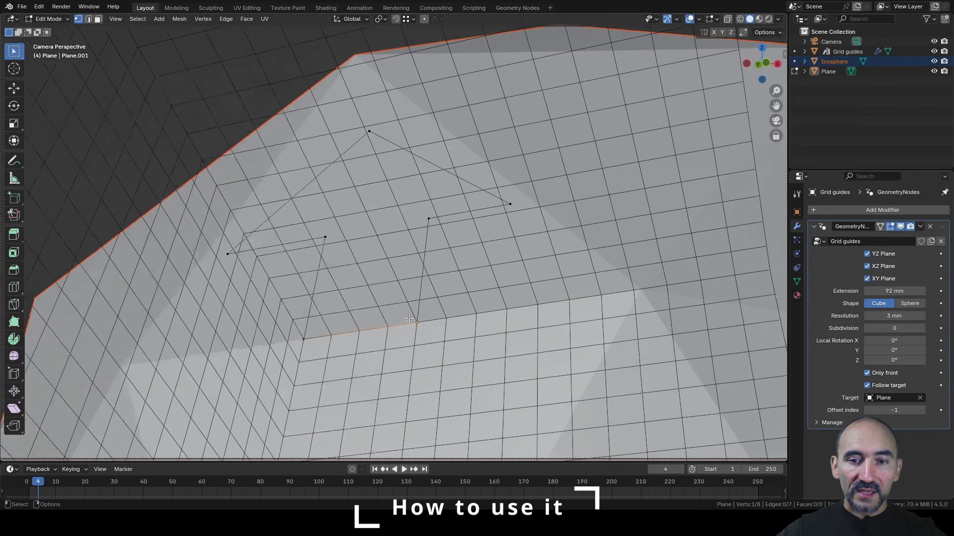
{"action": "key", "text": "e"}
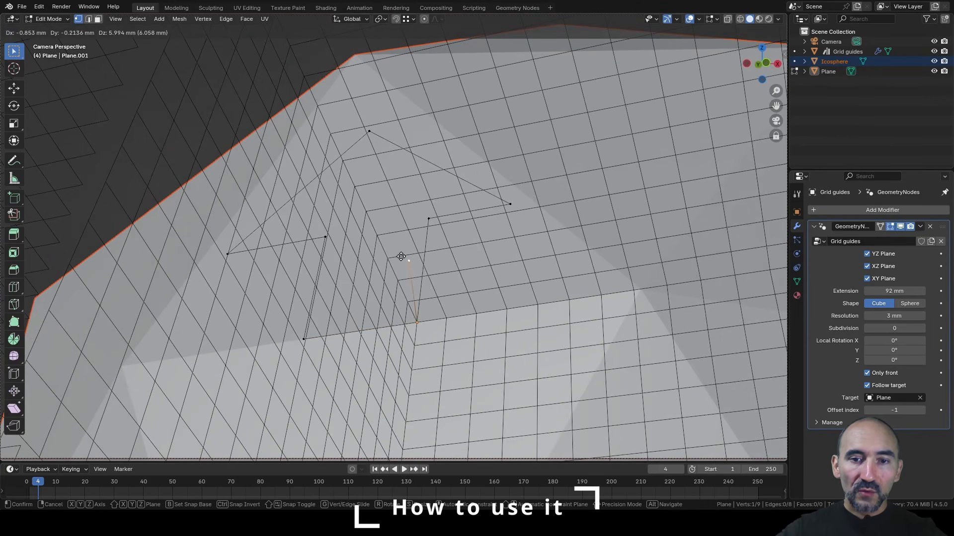
{"action": "middle_click_drag", "start_coordinate": [404, 254], "coordinate": [386, 267], "text": "alt"}
{"action": "left_click", "coordinate": [385, 266]}
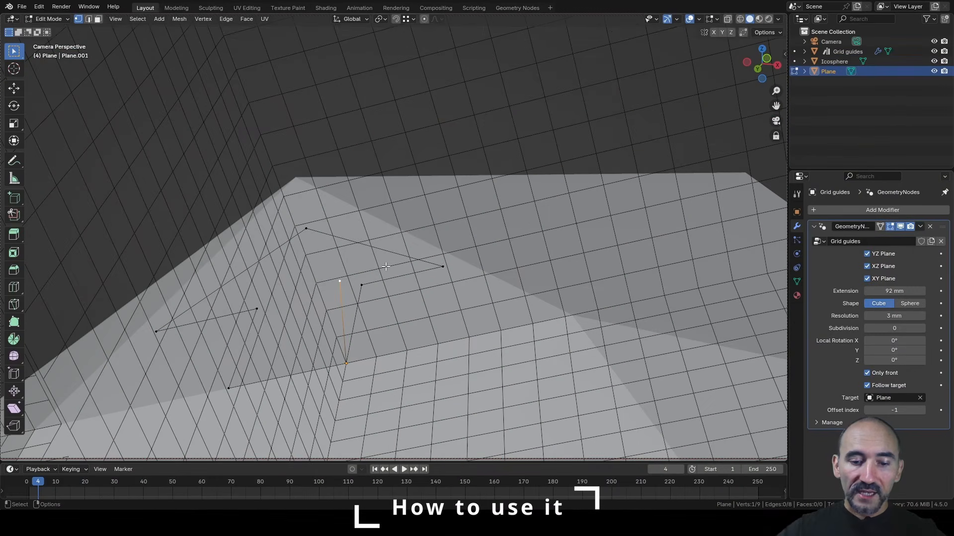
{"action": "key", "text": "g"}
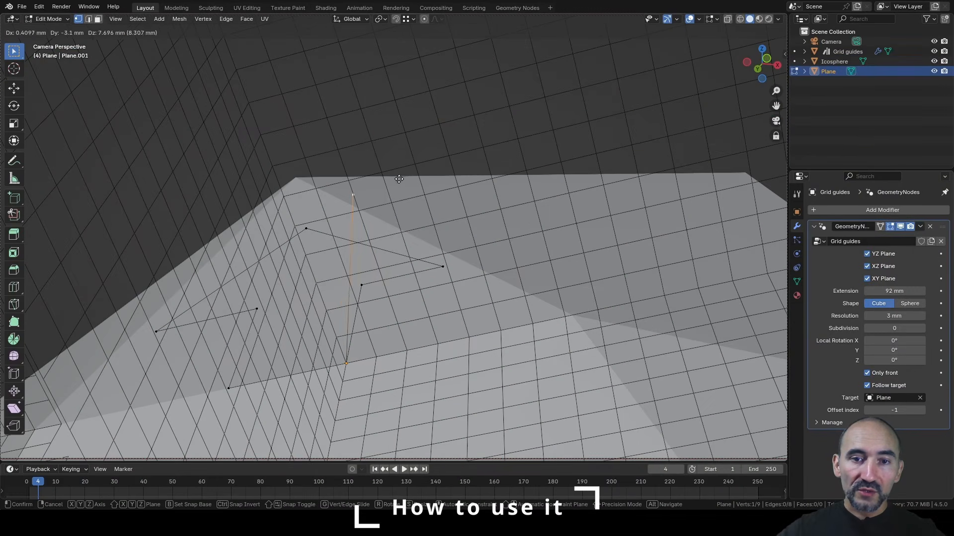
{"action": "left_click", "coordinate": [479, 316]}
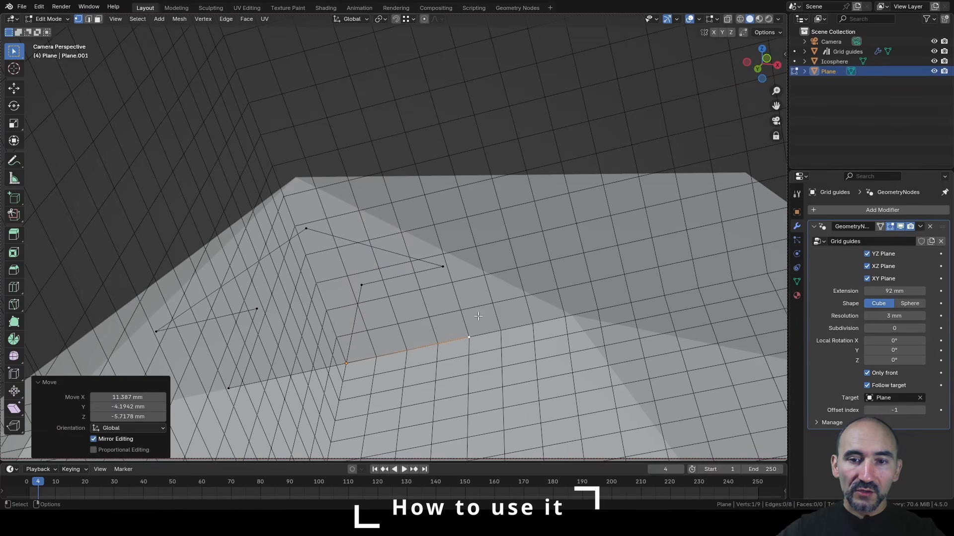
- Extrude the outline five cells up from the edge and six cells back toward the arrow, snapping to grid points
{"action": "key", "text": "e"}
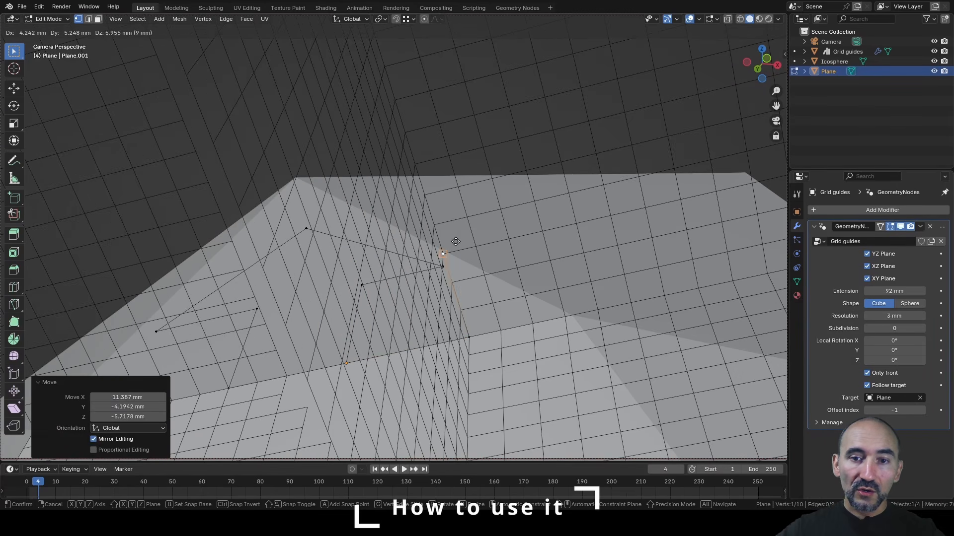
{"action": "left_click", "coordinate": [431, 196]}
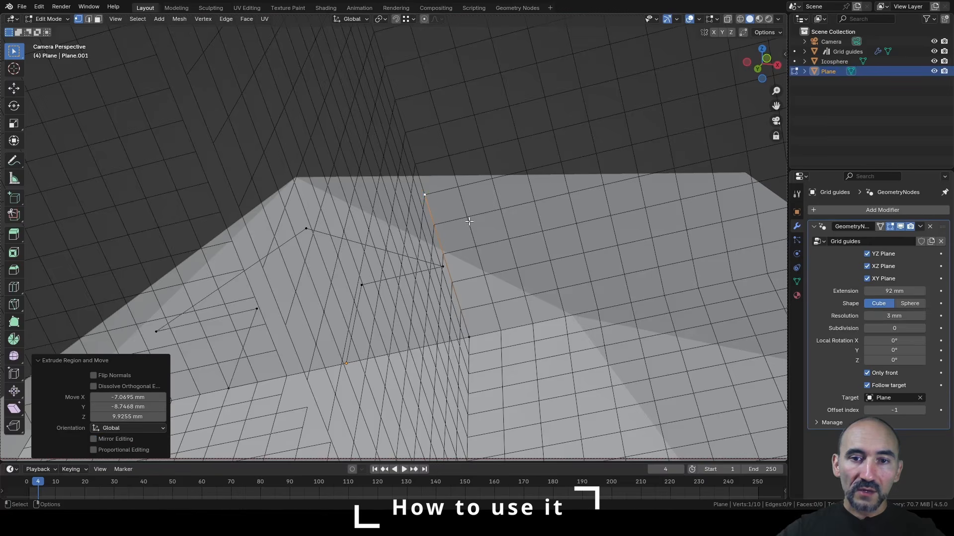
{"action": "middle_click_drag", "start_coordinate": [431, 196], "coordinate": [395, 166]}
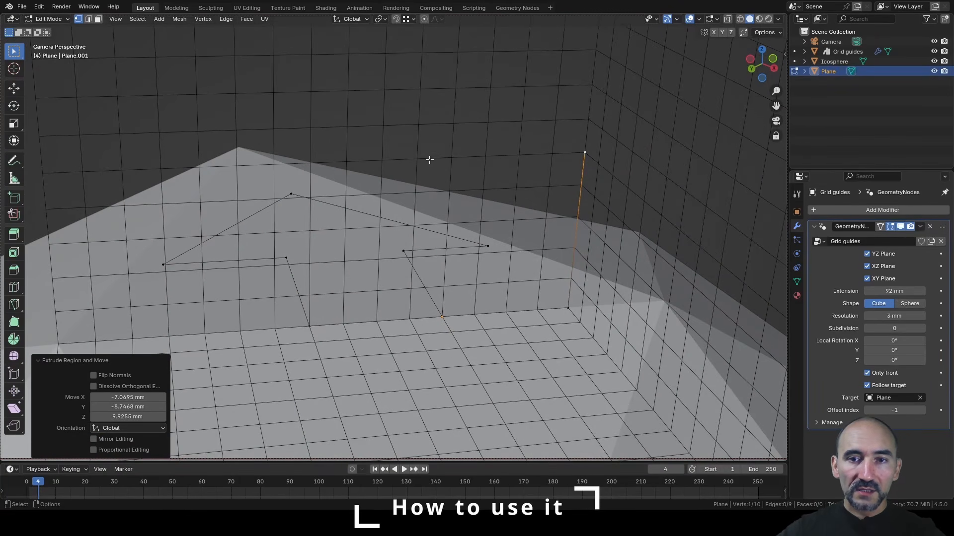
{"action": "key", "text": "e"}
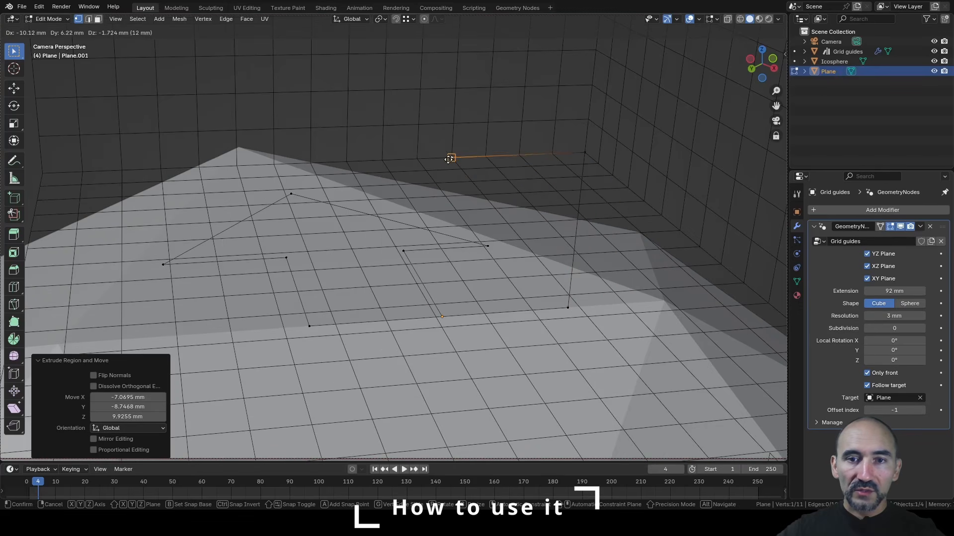
{"action": "left_click", "coordinate": [377, 155]}
- Extrude two more segments from the outline's end, snapping them to grid points away from the arrow's face
{"action": "middle_click_drag", "start_coordinate": [383, 158], "coordinate": [440, 182]}
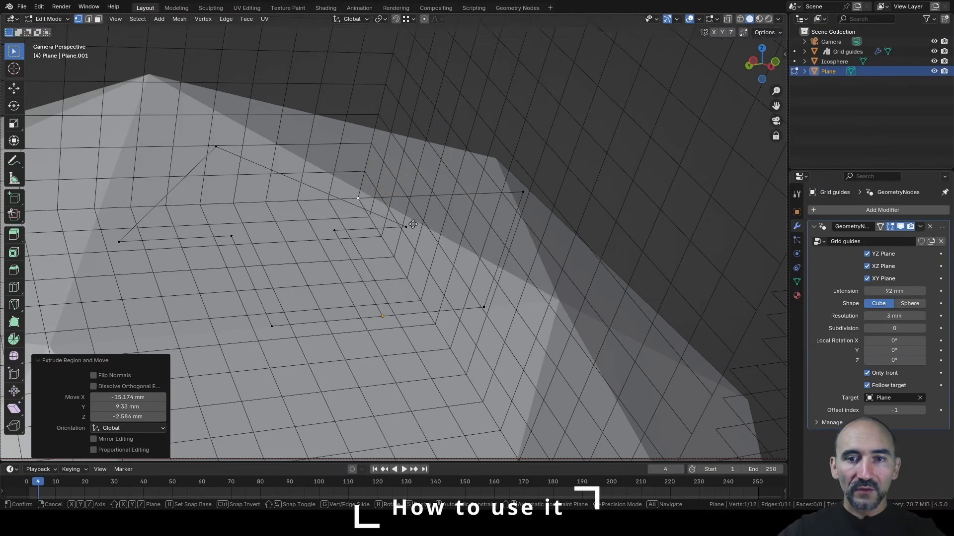
{"action": "key", "text": "e"}
{"action": "left_click", "coordinate": [443, 161]}
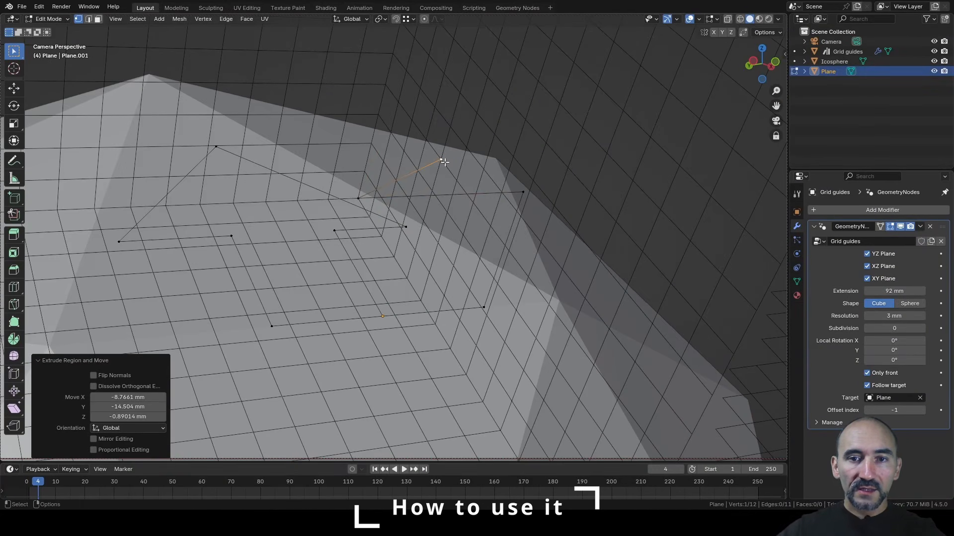
{"action": "middle_click_drag", "start_coordinate": [410, 219], "coordinate": [479, 239]}
{"action": "key", "text": "e"}
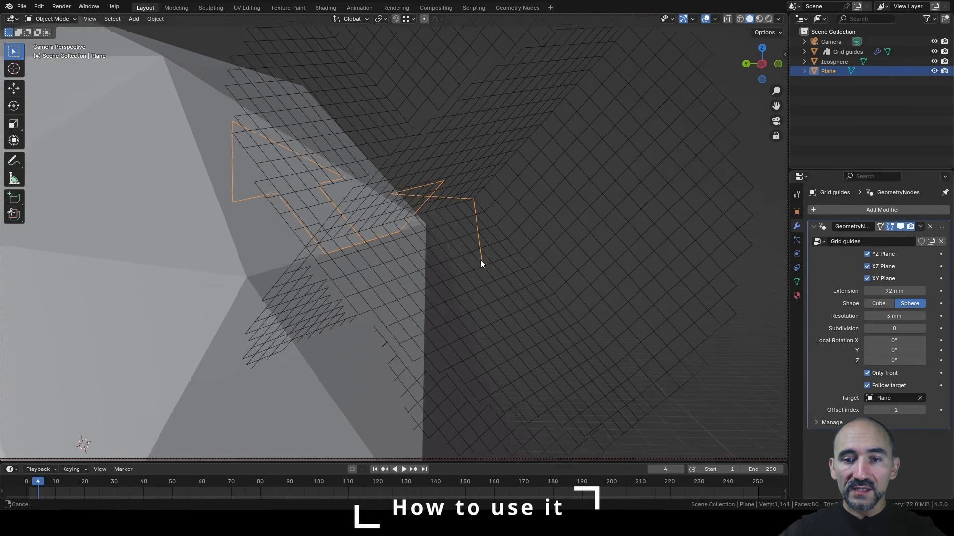
- Set the grid Resolution to 4 mm and extrude another segment outward from the outline's end onto a grid point
{"action": "key", "text": "Tab"}
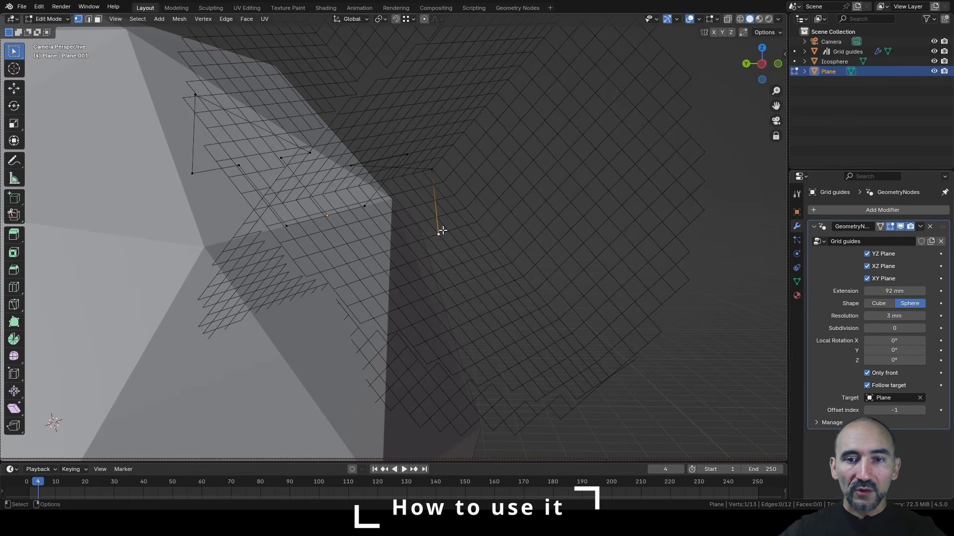
{"action": "left_click", "coordinate": [895, 316]}
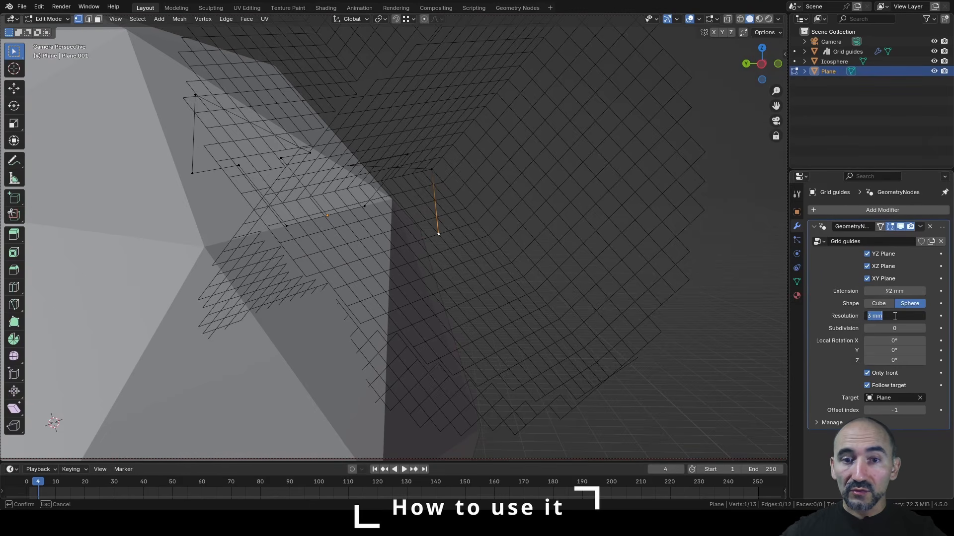
{"action": "type", "text": "4"}
{"action": "key", "text": "Return"}
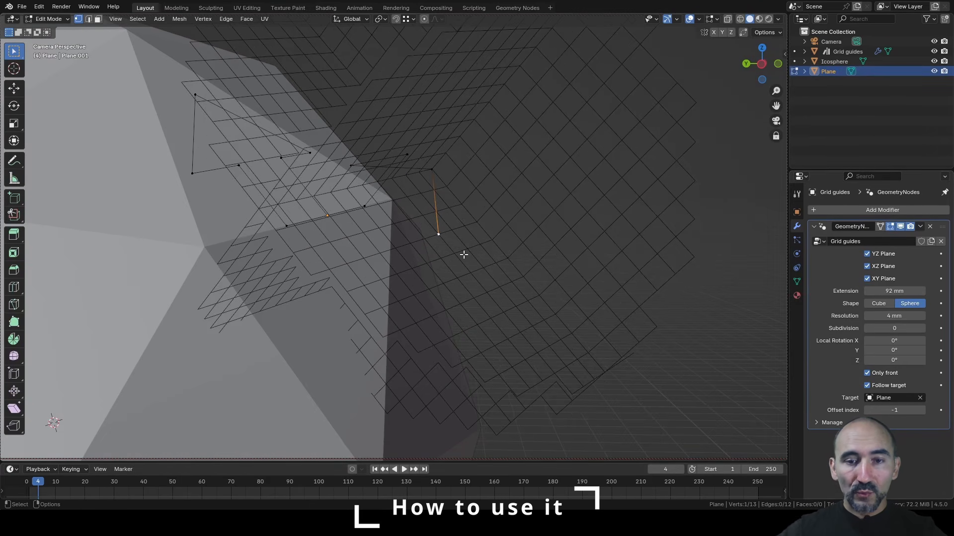
{"action": "key", "text": "e"}
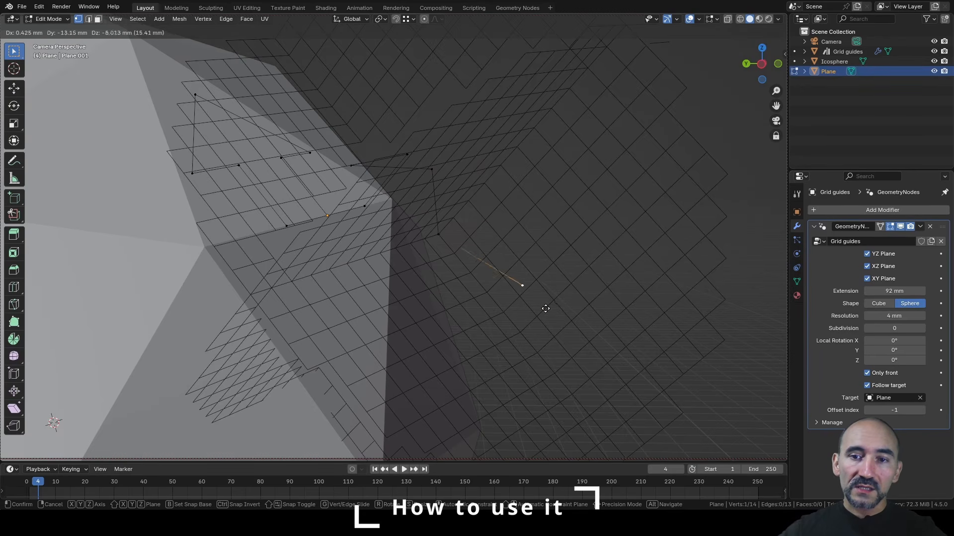
{"action": "left_click", "coordinate": [539, 279]}
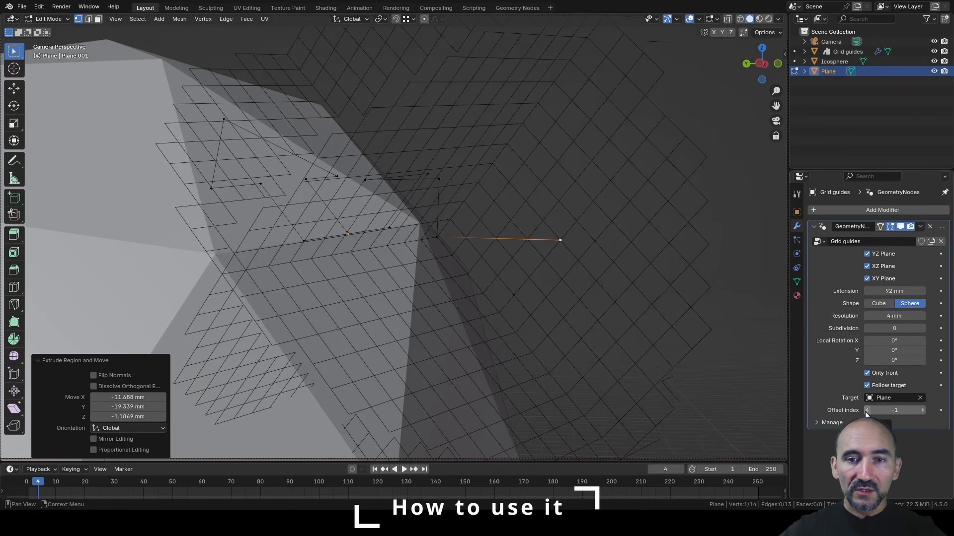
- Set the grid's Offset index to -2 and inspect its orientation around the outline
{"action": "left_click", "coordinate": [865, 412]}
{"action": "middle_click_drag", "start_coordinate": [505, 266], "coordinate": [467, 267]}
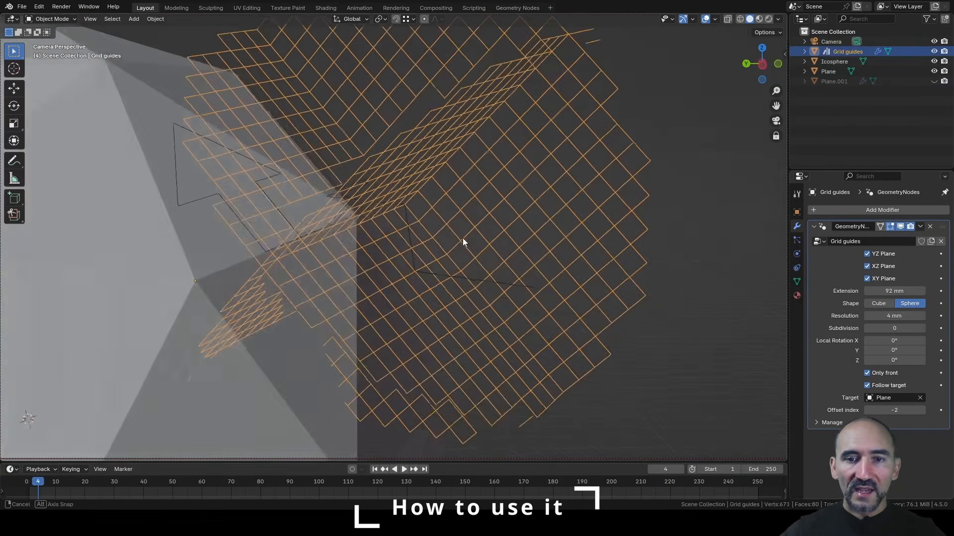
{"action": "middle_click_drag", "start_coordinate": [463, 237], "coordinate": [448, 236]}
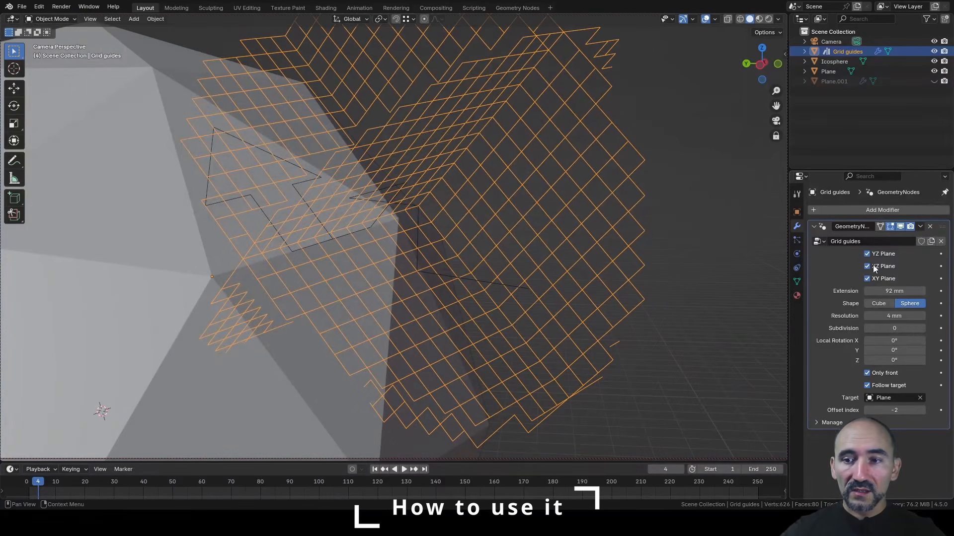
- Hide the grid's XZ and YZ planes and turn off Follow target
{"action": "left_click", "coordinate": [867, 267]}
{"action": "left_click", "coordinate": [867, 254]}
{"action": "middle_click_drag", "start_coordinate": [571, 244], "coordinate": [457, 227]}
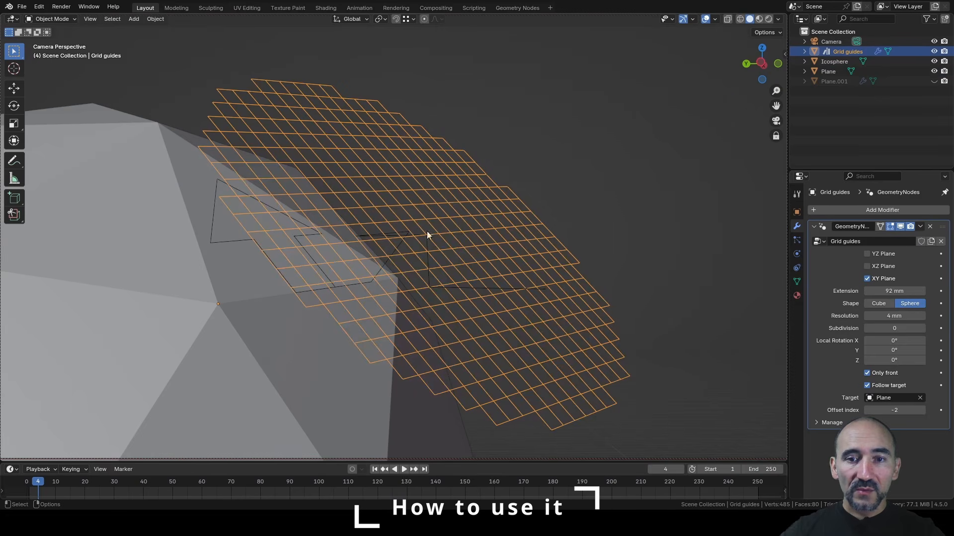
{"action": "left_click", "coordinate": [876, 386]}
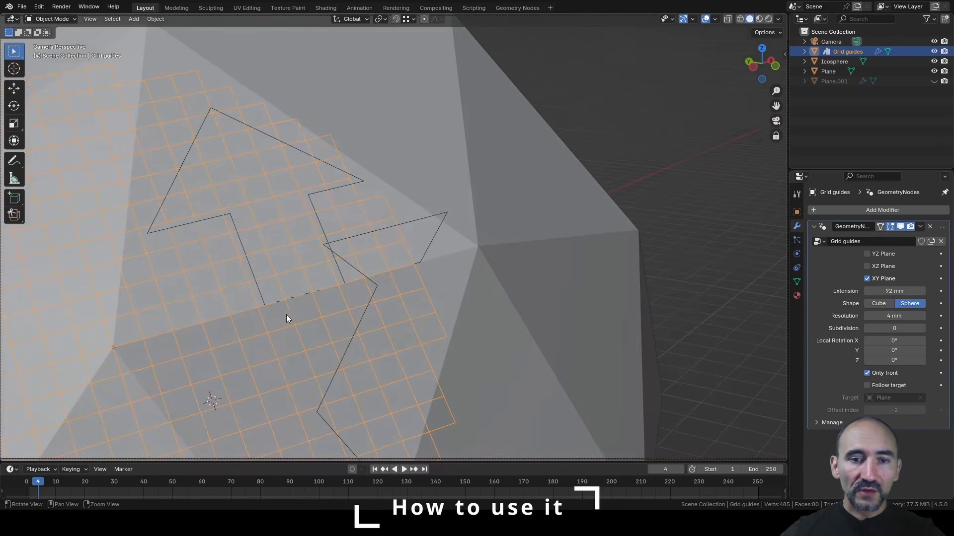
- Set the grid's Local Rotation Z to 45° and inspect the grid around the outline
{"action": "middle_click_drag", "start_coordinate": [337, 309], "coordinate": [488, 293], "text": "shift"}
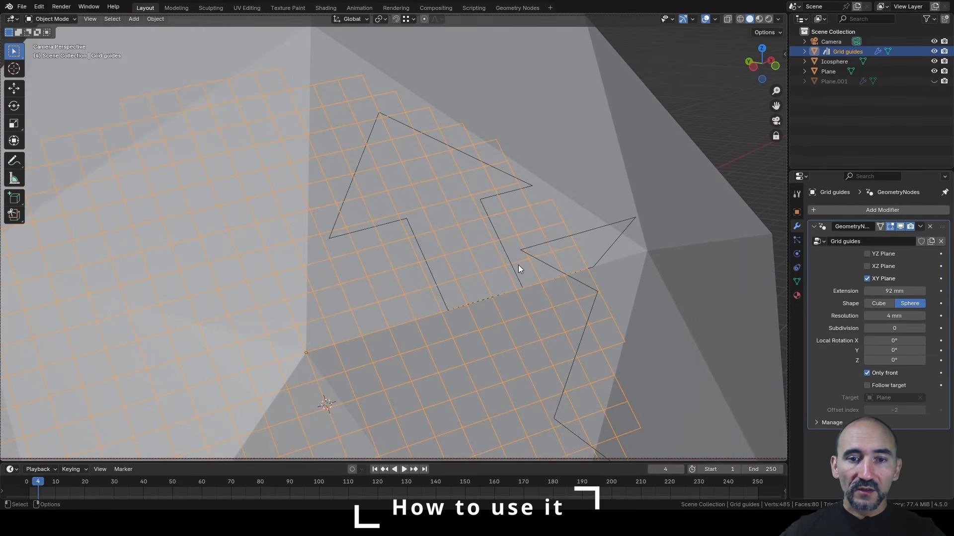
{"action": "left_click", "coordinate": [886, 361]}
{"action": "type", "text": "45"}
{"action": "key", "text": "Return"}
{"action": "middle_click_drag", "start_coordinate": [503, 244], "coordinate": [355, 274]}
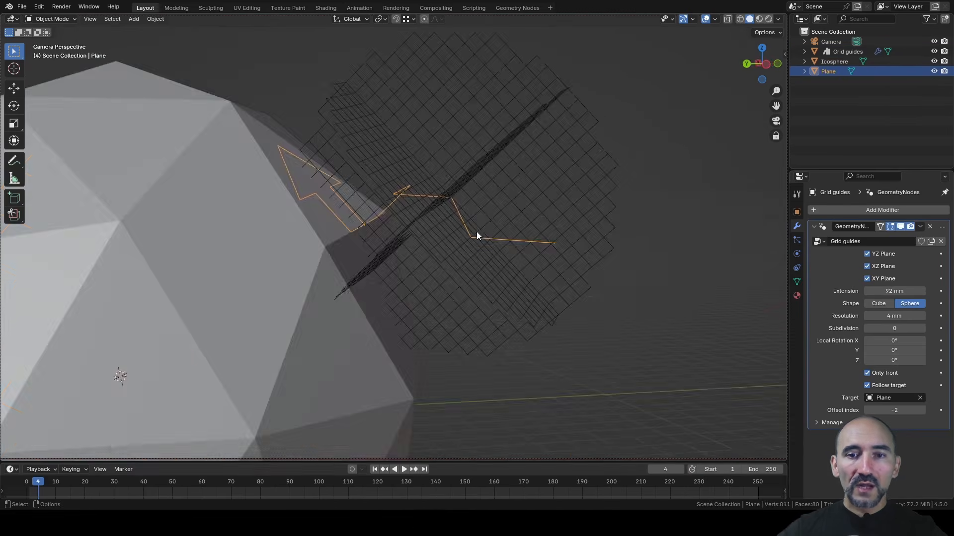
- Add a new mesh plane at the 3D cursor on the icosphere
{"action": "scroll", "coordinate": [476, 232], "scroll_direction": "down", "scroll_amount": 5}
{"action": "middle_click_drag", "start_coordinate": [449, 212], "coordinate": [493, 178]}
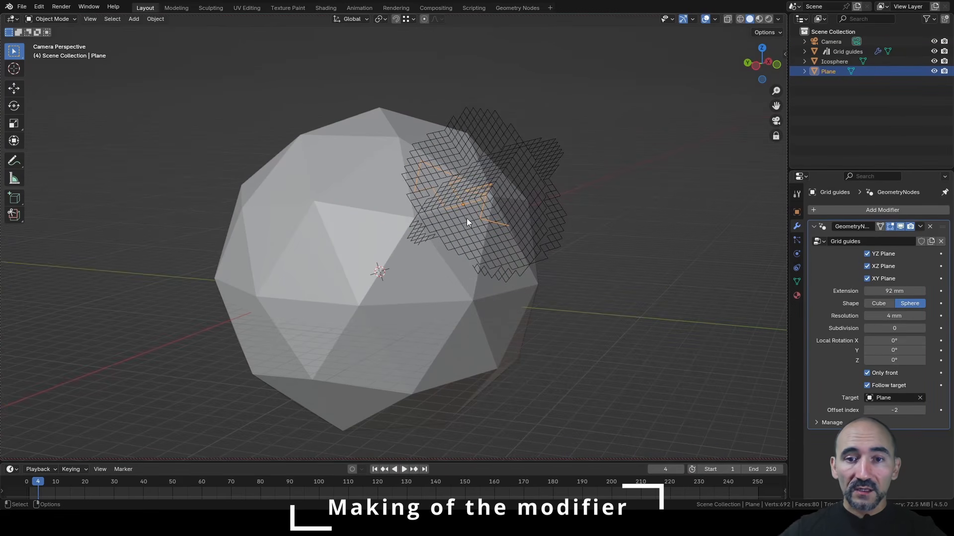
{"action": "key", "text": "shift+a"}
{"action": "left_click", "coordinate": [496, 225]}
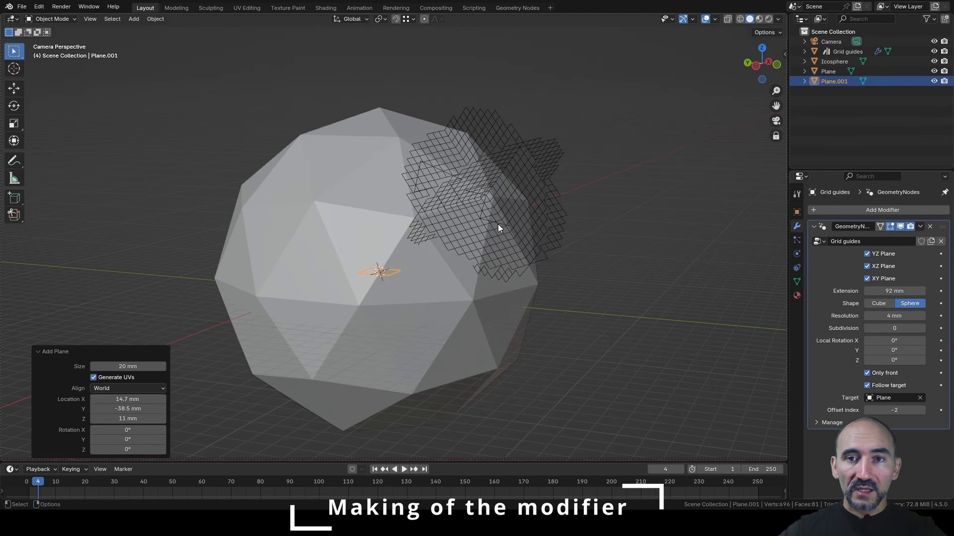
- Add a Geometry Nodes workspace from the General set, keeping the new plane in view
{"action": "left_click", "coordinate": [550, 8]}
{"action": "mouse_move", "coordinate": [550, 24]}
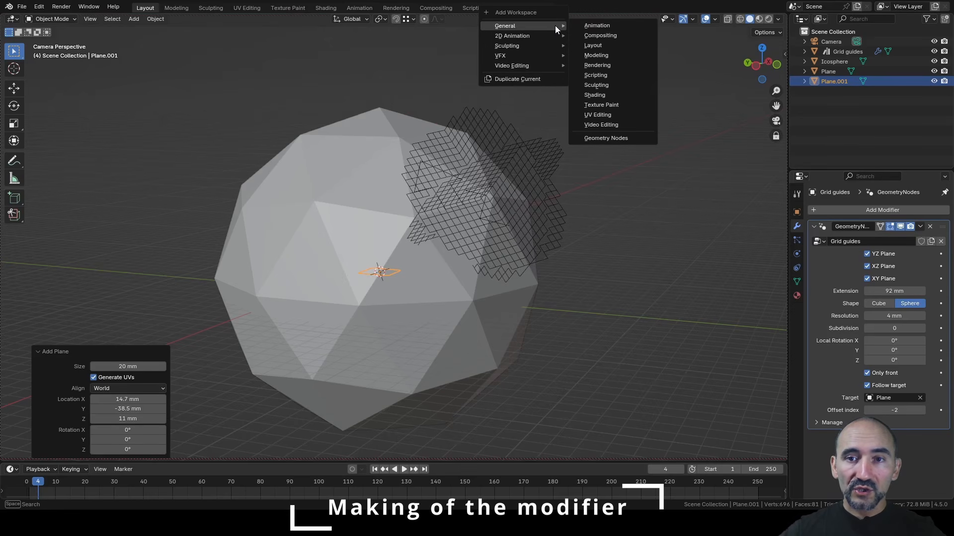
{"action": "left_click", "coordinate": [606, 139]}
{"action": "scroll", "coordinate": [530, 177], "scroll_direction": "up", "scroll_amount": 5}
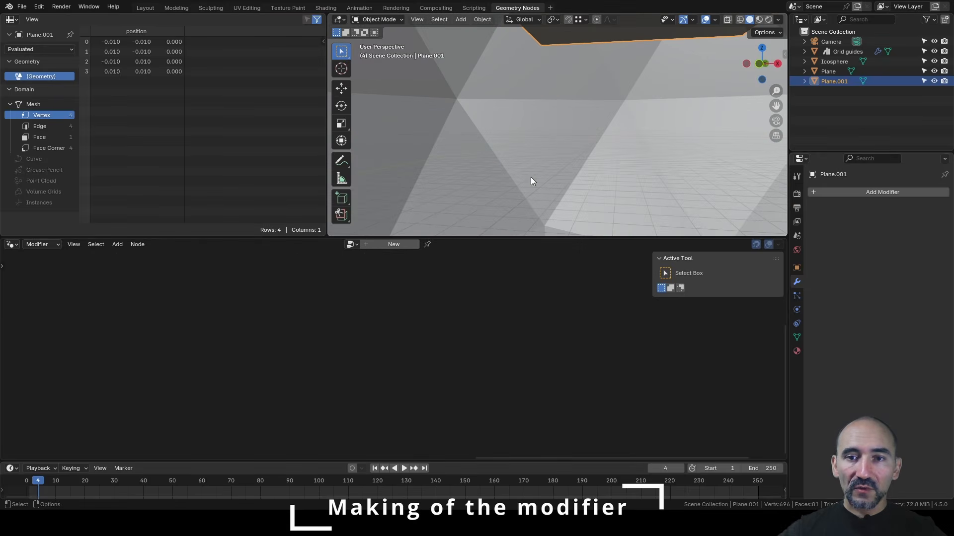
{"action": "scroll", "coordinate": [618, 121], "scroll_direction": "down", "scroll_amount": 8}
{"action": "middle_click_drag", "start_coordinate": [613, 126], "coordinate": [648, 135]}
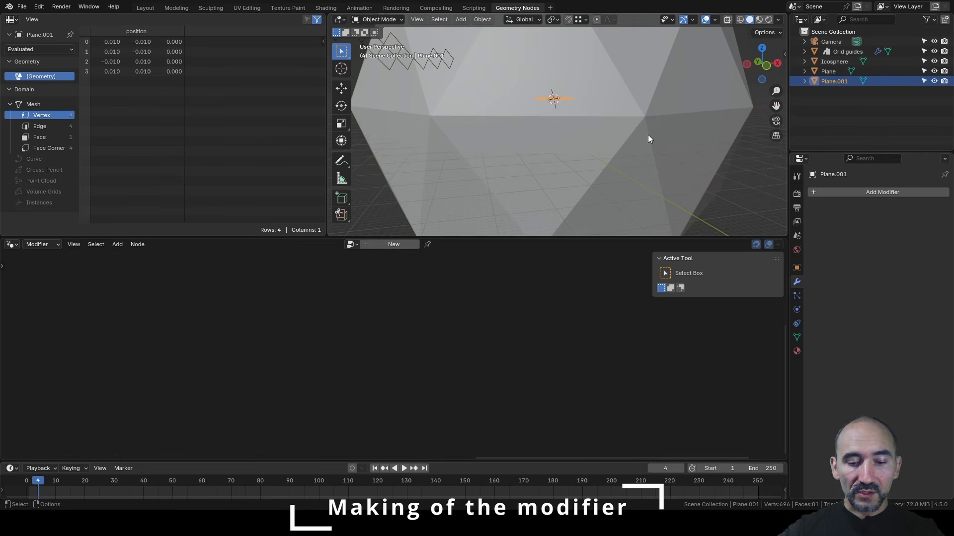
- Hide all objects except the new plane and clear that plane's location to the world origin
{"action": "key", "text": "ctrl+i"}
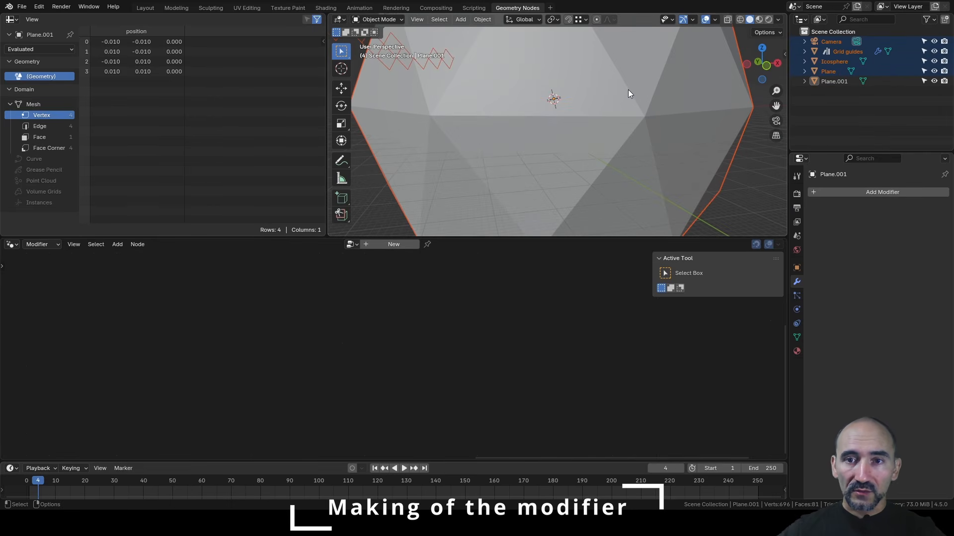
{"action": "key", "text": "h"}
{"action": "middle_click_drag", "start_coordinate": [628, 89], "coordinate": [553, 99]}
{"action": "left_click", "coordinate": [575, 28]}
{"action": "middle_click_drag", "start_coordinate": [574, 28], "coordinate": [605, 144], "text": "shift"}
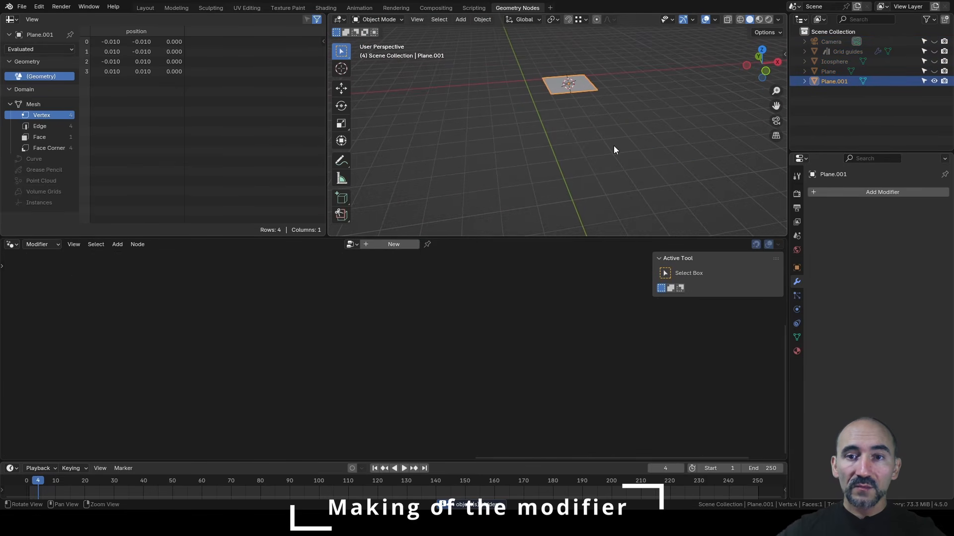
{"action": "key", "text": "alt+g"}
{"action": "key", "text": "KP_Decimal"}
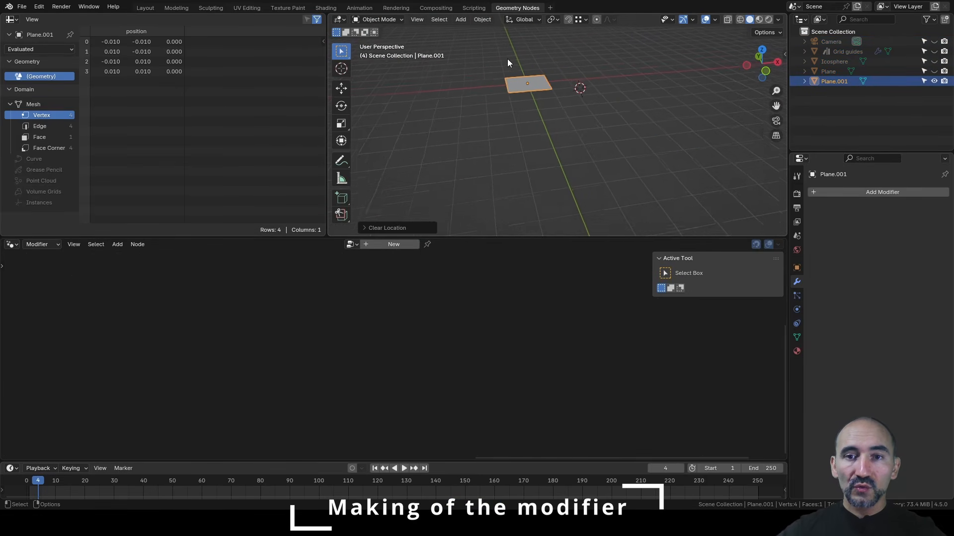
- Create a new geometry node group on the plane and name it Grid guides
{"action": "left_click", "coordinate": [399, 244]}
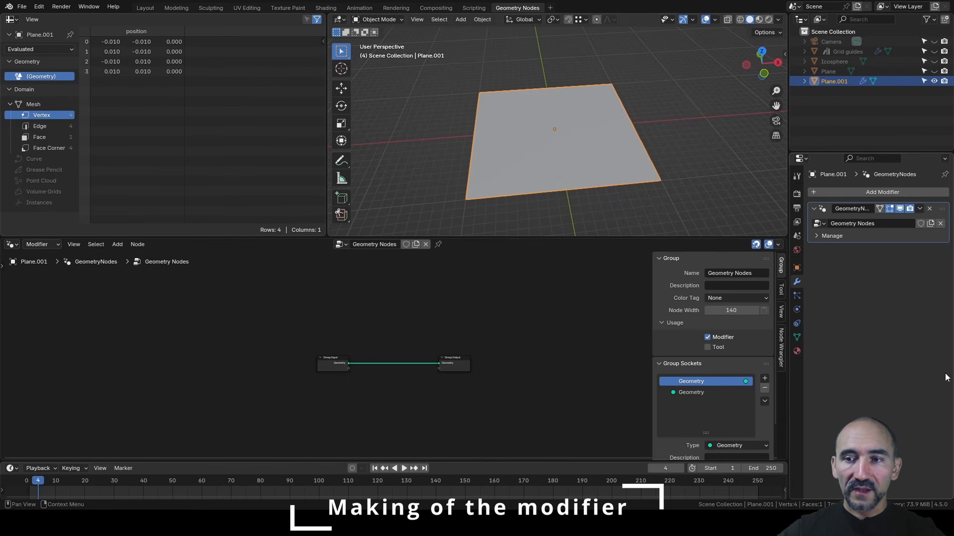
{"action": "left_click", "coordinate": [867, 224]}
{"action": "type", "text": "Grid g"}
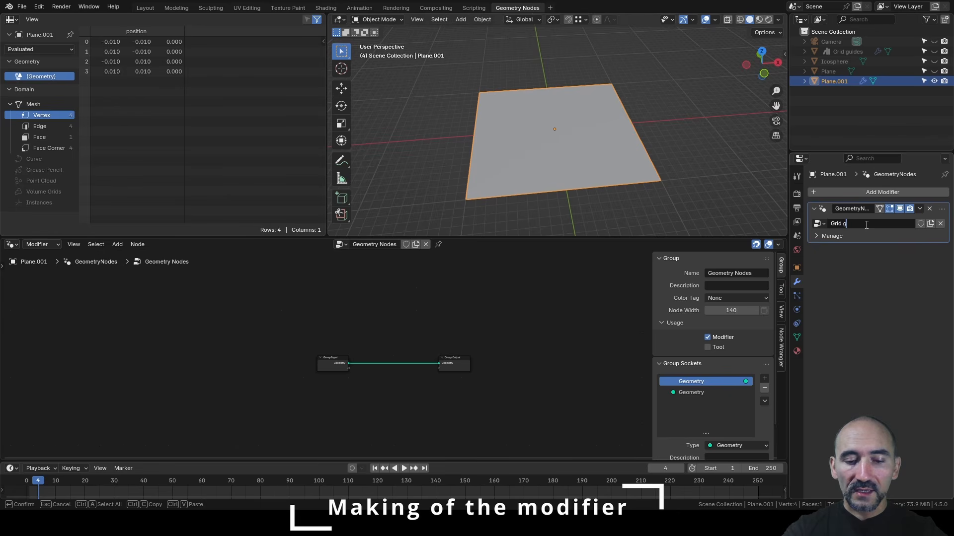
{"action": "type", "text": "uides"}
{"action": "key", "text": "Return"}
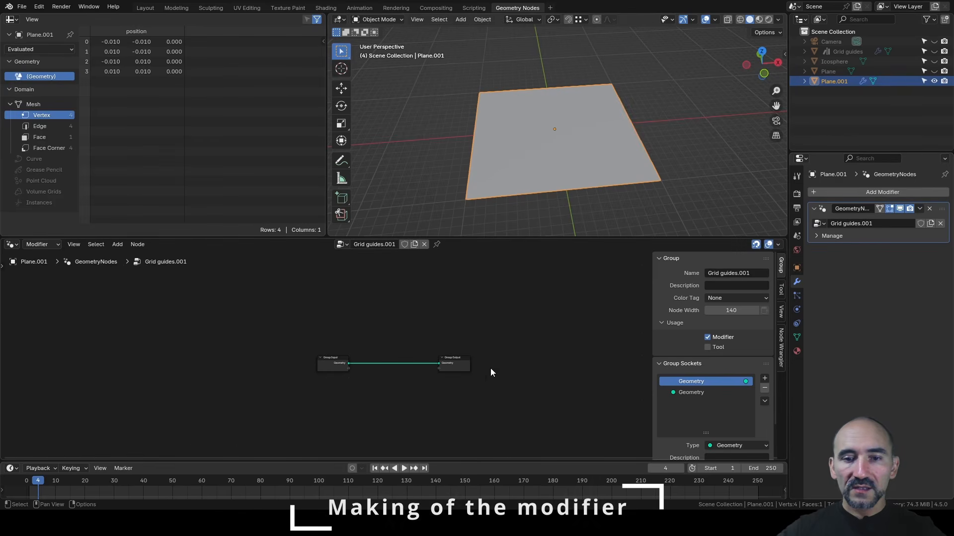
- Spread the Group Input and Group Output nodes apart and hide the node editor's sidebar
{"action": "key", "text": "Home"}
{"action": "left_click_drag", "start_coordinate": [152, 320], "coordinate": [67, 320]}
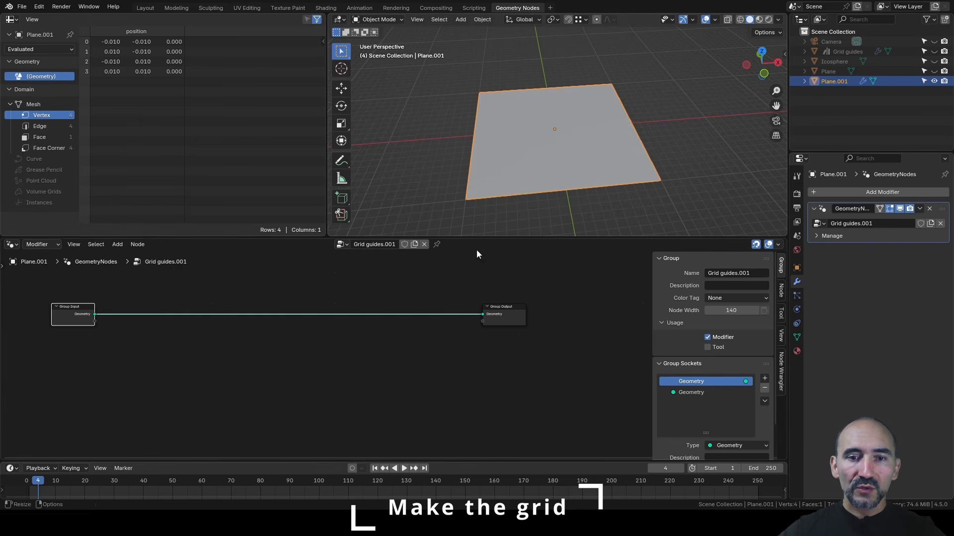
{"action": "key", "text": "n"}
- Add a Grid node between the group nodes and connect its Mesh output to the Group Output's Geometry
{"action": "key", "text": "shift+a"}
{"action": "type", "text": "grid"}
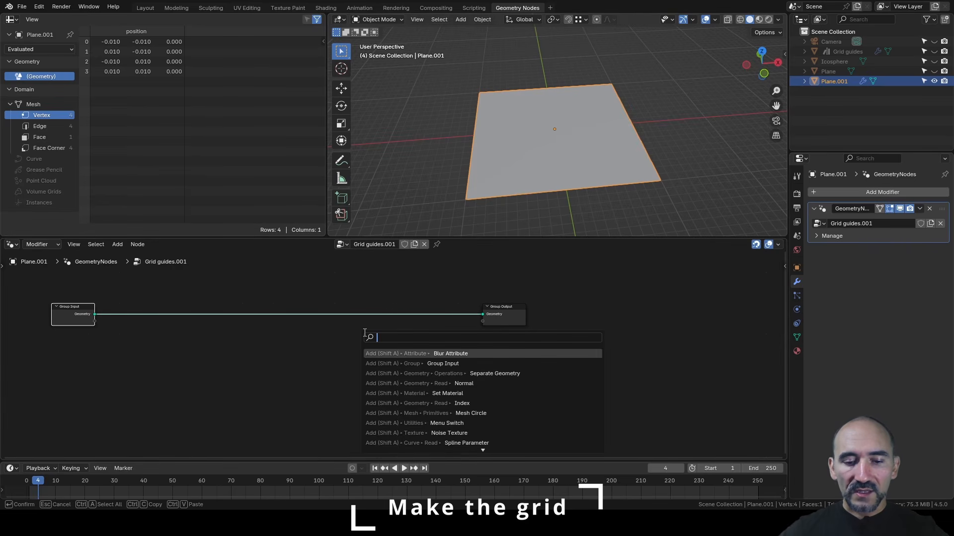
{"action": "key", "text": "Return"}
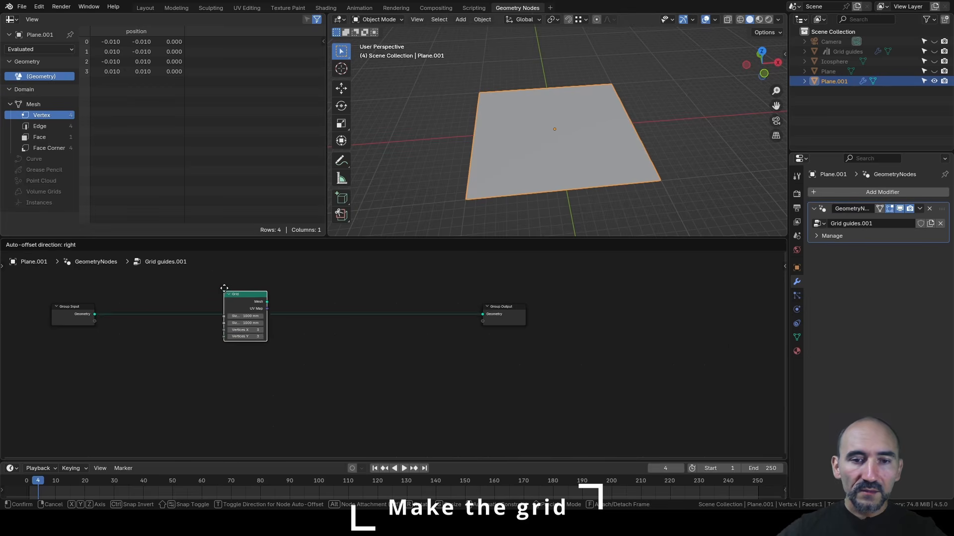
{"action": "left_click", "coordinate": [218, 292]}
{"action": "scroll", "coordinate": [218, 292], "scroll_direction": "up", "scroll_amount": 7}
{"action": "left_click_drag", "start_coordinate": [347, 349], "coordinate": [725, 359]}
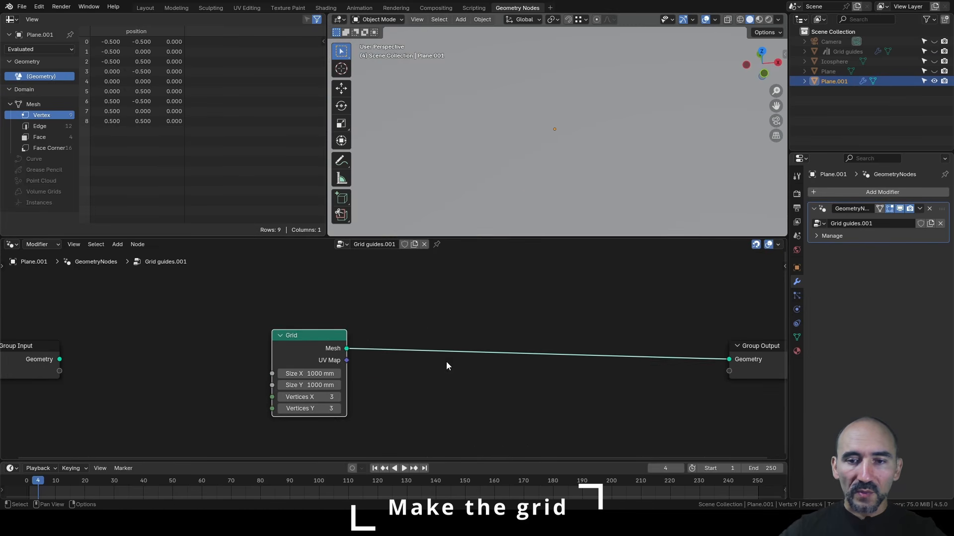
- Set the Grid node's Vertices X and Vertices Y to 2 and switch the viewport to wireframe shading
{"action": "left_click_drag", "start_coordinate": [305, 348], "coordinate": [295, 328]}
{"action": "left_click", "coordinate": [271, 376]}
{"action": "left_click", "coordinate": [271, 387]}
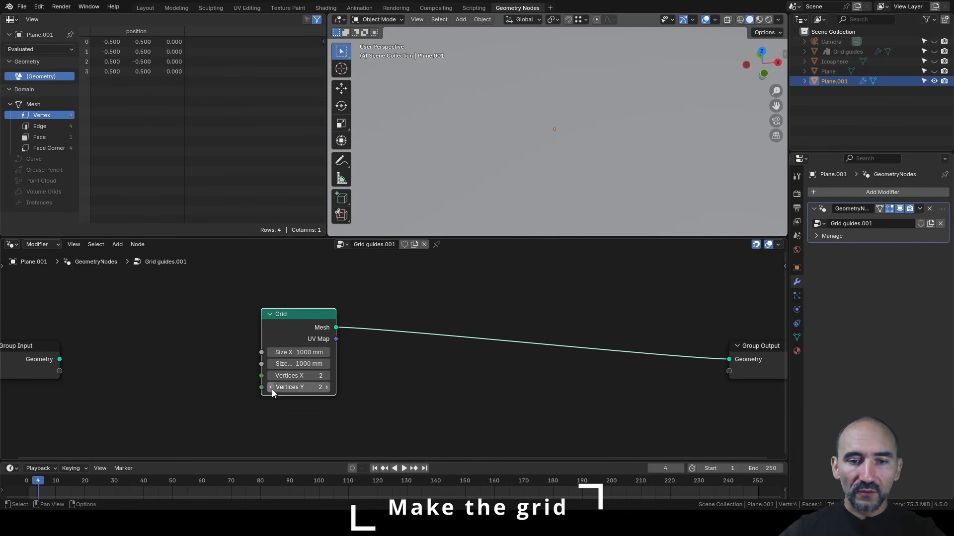
{"action": "scroll", "coordinate": [524, 139], "scroll_direction": "down", "scroll_amount": 3}
{"action": "scroll", "coordinate": [525, 138], "scroll_direction": "down", "scroll_amount": 2}
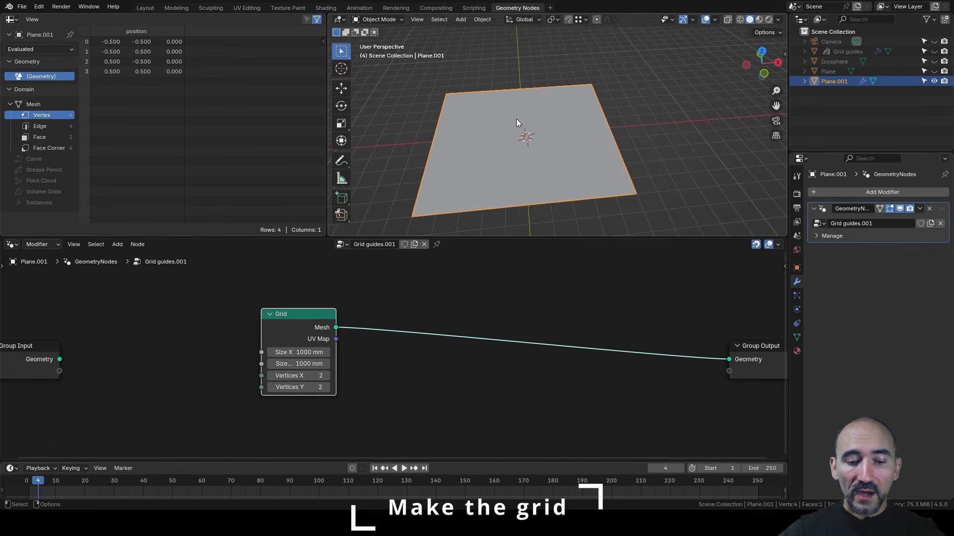
{"action": "key", "text": "shift+z"}
{"action": "middle_click_drag", "start_coordinate": [516, 123], "coordinate": [577, 104]}
- Add a group input socket named YZ PLane and set its type to Boolean
{"action": "key", "text": "n"}
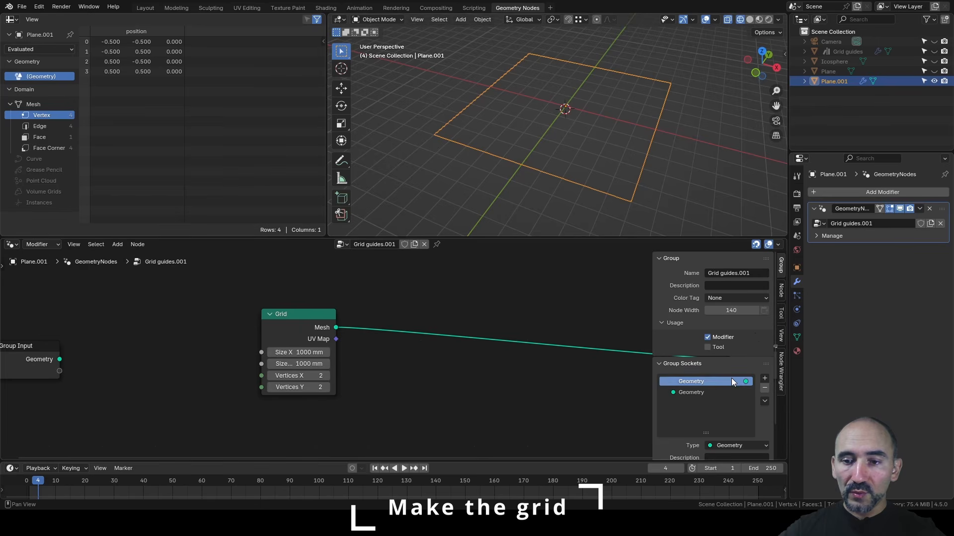
{"action": "left_click", "coordinate": [763, 381]}
{"action": "double_click", "coordinate": [695, 403]}
{"action": "type", "text": "YZ P"}
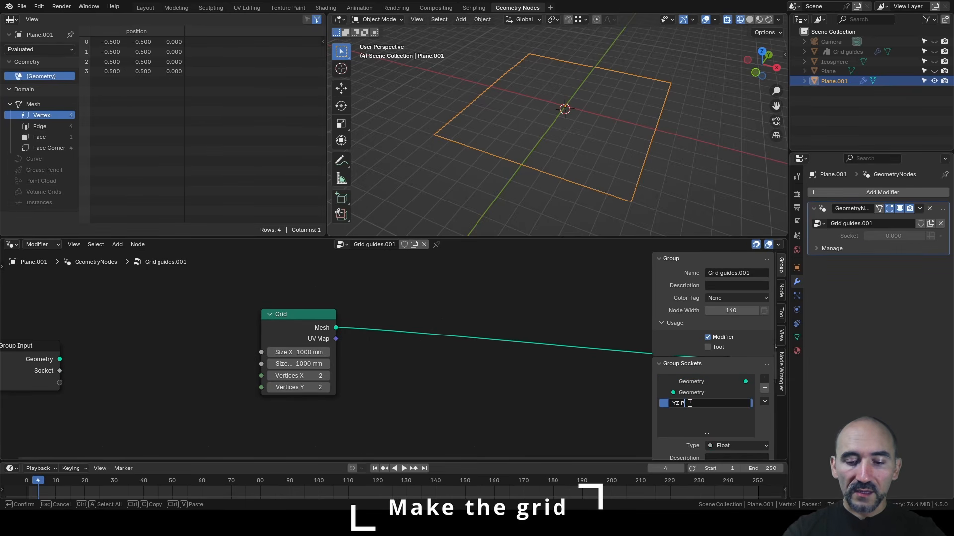
{"action": "type", "text": "Lane"}
{"action": "key", "text": "Return"}
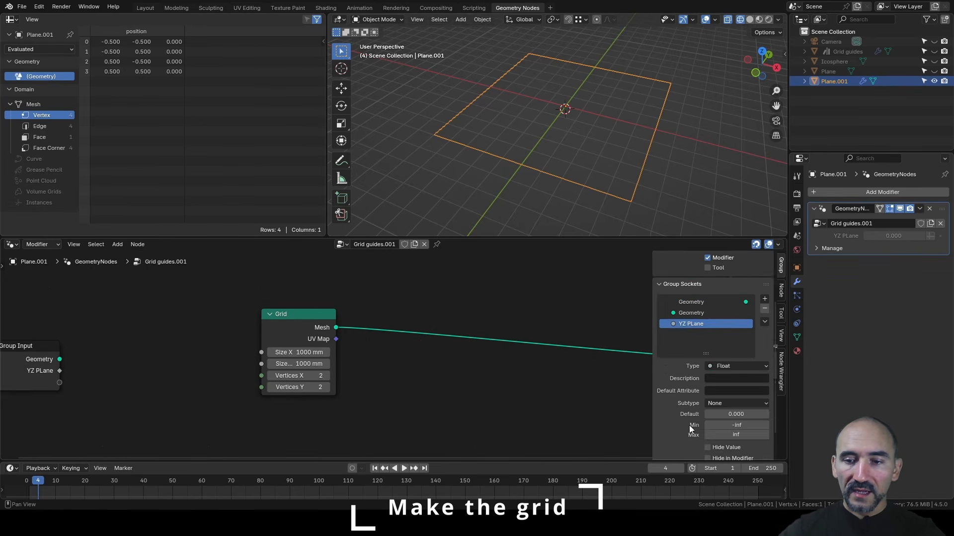
{"action": "left_click", "coordinate": [726, 366]}
{"action": "left_click", "coordinate": [746, 222]}
- Duplicate the YZ PLane input socket twice
{"action": "left_click", "coordinate": [765, 321]}
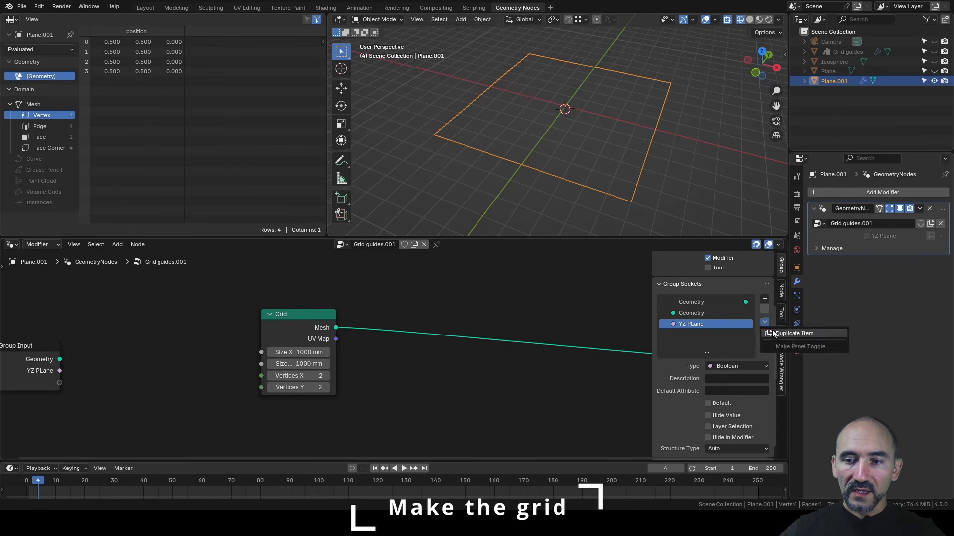
{"action": "left_click", "coordinate": [783, 329]}
{"action": "left_click", "coordinate": [764, 322]}
{"action": "left_click", "coordinate": [783, 330]}
- Rename the two duplicated input sockets XY PLane and XZ PLane
{"action": "double_click", "coordinate": [701, 335]}
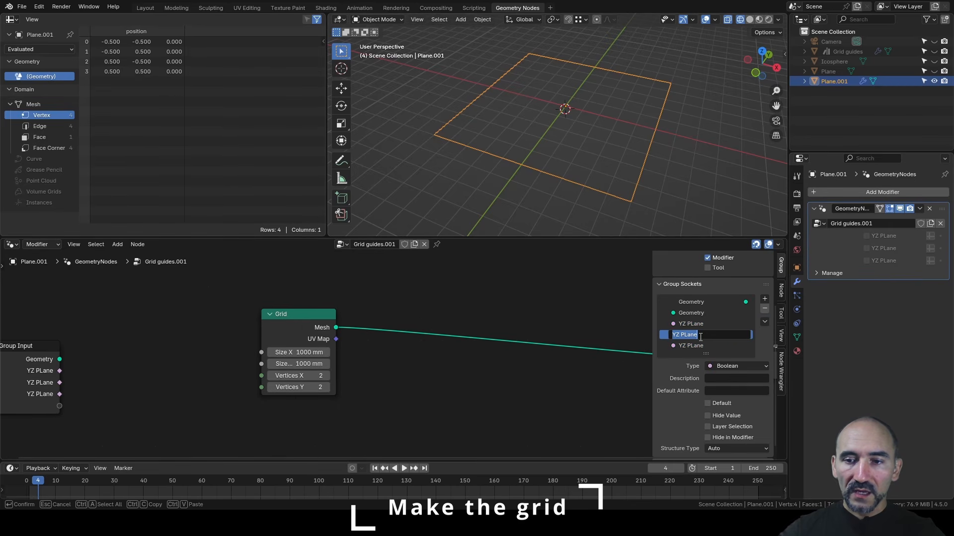
{"action": "key", "text": "Home"}
{"action": "type", "text": "XY"}
{"action": "key", "text": "Return"}
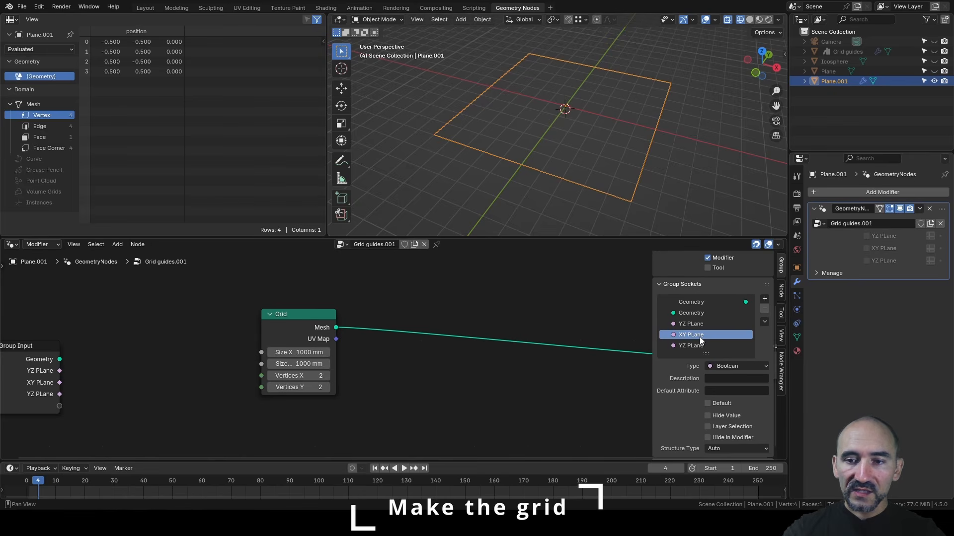
{"action": "double_click", "coordinate": [687, 349]}
{"action": "key", "text": "Home"}
{"action": "key", "text": "shift+Right"}
{"action": "key", "text": "shift+Right"}
{"action": "type", "text": "XZ"}
{"action": "key", "text": "Return"}
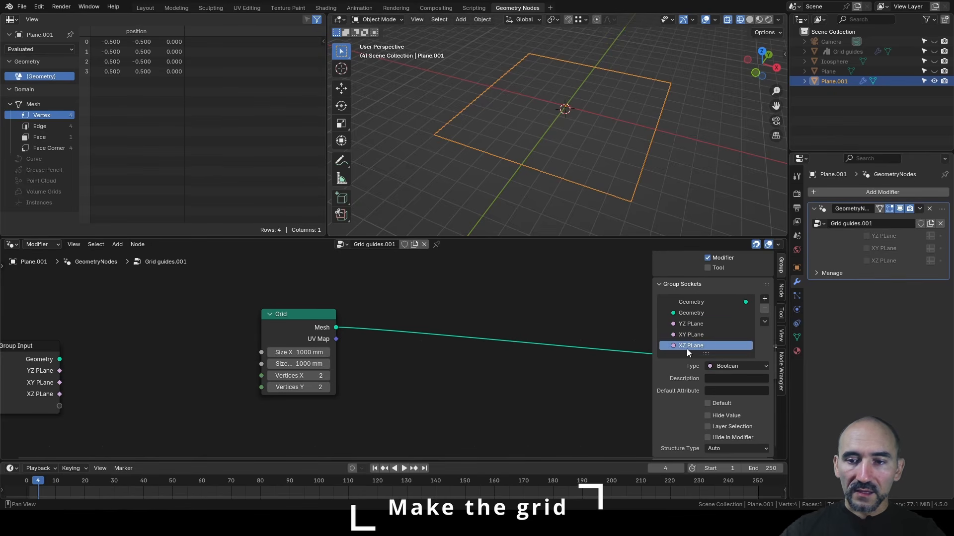
- Turn on the Default value for the YZ, XY and XZ PLane input sockets
{"action": "left_click", "coordinate": [691, 324]}
{"action": "scroll", "coordinate": [716, 379], "scroll_direction": "down", "scroll_amount": 1}
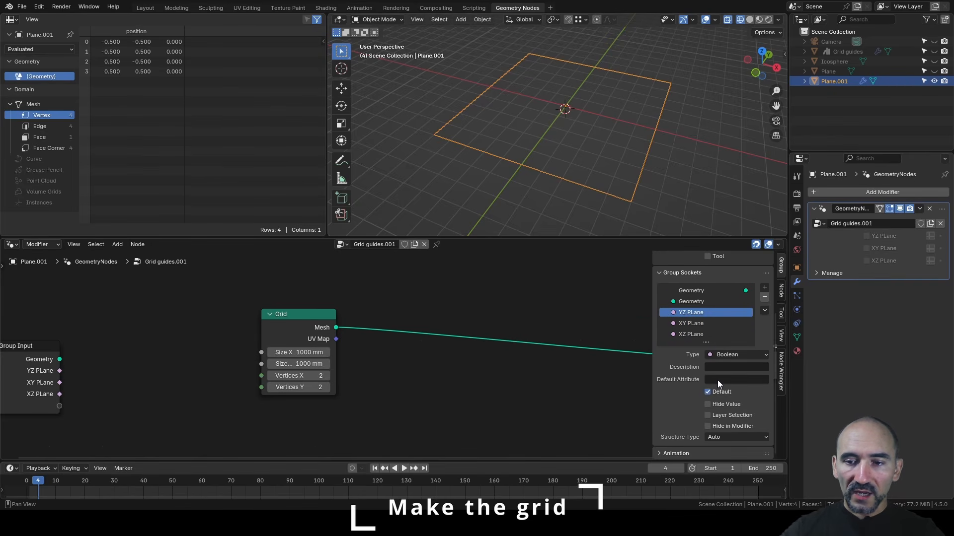
{"action": "left_click", "coordinate": [692, 323]}
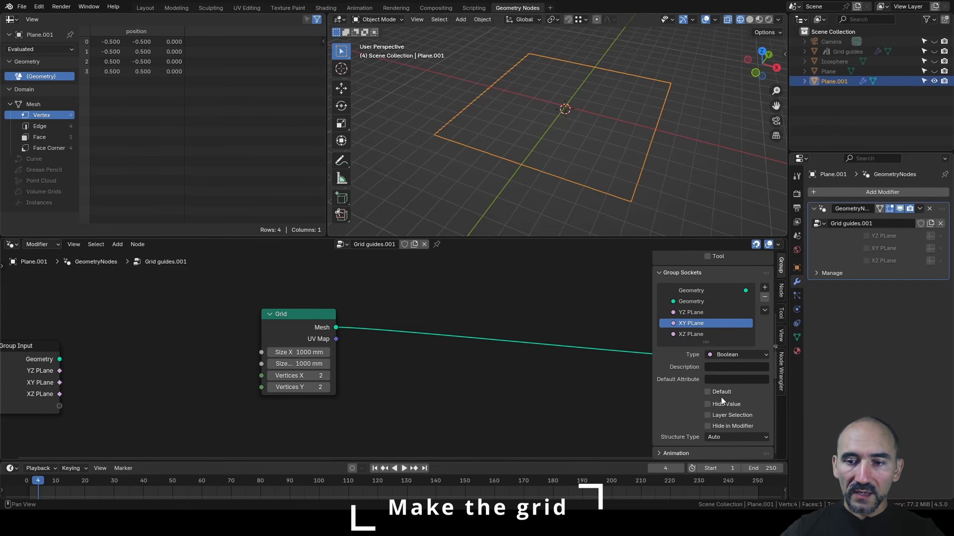
{"action": "left_click", "coordinate": [702, 336]}
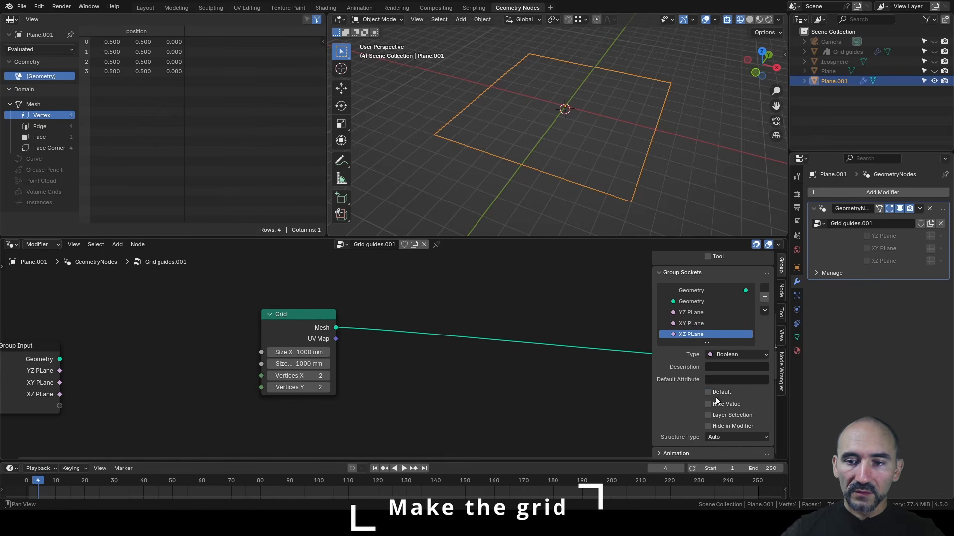
- Set the Structure Type of the XZ, XY and YZ PLane input sockets to Single
{"action": "left_click", "coordinate": [720, 436]}
{"action": "left_click", "coordinate": [723, 445]}
{"action": "left_click", "coordinate": [690, 324]}
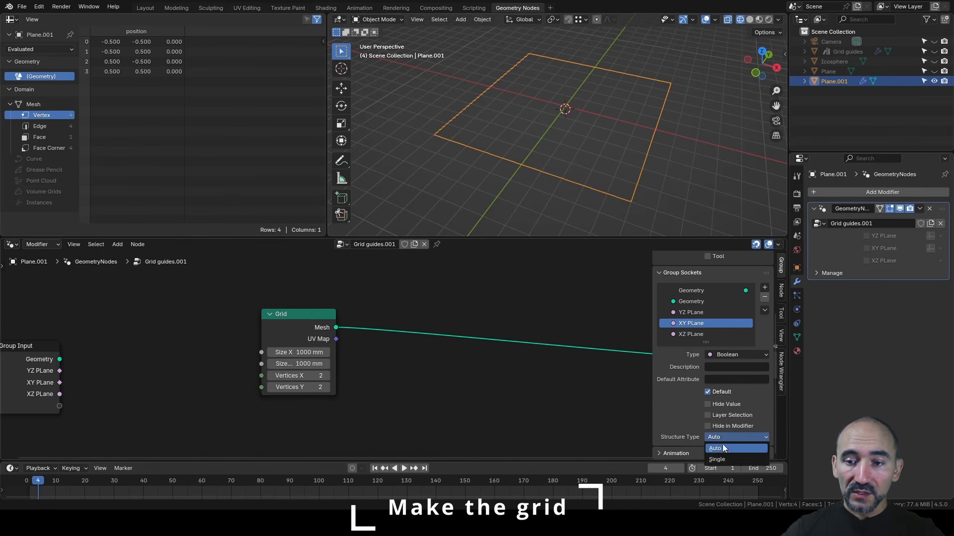
{"action": "left_click", "coordinate": [698, 312]}
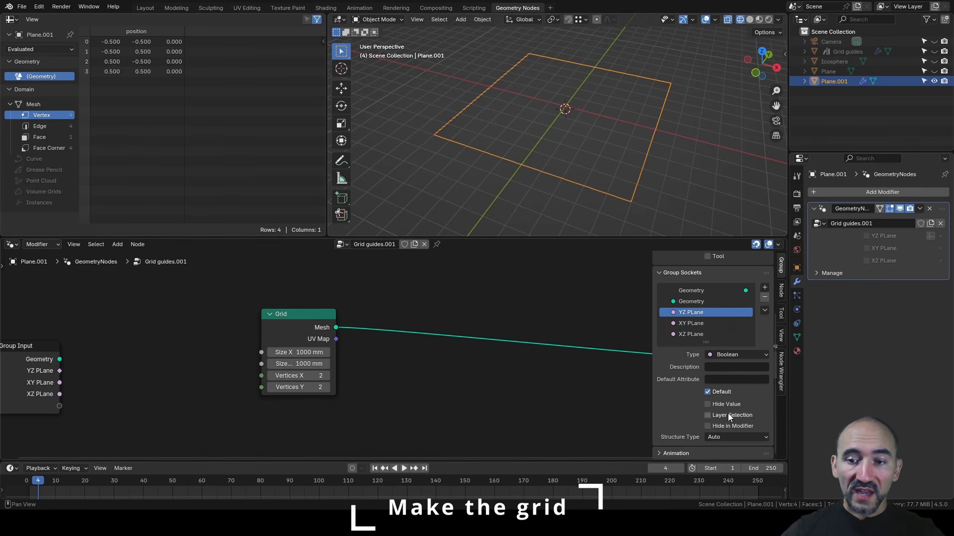
{"action": "left_click", "coordinate": [727, 439]}
{"action": "left_click", "coordinate": [725, 462]}
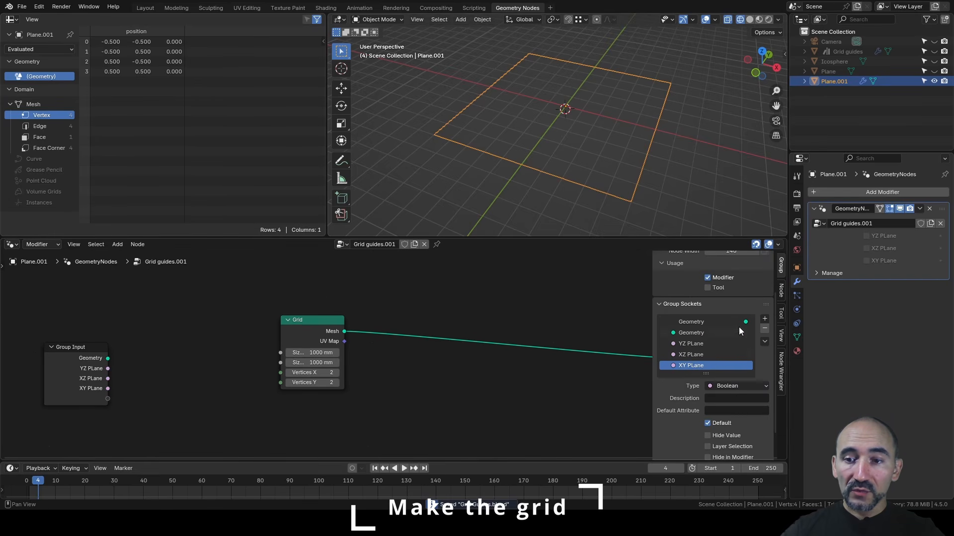
- Add a new input socket to the node group and name it Resolution
{"action": "left_click", "coordinate": [765, 318]}
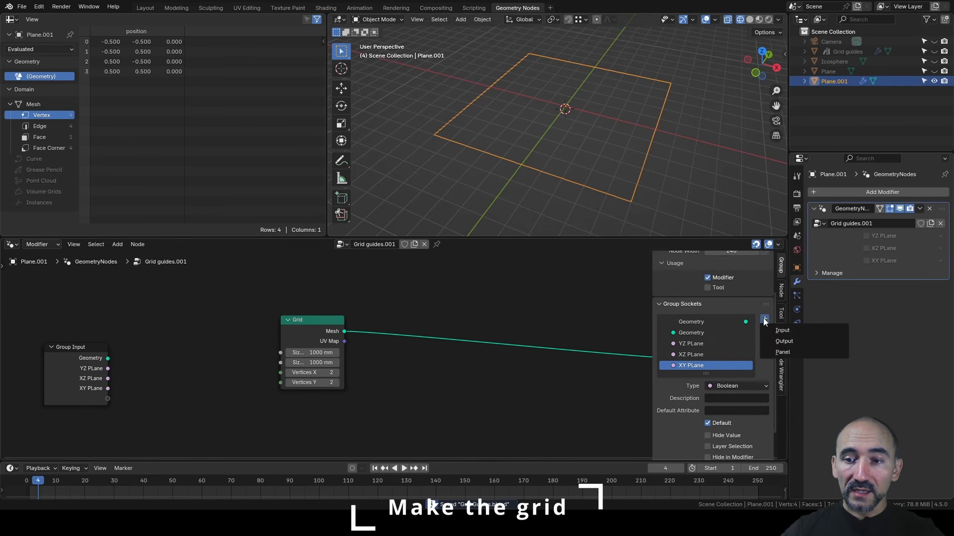
{"action": "left_click", "coordinate": [770, 331]}
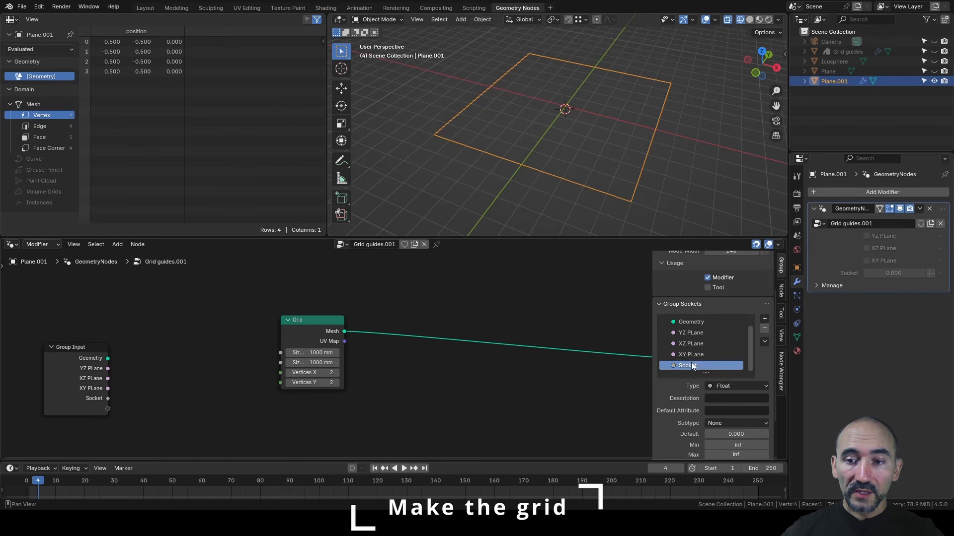
{"action": "double_click", "coordinate": [690, 364]}
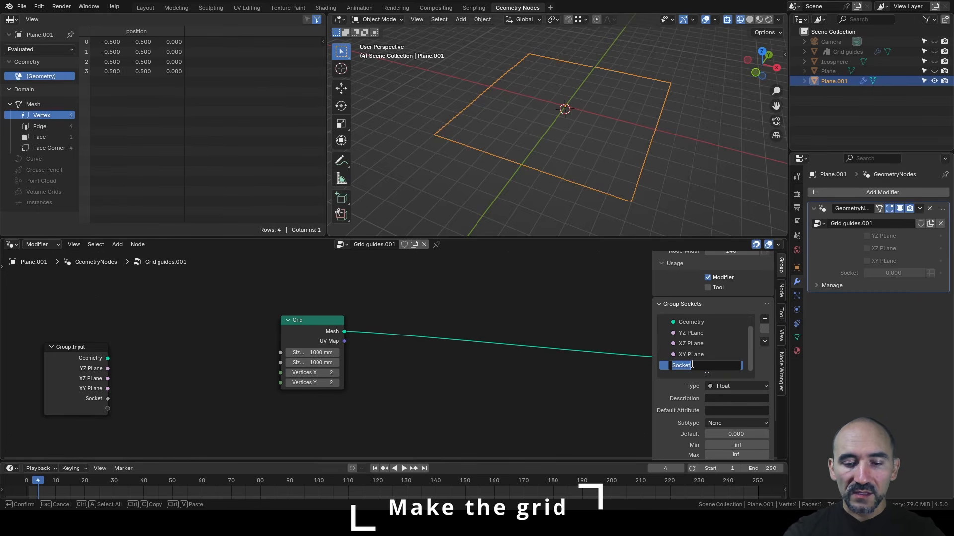
{"action": "type", "text": "Resolution"}
{"action": "key", "text": "Return"}
- Configure the Resolution socket with the Distance subtype, a minimum of 0 and the Single structure type
{"action": "scroll", "coordinate": [728, 328], "scroll_direction": "down", "scroll_amount": 3}
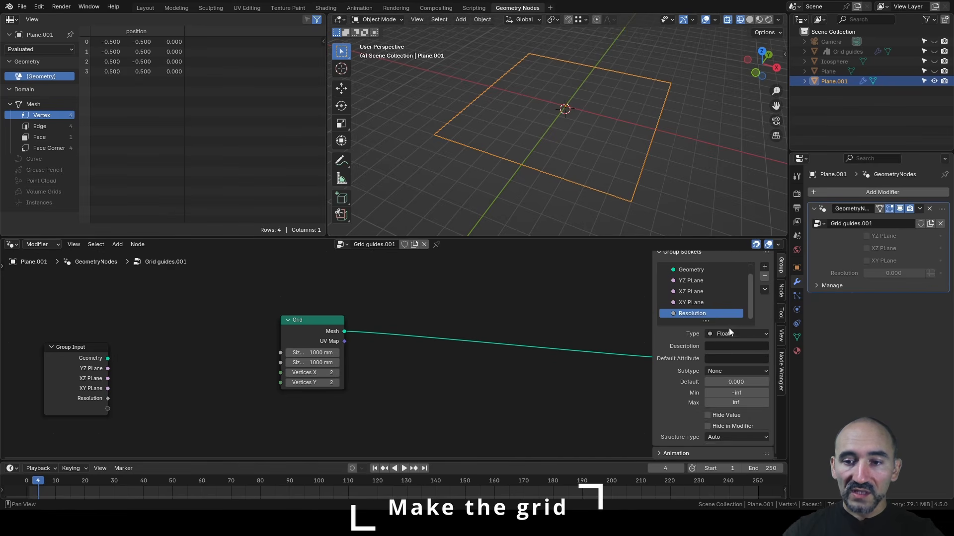
{"action": "left_click", "coordinate": [719, 372]}
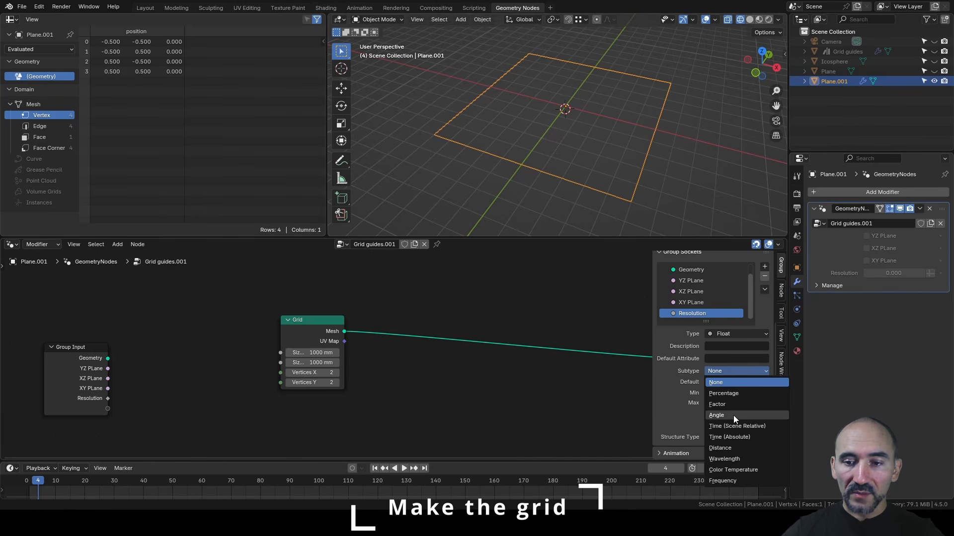
{"action": "left_click", "coordinate": [734, 448]}
{"action": "left_click", "coordinate": [729, 393]}
{"action": "type", "text": "0"}
{"action": "key", "text": "Return"}
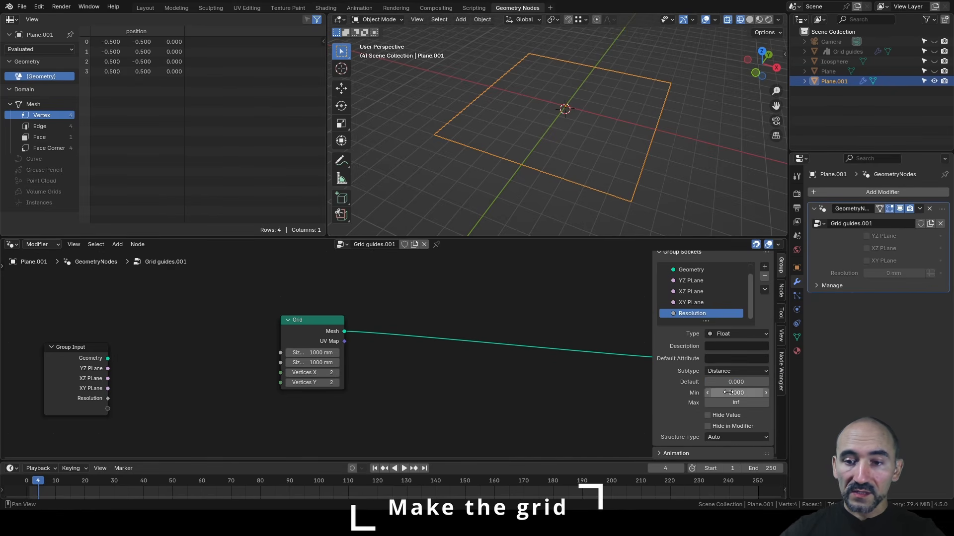
{"action": "left_click", "coordinate": [730, 437]}
{"action": "left_click", "coordinate": [723, 459]}
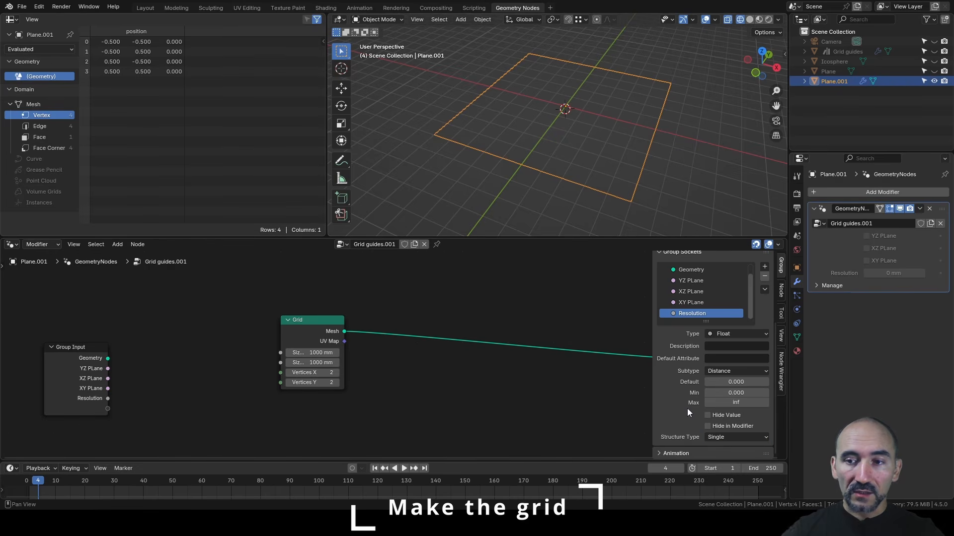
- Link the Group Input's Resolution to the Grid node's Size X and, through a reroute, also to Size Y
{"action": "left_click_drag", "start_coordinate": [101, 400], "coordinate": [279, 353]}
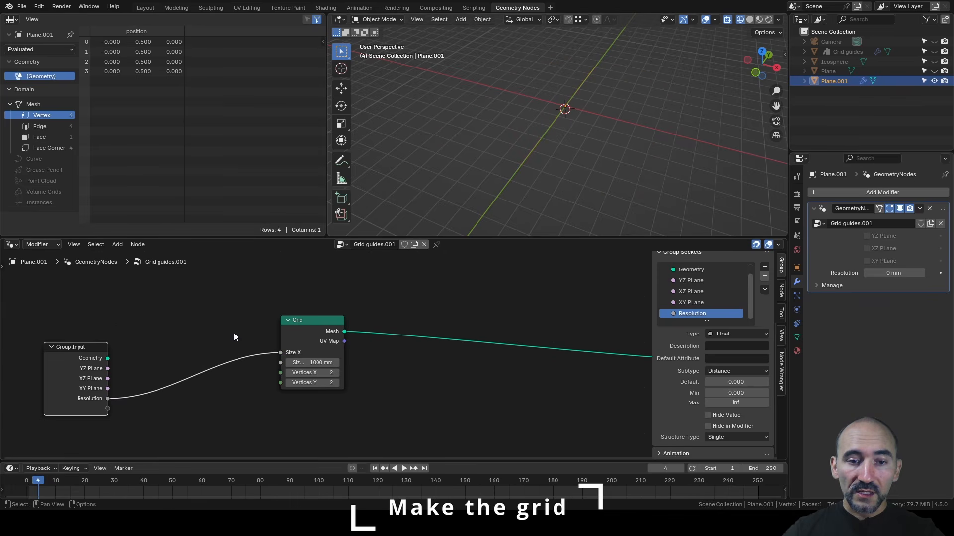
{"action": "right_click_drag", "start_coordinate": [243, 334], "coordinate": [260, 376], "text": "shift"}
{"action": "left_click_drag", "start_coordinate": [253, 355], "coordinate": [275, 362]}
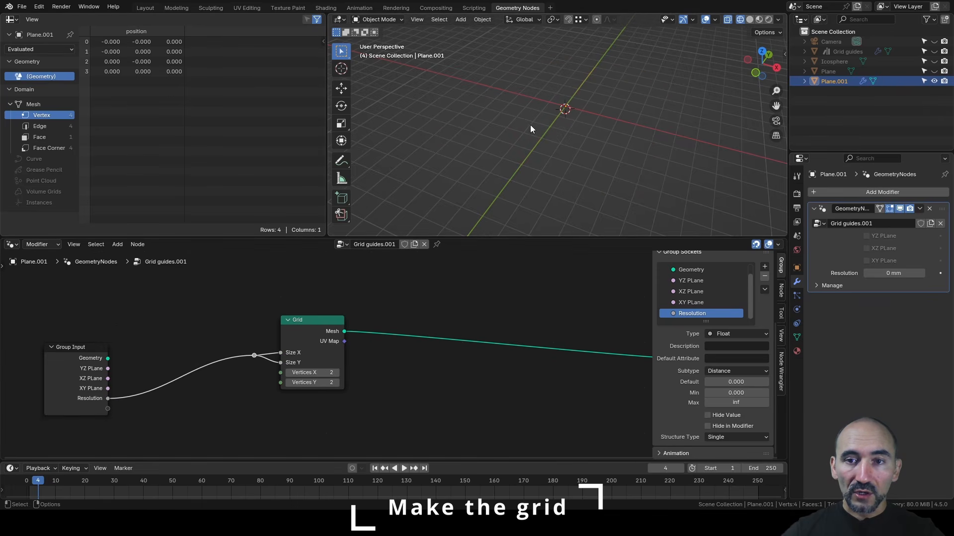
- Set the modifier's Resolution to 1 mm and switch the viewport from wireframe to solid shading
{"action": "scroll", "coordinate": [549, 106], "scroll_direction": "up", "scroll_amount": 5}
{"action": "scroll", "coordinate": [618, 118], "scroll_direction": "up", "scroll_amount": 8}
{"action": "middle_click_drag", "start_coordinate": [553, 50], "coordinate": [503, 74], "text": "shift"}
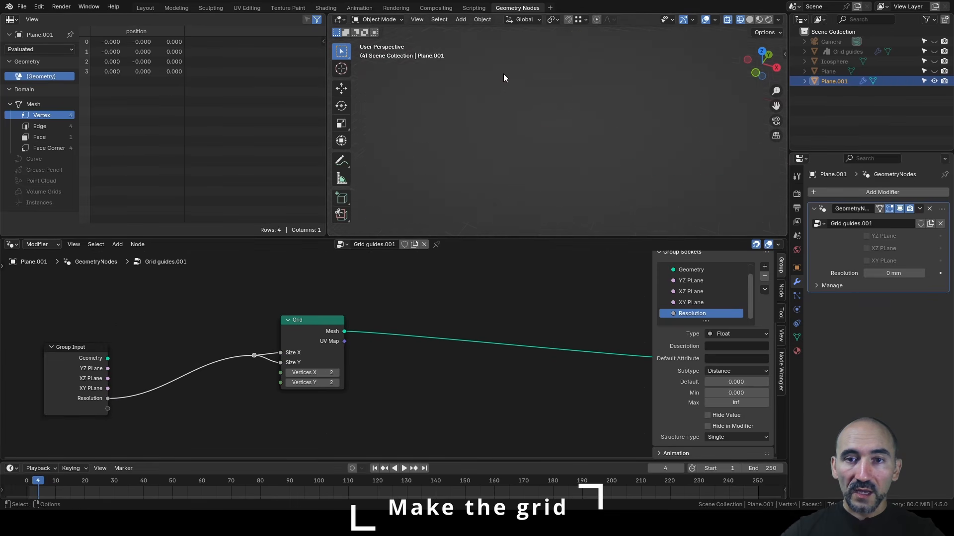
{"action": "left_click", "coordinate": [893, 273]}
{"action": "type", "text": "1"}
{"action": "key", "text": "Return"}
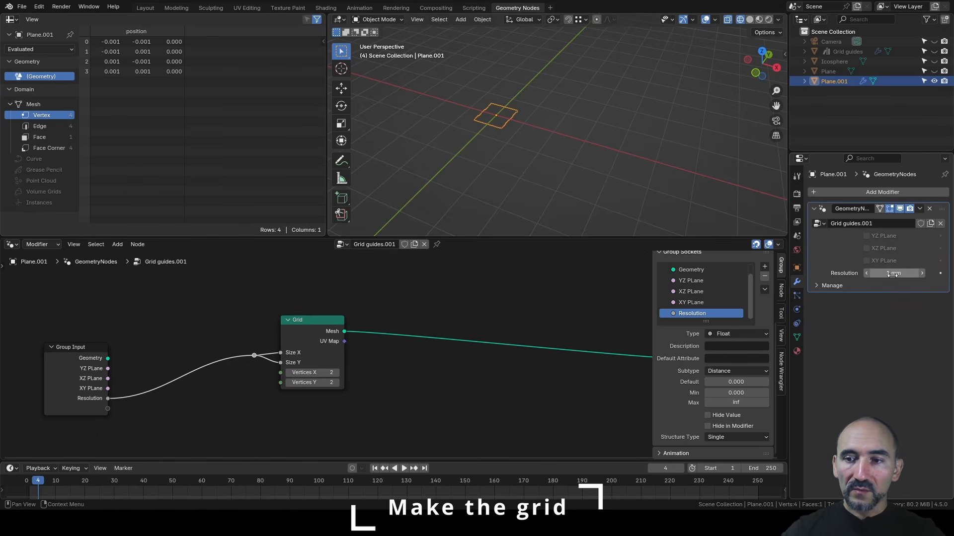
{"action": "scroll", "coordinate": [505, 129], "scroll_direction": "up", "scroll_amount": 4}
{"action": "mouse_move", "coordinate": [491, 117]}
{"action": "middle_mouse_down", "text": "shift"}
{"action": "mouse_move", "coordinate": [601, 143]}
{"action": "mouse_move", "coordinate": [571, 150]}
{"action": "middle_mouse_up", "text": "shift"}
{"action": "key", "text": "shift+z"}
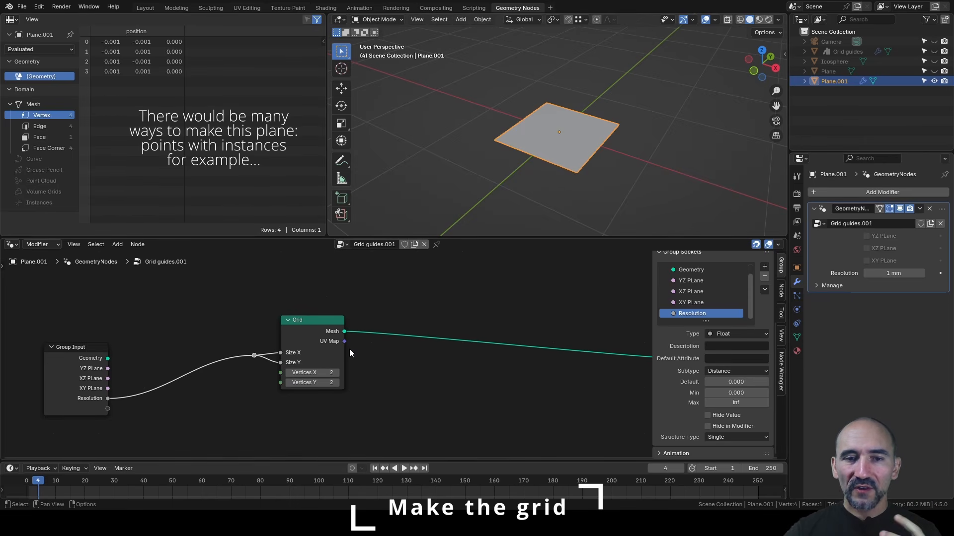
- Set the Resolution socket's minimum value to 0.001
{"action": "left_click", "coordinate": [312, 330]}
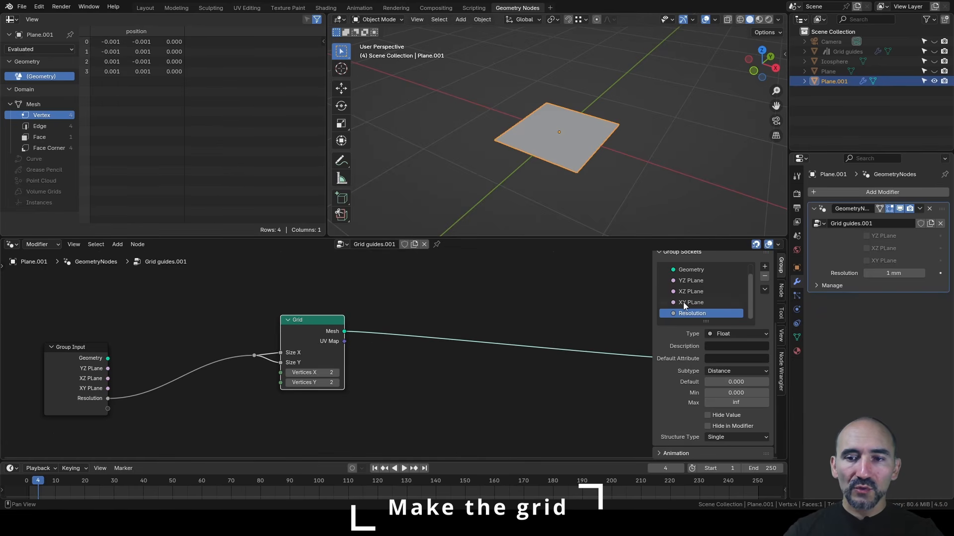
{"action": "left_click", "coordinate": [627, 315]}
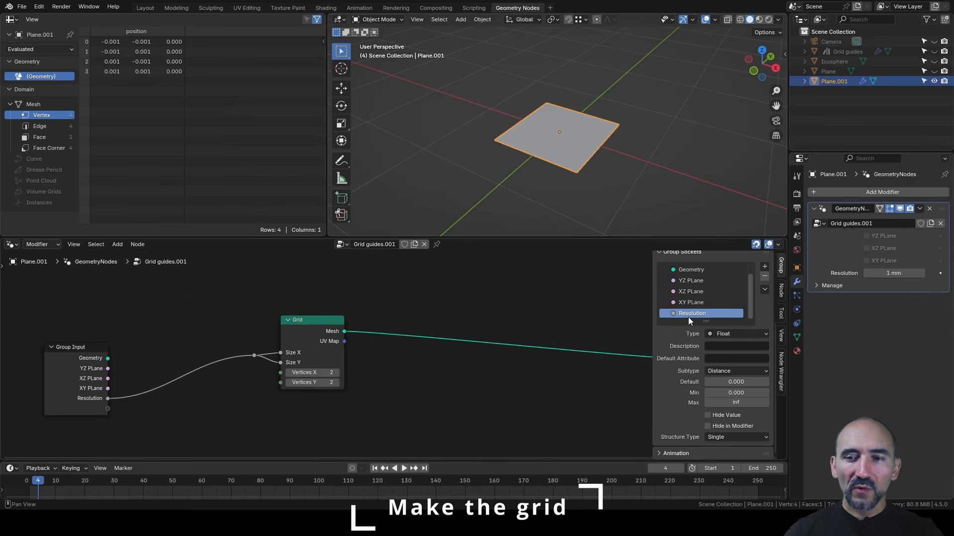
{"action": "left_click_drag", "start_coordinate": [730, 393], "coordinate": [735, 391]}
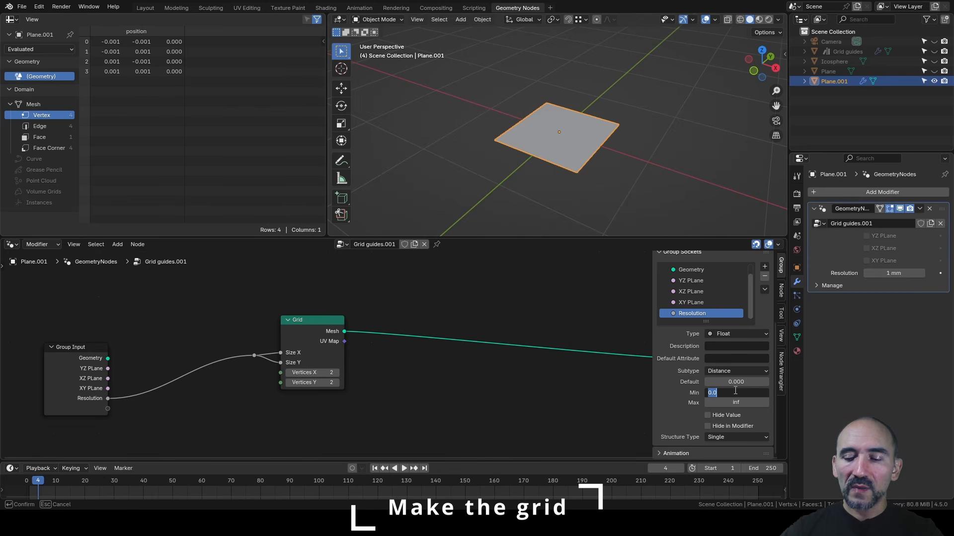
{"action": "type", "text": "0.001"}
{"action": "key", "text": "Return"}
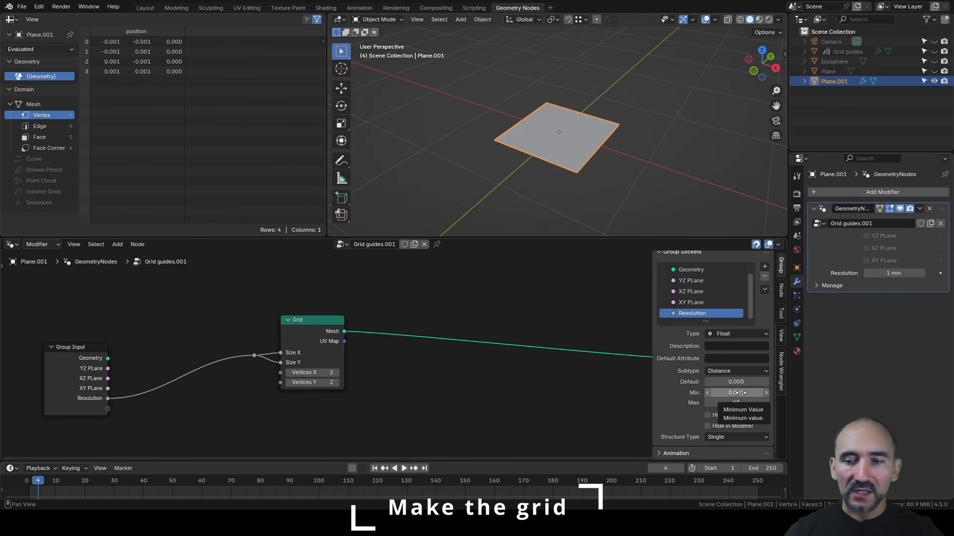
- Move the Grid node slightly closer to the Group Input node
{"action": "scroll", "coordinate": [466, 171], "scroll_direction": "down", "scroll_amount": 3}
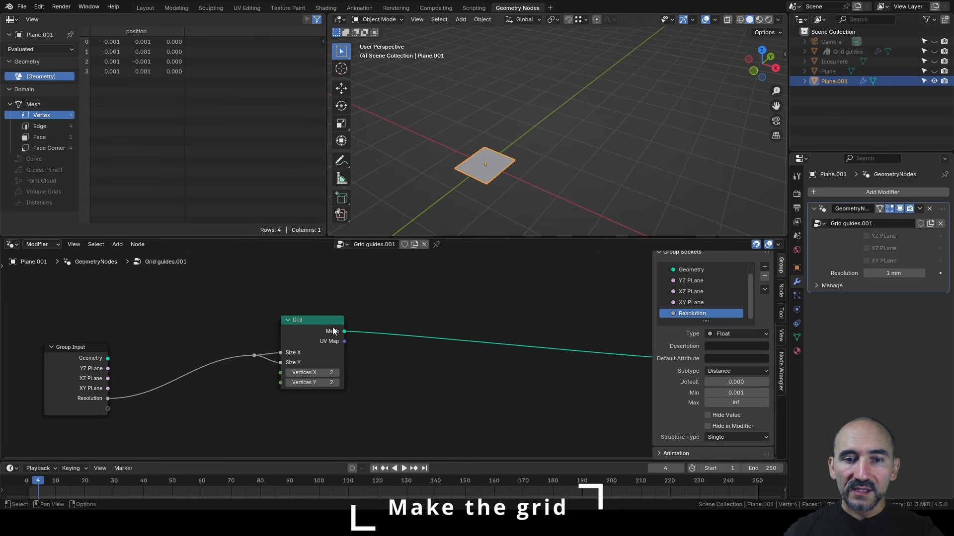
{"action": "left_click_drag", "start_coordinate": [332, 326], "coordinate": [314, 327]}
{"action": "scroll", "coordinate": [497, 163], "scroll_direction": "down", "scroll_amount": 2}
{"action": "middle_click_drag", "start_coordinate": [553, 121], "coordinate": [437, 195], "text": "shift"}
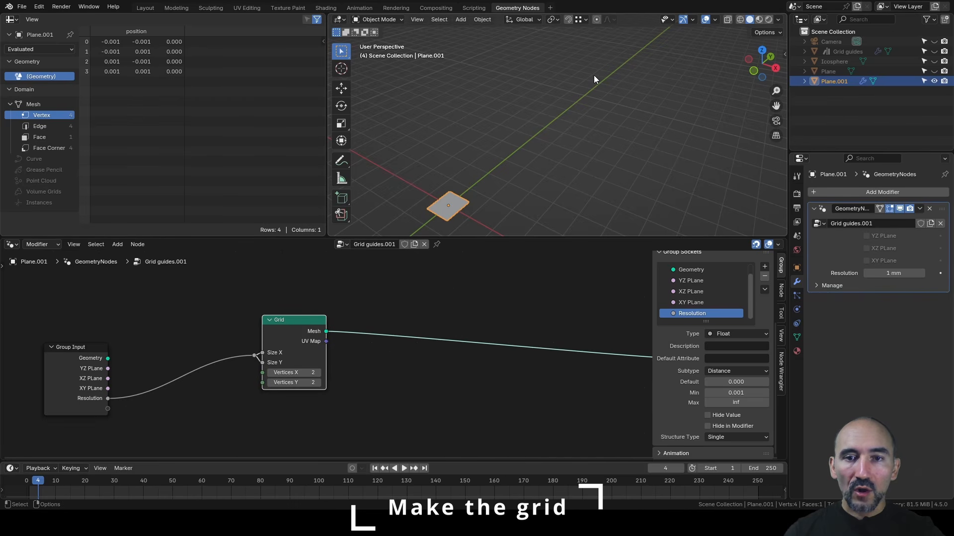
{"action": "scroll", "coordinate": [594, 76], "scroll_direction": "down", "scroll_amount": 2}
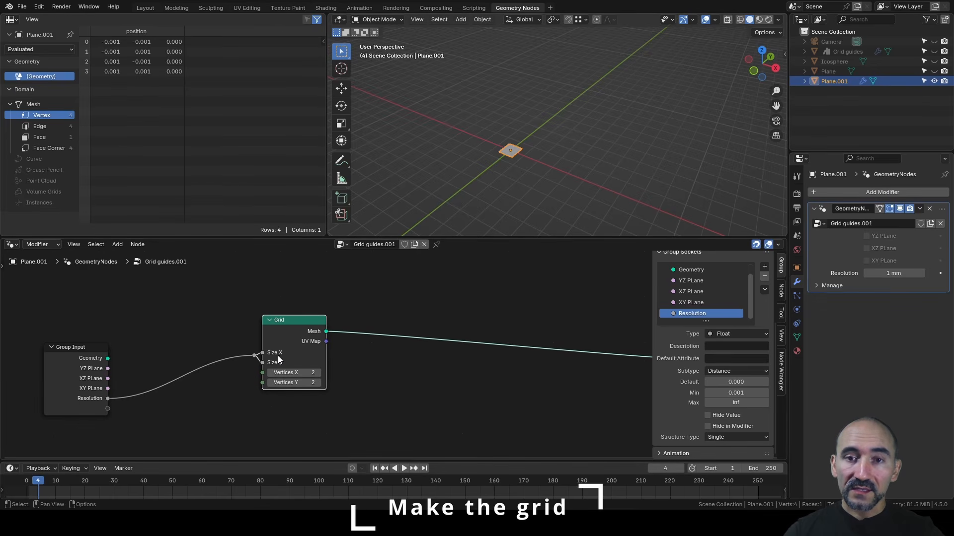
- Insert a Duplicate Elements node on the link between the Grid's Mesh output and the Group Output
{"action": "left_click", "coordinate": [432, 323]}
{"action": "key", "text": "F3"}
{"action": "type", "text": "d"}
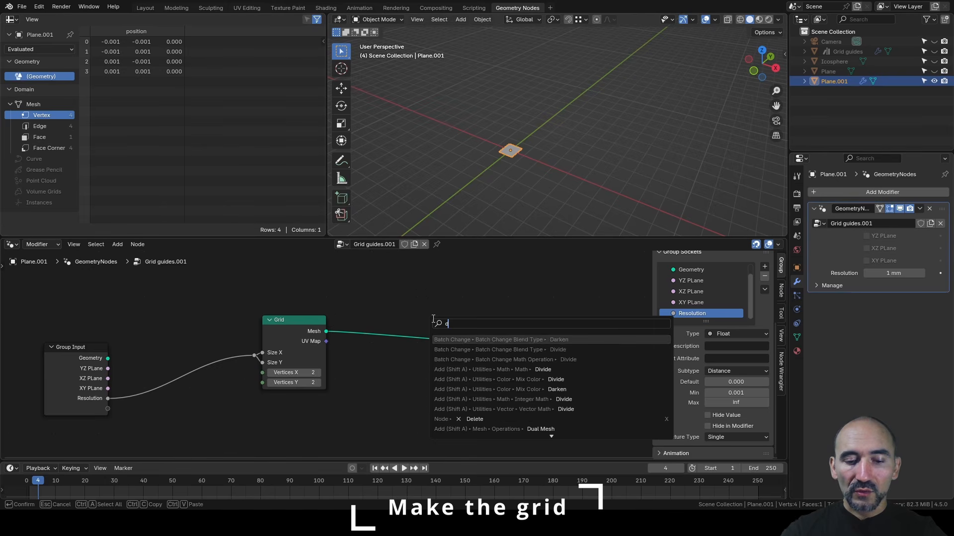
{"action": "type", "text": "uplicate"}
{"action": "key", "text": "Down"}
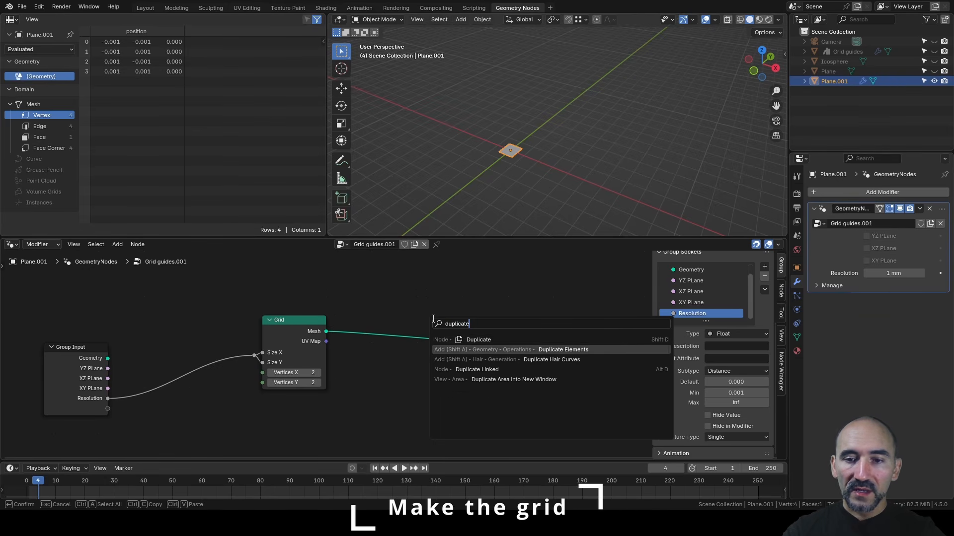
{"action": "key", "text": "Return"}
{"action": "left_click", "coordinate": [454, 308]}
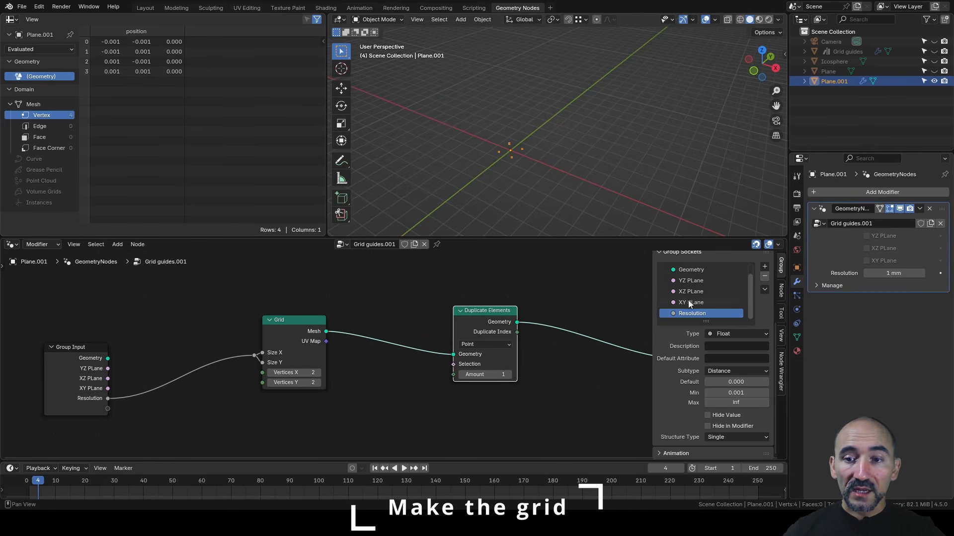
- Add another input socket to the node group and name it Extension
{"action": "left_click", "coordinate": [766, 267]}
{"action": "left_click", "coordinate": [768, 278]}
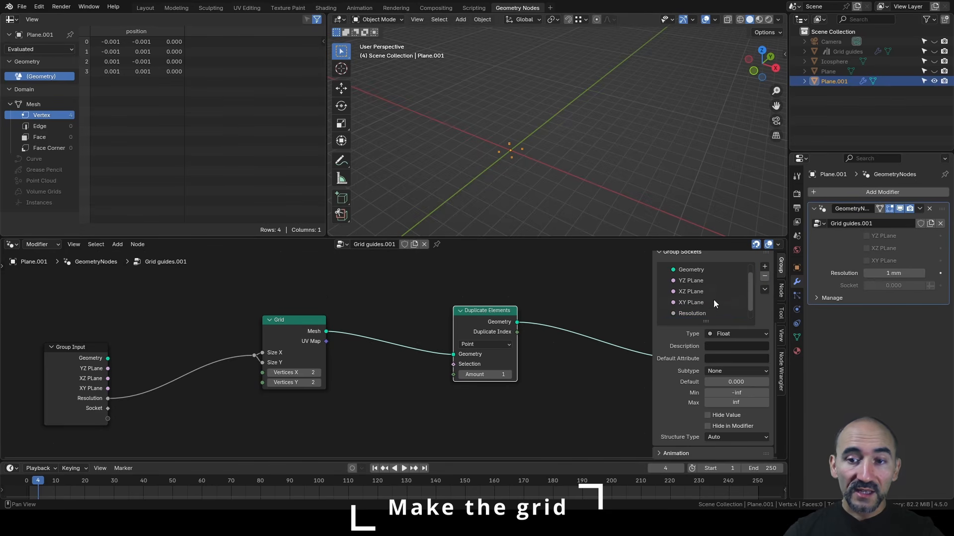
{"action": "double_click", "coordinate": [687, 314]}
{"action": "type", "text": "Extension"}
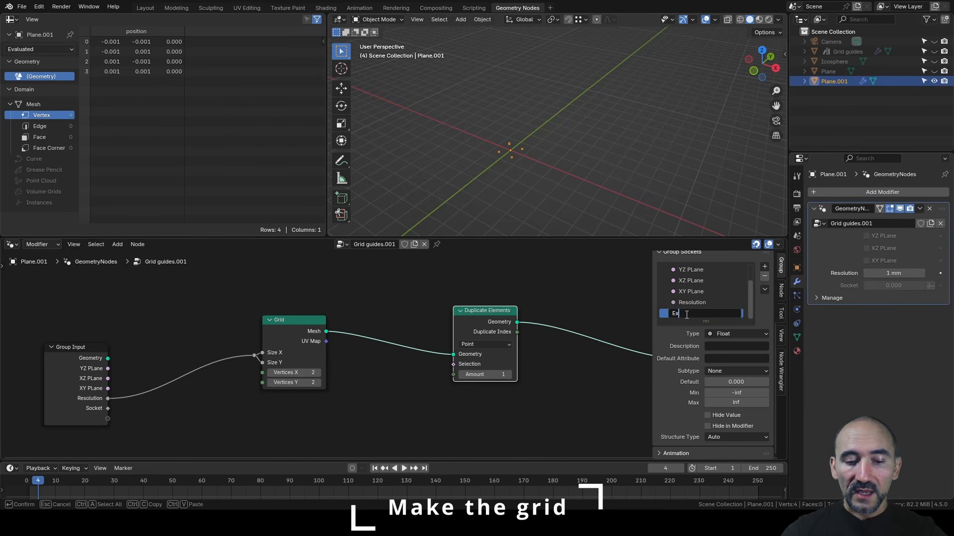
{"action": "key", "text": "Return"}
- Configure Extension as a Float with the Distance subtype, minimum 0 and Single structure type, and reorder it above Resolution
{"action": "left_click", "coordinate": [732, 334]}
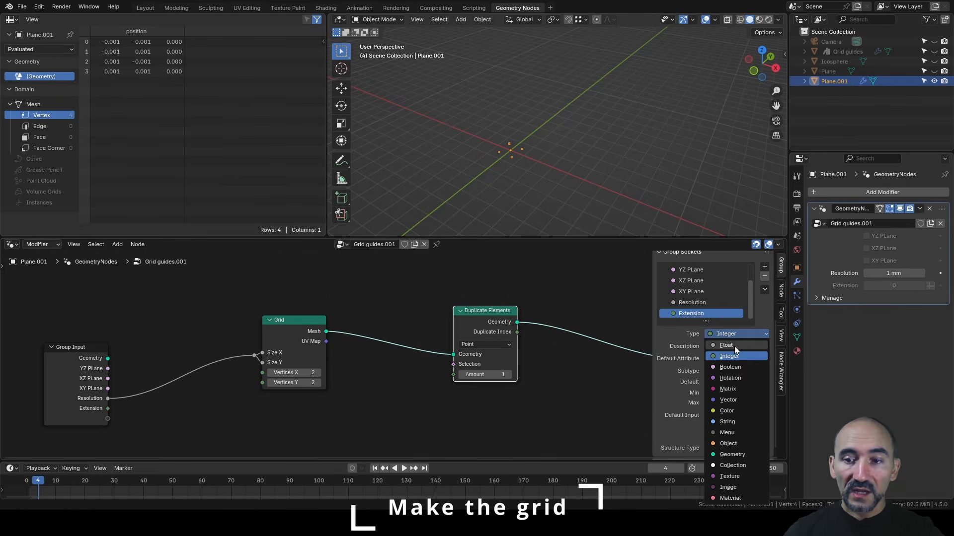
{"action": "left_click", "coordinate": [734, 347]}
{"action": "left_click", "coordinate": [710, 372]}
{"action": "left_click", "coordinate": [729, 448]}
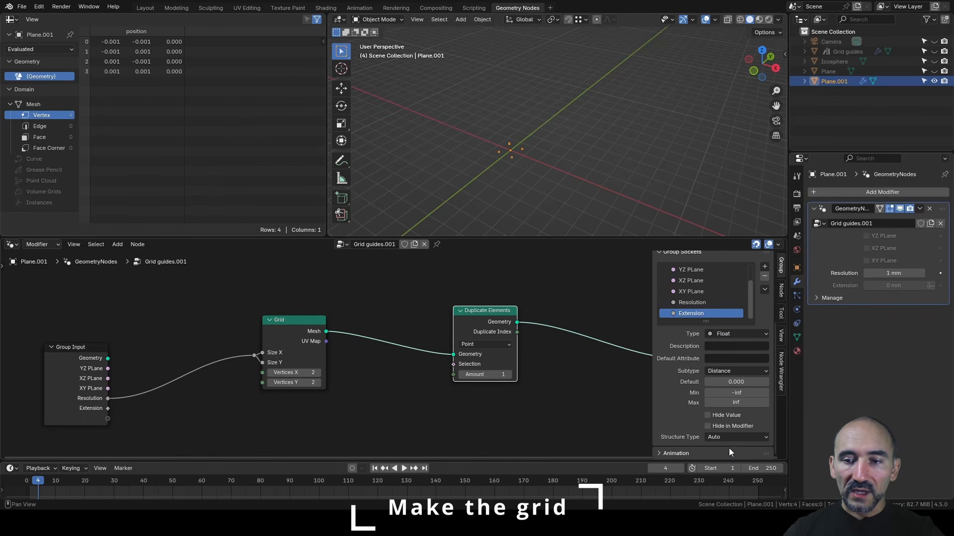
{"action": "left_click", "coordinate": [734, 395]}
{"action": "type", "text": "0"}
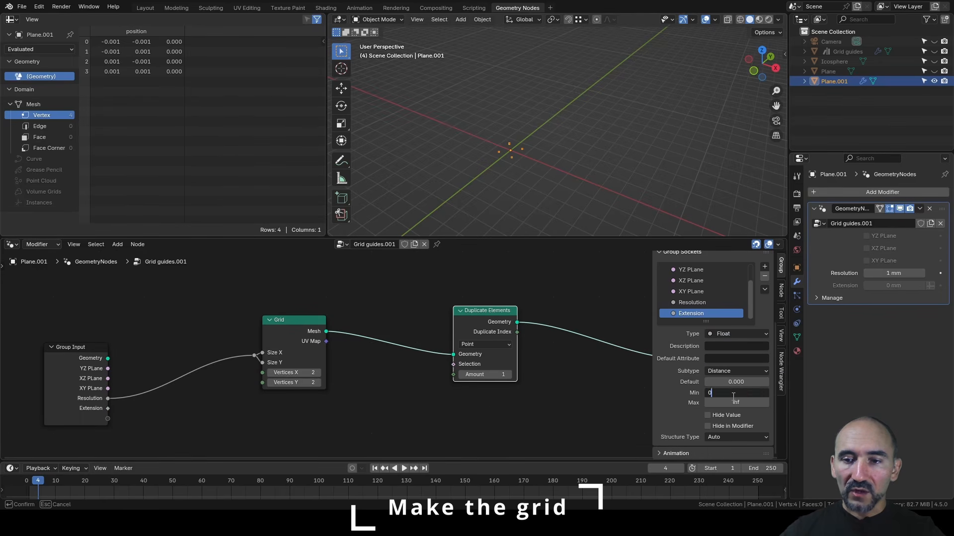
{"action": "key", "text": "Return"}
{"action": "left_click", "coordinate": [729, 437]}
{"action": "left_click", "coordinate": [728, 459]}
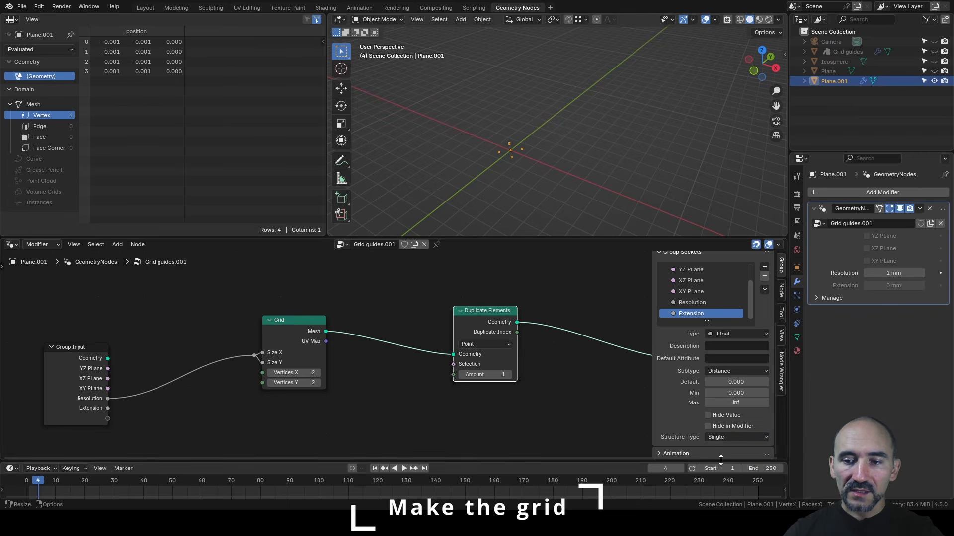
{"action": "left_click_drag", "start_coordinate": [685, 316], "coordinate": [684, 300]}
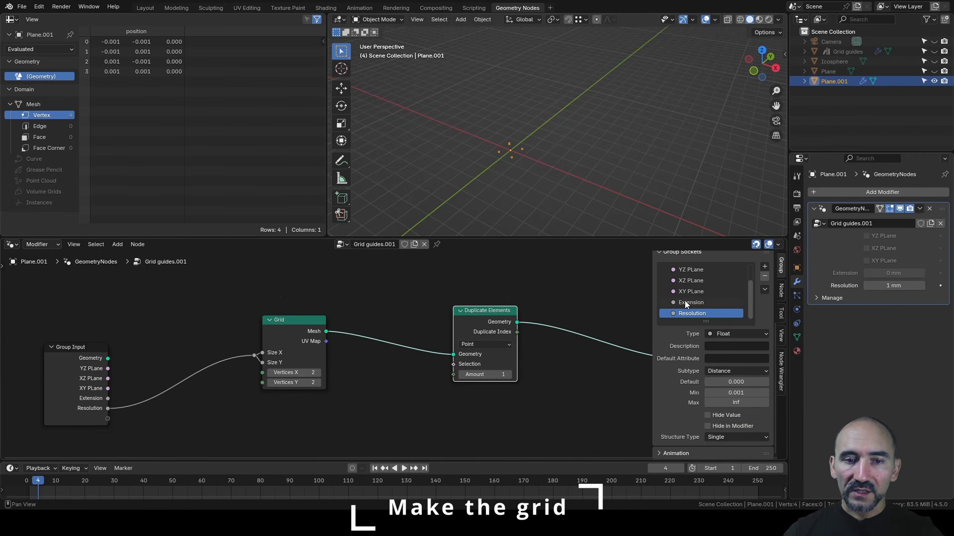
- Change the Duplicate Elements node's domain to Face
{"action": "left_click", "coordinate": [487, 343]}
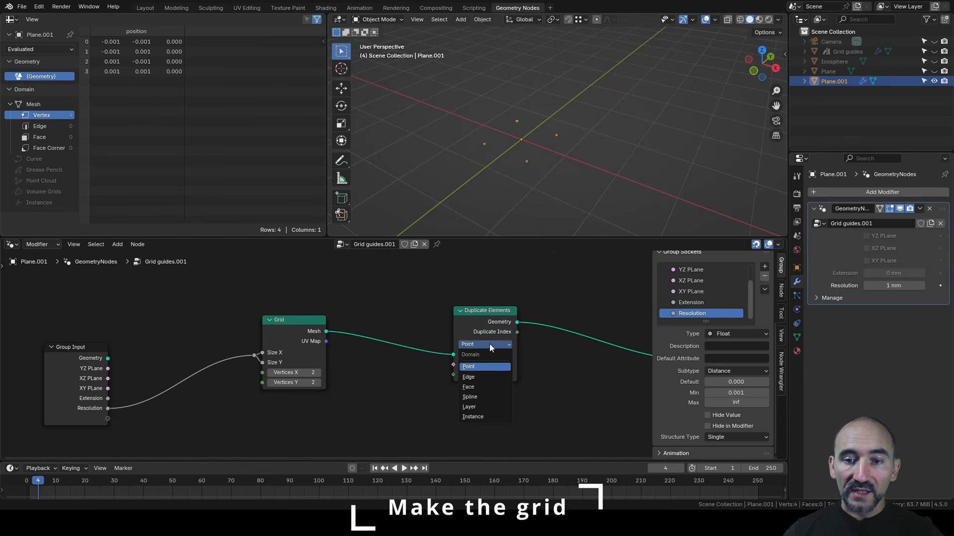
{"action": "left_click", "coordinate": [482, 383]}
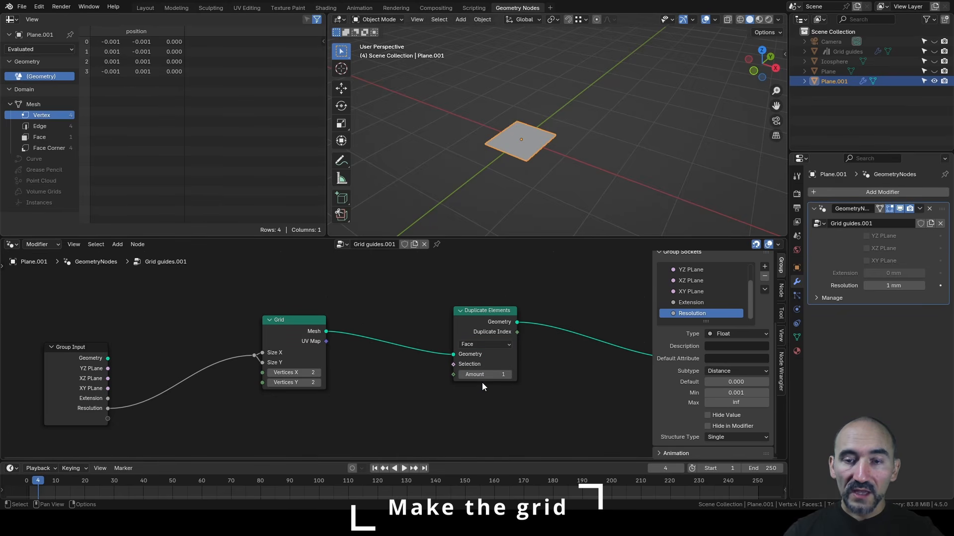
{"action": "scroll", "coordinate": [579, 105], "scroll_direction": "down", "scroll_amount": 3}
{"action": "middle_click_drag", "start_coordinate": [579, 103], "coordinate": [545, 166], "text": "shift"}
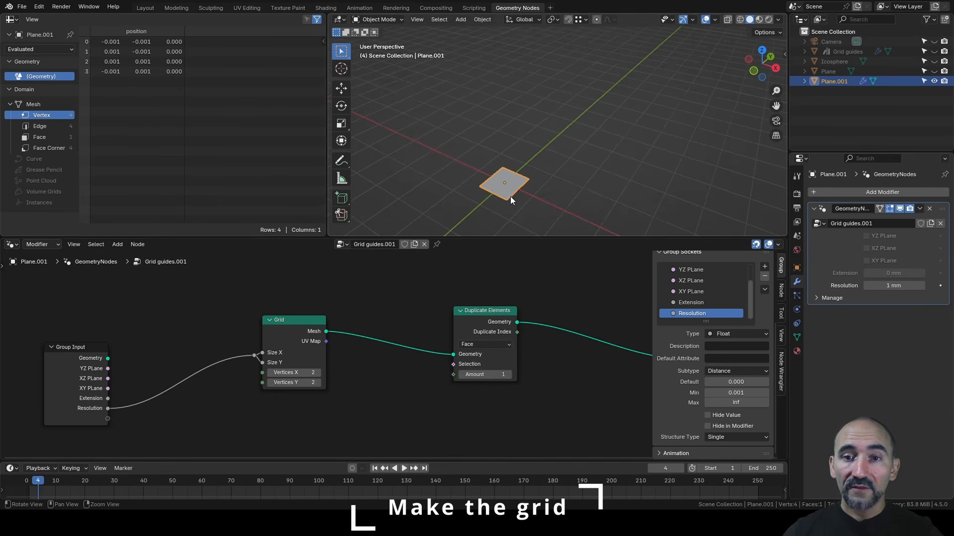
- Link the Group Input's Extension to the Amount of Duplicate Elements and set the modifier's Extension to 2 mm
{"action": "left_click_drag", "start_coordinate": [108, 399], "coordinate": [445, 380]}
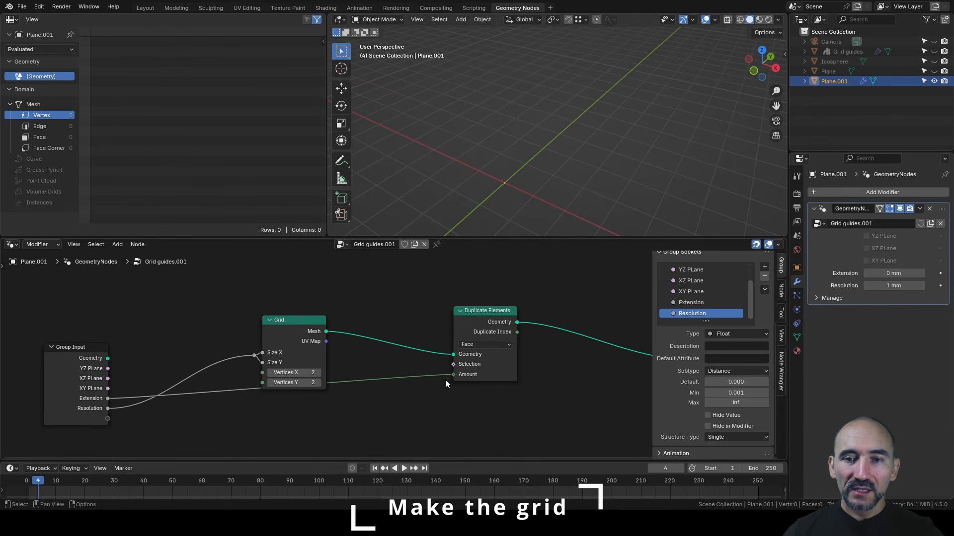
{"action": "left_click", "coordinate": [893, 273]}
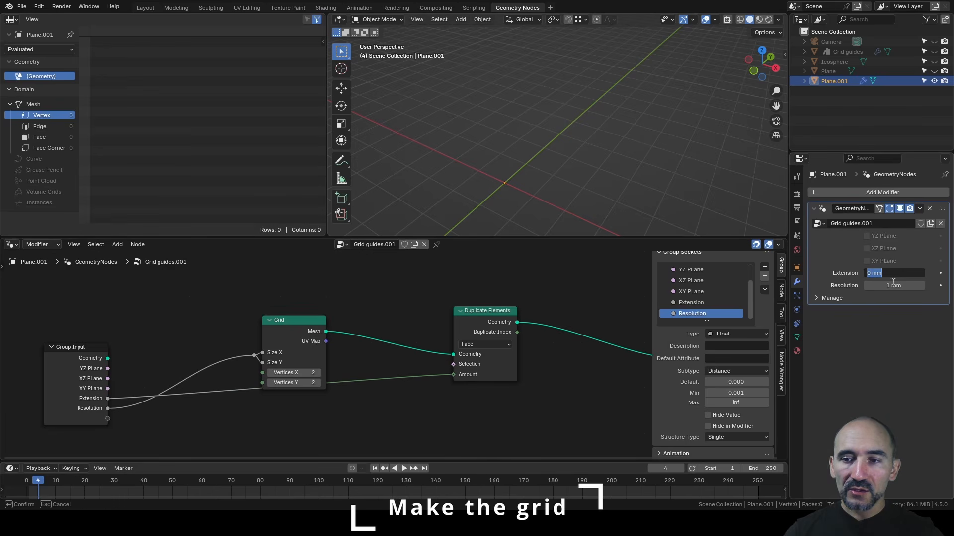
{"action": "type", "text": "2"}
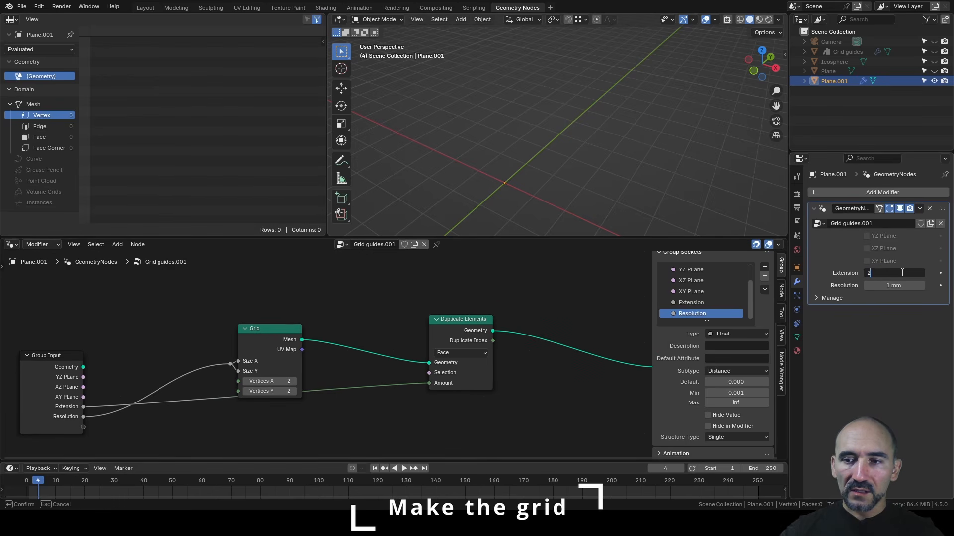
{"action": "key", "text": "Return"}
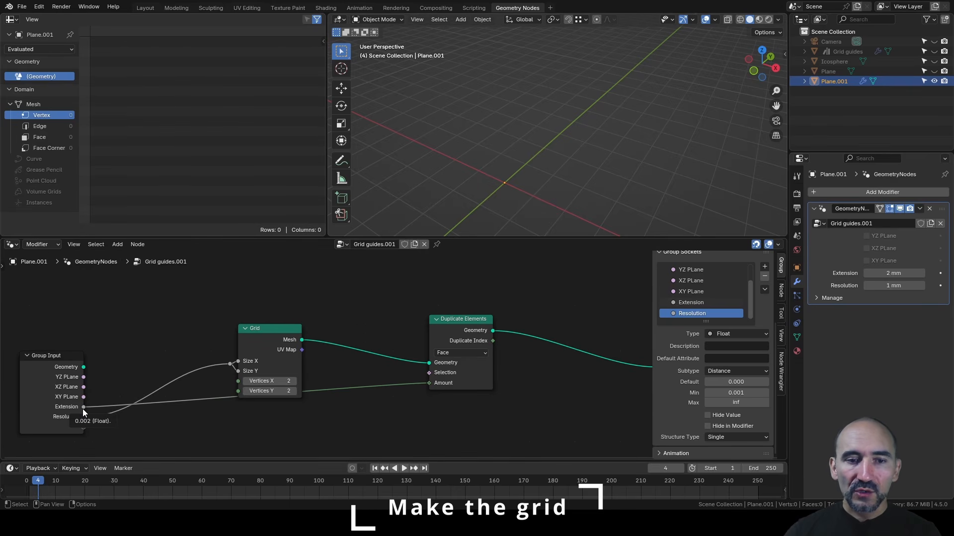
- Insert a Multiply math node between Extension and the Duplicate Elements' Amount, with a multiplier of 1000
{"action": "left_click_drag", "start_coordinate": [83, 409], "coordinate": [189, 425]}
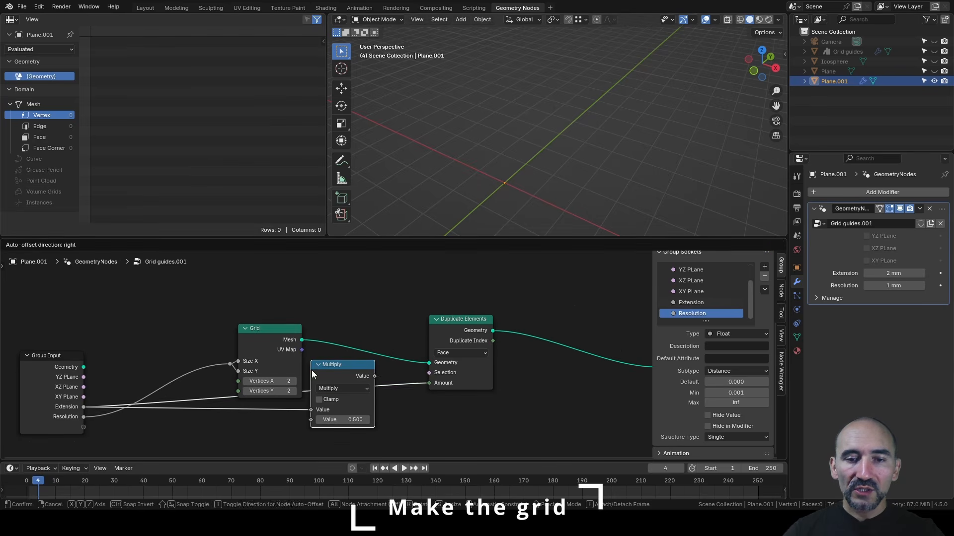
{"action": "left_click", "coordinate": [312, 375]}
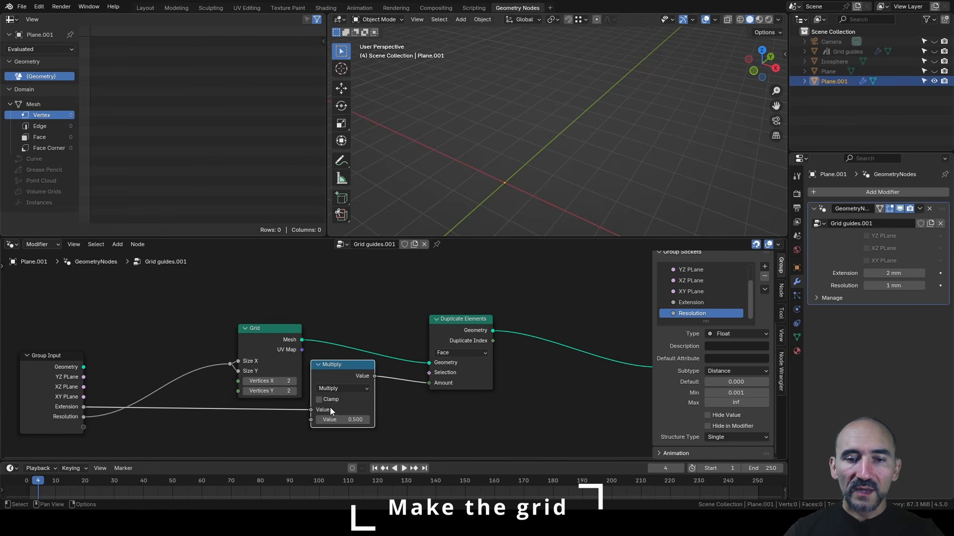
{"action": "left_click", "coordinate": [338, 419]}
{"action": "type", "text": "1000"}
{"action": "key", "text": "Return"}
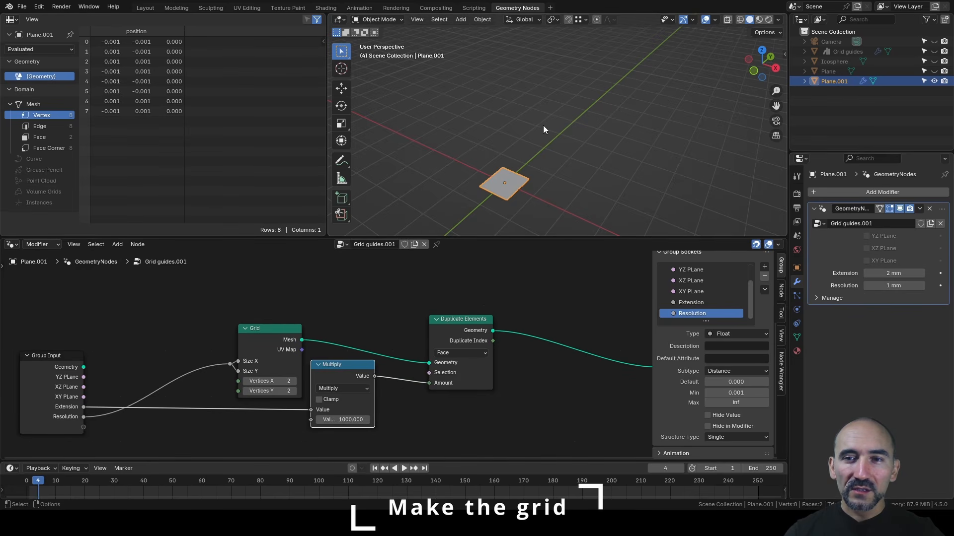
- Set the modifier's Extension to 1 mm
{"action": "left_click", "coordinate": [888, 273]}
{"action": "type", "text": "1"}
{"action": "key", "text": "Return"}
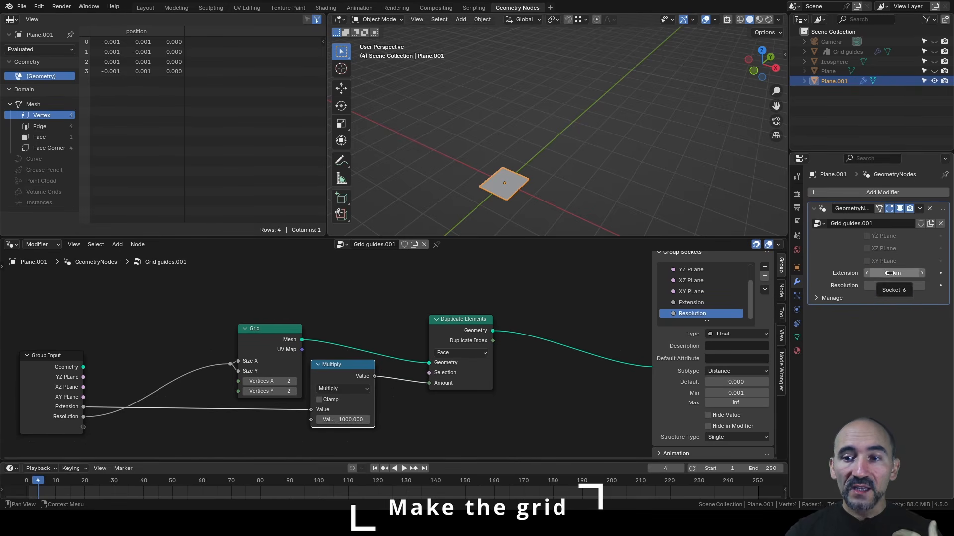
- Set the modifier's Extension to 20 mm and its Resolution to 5 mm
{"action": "left_click", "coordinate": [891, 273]}
{"action": "type", "text": "20"}
{"action": "key", "text": "Return"}
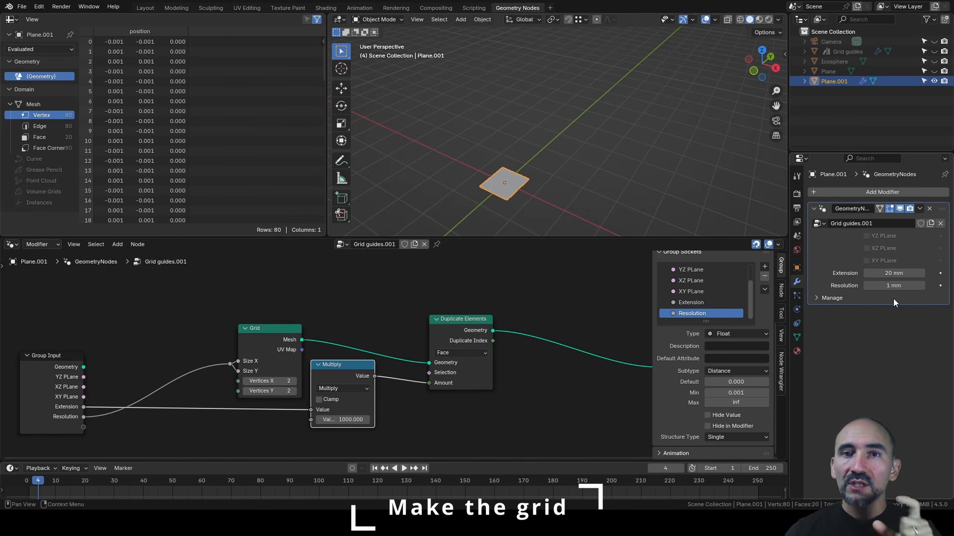
{"action": "left_click", "coordinate": [893, 286]}
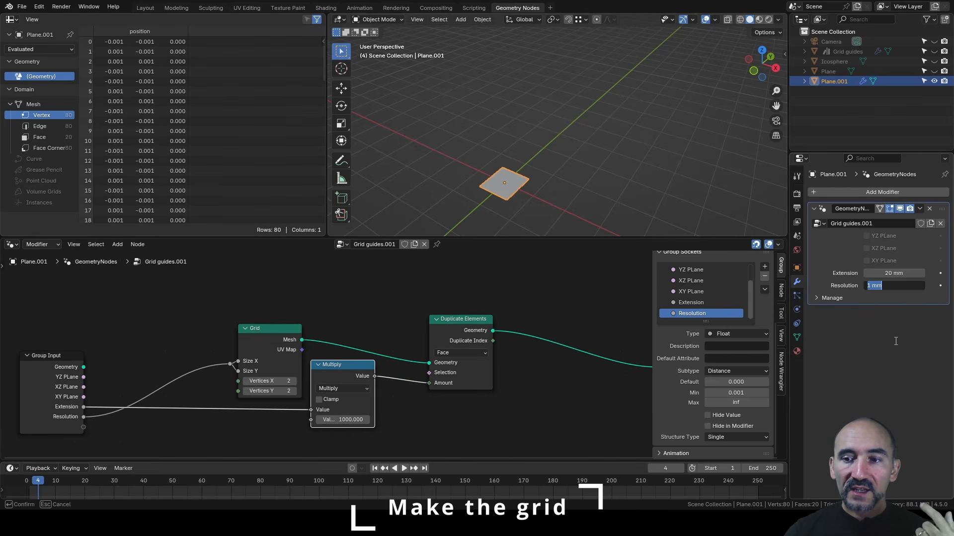
{"action": "type", "text": "5"}
{"action": "key", "text": "Return"}
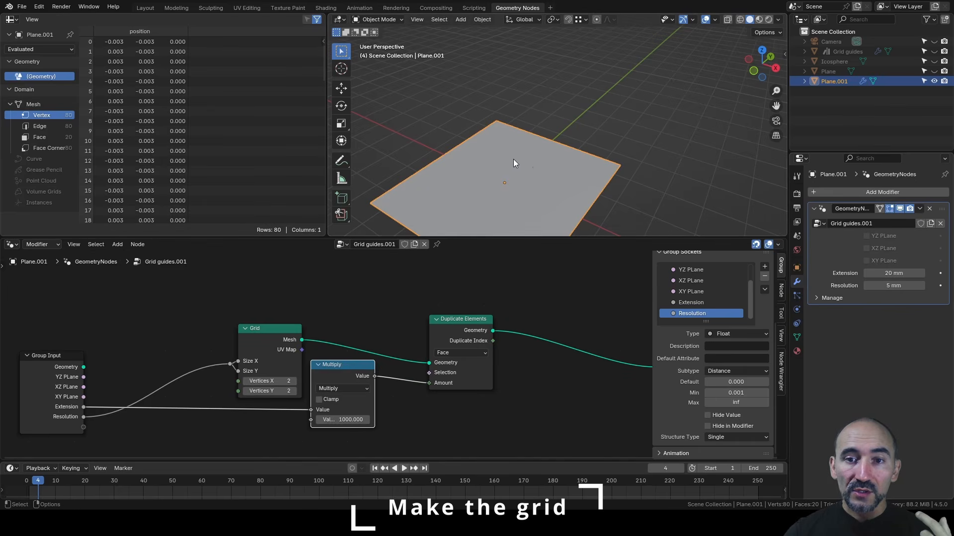
{"action": "scroll", "coordinate": [502, 154], "scroll_direction": "down", "scroll_amount": 3}
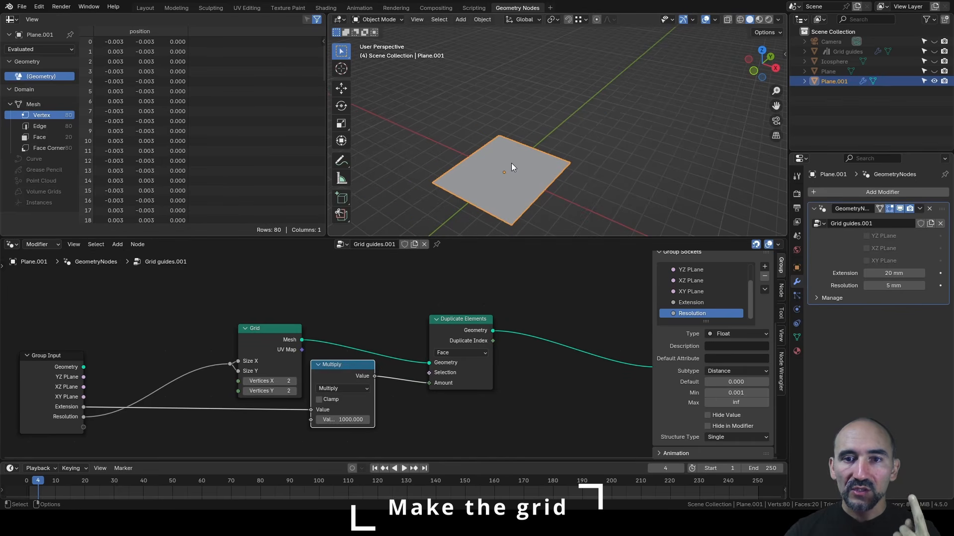
{"action": "scroll", "coordinate": [531, 144], "scroll_direction": "down", "scroll_amount": 2}
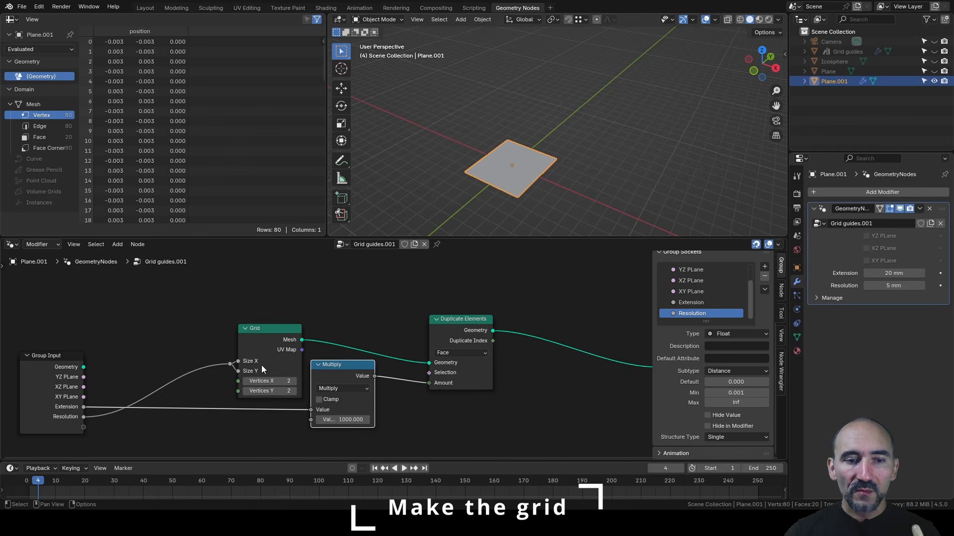
- Add a Divide math node that divides the Group Input's Extension by its Resolution
{"action": "scroll", "coordinate": [187, 362], "scroll_direction": "down", "scroll_amount": 1}
{"action": "mouse_move", "coordinate": [187, 362]}
{"action": "middle_mouse_down"}
{"action": "mouse_move", "coordinate": [221, 313]}
{"action": "mouse_move", "coordinate": [182, 350]}
{"action": "middle_mouse_up"}
{"action": "scroll", "coordinate": [214, 330], "scroll_direction": "up", "scroll_amount": 3}
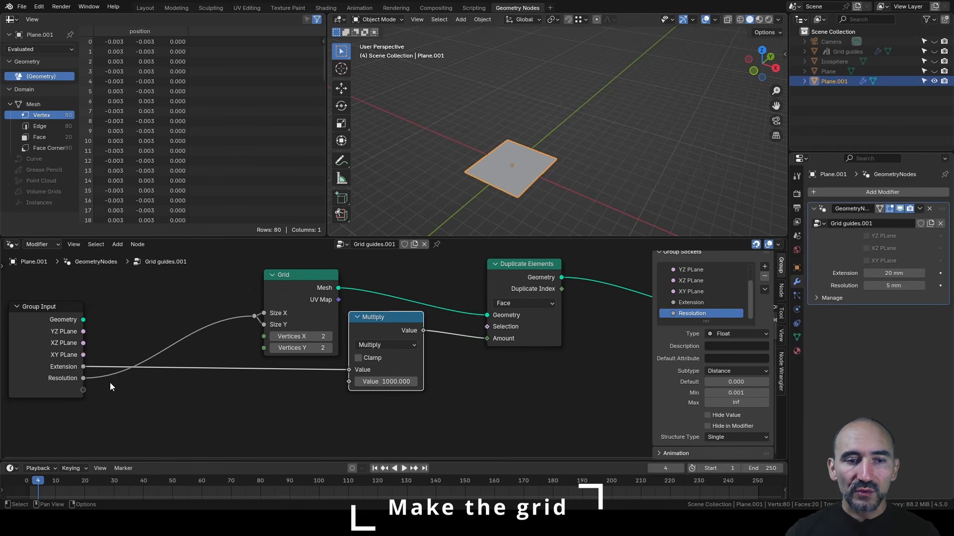
{"action": "left_click_drag", "start_coordinate": [83, 367], "coordinate": [161, 390]}
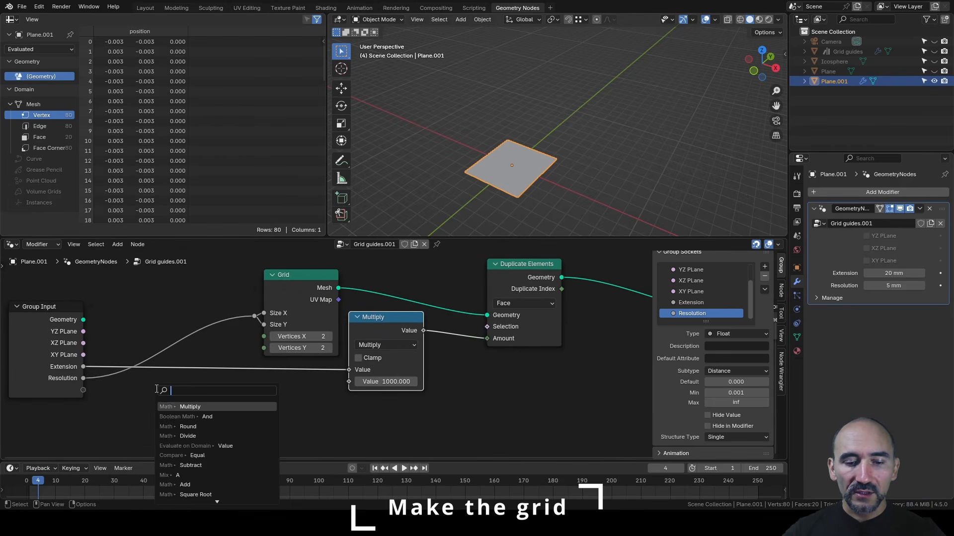
{"action": "type", "text": "div"}
{"action": "key", "text": "Return"}
{"action": "left_click", "coordinate": [165, 391]}
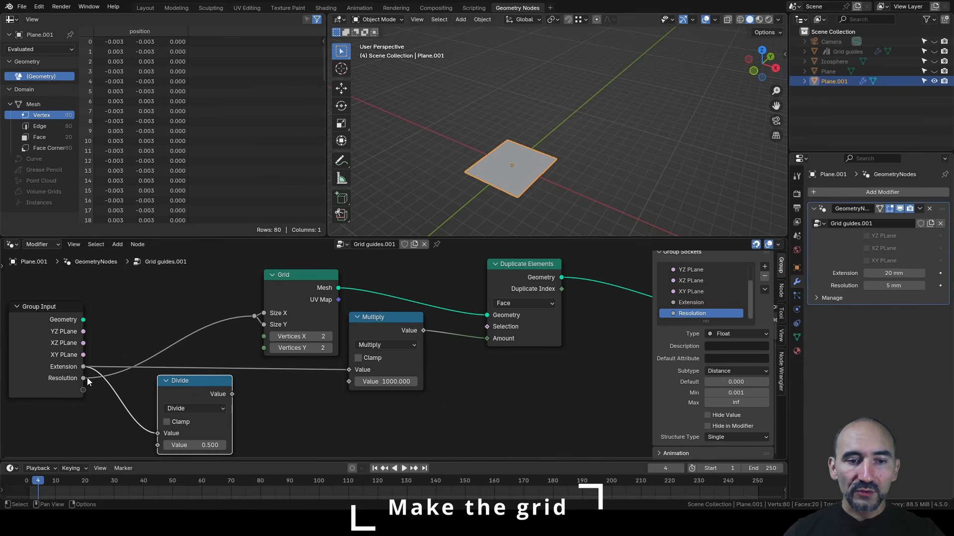
{"action": "left_click_drag", "start_coordinate": [85, 378], "coordinate": [157, 437]}
- Link the Divide node's Value to the Duplicate Elements' Amount and delete the Multiply node
{"action": "left_click_drag", "start_coordinate": [232, 385], "coordinate": [487, 329]}
{"action": "left_click", "coordinate": [393, 312]}
{"action": "key", "text": "x"}
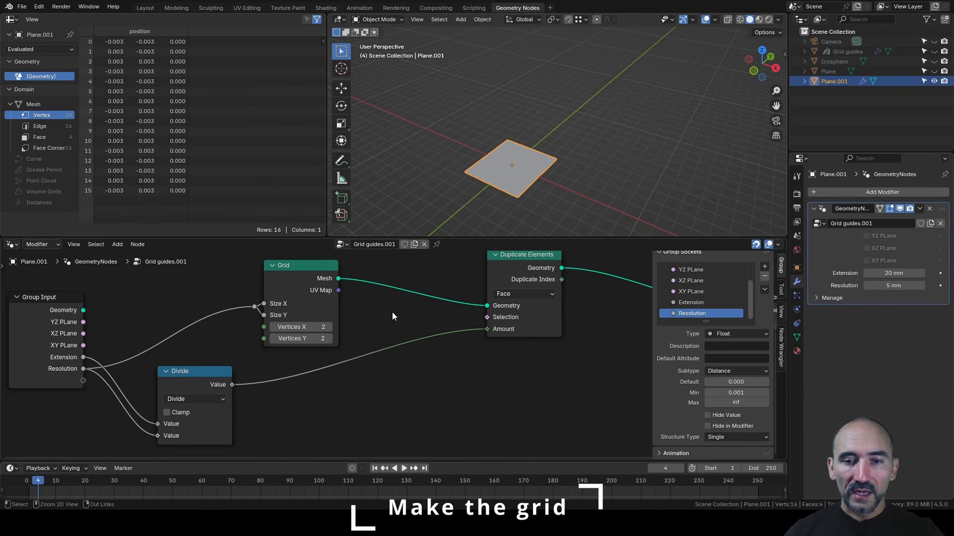
- Collapse the Divide node and move the Duplicate Elements node close beside the Grid node
{"action": "left_click", "coordinate": [190, 380]}
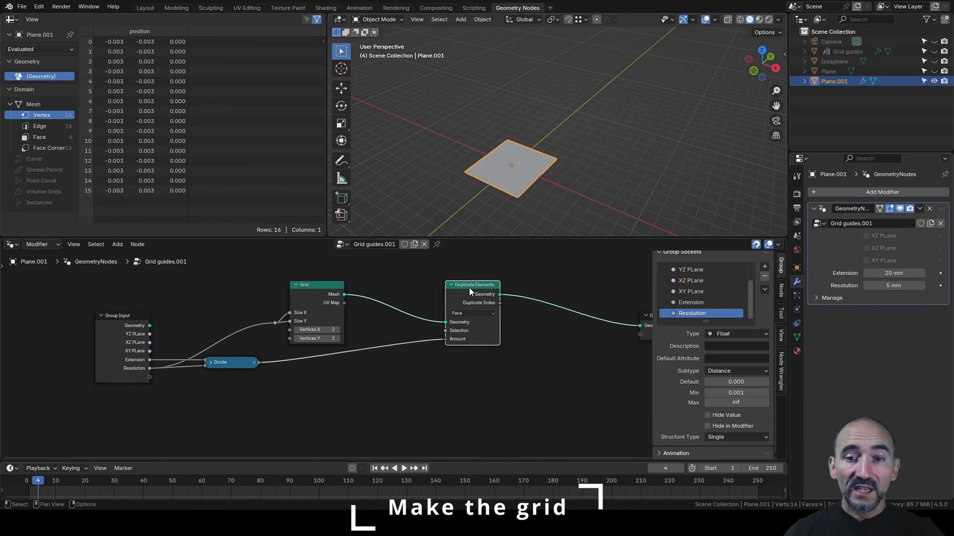
{"action": "left_click_drag", "start_coordinate": [470, 291], "coordinate": [384, 306]}
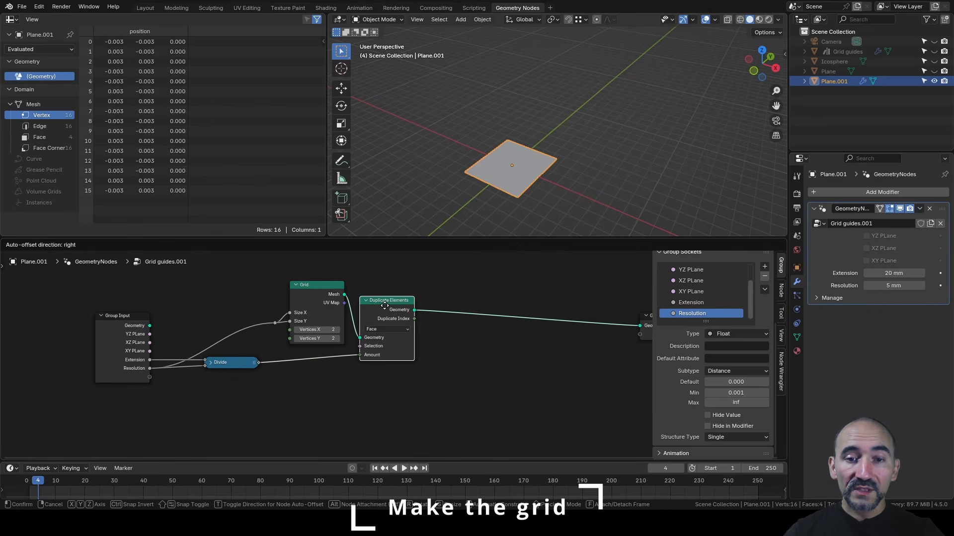
{"action": "left_click", "coordinate": [385, 306]}
{"action": "scroll", "coordinate": [447, 321], "scroll_direction": "up", "scroll_amount": 3}
{"action": "scroll", "coordinate": [517, 139], "scroll_direction": "down", "scroll_amount": 2}
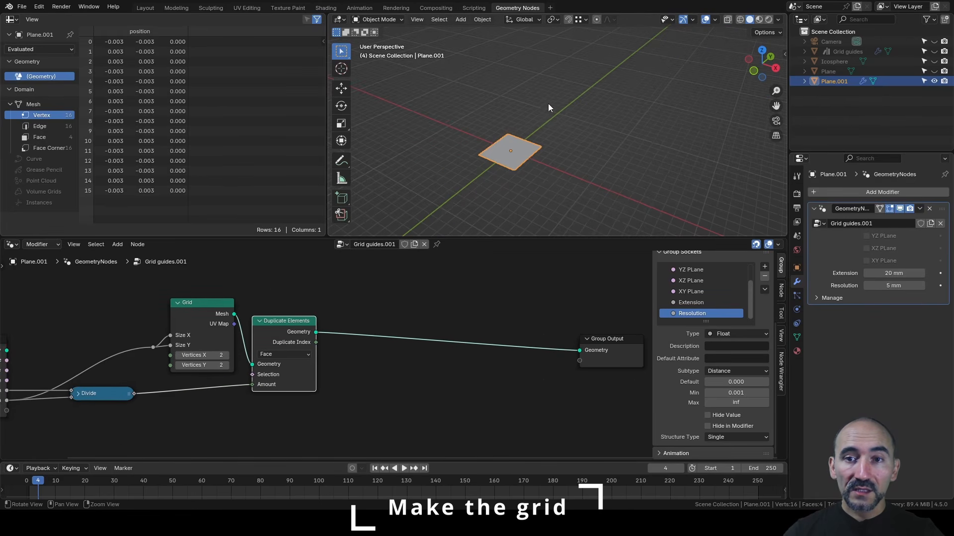
- Insert a Set Position node on the link between Duplicate Elements and the Group Output
{"action": "key", "text": "F3"}
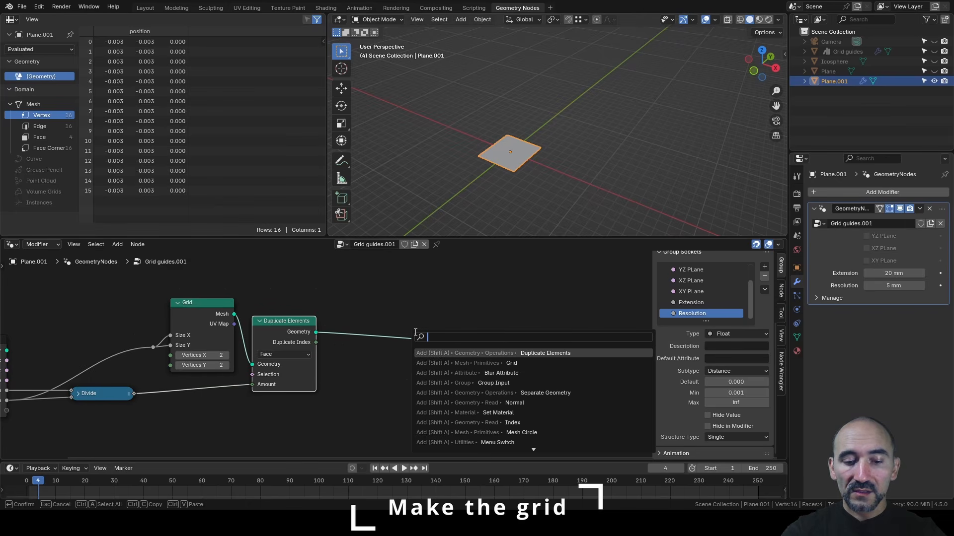
{"action": "type", "text": "set pos"}
{"action": "key", "text": "Return"}
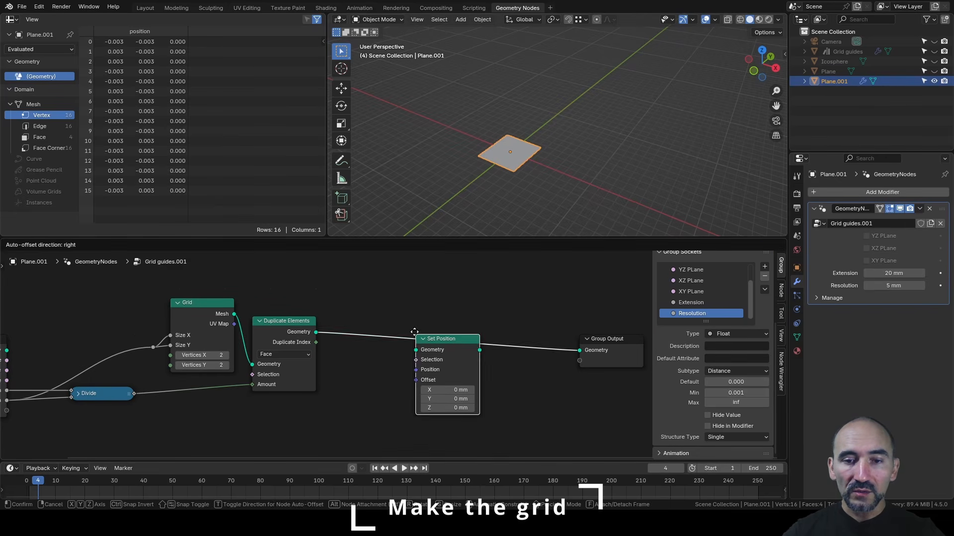
{"action": "left_click", "coordinate": [480, 317]}
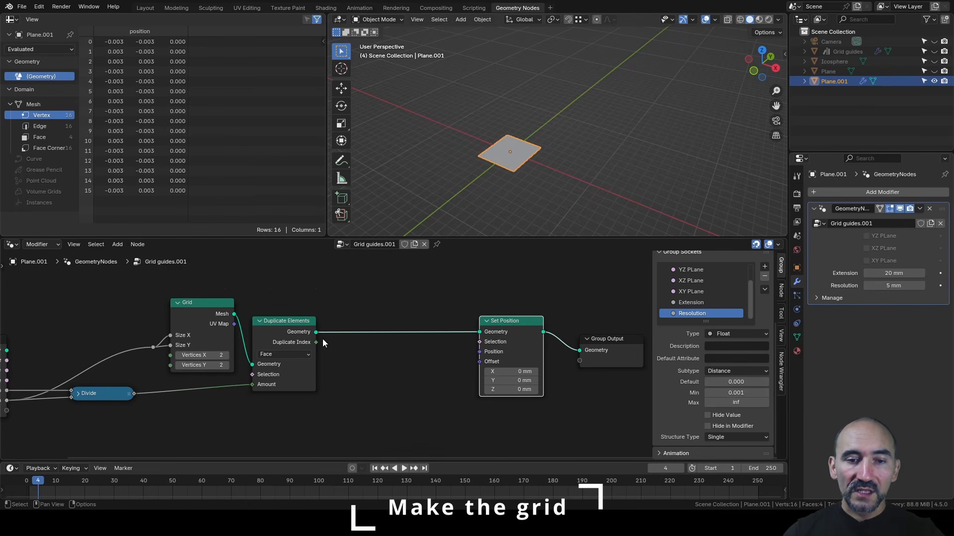
{"action": "scroll", "coordinate": [323, 342], "scroll_direction": "up", "scroll_amount": 1}
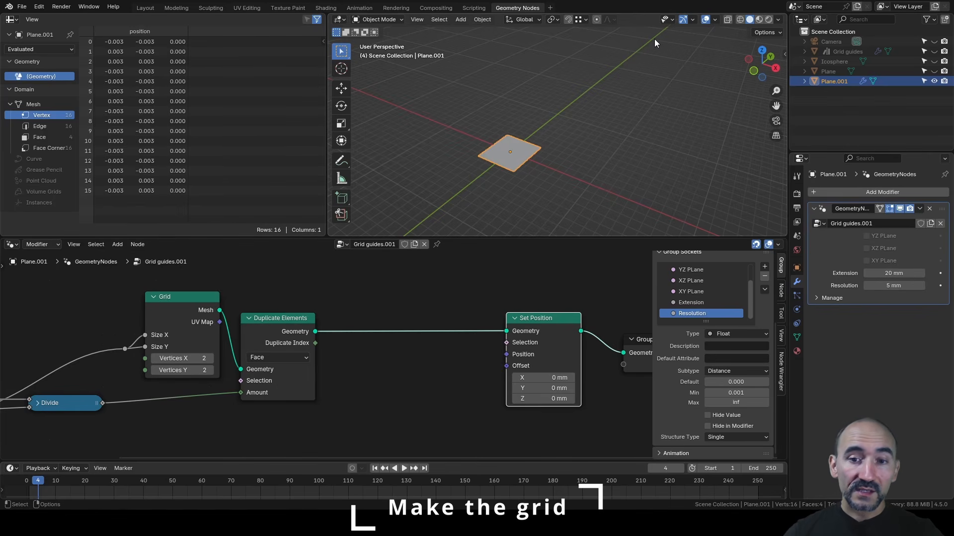
{"action": "left_click", "coordinate": [402, 362]}
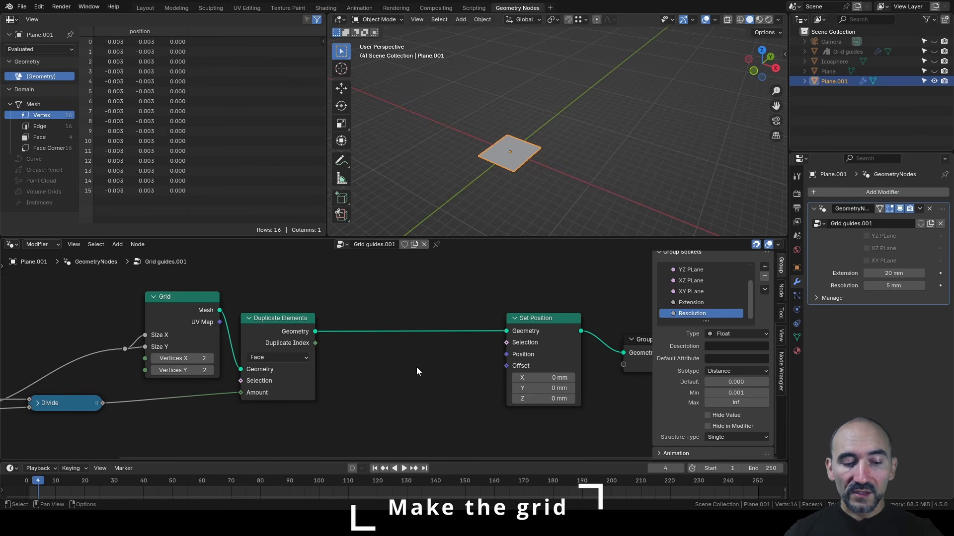
- Preview the Duplicate Elements' geometry and Duplicate Index in a Viewer, inspecting the Face data and, with the Viewer domain set to Point, the Vertex data
{"action": "left_click", "coordinate": [271, 324], "text": "ctrl+shift"}
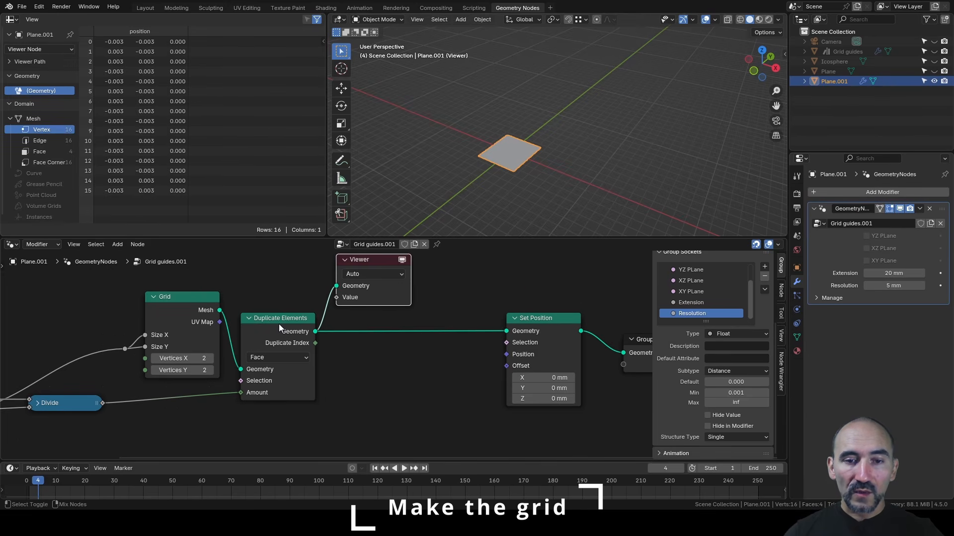
{"action": "left_click", "coordinate": [40, 152]}
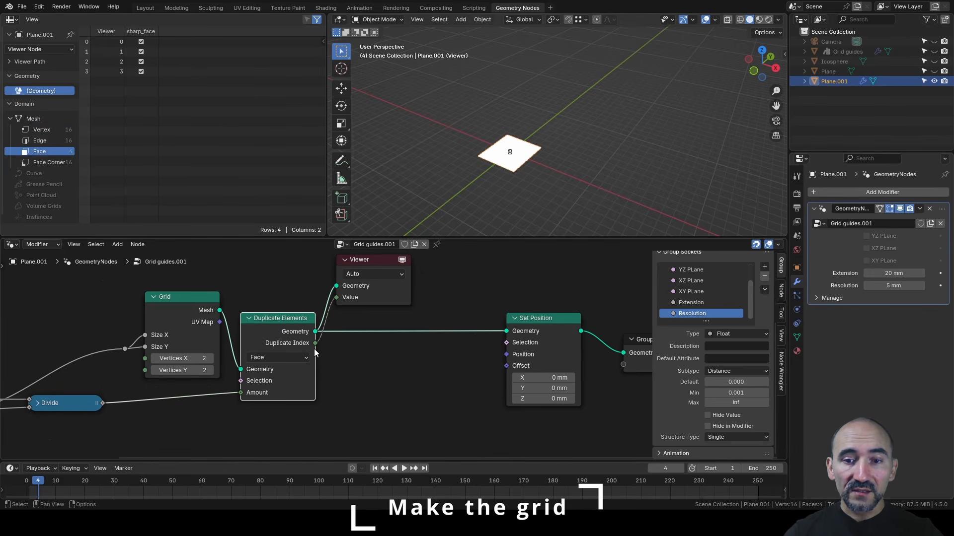
{"action": "left_click", "coordinate": [383, 274]}
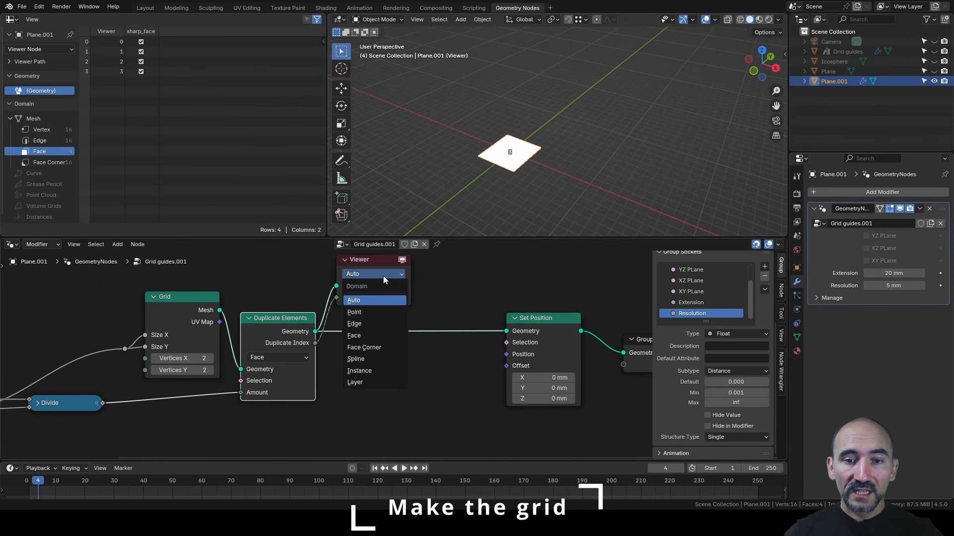
{"action": "left_click", "coordinate": [371, 313]}
{"action": "left_click", "coordinate": [36, 130]}
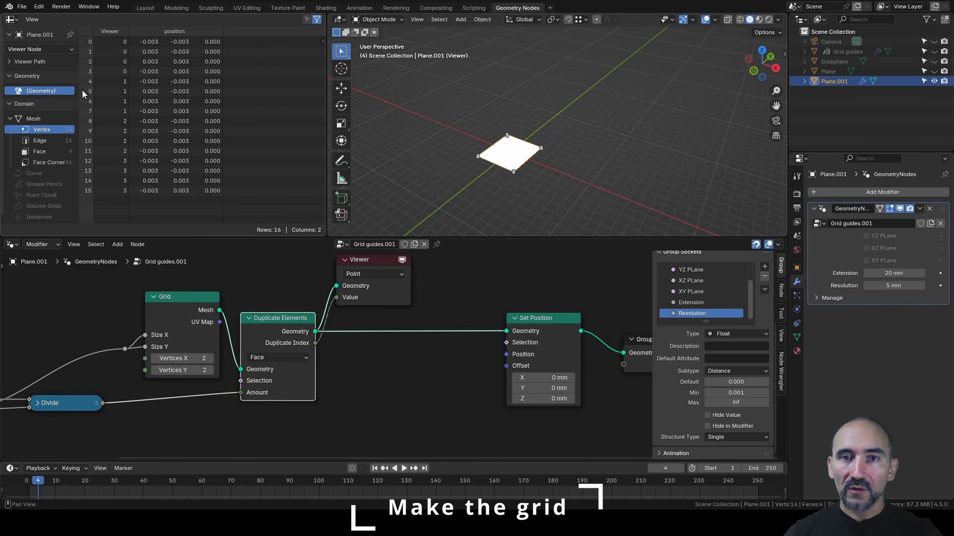
- Add a Combine XYZ node and link its Vector to the Set Position node's Offset
{"action": "left_click", "coordinate": [433, 376]}
{"action": "middle_click_drag", "start_coordinate": [563, 318], "coordinate": [541, 295]}
{"action": "left_click", "coordinate": [521, 295]}
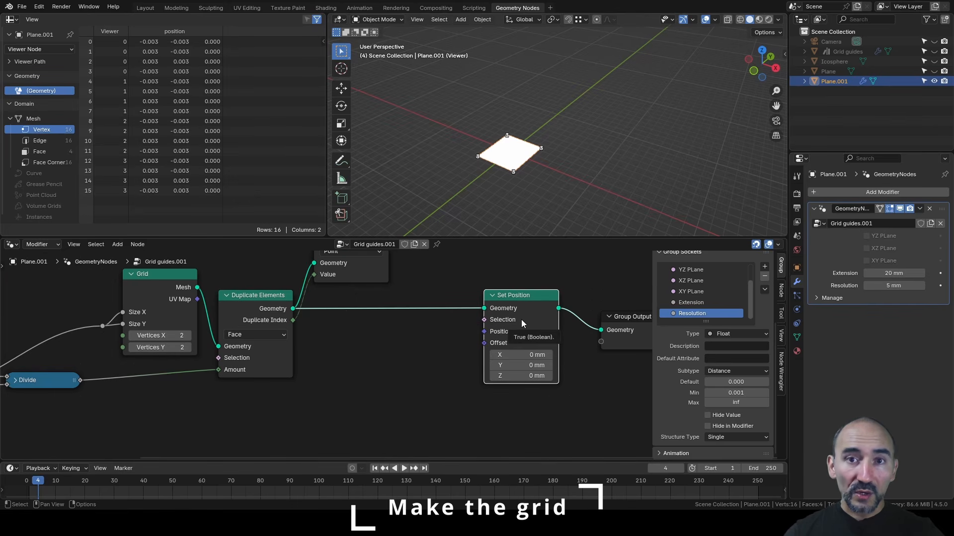
{"action": "key", "text": "F3"}
{"action": "type", "text": "combin"}
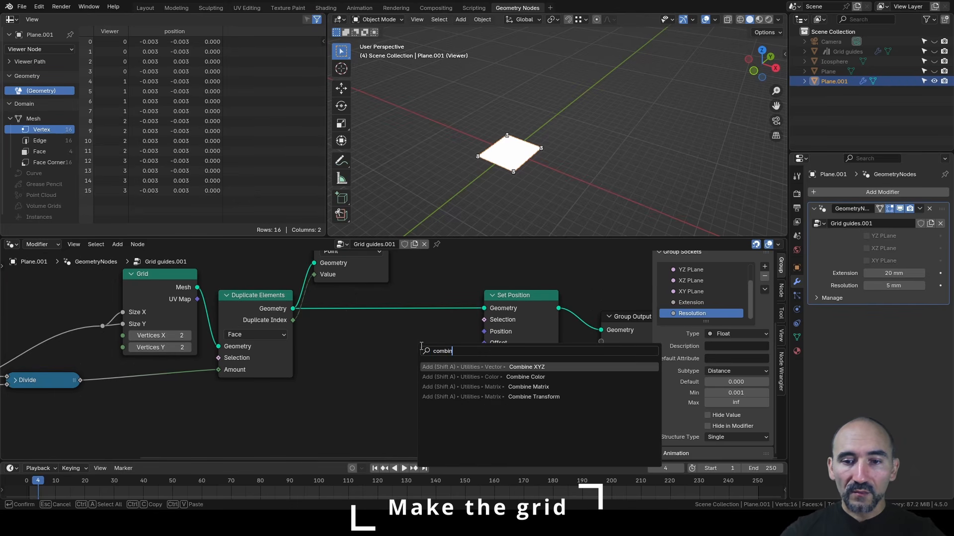
{"action": "key", "text": "Return"}
{"action": "left_click", "coordinate": [398, 336]}
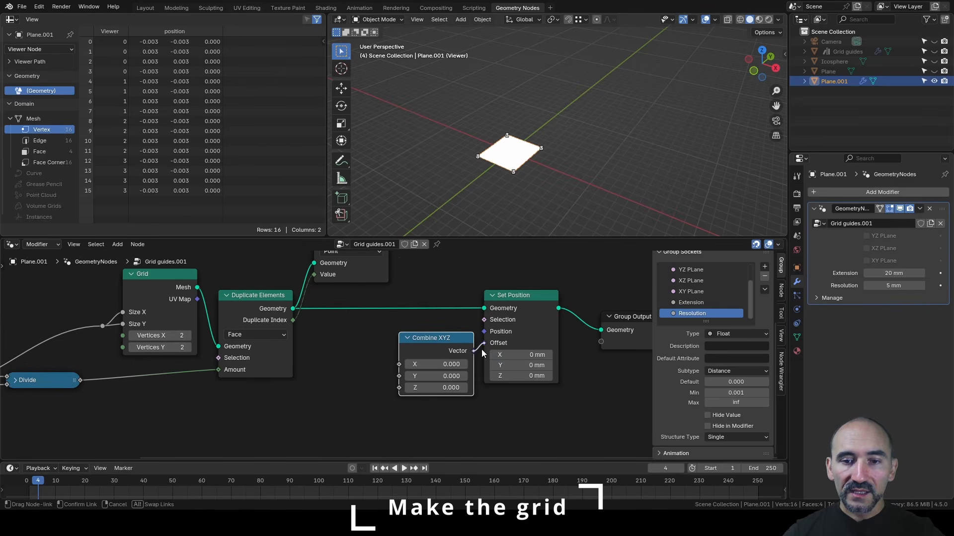
{"action": "left_click_drag", "start_coordinate": [474, 350], "coordinate": [485, 344]}
{"action": "left_click", "coordinate": [485, 408]}
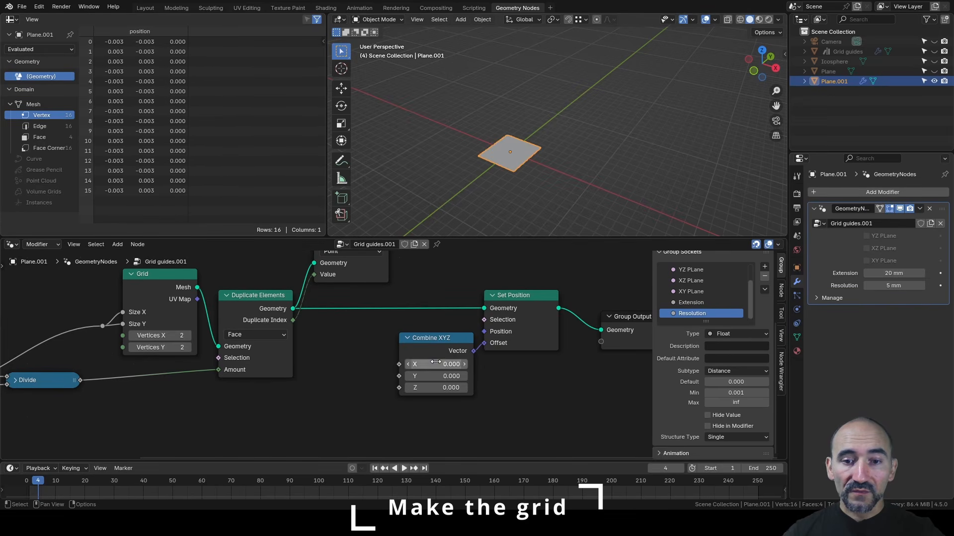
- Multiply the Duplicate Index by the Group Input's Resolution with a Math node and feed the result into the Combine XYZ node's X
{"action": "middle_click_drag", "start_coordinate": [561, 149], "coordinate": [511, 185]}
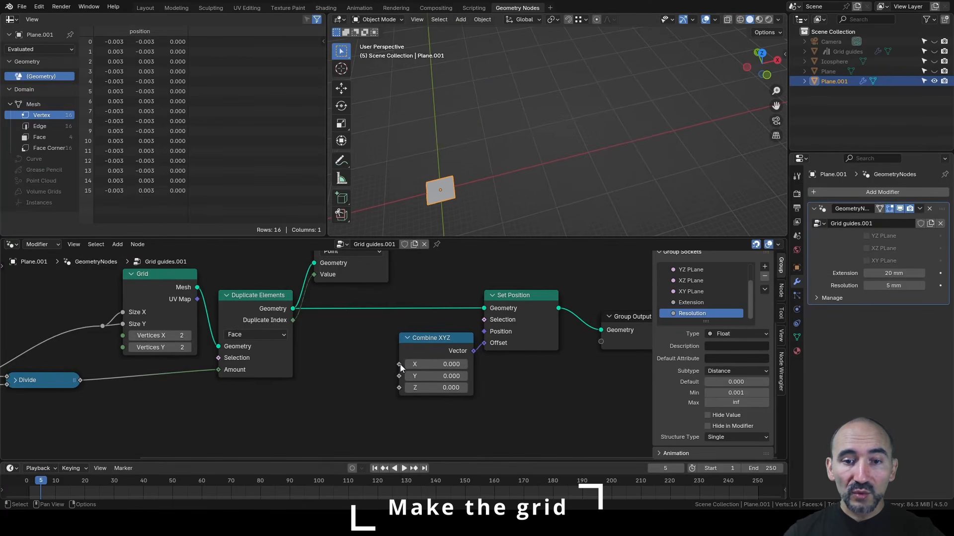
{"action": "left_click_drag", "start_coordinate": [399, 365], "coordinate": [255, 360]}
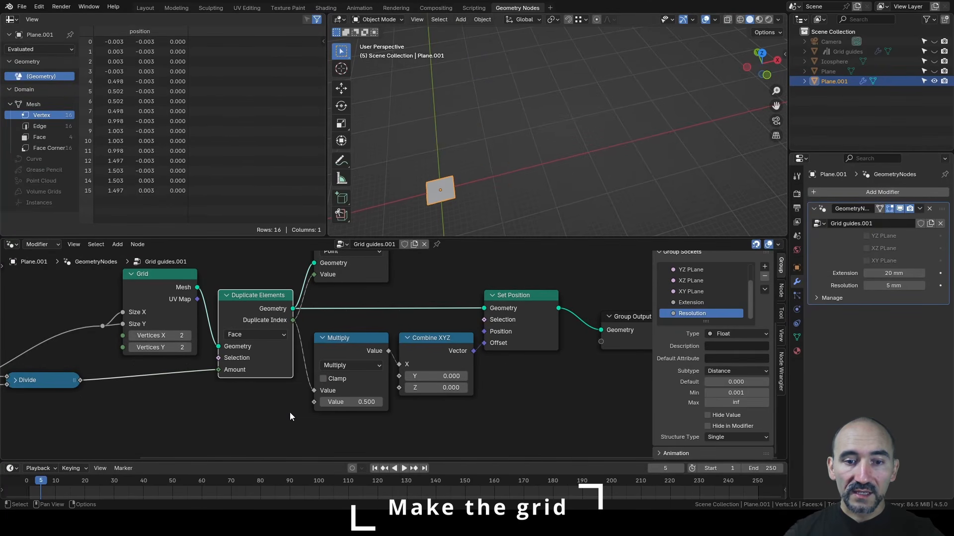
{"action": "middle_click_drag", "start_coordinate": [290, 416], "coordinate": [419, 379]}
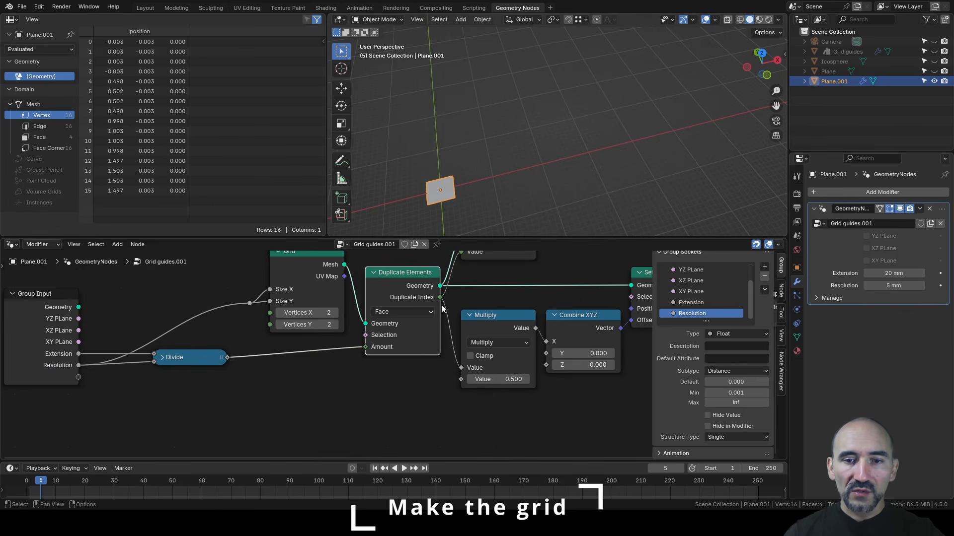
{"action": "left_click_drag", "start_coordinate": [78, 365], "coordinate": [460, 380]}
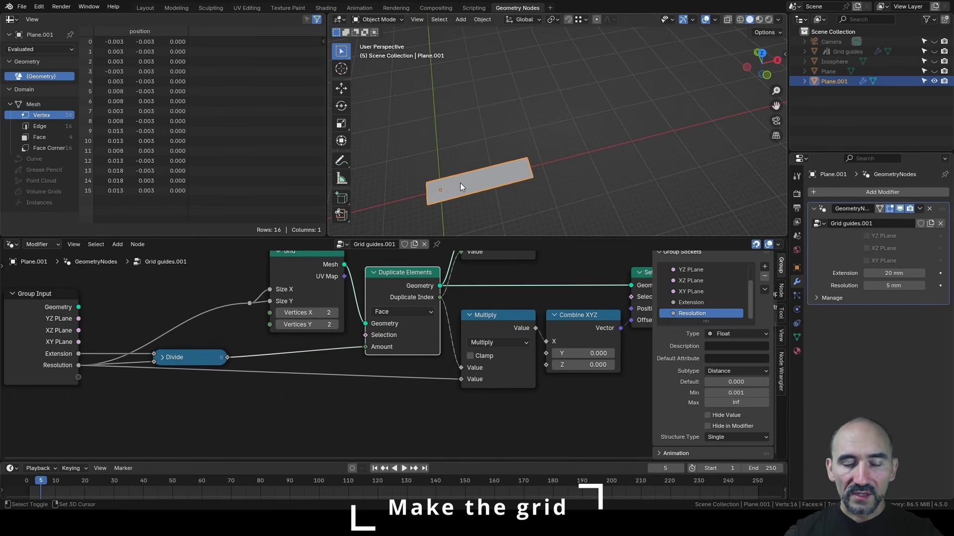
- Switch the 3D viewport to wireframe shading and view the row of duplicated faces up close
{"action": "key", "text": "shift+z"}
{"action": "scroll", "coordinate": [458, 201], "scroll_direction": "up", "scroll_amount": 1, "text": "alt"}
{"action": "middle_click_drag", "start_coordinate": [458, 202], "coordinate": [511, 162], "text": "shift"}
{"action": "scroll", "coordinate": [516, 164], "scroll_direction": "up", "scroll_amount": 2}
{"action": "scroll", "coordinate": [517, 164], "scroll_direction": "up", "scroll_amount": 2}
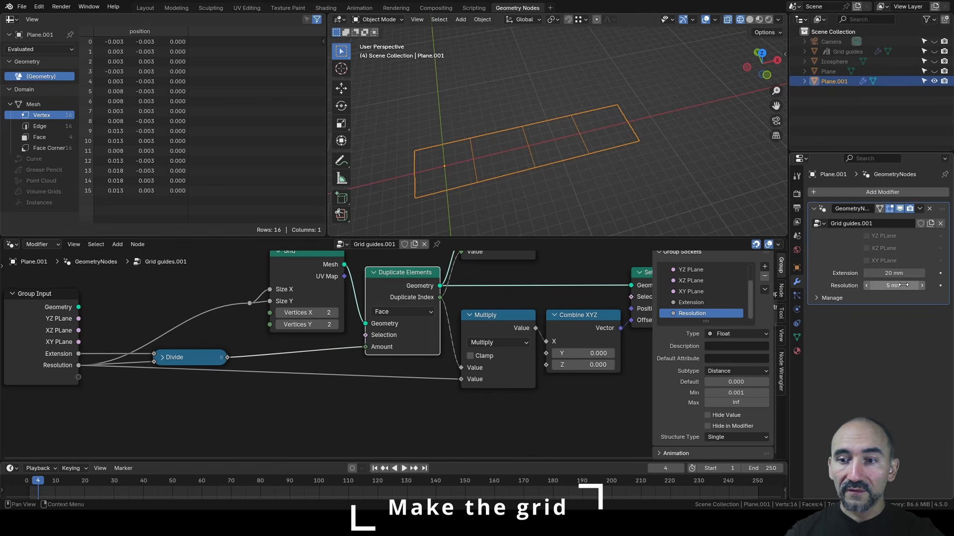
- Collapse the Multiply and Combine XYZ nodes, shift Combine XYZ slightly down, and save the file
{"action": "middle_click_drag", "start_coordinate": [497, 325], "coordinate": [391, 364]}
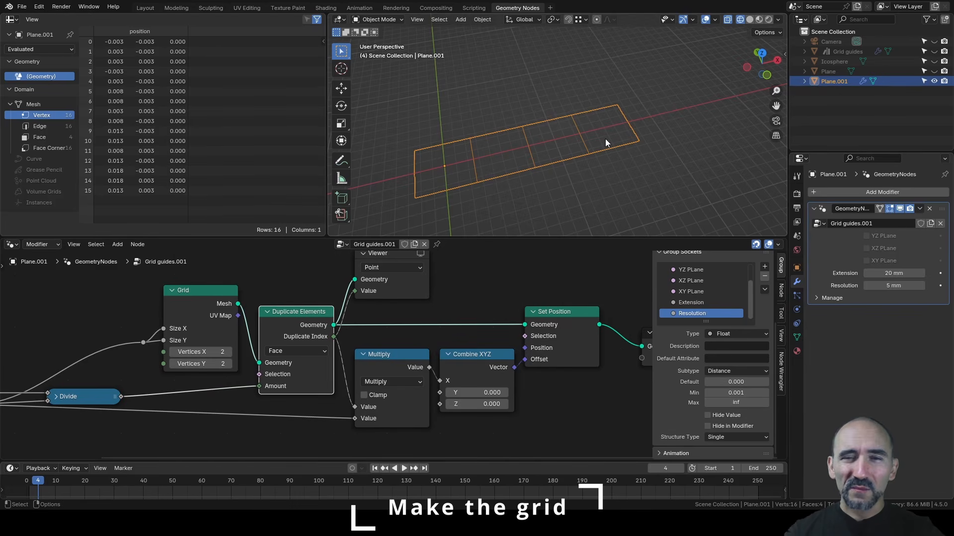
{"action": "left_click", "coordinate": [363, 354]}
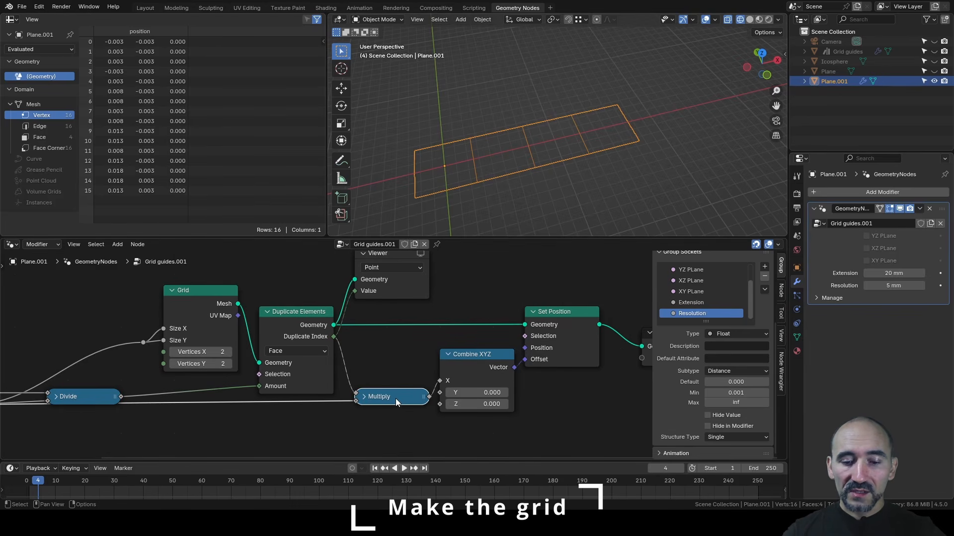
{"action": "left_click", "coordinate": [473, 359]}
{"action": "key", "text": "h"}
{"action": "key", "text": "g"}
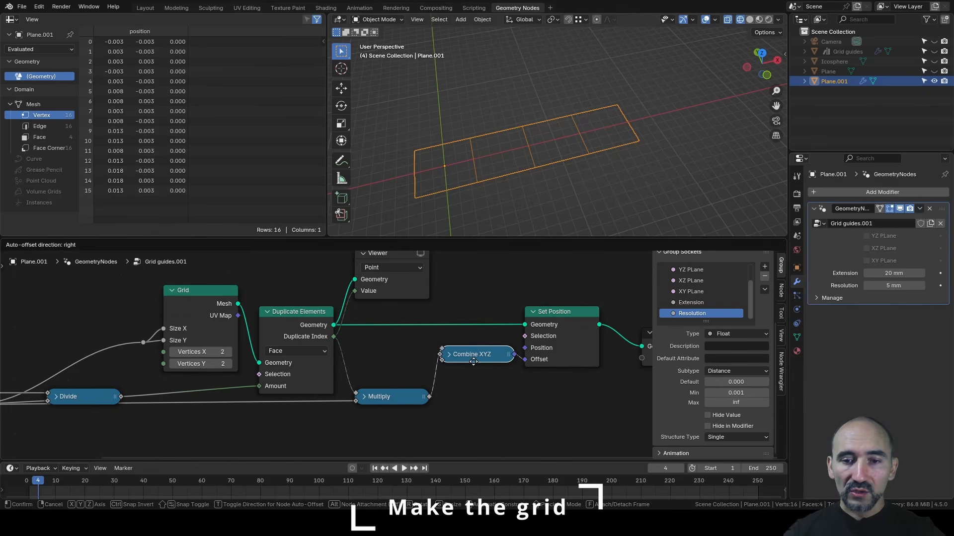
{"action": "left_click", "coordinate": [473, 372]}
{"action": "key", "text": "ctrl+s"}
{"action": "middle_click_drag", "start_coordinate": [459, 147], "coordinate": [601, 112]}
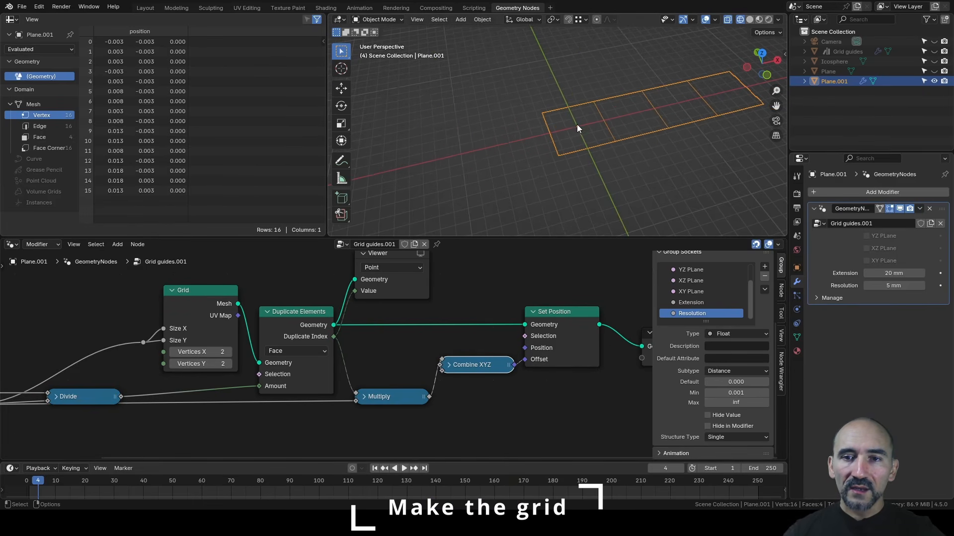
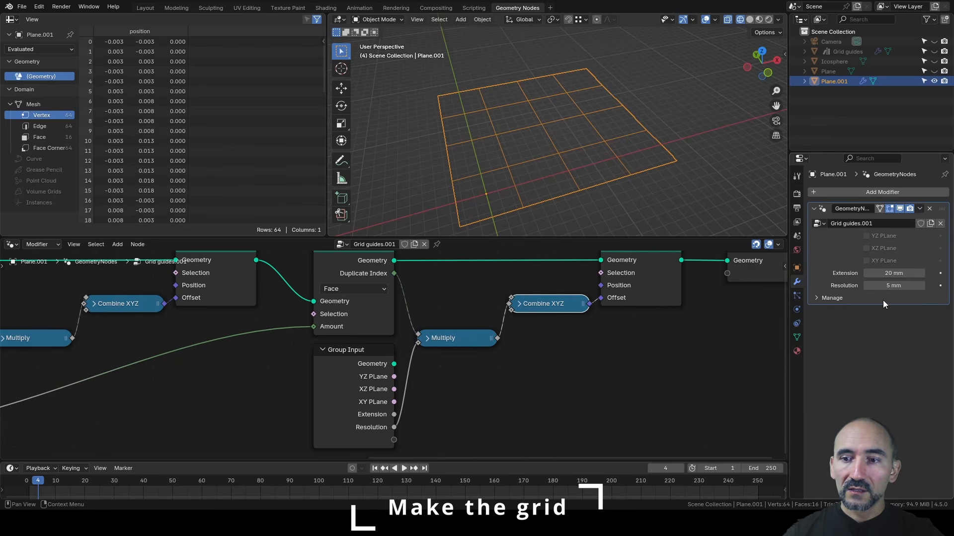
- Set the modifier's Resolution to 3 mm and Extension to 20 mm, and save the file
{"action": "mouse_move", "coordinate": [892, 281]}
{"action": "left_mouse_down"}
{"action": "mouse_move", "coordinate": [872, 281]}
{"action": "mouse_move", "coordinate": [891, 284]}
{"action": "left_mouse_up"}
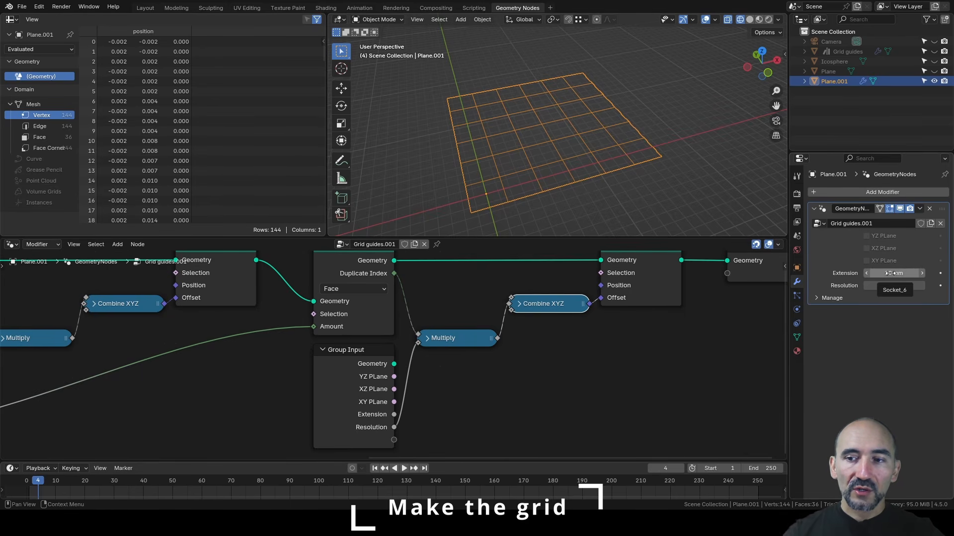
{"action": "left_click_drag", "start_coordinate": [894, 273], "coordinate": [849, 273]}
{"action": "type", "text": "20"}
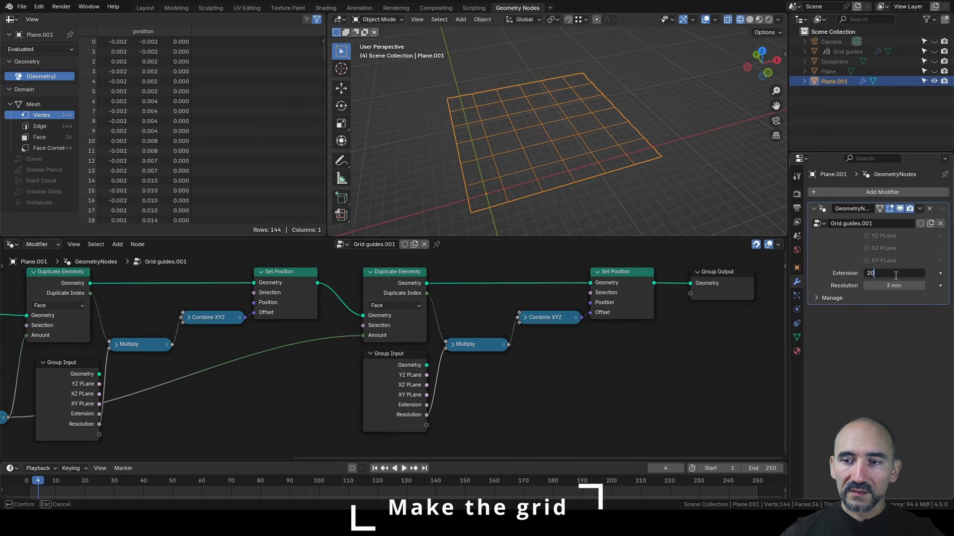
{"action": "key", "text": "Return"}
{"action": "key", "text": "Home"}
{"action": "key", "text": "ctrl+s"}
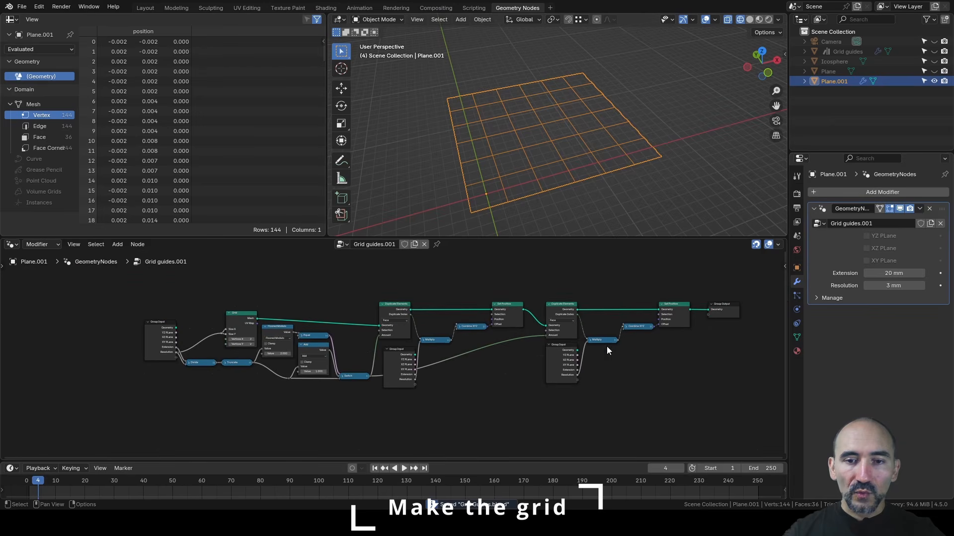
- Enclose all nodes except the Group Output in a frame labelled "CREATE THE GRID"
{"action": "left_click_drag", "start_coordinate": [660, 276], "coordinate": [172, 392]}
{"action": "key", "text": "ctrl+j"}
{"action": "key", "text": "F2"}
{"action": "type", "text": "CREATE"}
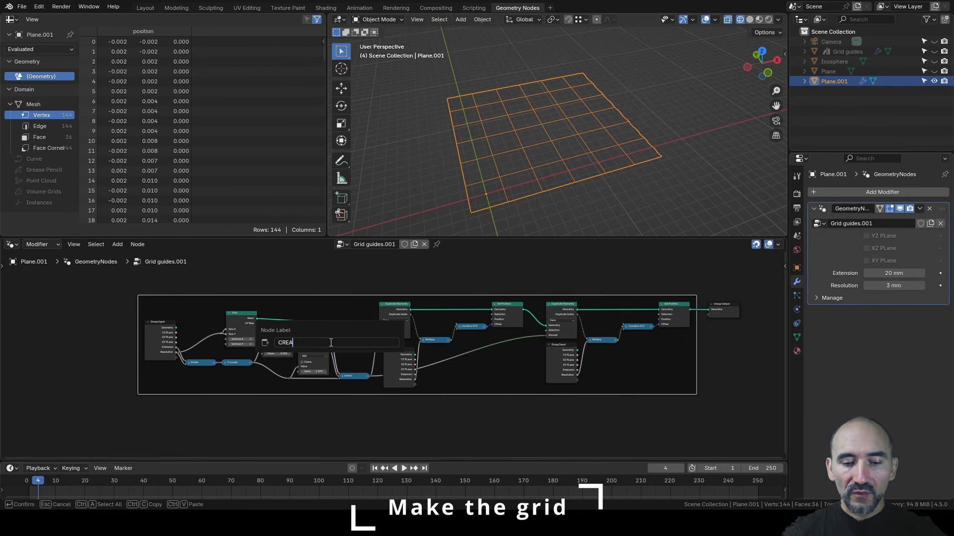
{"action": "type", "text": " THE GRID"}
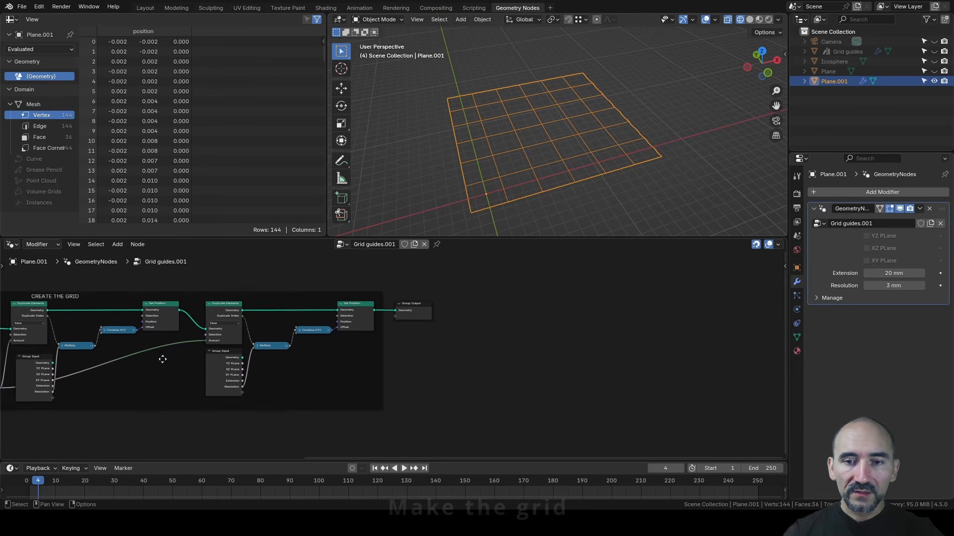
- Move the Group Output node far away from the frame to free space for more nodes
{"action": "scroll", "coordinate": [717, 345], "scroll_direction": "up", "scroll_amount": 2}
{"action": "scroll", "coordinate": [562, 351], "scroll_direction": "down", "scroll_amount": 2}
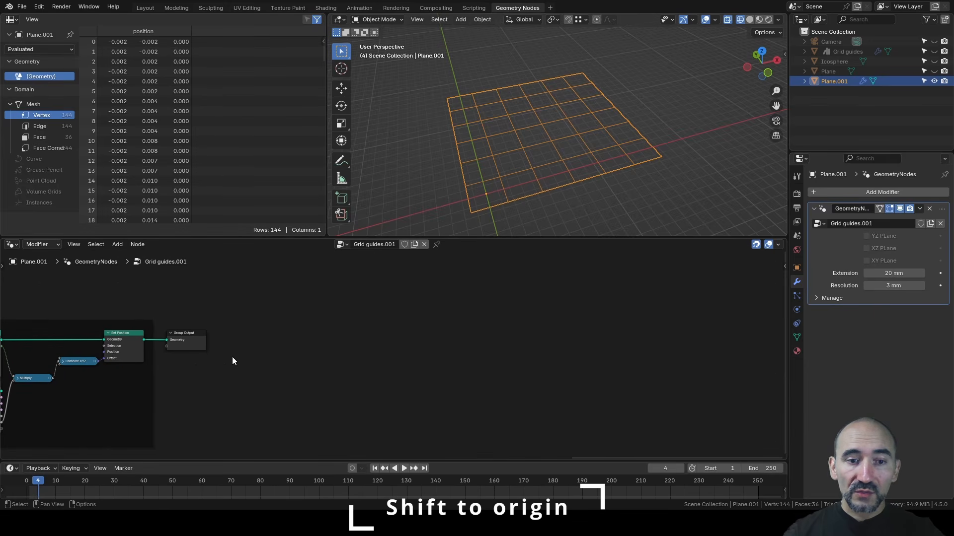
{"action": "left_click_drag", "start_coordinate": [197, 346], "coordinate": [686, 351]}
{"action": "scroll", "coordinate": [397, 356], "scroll_direction": "up", "scroll_amount": 1}
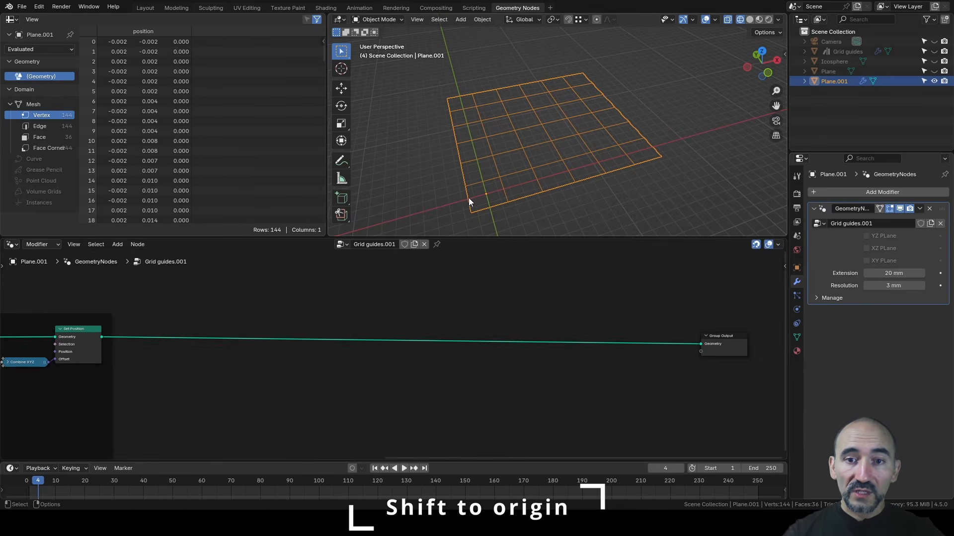
- Examine where the grid sits relative to the world origin and check the object's location and dimensions
{"action": "scroll", "coordinate": [622, 110], "scroll_direction": "down", "scroll_amount": 3}
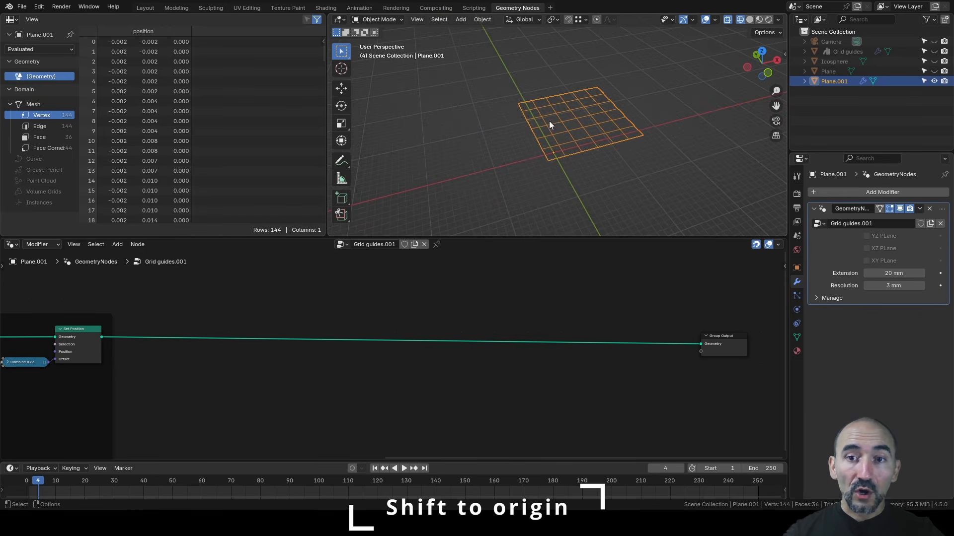
{"action": "scroll", "coordinate": [566, 154], "scroll_direction": "up", "scroll_amount": 2}
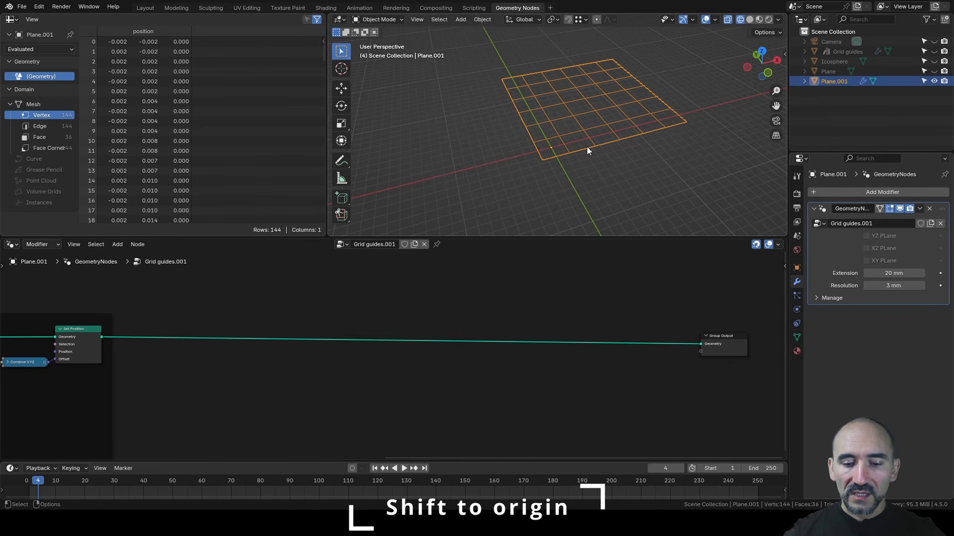
{"action": "key", "text": "n"}
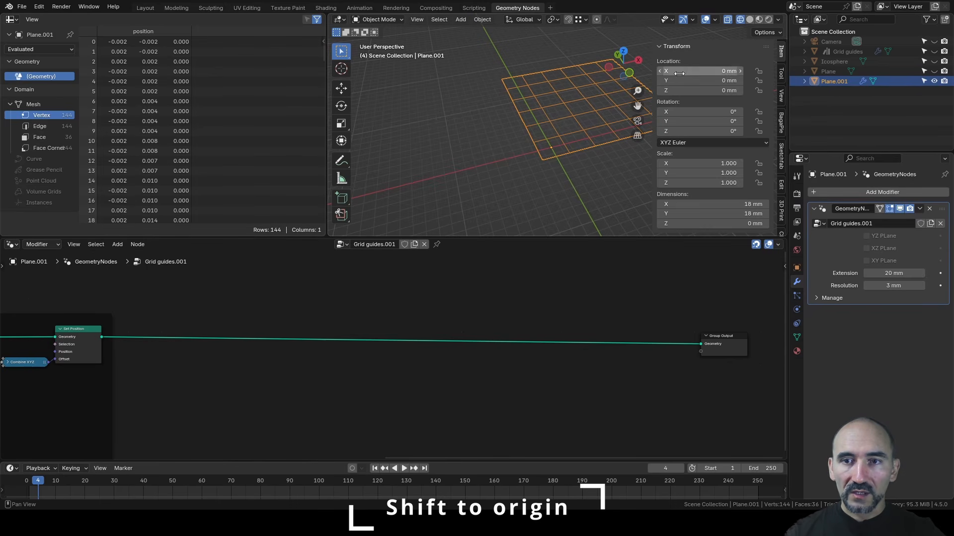
{"action": "key", "text": "n"}
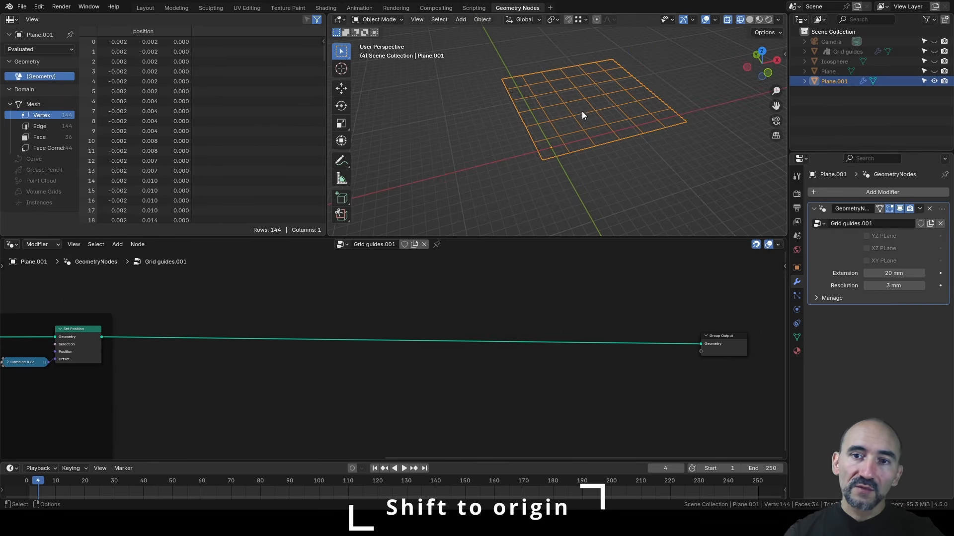
{"action": "scroll", "coordinate": [582, 111], "scroll_direction": "up", "scroll_amount": 2}
{"action": "middle_click_drag", "start_coordinate": [588, 91], "coordinate": [492, 82]}
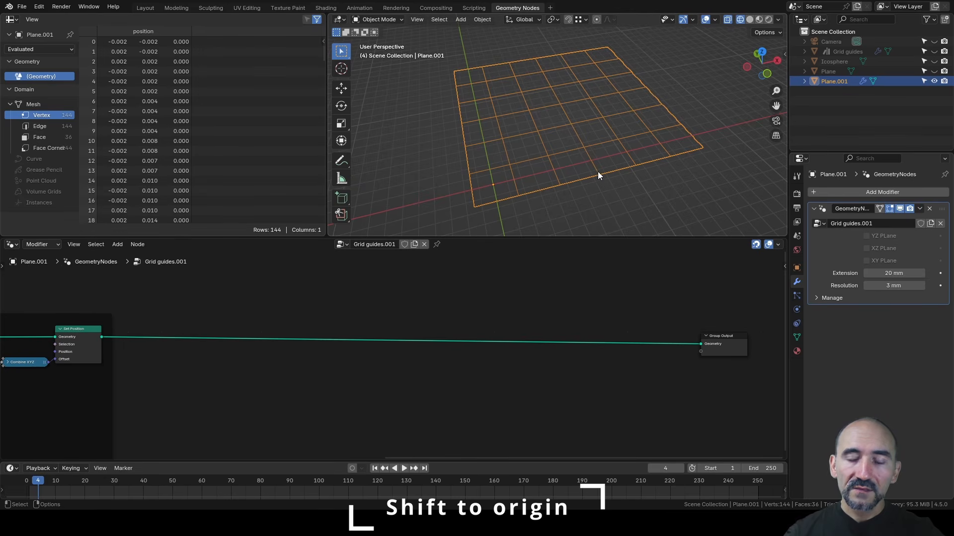
{"action": "left_click", "coordinate": [549, 222]}
{"action": "left_click", "coordinate": [494, 196]}
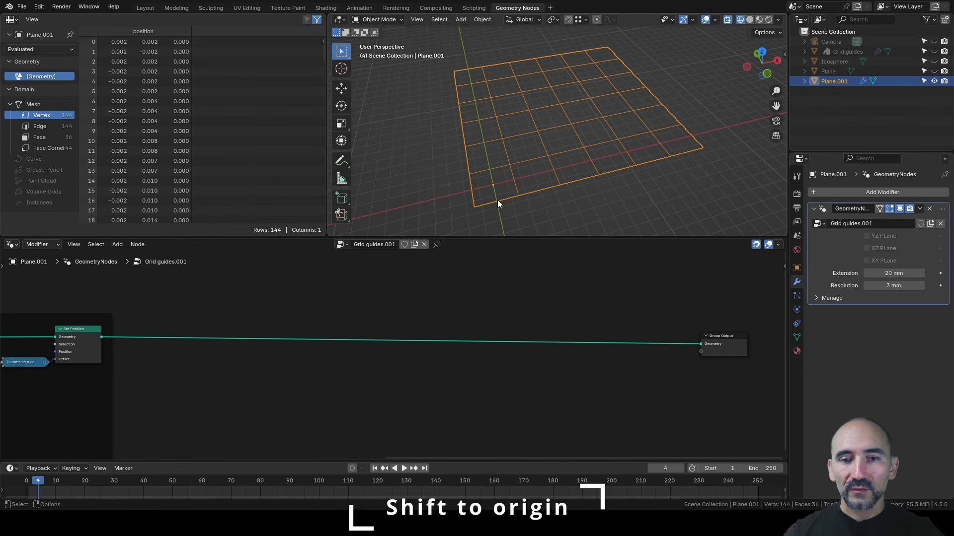
- Add a Bounding Box node beside the frame and link the last Set Position node's Geometry into it
{"action": "key", "text": "F3"}
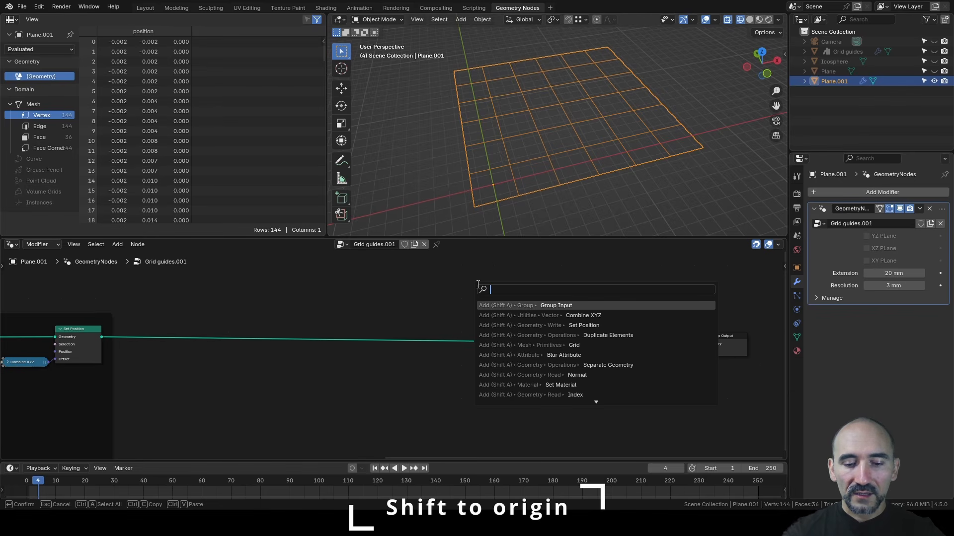
{"action": "type", "text": "bound"}
{"action": "key", "text": "Return"}
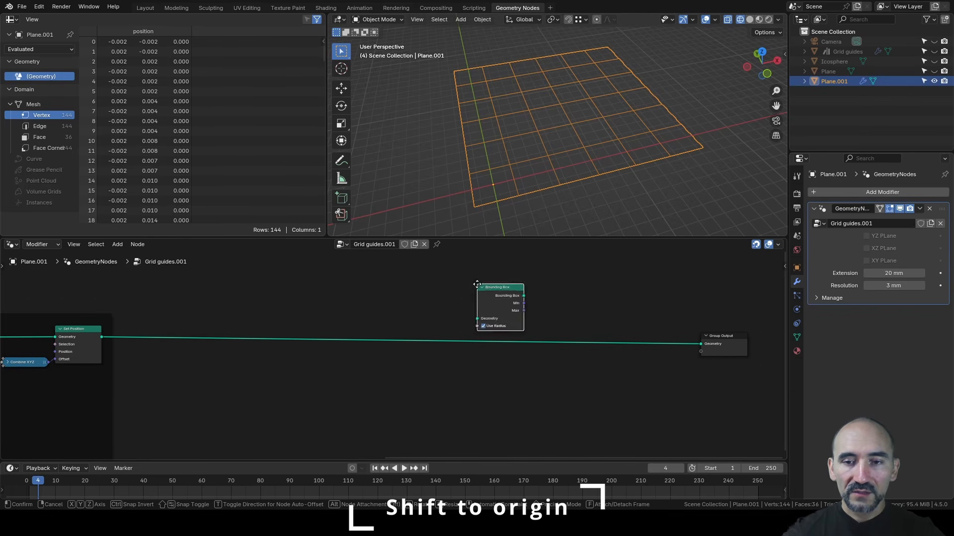
{"action": "left_click", "coordinate": [144, 365]}
{"action": "right_click_drag", "start_coordinate": [75, 336], "coordinate": [144, 362], "text": "alt"}
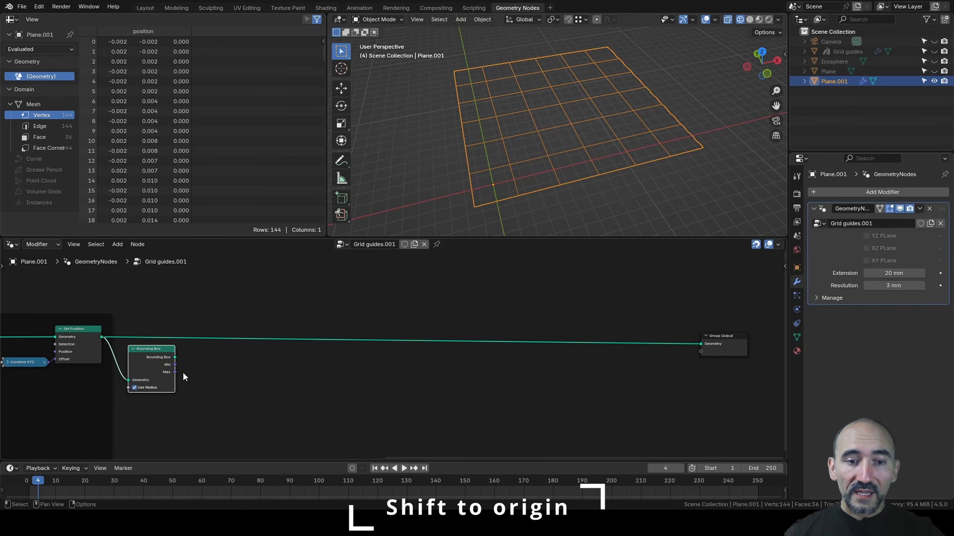
- Add a vector Subtract node next to the Bounding Box that subtracts its Min from its Max
{"action": "scroll", "coordinate": [183, 371], "scroll_direction": "up", "scroll_amount": 1}
{"action": "scroll", "coordinate": [167, 390], "scroll_direction": "up", "scroll_amount": 1}
{"action": "left_click_drag", "start_coordinate": [158, 366], "coordinate": [198, 353]}
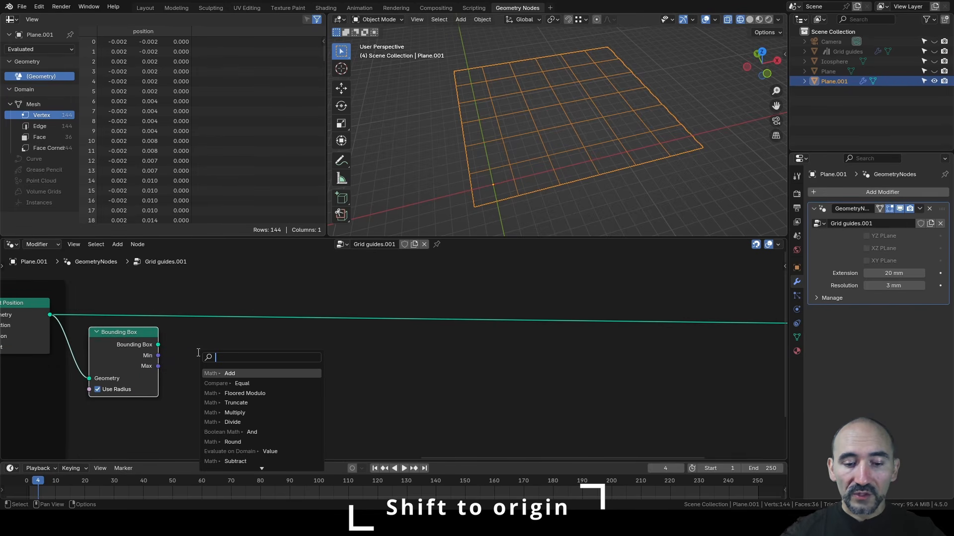
{"action": "type", "text": "sub"}
{"action": "key", "text": "Return"}
{"action": "left_click", "coordinate": [177, 344]}
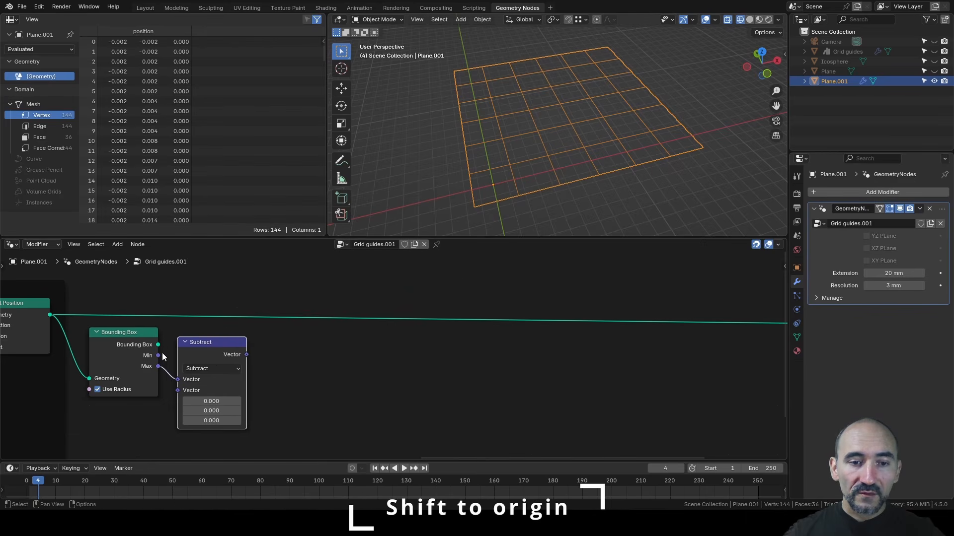
{"action": "left_click_drag", "start_coordinate": [158, 355], "coordinate": [177, 391]}
{"action": "left_click_drag", "start_coordinate": [192, 347], "coordinate": [201, 342]}
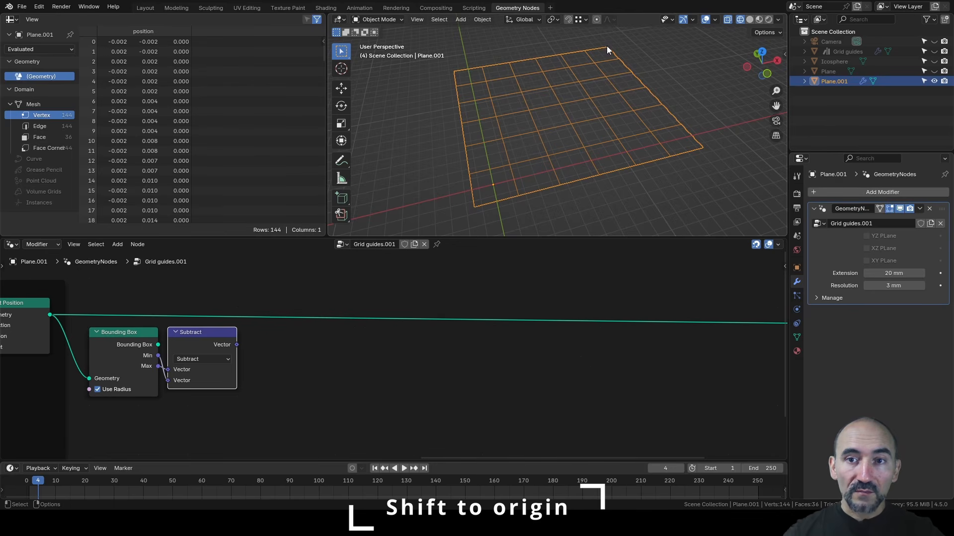
- Link the Subtract result into a new Separate XYZ node and collapse both nodes
{"action": "key", "text": "shift+a"}
{"action": "type", "text": "sepa"}
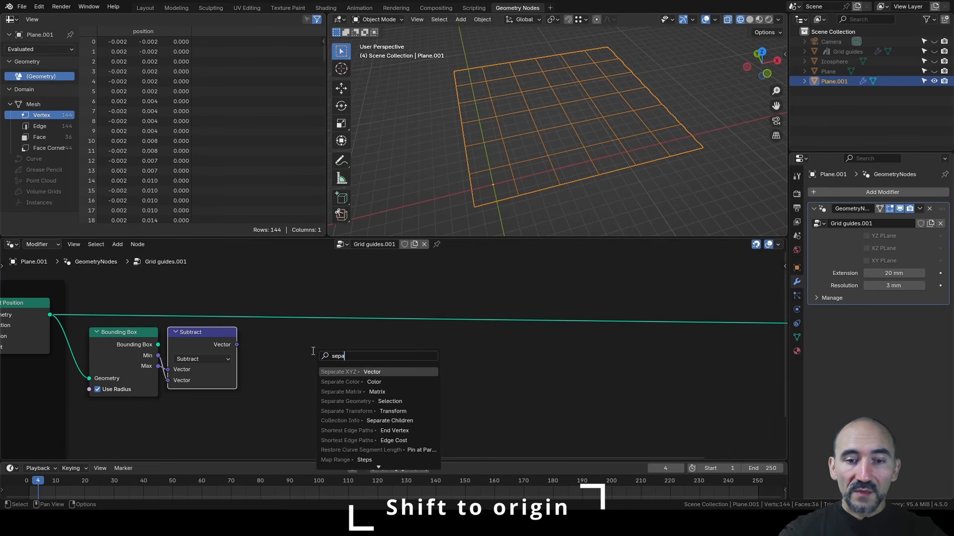
{"action": "key", "text": "Return"}
{"action": "left_click", "coordinate": [245, 340]}
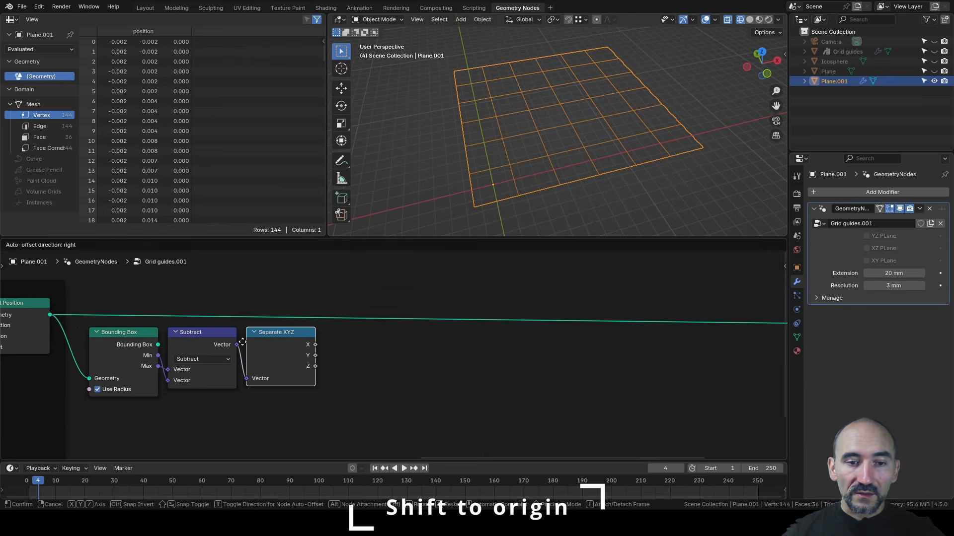
{"action": "left_click", "coordinate": [210, 341]}
{"action": "key", "text": "h"}
{"action": "left_click", "coordinate": [271, 349]}
{"action": "key", "text": "h"}
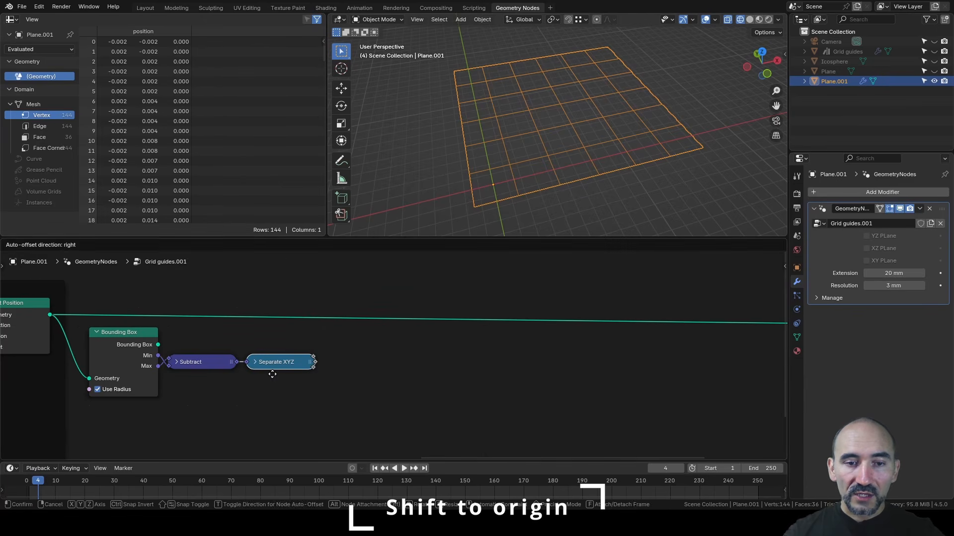
- Insert a Transform Geometry node on the link between the last Set Position node and the Group Output
{"action": "middle_click_drag", "start_coordinate": [470, 376], "coordinate": [391, 377]}
{"action": "key", "text": "shift+a"}
{"action": "type", "text": "transfor"}
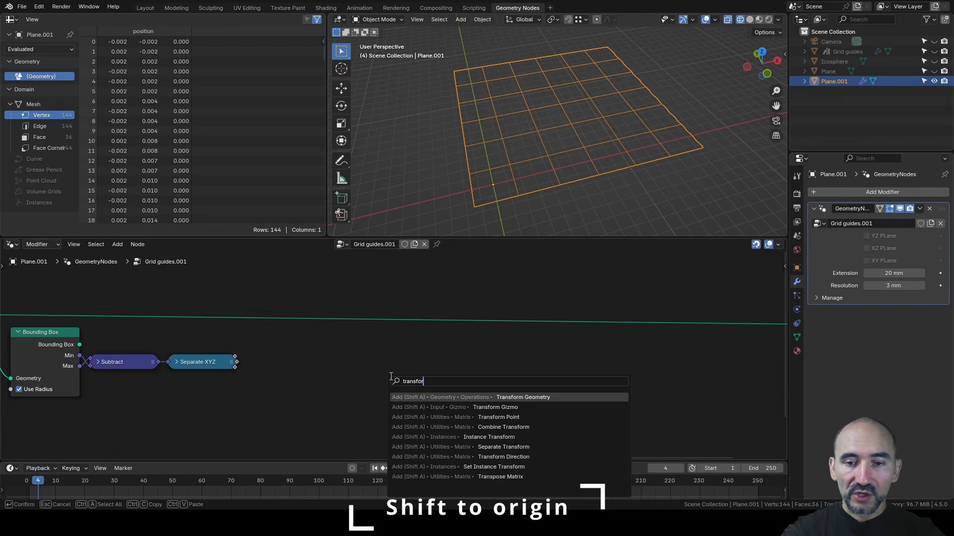
{"action": "key", "text": "Return"}
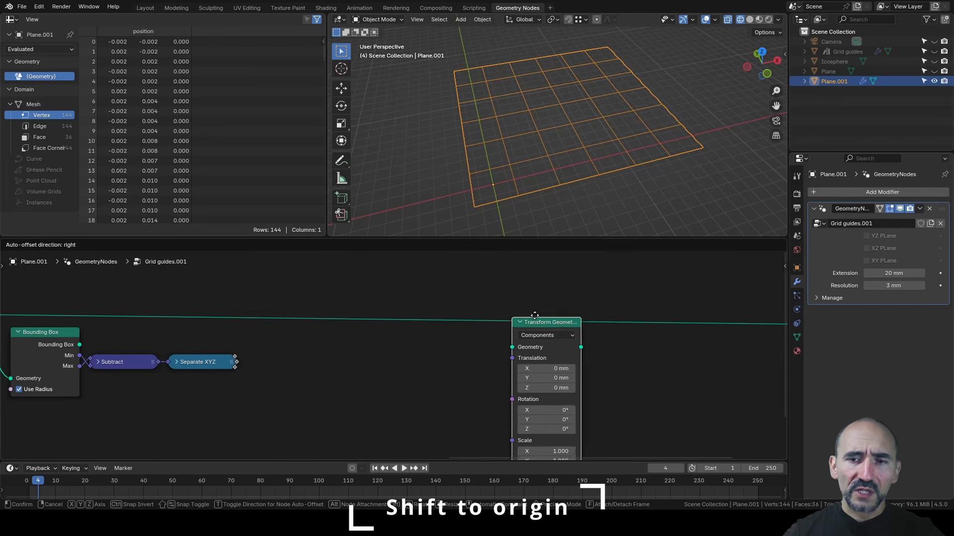
{"action": "left_click", "coordinate": [586, 303]}
{"action": "scroll", "coordinate": [556, 328], "scroll_direction": "down", "scroll_amount": 2}
{"action": "scroll", "coordinate": [559, 329], "scroll_direction": "up", "scroll_amount": 1}
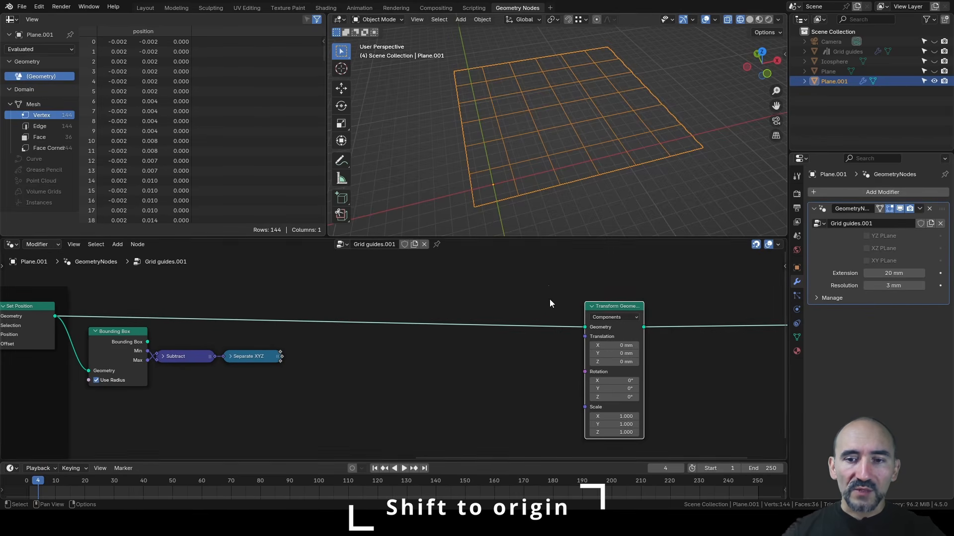
- Add a Combine XYZ node linked into the Translation input of the Transform Geometry node
{"action": "left_click_drag", "start_coordinate": [609, 308], "coordinate": [618, 297]}
{"action": "left_click_drag", "start_coordinate": [593, 328], "coordinate": [574, 346]}
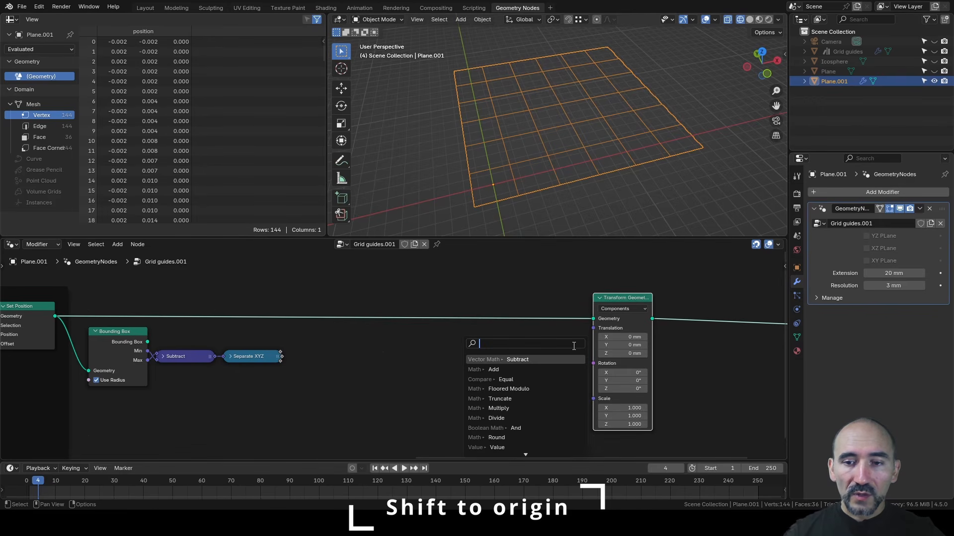
{"action": "type", "text": "combine"}
{"action": "key", "text": "Return"}
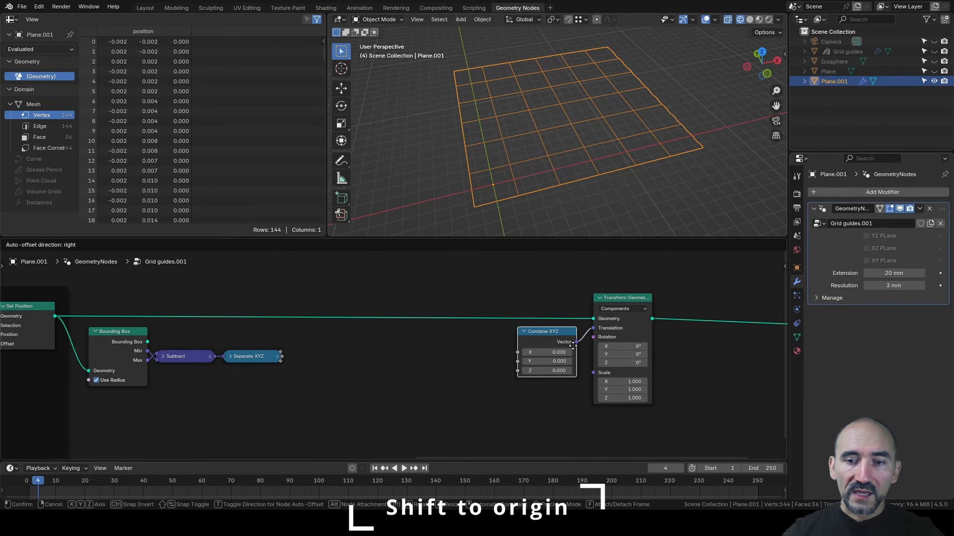
{"action": "left_click", "coordinate": [582, 345]}
- Add a Math Divide node fed by the X output of Separate XYZ, dividing by 2
{"action": "scroll", "coordinate": [266, 353], "scroll_direction": "up", "scroll_amount": 1}
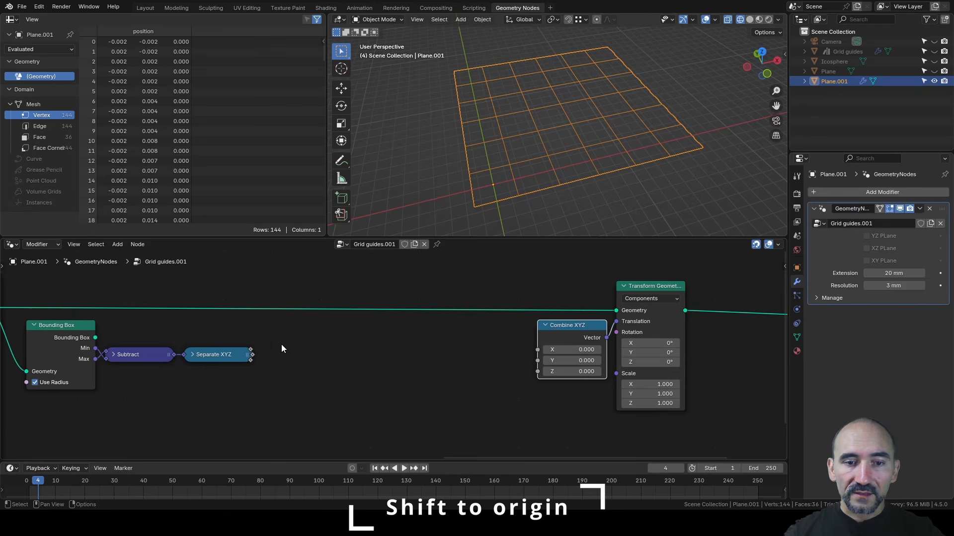
{"action": "left_click_drag", "start_coordinate": [251, 350], "coordinate": [310, 349]}
{"action": "type", "text": "div"}
{"action": "key", "text": "Return"}
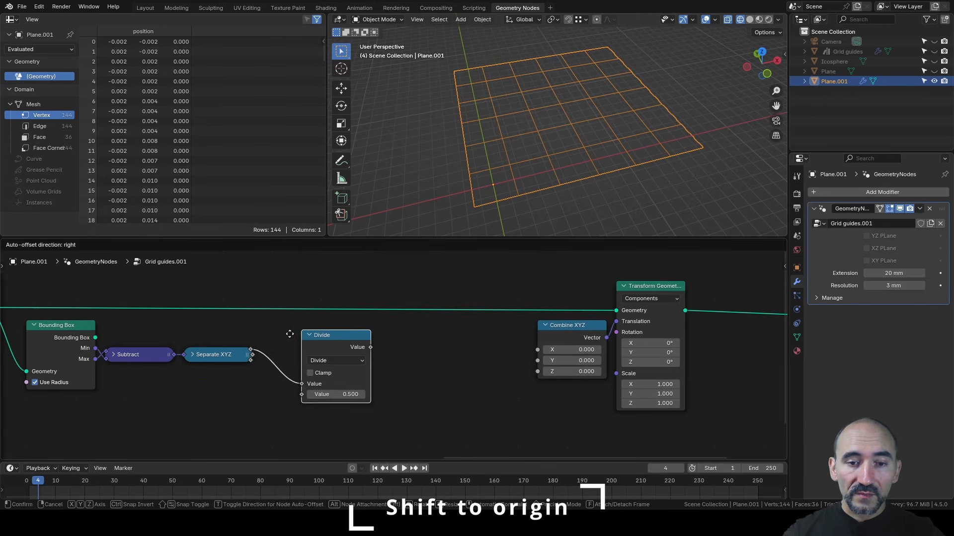
{"action": "left_click", "coordinate": [284, 331]}
{"action": "left_click", "coordinate": [323, 384]}
{"action": "type", "text": "2"}
{"action": "key", "text": "Return"}
- Add a Math Multiply node after the Divide node and set its multiplier to -1
{"action": "left_click_drag", "start_coordinate": [360, 338], "coordinate": [420, 362]}
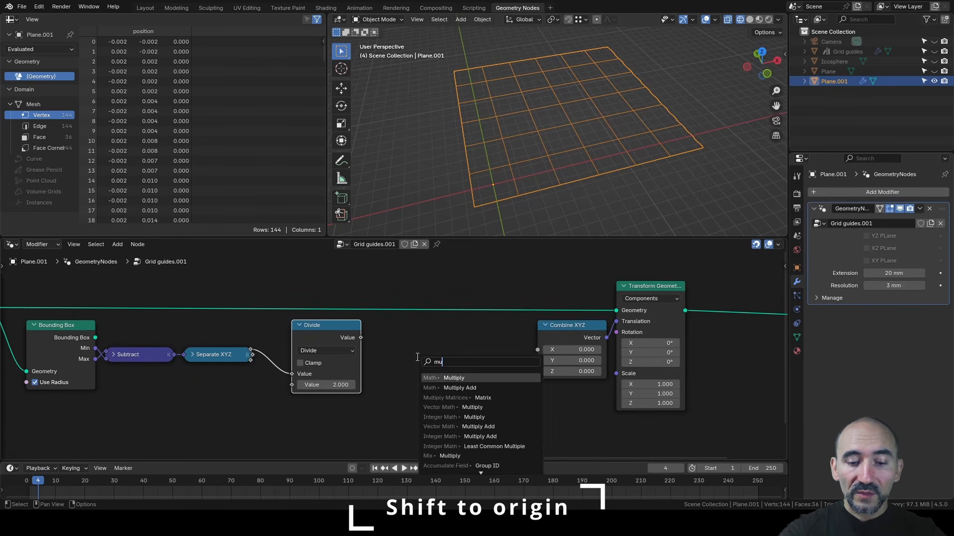
{"action": "type", "text": "mul"}
{"action": "key", "text": "Return"}
{"action": "left_click", "coordinate": [392, 336]}
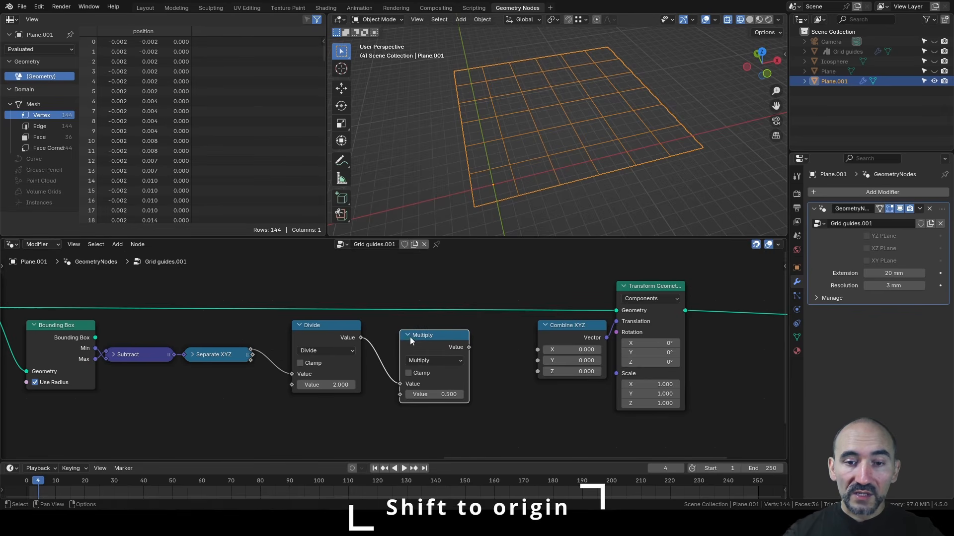
{"action": "left_click", "coordinate": [437, 394]}
{"action": "type", "text": "-1"}
{"action": "key", "text": "Return"}
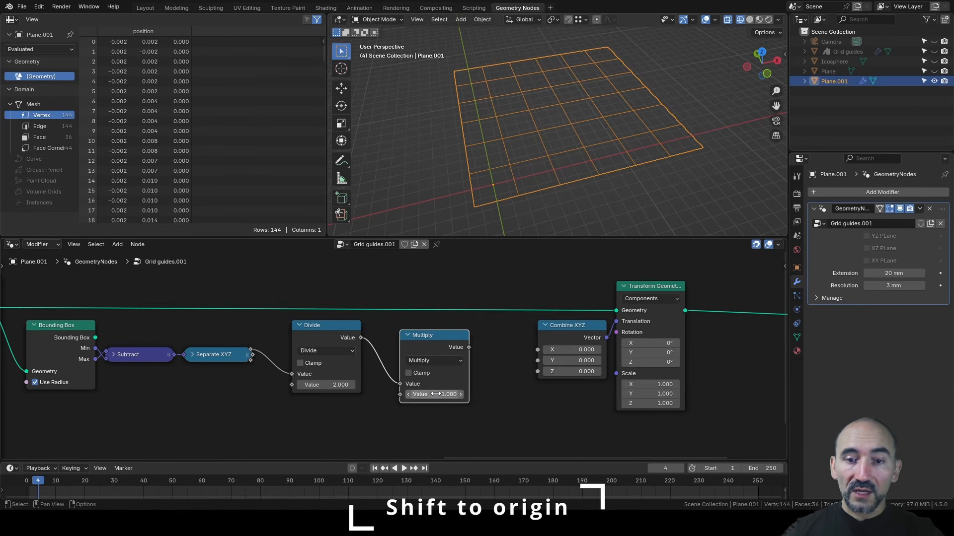
- Link the Multiply result into both the X and Y inputs of Combine XYZ
{"action": "middle_click_drag", "start_coordinate": [585, 119], "coordinate": [561, 119]}
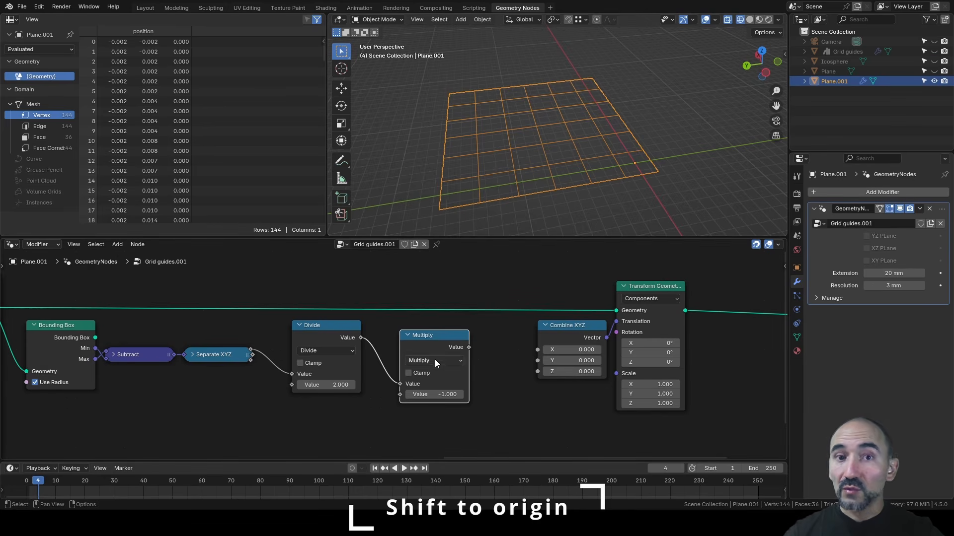
{"action": "left_click_drag", "start_coordinate": [469, 347], "coordinate": [537, 349]}
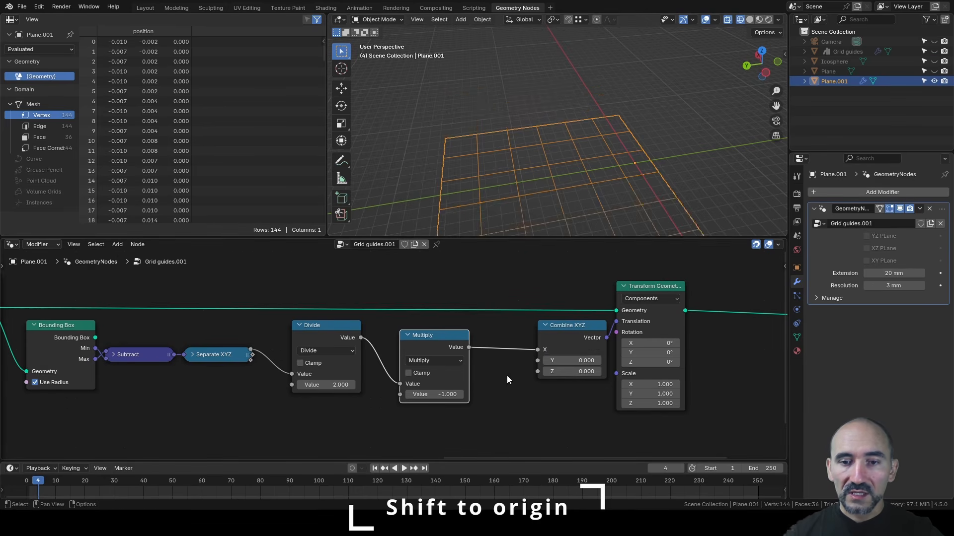
{"action": "left_click_drag", "start_coordinate": [469, 347], "coordinate": [537, 361]}
{"action": "middle_click_drag", "start_coordinate": [611, 209], "coordinate": [542, 172]}
{"action": "middle_click_drag", "start_coordinate": [647, 178], "coordinate": [574, 123], "text": "shift"}
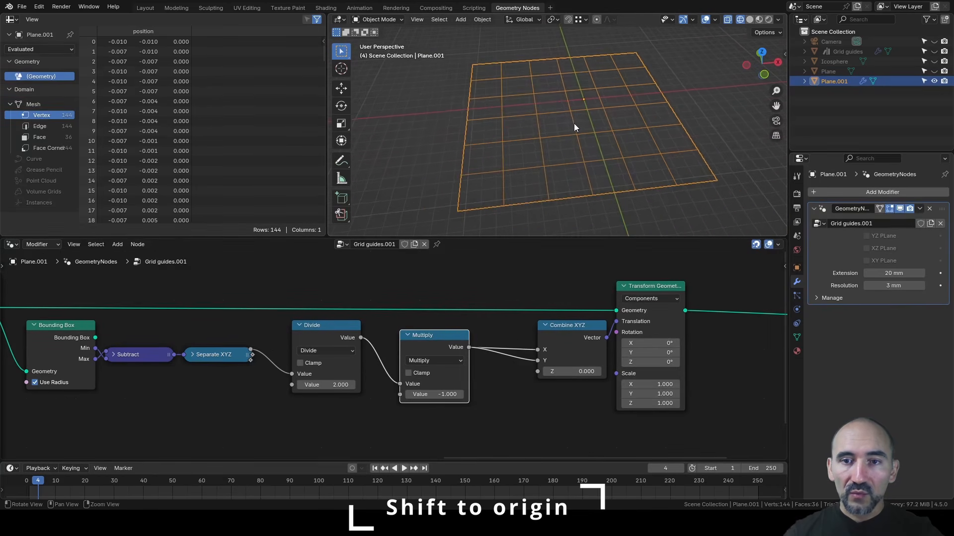
- Space the Divide and Multiply nodes apart and add a Math Subtract node between them, fed by the Divide result
{"action": "scroll", "coordinate": [578, 120], "scroll_direction": "up", "scroll_amount": 2}
{"action": "left_click_drag", "start_coordinate": [333, 327], "coordinate": [303, 327]}
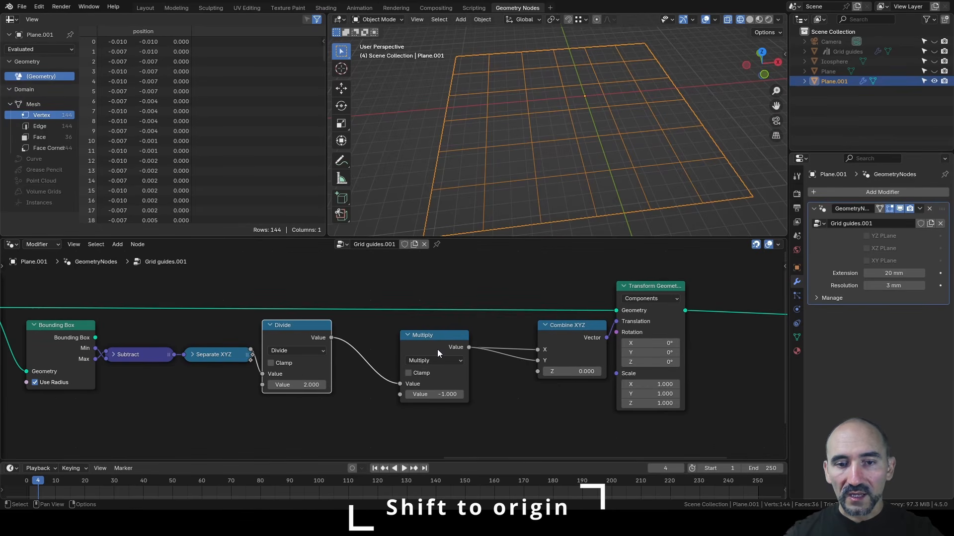
{"action": "left_click_drag", "start_coordinate": [437, 350], "coordinate": [495, 358]}
{"action": "left_click_drag", "start_coordinate": [496, 358], "coordinate": [497, 350]}
{"action": "left_click_drag", "start_coordinate": [332, 338], "coordinate": [372, 381]}
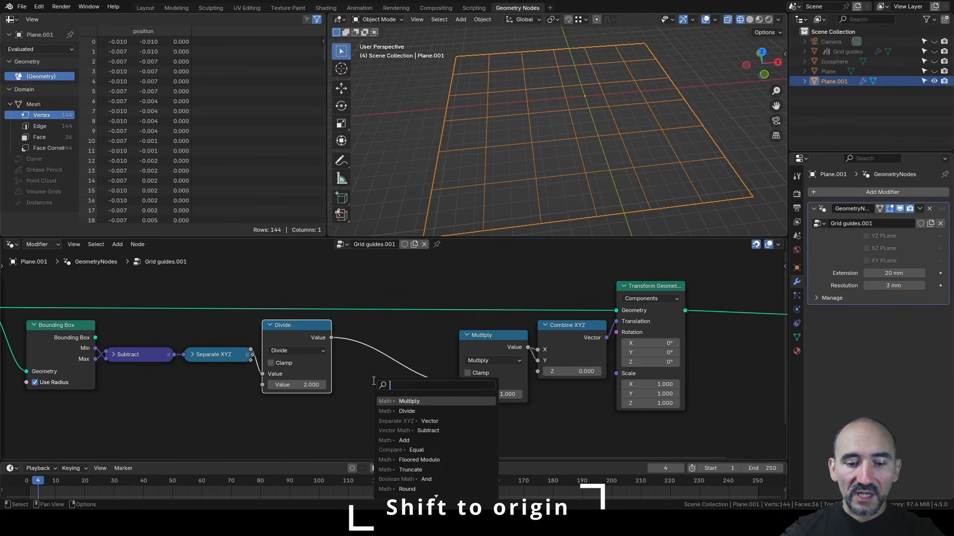
{"action": "type", "text": "subt"}
{"action": "key", "text": "Return"}
{"action": "left_click", "coordinate": [364, 373]}
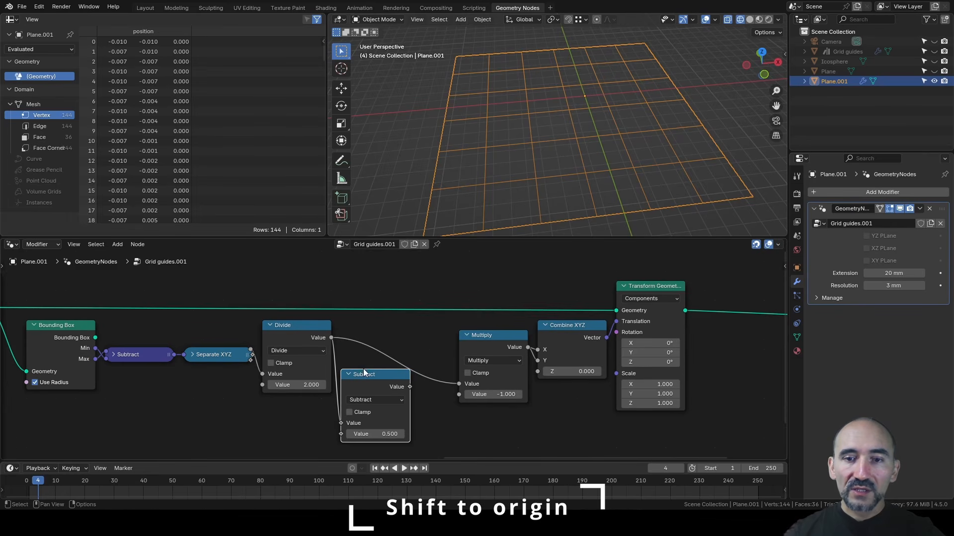
{"action": "left_click_drag", "start_coordinate": [369, 377], "coordinate": [379, 376]}
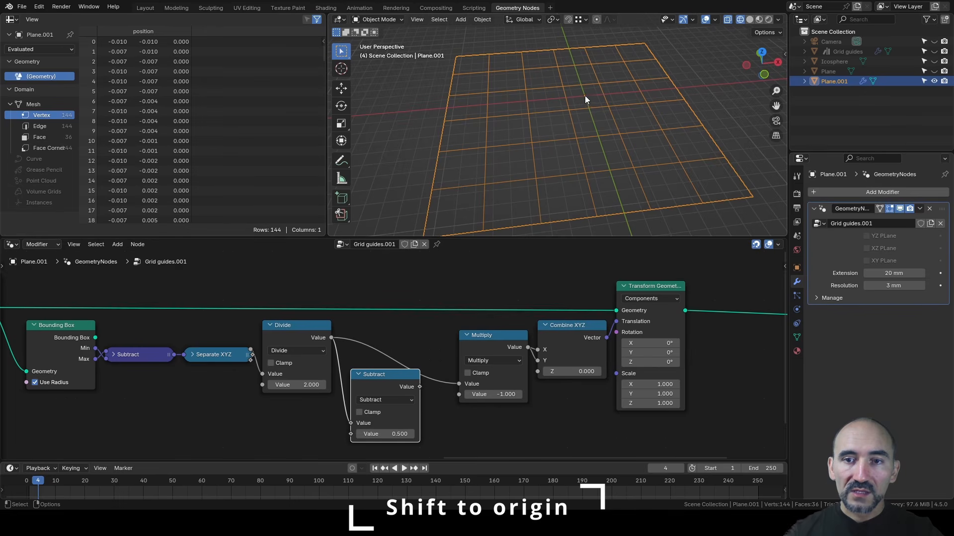
- Add a Group Input node below the collapsed Subtract and Separate XYZ nodes
{"action": "left_click", "coordinate": [289, 420]}
{"action": "key", "text": "F3"}
{"action": "type", "text": "group in"}
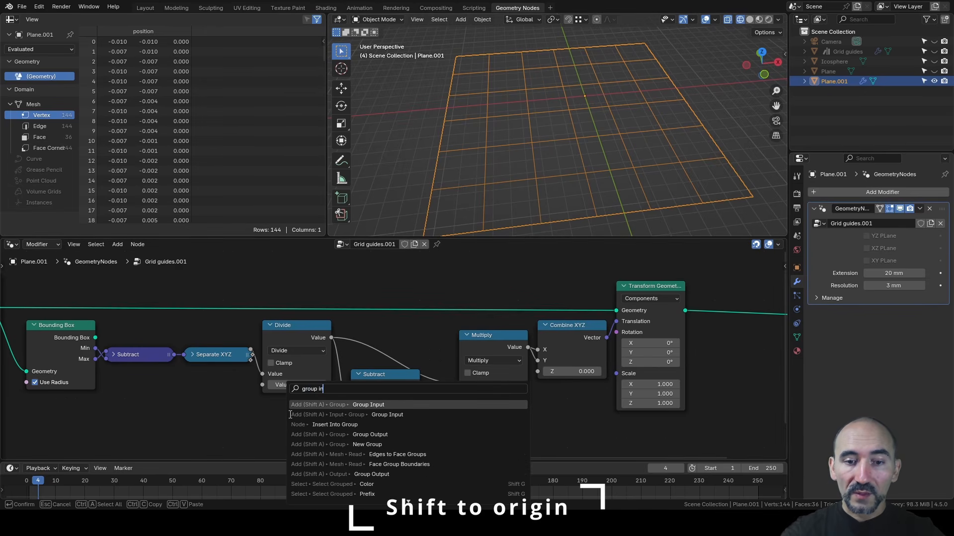
{"action": "left_click", "coordinate": [292, 415]}
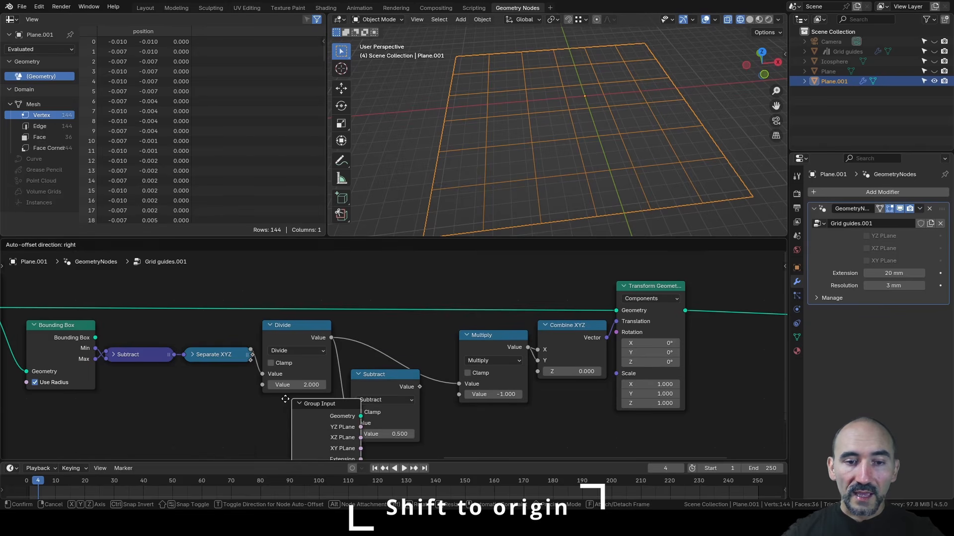
{"action": "left_click", "coordinate": [140, 372]}
{"action": "left_click_drag", "start_coordinate": [214, 451], "coordinate": [246, 425]}
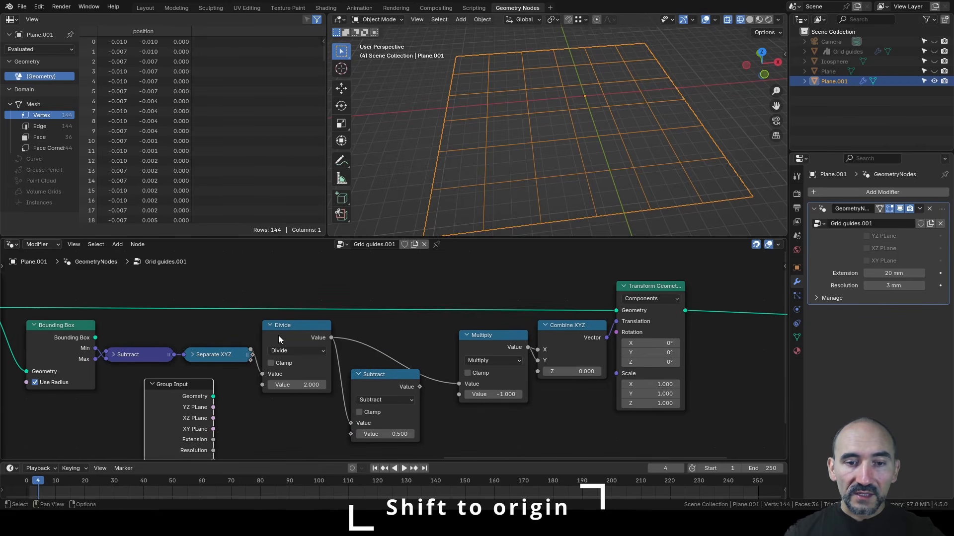
- Duplicate the Divide node, feed it Resolution, link its result to Subtract's second Value, and link the Subtract output into Multiply
{"action": "left_click", "coordinate": [279, 336]}
{"action": "key", "text": "shift+d"}
{"action": "left_click", "coordinate": [279, 409]}
{"action": "middle_click_drag", "start_coordinate": [232, 445], "coordinate": [215, 415]}
{"action": "left_click_drag", "start_coordinate": [198, 421], "coordinate": [247, 423]}
{"action": "left_click_drag", "start_coordinate": [316, 387], "coordinate": [332, 409]}
{"action": "left_click_drag", "start_coordinate": [404, 358], "coordinate": [438, 354]}
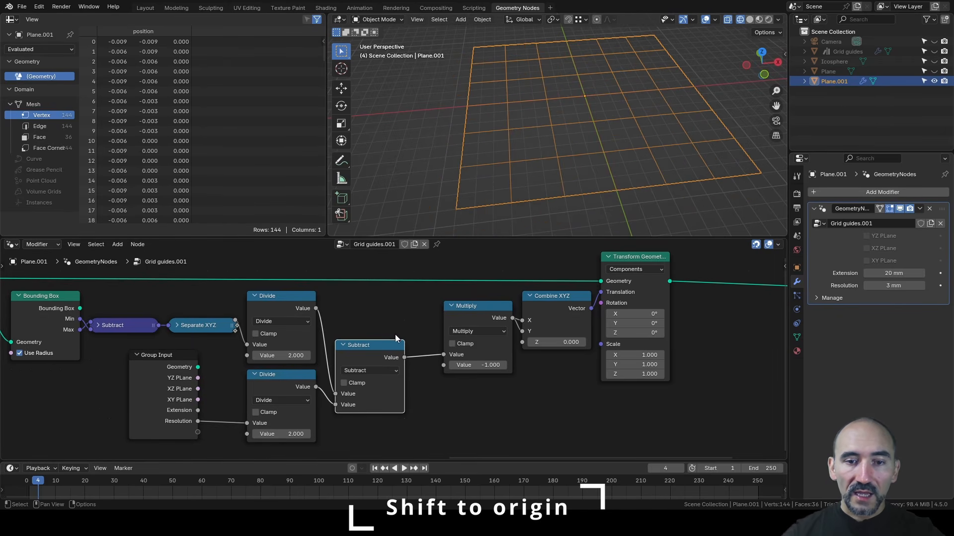
- Collapse the Math Subtract node and line it up in front of the Multiply node
{"action": "key", "text": "h"}
{"action": "key", "text": "g"}
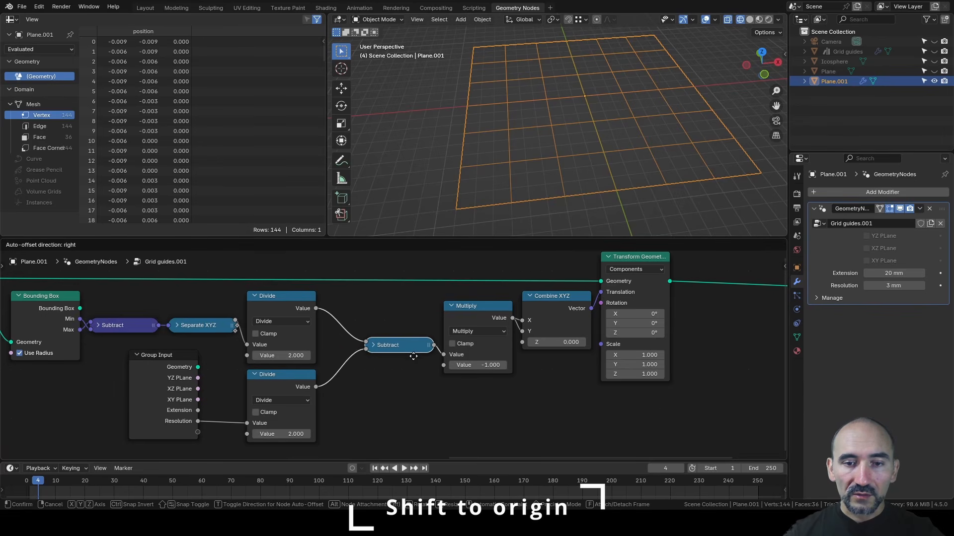
{"action": "left_click", "coordinate": [412, 364]}
- Set the modifier's Resolution to 1 mm to test the centring of the grid
{"action": "middle_click_drag", "start_coordinate": [593, 129], "coordinate": [563, 132]}
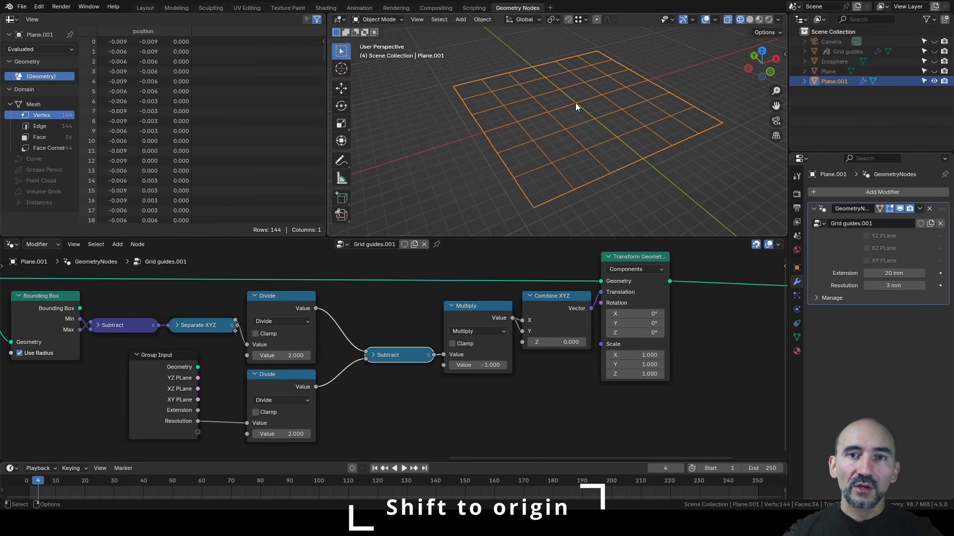
{"action": "mouse_move", "coordinate": [894, 273]}
{"action": "left_mouse_down"}
{"action": "mouse_move", "coordinate": [922, 274]}
{"action": "mouse_move", "coordinate": [880, 273]}
{"action": "mouse_move", "coordinate": [910, 273]}
{"action": "mouse_move", "coordinate": [894, 274]}
{"action": "left_mouse_up"}
{"action": "left_click_drag", "start_coordinate": [894, 286], "coordinate": [859, 286]}
- Join the nodes from Bounding Box to Transform Geometry in a frame labelled SHIFT TO ORIGIN
{"action": "scroll", "coordinate": [484, 345], "scroll_direction": "down", "scroll_amount": 3}
{"action": "left_click_drag", "start_coordinate": [629, 404], "coordinate": [112, 288]}
{"action": "key", "text": "ctrl+j"}
{"action": "key", "text": "F2"}
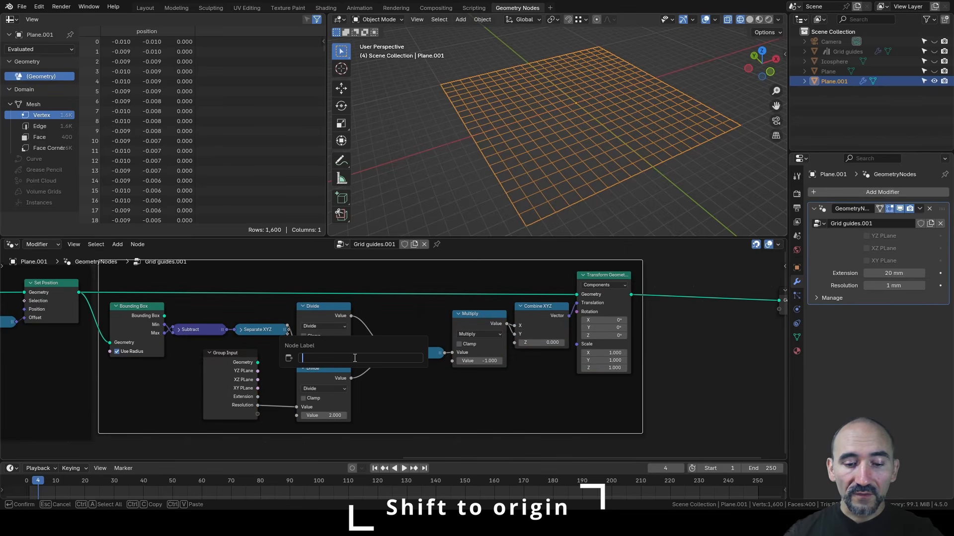
{"action": "type", "text": "SHIFT TO ORIGIN"}
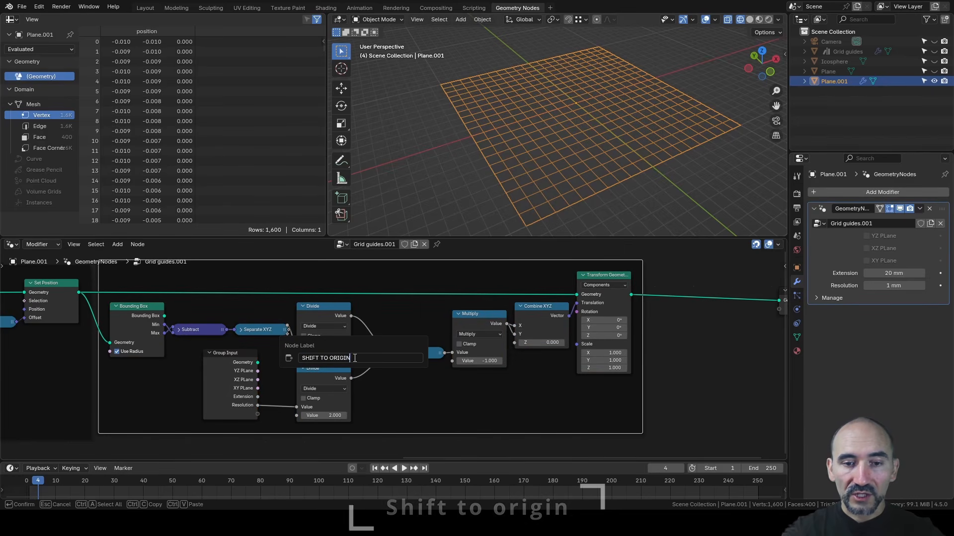
{"action": "key", "text": "Return"}
- Add a new input socket after Resolution in the group sockets and set its type to Menu
{"action": "scroll", "coordinate": [355, 357], "scroll_direction": "down", "scroll_amount": 2}
{"action": "middle_click_drag", "start_coordinate": [355, 357], "coordinate": [138, 359]}
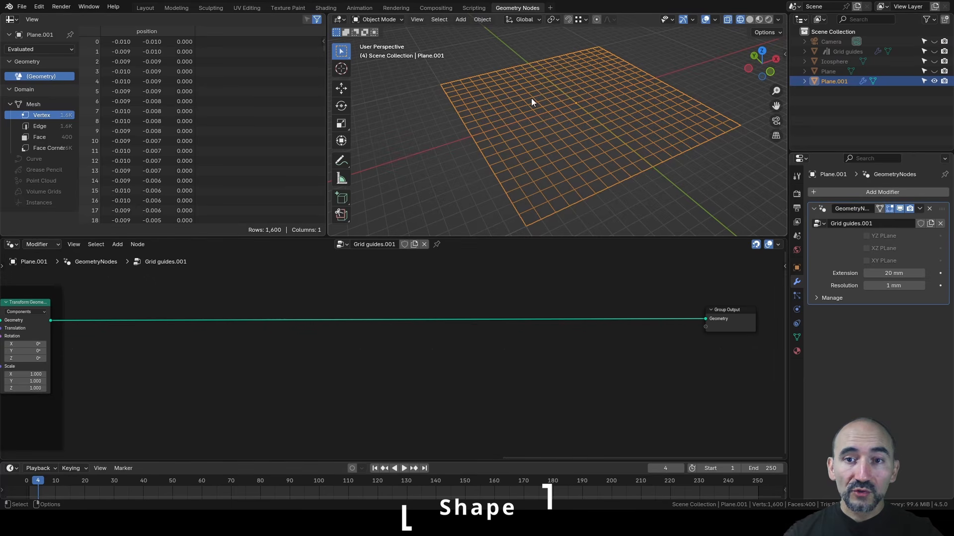
{"action": "middle_click_drag", "start_coordinate": [579, 76], "coordinate": [605, 122]}
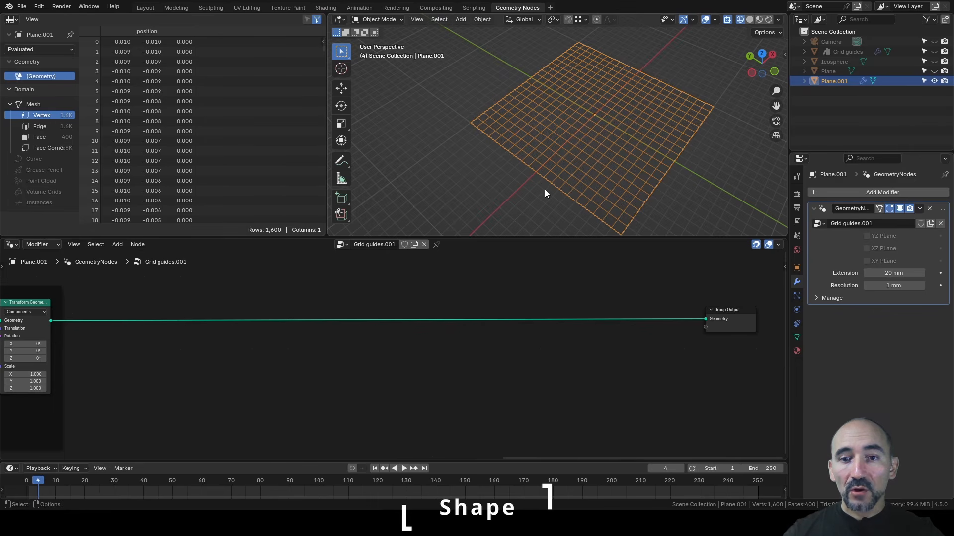
{"action": "key", "text": "n"}
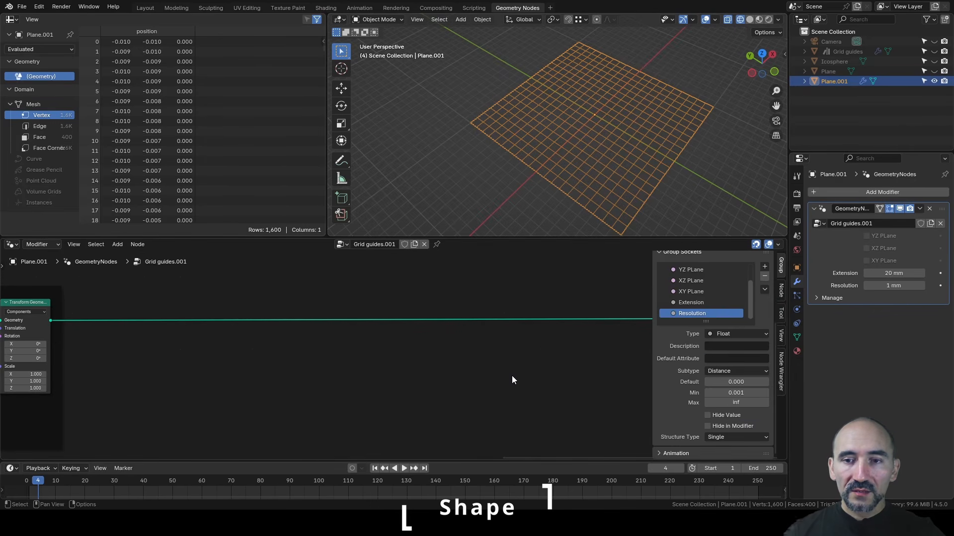
{"action": "left_click", "coordinate": [765, 267]}
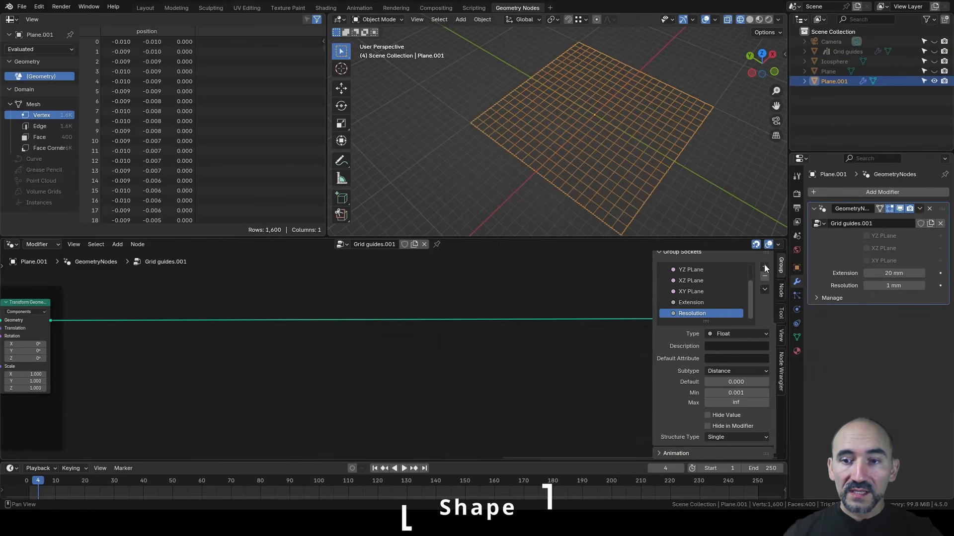
{"action": "left_click", "coordinate": [766, 269]}
{"action": "left_click", "coordinate": [777, 274]}
{"action": "left_click", "coordinate": [724, 335]}
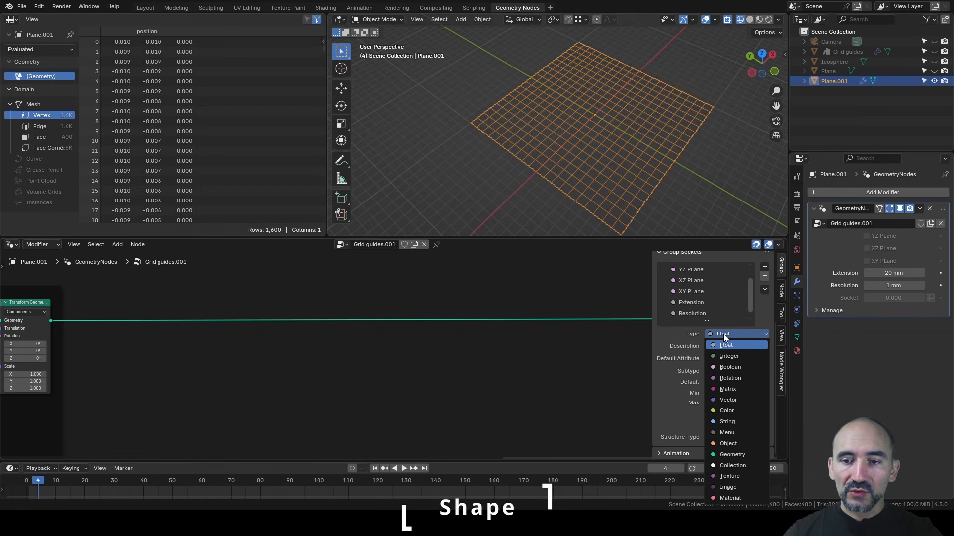
{"action": "left_click", "coordinate": [738, 432]}
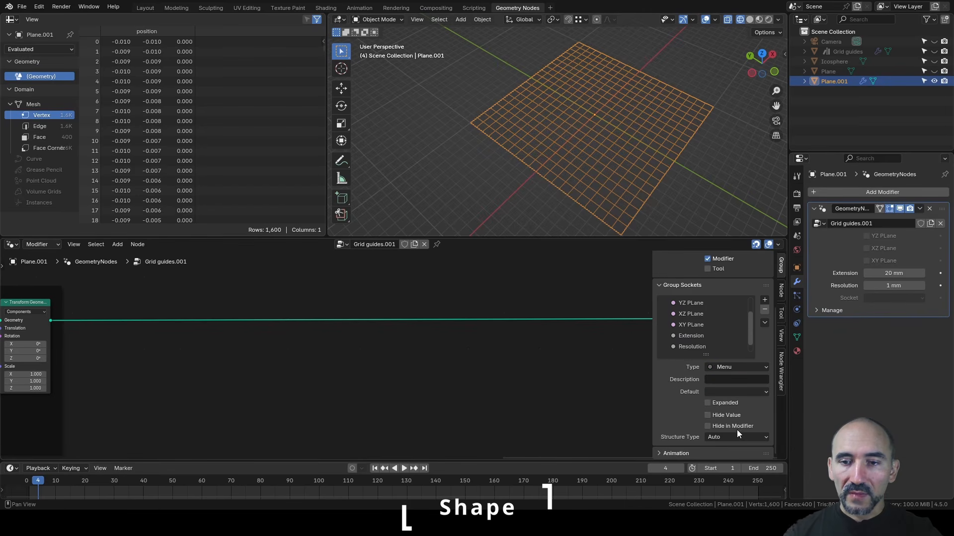
- Rename the new Menu input socket to Shape
{"action": "double_click", "coordinate": [696, 346]}
{"action": "type", "text": "Sh"}
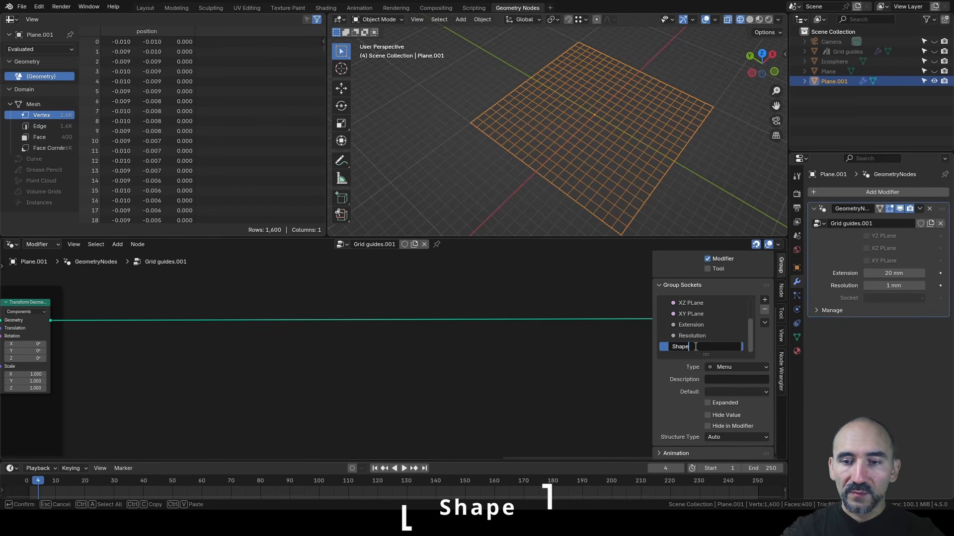
{"action": "type", "text": "ape"}
{"action": "key", "text": "Return"}
- Add a Menu Switch node in the empty area between the last frame and the Group Output
{"action": "key", "text": "F3"}
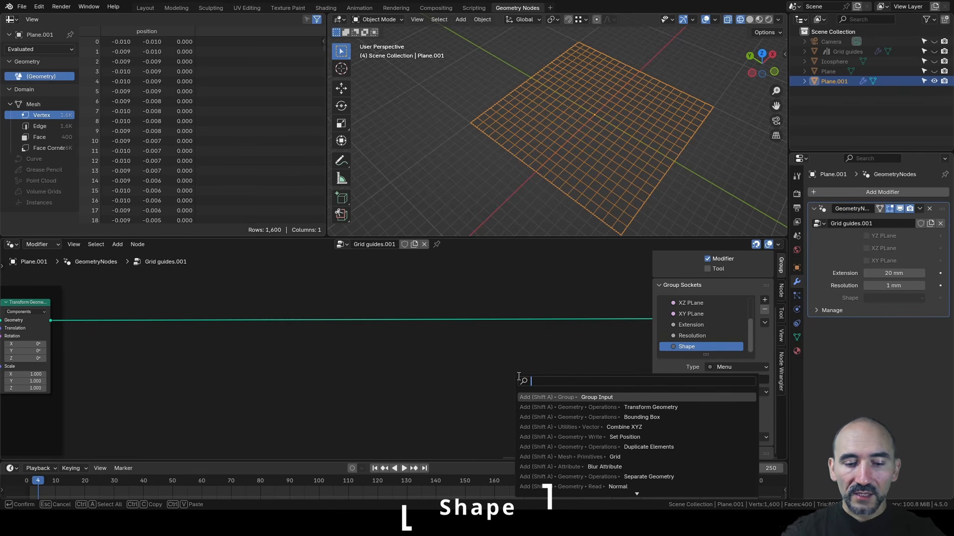
{"action": "type", "text": "menu sw"}
{"action": "key", "text": "Return"}
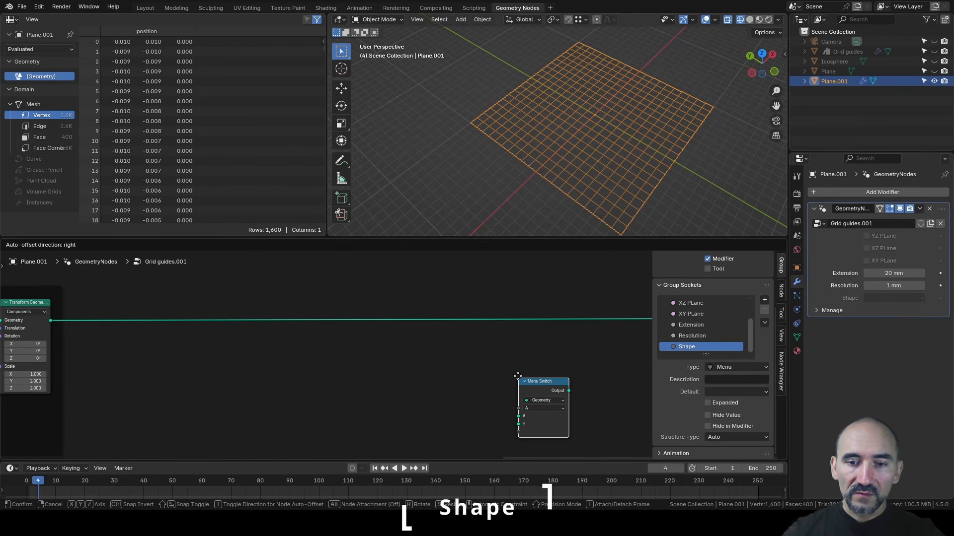
{"action": "left_click", "coordinate": [376, 332]}
{"action": "scroll", "coordinate": [454, 343], "scroll_direction": "up", "scroll_amount": 1}
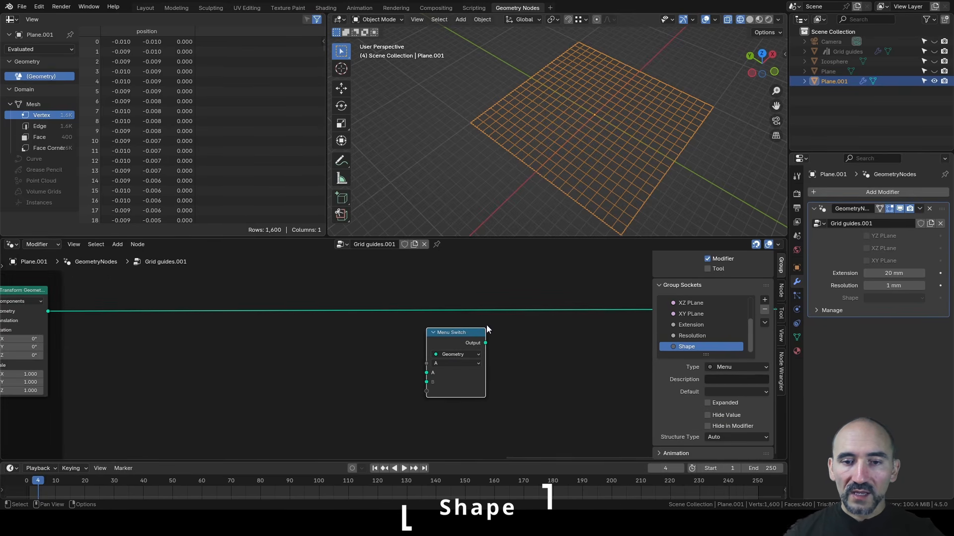
- Rename the Menu Switch node's items A and B to Cube and Sphere
{"action": "left_click", "coordinate": [780, 291]}
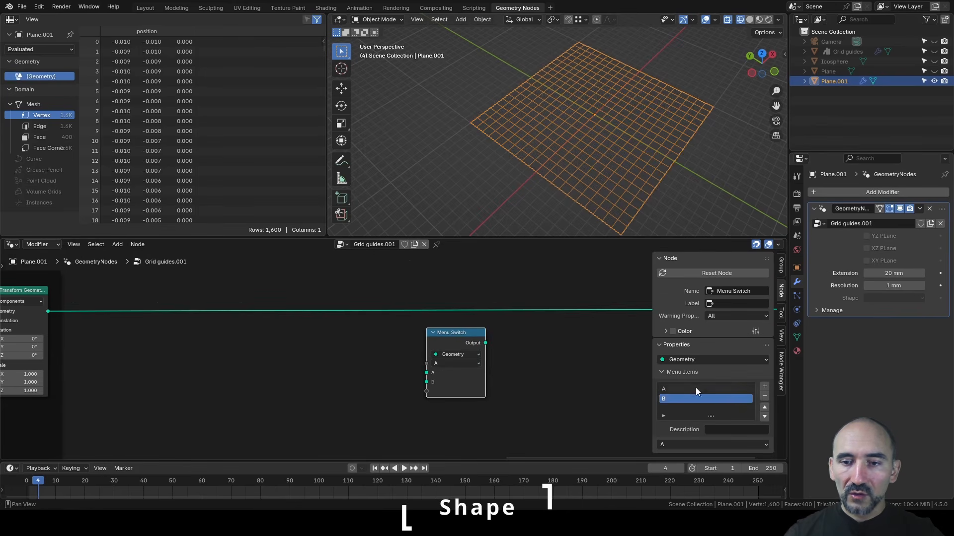
{"action": "double_click", "coordinate": [676, 388]}
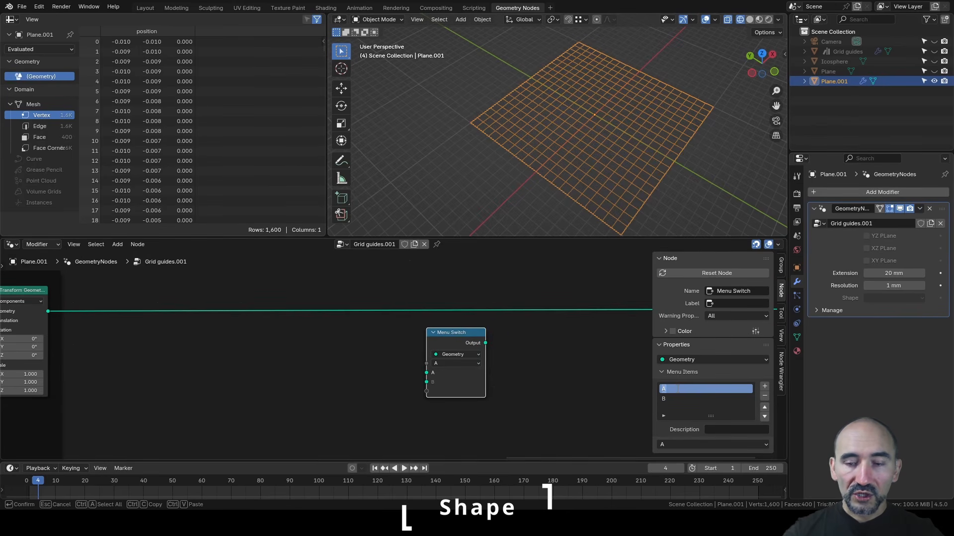
{"action": "type", "text": "Cube"}
{"action": "key", "text": "Return"}
{"action": "double_click", "coordinate": [671, 398]}
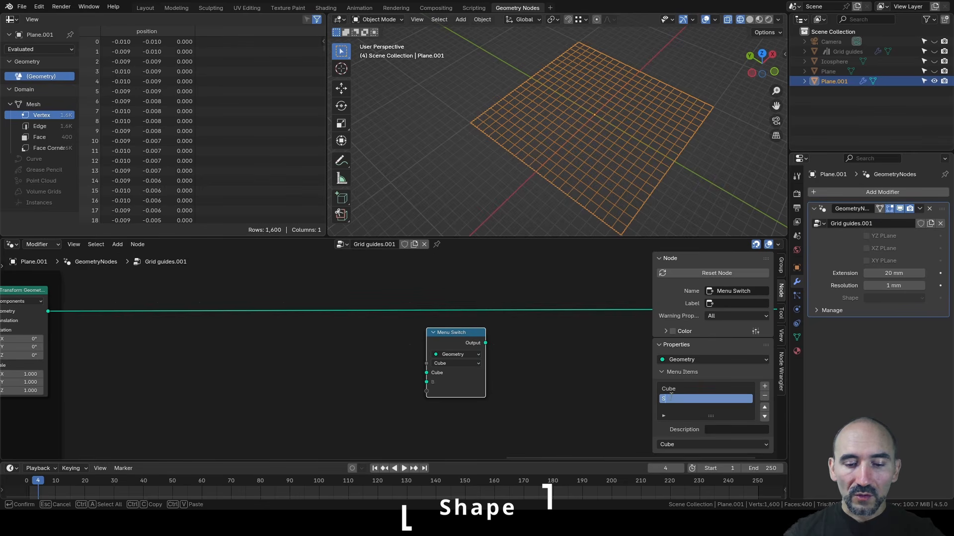
{"action": "type", "text": "Sphere"}
{"action": "key", "text": "Return"}
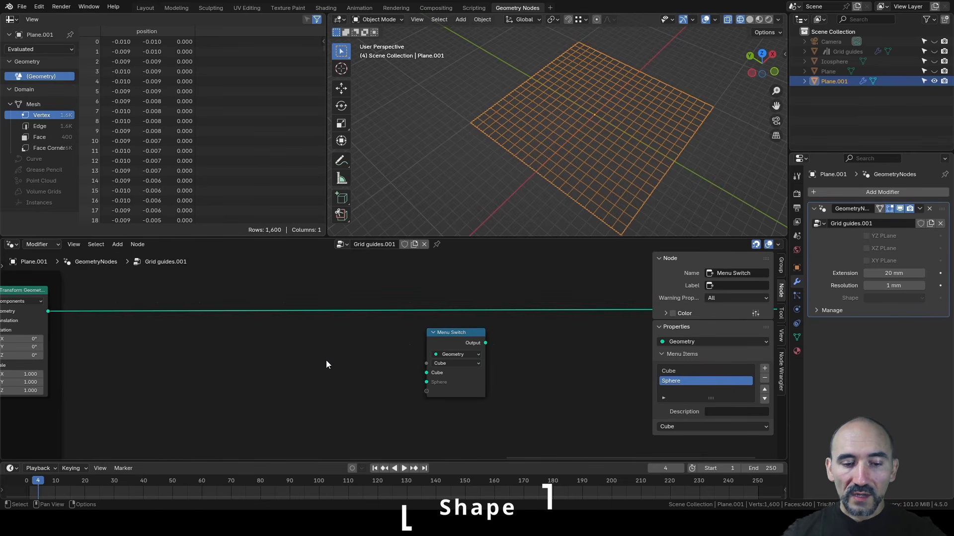
- Add a Group Input node beside the Menu Switch and connect its Shape output to the Menu input
{"action": "key", "text": "shift+a"}
{"action": "type", "text": "group inp"}
{"action": "key", "text": "Return"}
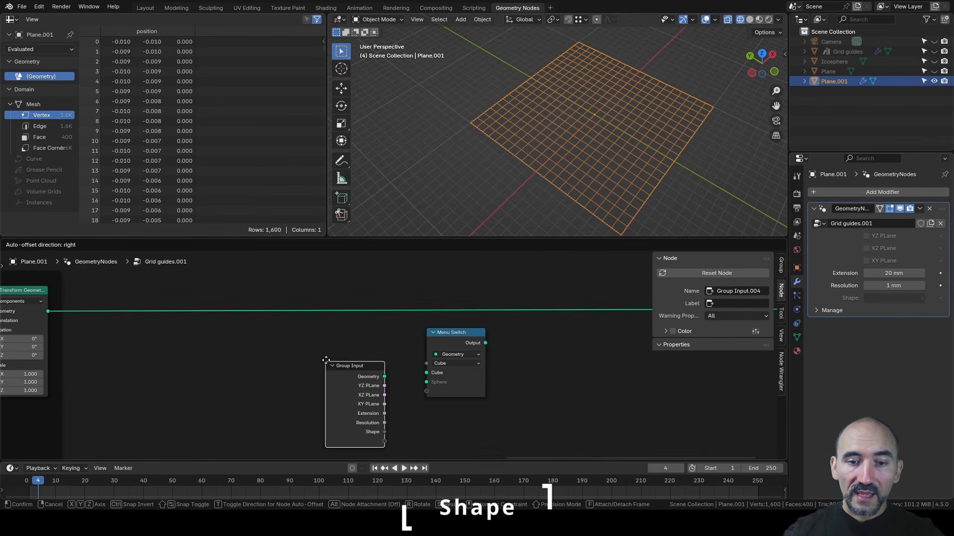
{"action": "left_click", "coordinate": [310, 343]}
{"action": "scroll", "coordinate": [341, 395], "scroll_direction": "up", "scroll_amount": 1}
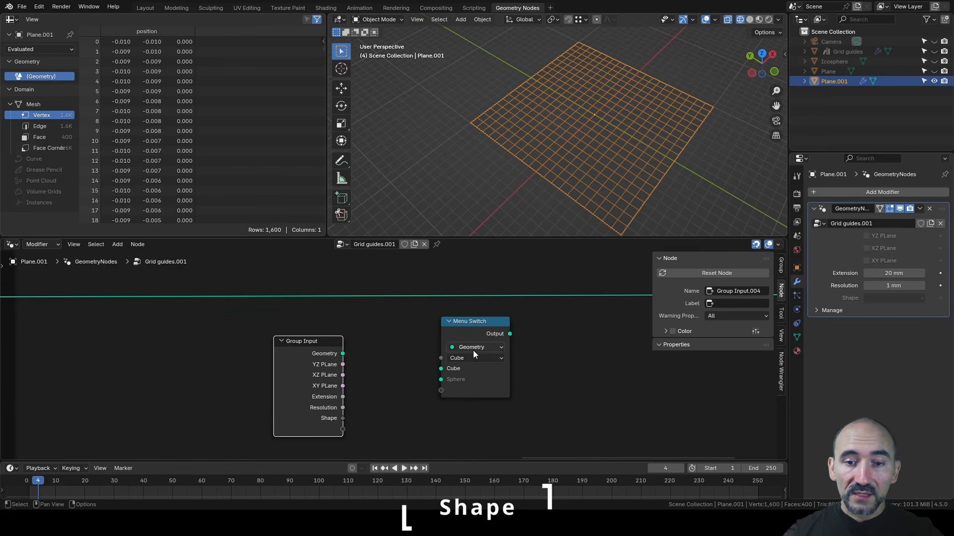
{"action": "left_click_drag", "start_coordinate": [440, 360], "coordinate": [343, 419]}
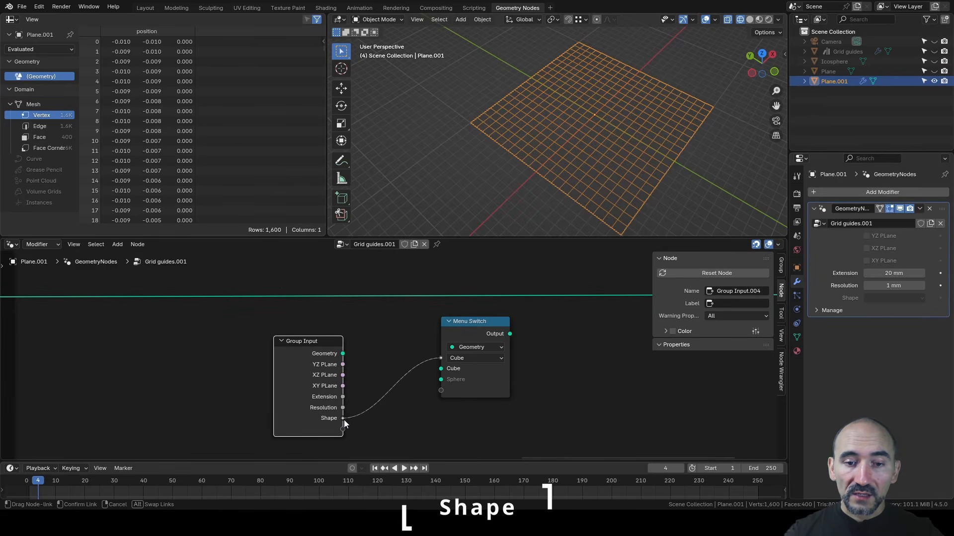
- Set the Shape group socket's default to Cube and its structure type to Single
{"action": "left_click", "coordinate": [781, 266]}
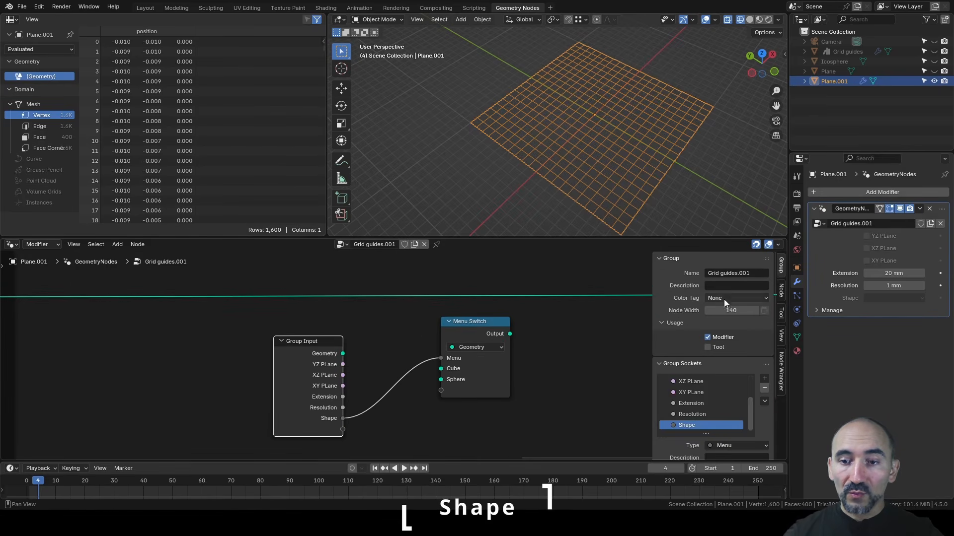
{"action": "scroll", "coordinate": [695, 318], "scroll_direction": "down", "scroll_amount": 2}
{"action": "left_click", "coordinate": [732, 392]}
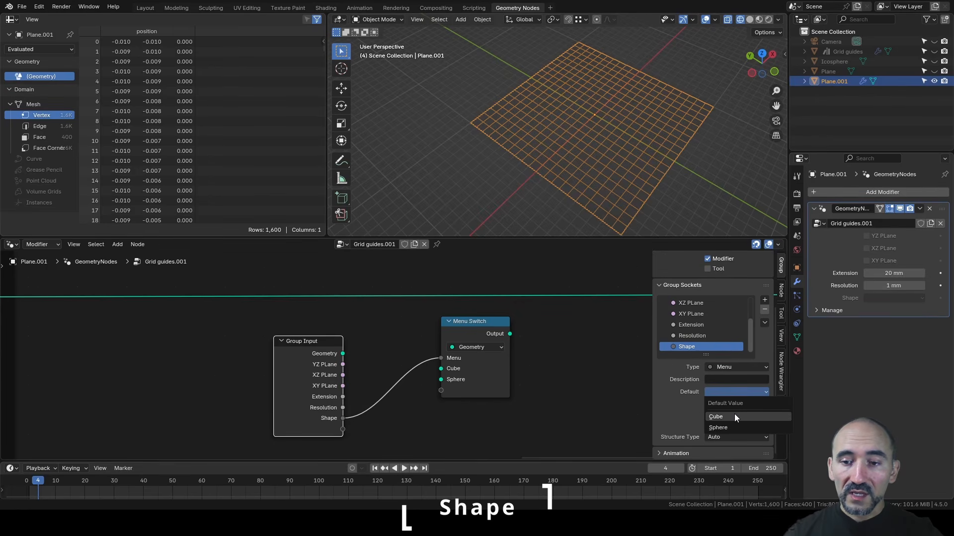
{"action": "left_click", "coordinate": [734, 415]}
{"action": "left_click", "coordinate": [721, 438]}
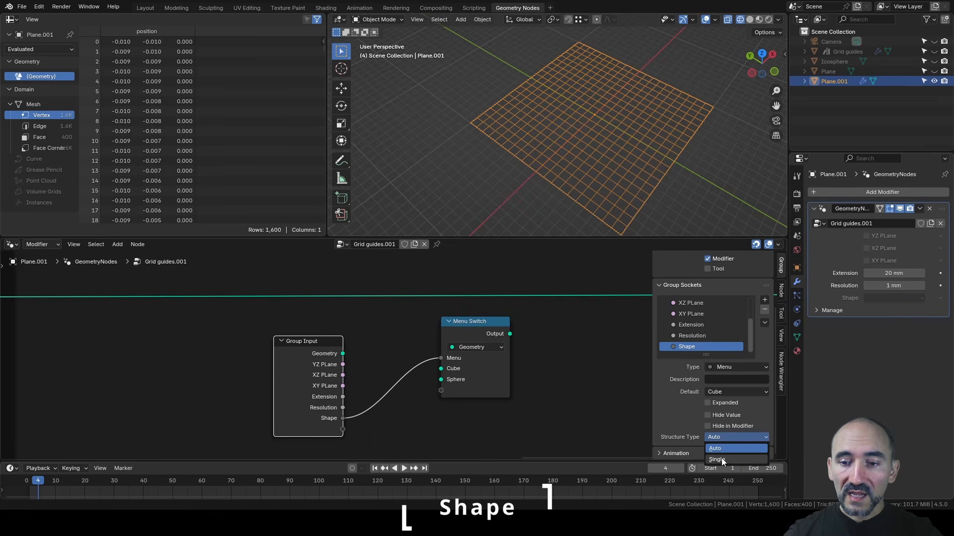
{"action": "left_click", "coordinate": [722, 458]}
- Choose Cube as the modifier's Shape and enable the Expanded option for the Shape group socket
{"action": "left_click", "coordinate": [879, 298]}
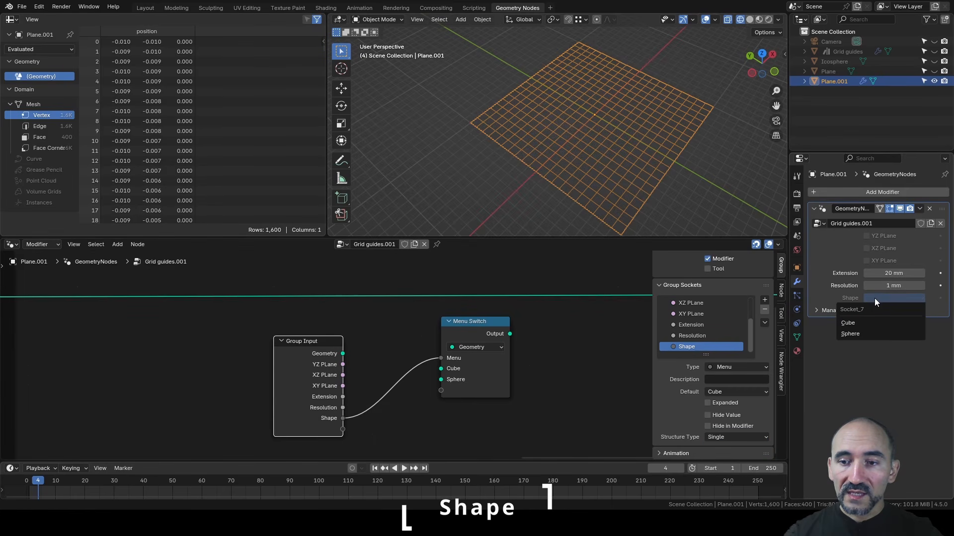
{"action": "left_click", "coordinate": [849, 323]}
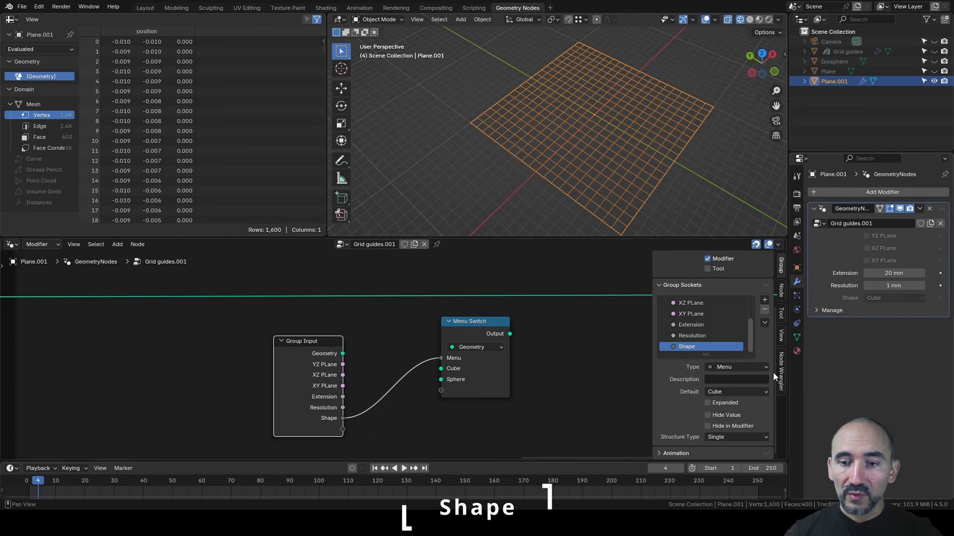
{"action": "left_click", "coordinate": [708, 404]}
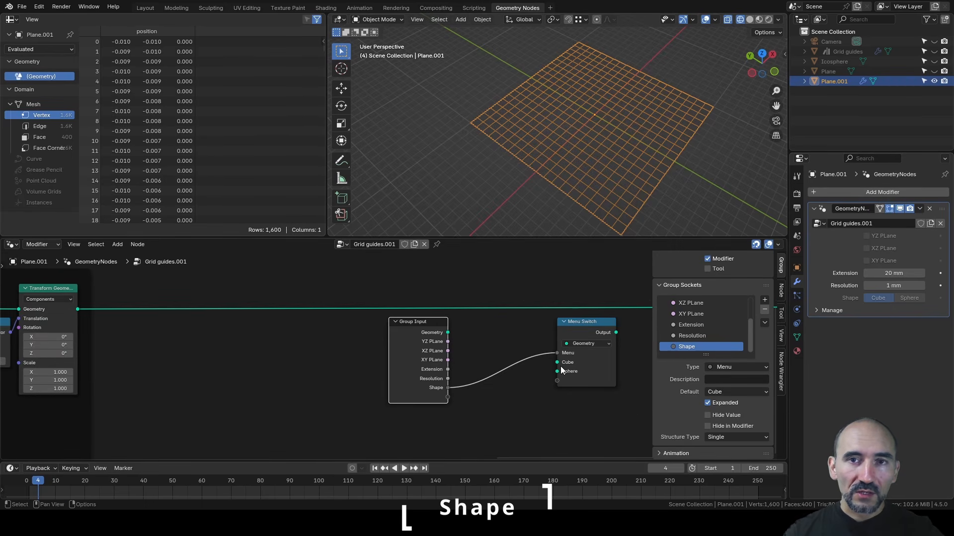
- Route the grid geometry via a reroute and the Menu Switch's Cube input to the Group Output, and test both Shape options
{"action": "right_click_drag", "start_coordinate": [511, 293], "coordinate": [513, 327], "text": "shift"}
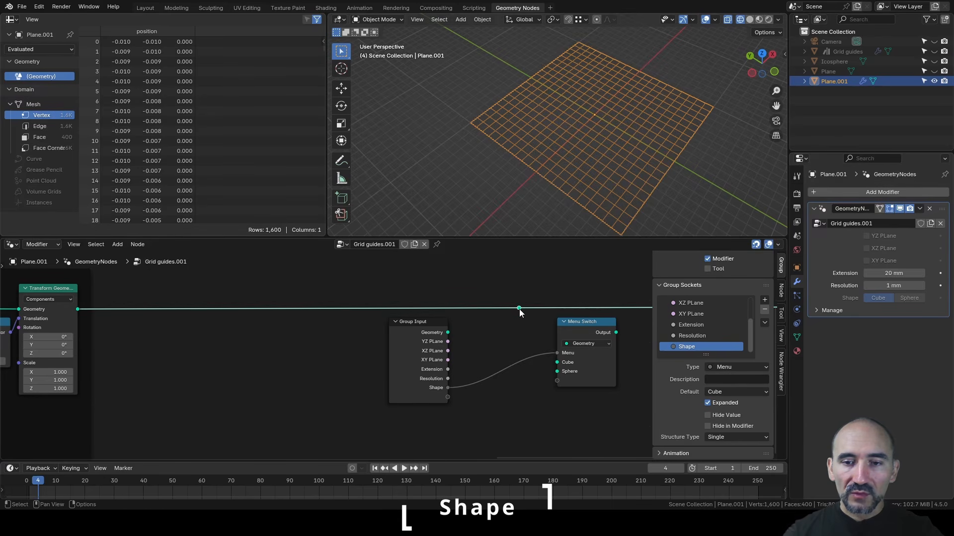
{"action": "left_click_drag", "start_coordinate": [519, 308], "coordinate": [557, 362]}
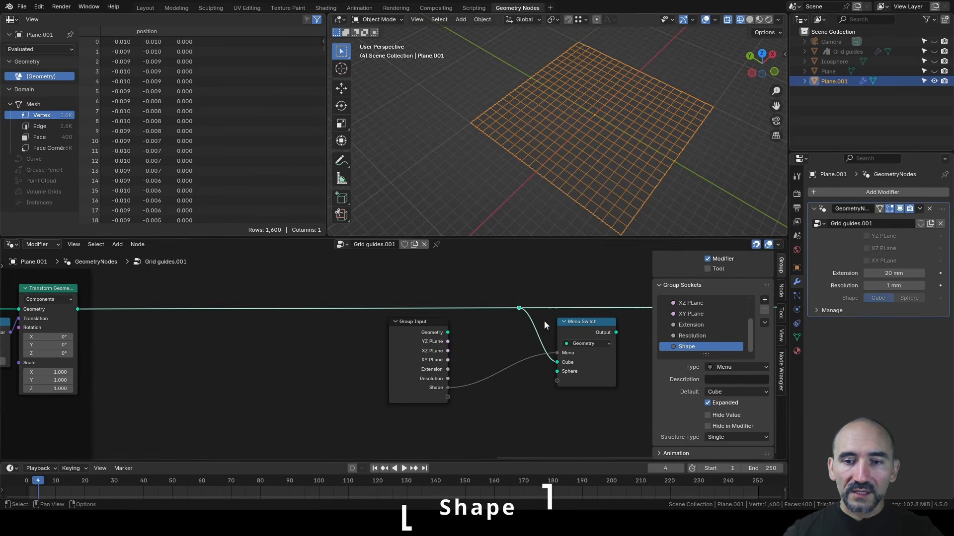
{"action": "middle_click_drag", "start_coordinate": [570, 366], "coordinate": [278, 371]}
{"action": "left_click_drag", "start_coordinate": [297, 358], "coordinate": [521, 334]}
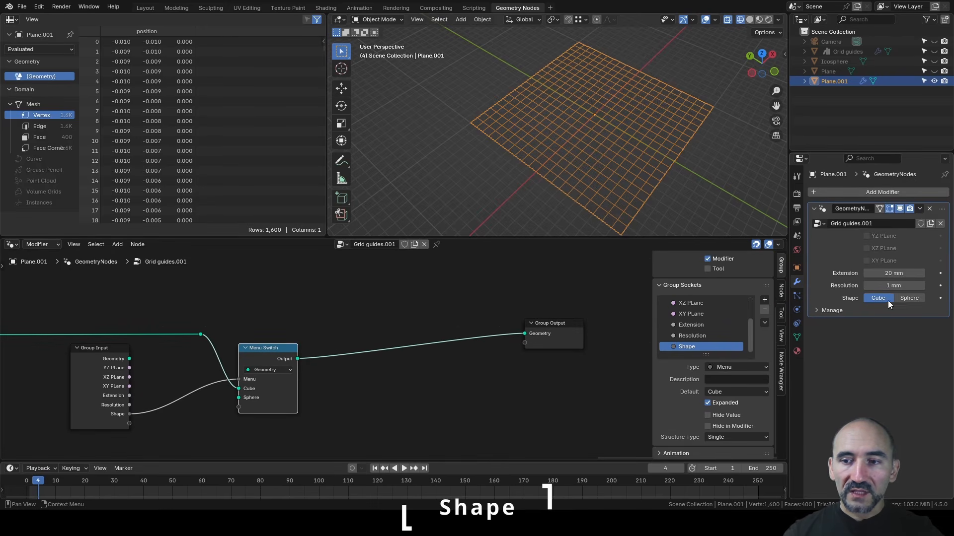
{"action": "left_click", "coordinate": [909, 298]}
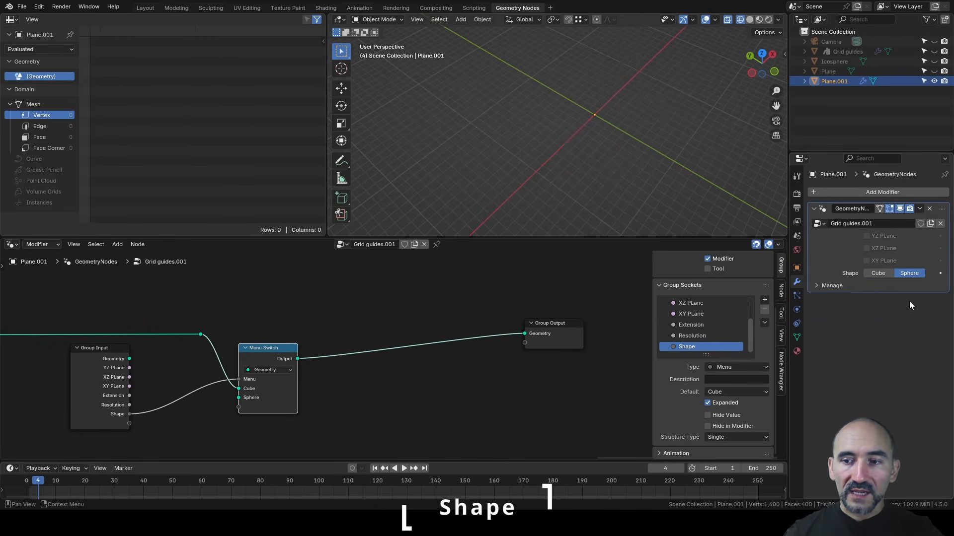
{"action": "left_click", "coordinate": [881, 275]}
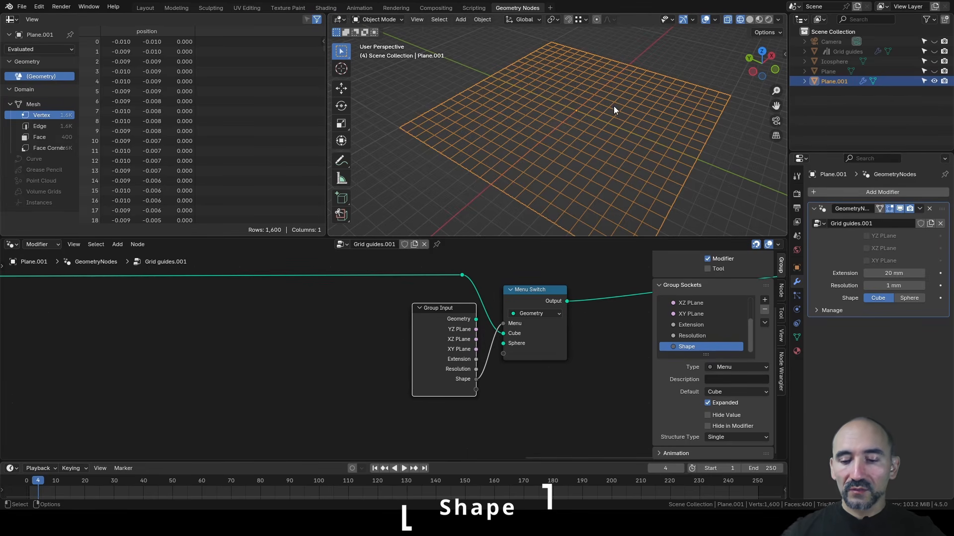
- In top view, annotate a circle inscribed in the grid, with small crosses outside it at the upper-right corner and a mark at the centre
{"action": "key", "text": "KP_7"}
{"action": "mouse_move", "coordinate": [613, 105]}
{"action": "middle_mouse_down", "text": "shift"}
{"action": "mouse_move", "coordinate": [594, 142]}
{"action": "mouse_move", "coordinate": [492, 186]}
{"action": "mouse_move", "coordinate": [528, 145]}
{"action": "middle_mouse_up", "text": "shift"}
{"action": "scroll", "coordinate": [528, 145], "scroll_direction": "down", "scroll_amount": 1}
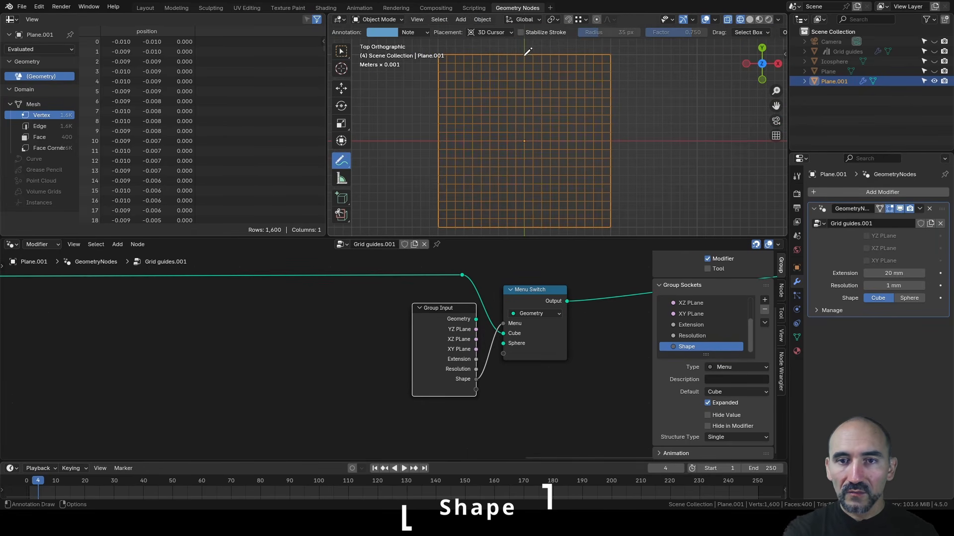
{"action": "mouse_move", "coordinate": [525, 56]}
{"action": "left_mouse_down"}
{"action": "mouse_move", "coordinate": [582, 80]}
{"action": "mouse_move", "coordinate": [607, 108]}
{"action": "mouse_move", "coordinate": [610, 143]}
{"action": "mouse_move", "coordinate": [463, 80]}
{"action": "mouse_move", "coordinate": [434, 142]}
{"action": "mouse_move", "coordinate": [447, 174]}
{"action": "mouse_move", "coordinate": [495, 213]}
{"action": "mouse_move", "coordinate": [610, 142]}
{"action": "left_mouse_up"}
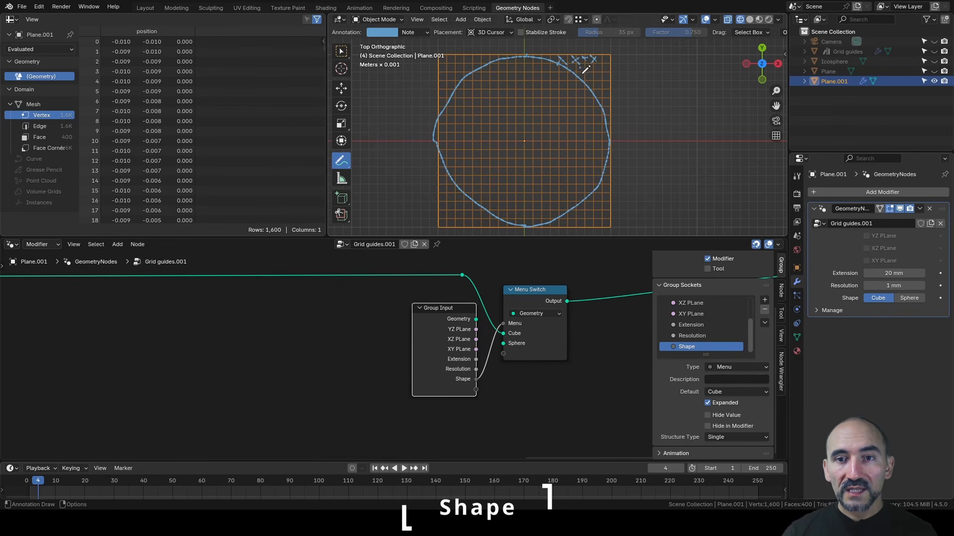
{"action": "left_click_drag", "start_coordinate": [524, 141], "coordinate": [525, 142]}
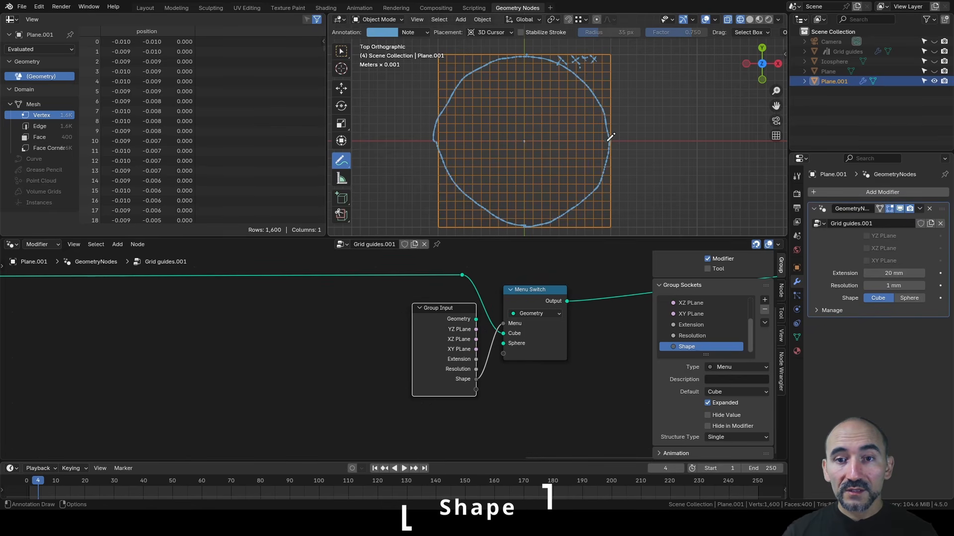
- Annotate a line spanning the grid's width above it with a tick at its middle, and mark the grid's centre
{"action": "left_click_drag", "start_coordinate": [610, 48], "coordinate": [435, 47]}
{"action": "left_click_drag", "start_coordinate": [524, 43], "coordinate": [525, 49]}
{"action": "left_click", "coordinate": [524, 141]}
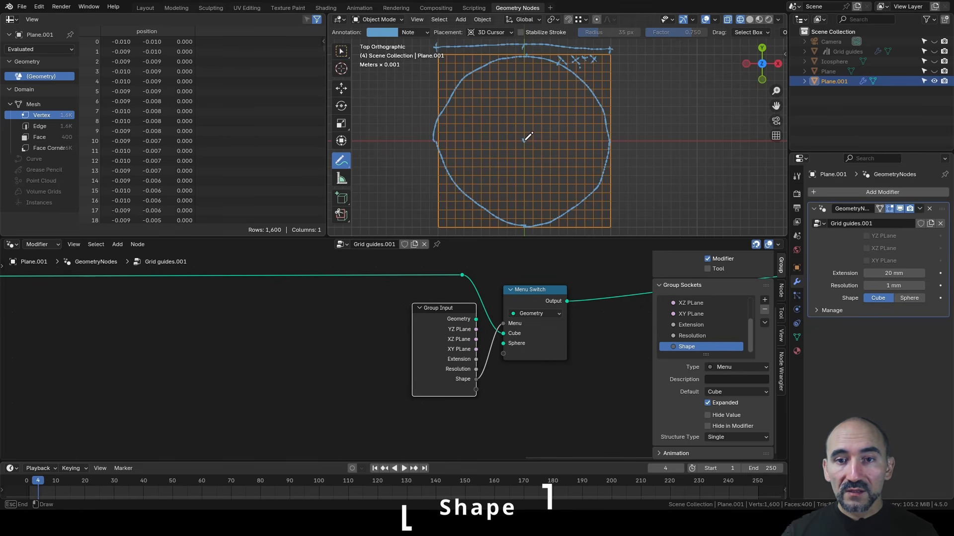
{"action": "left_click_drag", "start_coordinate": [610, 140], "coordinate": [611, 139]}
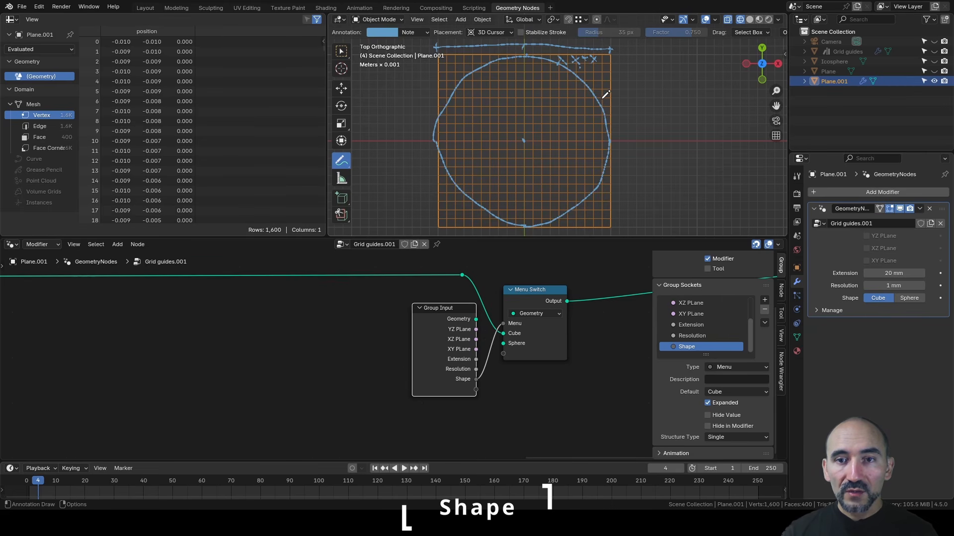
- Annotate a radius line between the grid's centre and the circle's upper-right edge, with a tick at each end
{"action": "mouse_move", "coordinate": [600, 98]}
{"action": "left_mouse_down"}
{"action": "mouse_move", "coordinate": [570, 104]}
{"action": "mouse_move", "coordinate": [519, 139]}
{"action": "left_mouse_up"}
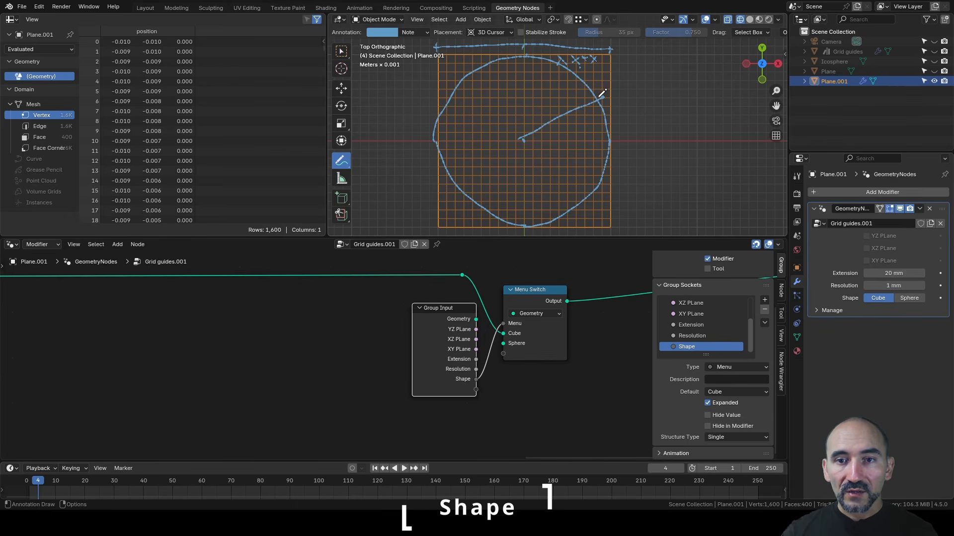
{"action": "left_click_drag", "start_coordinate": [597, 93], "coordinate": [598, 106]}
{"action": "left_click_drag", "start_coordinate": [523, 128], "coordinate": [523, 143]}
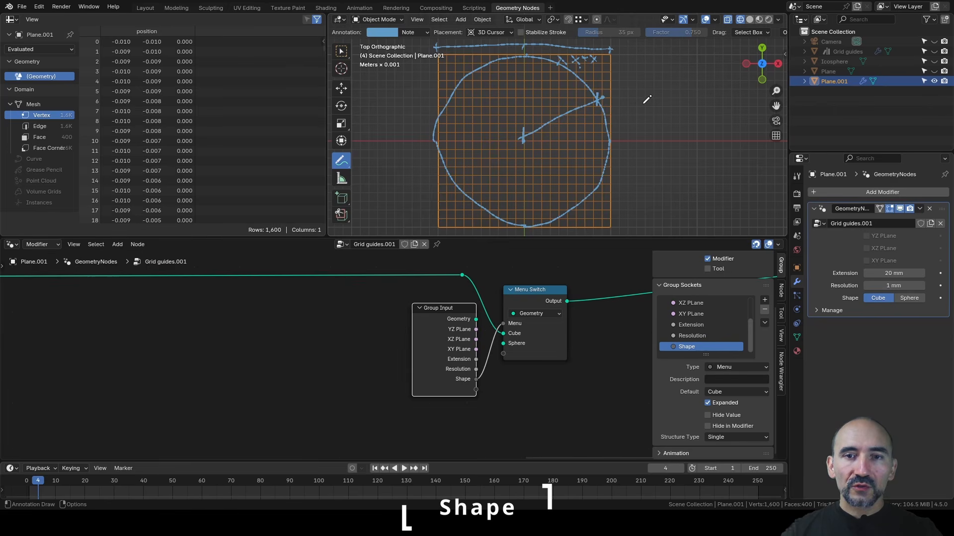
- Add a Position node below the geometry link, just after the frame containing Transform Geometry
{"action": "scroll", "coordinate": [341, 314], "scroll_direction": "down", "scroll_amount": 4}
{"action": "middle_click_drag", "start_coordinate": [335, 316], "coordinate": [401, 326]}
{"action": "scroll", "coordinate": [369, 329], "scroll_direction": "up", "scroll_amount": 2}
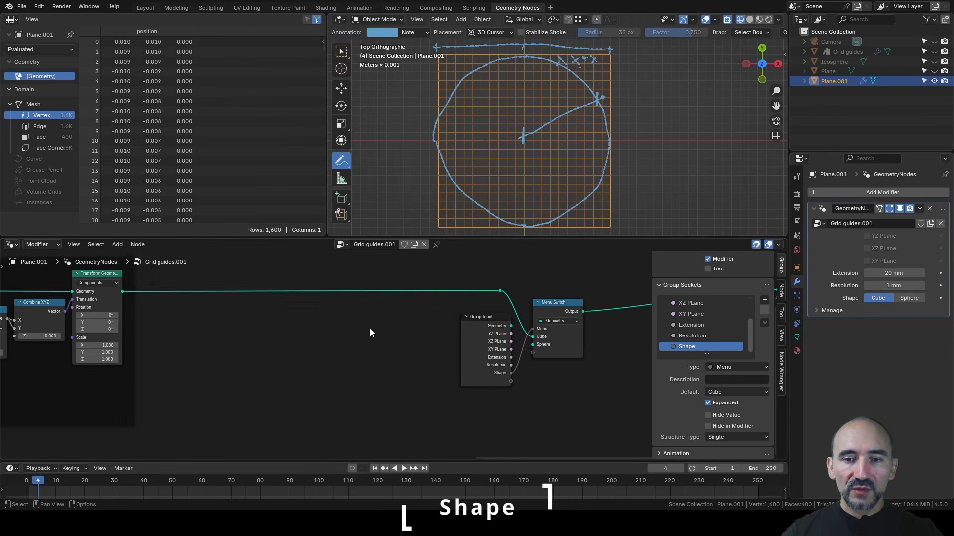
{"action": "key", "text": "F3"}
{"action": "type", "text": "position"}
{"action": "key", "text": "Return"}
{"action": "left_click", "coordinate": [182, 352]}
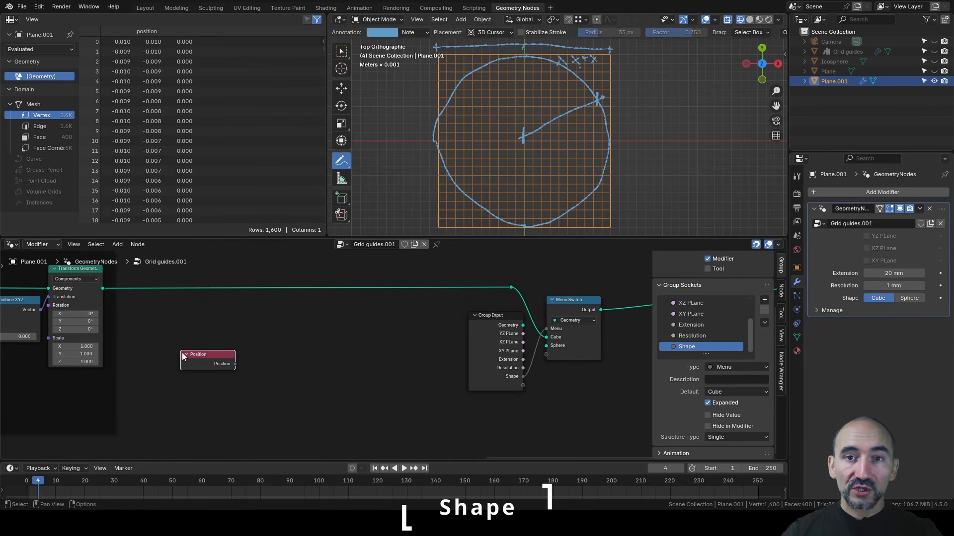
- Insert a Delete Geometry node on the geometry link before the reroute and set its domain to Face
{"action": "key", "text": "F3"}
{"action": "type", "text": "delete"}
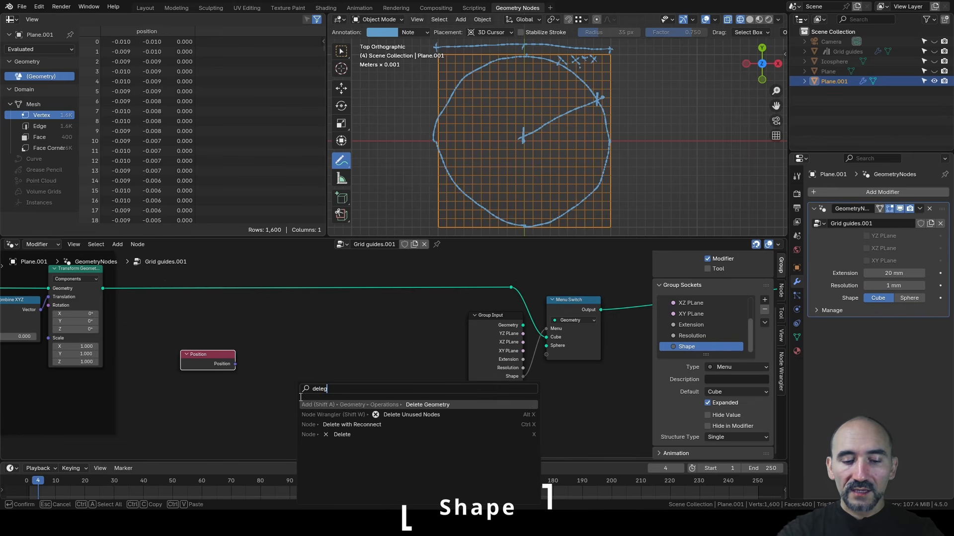
{"action": "key", "text": "Down"}
{"action": "key", "text": "Return"}
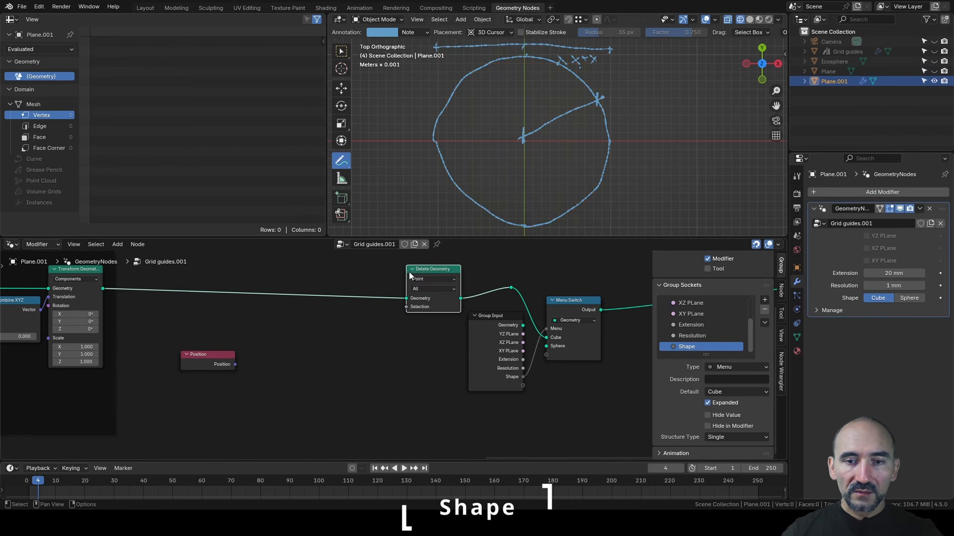
{"action": "left_click", "coordinate": [410, 272]}
{"action": "left_click", "coordinate": [423, 289]}
{"action": "left_click", "coordinate": [425, 278]}
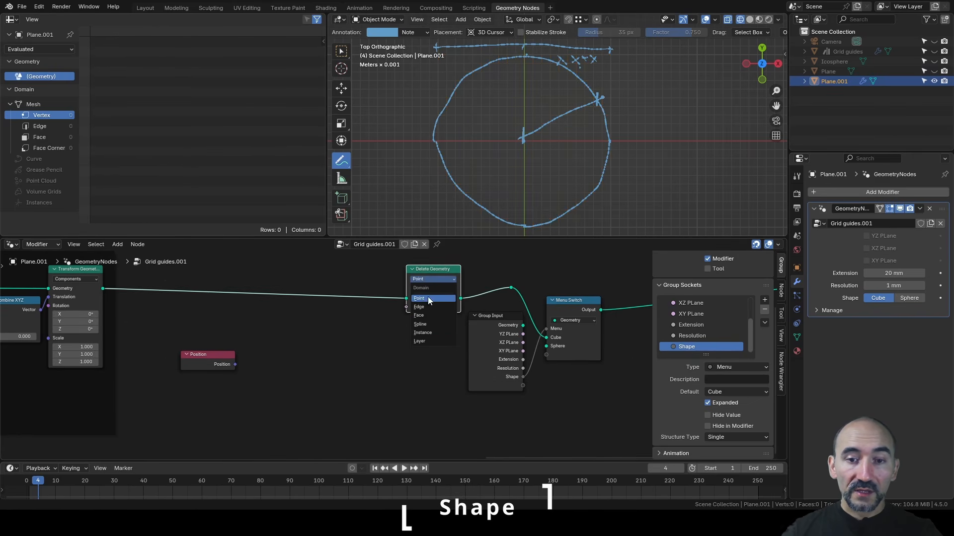
{"action": "left_click", "coordinate": [435, 316]}
- Move the Position node closer to the Transform Geometry frame and mute the Delete Geometry node
{"action": "left_click_drag", "start_coordinate": [212, 369], "coordinate": [180, 346]}
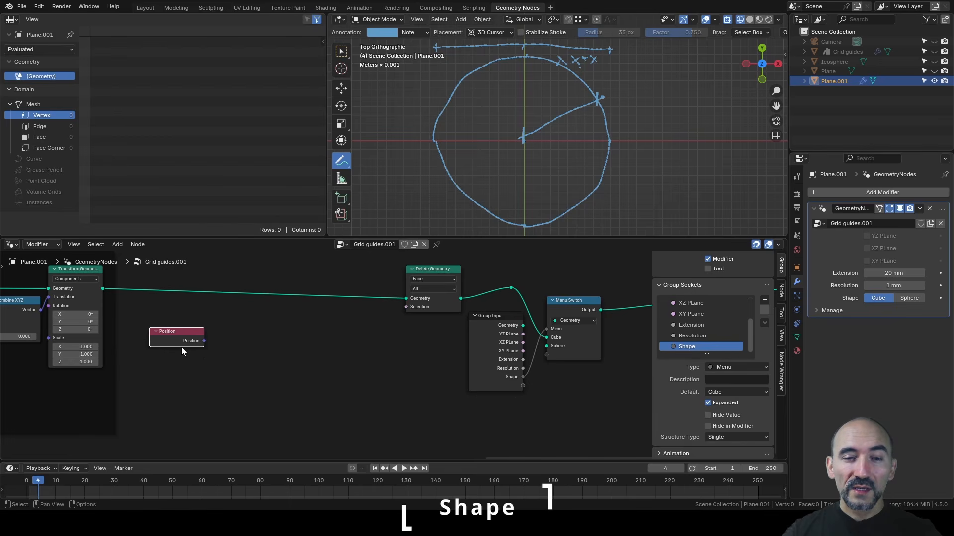
{"action": "mouse_move", "coordinate": [195, 341]}
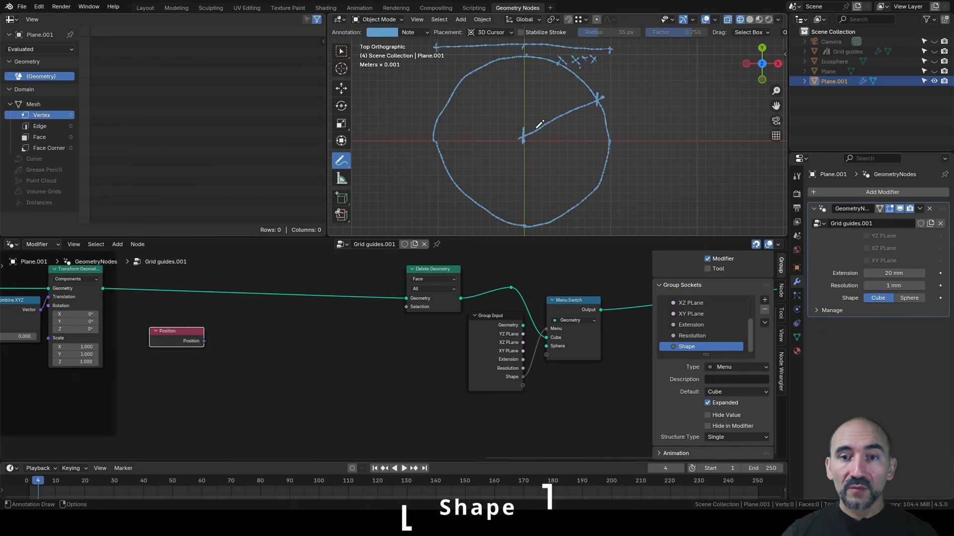
{"action": "left_click", "coordinate": [440, 269]}
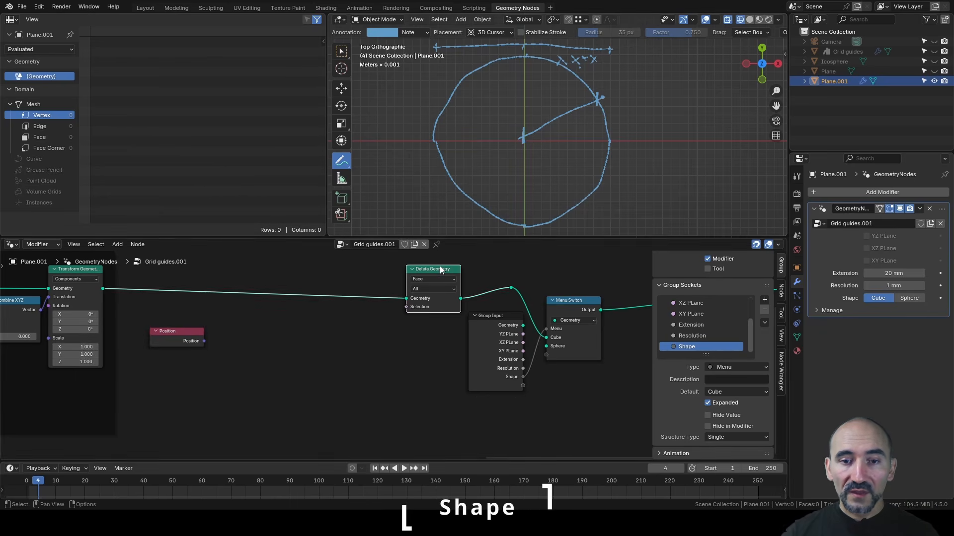
{"action": "key", "text": "m"}
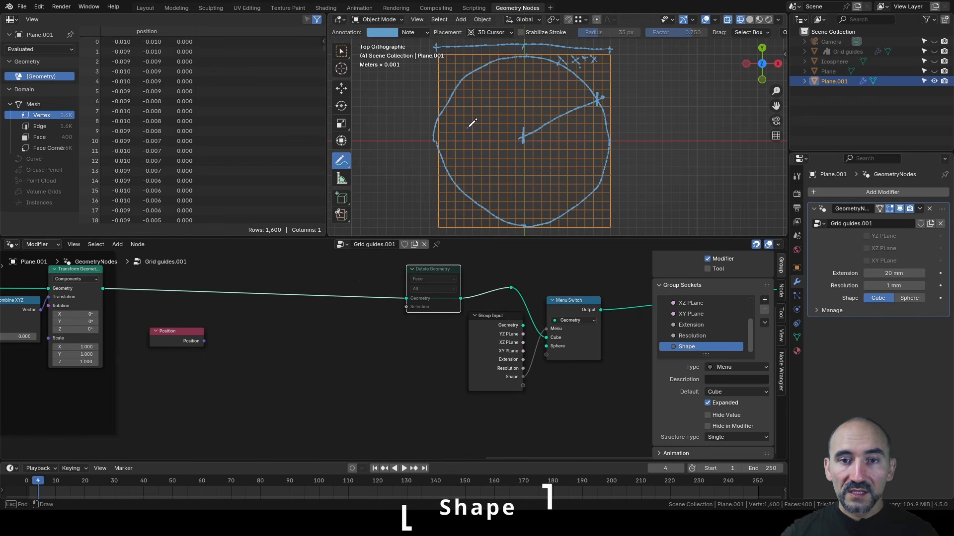
- Use Annotate Line to draw an arrow between the grid's centre and a point inside the circle's left half
{"action": "left_click_drag", "start_coordinate": [342, 161], "coordinate": [378, 171]}
{"action": "left_click_drag", "start_coordinate": [467, 129], "coordinate": [524, 139]}
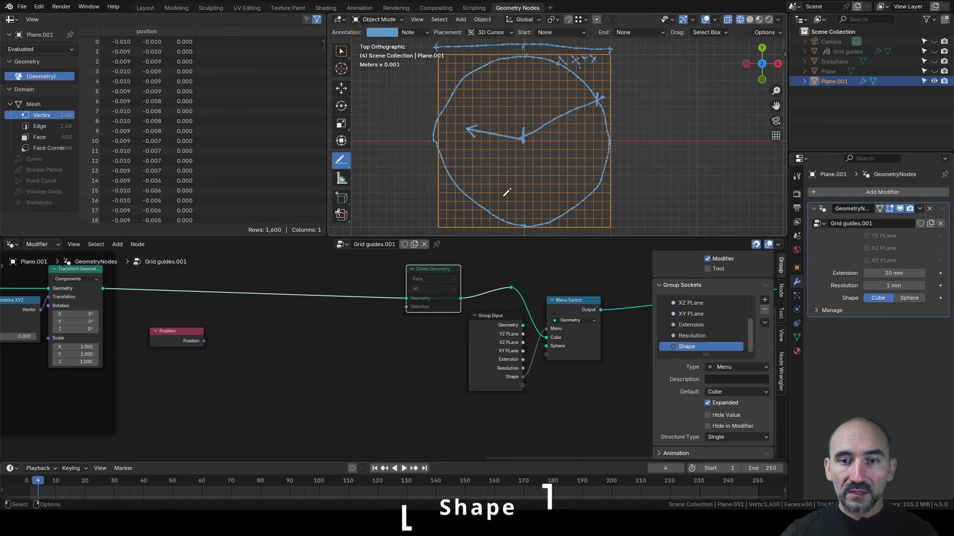
- Annotate two more arrows from the grid's centre, one towards the circle's lower edge and one towards the grid's upper-left corner
{"action": "left_click_drag", "start_coordinate": [515, 209], "coordinate": [523, 139]}
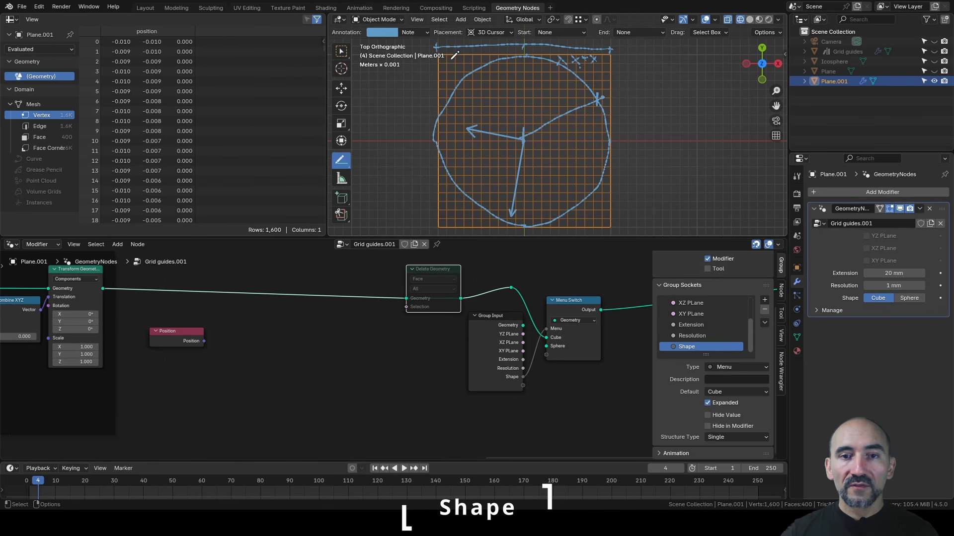
{"action": "left_click_drag", "start_coordinate": [451, 59], "coordinate": [517, 126]}
{"action": "mouse_move", "coordinate": [450, 60]}
{"action": "left_mouse_down"}
{"action": "mouse_move", "coordinate": [452, 70]}
{"action": "mouse_move", "coordinate": [462, 65]}
{"action": "left_mouse_up"}
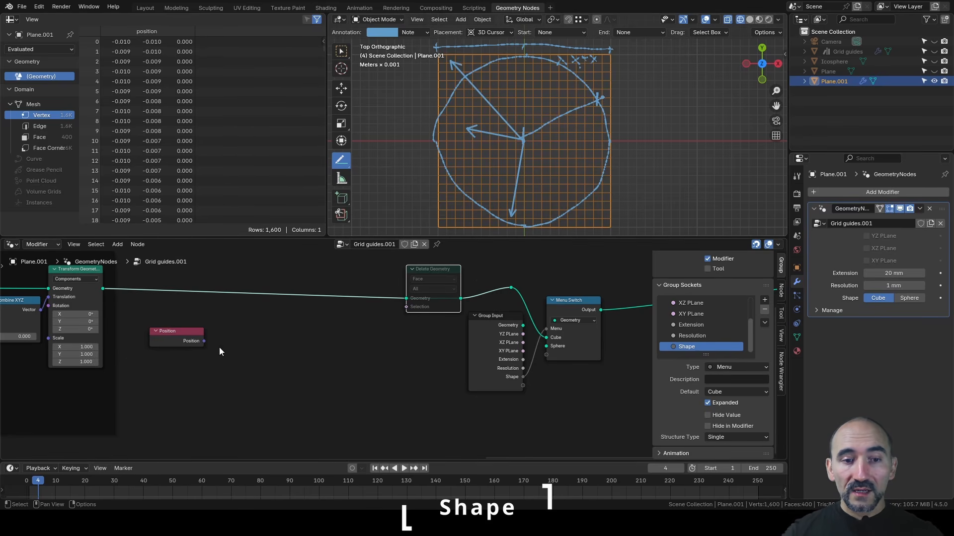
- Feed the Position output into a Vector Math Length node and pass its value to input A of a Greater Than comparison
{"action": "left_click_drag", "start_coordinate": [206, 342], "coordinate": [228, 347]}
{"action": "type", "text": "length"}
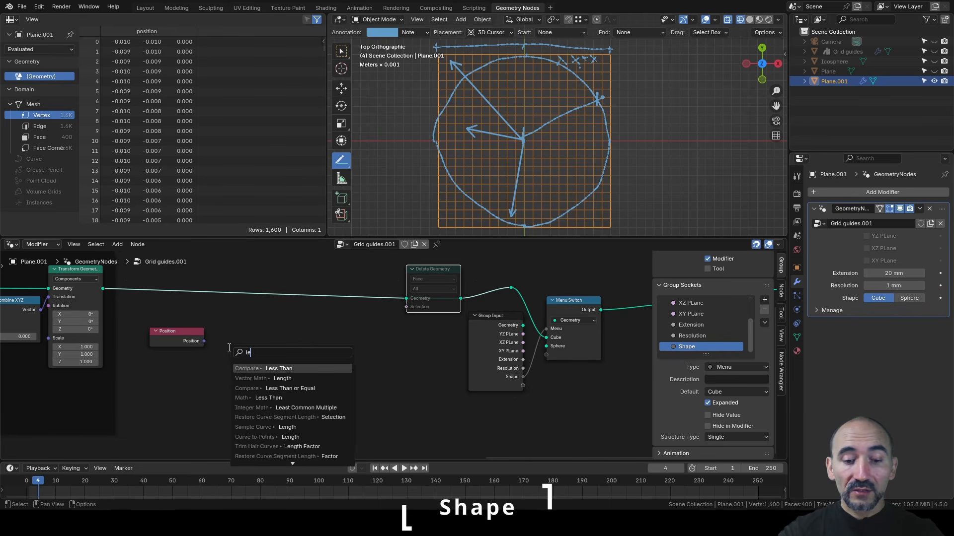
{"action": "key", "text": "Return"}
{"action": "left_click", "coordinate": [219, 336]}
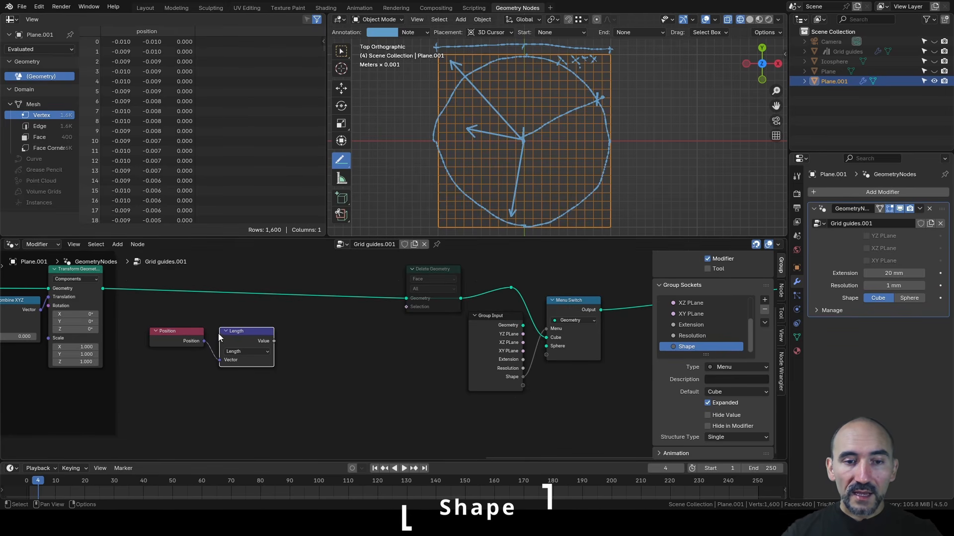
{"action": "left_click_drag", "start_coordinate": [272, 342], "coordinate": [295, 346]}
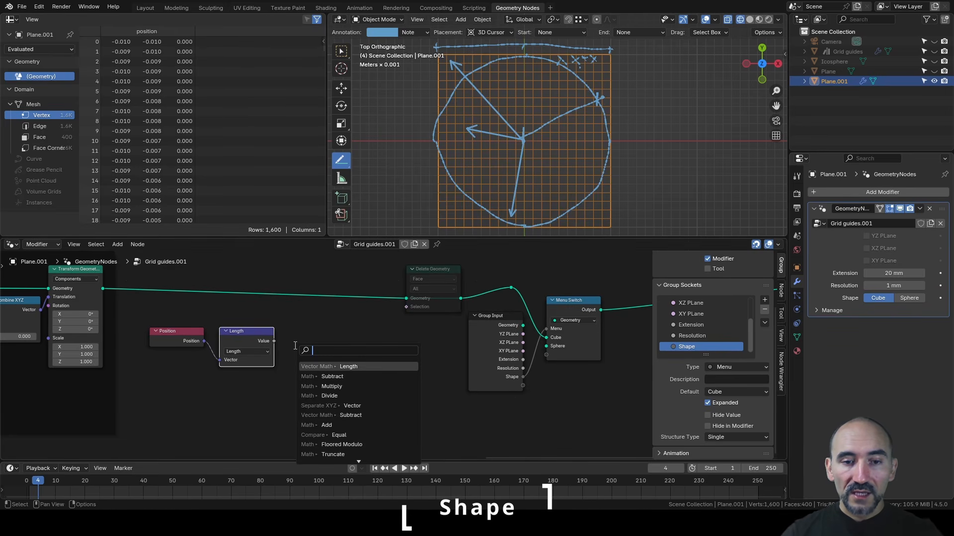
{"action": "type", "text": "greater"}
{"action": "key", "text": "Return"}
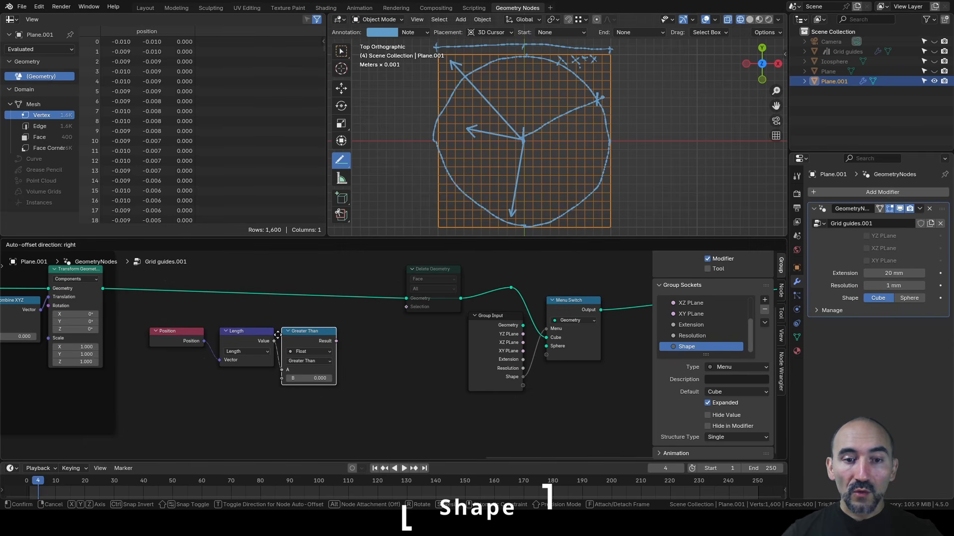
{"action": "left_click", "coordinate": [277, 335]}
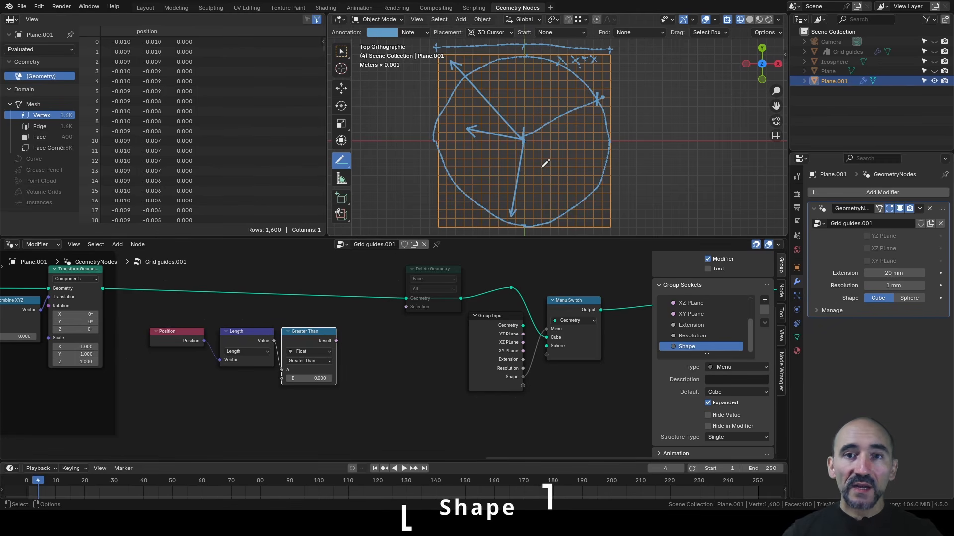
- Add a Bounding Box node below Position and feed it the Transform Geometry output
{"action": "middle_click_drag", "start_coordinate": [228, 377], "coordinate": [290, 399]}
{"action": "key", "text": "F3"}
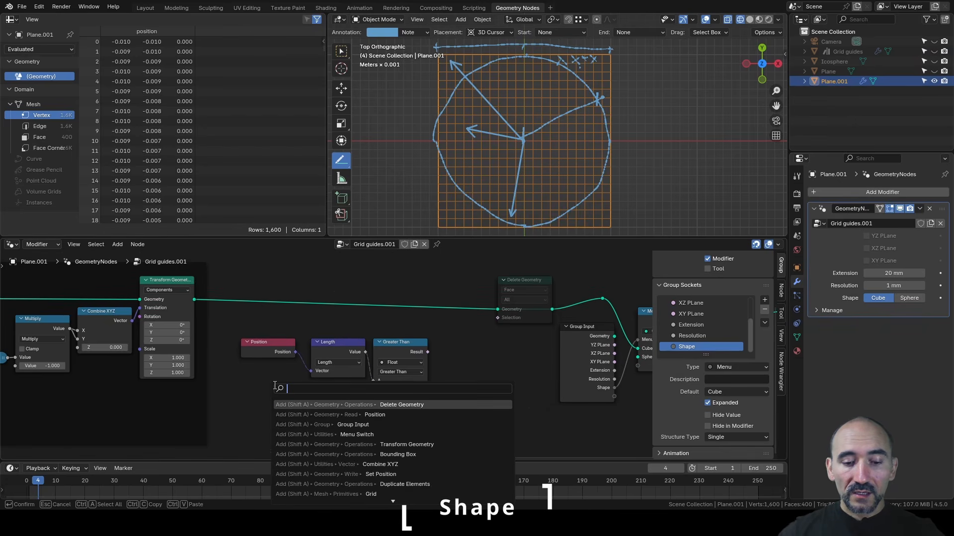
{"action": "type", "text": "bounding"}
{"action": "key", "text": "Return"}
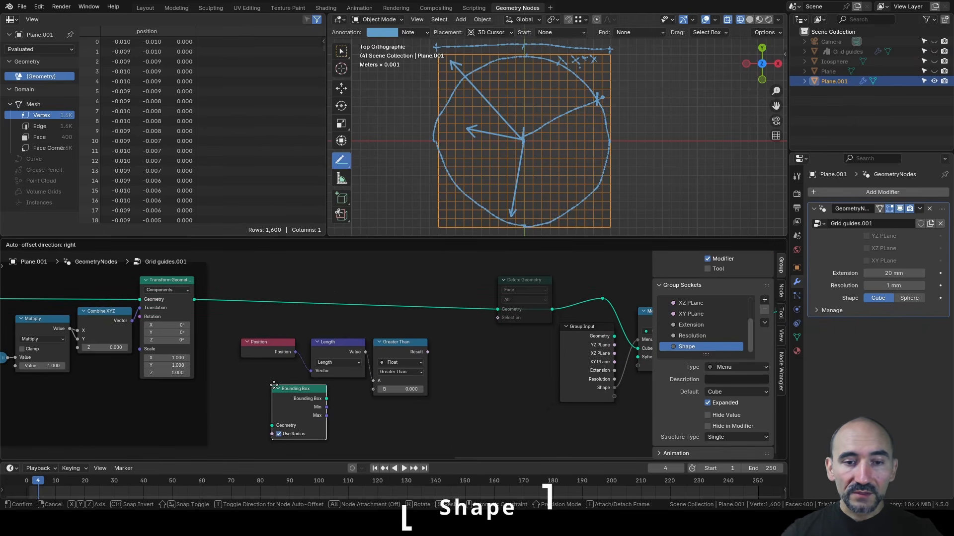
{"action": "left_click", "coordinate": [235, 369]}
{"action": "left_click_drag", "start_coordinate": [194, 299], "coordinate": [233, 410]}
- Add a Vector Math Subtract node that subtracts the Bounding Box Min from its Max
{"action": "left_click_drag", "start_coordinate": [288, 400], "coordinate": [301, 391]}
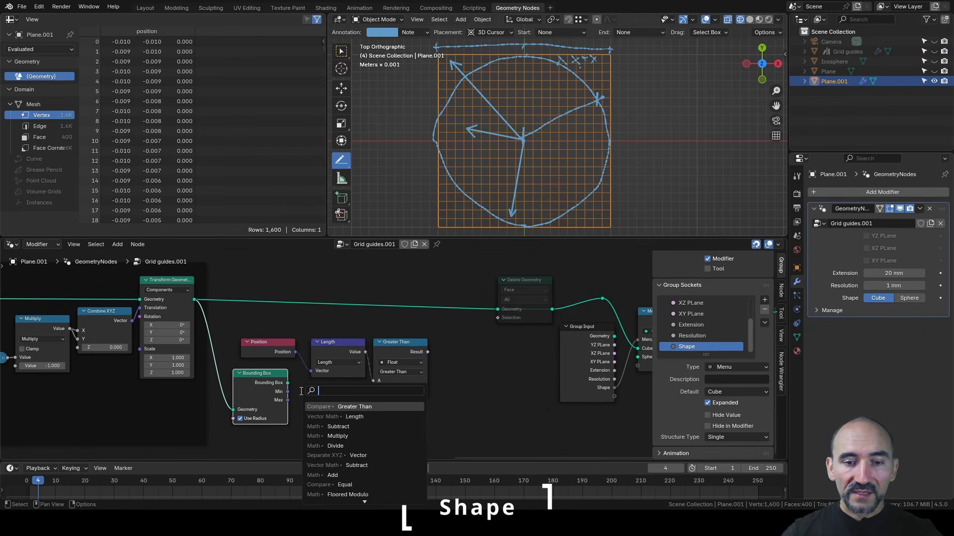
{"action": "type", "text": "sub"}
{"action": "key", "text": "Return"}
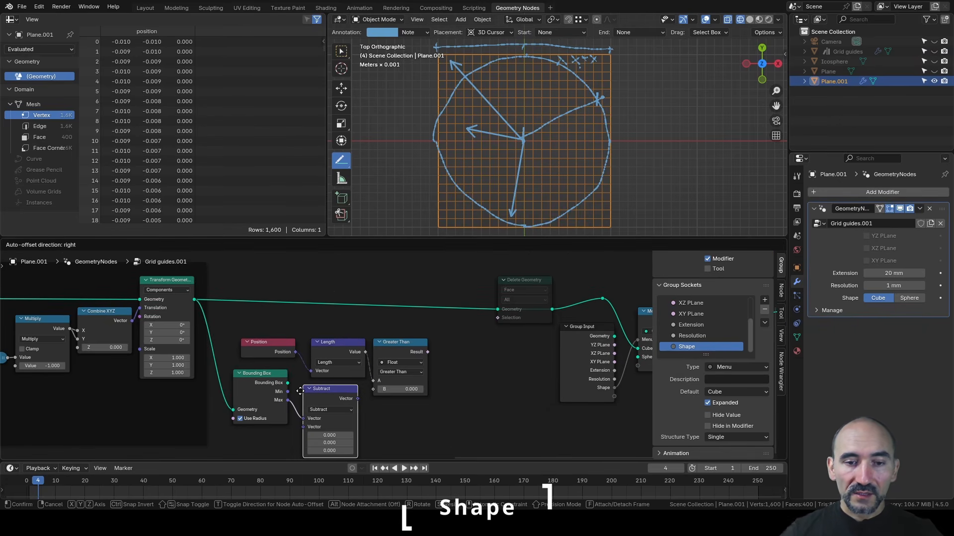
{"action": "left_click", "coordinate": [293, 391]}
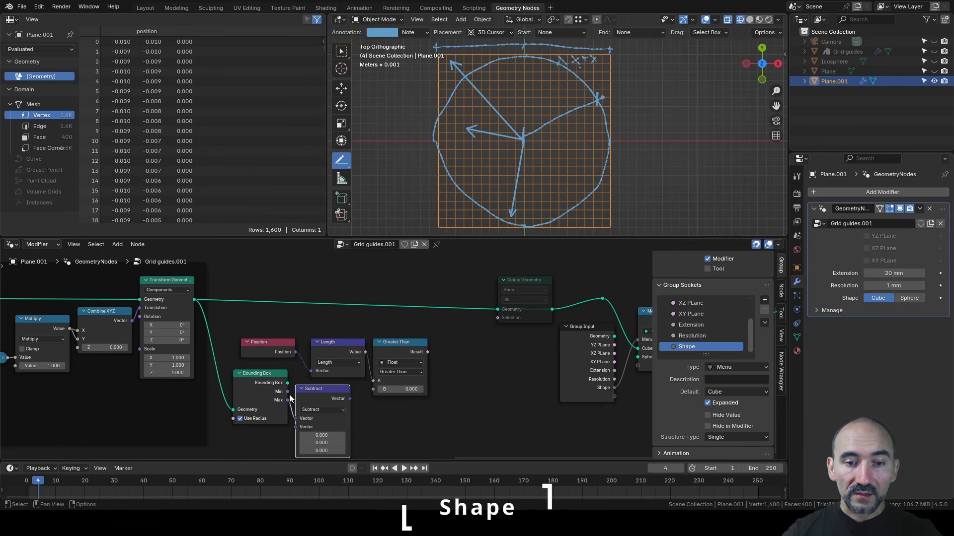
{"action": "left_click_drag", "start_coordinate": [288, 392], "coordinate": [296, 428]}
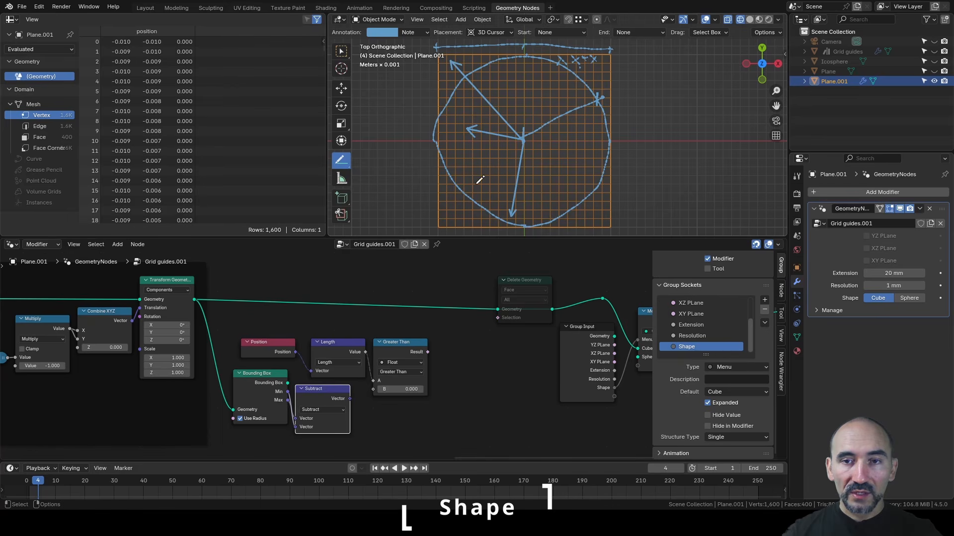
- Split the Subtract result into components with a Separate XYZ node placed beside it
{"action": "left_click_drag", "start_coordinate": [350, 398], "coordinate": [370, 415]}
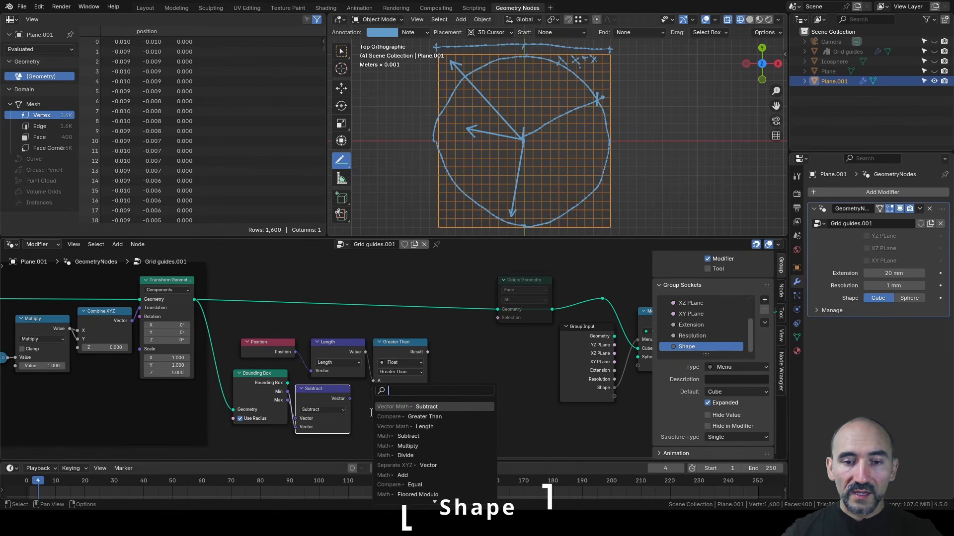
{"action": "type", "text": "sep"}
{"action": "key", "text": "Return"}
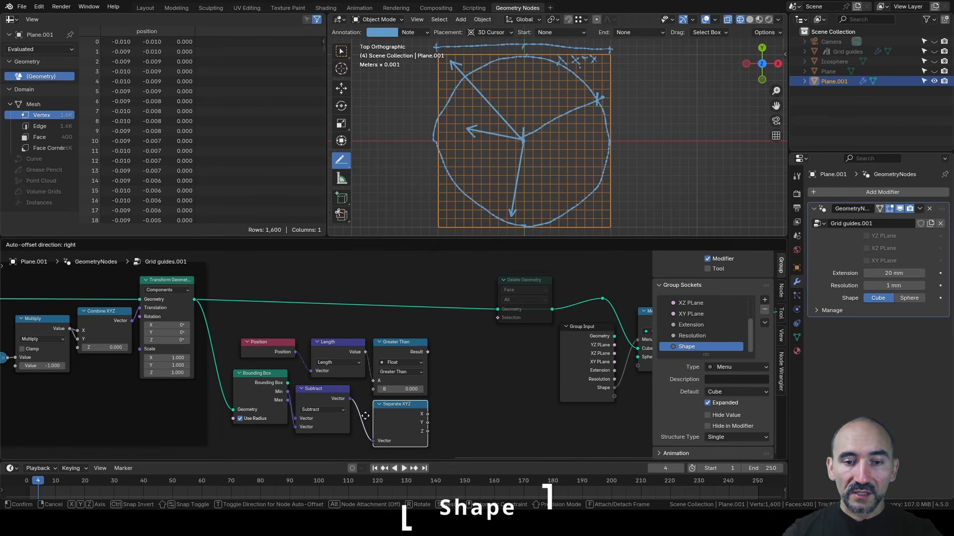
{"action": "left_click", "coordinate": [356, 417]}
- Annotate arrows along the grid's lower and left edges to mark its X and Y extents
{"action": "left_click_drag", "start_coordinate": [438, 230], "coordinate": [613, 230]}
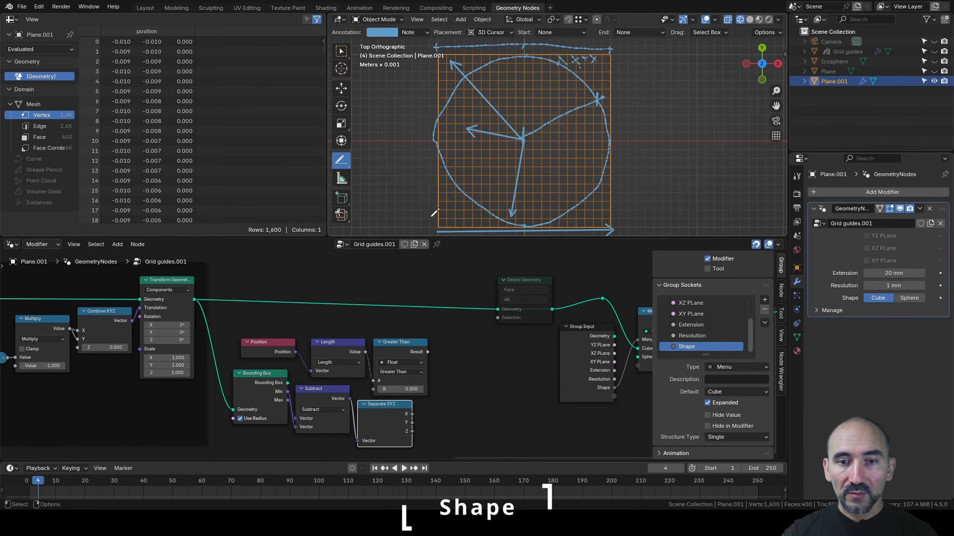
{"action": "left_click_drag", "start_coordinate": [432, 228], "coordinate": [434, 58]}
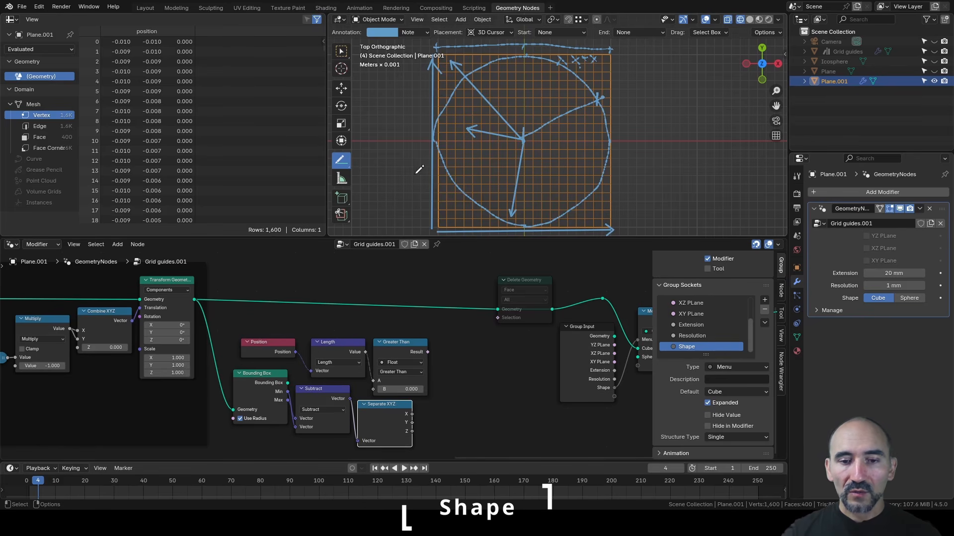
- Add a Math Multiply node with a factor of 0.5 on the X output of Separate XYZ
{"action": "left_click_drag", "start_coordinate": [412, 414], "coordinate": [438, 408]}
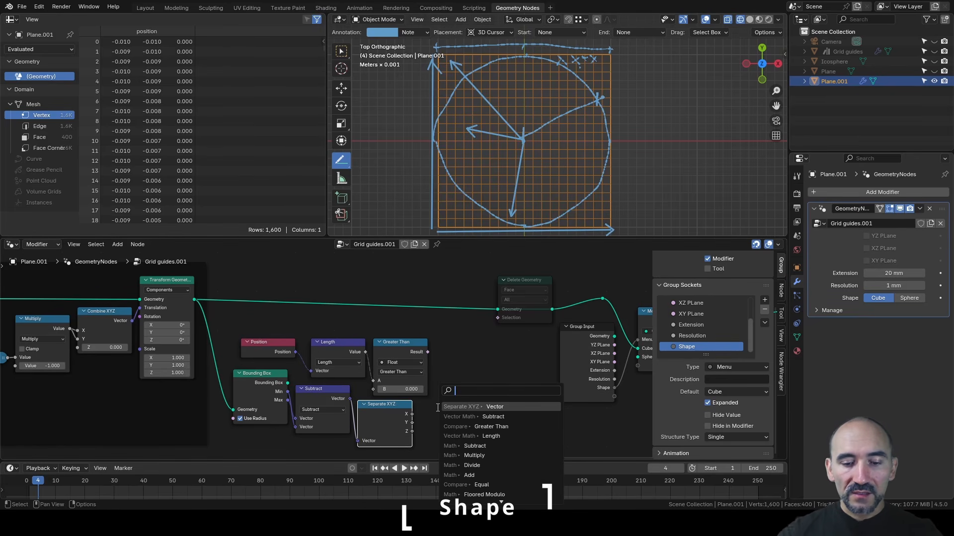
{"action": "type", "text": "mul"}
{"action": "key", "text": "Return"}
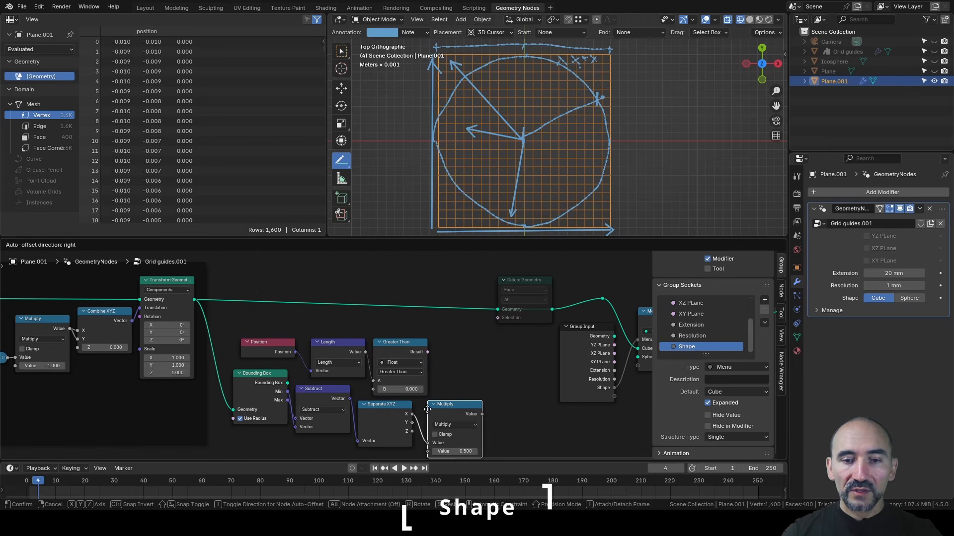
{"action": "left_click", "coordinate": [428, 409]}
- Collapse the Separate XYZ node and move Position, Length and Greater Than so they line up above Multiply
{"action": "middle_click_drag", "start_coordinate": [440, 392], "coordinate": [339, 383]}
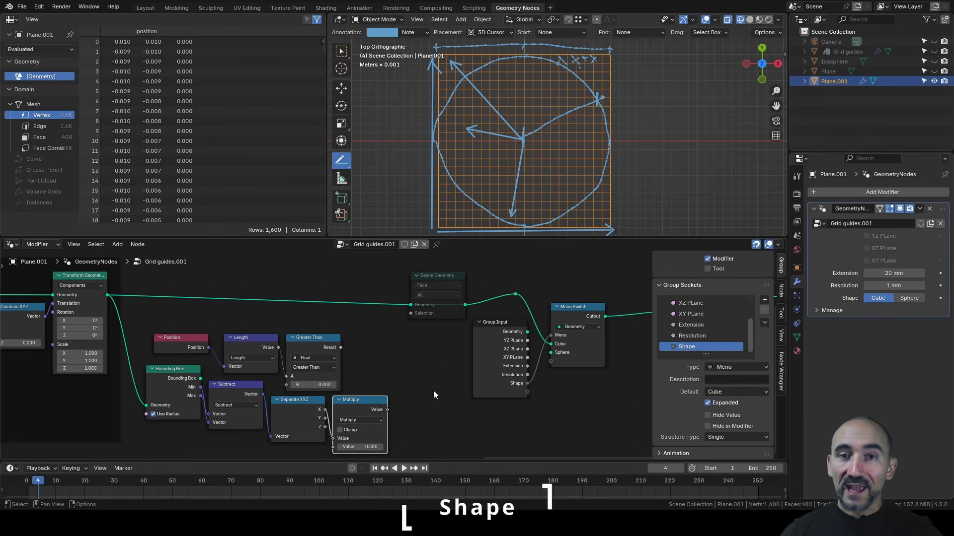
{"action": "scroll", "coordinate": [433, 391], "scroll_direction": "up", "scroll_amount": 1}
{"action": "left_click", "coordinate": [289, 408]}
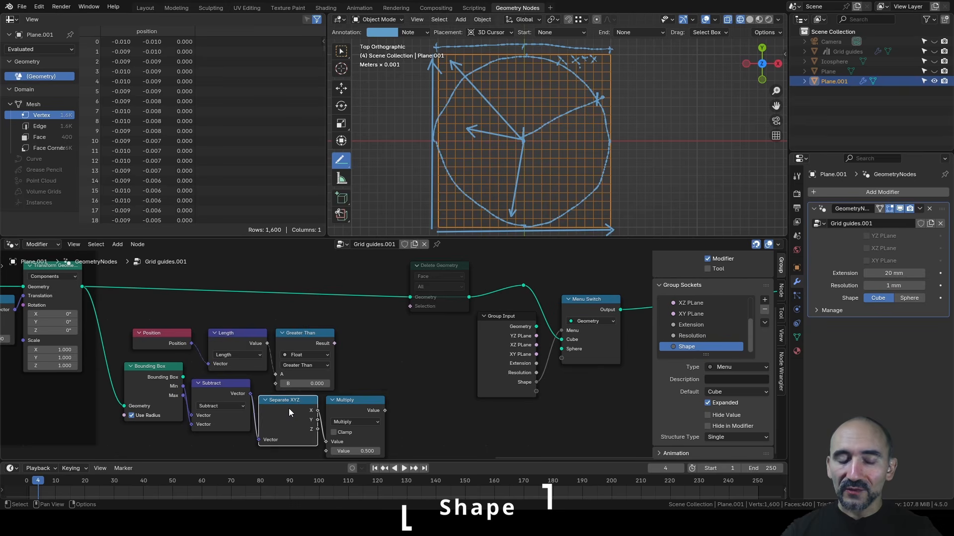
{"action": "key", "text": "h"}
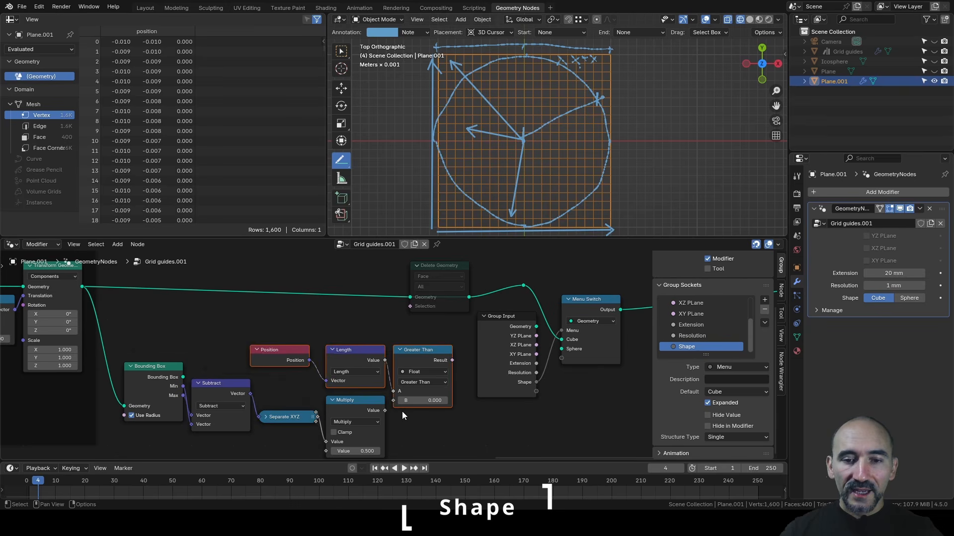
{"action": "left_click", "coordinate": [402, 412]}
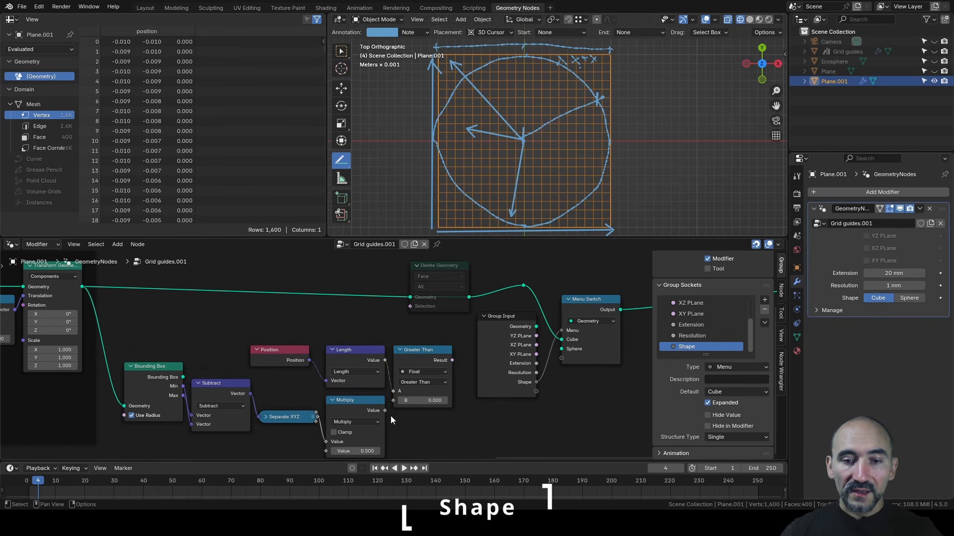
- Connect Multiply to Greater Than's B input, link its Result to Delete Geometry's Selection, and unmute Delete Geometry
{"action": "left_click_drag", "start_coordinate": [385, 410], "coordinate": [392, 401]}
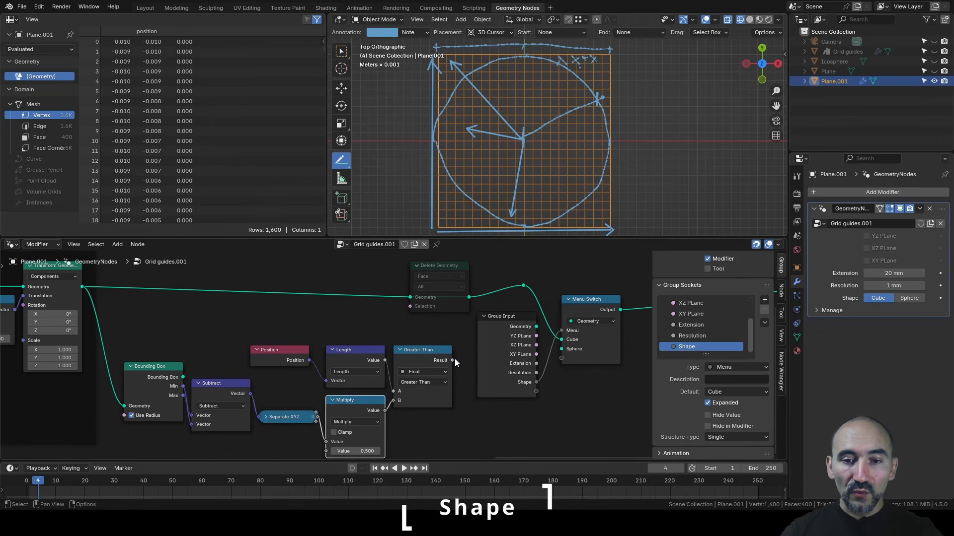
{"action": "left_click_drag", "start_coordinate": [452, 361], "coordinate": [431, 300]}
{"action": "left_click", "coordinate": [443, 267]}
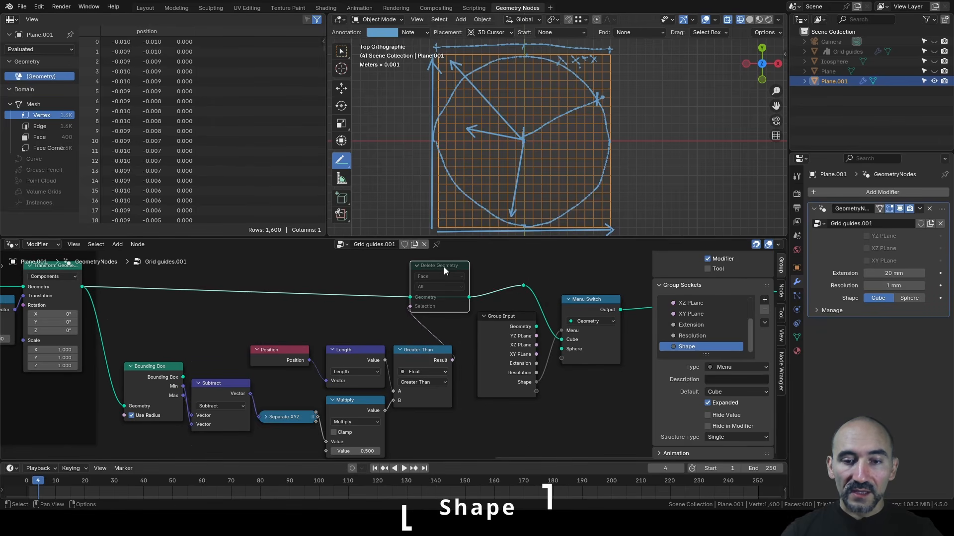
{"action": "key", "text": "m"}
- Move Delete Geometry towards the Menu Switch and tidy the Group Input and Menu Switch positions around it
{"action": "left_click_drag", "start_coordinate": [443, 266], "coordinate": [494, 267]}
{"action": "left_click_drag", "start_coordinate": [494, 343], "coordinate": [494, 353]}
{"action": "left_click_drag", "start_coordinate": [494, 352], "coordinate": [485, 352]}
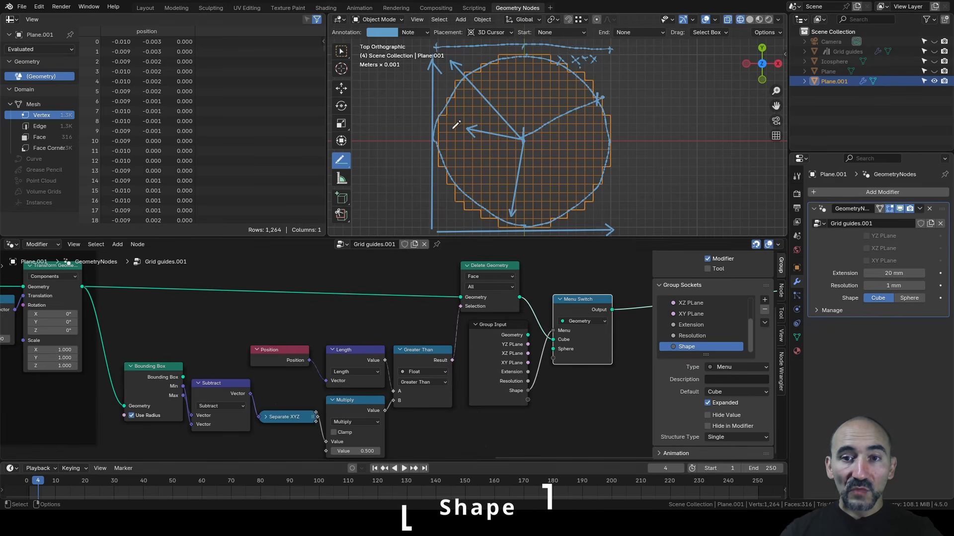
- Return to the selection tool and delete the Note annotation layer from the viewport
{"action": "left_click", "coordinate": [343, 163]}
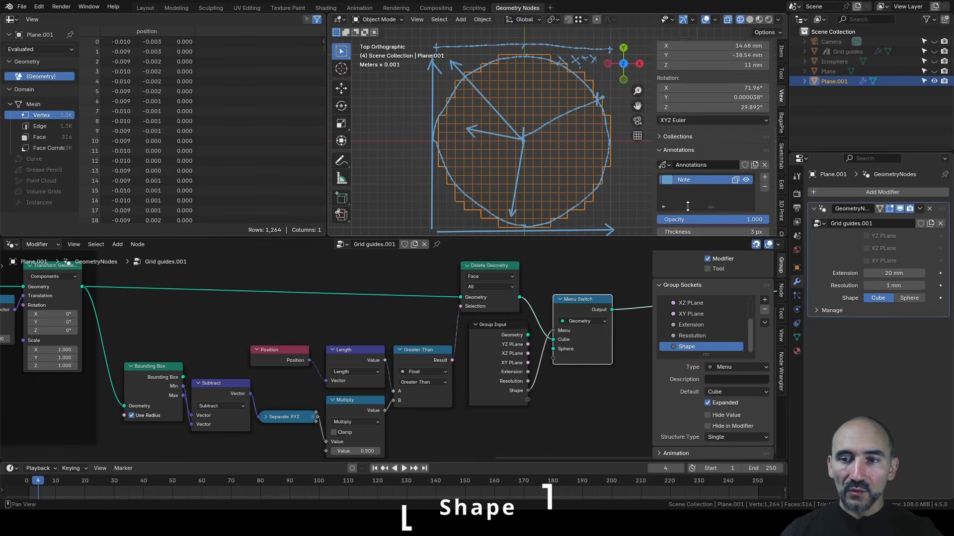
{"action": "scroll", "coordinate": [687, 207], "scroll_direction": "down", "scroll_amount": 2}
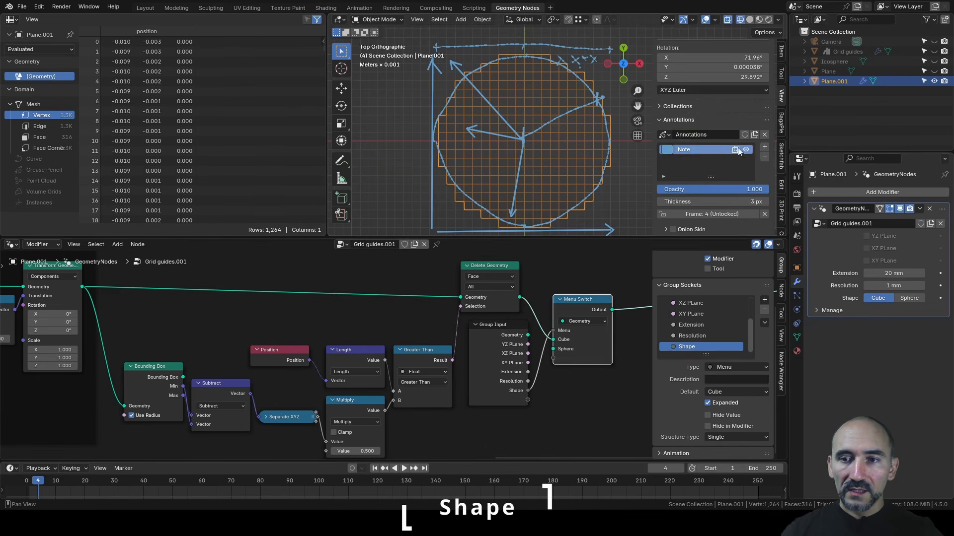
{"action": "left_click", "coordinate": [764, 157]}
{"action": "key", "text": "n"}
{"action": "middle_click_drag", "start_coordinate": [609, 158], "coordinate": [560, 155]}
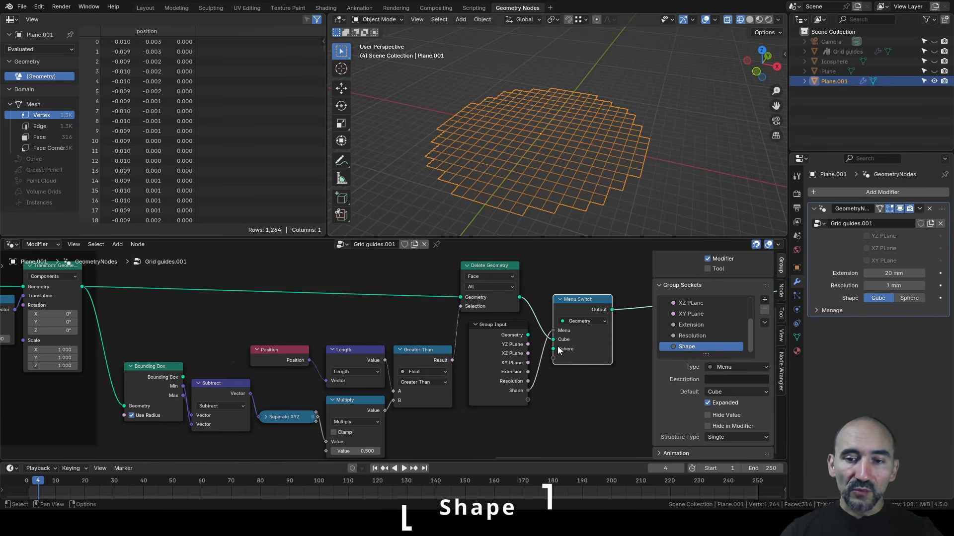
- Move the Group Input node above the Delete Geometry node to clear space before the Menu Switch
{"action": "left_click", "coordinate": [499, 371]}
{"action": "scroll", "coordinate": [499, 365], "scroll_direction": "down", "scroll_amount": 3}
{"action": "middle_click_drag", "start_coordinate": [499, 364], "coordinate": [363, 417]}
{"action": "key", "text": "g"}
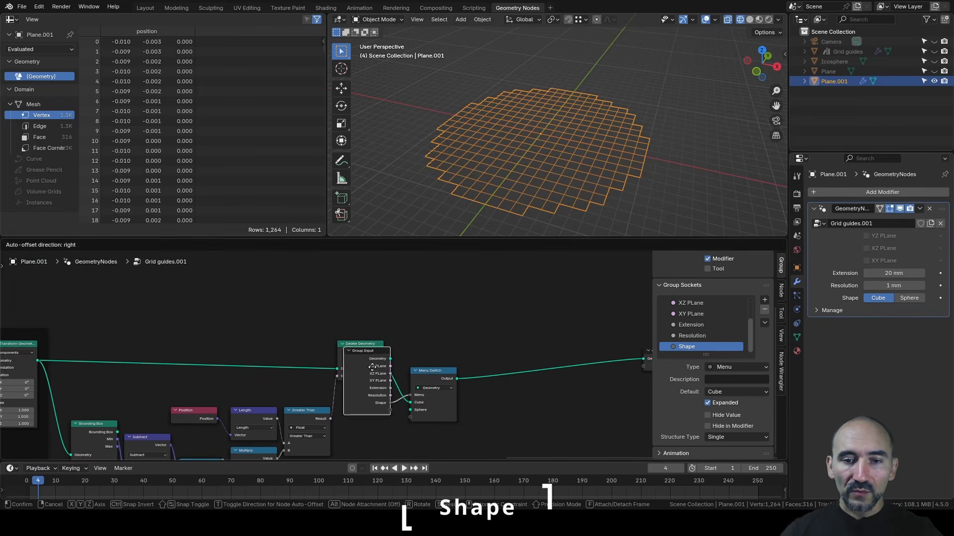
{"action": "left_click", "coordinate": [375, 287]}
- Place Delete Geometry lower, beside Greater Than, leaving a reroute on the geometry link before it
{"action": "middle_click_drag", "start_coordinate": [367, 350], "coordinate": [401, 313]}
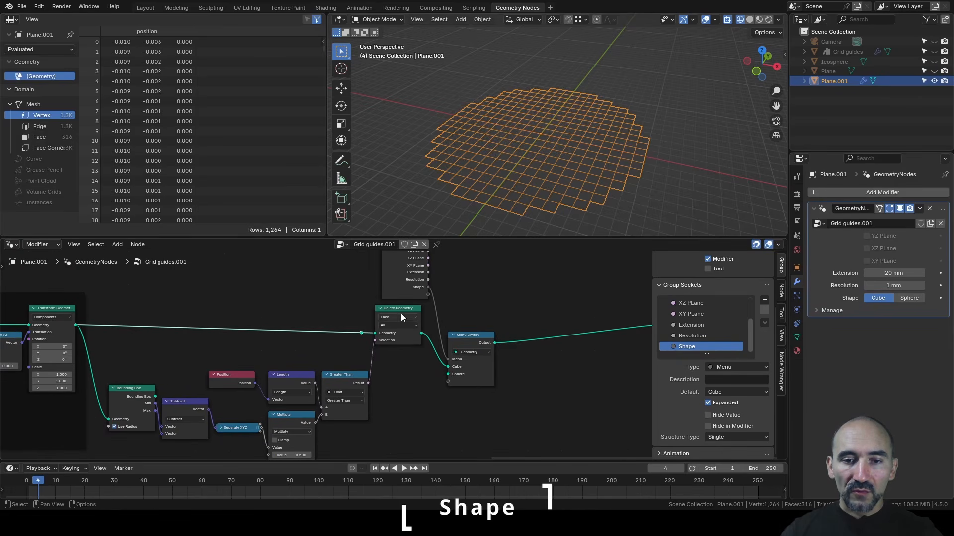
{"action": "left_click_drag", "start_coordinate": [401, 313], "coordinate": [380, 363]}
{"action": "scroll", "coordinate": [378, 362], "scroll_direction": "up", "scroll_amount": 2}
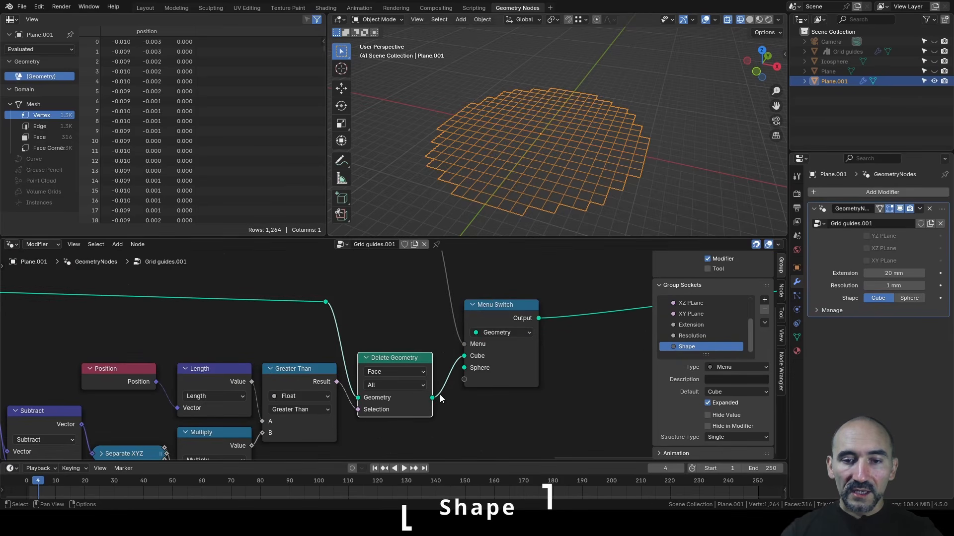
- Connect Delete Geometry to the Menu Switch's Sphere input and the untrimmed geometry reroute to its Cube input
{"action": "left_click_drag", "start_coordinate": [433, 398], "coordinate": [464, 368]}
{"action": "left_click_drag", "start_coordinate": [325, 304], "coordinate": [465, 356]}
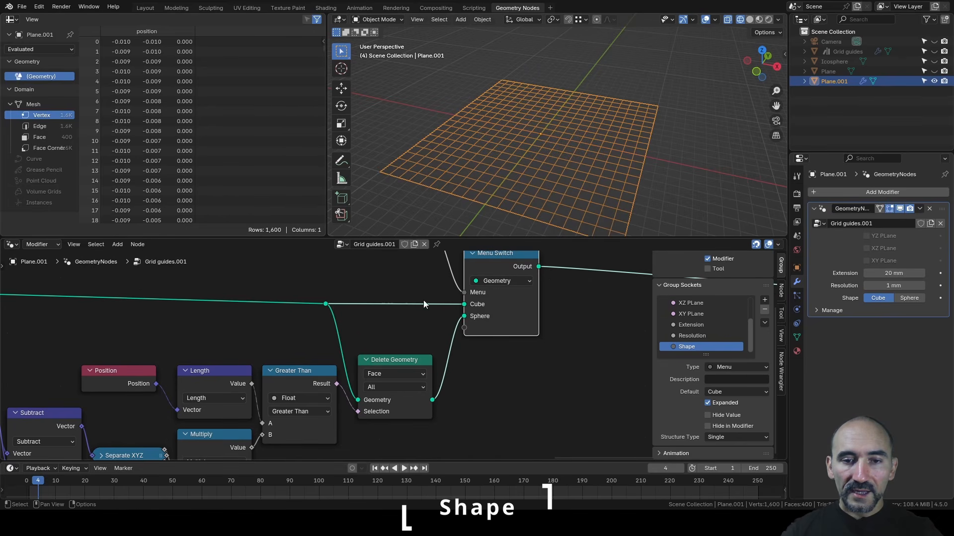
{"action": "left_click_drag", "start_coordinate": [325, 303], "coordinate": [342, 302]}
- Move the Group Input node down so it sits just above the geometry link beside the Menu Switch
{"action": "scroll", "coordinate": [416, 332], "scroll_direction": "down", "scroll_amount": 2}
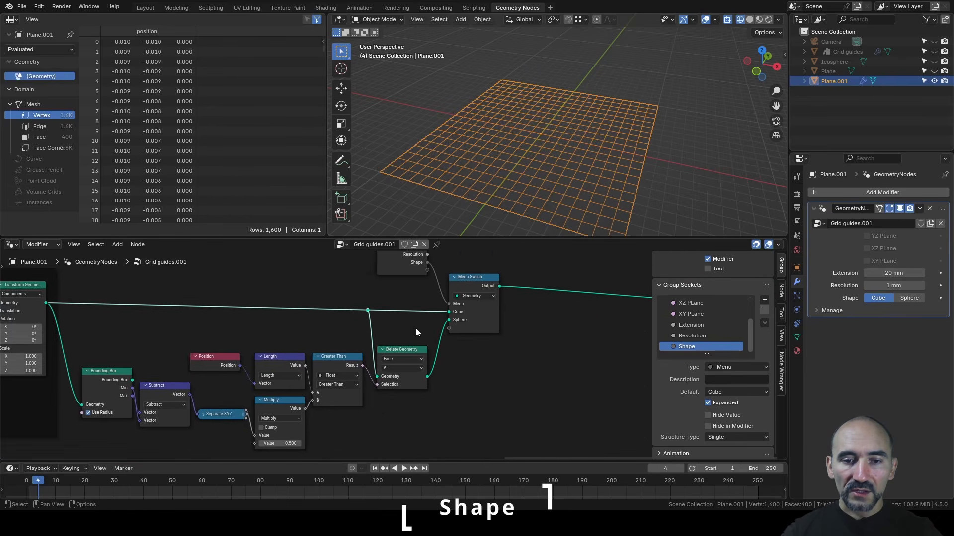
{"action": "middle_click_drag", "start_coordinate": [328, 336], "coordinate": [365, 348]}
{"action": "scroll", "coordinate": [374, 340], "scroll_direction": "down", "scroll_amount": 2}
{"action": "left_click_drag", "start_coordinate": [430, 278], "coordinate": [439, 303]}
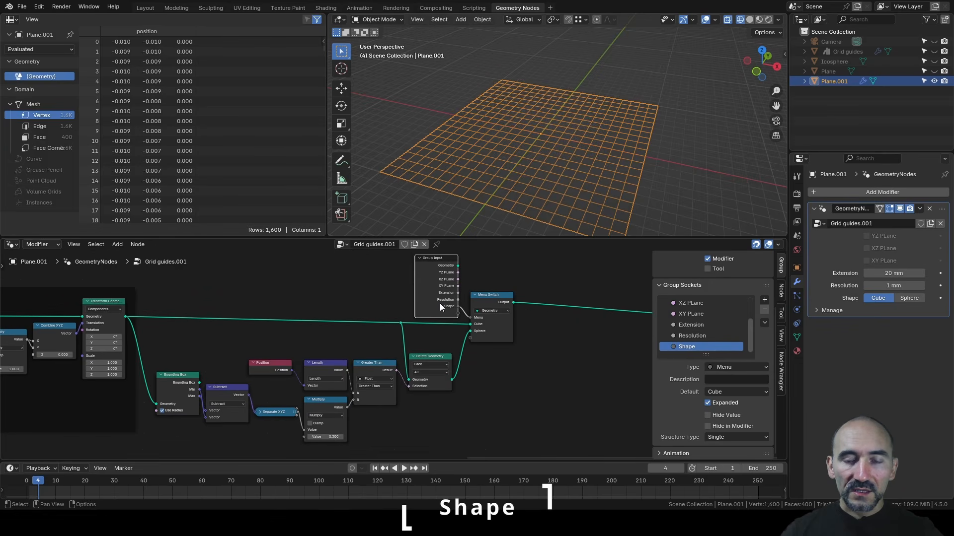
- Switch the modifier's Shape between Sphere and Cube, leave it on Sphere, and save the file
{"action": "left_click", "coordinate": [901, 298]}
{"action": "left_click", "coordinate": [881, 298]}
{"action": "left_click", "coordinate": [906, 298]}
{"action": "key", "text": "ctrl+s"}
- Frame the nodes from Bounding Box through Menu Switch, including the Group Input, and label the frame SHAPE
{"action": "scroll", "coordinate": [551, 392], "scroll_direction": "up", "scroll_amount": 1}
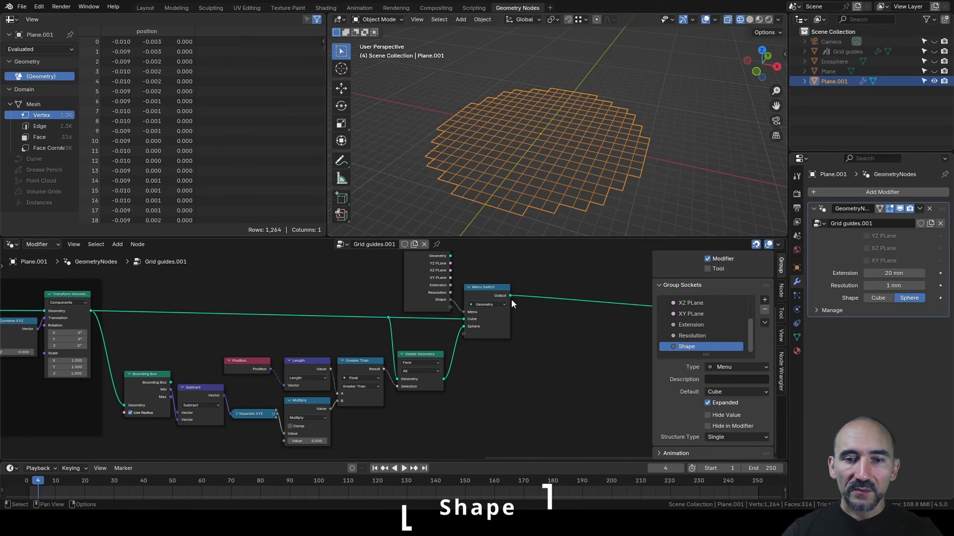
{"action": "left_click_drag", "start_coordinate": [134, 285], "coordinate": [505, 425]}
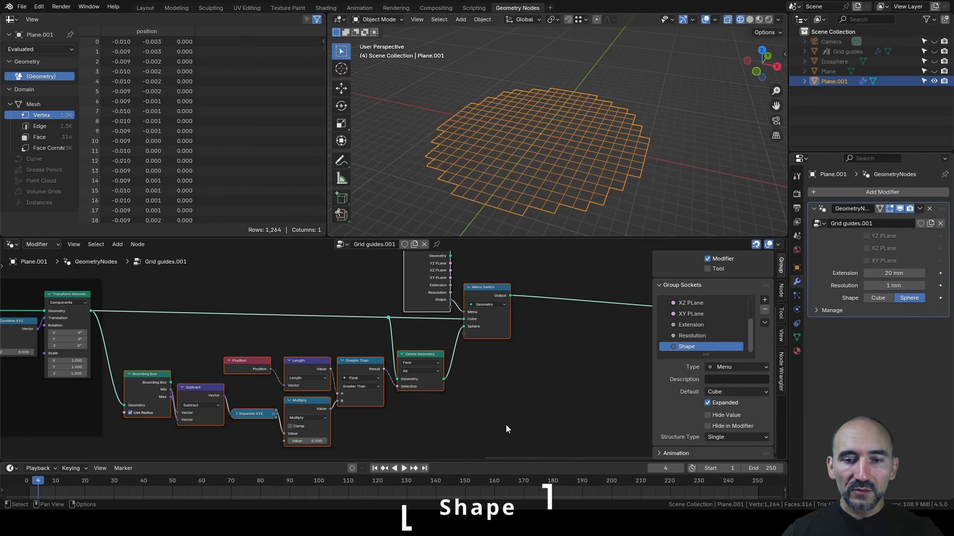
{"action": "key", "text": "ctrl+j"}
{"action": "key", "text": "F2"}
{"action": "type", "text": "Shape"}
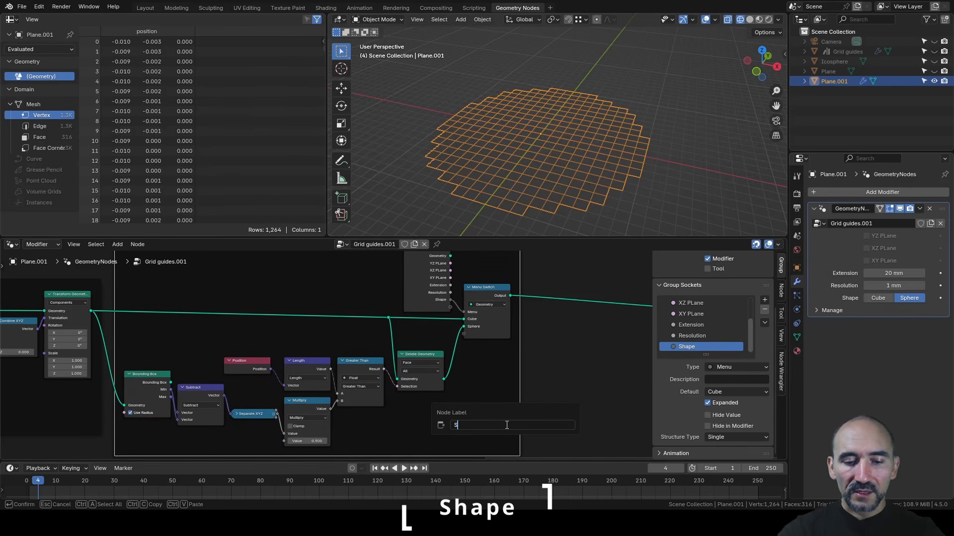
{"action": "key", "text": "Return"}
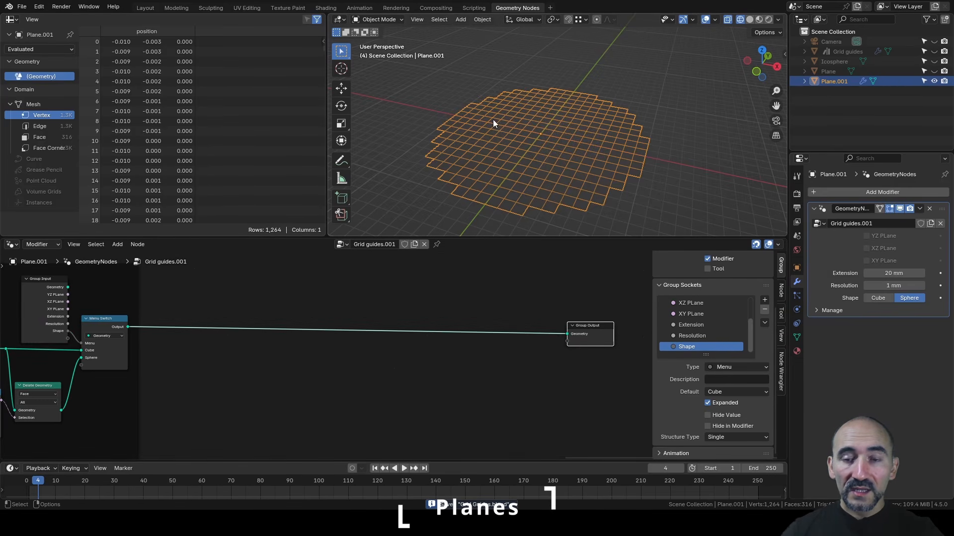
- Insert a Transform Geometry node between the Menu Switch output and the Group Output, outside the SHAPE frame
{"action": "middle_click_drag", "start_coordinate": [268, 373], "coordinate": [330, 395]}
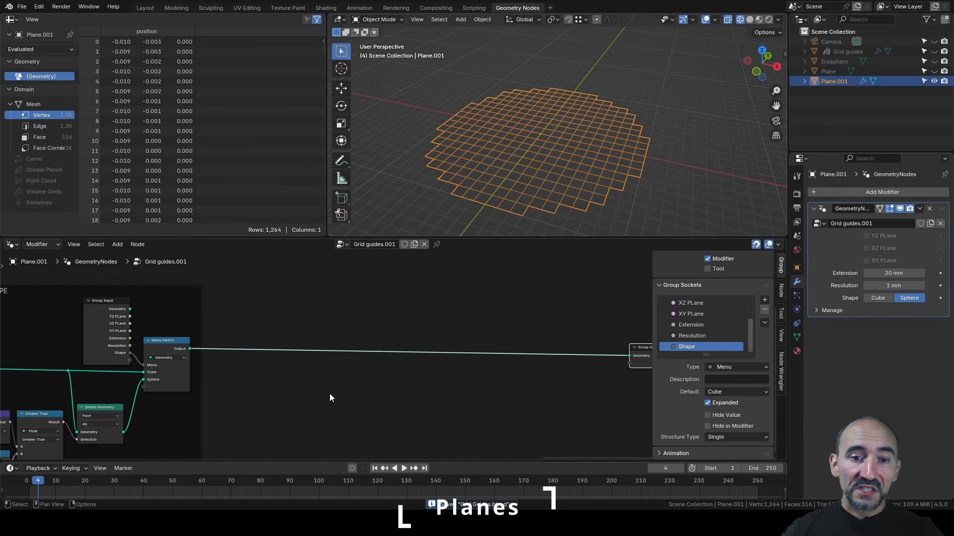
{"action": "scroll", "coordinate": [330, 394], "scroll_direction": "up", "scroll_amount": 3}
{"action": "middle_click_drag", "start_coordinate": [335, 333], "coordinate": [297, 383]}
{"action": "left_click_drag", "start_coordinate": [116, 383], "coordinate": [323, 319]}
{"action": "type", "text": "trans"}
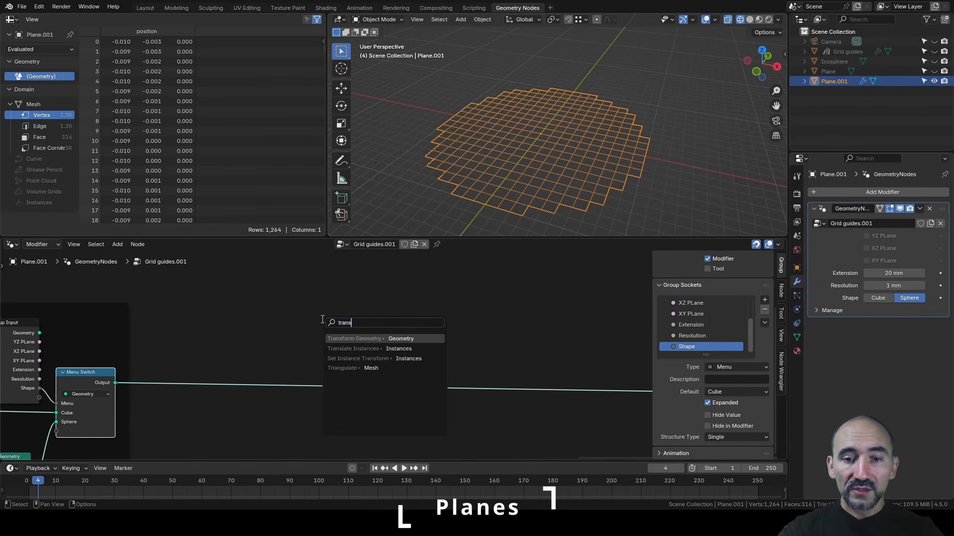
{"action": "key", "text": "Return"}
{"action": "left_click", "coordinate": [321, 319]}
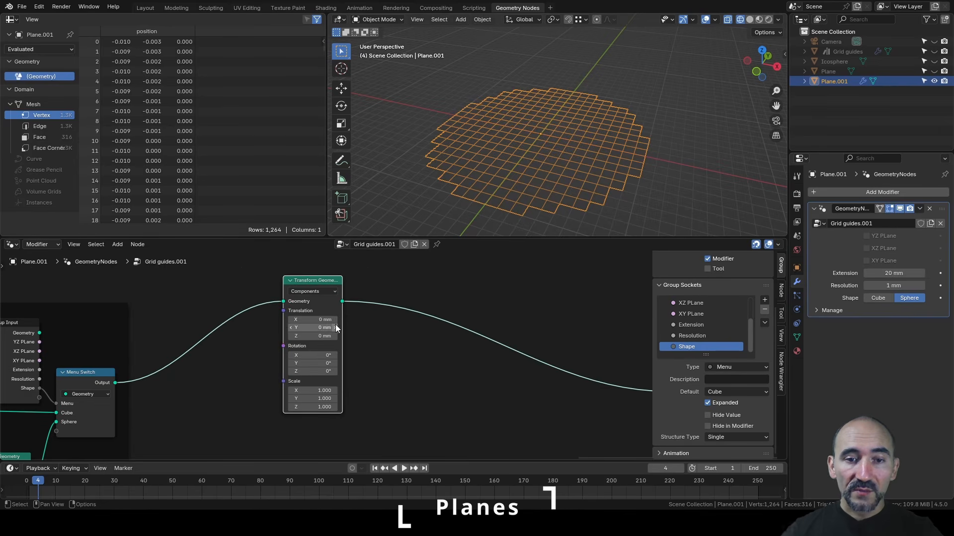
- Duplicate the Transform Geometry node directly below itself and set the upper node's Y rotation to 90°
{"action": "scroll", "coordinate": [335, 324], "scroll_direction": "down", "scroll_amount": 2}
{"action": "key", "text": "shift+d"}
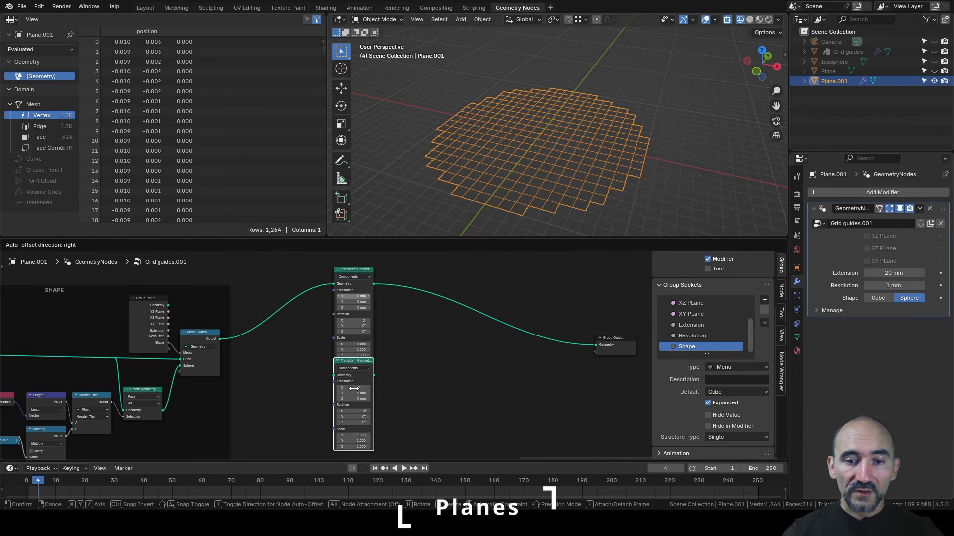
{"action": "left_click", "coordinate": [355, 398]}
{"action": "scroll", "coordinate": [354, 328], "scroll_direction": "up", "scroll_amount": 2}
{"action": "double_click", "coordinate": [353, 324]}
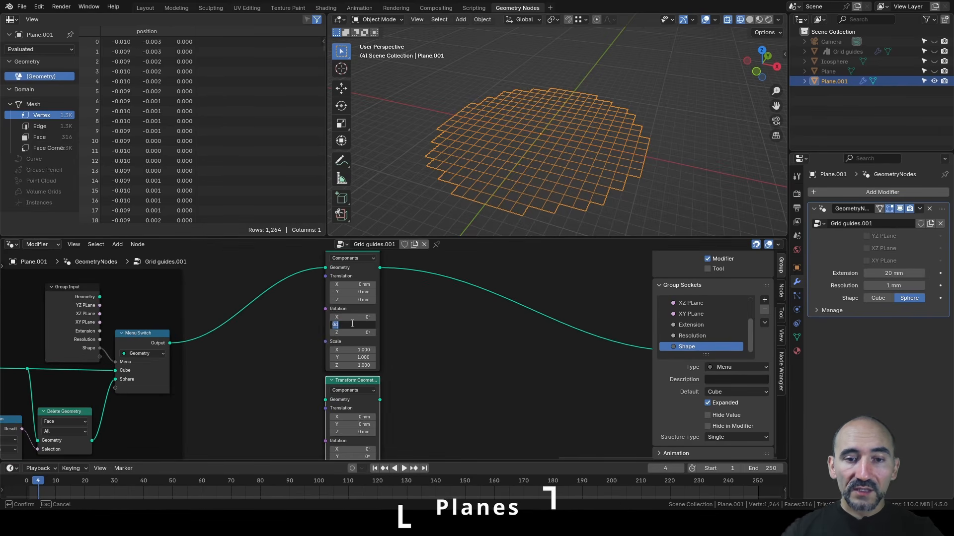
{"action": "type", "text": "90"}
{"action": "key", "text": "Return"}
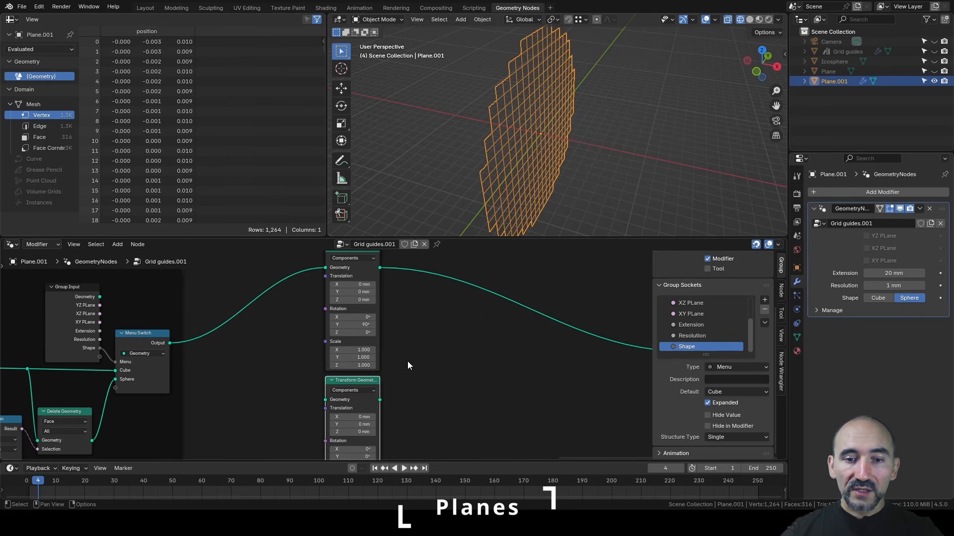
- Set the lower Transform Geometry node's X rotation to 90° and connect the Menu Switch output to its Geometry input
{"action": "key", "text": "KP_Decimal"}
{"action": "double_click", "coordinate": [334, 383]}
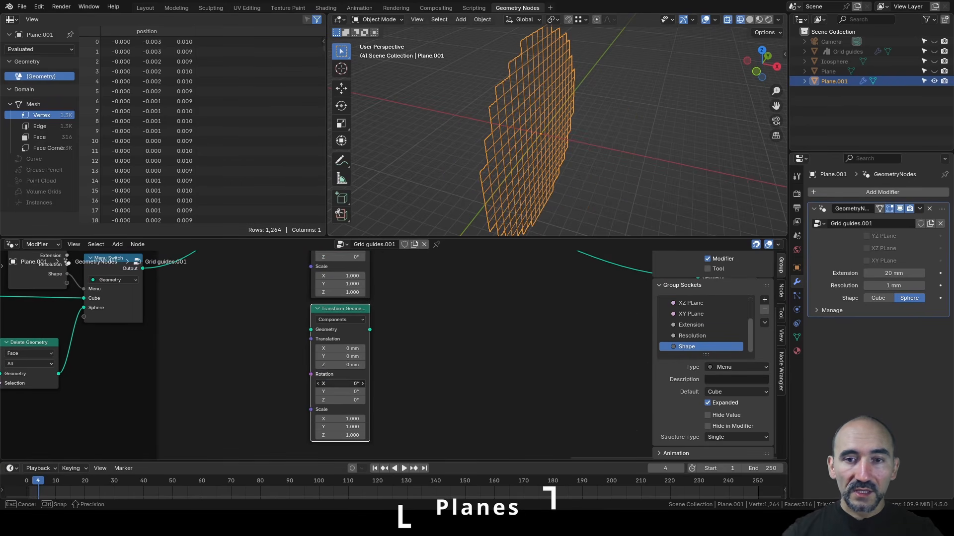
{"action": "type", "text": "90"}
{"action": "key", "text": "Return"}
{"action": "scroll", "coordinate": [369, 329], "scroll_direction": "down", "scroll_amount": 2}
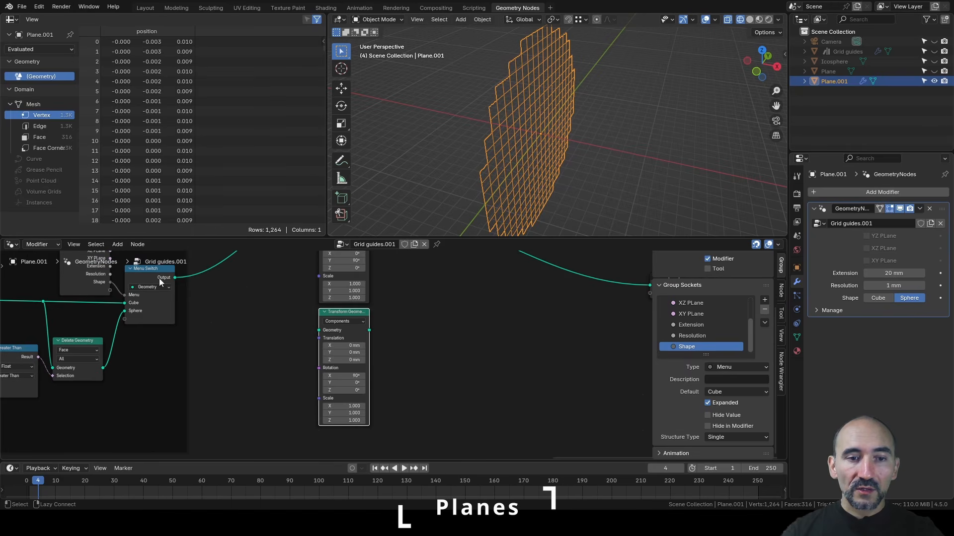
{"action": "right_click_drag", "start_coordinate": [161, 278], "coordinate": [337, 337], "text": "alt"}
- Merge both Transform Geometry outputs through a Join Geometry node feeding the Group Output
{"action": "scroll", "coordinate": [370, 329], "scroll_direction": "down", "scroll_amount": 4}
{"action": "middle_click_drag", "start_coordinate": [371, 330], "coordinate": [326, 397]}
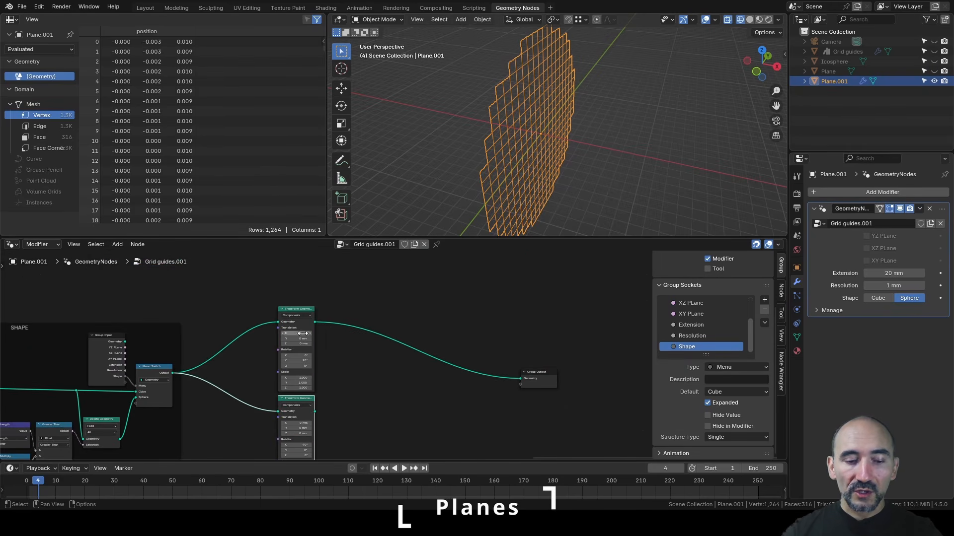
{"action": "right_click_drag", "start_coordinate": [301, 343], "coordinate": [308, 412], "text": "ctrl+shift"}
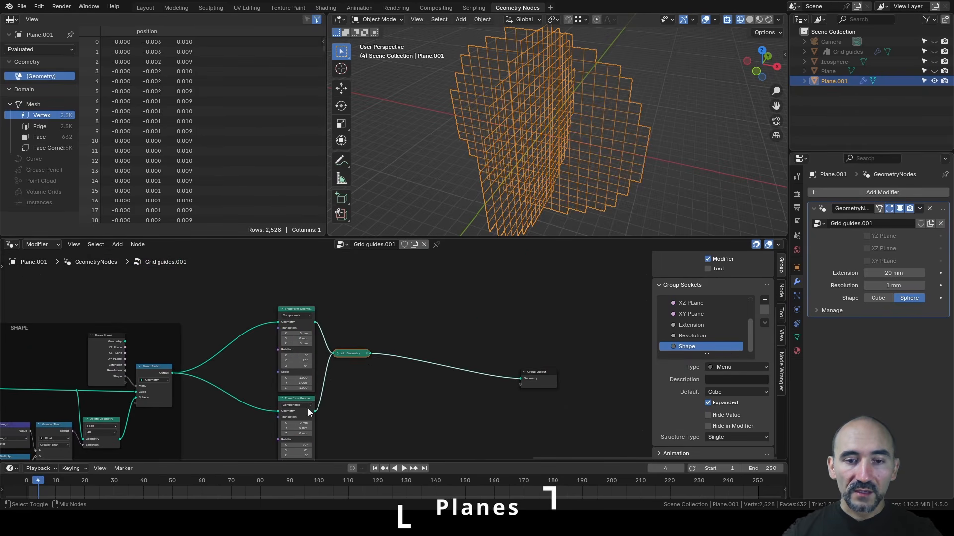
- Space out the two Transform Geometry nodes and connect the Menu Switch output directly to Join Geometry
{"action": "middle_click_drag", "start_coordinate": [318, 402], "coordinate": [342, 353]}
{"action": "left_click_drag", "start_coordinate": [382, 305], "coordinate": [395, 350]}
{"action": "left_click_drag", "start_coordinate": [322, 350], "coordinate": [322, 367]}
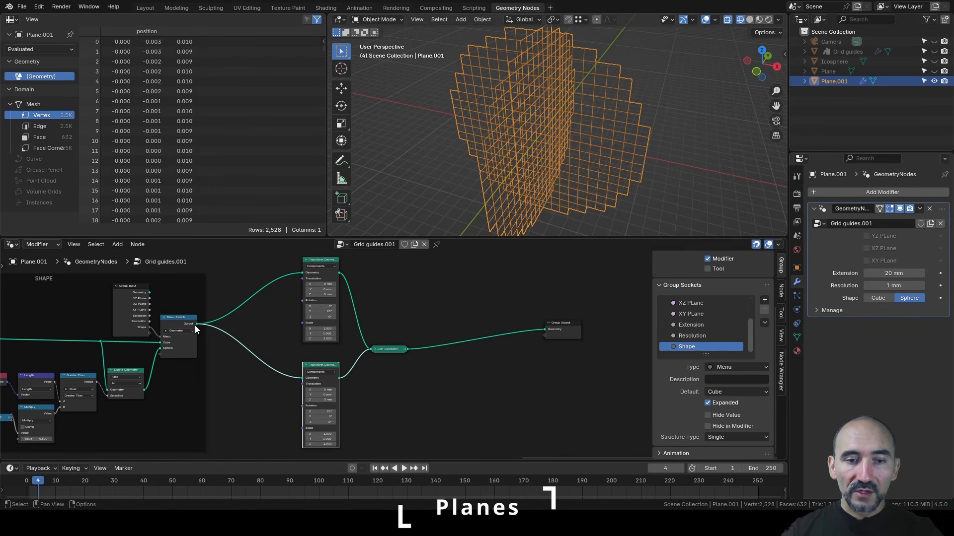
{"action": "left_click_drag", "start_coordinate": [195, 326], "coordinate": [372, 350]}
{"action": "middle_click_drag", "start_coordinate": [516, 149], "coordinate": [549, 139]}
{"action": "scroll", "coordinate": [452, 365], "scroll_direction": "up", "scroll_amount": 1}
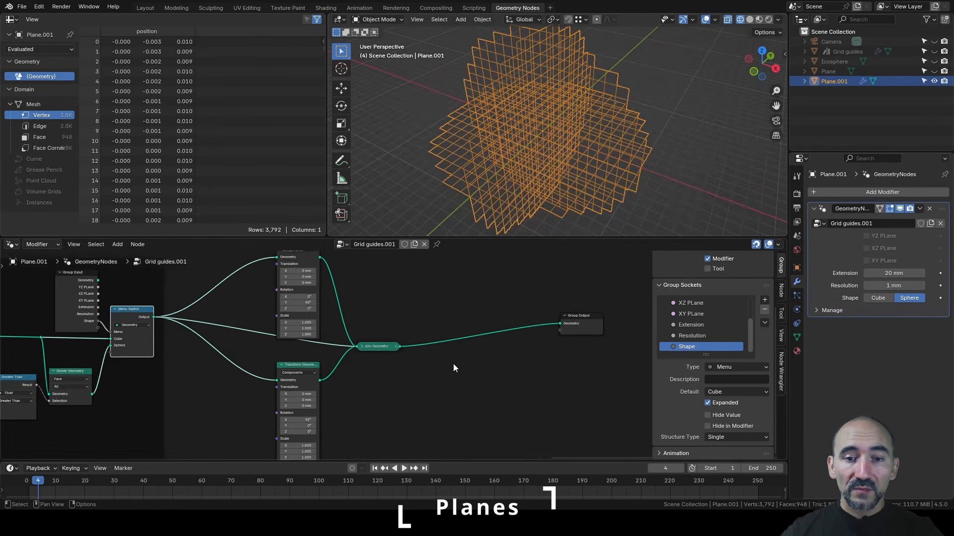
- Arrange the Transform Geometry nodes evenly above and below the direct link to Join Geometry, and save the file
{"action": "scroll", "coordinate": [452, 366], "scroll_direction": "up", "scroll_amount": 1}
{"action": "scroll", "coordinate": [368, 344], "scroll_direction": "down", "scroll_amount": 2}
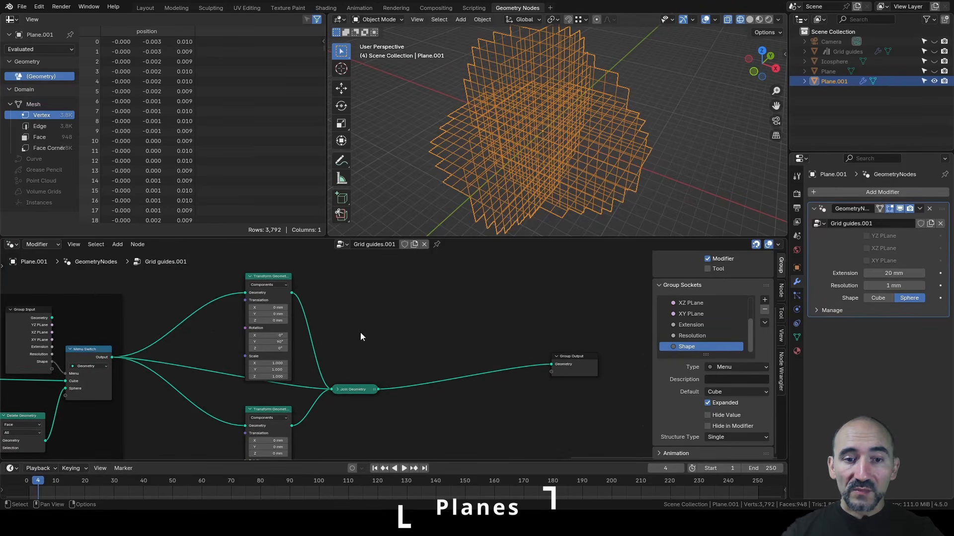
{"action": "left_click_drag", "start_coordinate": [278, 274], "coordinate": [279, 293]}
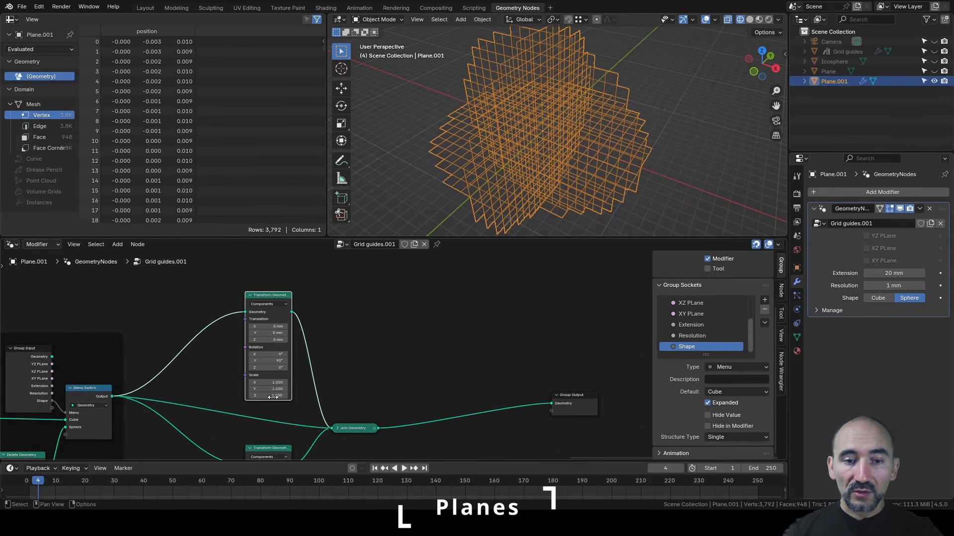
{"action": "left_click", "coordinate": [267, 451]}
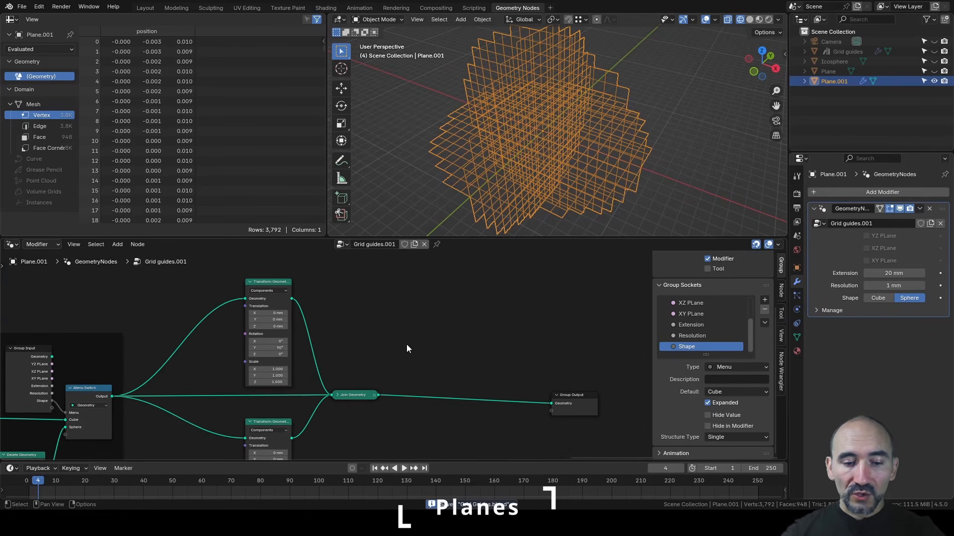
- Add a Group Input node above Join Geometry and connect its XY Plane output to a new Geometry Switch node
{"action": "key", "text": "F3"}
{"action": "type", "text": "group in"}
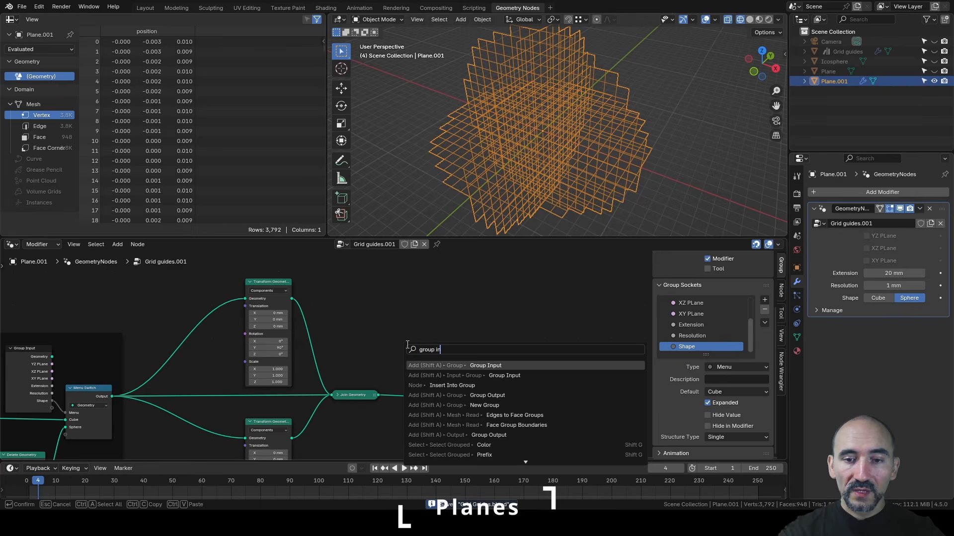
{"action": "key", "text": "Return"}
{"action": "left_click", "coordinate": [354, 297]}
{"action": "scroll", "coordinate": [395, 327], "scroll_direction": "up", "scroll_amount": 3}
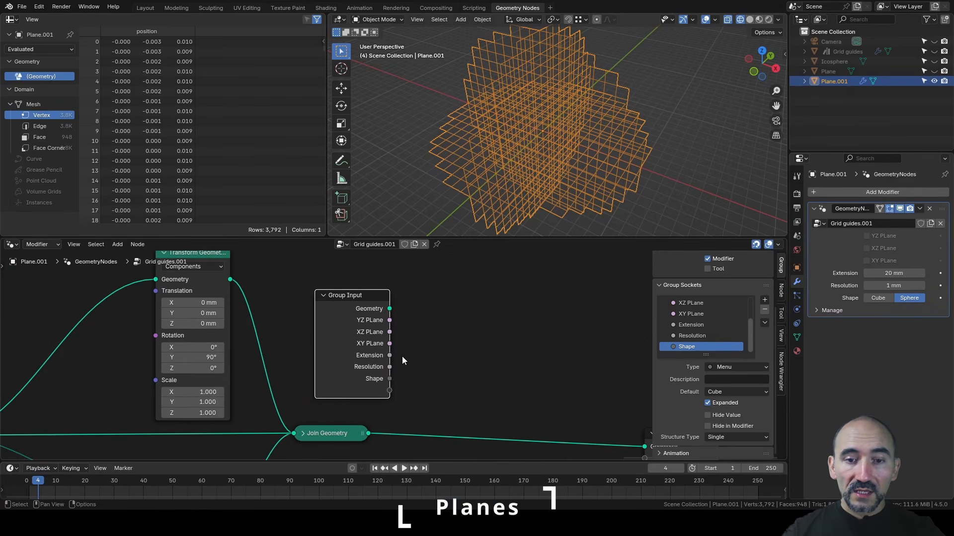
{"action": "left_click_drag", "start_coordinate": [390, 343], "coordinate": [447, 341]}
{"action": "key", "text": "Return"}
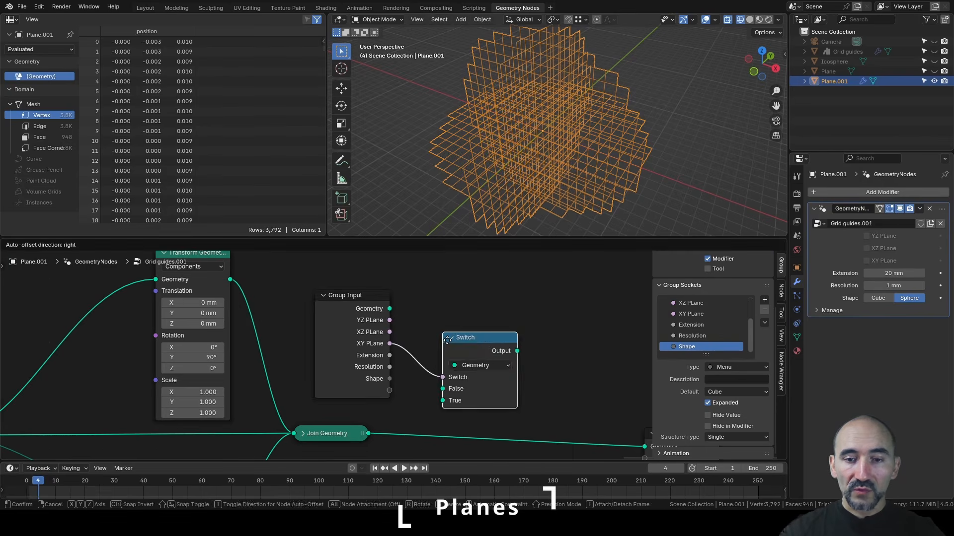
{"action": "left_click", "coordinate": [447, 340]}
- Duplicate the Switch node twice, then make room by repositioning the Join Geometry and Group Input nodes
{"action": "scroll", "coordinate": [447, 341], "scroll_direction": "down", "scroll_amount": 3}
{"action": "key", "text": "shift+d"}
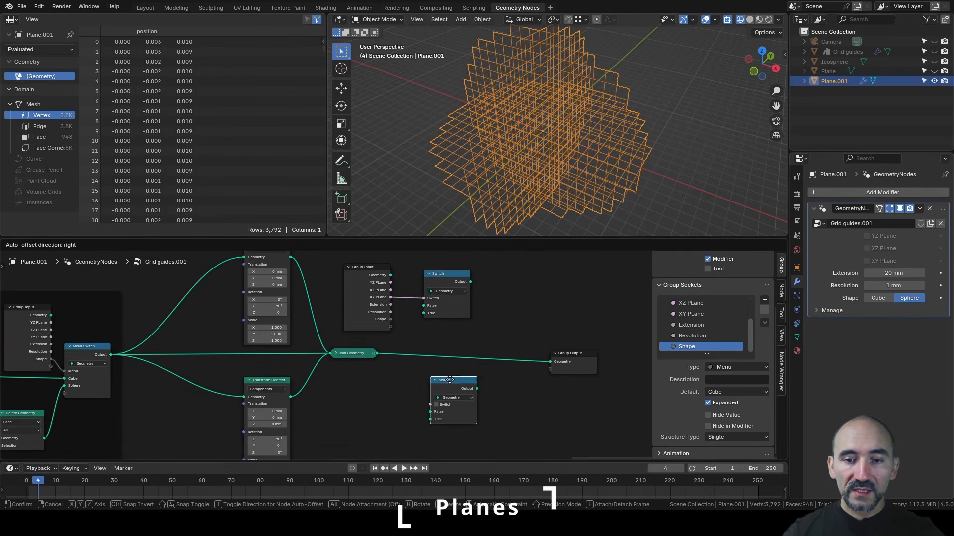
{"action": "left_click", "coordinate": [442, 376]}
{"action": "key", "text": "shift+d"}
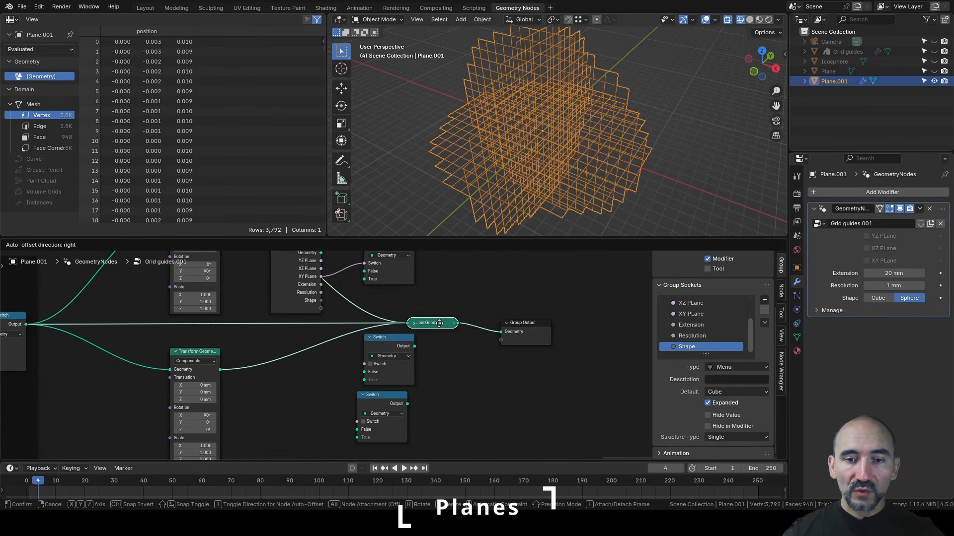
{"action": "left_click_drag", "start_coordinate": [429, 323], "coordinate": [458, 323]}
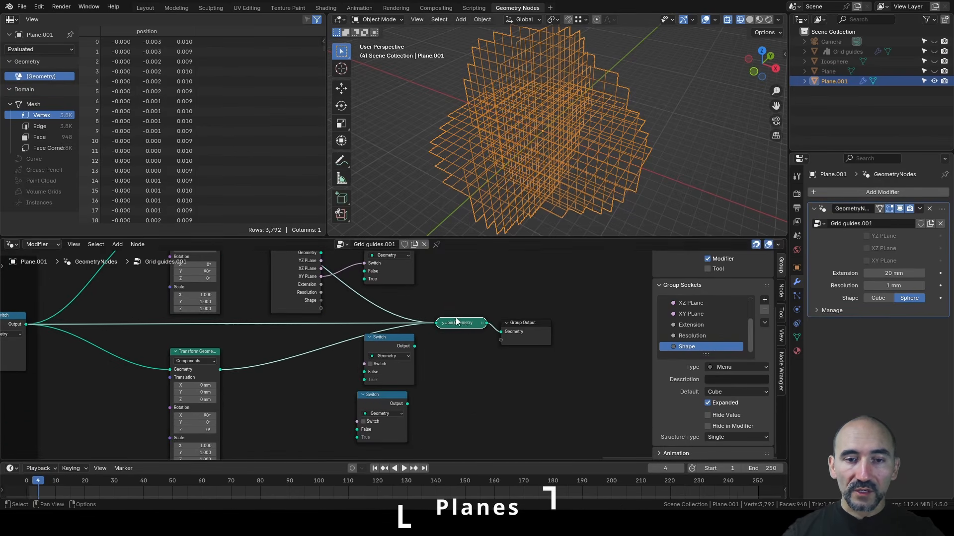
{"action": "left_click_drag", "start_coordinate": [289, 259], "coordinate": [259, 331]}
- Add two reroutes on the link from Menu Switch to Join Geometry and place them below the lower Transform Geometry node
{"action": "middle_click_drag", "start_coordinate": [279, 341], "coordinate": [336, 309]}
{"action": "scroll", "coordinate": [336, 309], "scroll_direction": "up", "scroll_amount": 2}
{"action": "scroll", "coordinate": [312, 316], "scroll_direction": "down", "scroll_amount": 4}
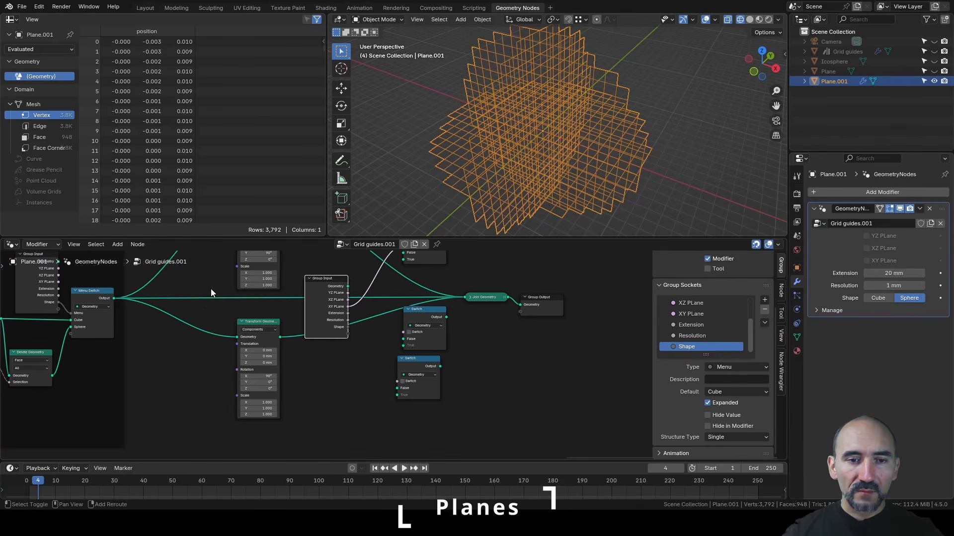
{"action": "right_click_drag", "start_coordinate": [210, 288], "coordinate": [216, 311], "text": "shift"}
{"action": "right_click_drag", "start_coordinate": [282, 285], "coordinate": [291, 313], "text": "shift"}
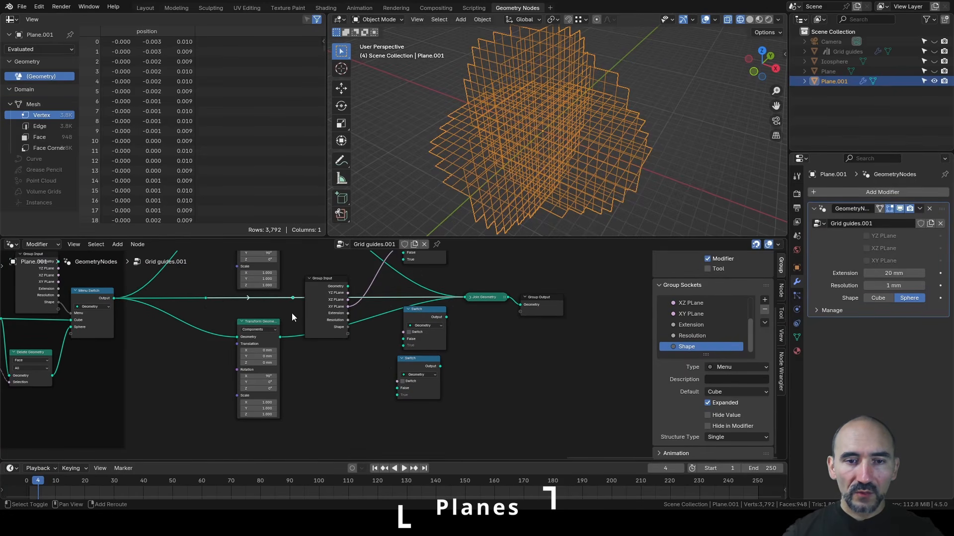
{"action": "left_click_drag", "start_coordinate": [207, 299], "coordinate": [241, 414]}
{"action": "left_click_drag", "start_coordinate": [260, 319], "coordinate": [260, 301]}
- Rewire the upper Switch node so the Group Input's YZ Plane output controls it
{"action": "scroll", "coordinate": [351, 282], "scroll_direction": "up", "scroll_amount": 7}
{"action": "middle_click_drag", "start_coordinate": [368, 296], "coordinate": [343, 372]}
{"action": "left_click_drag", "start_coordinate": [285, 389], "coordinate": [255, 357]}
{"action": "left_click_drag", "start_coordinate": [290, 345], "coordinate": [416, 296]}
{"action": "middle_click_drag", "start_coordinate": [389, 375], "coordinate": [372, 326]}
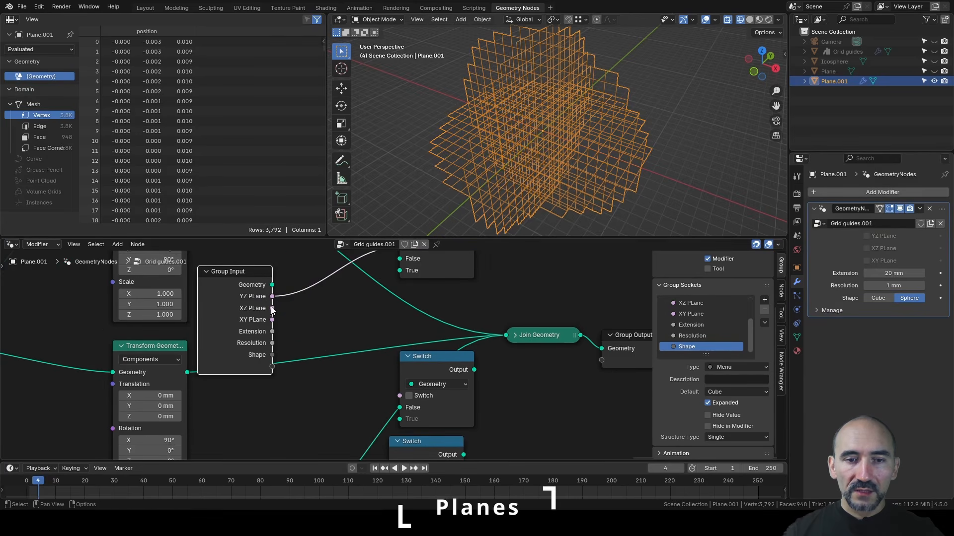
- Connect XZ Plane to the middle Switch and XY Plane to the lower Switch, aligning the lower node beneath the others
{"action": "left_click_drag", "start_coordinate": [272, 308], "coordinate": [399, 396]}
{"action": "middle_click_drag", "start_coordinate": [424, 422], "coordinate": [389, 268]}
{"action": "scroll", "coordinate": [391, 277], "scroll_direction": "down", "scroll_amount": 4}
{"action": "left_click_drag", "start_coordinate": [392, 279], "coordinate": [399, 327]}
{"action": "scroll", "coordinate": [398, 325], "scroll_direction": "down", "scroll_amount": 2}
{"action": "middle_click_drag", "start_coordinate": [392, 318], "coordinate": [390, 392]}
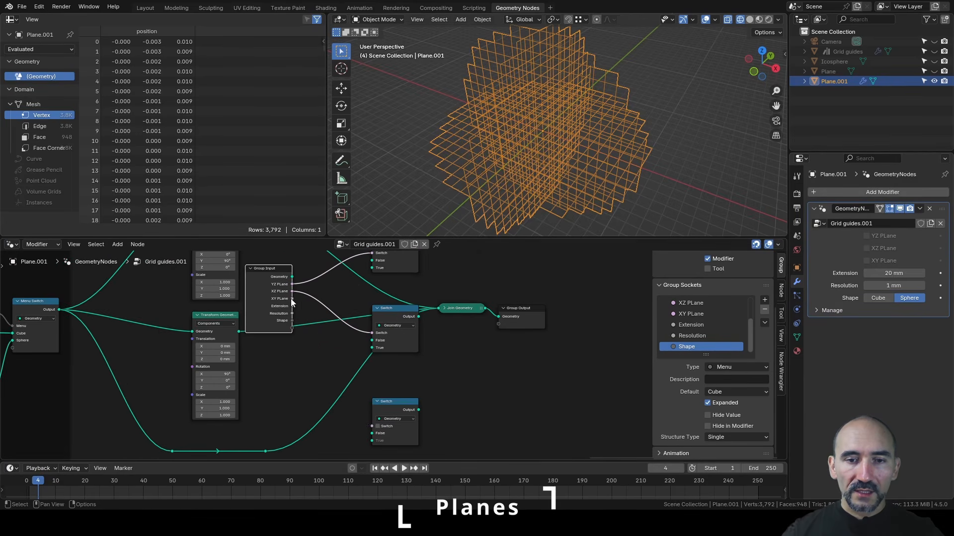
{"action": "left_click_drag", "start_coordinate": [292, 299], "coordinate": [372, 426]}
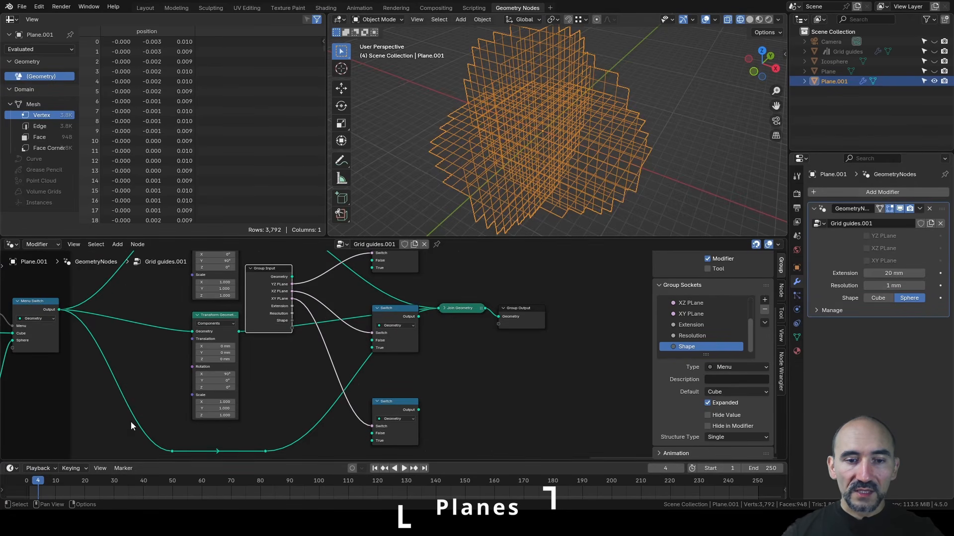
- Route the rerouted geometry through the lower Switch's True input and the lower Transform Geometry through the middle Switch's into Join Geometry
{"action": "left_click_drag", "start_coordinate": [266, 451], "coordinate": [366, 443]}
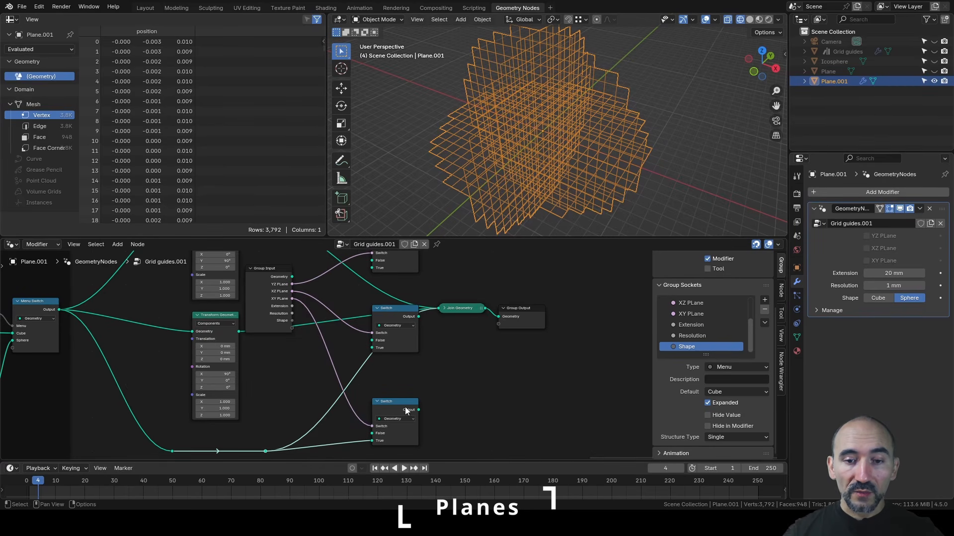
{"action": "left_click_drag", "start_coordinate": [418, 410], "coordinate": [442, 317]}
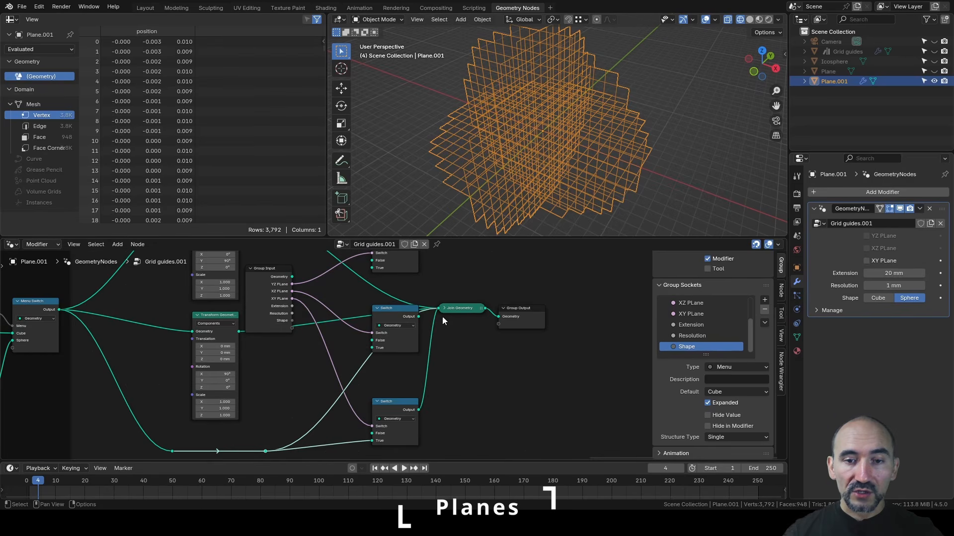
{"action": "middle_click_drag", "start_coordinate": [482, 354], "coordinate": [495, 387]}
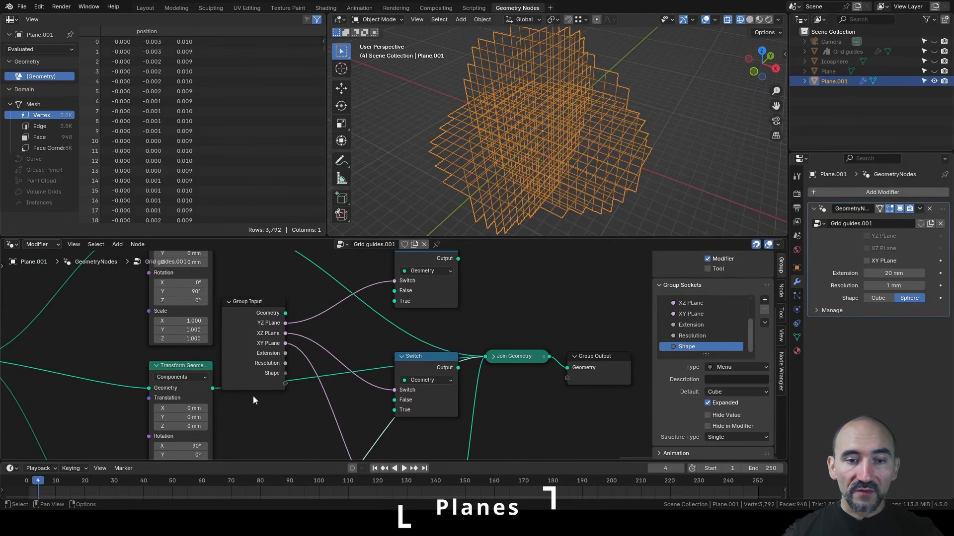
{"action": "left_click_drag", "start_coordinate": [212, 387], "coordinate": [395, 410]}
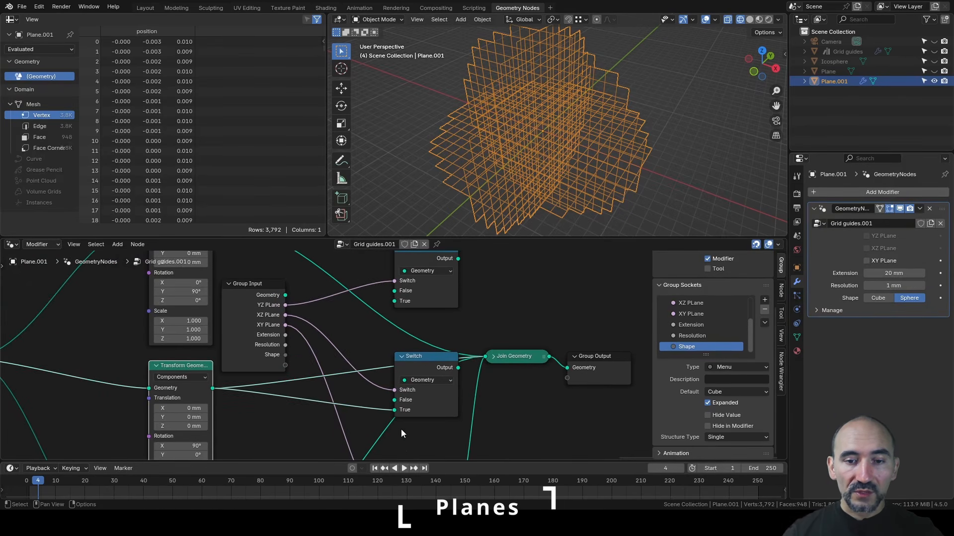
{"action": "left_click", "coordinate": [457, 380]}
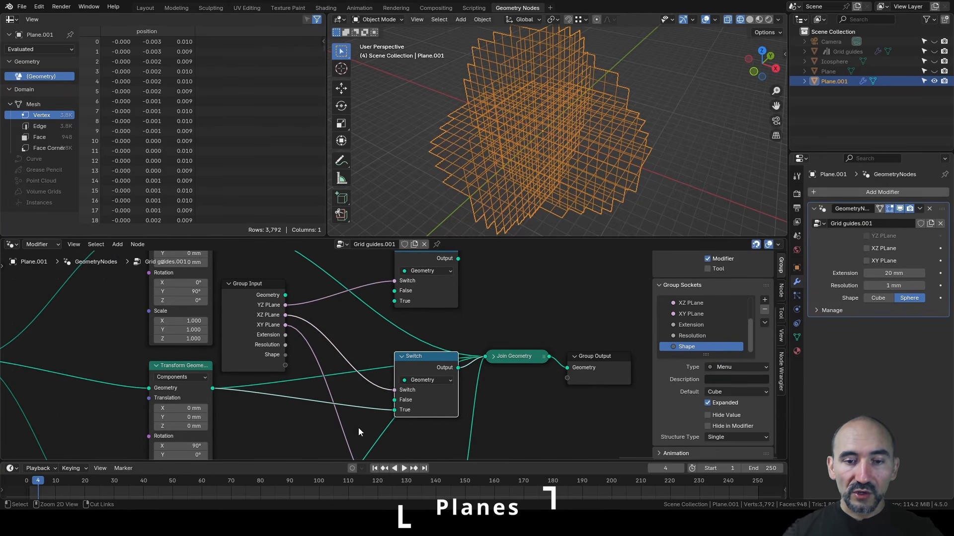
- Cut the three direct links into Join Geometry and route the upper Transform Geometry through the upper Switch's True input instead
{"action": "right_click_drag", "start_coordinate": [378, 418], "coordinate": [406, 432], "text": "ctrl"}
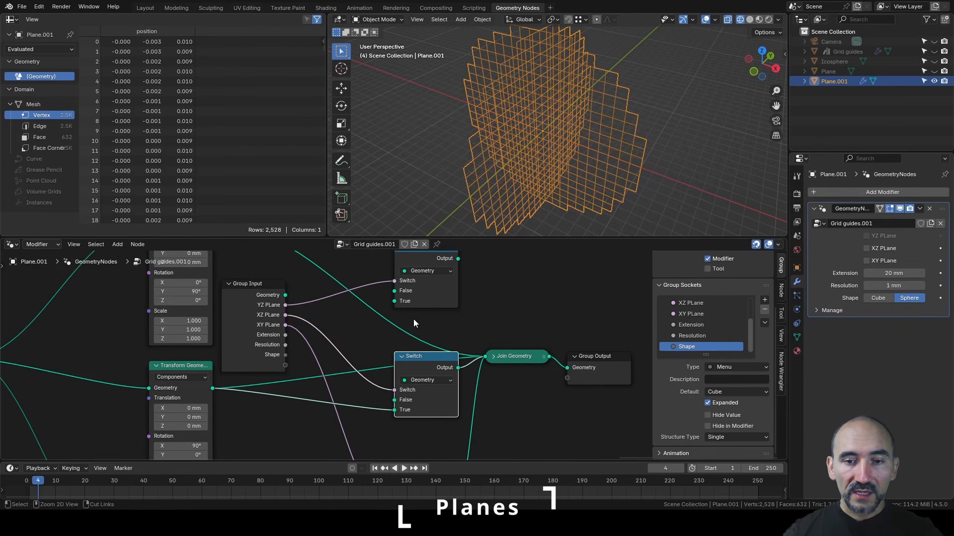
{"action": "mouse_move", "coordinate": [413, 323]}
{"action": "right_mouse_down", "text": "ctrl"}
{"action": "mouse_move", "coordinate": [373, 348]}
{"action": "mouse_move", "coordinate": [390, 373]}
{"action": "right_mouse_up", "text": "ctrl"}
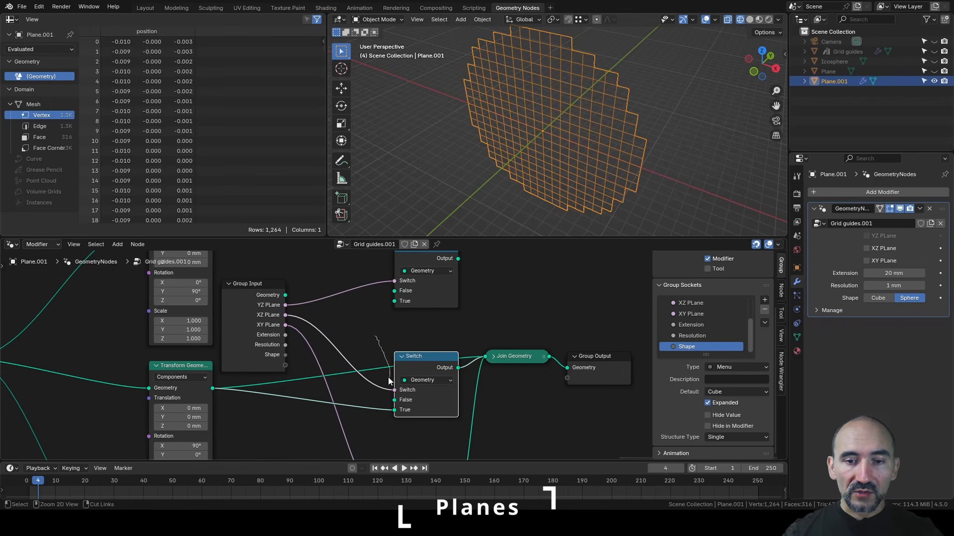
{"action": "middle_click_drag", "start_coordinate": [389, 343], "coordinate": [387, 374]}
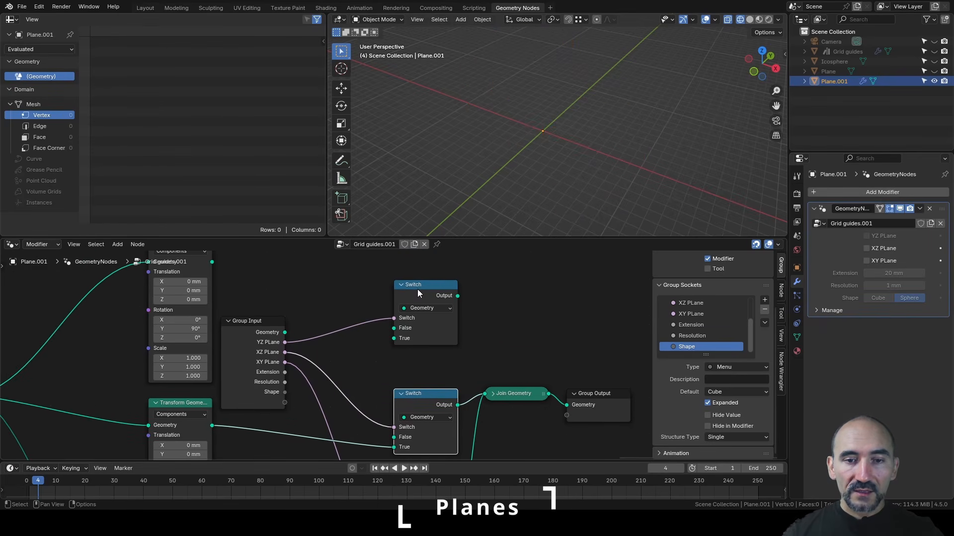
{"action": "left_click_drag", "start_coordinate": [213, 261], "coordinate": [394, 338]}
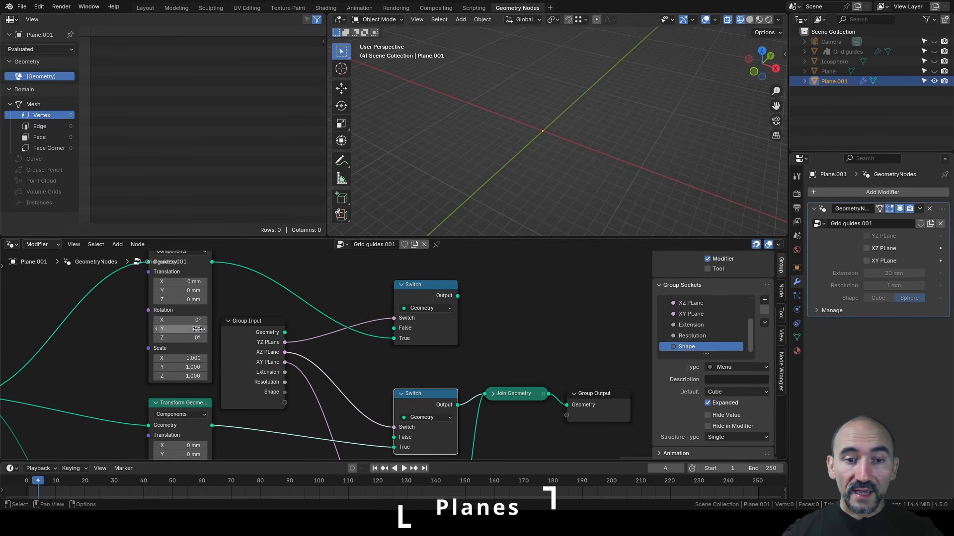
{"action": "left_click_drag", "start_coordinate": [457, 296], "coordinate": [481, 395]}
- Collapse and align the three Switch nodes in front of Join Geometry, and save the file
{"action": "middle_click_drag", "start_coordinate": [402, 371], "coordinate": [416, 337]}
{"action": "key", "text": "h"}
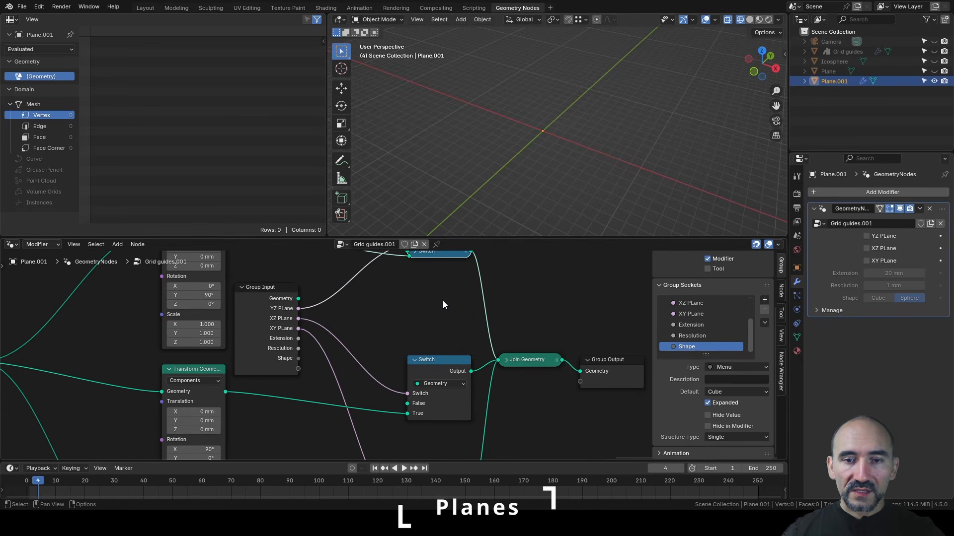
{"action": "key", "text": "g"}
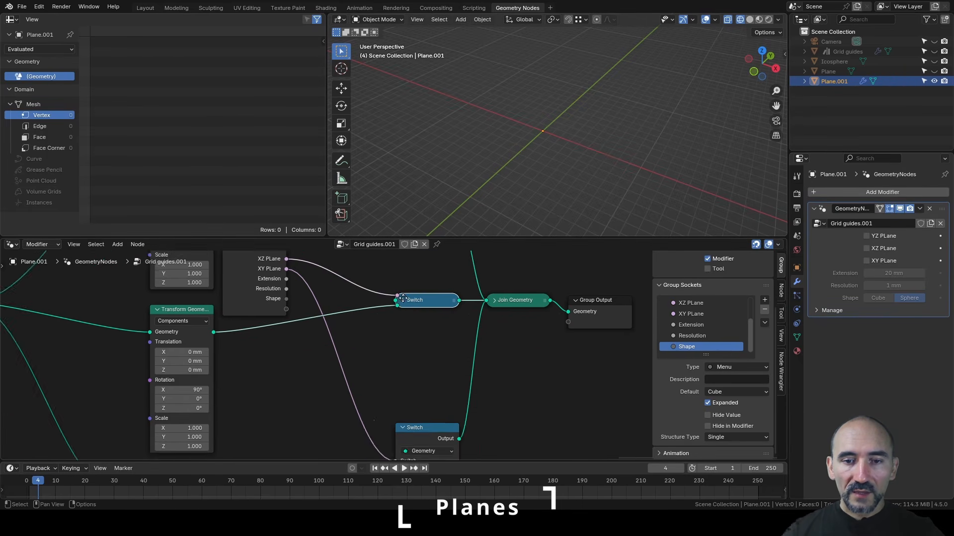
{"action": "left_click", "coordinate": [436, 295]}
{"action": "middle_click_drag", "start_coordinate": [441, 304], "coordinate": [460, 440]}
{"action": "key", "text": "ctrl+s"}
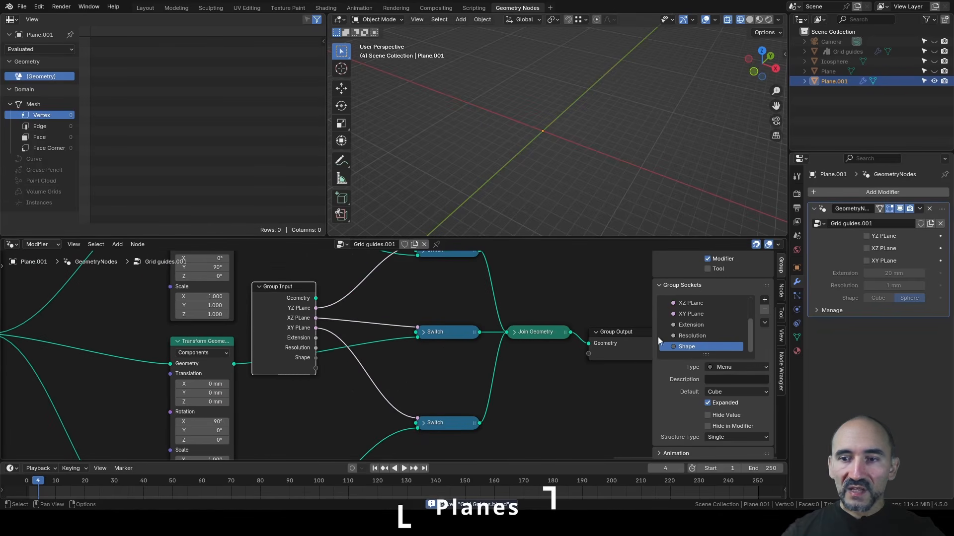
- Enable YZ Plane, XZ Plane and XY Plane in the modifier and inspect the planes in solid shading
{"action": "left_click", "coordinate": [877, 238]}
{"action": "left_click", "coordinate": [883, 249]}
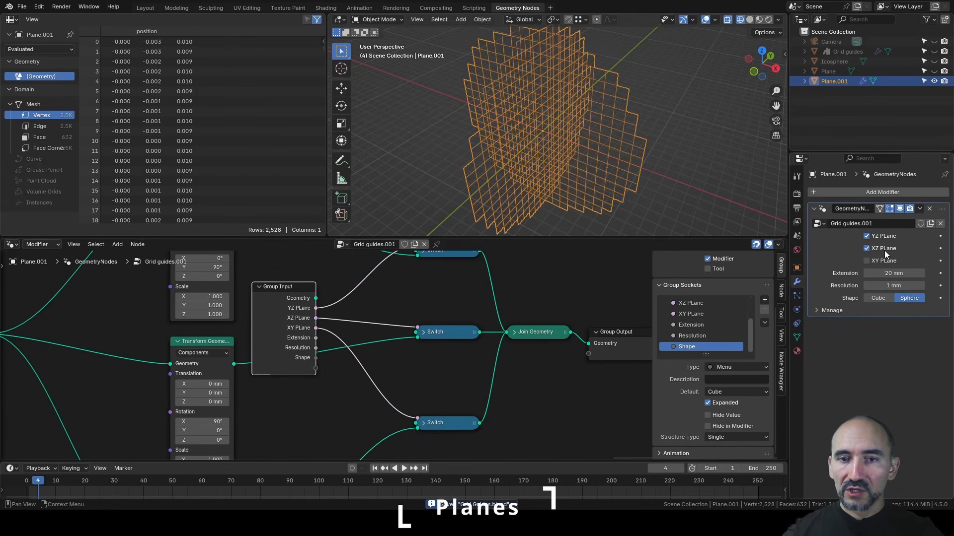
{"action": "left_click", "coordinate": [867, 260]}
{"action": "middle_click_drag", "start_coordinate": [626, 111], "coordinate": [569, 115]}
{"action": "scroll", "coordinate": [567, 116], "scroll_direction": "down", "scroll_amount": 2}
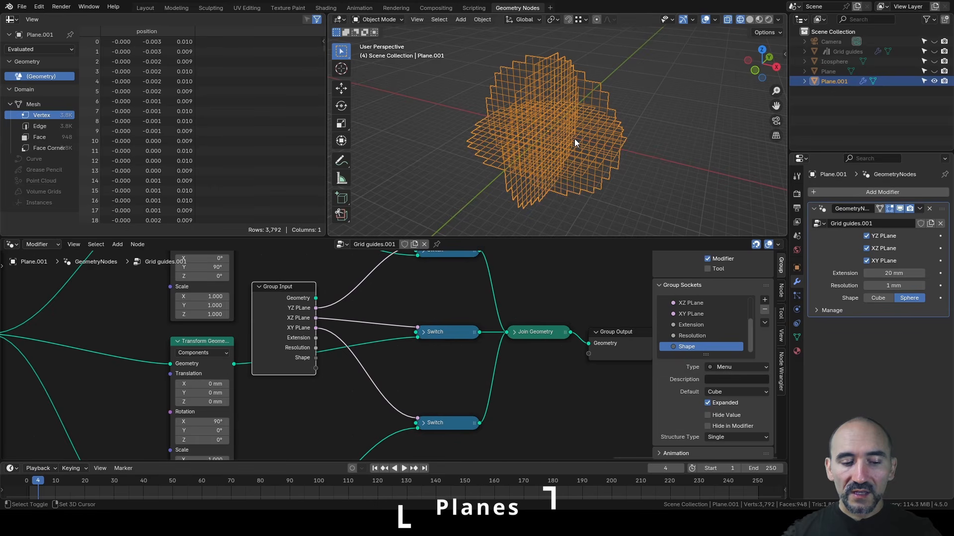
{"action": "key", "text": "shift+z"}
{"action": "middle_click_drag", "start_coordinate": [568, 131], "coordinate": [555, 138]}
{"action": "scroll", "coordinate": [555, 138], "scroll_direction": "up", "scroll_amount": 1}
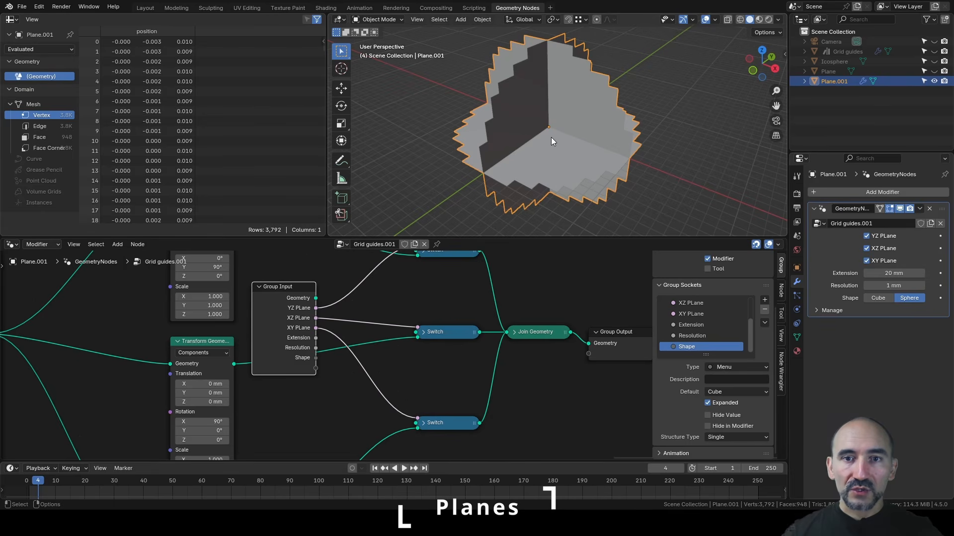
- Frame the transform, switch and join nodes, label the frame PLANES, and place it beside the SHAPE frame
{"action": "left_click_drag", "start_coordinate": [260, 273], "coordinate": [513, 439]}
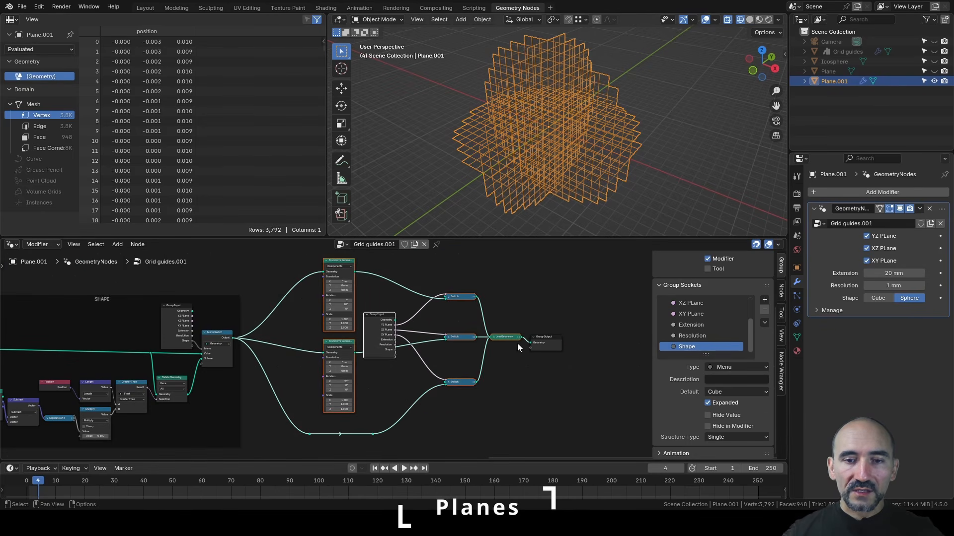
{"action": "key", "text": "ctrl+j"}
{"action": "key", "text": "F2"}
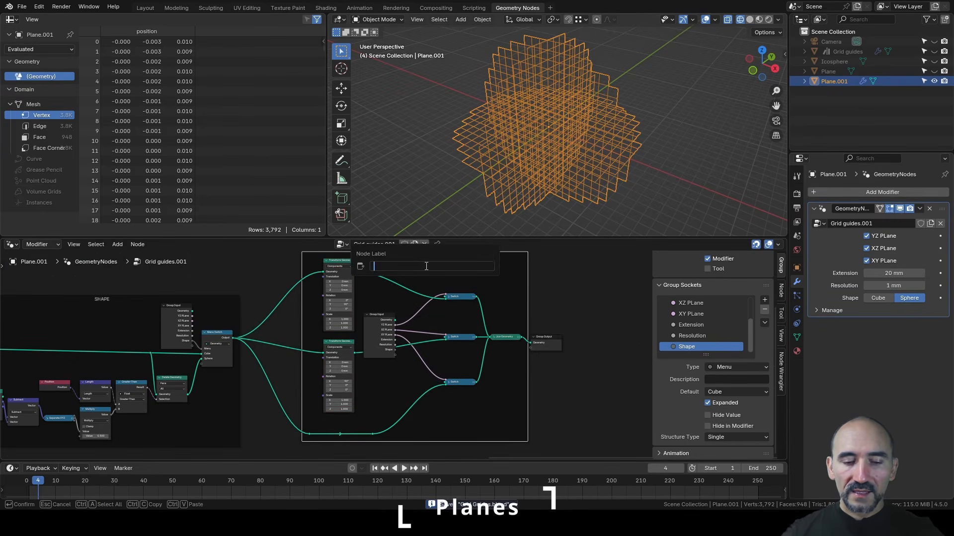
{"action": "type", "text": "PLANES"}
{"action": "key", "text": "Return"}
{"action": "left_click_drag", "start_coordinate": [425, 266], "coordinate": [373, 277]}
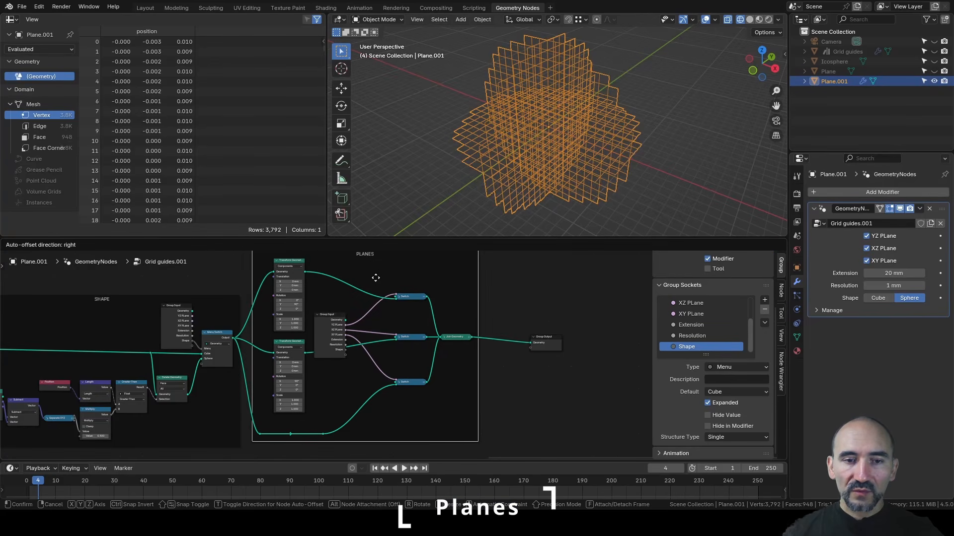
- Move the Group Output farther along and insert a Merge by Distance node after Join Geometry
{"action": "middle_click_drag", "start_coordinate": [553, 341], "coordinate": [261, 353]}
{"action": "left_click_drag", "start_coordinate": [261, 354], "coordinate": [591, 355]}
{"action": "scroll", "coordinate": [296, 361], "scroll_direction": "up", "scroll_amount": 2}
{"action": "left_click_drag", "start_coordinate": [130, 344], "coordinate": [219, 364]}
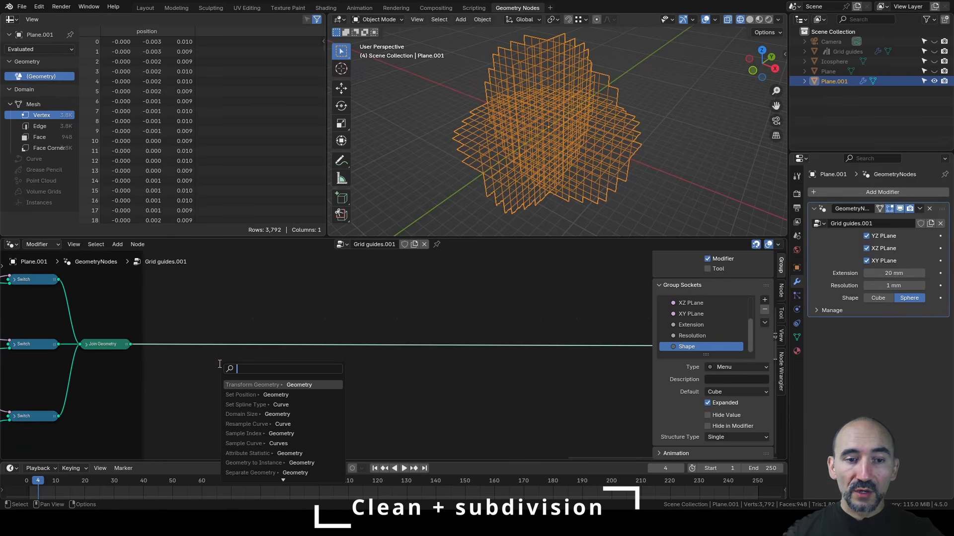
{"action": "type", "text": "merge"}
{"action": "key", "text": "Return"}
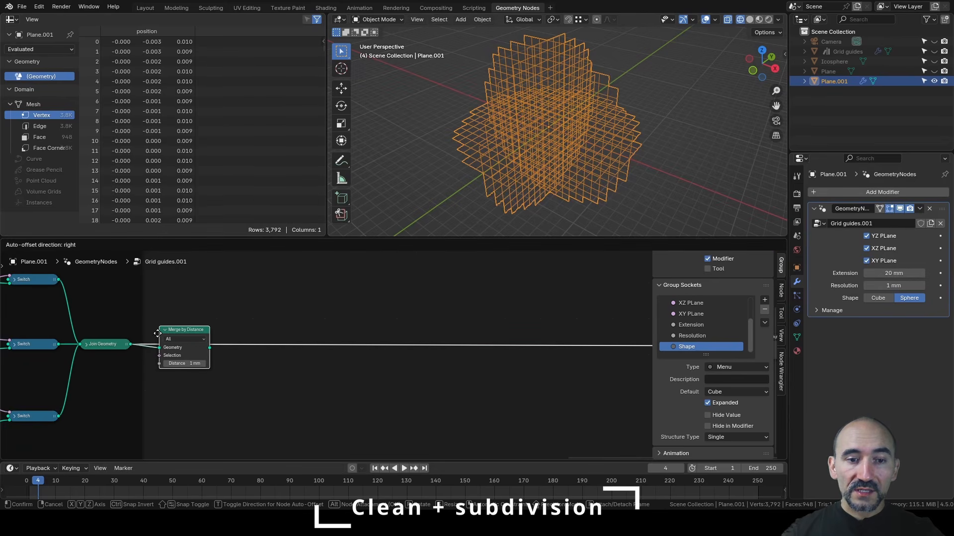
{"action": "left_click", "coordinate": [168, 338]}
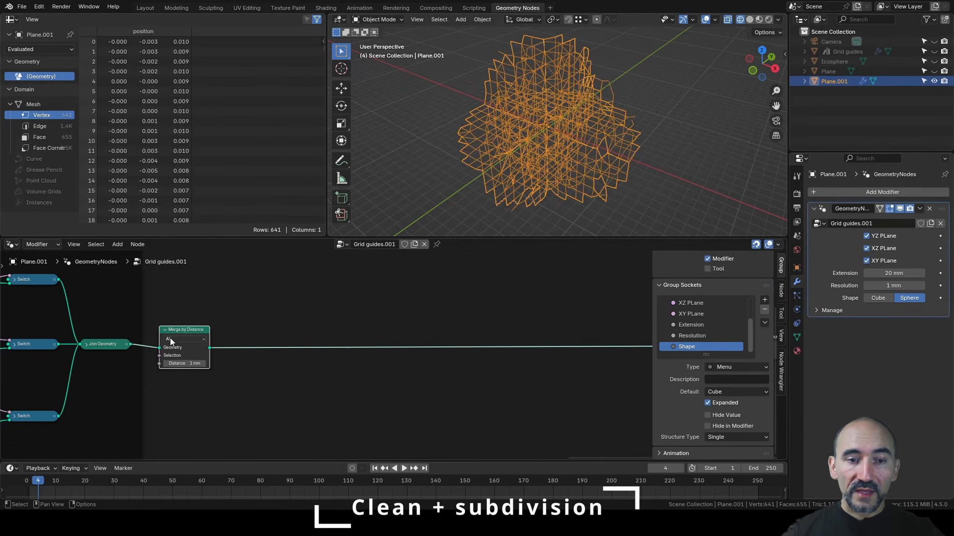
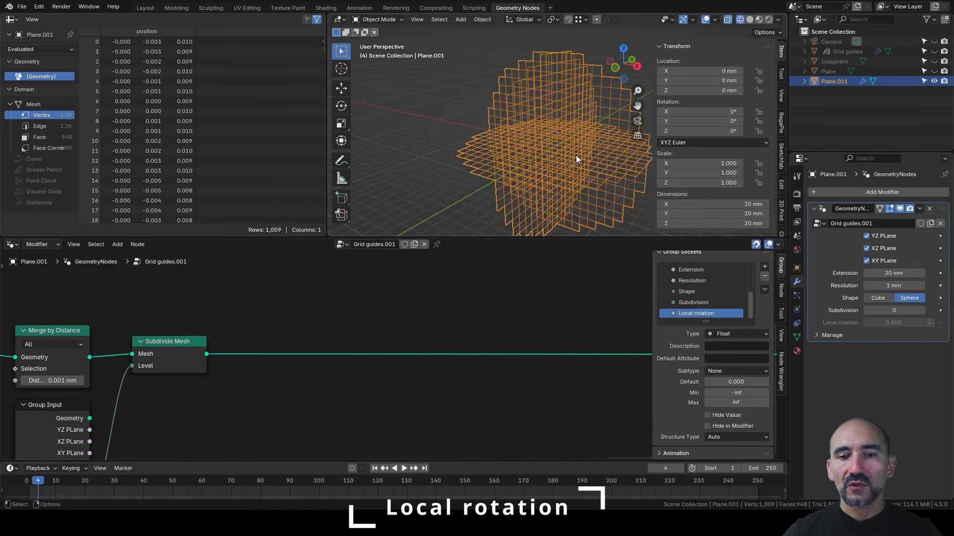
- Insert a Set Position node on the geometry link after Subdivide Mesh, leaving room between the two nodes
{"action": "middle_click_drag", "start_coordinate": [370, 327], "coordinate": [289, 331]}
{"action": "key", "text": "F3"}
{"action": "type", "text": "set pos"}
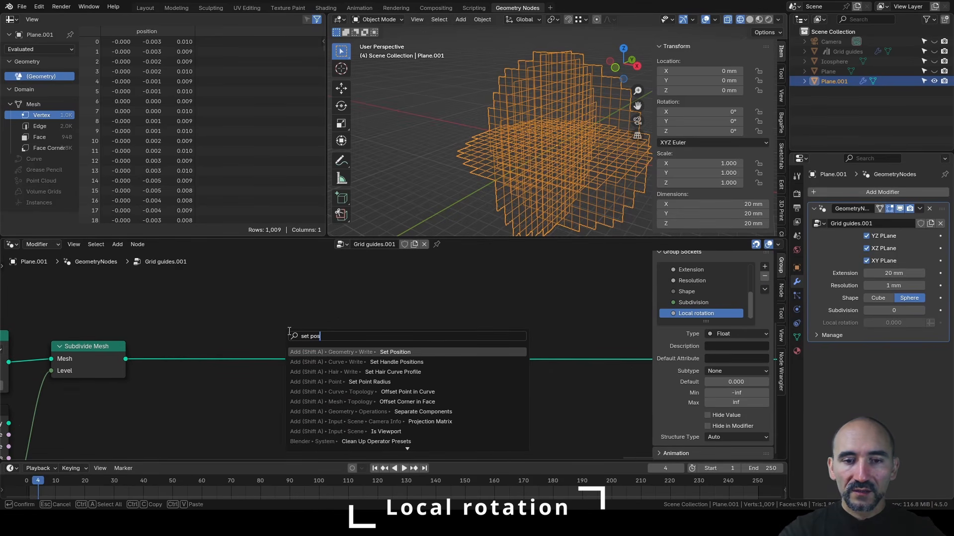
{"action": "key", "text": "Return"}
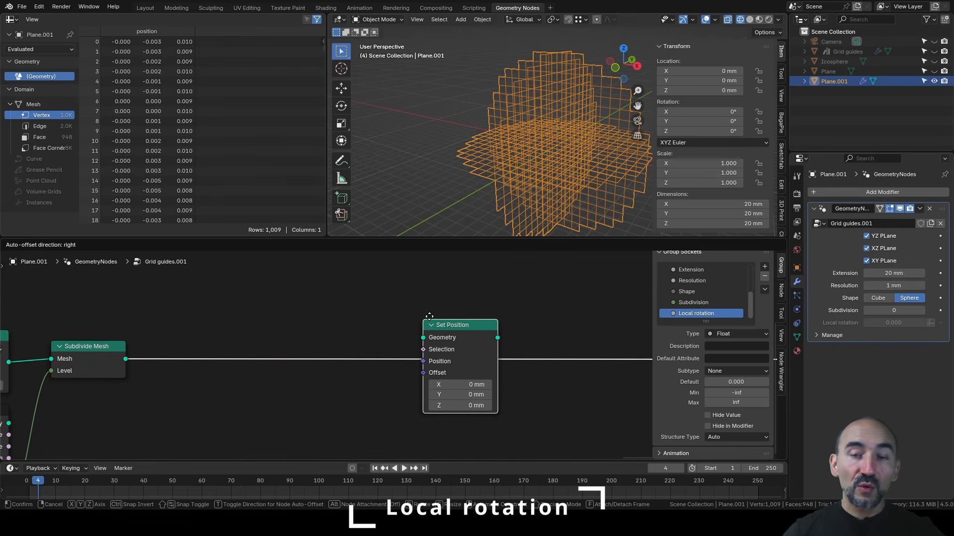
{"action": "left_click", "coordinate": [450, 338]}
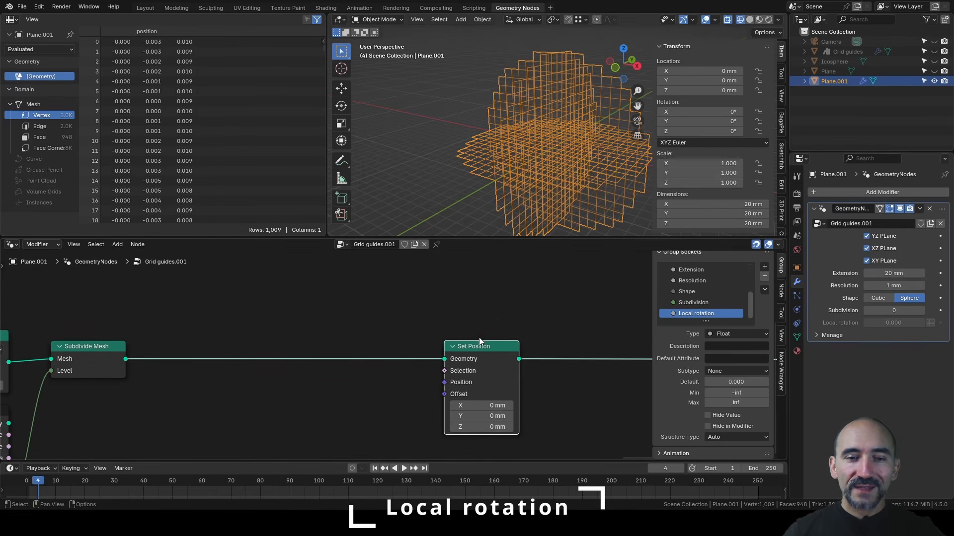
- Add a Position input node below the geometry link, between Subdivide Mesh and Set Position
{"action": "key", "text": "F3"}
{"action": "type", "text": "position"}
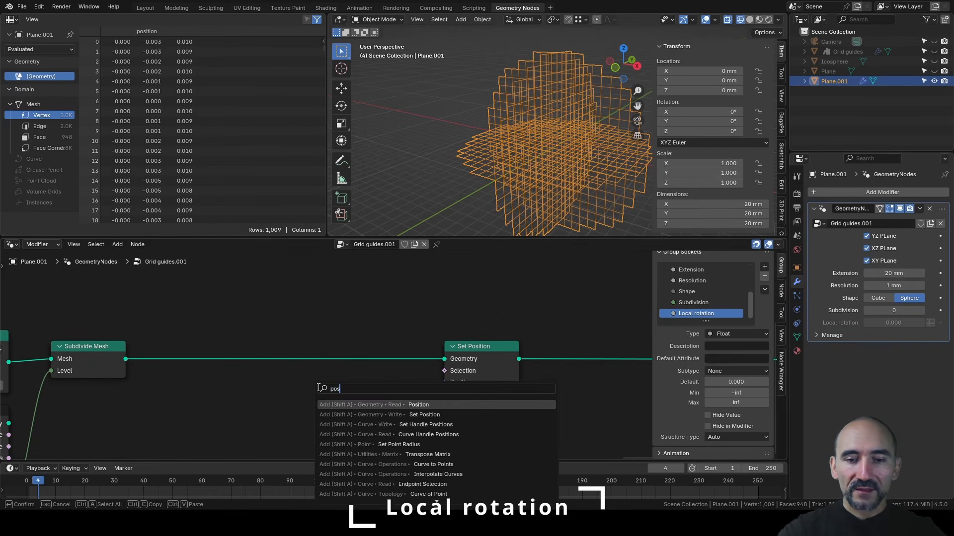
{"action": "key", "text": "Return"}
{"action": "left_click", "coordinate": [242, 379]}
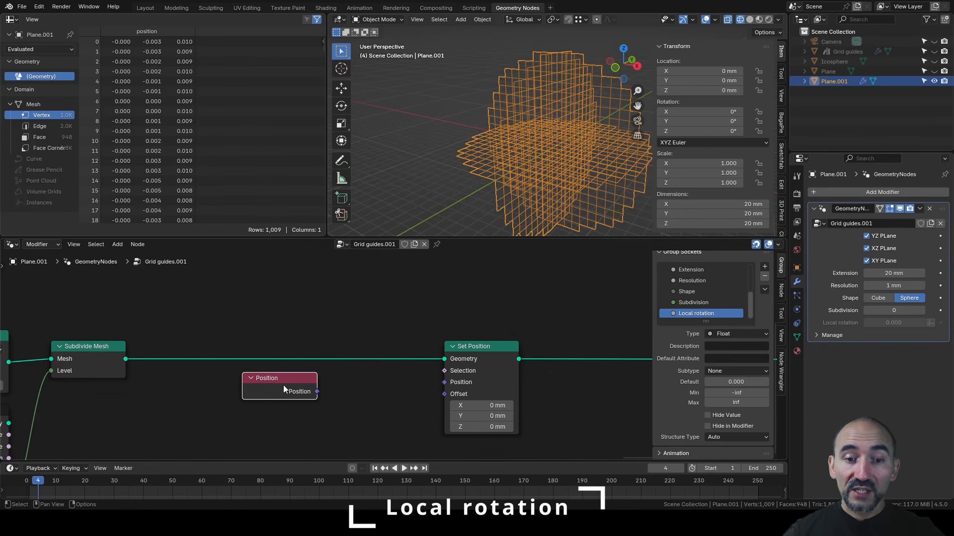
- Add a Rotate Vector node fed by Position, connect it to Set Position's Position input, and save the file
{"action": "key", "text": "shift+a"}
{"action": "type", "text": "rott"}
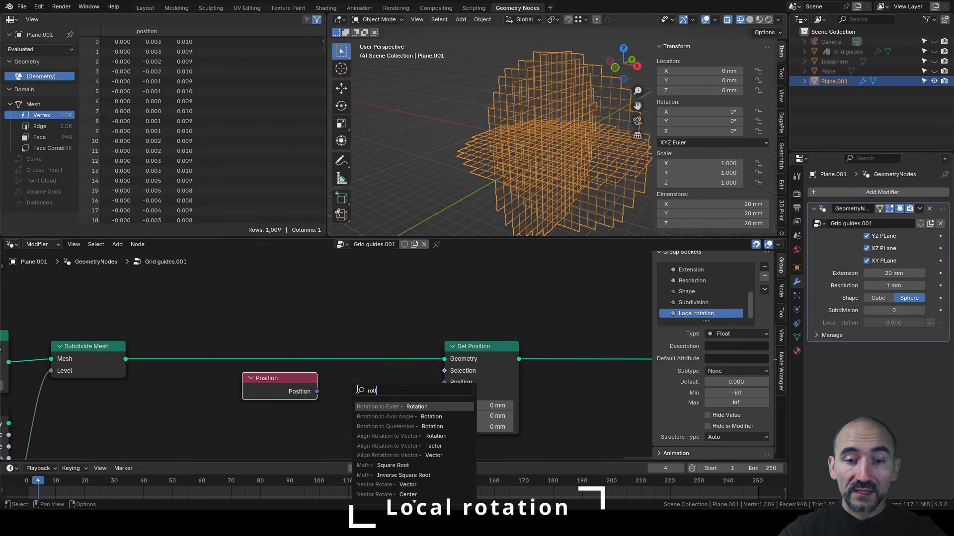
{"action": "key", "text": "Return"}
{"action": "left_click", "coordinate": [344, 379]}
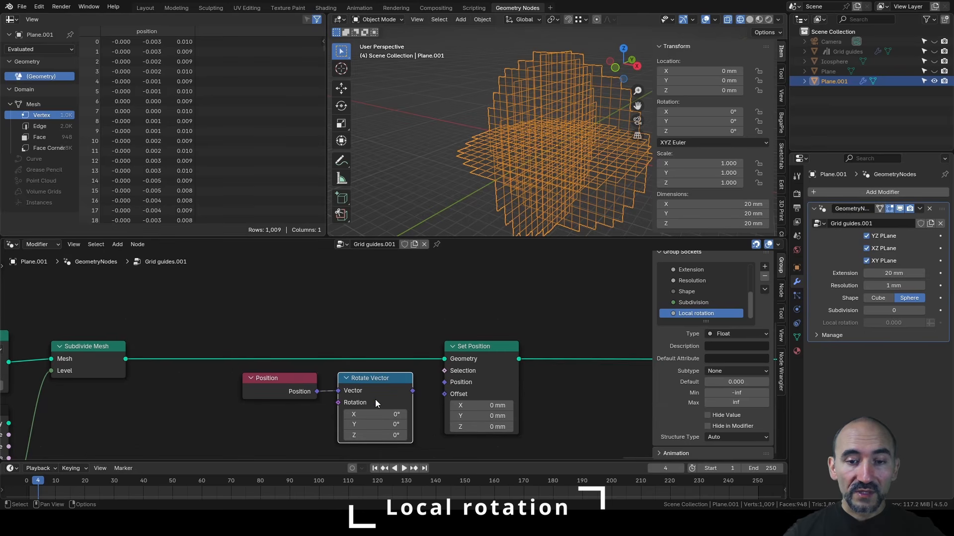
{"action": "left_click_drag", "start_coordinate": [412, 391], "coordinate": [439, 387]}
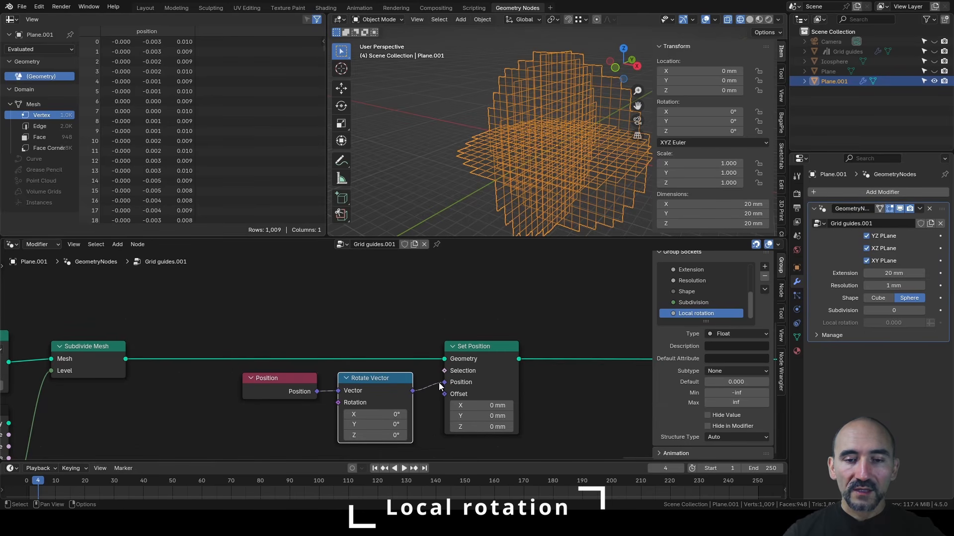
{"action": "left_click_drag", "start_coordinate": [380, 393], "coordinate": [391, 393]}
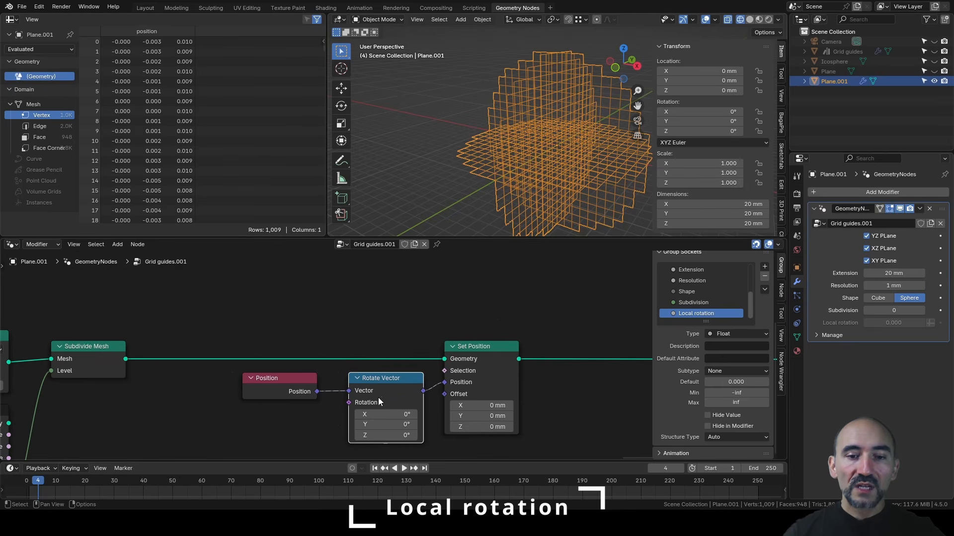
{"action": "key", "text": "ctrl+s"}
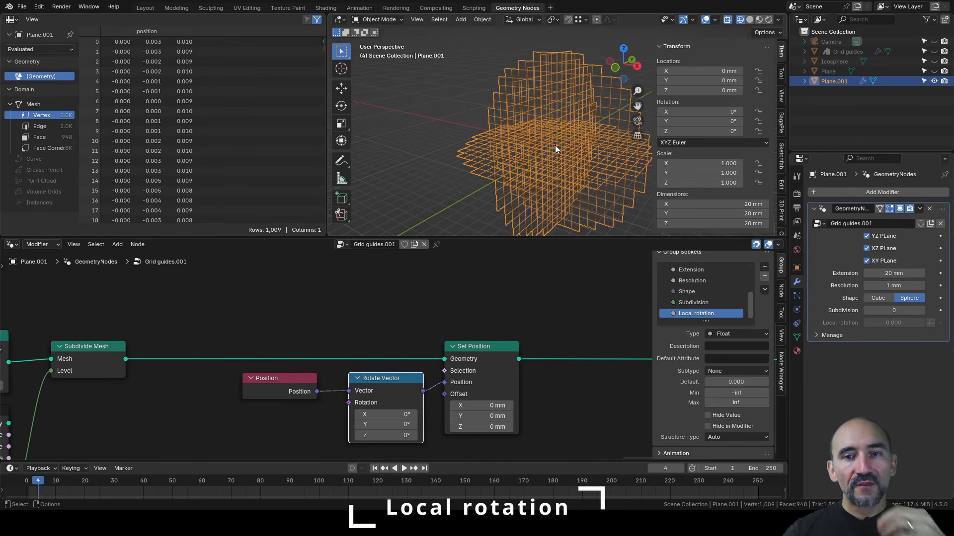
- Change the Local rotation group socket to type Vector with the Euler Angles subtype
{"action": "key", "text": "n"}
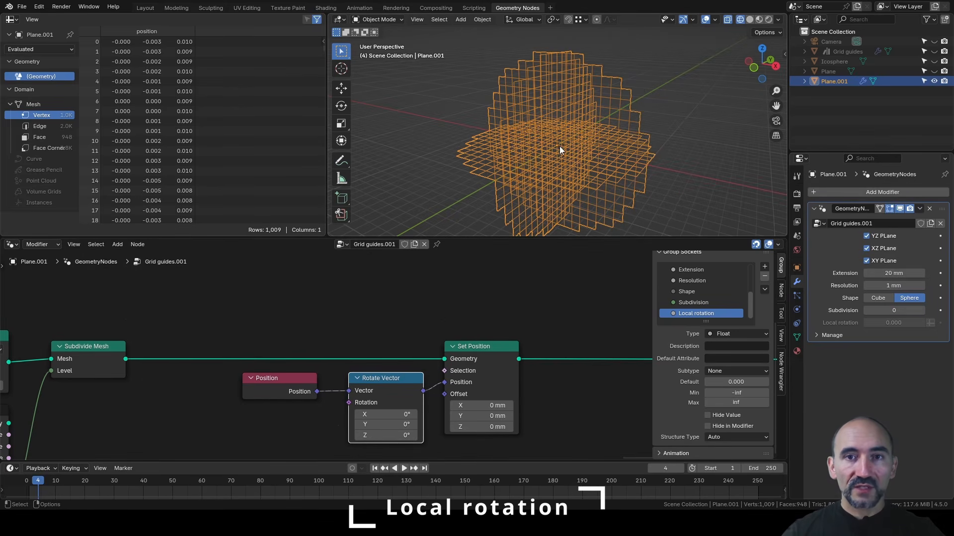
{"action": "middle_click_drag", "start_coordinate": [377, 414], "coordinate": [368, 366]}
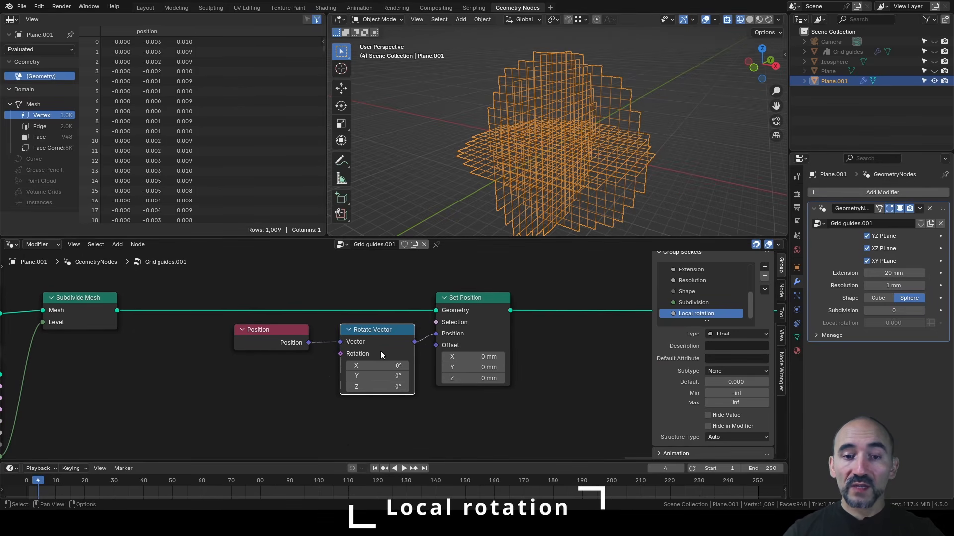
{"action": "mouse_move", "coordinate": [369, 355]}
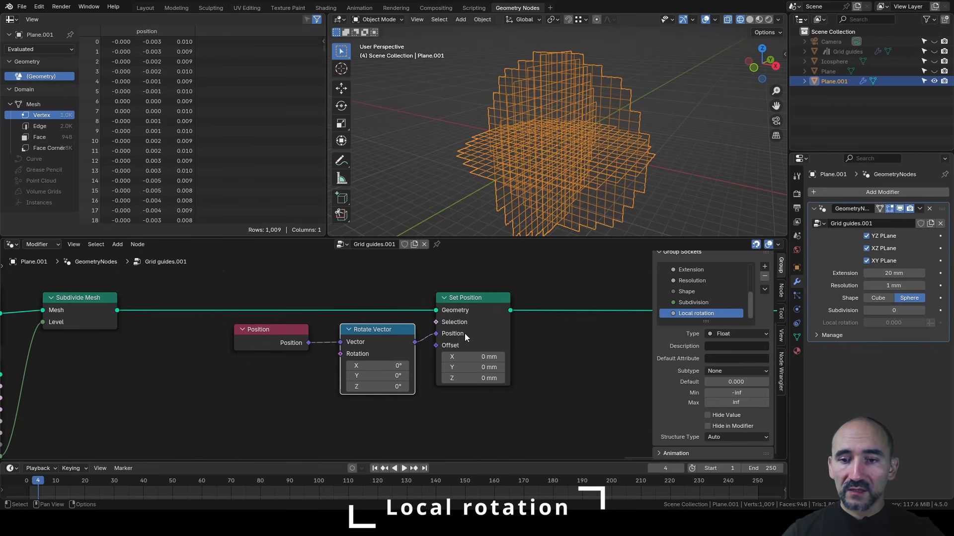
{"action": "left_click", "coordinate": [719, 335]}
{"action": "left_click", "coordinate": [734, 395]}
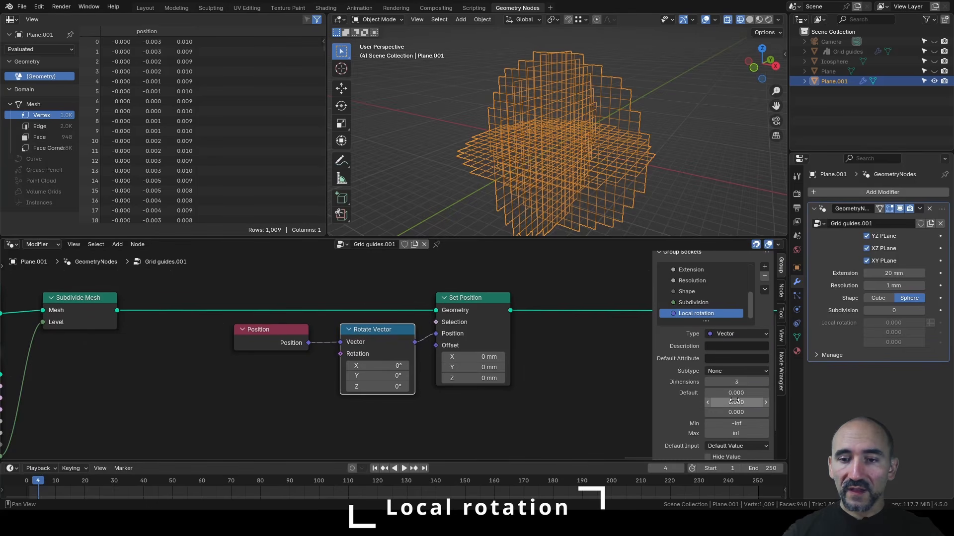
{"action": "left_click", "coordinate": [723, 371]}
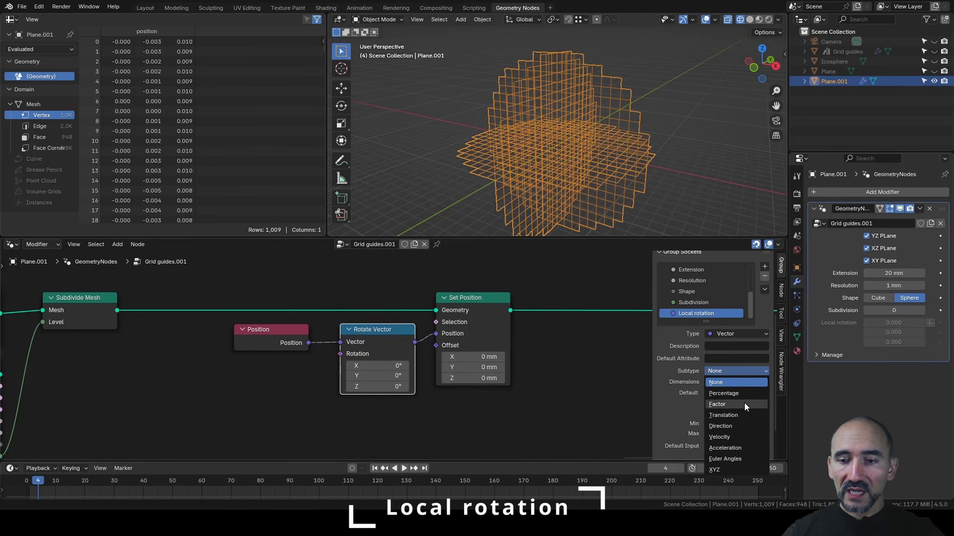
{"action": "left_click", "coordinate": [725, 458]}
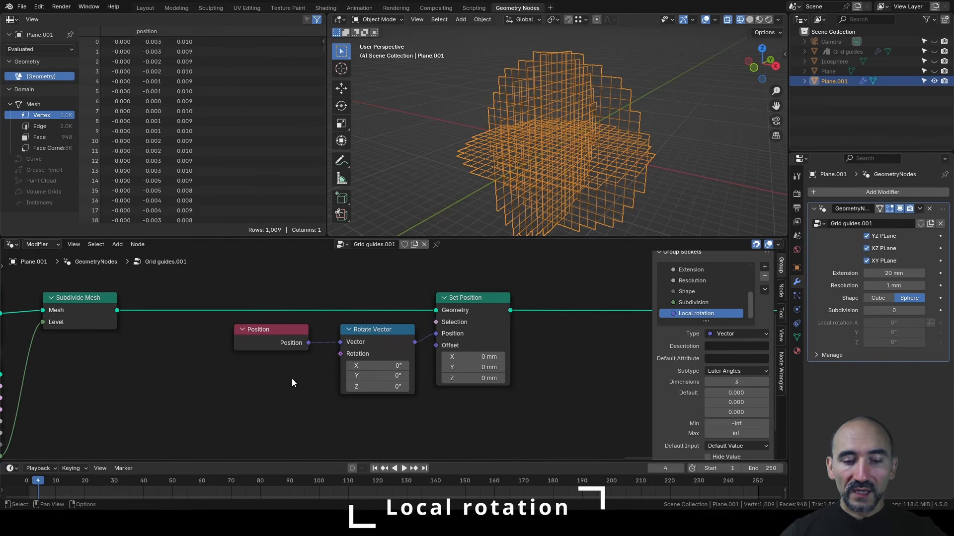
- Add a Group Input node and connect its Local rotation output to Rotate Vector's Rotation input
{"action": "key", "text": "shift+a"}
{"action": "type", "text": "group in"}
{"action": "key", "text": "Return"}
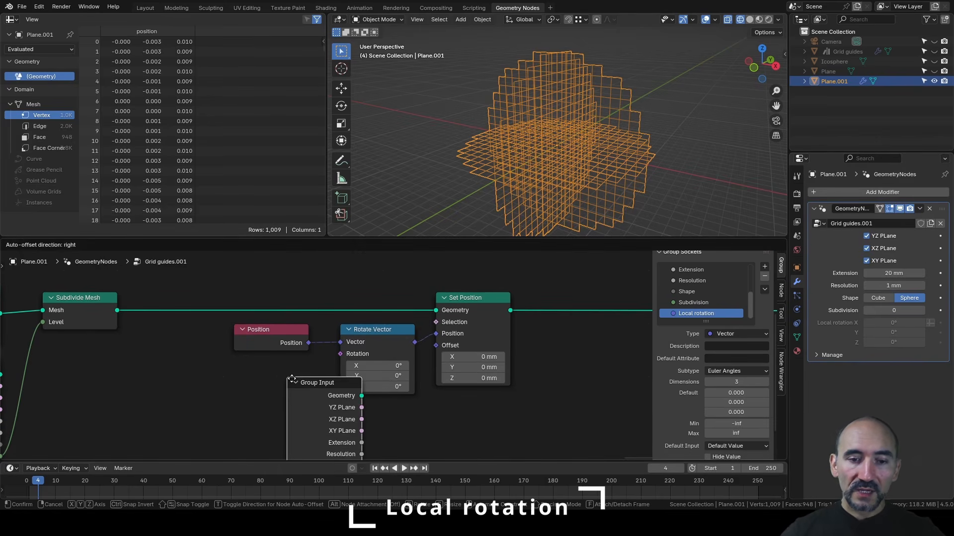
{"action": "left_click", "coordinate": [163, 368]}
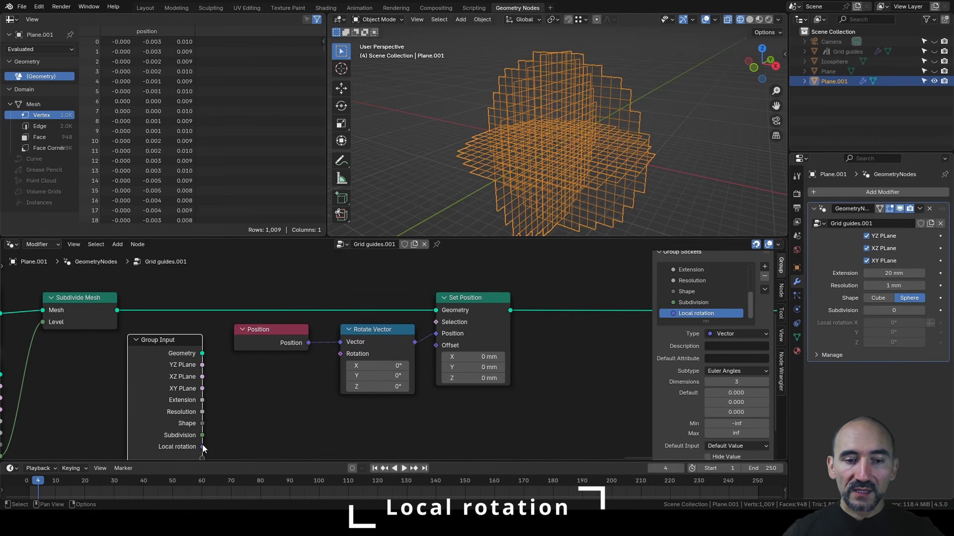
{"action": "left_click_drag", "start_coordinate": [203, 446], "coordinate": [332, 360]}
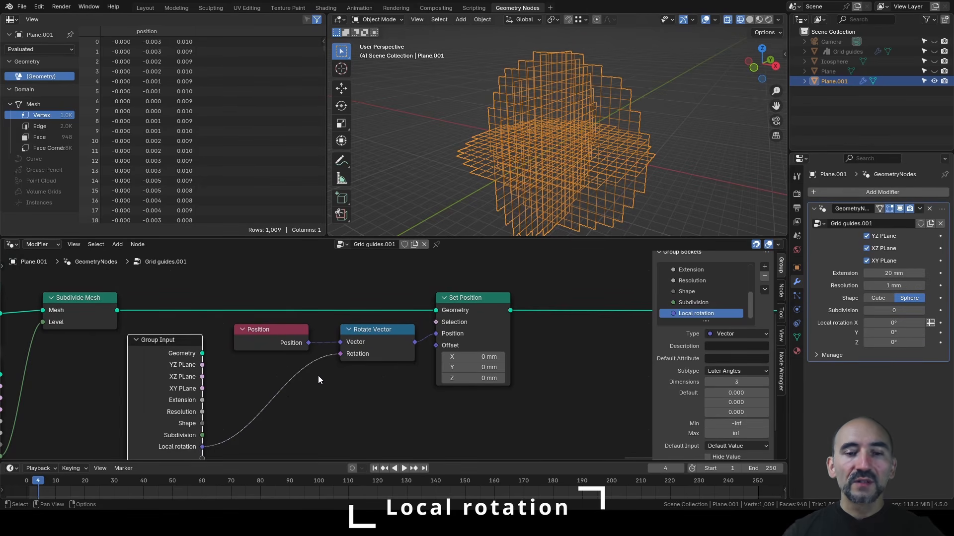
{"action": "left_click", "coordinate": [329, 382]}
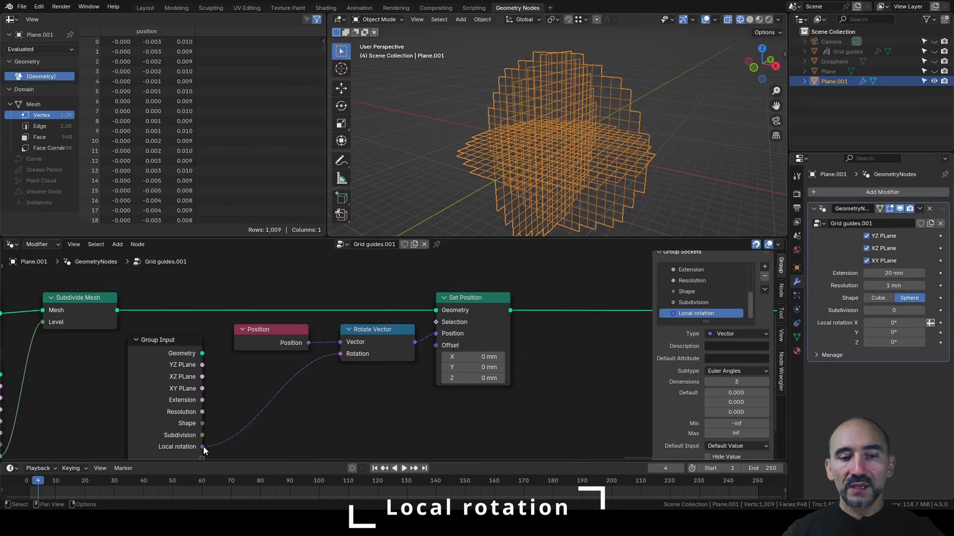
{"action": "mouse_move", "coordinate": [204, 448]}
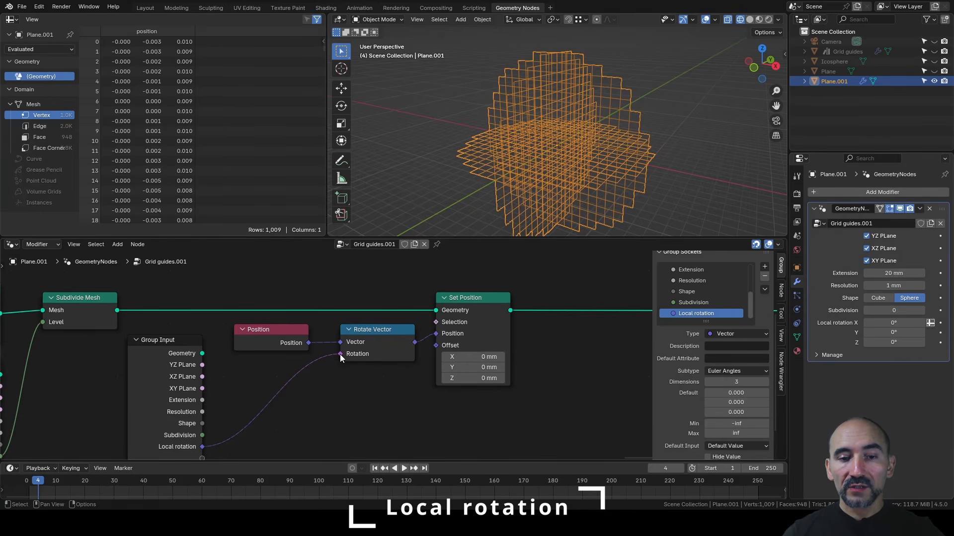
{"action": "mouse_move", "coordinate": [340, 354]}
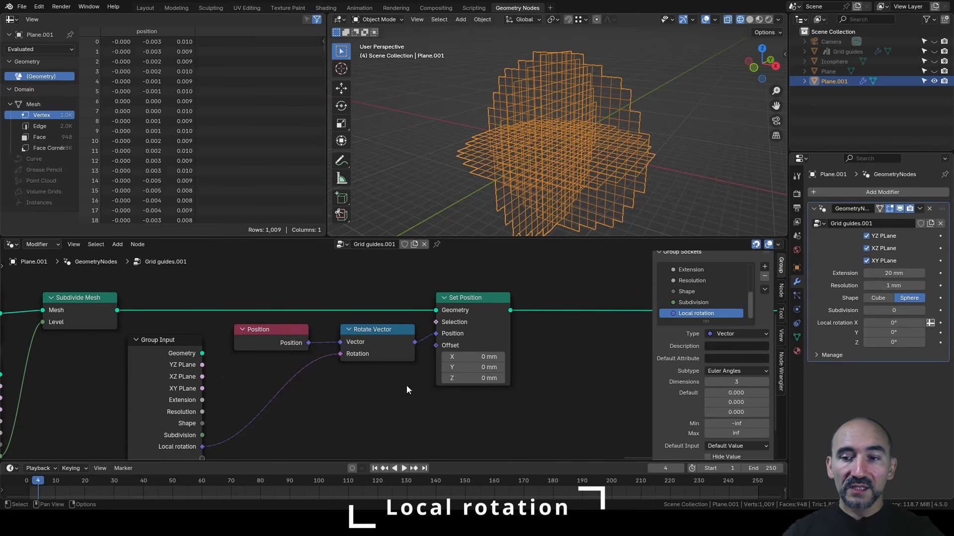
- Set the modifier's Local rotation Z to 45° to test the rotation of the planes
{"action": "left_click", "coordinate": [892, 343]}
{"action": "type", "text": "45"}
{"action": "key", "text": "Return"}
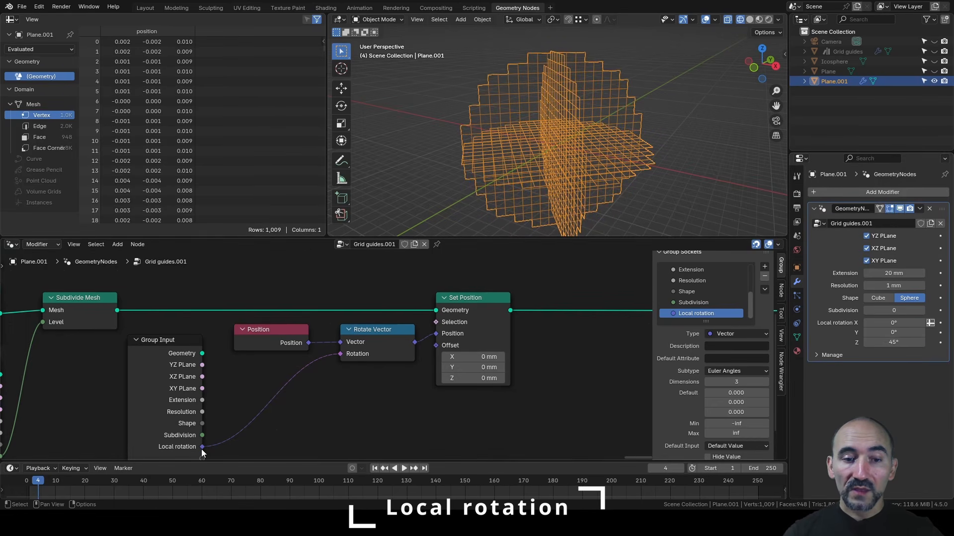
{"action": "mouse_move", "coordinate": [201, 449]}
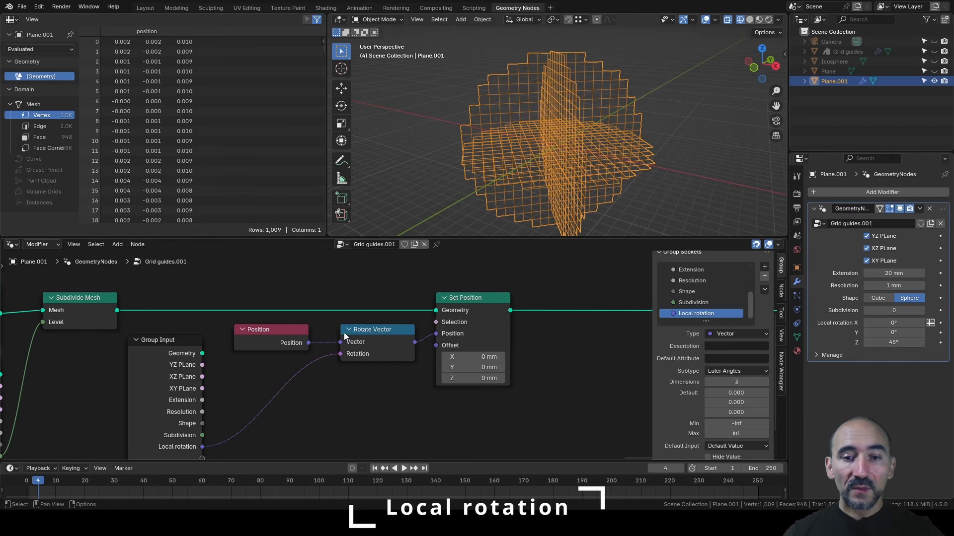
- Place the new Group Input node directly below the Position node and hide its unused sockets
{"action": "left_click", "coordinate": [279, 342]}
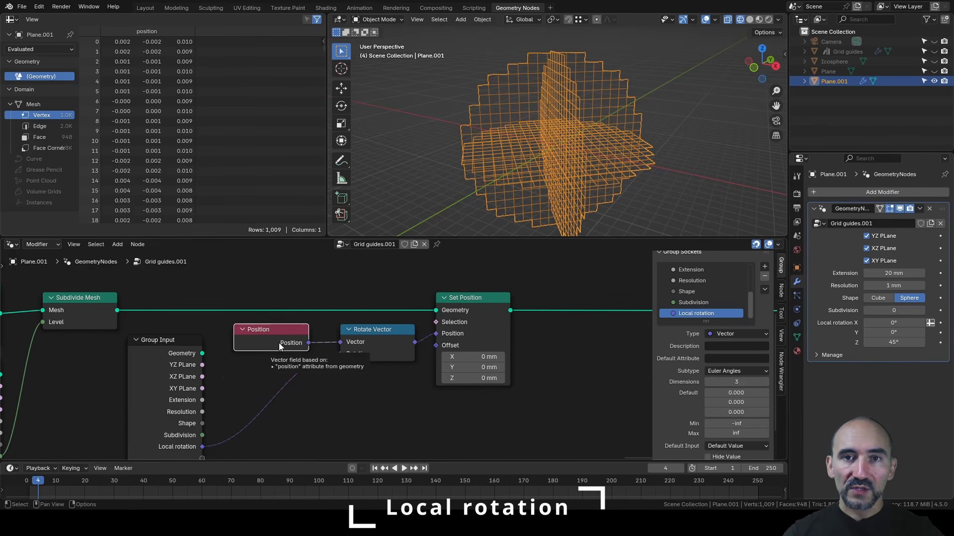
{"action": "left_click_drag", "start_coordinate": [176, 367], "coordinate": [287, 368]}
{"action": "key", "text": "ctrl+h"}
- Frame the Position, Group Input, Rotate Vector and Set Position nodes and label the frame LOCAL ROTATION
{"action": "left_click_drag", "start_coordinate": [182, 283], "coordinate": [524, 414]}
{"action": "key", "text": "ctrl+j"}
{"action": "key", "text": "F2"}
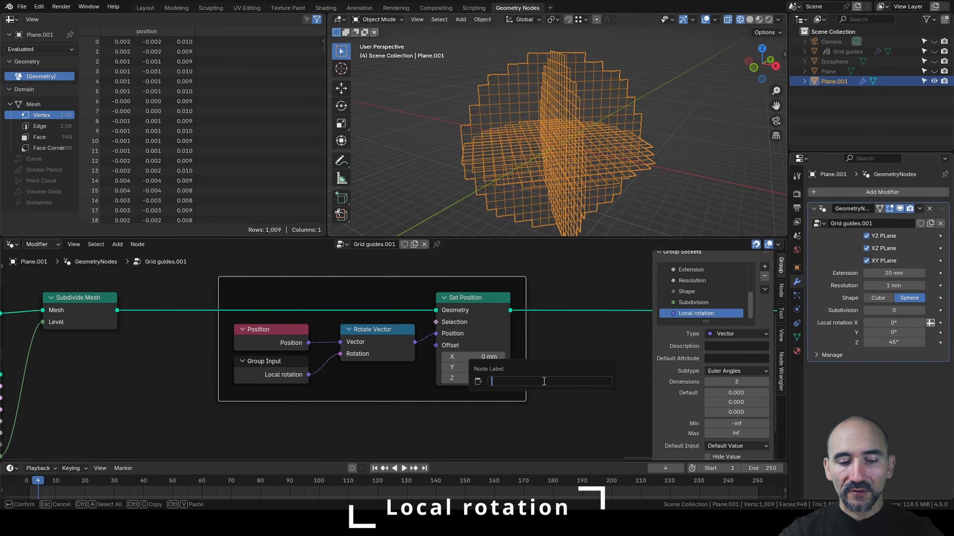
{"action": "type", "text": "LOCAL ROTATION"}
{"action": "key", "text": "Return"}
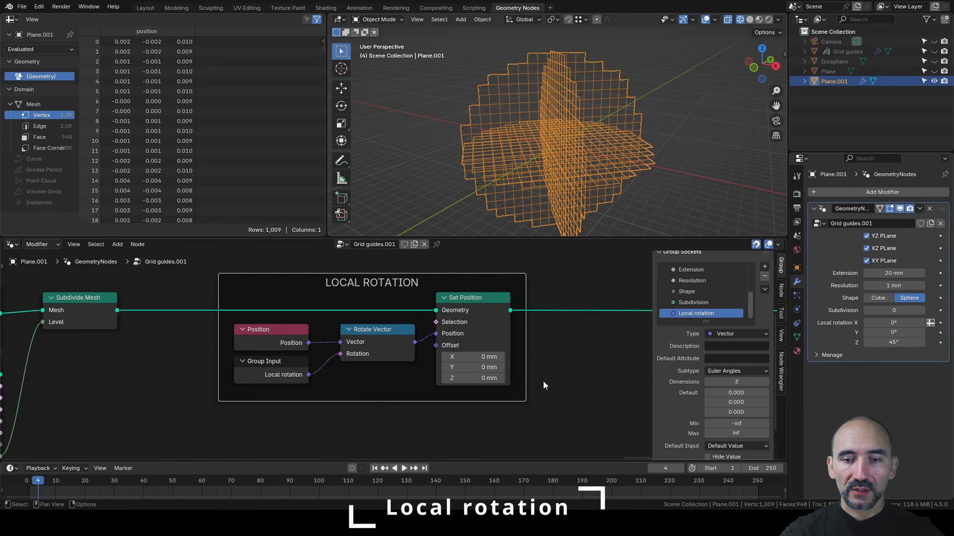
- Set the Local rotation socket's Structure Type to Single
{"action": "scroll", "coordinate": [682, 422], "scroll_direction": "down", "scroll_amount": 3}
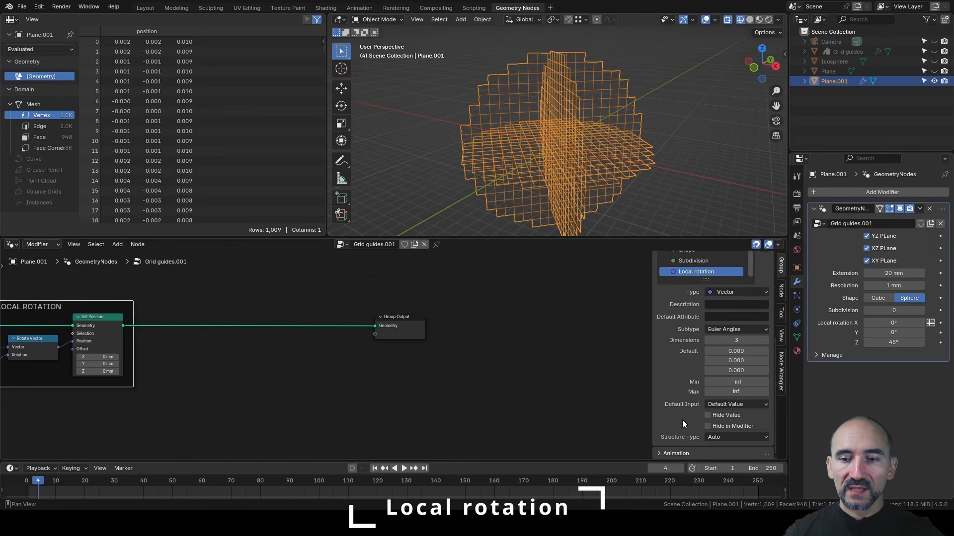
{"action": "left_click", "coordinate": [713, 437]}
{"action": "left_click", "coordinate": [714, 459]}
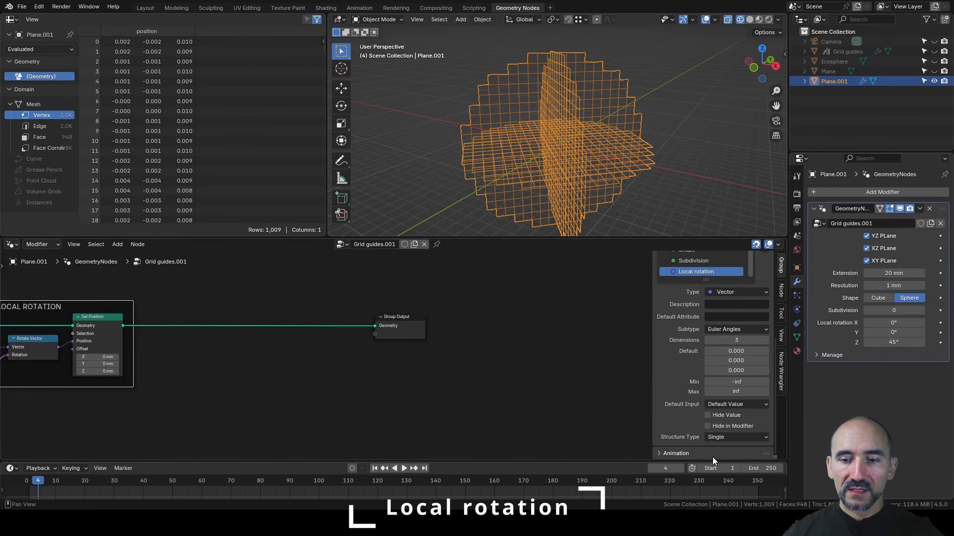
- Move the Shape socket above Resolution in the group socket list
{"action": "left_click", "coordinate": [551, 347]}
{"action": "scroll", "coordinate": [684, 301], "scroll_direction": "up", "scroll_amount": 2}
{"action": "left_click", "coordinate": [688, 290]}
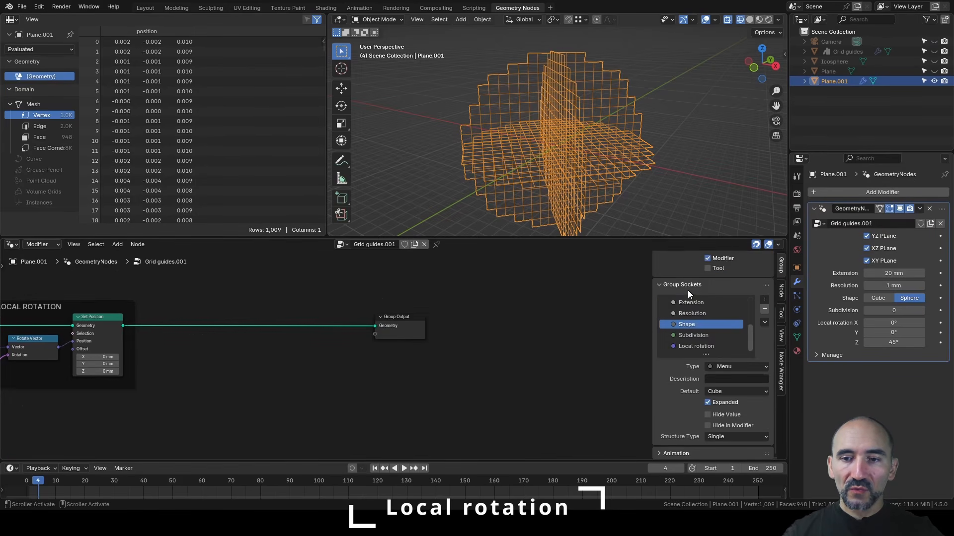
{"action": "left_click_drag", "start_coordinate": [688, 324], "coordinate": [687, 313]}
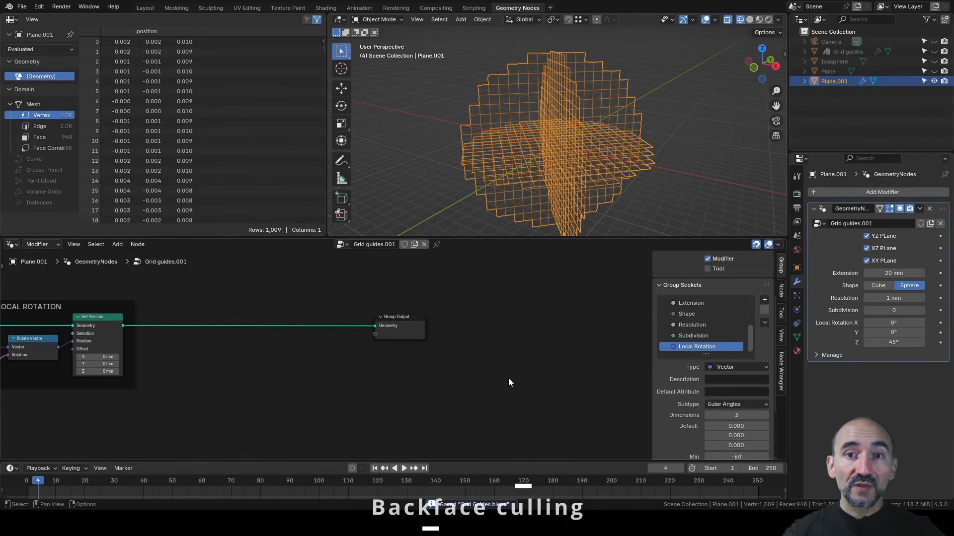
- Make the hidden Camera visible in the viewport and move it closer to the grid guides
{"action": "middle_click_drag", "start_coordinate": [517, 169], "coordinate": [551, 134]}
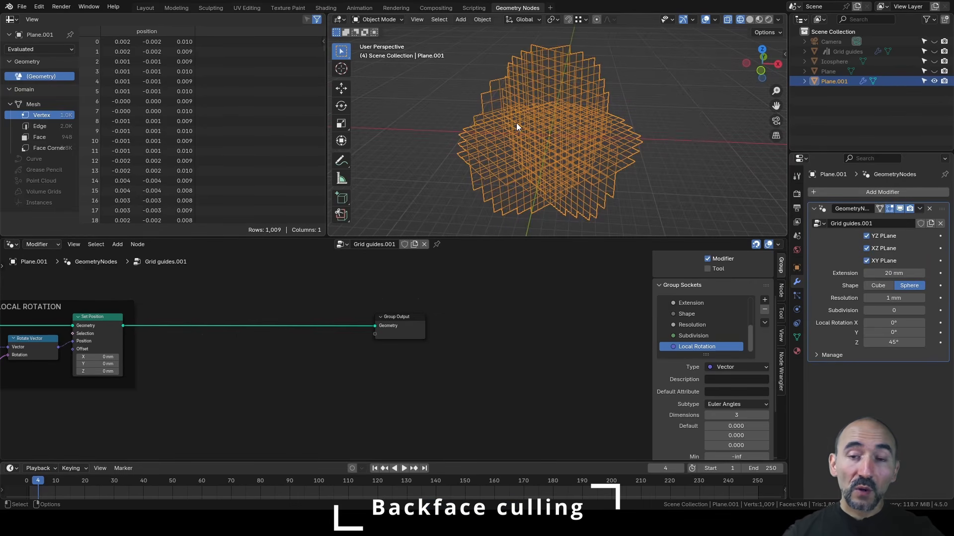
{"action": "mouse_move", "coordinate": [516, 123]}
{"action": "middle_mouse_down"}
{"action": "mouse_move", "coordinate": [513, 109]}
{"action": "mouse_move", "coordinate": [537, 114]}
{"action": "mouse_move", "coordinate": [526, 110]}
{"action": "middle_mouse_up"}
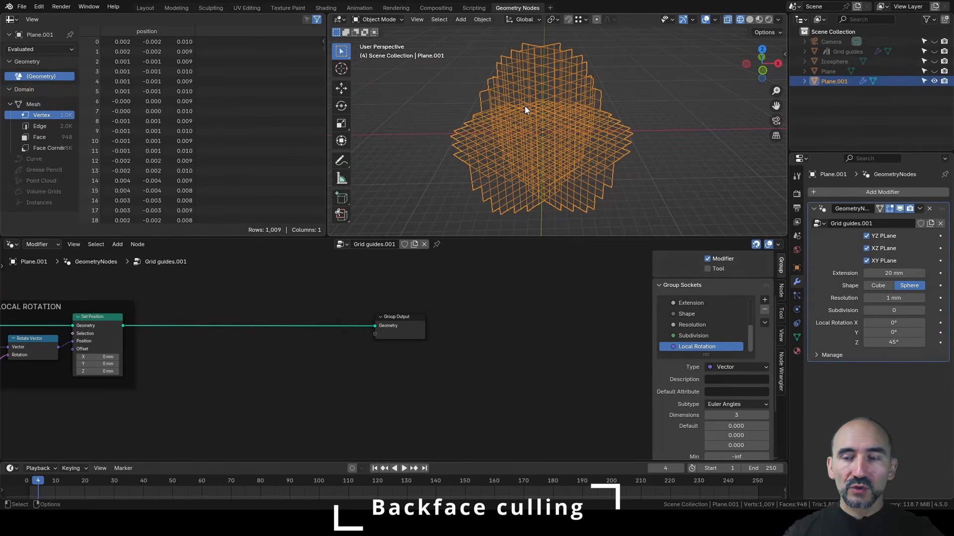
{"action": "left_click", "coordinate": [934, 42]}
{"action": "scroll", "coordinate": [598, 115], "scroll_direction": "down", "scroll_amount": 2}
{"action": "scroll", "coordinate": [598, 116], "scroll_direction": "down", "scroll_amount": 6}
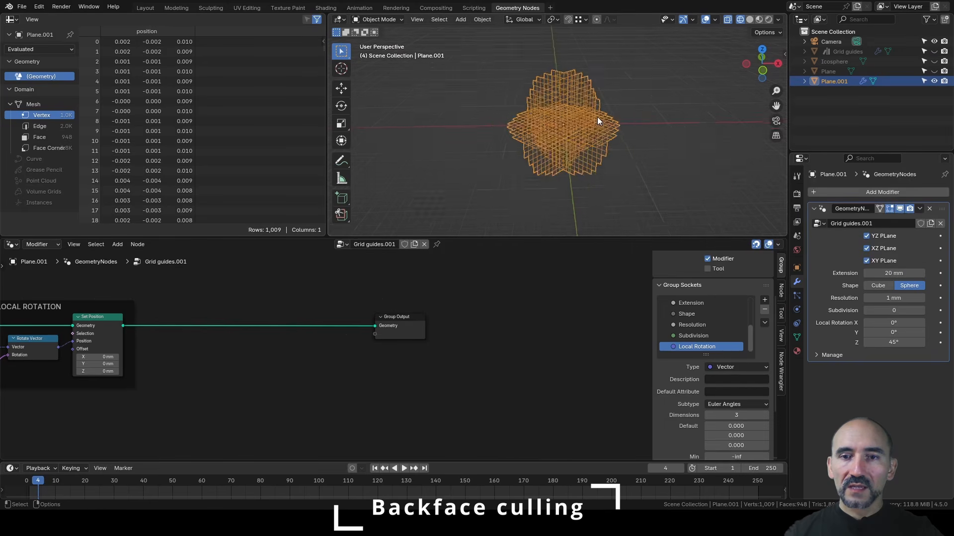
{"action": "left_click", "coordinate": [449, 98]}
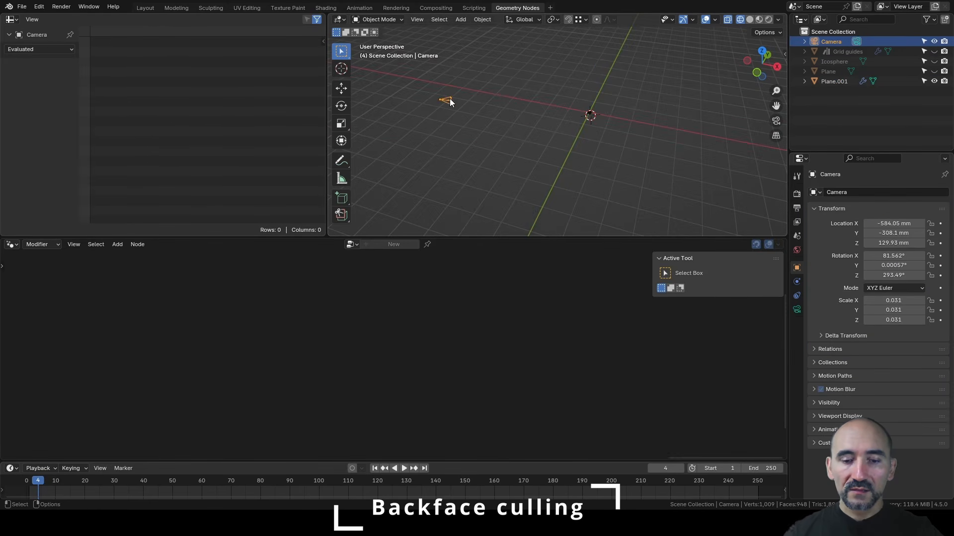
{"action": "key", "text": "g"}
{"action": "left_click", "coordinate": [582, 111]}
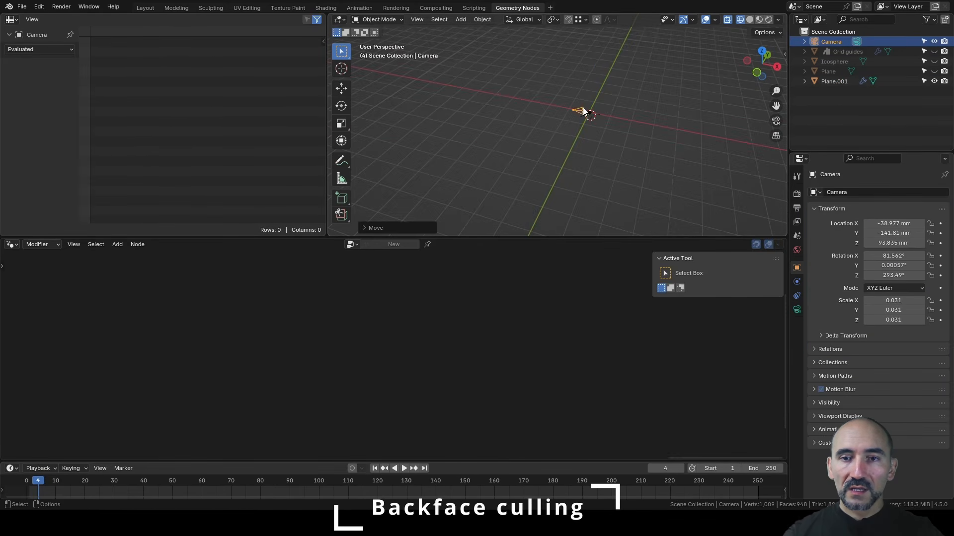
{"action": "scroll", "coordinate": [586, 111], "scroll_direction": "up", "scroll_amount": 2}
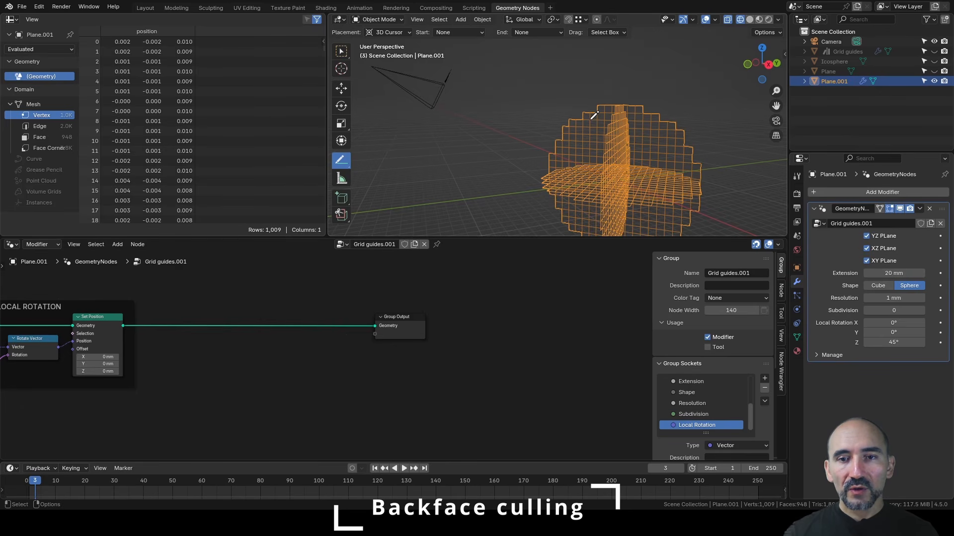
- Draw three blue annotation arrows from different points on the grid guides to the camera
{"action": "left_click_drag", "start_coordinate": [589, 119], "coordinate": [376, 65]}
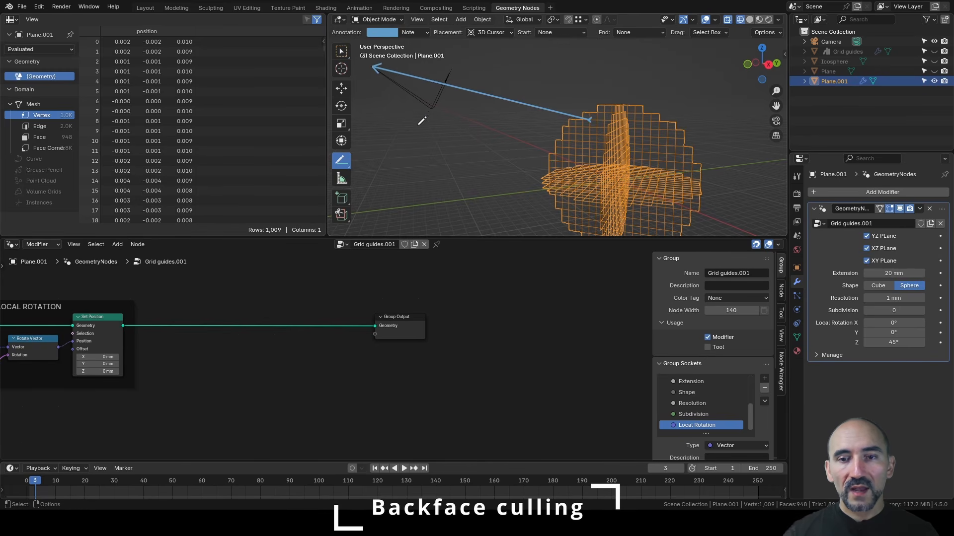
{"action": "left_click_drag", "start_coordinate": [577, 217], "coordinate": [376, 66]}
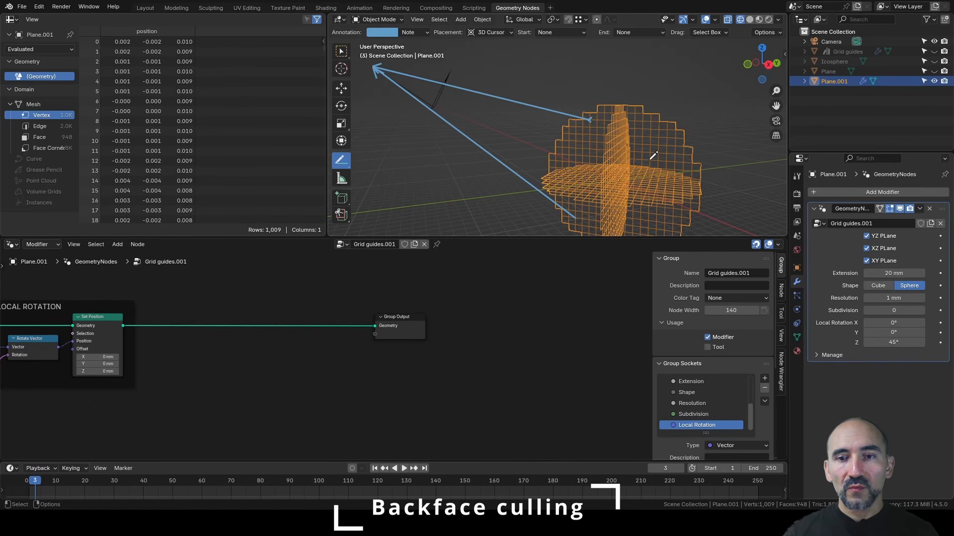
{"action": "left_click_drag", "start_coordinate": [649, 159], "coordinate": [378, 68]}
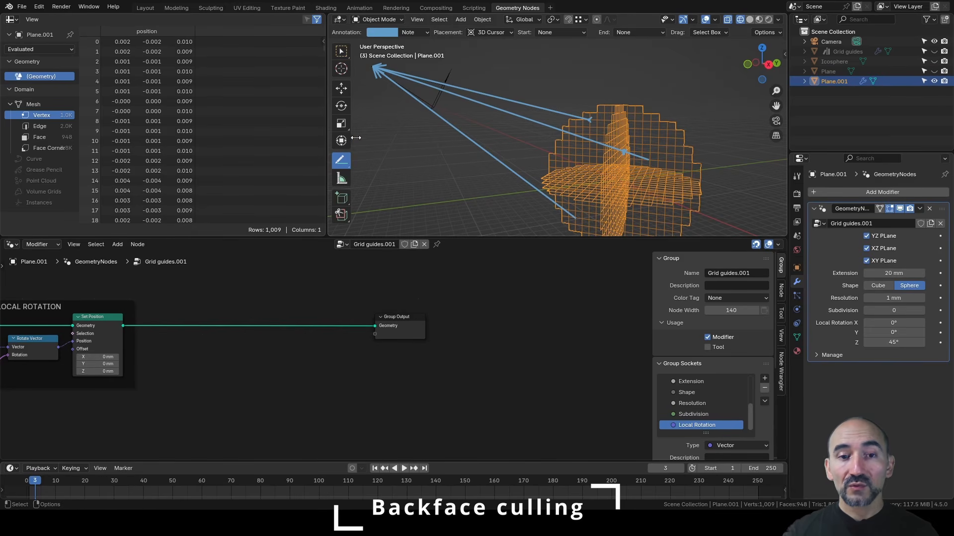
- Add a new magenta annotation layer and draw lines from the grid's centre to the camera and to the first arrow's starting point
{"action": "key", "text": "n"}
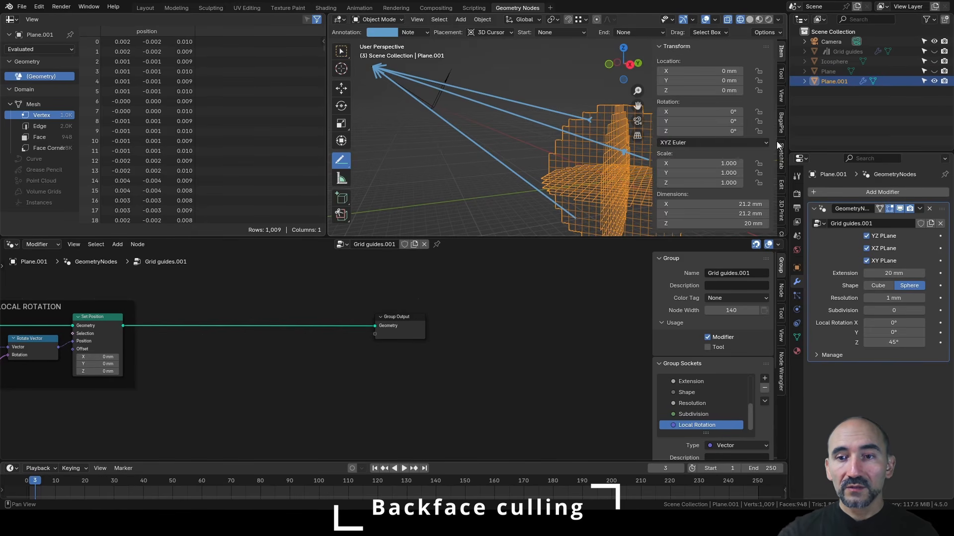
{"action": "left_click", "coordinate": [780, 98]}
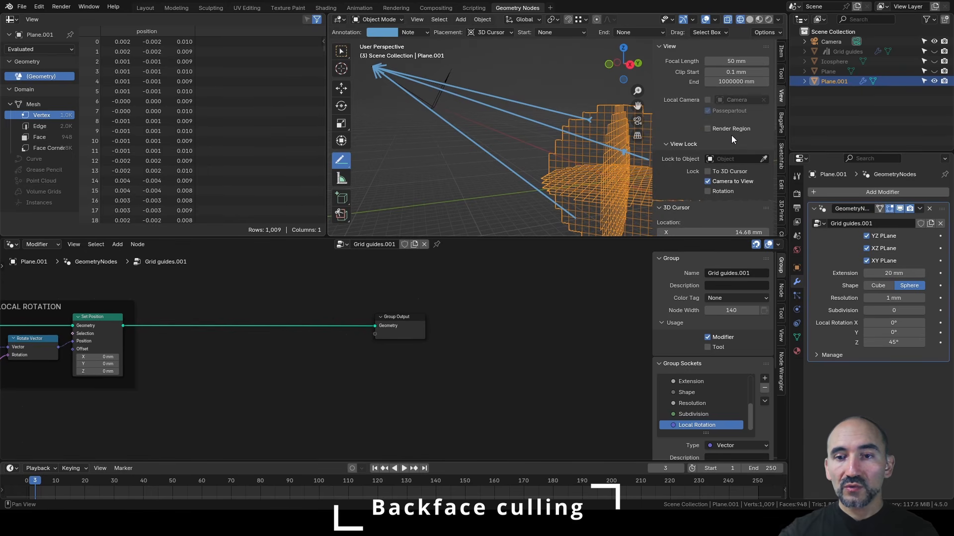
{"action": "scroll", "coordinate": [731, 136], "scroll_direction": "down", "scroll_amount": 10}
{"action": "left_click", "coordinate": [765, 148]}
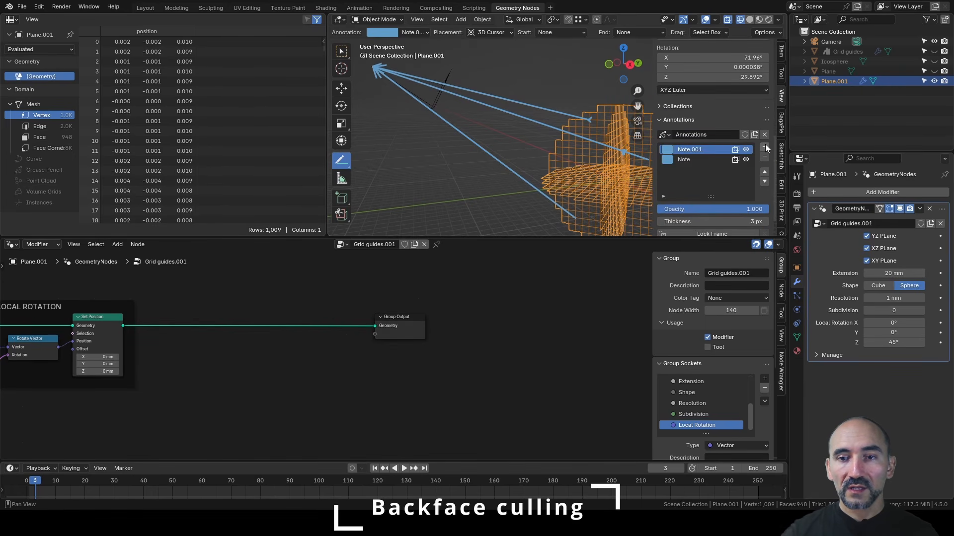
{"action": "key", "text": "n"}
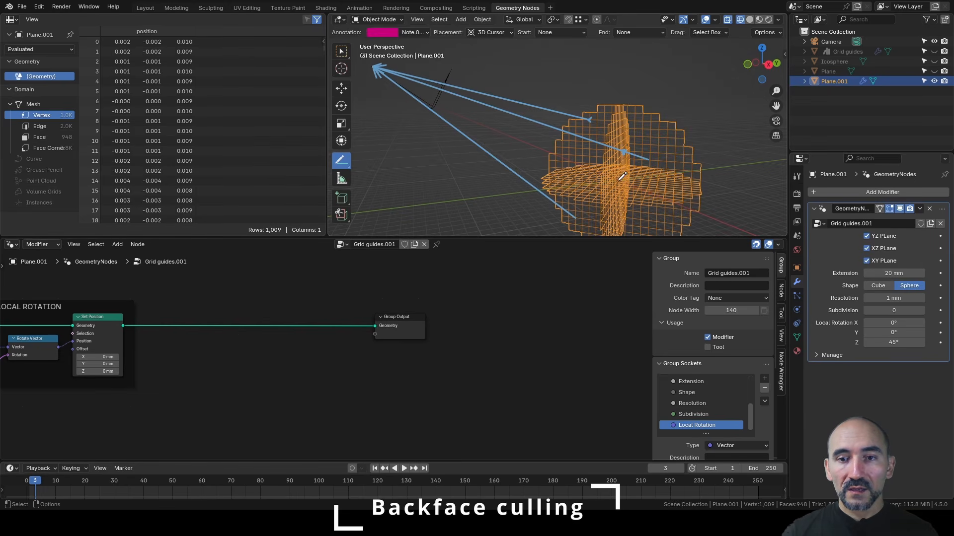
{"action": "left_click_drag", "start_coordinate": [616, 181], "coordinate": [377, 64]}
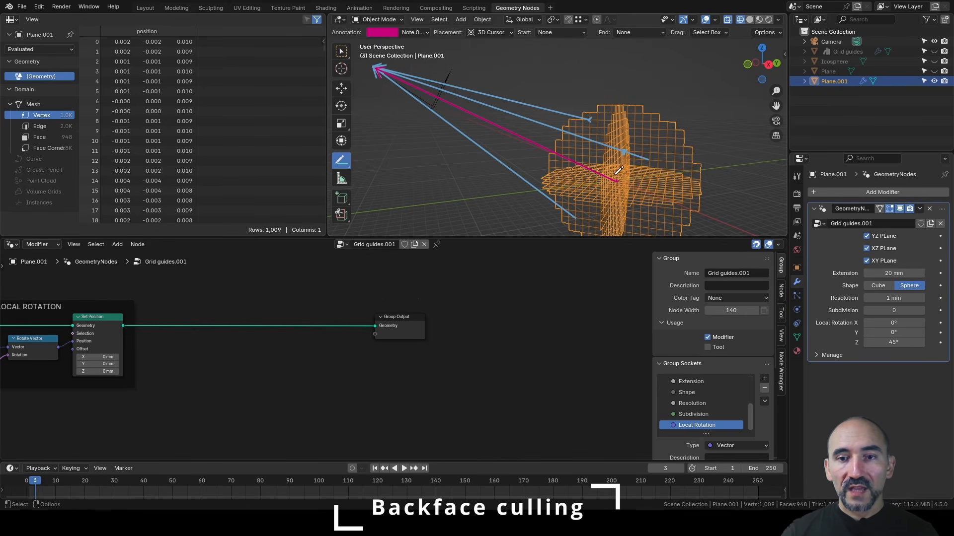
{"action": "left_click_drag", "start_coordinate": [616, 182], "coordinate": [594, 119]}
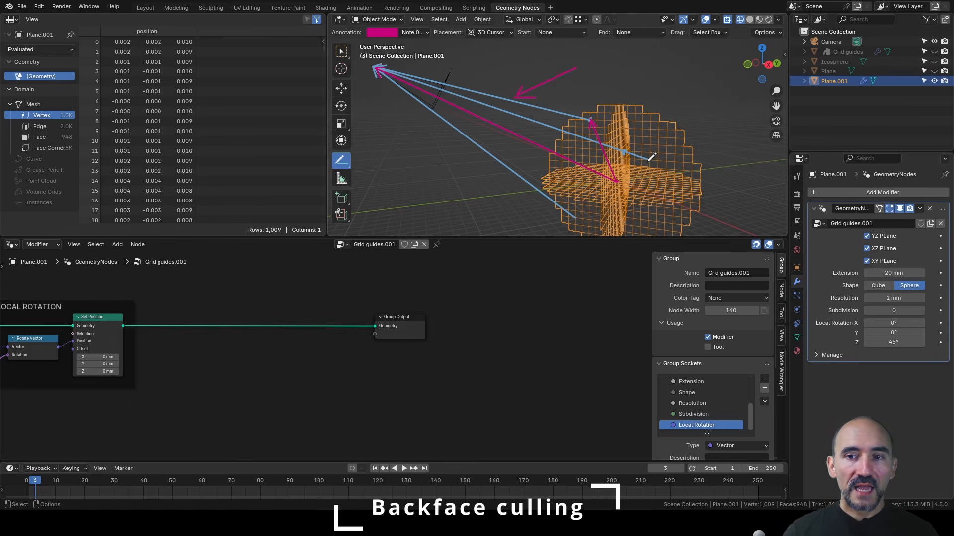
- Move the Group Output node farther from Set Position and add an Active Camera node below the geometry link
{"action": "left_click_drag", "start_coordinate": [417, 322], "coordinate": [618, 321]}
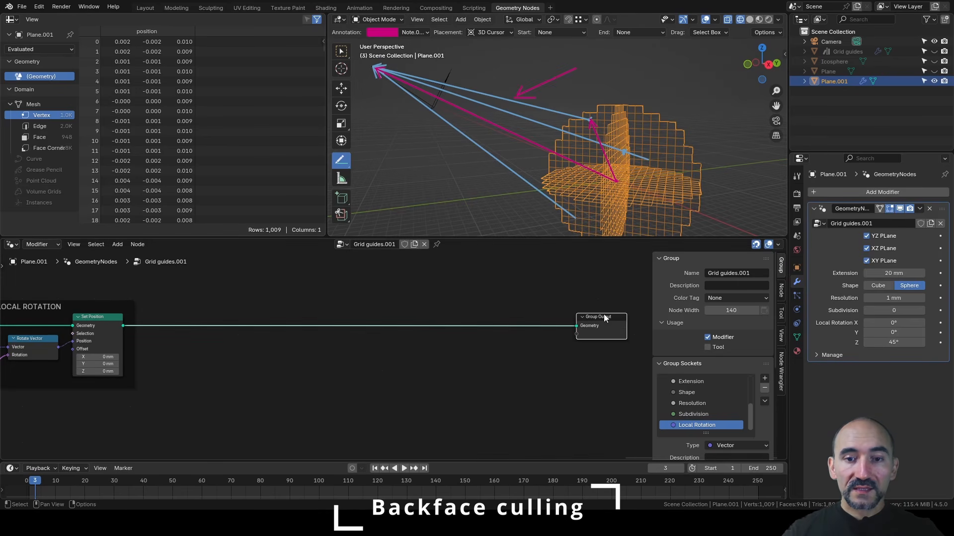
{"action": "scroll", "coordinate": [373, 351], "scroll_direction": "up", "scroll_amount": 2}
{"action": "scroll", "coordinate": [390, 356], "scroll_direction": "up", "scroll_amount": 1}
{"action": "key", "text": "F3"}
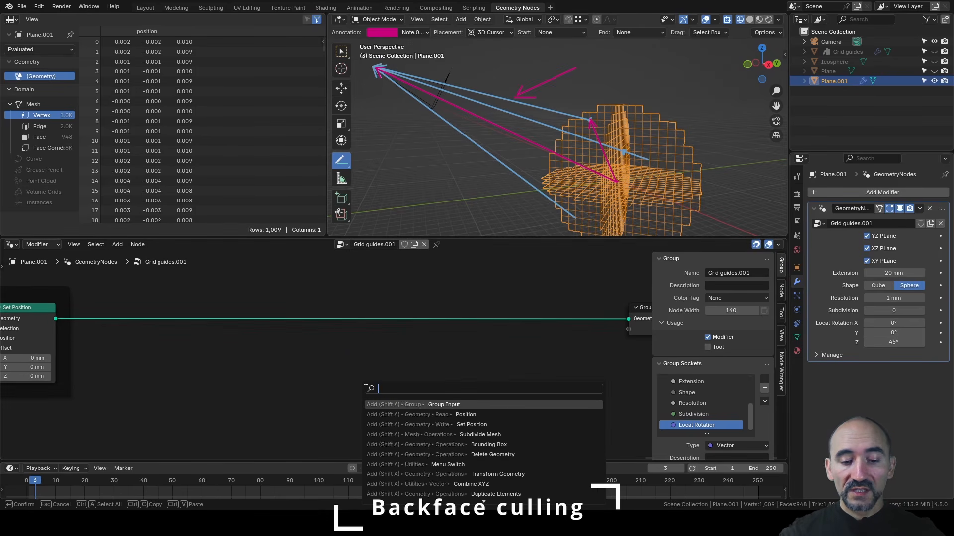
{"action": "type", "text": "act"}
{"action": "key", "text": "Return"}
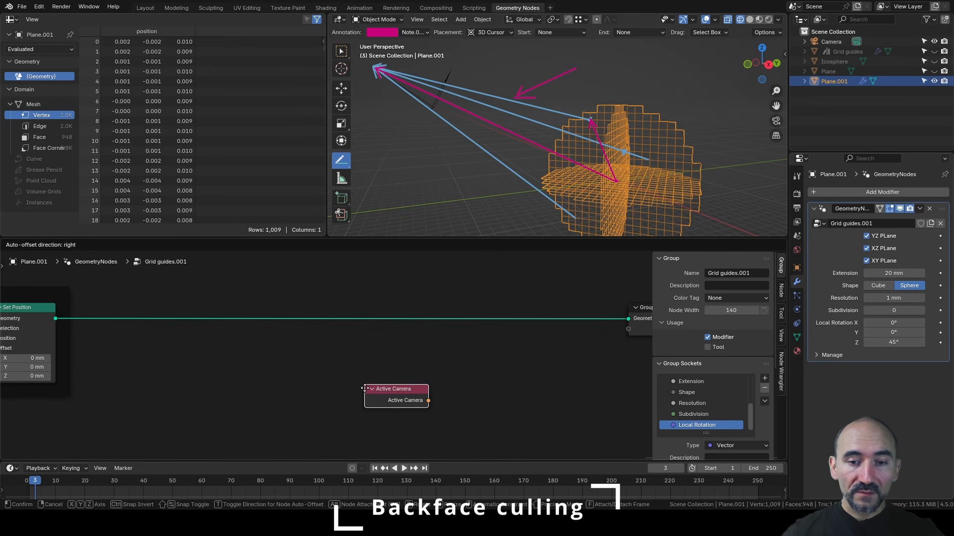
{"action": "left_click", "coordinate": [148, 380]}
- Connect Active Camera to a new Object Info node, set it to Relative and align the two nodes
{"action": "left_click_drag", "start_coordinate": [210, 392], "coordinate": [242, 377]}
{"action": "left_click", "coordinate": [267, 400]}
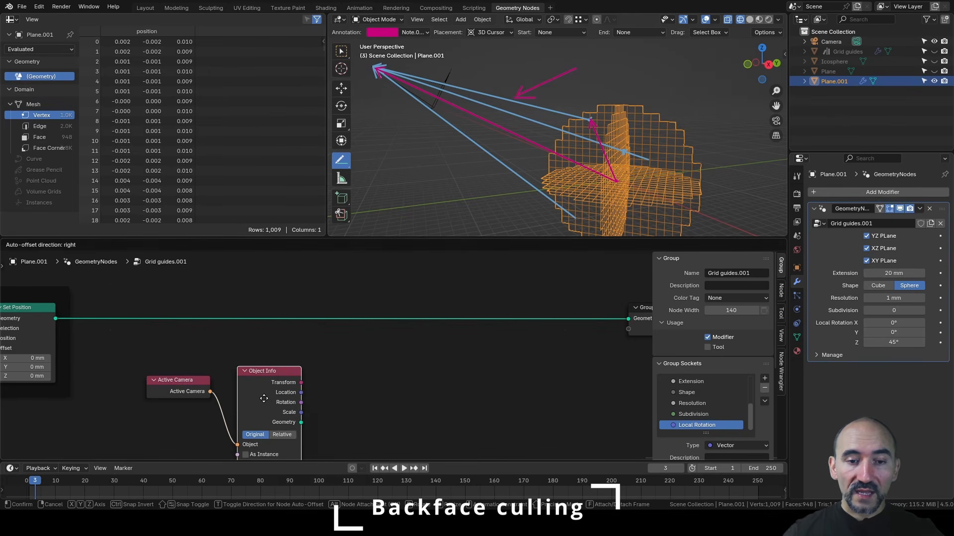
{"action": "left_click", "coordinate": [250, 383]}
{"action": "left_click_drag", "start_coordinate": [216, 379], "coordinate": [216, 406]}
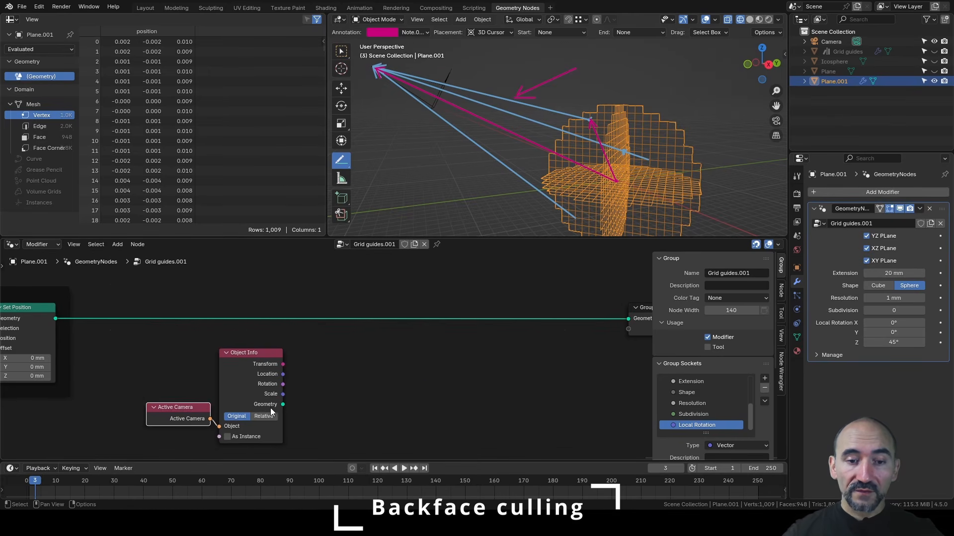
{"action": "left_click", "coordinate": [266, 418]}
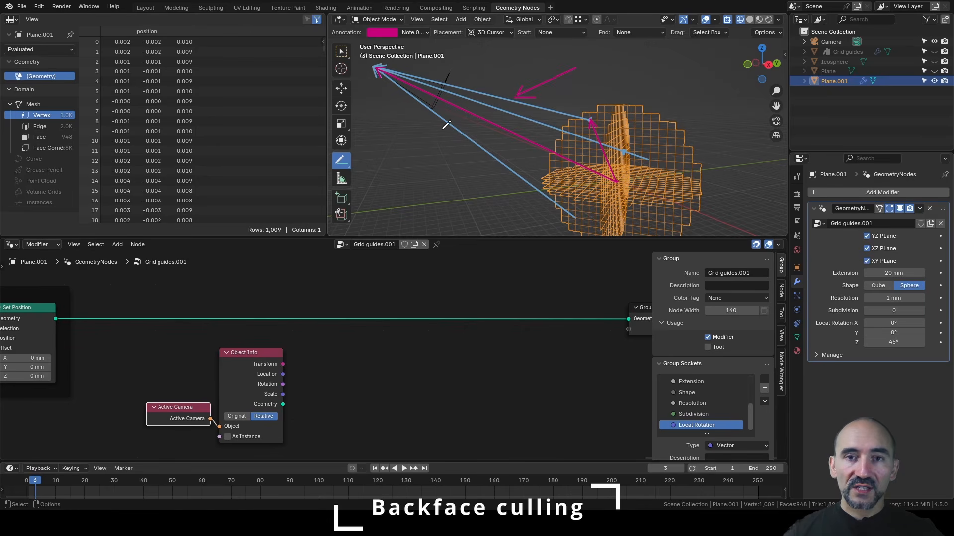
- Add a Vector Math Subtract node that subtracts a new Position node's output from the camera's Location
{"action": "left_click", "coordinate": [317, 387]}
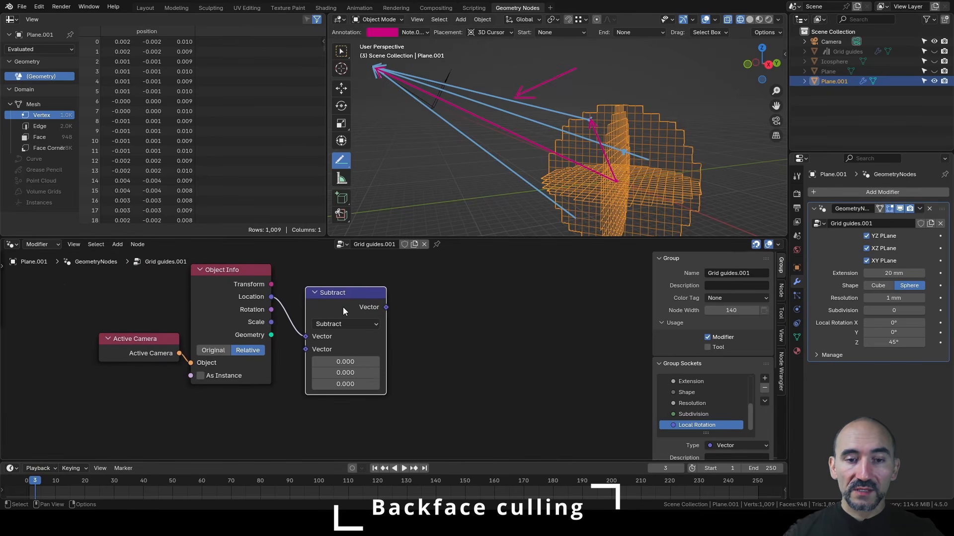
{"action": "left_click_drag", "start_coordinate": [343, 307], "coordinate": [362, 298]}
{"action": "key", "text": "shift+a"}
{"action": "type", "text": "posi"}
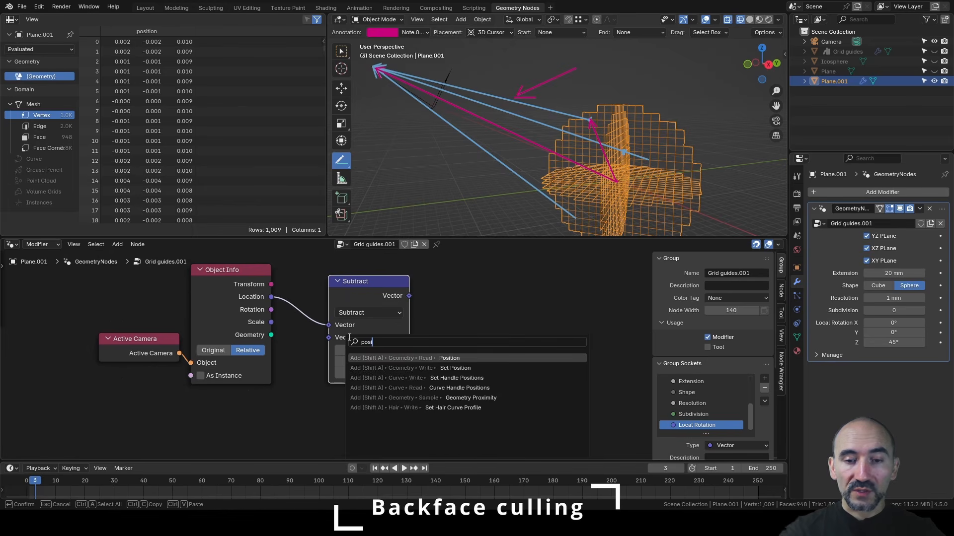
{"action": "key", "text": "Return"}
{"action": "left_click", "coordinate": [192, 396]}
{"action": "left_click_drag", "start_coordinate": [271, 410], "coordinate": [328, 338]}
{"action": "left_click_drag", "start_coordinate": [378, 283], "coordinate": [342, 306]}
- Insert a Delete Geometry node on the link before Group Output, mute it and make room around it
{"action": "scroll", "coordinate": [402, 326], "scroll_direction": "down", "scroll_amount": 4}
{"action": "middle_click_drag", "start_coordinate": [404, 326], "coordinate": [293, 364]}
{"action": "key", "text": "shift+a"}
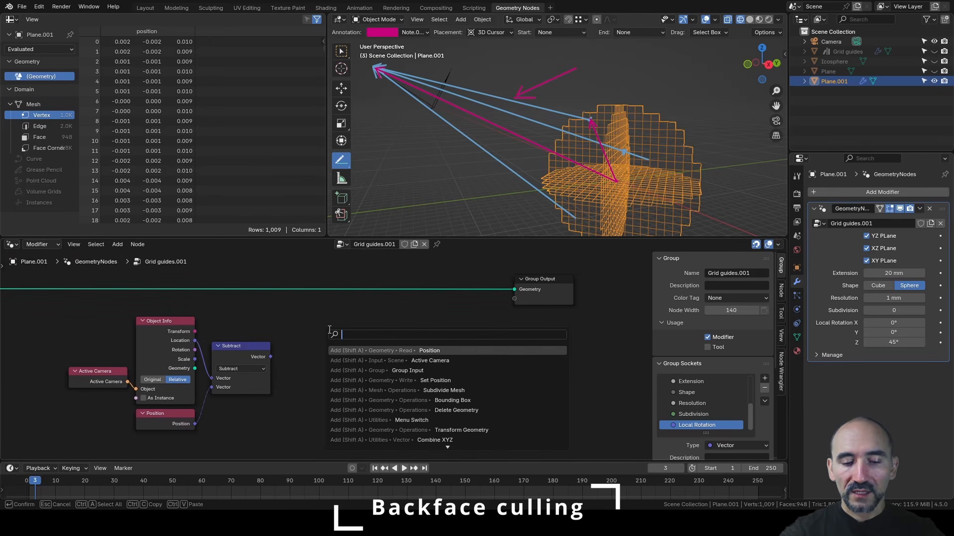
{"action": "type", "text": "delete"}
{"action": "key", "text": "Return"}
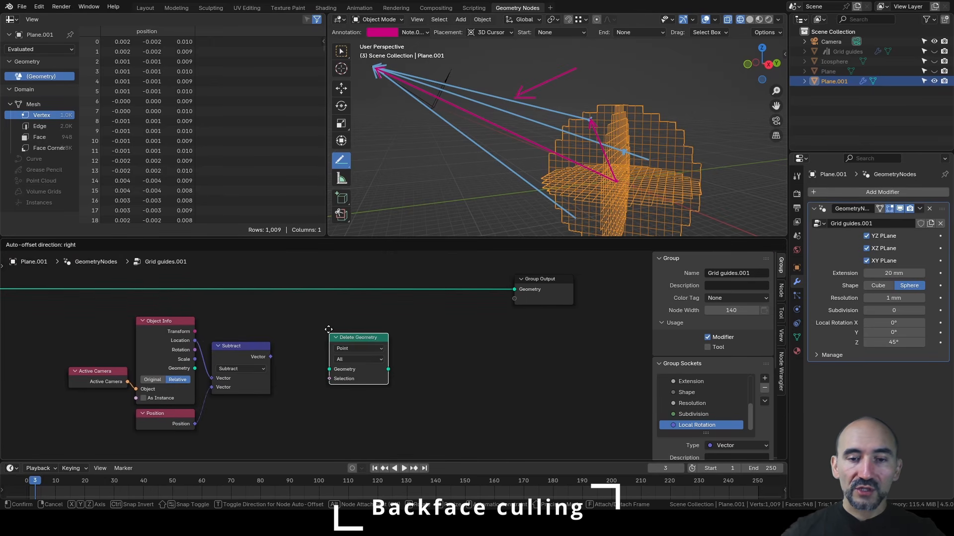
{"action": "left_click", "coordinate": [429, 271]}
{"action": "key", "text": "m"}
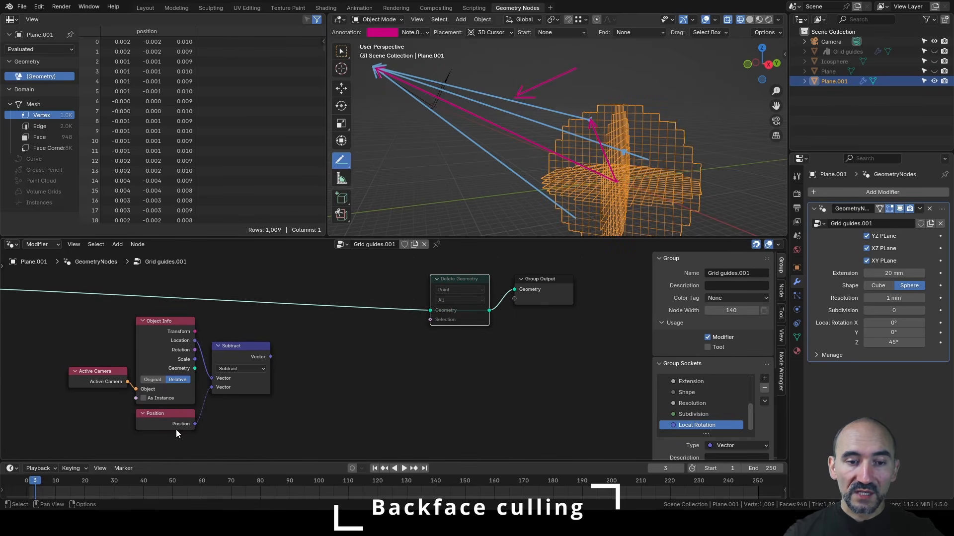
{"action": "left_click", "coordinate": [160, 422]}
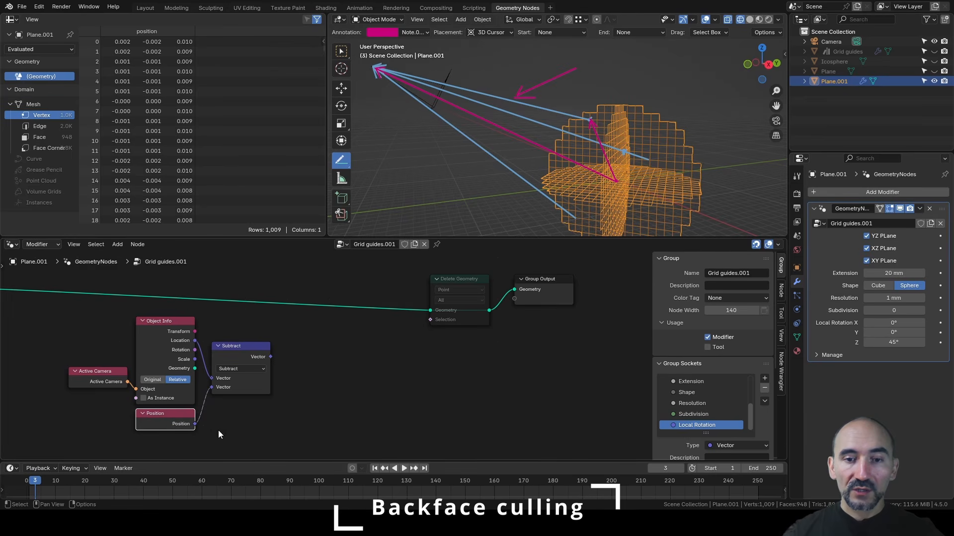
{"action": "left_click_drag", "start_coordinate": [457, 284], "coordinate": [474, 274]}
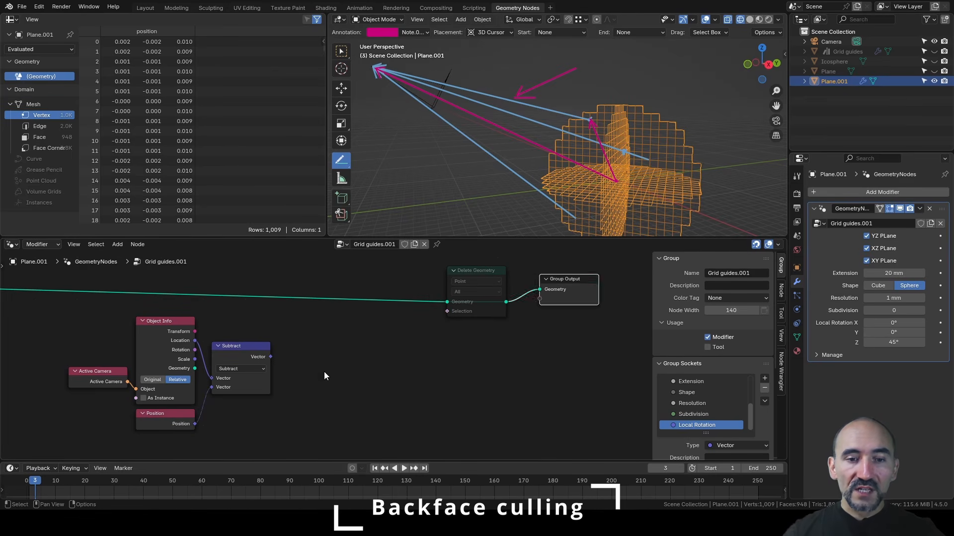
- Feed the Subtract result into a new Vector Math Normalize node and collapse both nodes
{"action": "left_click", "coordinate": [244, 358]}
{"action": "key", "text": "h"}
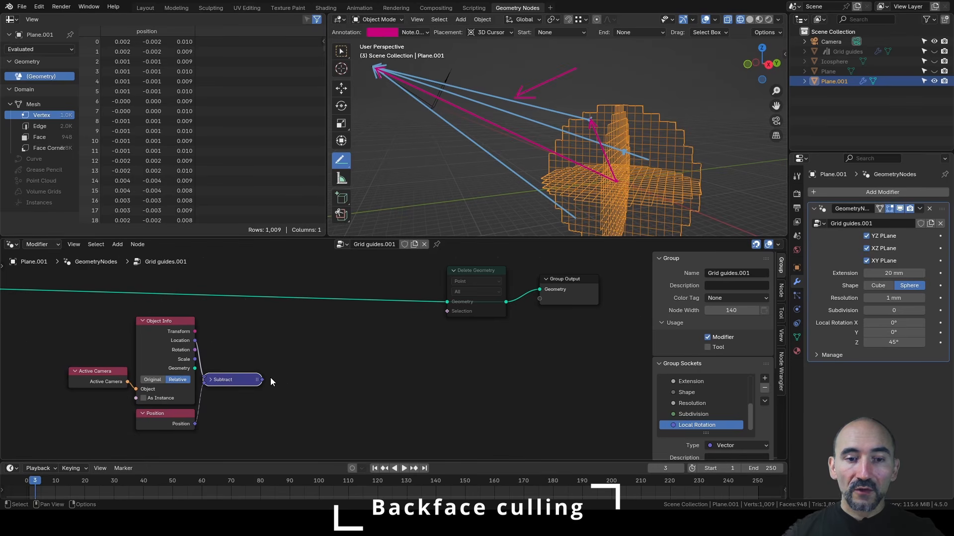
{"action": "key", "text": "shift+a"}
{"action": "type", "text": "normali"}
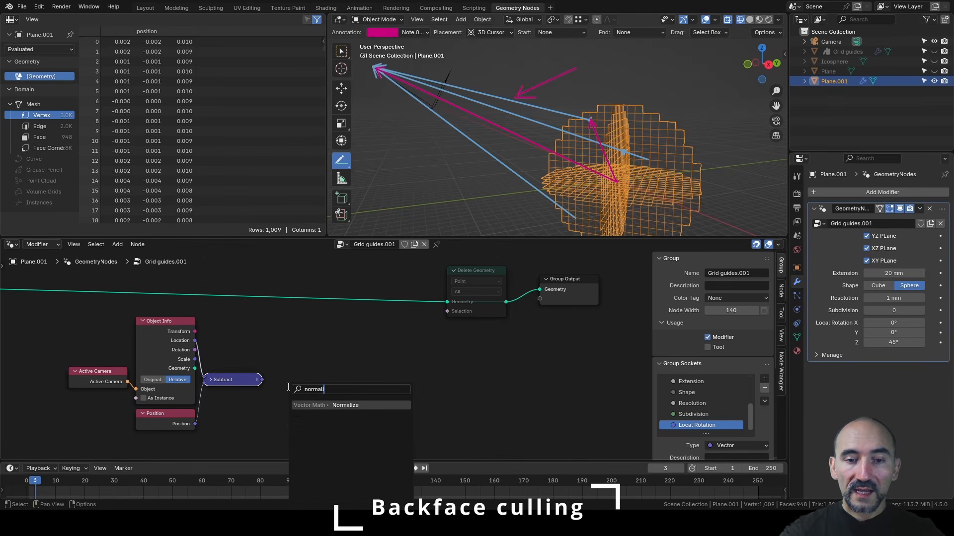
{"action": "key", "text": "Return"}
{"action": "left_click", "coordinate": [279, 387]}
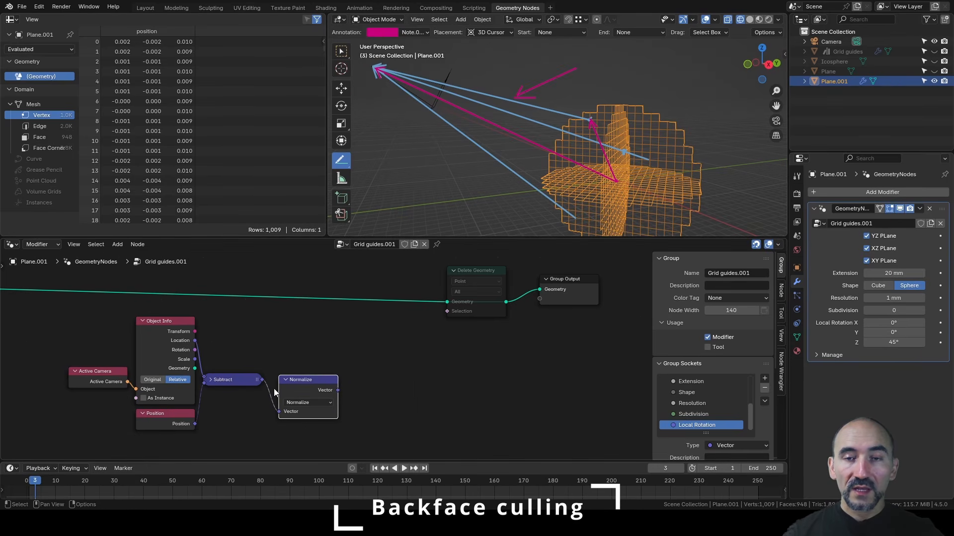
{"action": "key", "text": "h"}
{"action": "left_click_drag", "start_coordinate": [311, 385], "coordinate": [301, 383]}
- Add a Raycast node and connect the main geometry link to its Target Geometry through a reroute
{"action": "left_click", "coordinate": [407, 362]}
{"action": "key", "text": "shift+a"}
{"action": "type", "text": "rayca"}
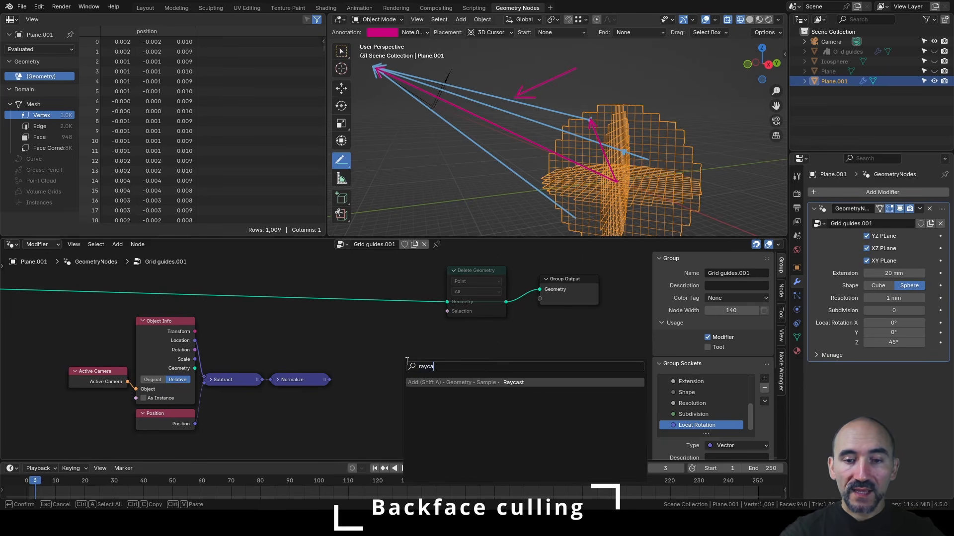
{"action": "key", "text": "Return"}
{"action": "left_click", "coordinate": [361, 312]}
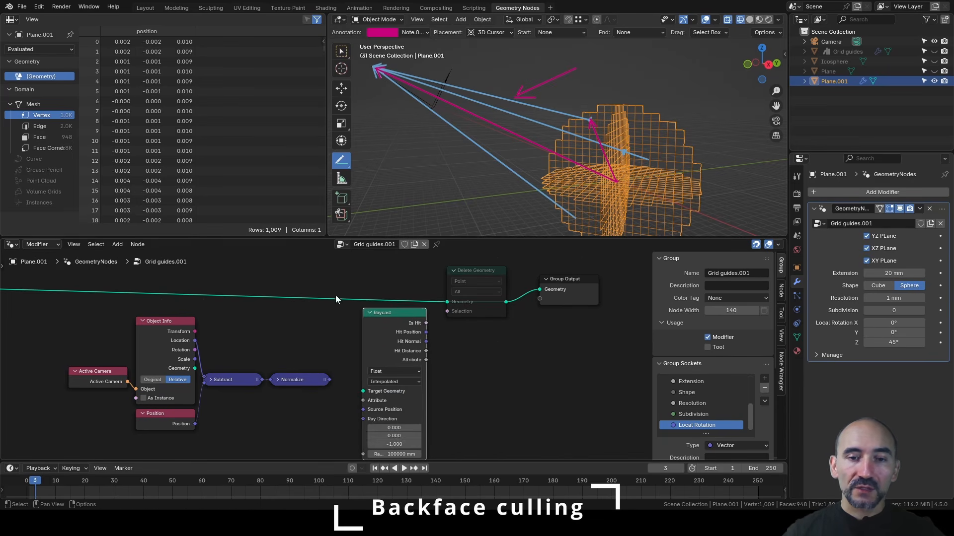
{"action": "right_click_drag", "start_coordinate": [335, 295], "coordinate": [343, 303], "text": "shift"}
{"action": "left_click_drag", "start_coordinate": [344, 302], "coordinate": [362, 391]}
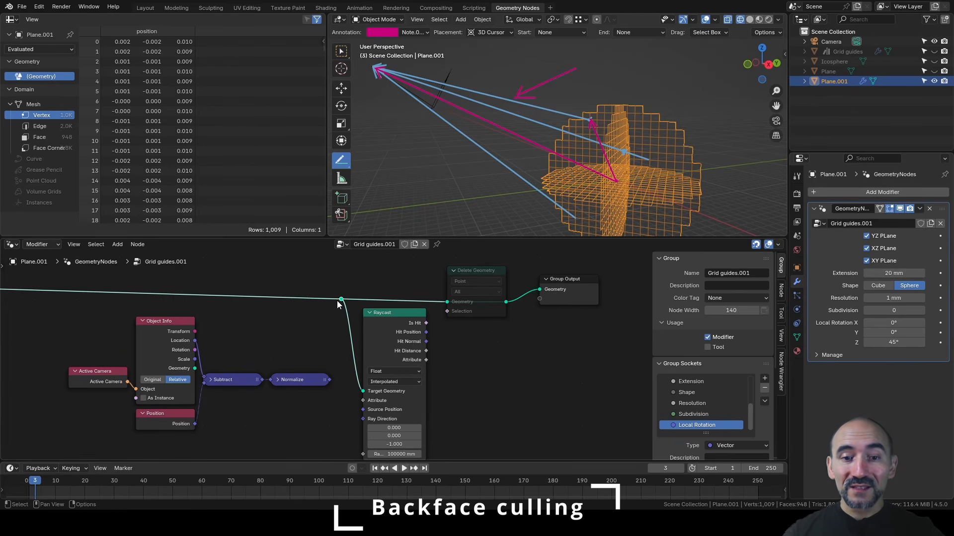
{"action": "middle_click_drag", "start_coordinate": [327, 415], "coordinate": [344, 401]}
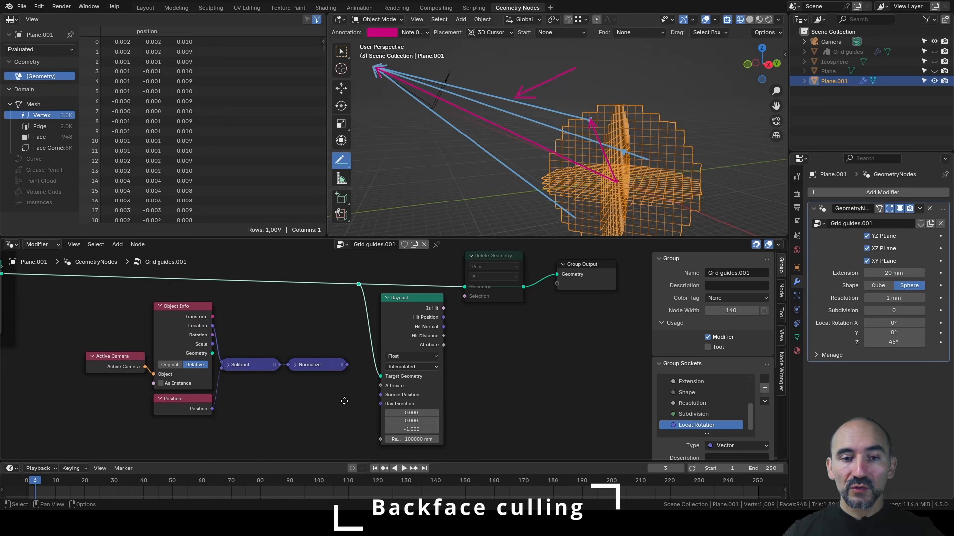
- Connect the Position output to the Raycast's Source Position and the Subtract output to its Ray Direction
{"action": "left_click", "coordinate": [417, 334]}
{"action": "mouse_move", "coordinate": [416, 323]}
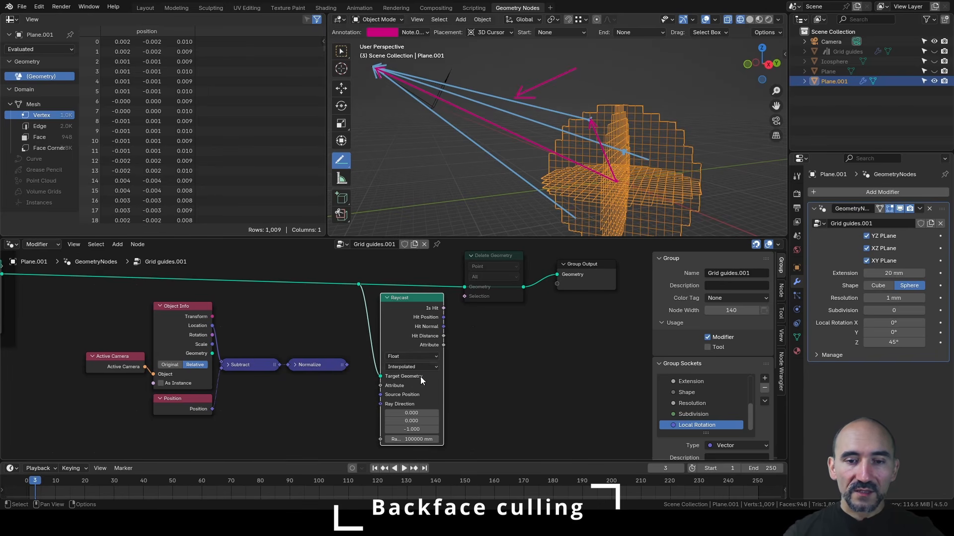
{"action": "scroll", "coordinate": [338, 408], "scroll_direction": "up", "scroll_amount": 1}
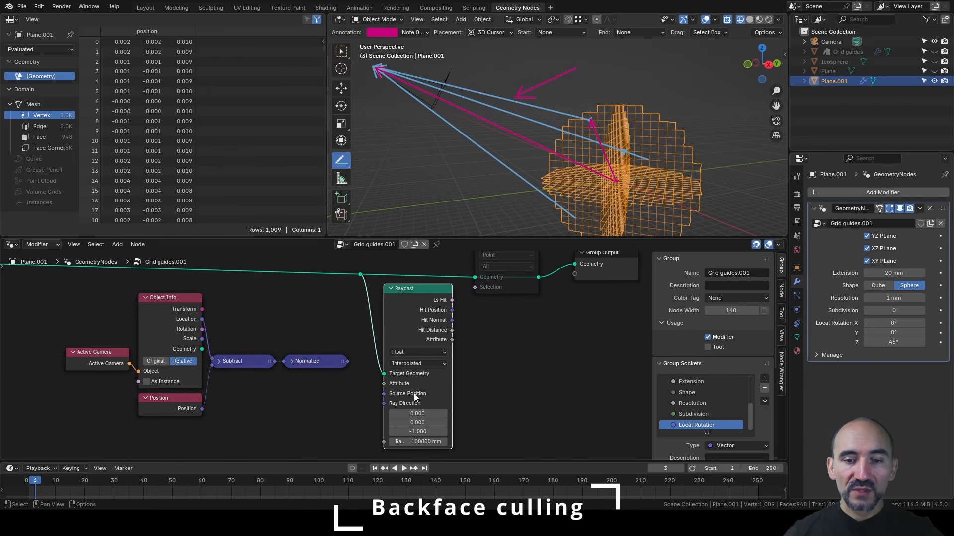
{"action": "left_click_drag", "start_coordinate": [204, 408], "coordinate": [382, 393]}
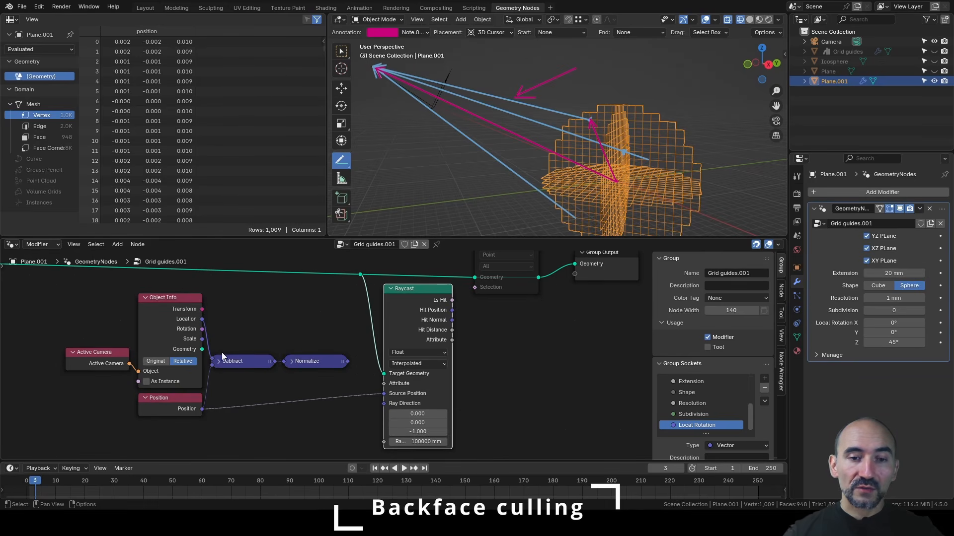
{"action": "left_click_drag", "start_coordinate": [273, 361], "coordinate": [300, 387]}
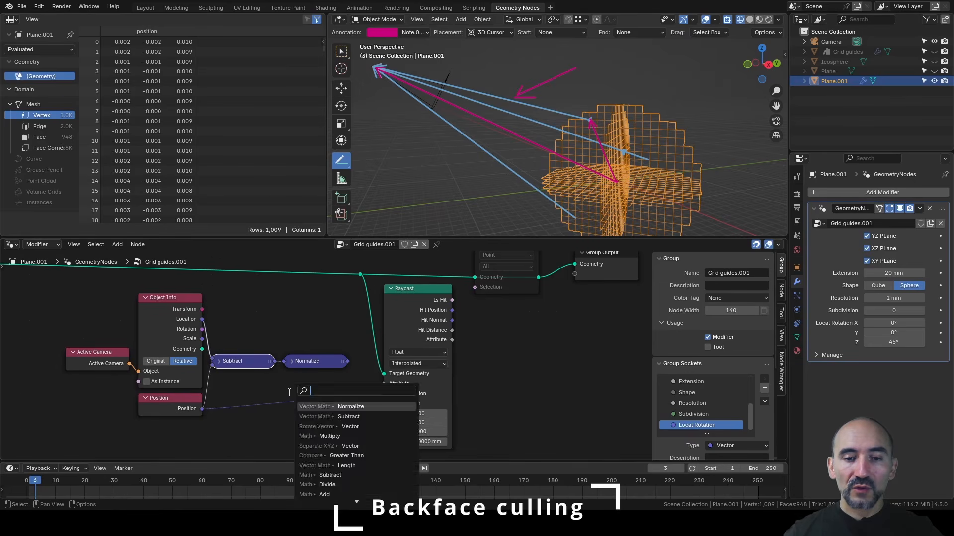
{"action": "left_click", "coordinate": [321, 362]}
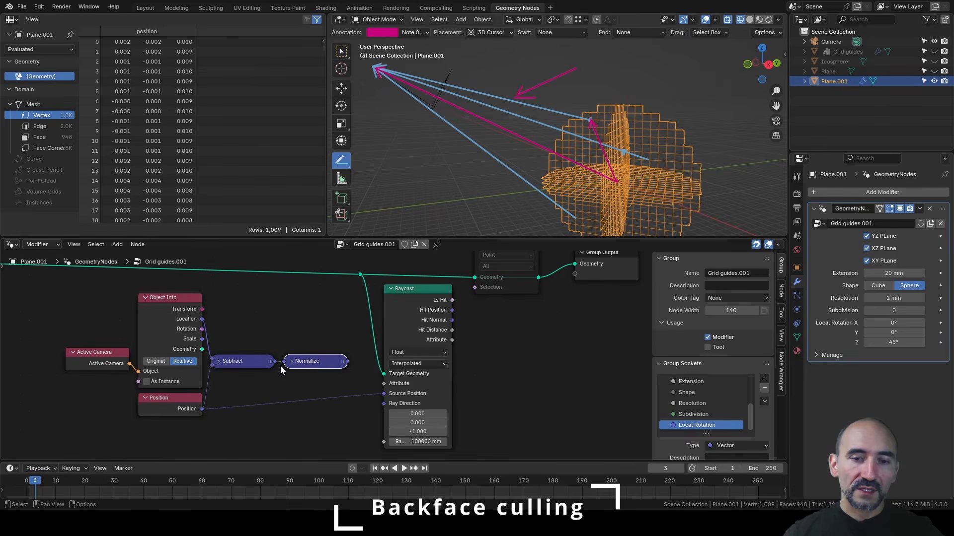
{"action": "left_click_drag", "start_coordinate": [273, 363], "coordinate": [385, 404]}
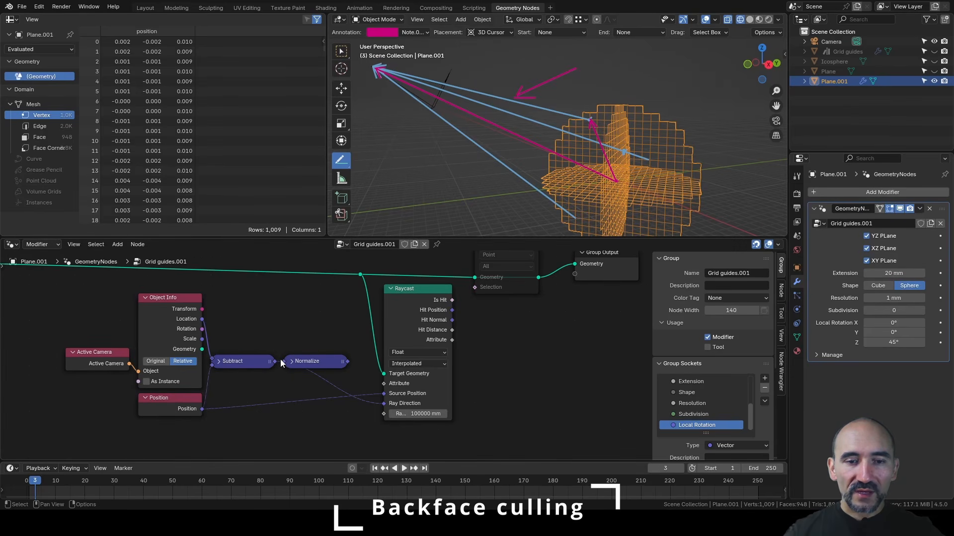
- Add a Vector Math Length node fed by the Subtract output and pass its value into a new Math Multiply node
{"action": "left_click_drag", "start_coordinate": [276, 361], "coordinate": [294, 397]}
{"action": "type", "text": "length"}
{"action": "key", "text": "Return"}
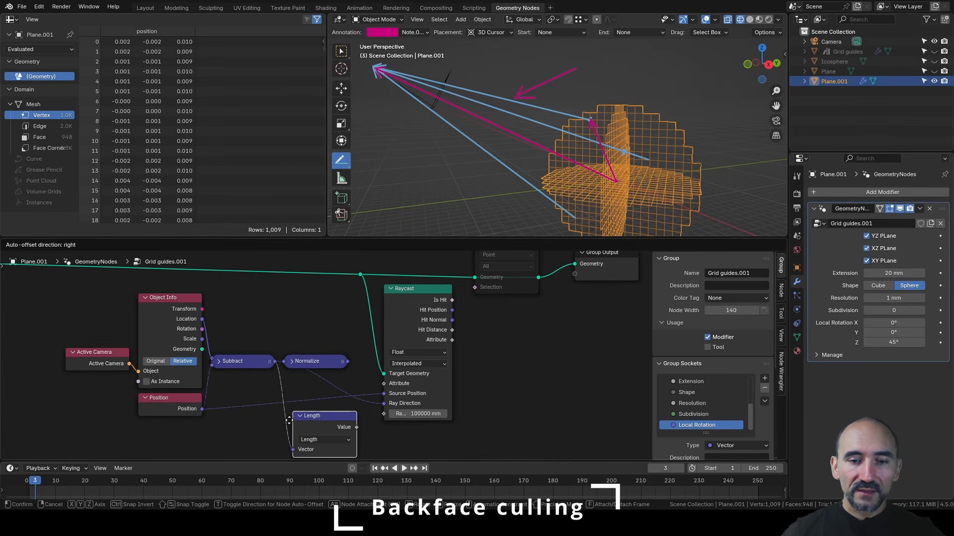
{"action": "left_click", "coordinate": [288, 420]}
{"action": "mouse_move", "coordinate": [356, 427]}
{"action": "left_mouse_down"}
{"action": "mouse_move", "coordinate": [365, 443]}
{"action": "mouse_move", "coordinate": [372, 428]}
{"action": "left_mouse_up"}
{"action": "type", "text": "multiply"}
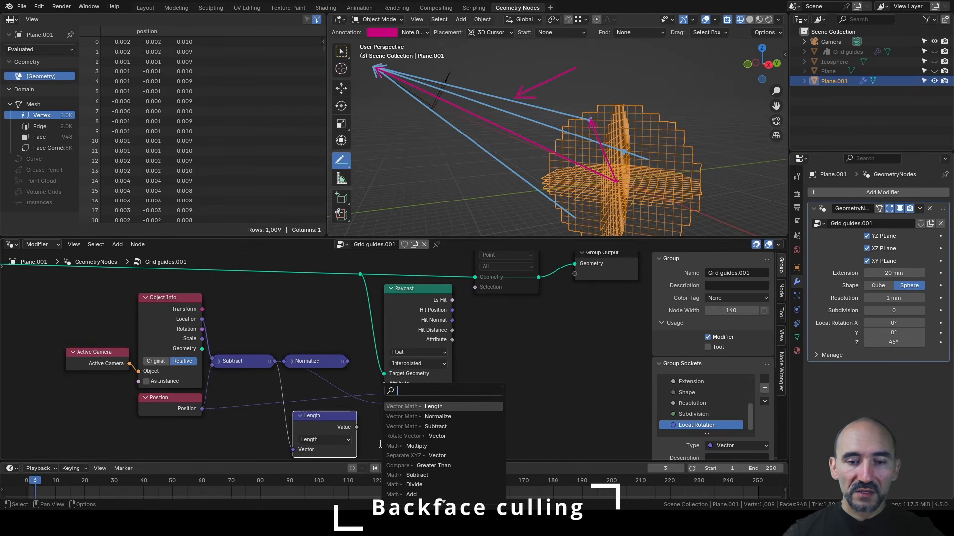
{"action": "key", "text": "Return"}
{"action": "left_click", "coordinate": [364, 419]}
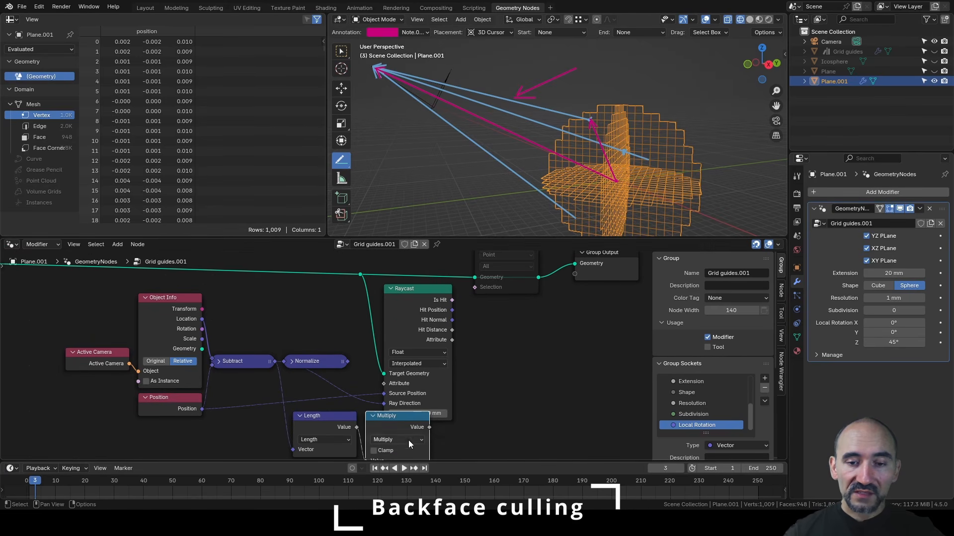
- Set the Multiply factor to 2, shift the Raycast node aside and connect the Multiply output to its Ray Length
{"action": "middle_click_drag", "start_coordinate": [408, 440], "coordinate": [424, 408]}
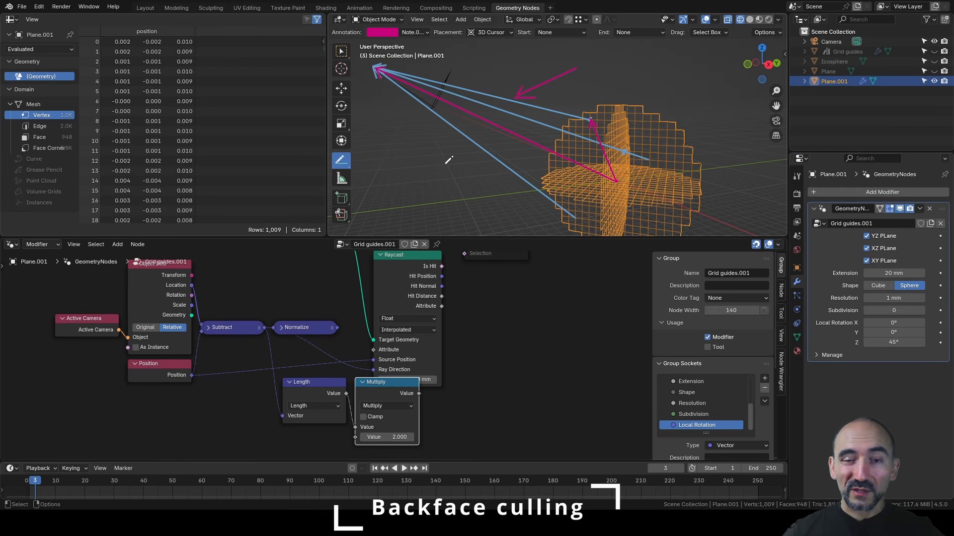
{"action": "middle_click_drag", "start_coordinate": [493, 292], "coordinate": [466, 298]}
{"action": "left_click_drag", "start_coordinate": [385, 372], "coordinate": [438, 371]}
{"action": "scroll", "coordinate": [438, 371], "scroll_direction": "up", "scroll_amount": 2}
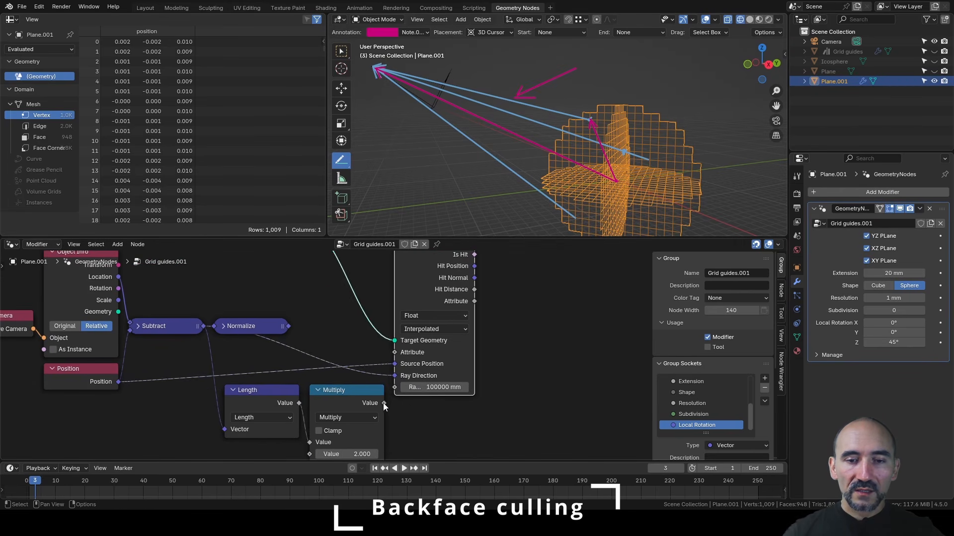
{"action": "left_click_drag", "start_coordinate": [384, 404], "coordinate": [395, 387]}
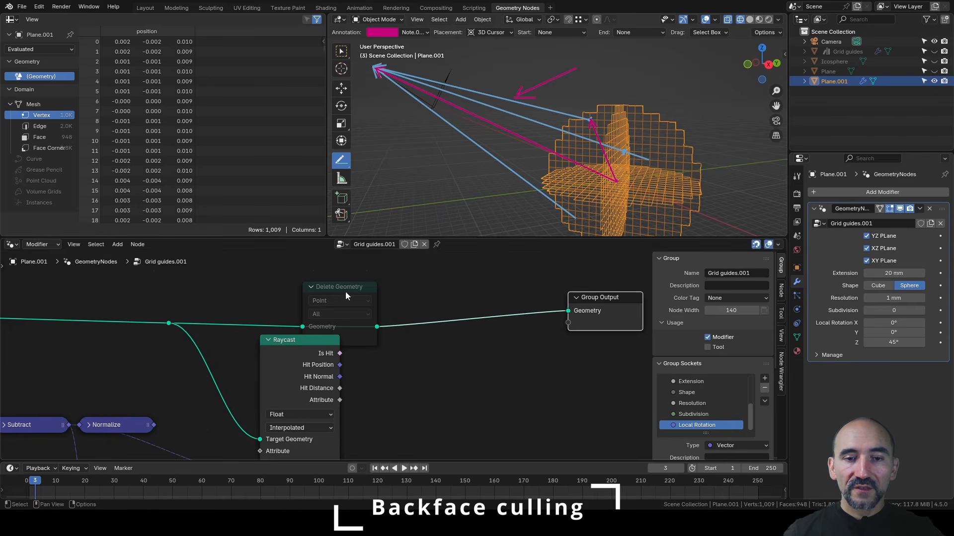
- Move the Delete Geometry node closer to Group Output, unmute it and connect the Raycast's Is Hit output to its Selection
{"action": "left_click_drag", "start_coordinate": [345, 291], "coordinate": [451, 288]}
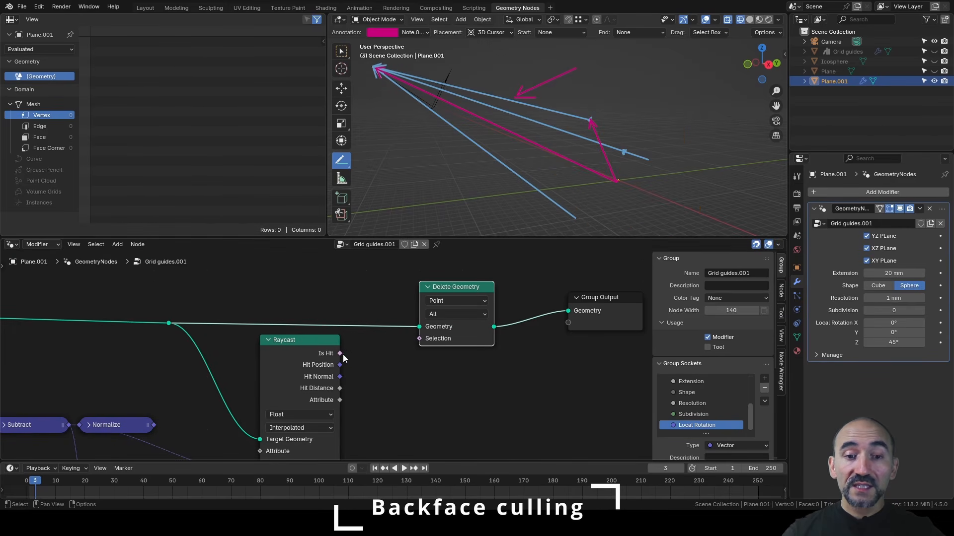
{"action": "left_click_drag", "start_coordinate": [341, 353], "coordinate": [350, 350]}
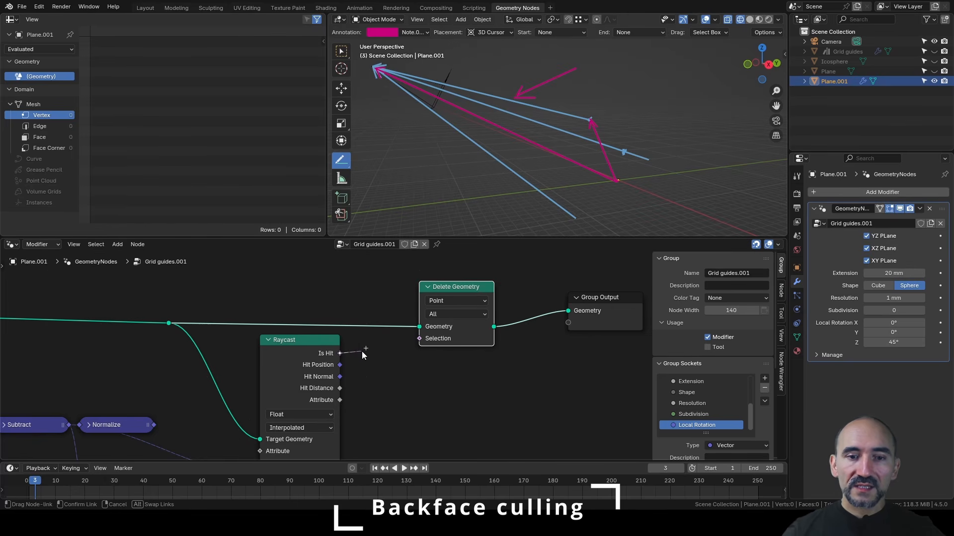
{"action": "left_click_drag", "start_coordinate": [362, 351], "coordinate": [416, 342]}
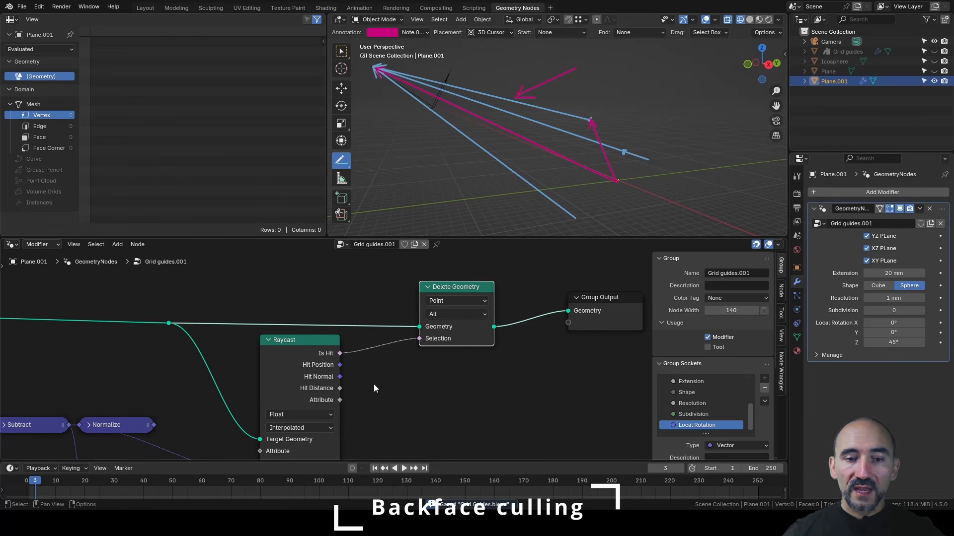
- Move the Normalize node above the link from Subtract to the Raycast and save the file
{"action": "middle_click_drag", "start_coordinate": [112, 425], "coordinate": [204, 365]}
{"action": "left_click_drag", "start_coordinate": [204, 365], "coordinate": [214, 339]}
{"action": "key", "text": "ctrl+s"}
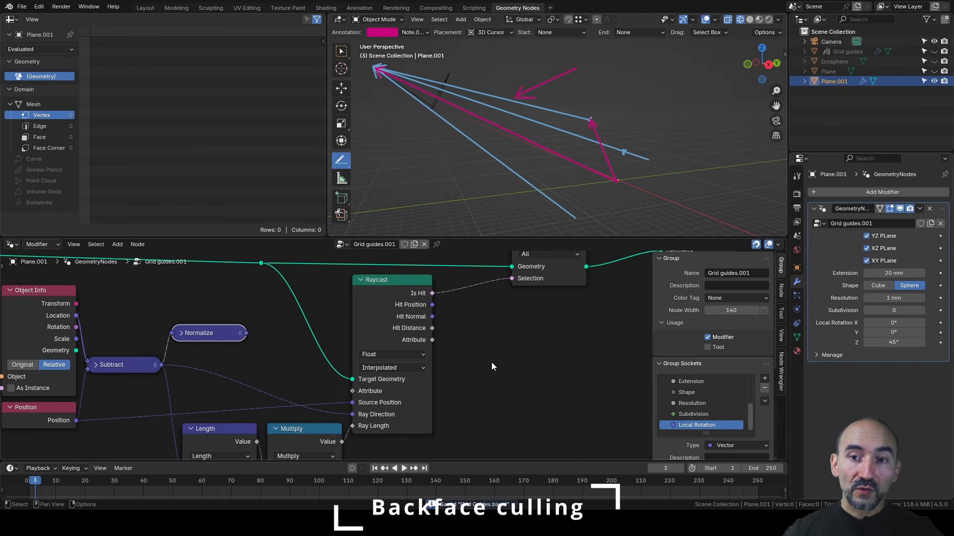
{"action": "scroll", "coordinate": [491, 363], "scroll_direction": "down", "scroll_amount": 1}
{"action": "middle_click_drag", "start_coordinate": [490, 363], "coordinate": [518, 373]}
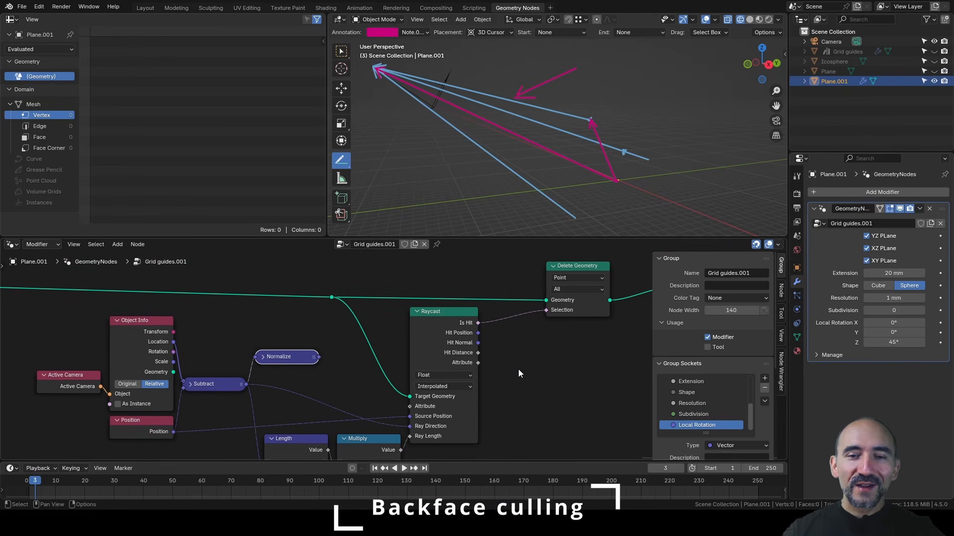
{"action": "left_click", "coordinate": [436, 327]}
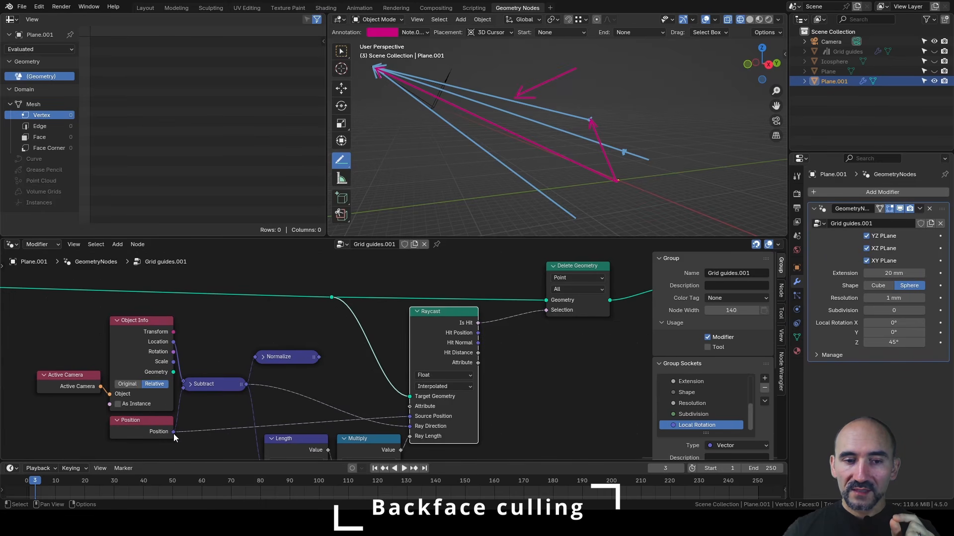
- Duplicate the Position node, feed it into a new collapsed Vector Math Add node and make room before the Raycast
{"action": "left_click", "coordinate": [149, 428]}
{"action": "key", "text": "shift+d"}
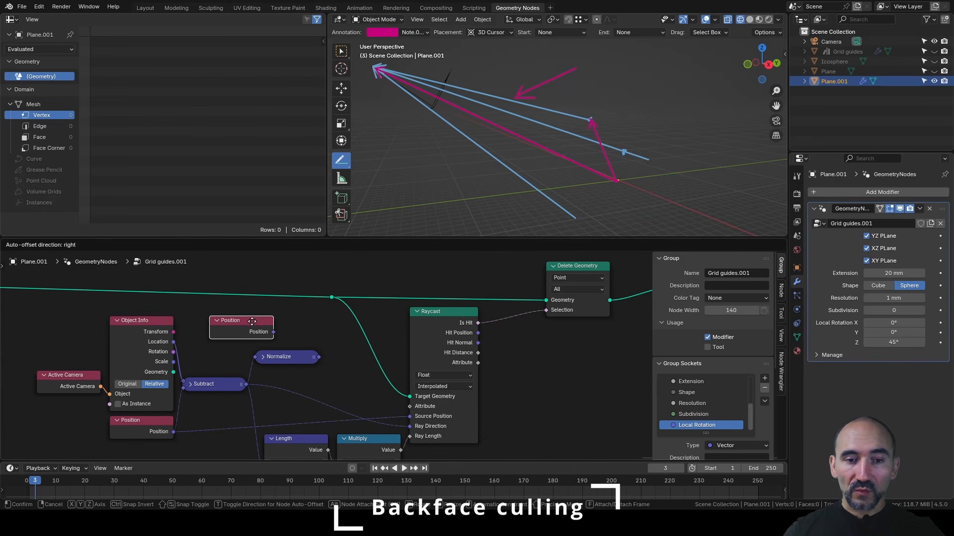
{"action": "left_click", "coordinate": [257, 326]}
{"action": "left_click_drag", "start_coordinate": [328, 386], "coordinate": [350, 381]}
{"action": "type", "text": "ad"}
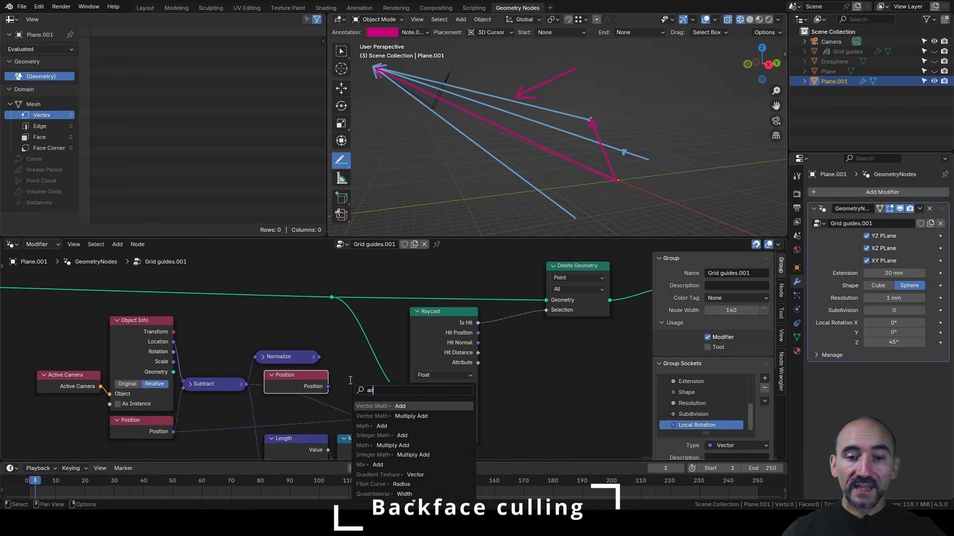
{"action": "key", "text": "Return"}
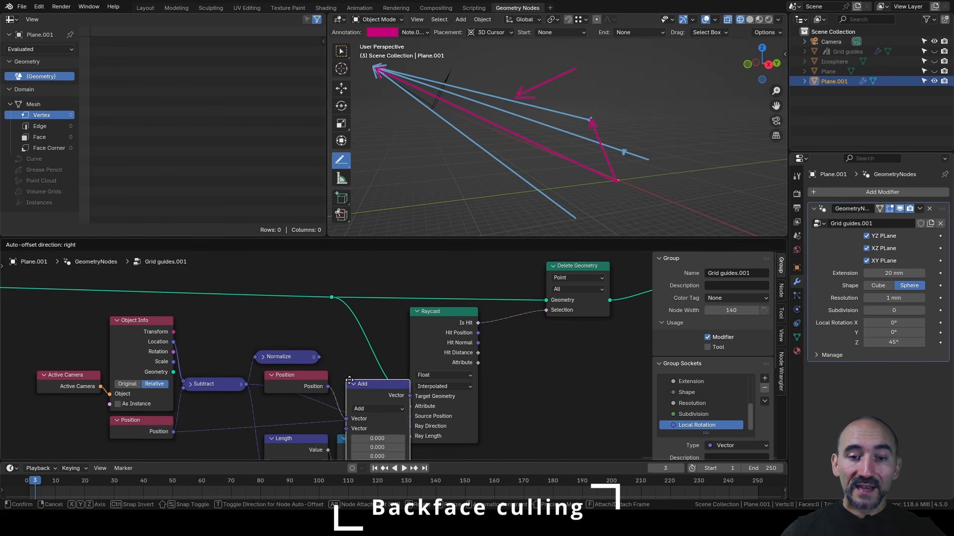
{"action": "left_click", "coordinate": [345, 329]}
{"action": "key", "text": "h"}
{"action": "key", "text": "g"}
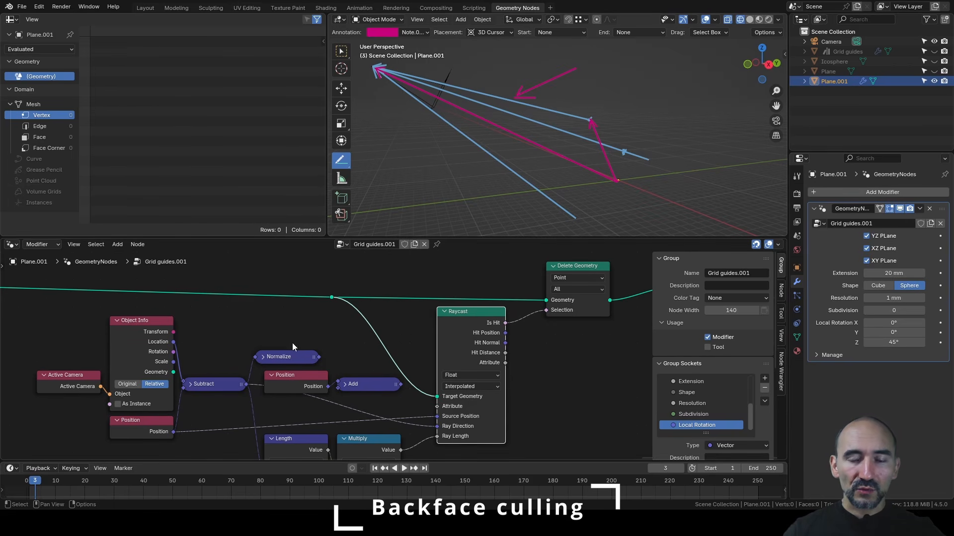
- Add a Vector Math Scale node driven by the Normalize output and move the Position and Add pair aside
{"action": "middle_click_drag", "start_coordinate": [312, 320], "coordinate": [321, 312]}
{"action": "scroll", "coordinate": [340, 314], "scroll_direction": "up", "scroll_amount": 2}
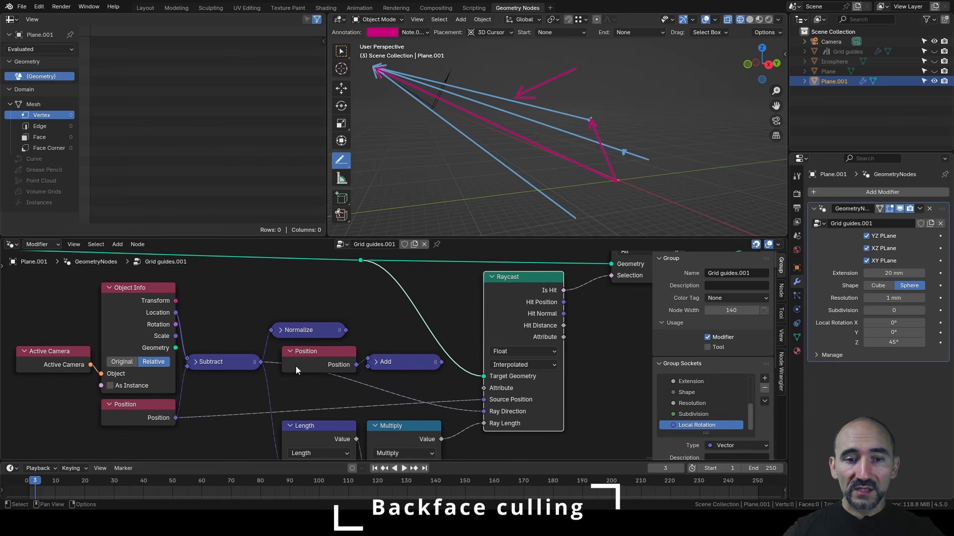
{"action": "left_click", "coordinate": [296, 333]}
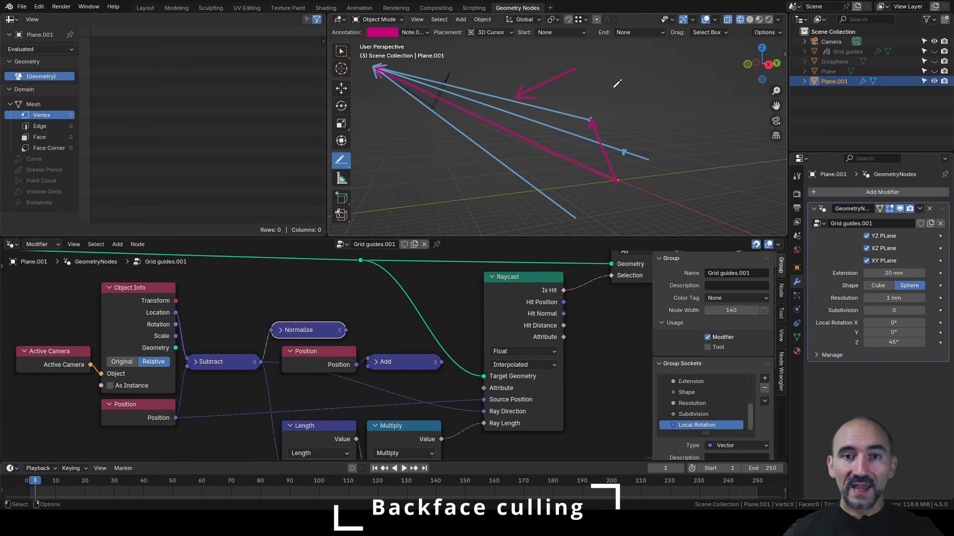
{"action": "key", "text": "shift+a"}
{"action": "type", "text": "scale"}
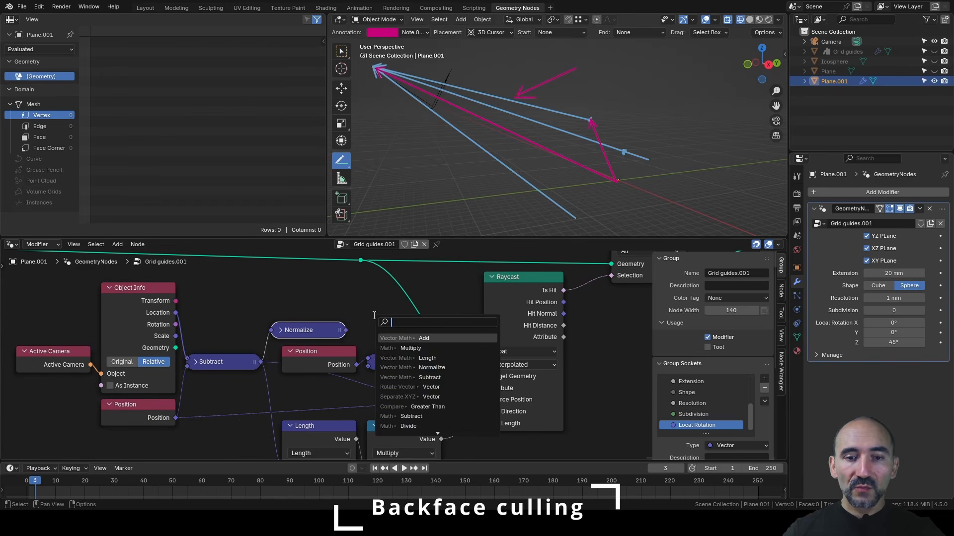
{"action": "key", "text": "Return"}
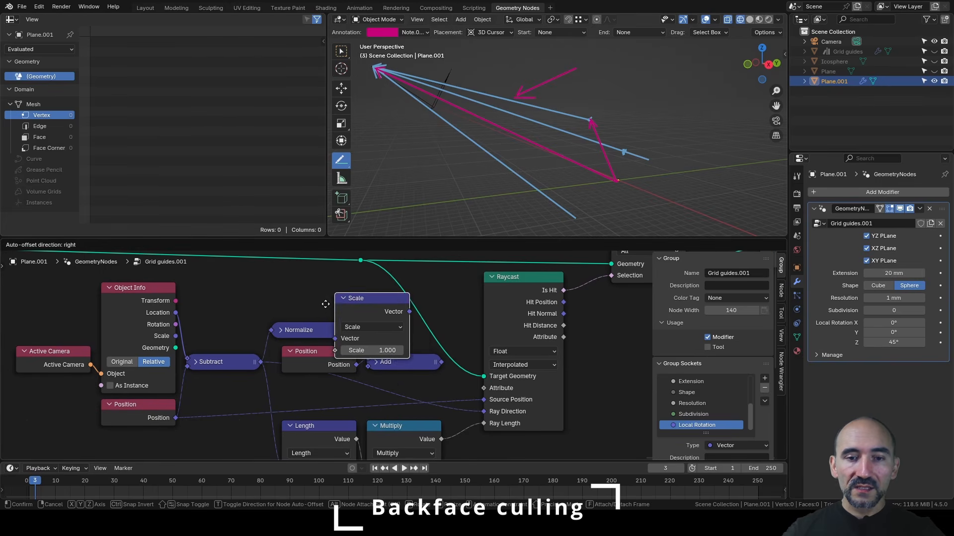
{"action": "left_click", "coordinate": [353, 296]}
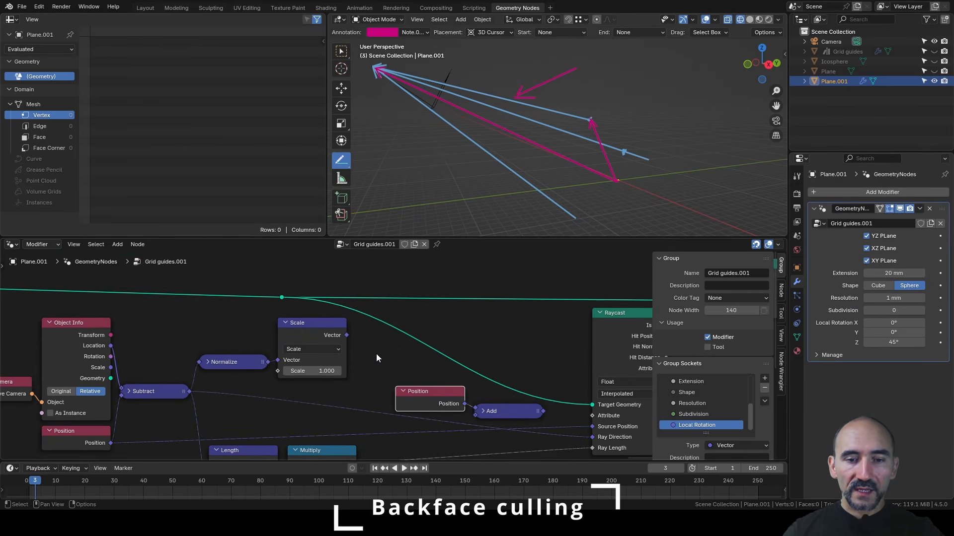
- Add another Group Input node beside the Object Info node
{"action": "left_click", "coordinate": [377, 353]}
{"action": "key", "text": "shift+a"}
{"action": "type", "text": "group i"}
{"action": "key", "text": "Return"}
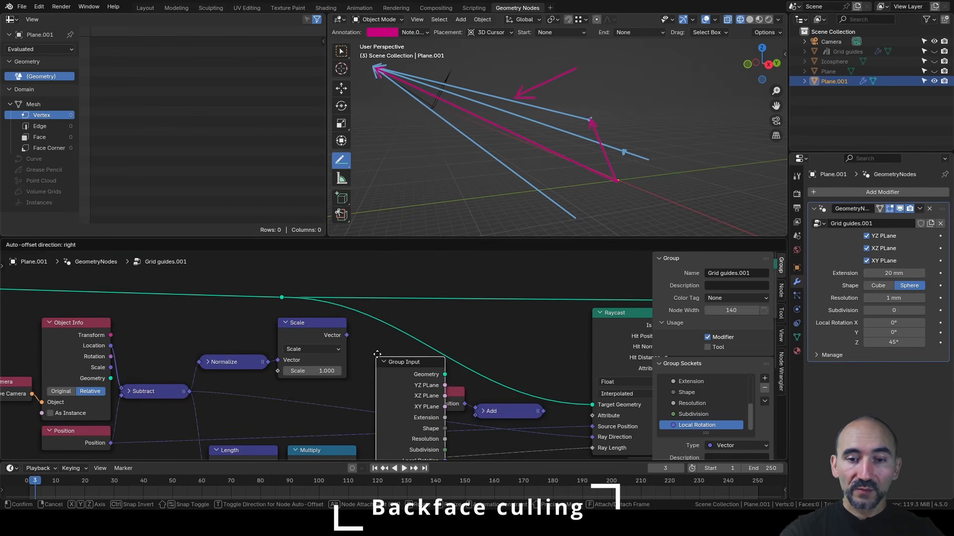
{"action": "left_click", "coordinate": [151, 305]}
- Multiply the Group Input's Resolution by 0.1 with a new Math Multiply node
{"action": "left_click_drag", "start_coordinate": [218, 391], "coordinate": [261, 385]}
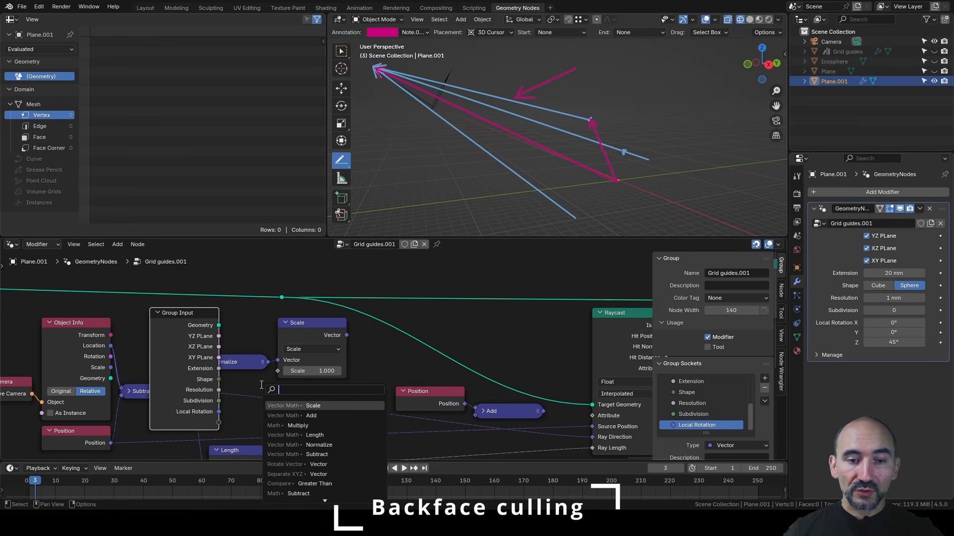
{"action": "type", "text": "mul"}
{"action": "key", "text": "Return"}
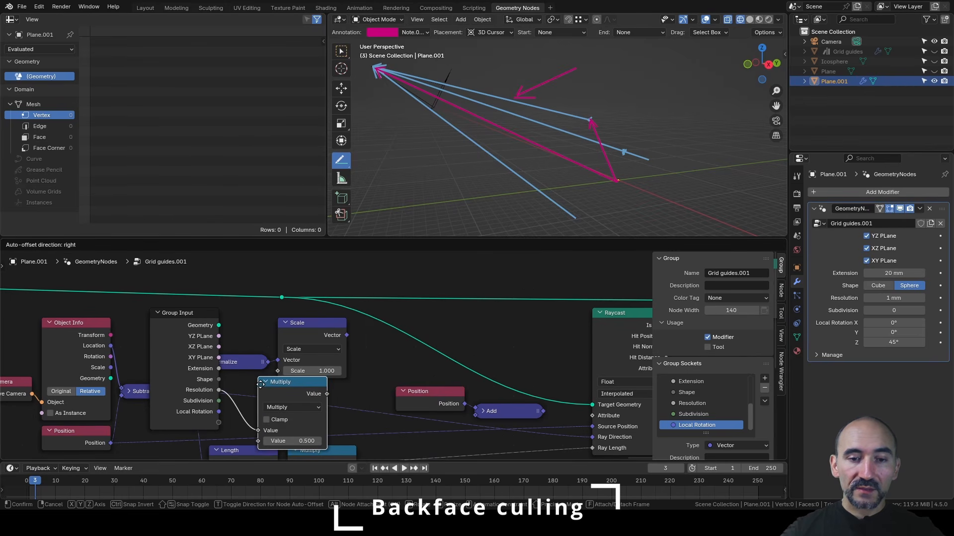
{"action": "left_click", "coordinate": [261, 384]}
{"action": "left_click", "coordinate": [296, 441]}
{"action": "type", "text": "0.1"}
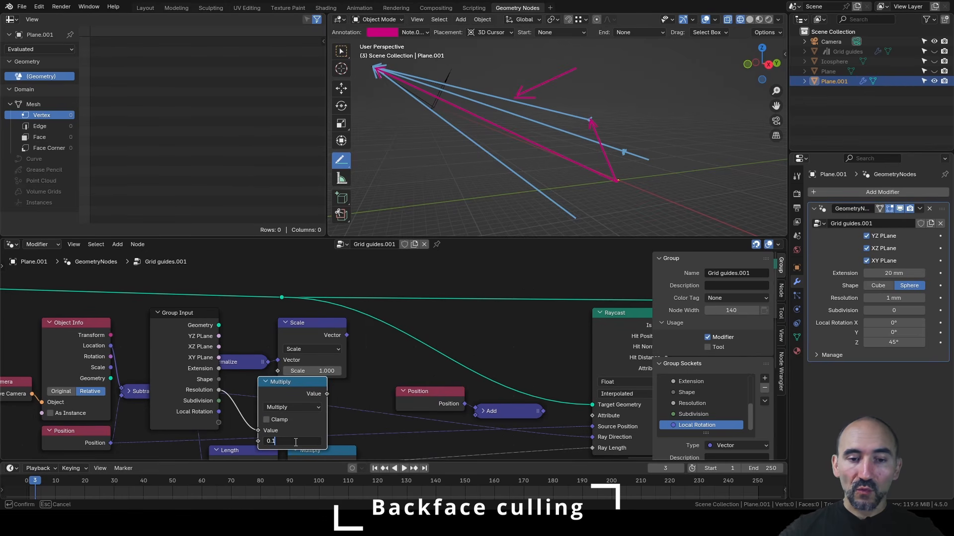
{"action": "key", "text": "Return"}
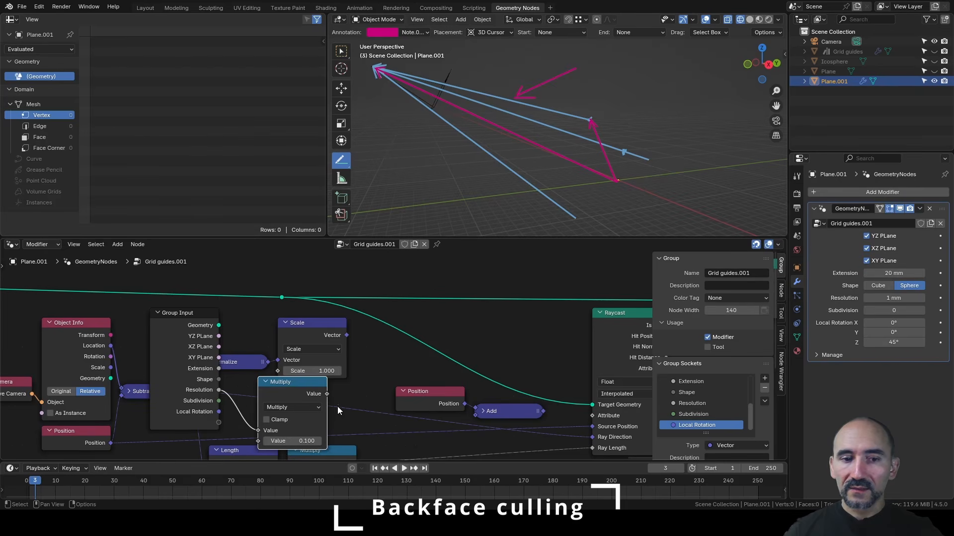
- Connect the Resolution Multiply output to the Scale node's factor and the scaled vector to the Add node's second input
{"action": "left_click_drag", "start_coordinate": [313, 328], "coordinate": [362, 328]}
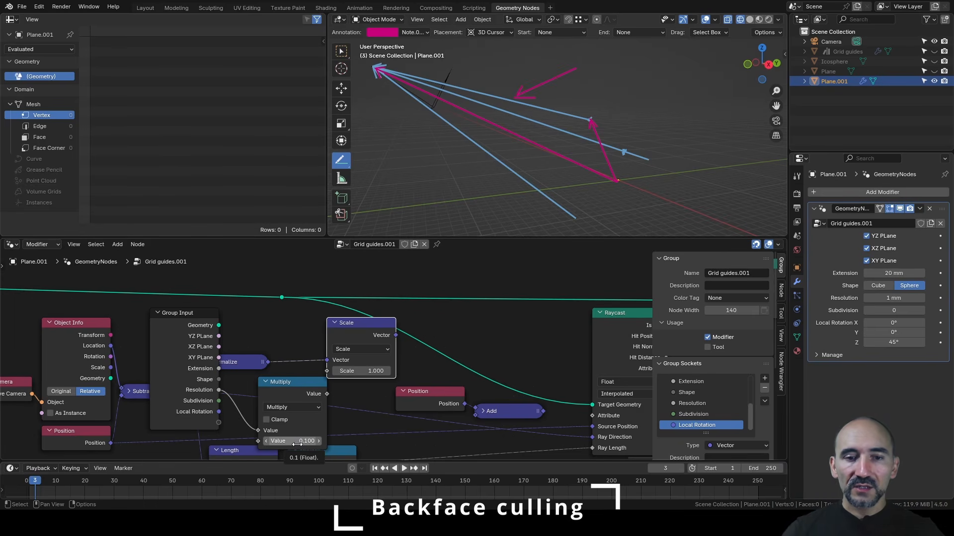
{"action": "left_click_drag", "start_coordinate": [327, 394], "coordinate": [280, 382]}
{"action": "left_click_drag", "start_coordinate": [395, 336], "coordinate": [462, 407]}
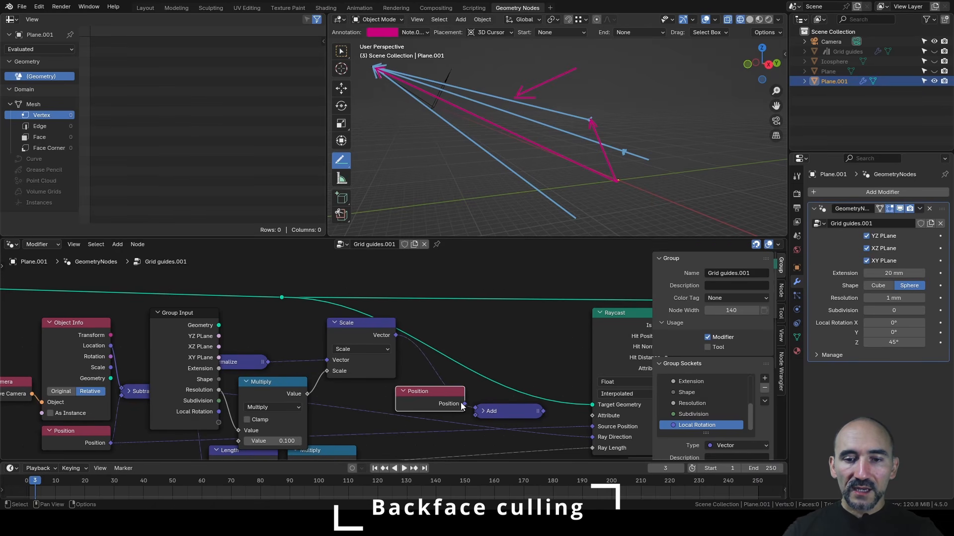
{"action": "middle_click_drag", "start_coordinate": [482, 407], "coordinate": [488, 347]}
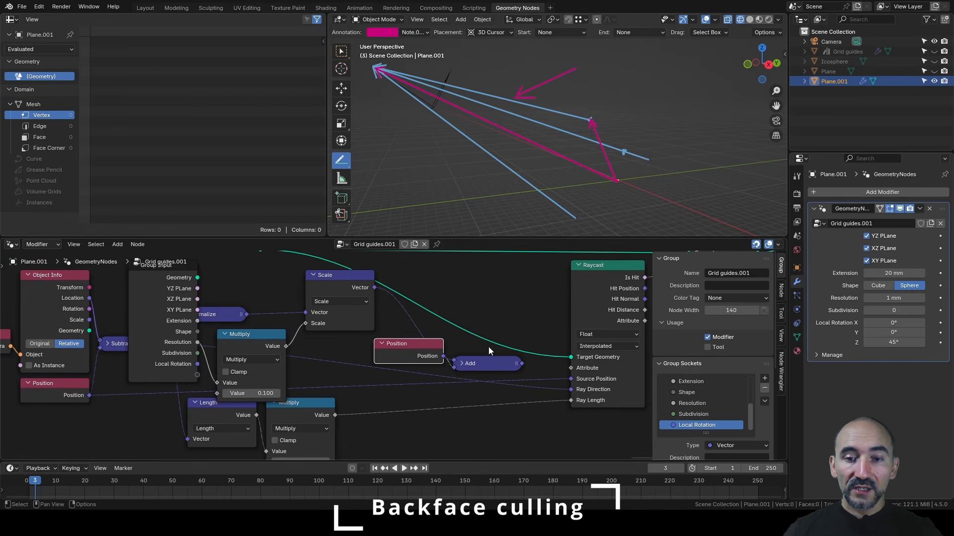
- Connect the Add node's output to the Raycast node's Source Position and inspect the culled grid in the viewport
{"action": "left_click_drag", "start_coordinate": [524, 364], "coordinate": [571, 378]}
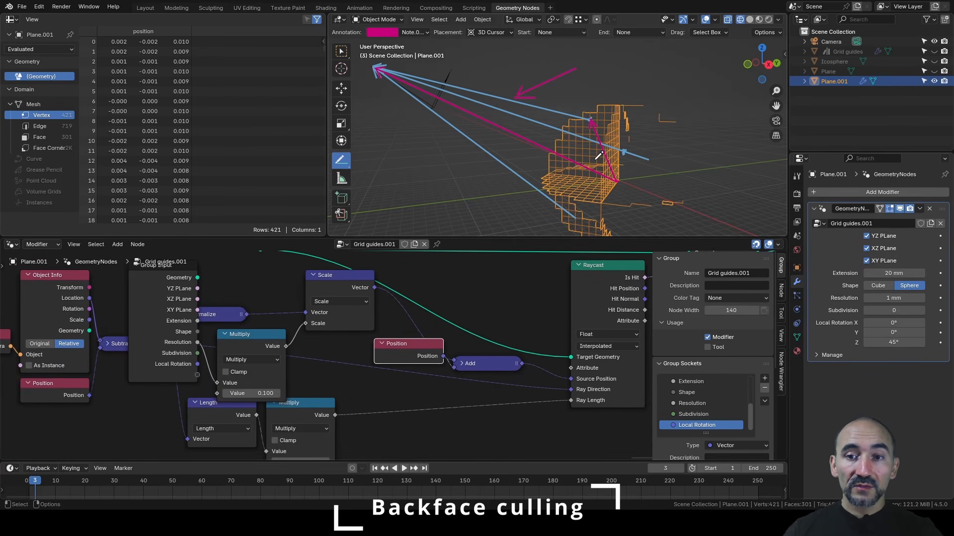
{"action": "middle_click_drag", "start_coordinate": [598, 129], "coordinate": [559, 100]}
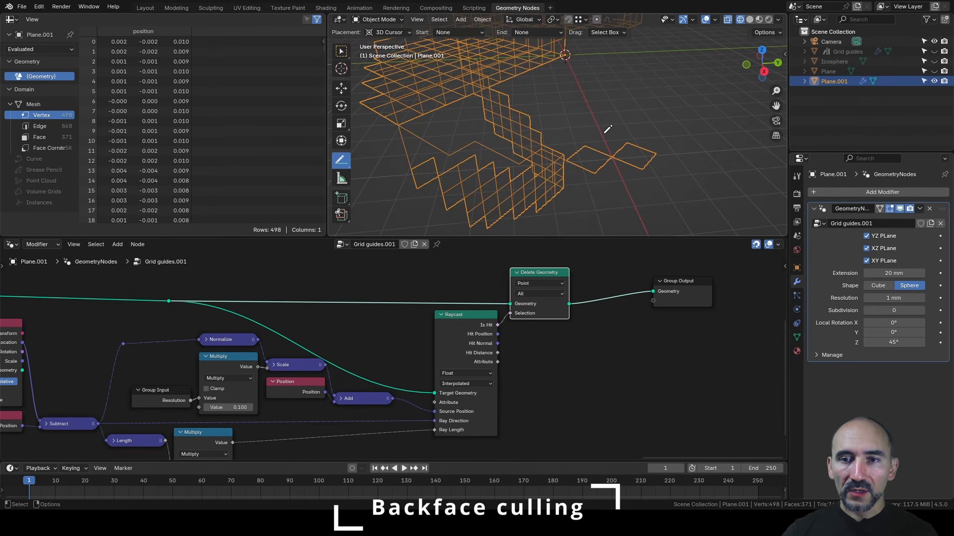
- Sketch annotation strokes beside the grid to illustrate rays being offset from the surface in the viewing direction
{"action": "left_click", "coordinate": [603, 135]}
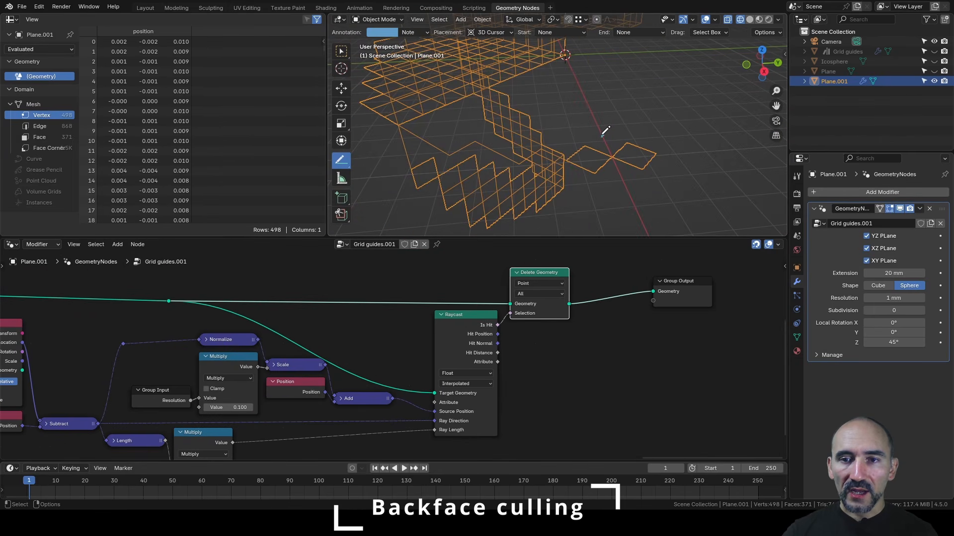
{"action": "mouse_move", "coordinate": [602, 134]}
{"action": "left_mouse_down"}
{"action": "mouse_move", "coordinate": [560, 99]}
{"action": "mouse_move", "coordinate": [516, 84]}
{"action": "mouse_move", "coordinate": [599, 128]}
{"action": "left_mouse_up"}
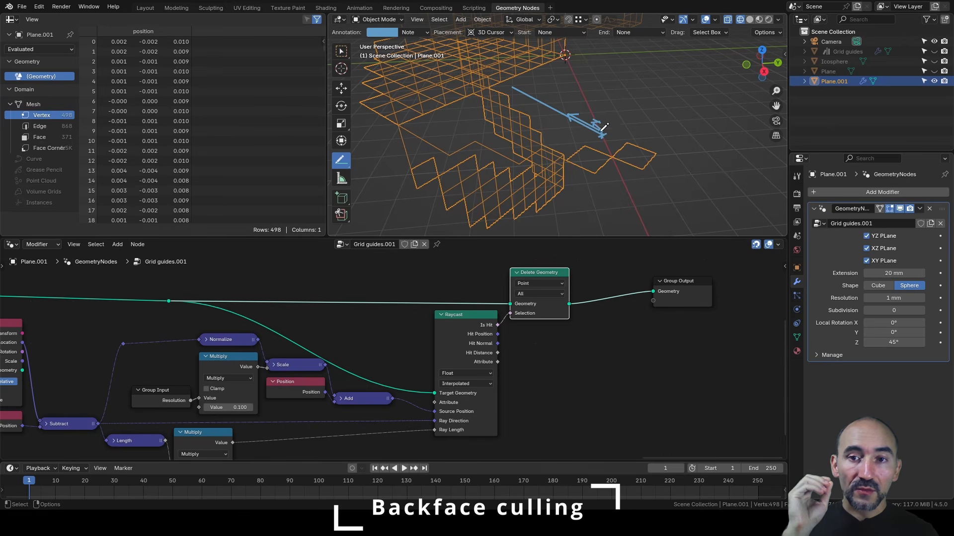
{"action": "key", "text": "alt+a"}
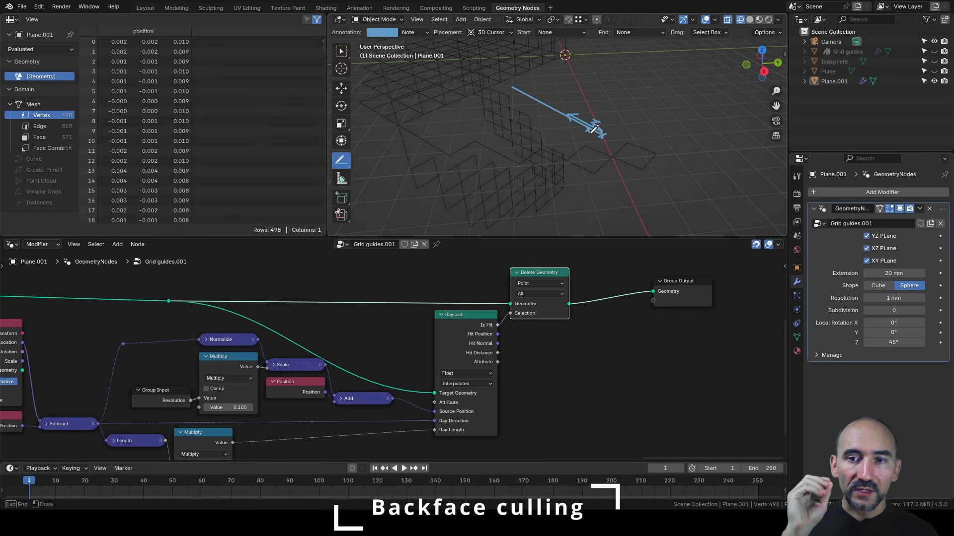
{"action": "mouse_move", "coordinate": [587, 130]}
{"action": "left_mouse_down"}
{"action": "mouse_move", "coordinate": [450, 62]}
{"action": "mouse_move", "coordinate": [455, 73]}
{"action": "left_mouse_up"}
{"action": "left_click_drag", "start_coordinate": [450, 62], "coordinate": [473, 66]}
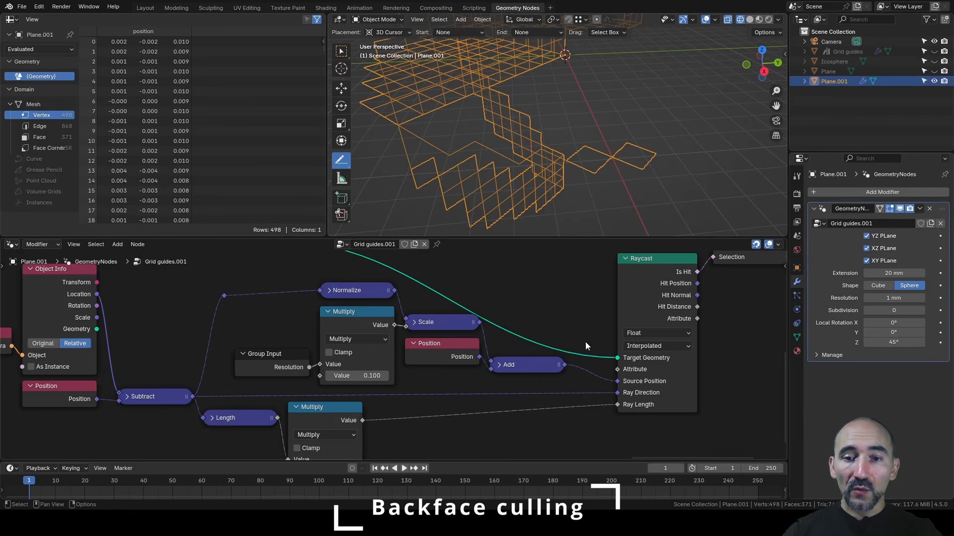
- Add a new input socket named Only front to the node group
{"action": "scroll", "coordinate": [547, 323], "scroll_direction": "up", "scroll_amount": 2}
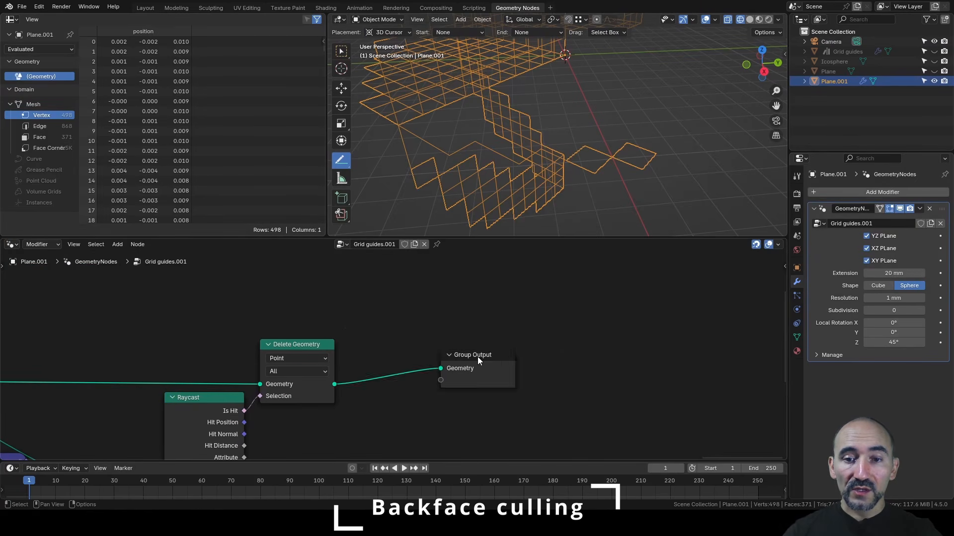
{"action": "key", "text": "n"}
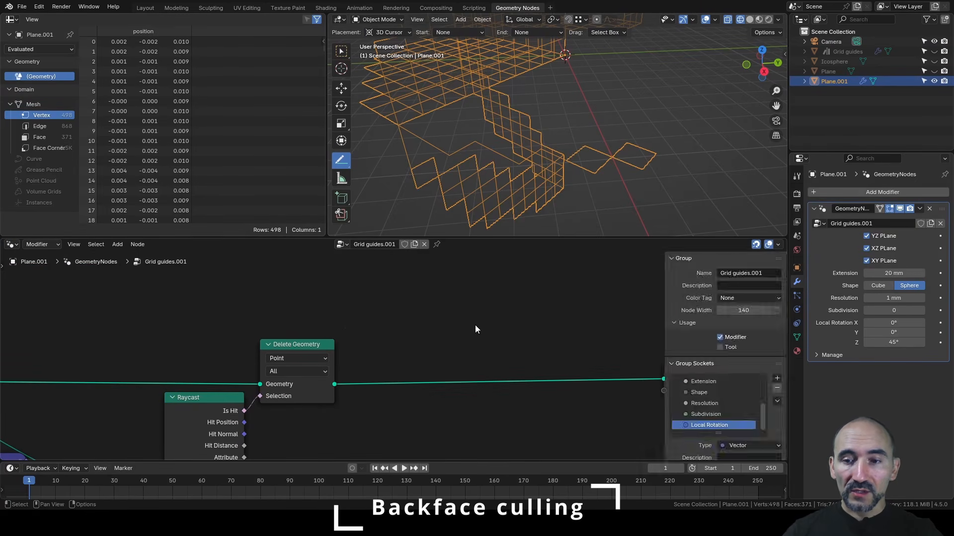
{"action": "scroll", "coordinate": [707, 362], "scroll_direction": "down", "scroll_amount": 4}
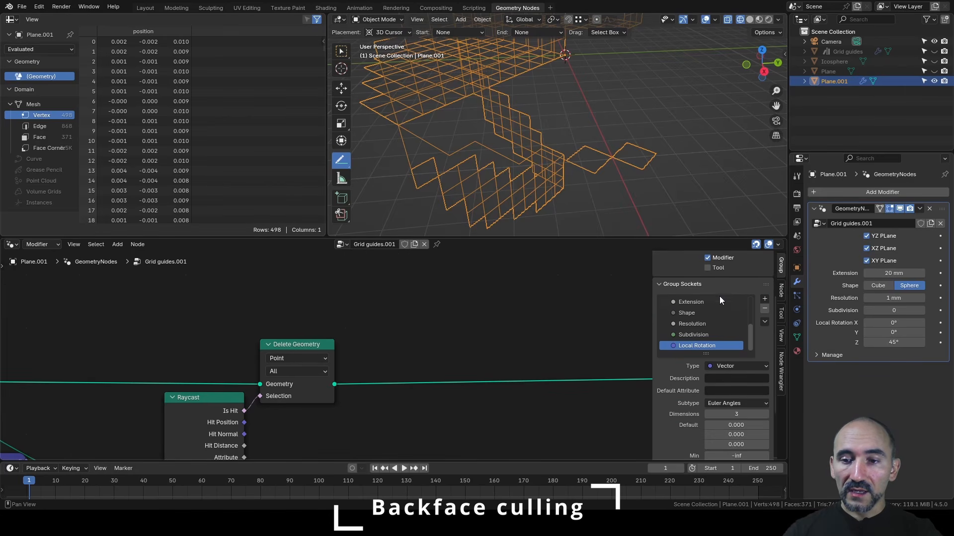
{"action": "left_click", "coordinate": [764, 299]}
{"action": "left_click", "coordinate": [772, 309]}
{"action": "double_click", "coordinate": [689, 346]}
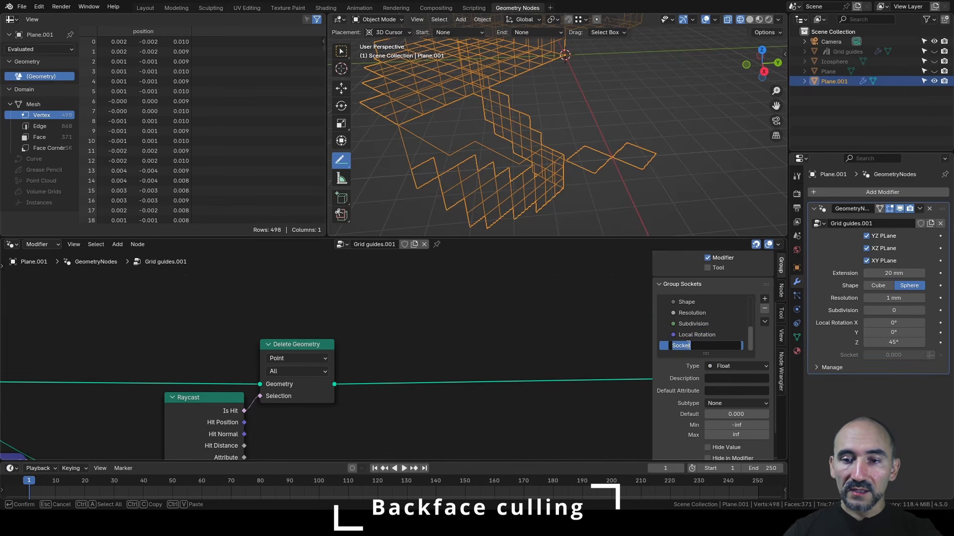
{"action": "type", "text": "Only front"}
{"action": "key", "text": "Return"}
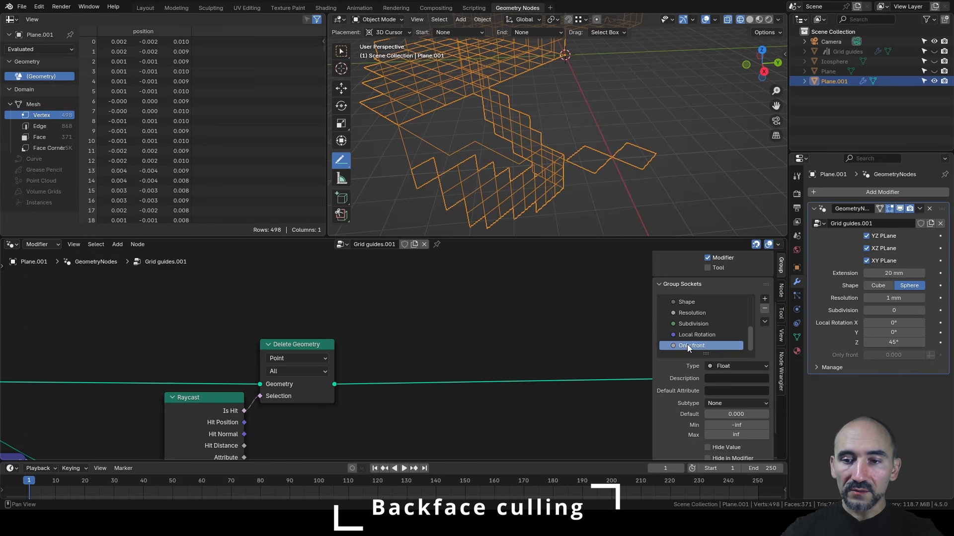
- Make the Only front socket a Boolean with structure type Single and enabled by default
{"action": "left_click", "coordinate": [738, 366]}
{"action": "left_click", "coordinate": [744, 221]}
{"action": "scroll", "coordinate": [703, 386], "scroll_direction": "down", "scroll_amount": 1}
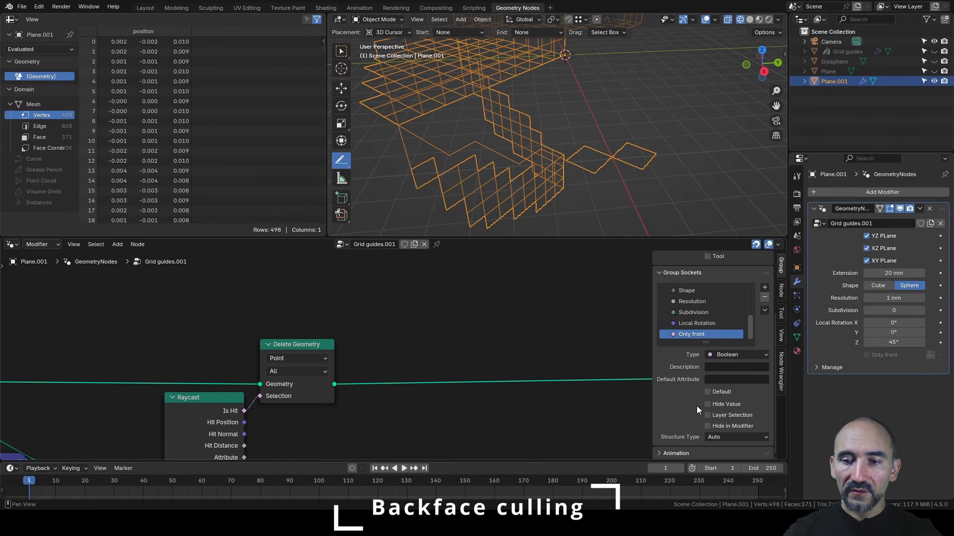
{"action": "left_click", "coordinate": [721, 440]}
{"action": "left_click", "coordinate": [717, 454]}
{"action": "left_click", "coordinate": [715, 394]}
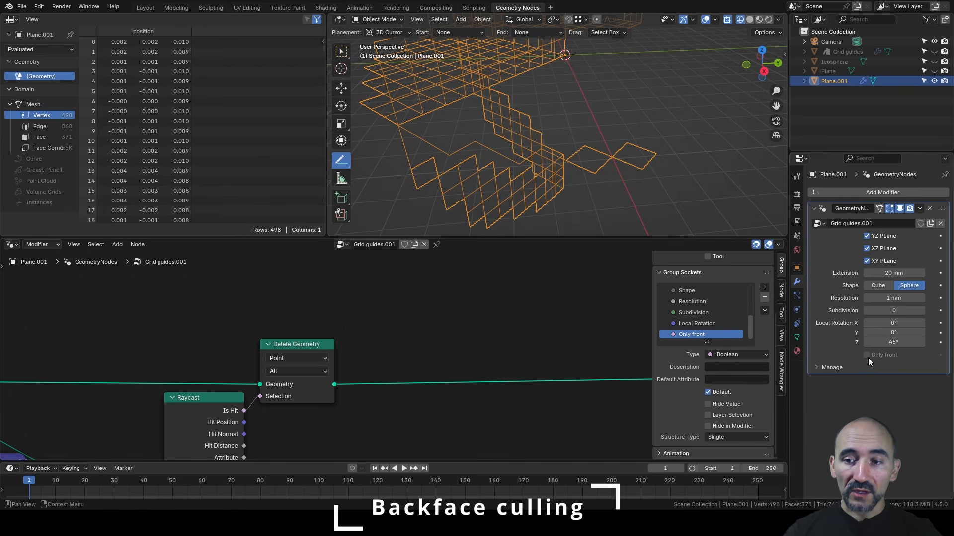
- Add a Group Input node and create a Geometry Switch node controlled by its Only front output
{"action": "key", "text": "shift+a"}
{"action": "type", "text": "group i"}
{"action": "key", "text": "Return"}
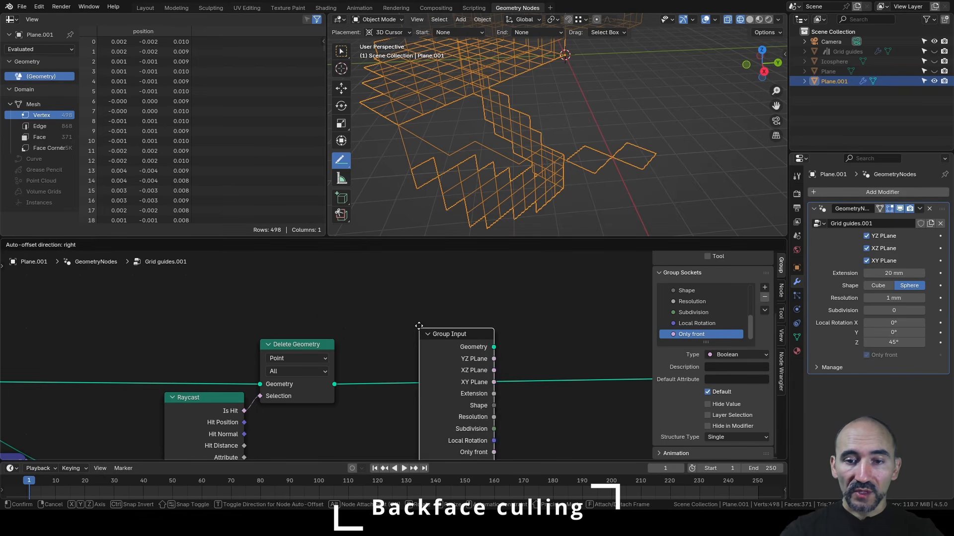
{"action": "left_click", "coordinate": [154, 222]}
{"action": "left_click_drag", "start_coordinate": [228, 347], "coordinate": [377, 313]}
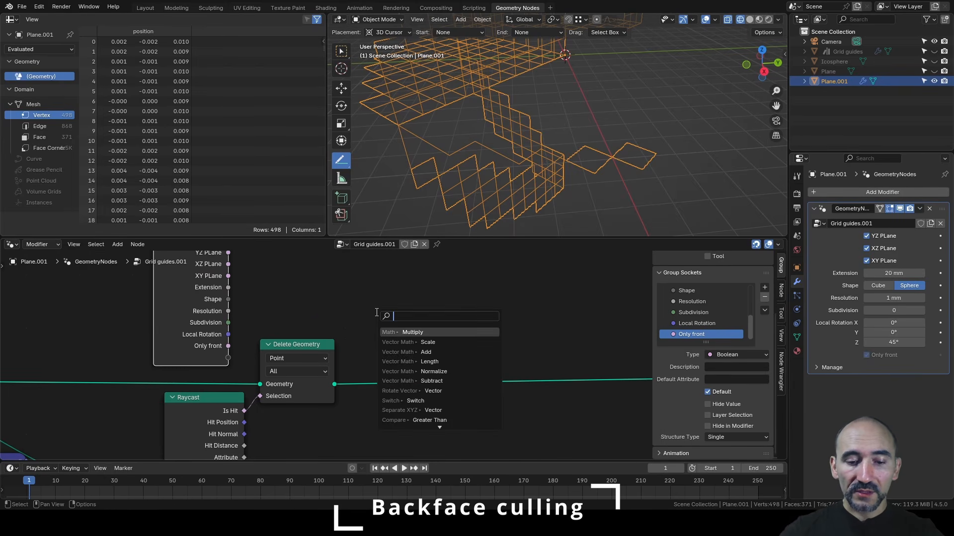
{"action": "type", "text": "swi"}
{"action": "key", "text": "Return"}
{"action": "left_click", "coordinate": [378, 317]}
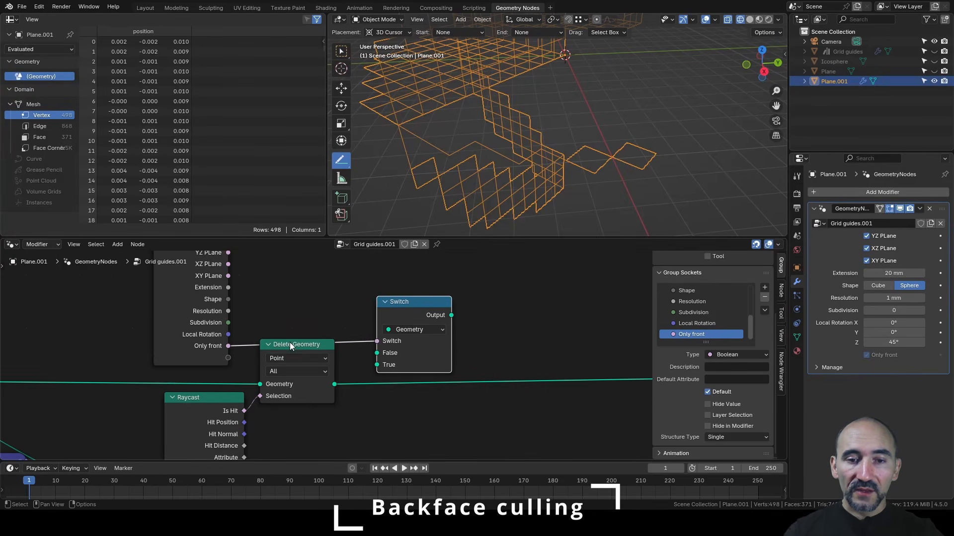
- Connect the lowered Delete Geometry node to the Switch's True input and the unculled geometry to False through a reroute
{"action": "left_click_drag", "start_coordinate": [292, 347], "coordinate": [288, 396]}
{"action": "left_click_drag", "start_coordinate": [334, 437], "coordinate": [377, 364]}
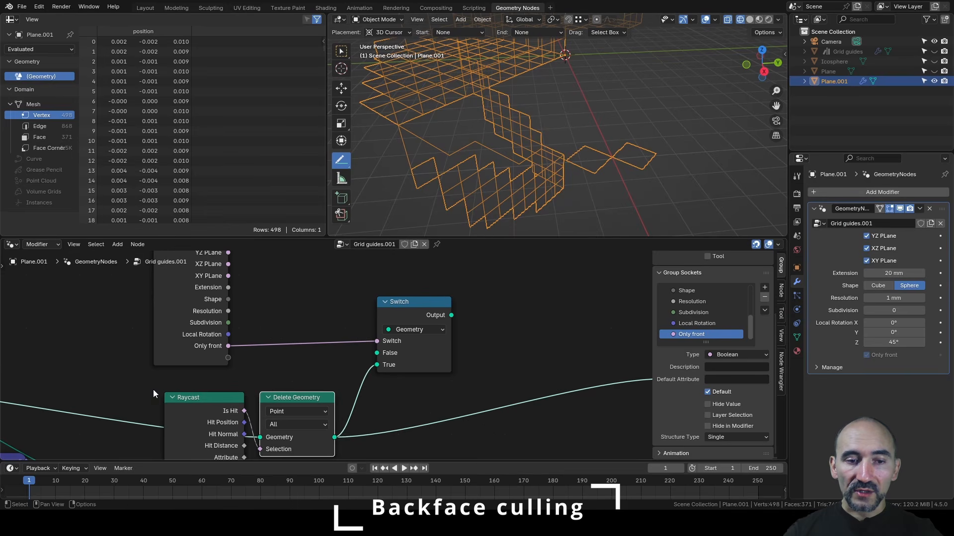
{"action": "mouse_move", "coordinate": [114, 420]}
{"action": "left_mouse_down"}
{"action": "mouse_move", "coordinate": [254, 368]}
{"action": "mouse_move", "coordinate": [377, 354]}
{"action": "mouse_move", "coordinate": [157, 375]}
{"action": "left_mouse_up"}
- Collapse the Switch node onto the main geometry line and place the Group Input, unused sockets hidden, above Delete Geometry
{"action": "left_click", "coordinate": [408, 305]}
{"action": "key", "text": "h"}
{"action": "left_click_drag", "start_coordinate": [408, 306], "coordinate": [389, 394]}
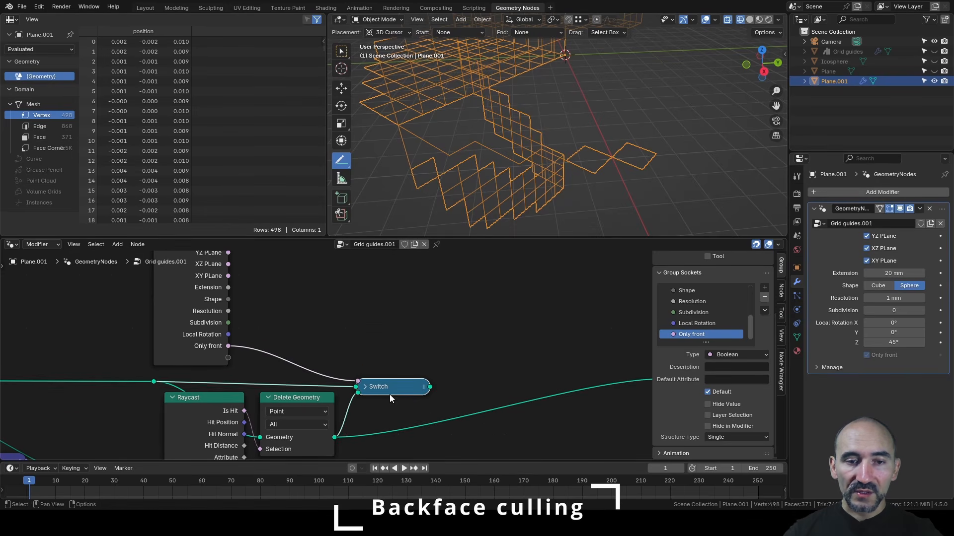
{"action": "left_click", "coordinate": [194, 298]}
{"action": "key", "text": "ctrl+h"}
{"action": "key", "text": "g"}
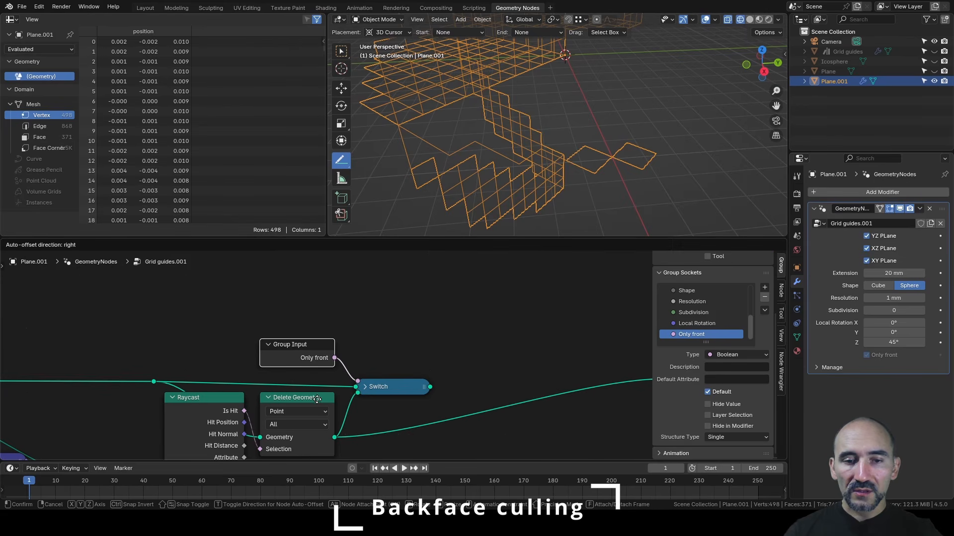
{"action": "left_click", "coordinate": [316, 404]}
- Connect the Switch output to the Group Output's Geometry and toggle the modifier's Only front option to test it
{"action": "middle_click_drag", "start_coordinate": [382, 392], "coordinate": [249, 372]}
{"action": "left_click_drag", "start_coordinate": [297, 366], "coordinate": [523, 359]}
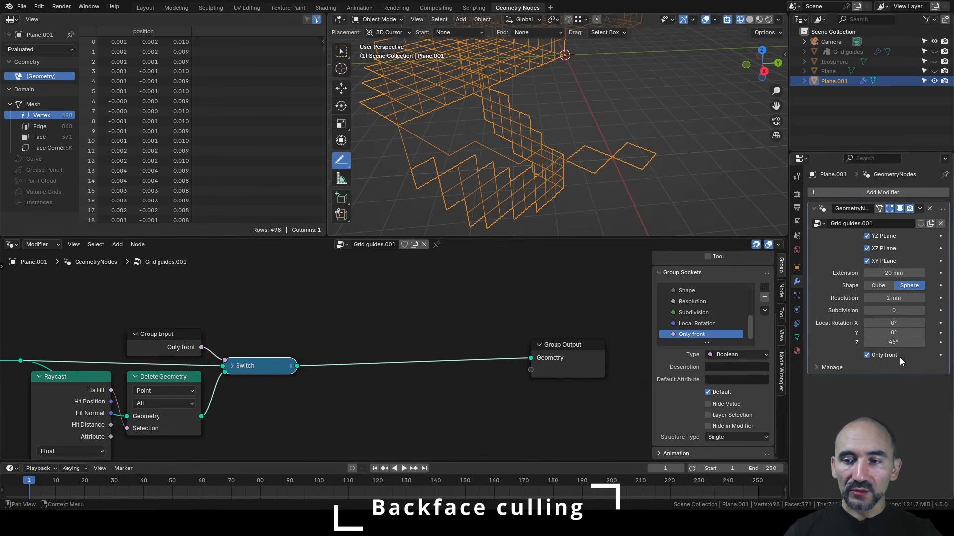
{"action": "left_click", "coordinate": [885, 357]}
{"action": "left_click", "coordinate": [885, 356]}
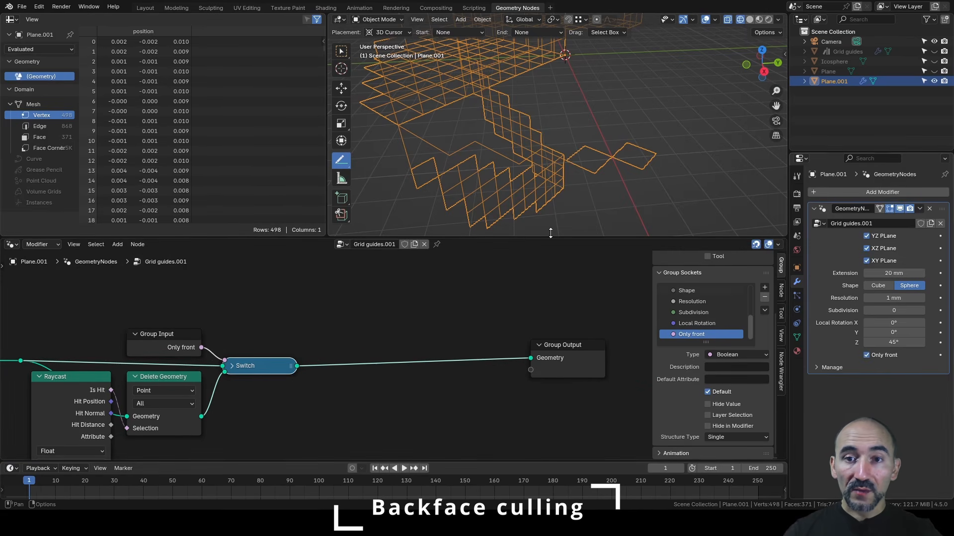
- Switch to the Select Box tool and reposition the camera around the grid in camera view
{"action": "scroll", "coordinate": [581, 116], "scroll_direction": "down", "scroll_amount": 3}
{"action": "middle_click_drag", "start_coordinate": [579, 118], "coordinate": [602, 115]}
{"action": "left_click", "coordinate": [341, 53]}
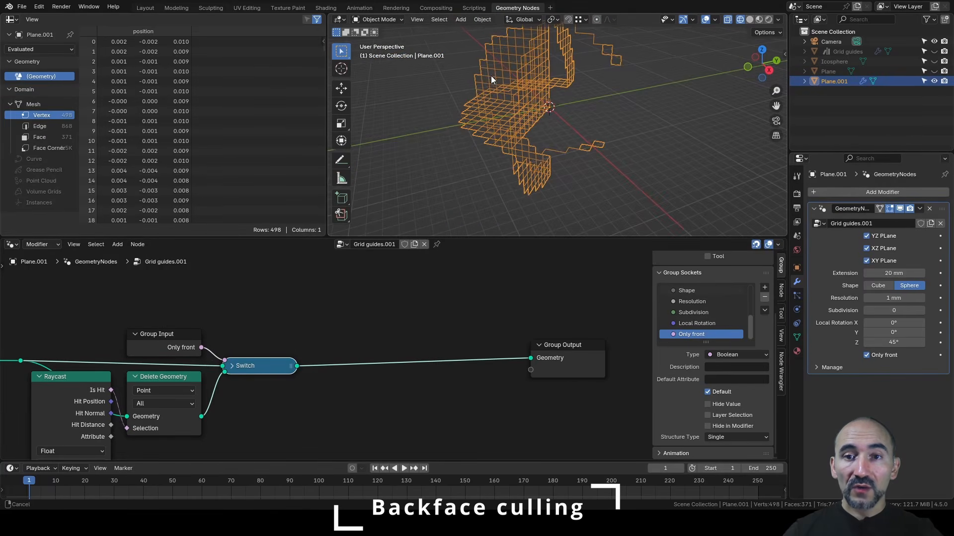
{"action": "mouse_move", "coordinate": [490, 76]}
{"action": "middle_mouse_down", "text": "shift"}
{"action": "mouse_move", "coordinate": [501, 135]}
{"action": "mouse_move", "coordinate": [532, 161]}
{"action": "mouse_move", "coordinate": [586, 89]}
{"action": "middle_mouse_up", "text": "shift"}
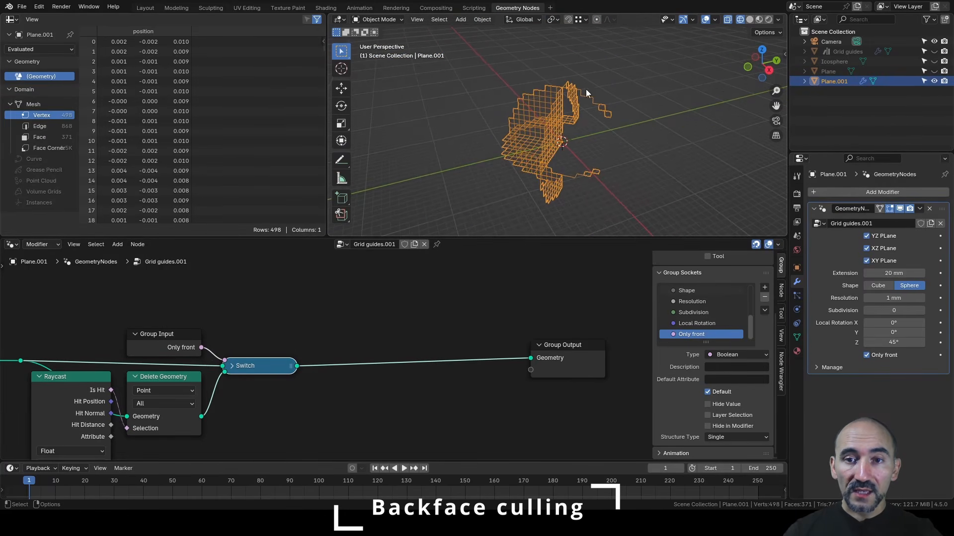
{"action": "middle_click_drag", "start_coordinate": [579, 123], "coordinate": [576, 132]}
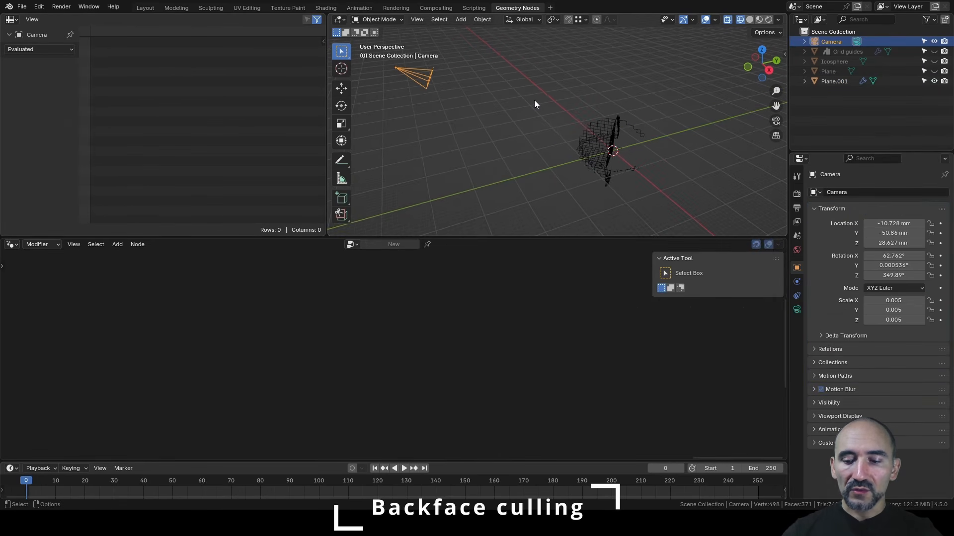
{"action": "key", "text": "KP_0"}
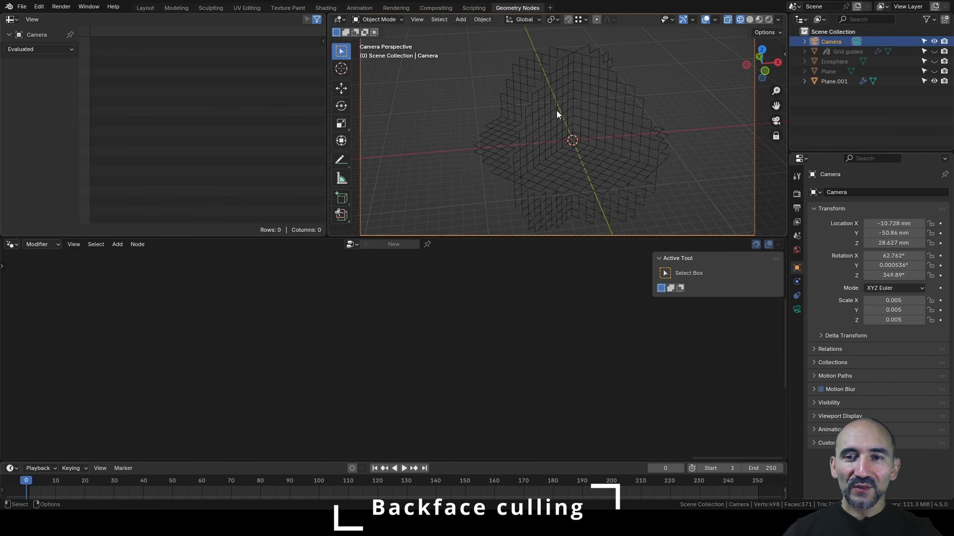
{"action": "middle_click_drag", "start_coordinate": [556, 110], "coordinate": [500, 124]}
{"action": "left_click", "coordinate": [520, 99]}
- Group the culling nodes from Active Camera to Delete Geometry in a frame labelled BACKFACE CULLING
{"action": "left_click_drag", "start_coordinate": [59, 287], "coordinate": [601, 428]}
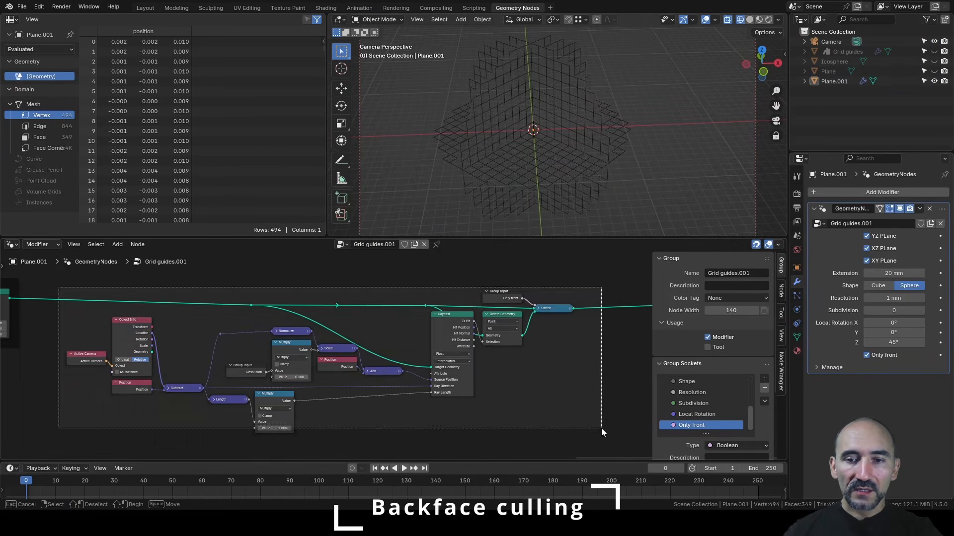
{"action": "key", "text": "ctrl+j"}
{"action": "key", "text": "F2"}
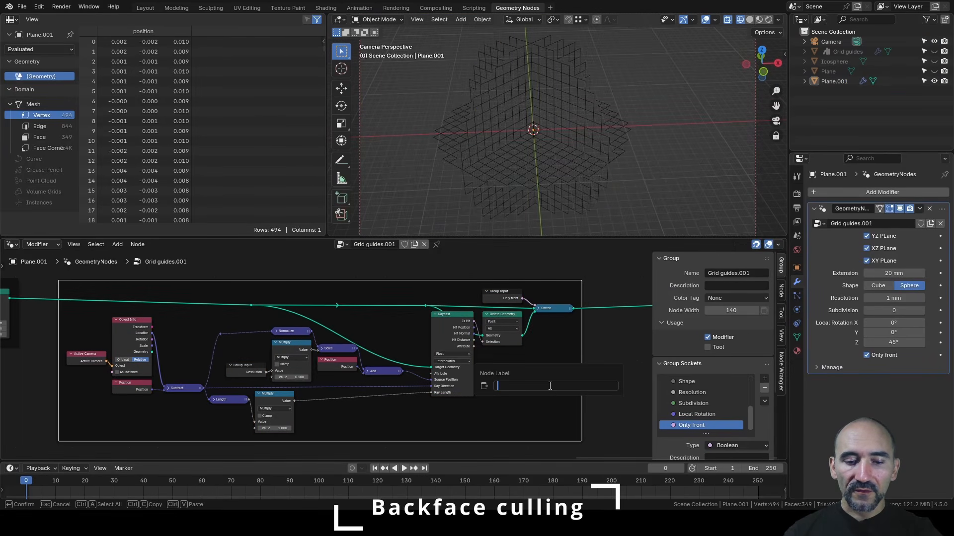
{"action": "type", "text": "BACKFACE"}
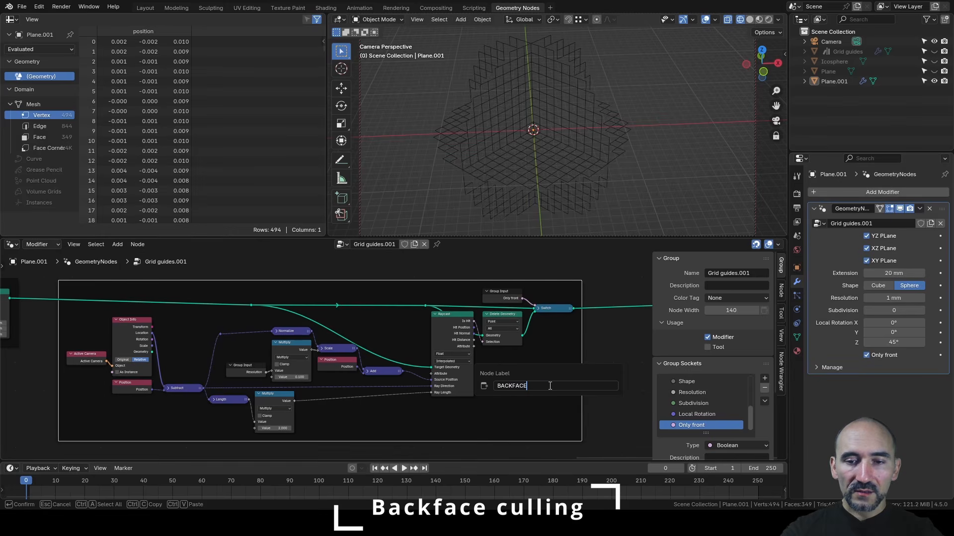
{"action": "type", "text": " CULLING"}
{"action": "key", "text": "Return"}
{"action": "left_click", "coordinate": [594, 344]}
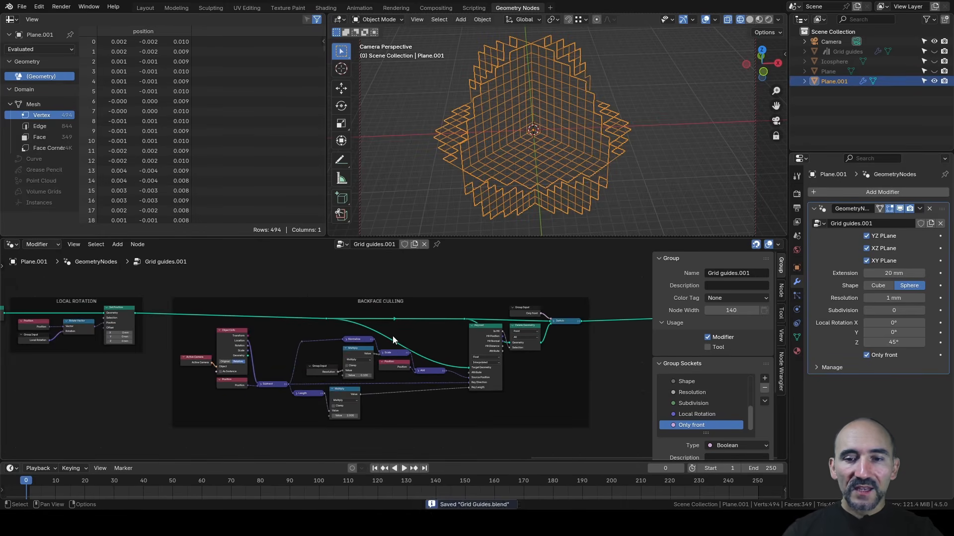
- Shift the BACKFACE CULLING frame horizontally away from LOCAL ROTATION to make room for more nodes, and save the file
{"action": "scroll", "coordinate": [393, 335], "scroll_direction": "up", "scroll_amount": 1}
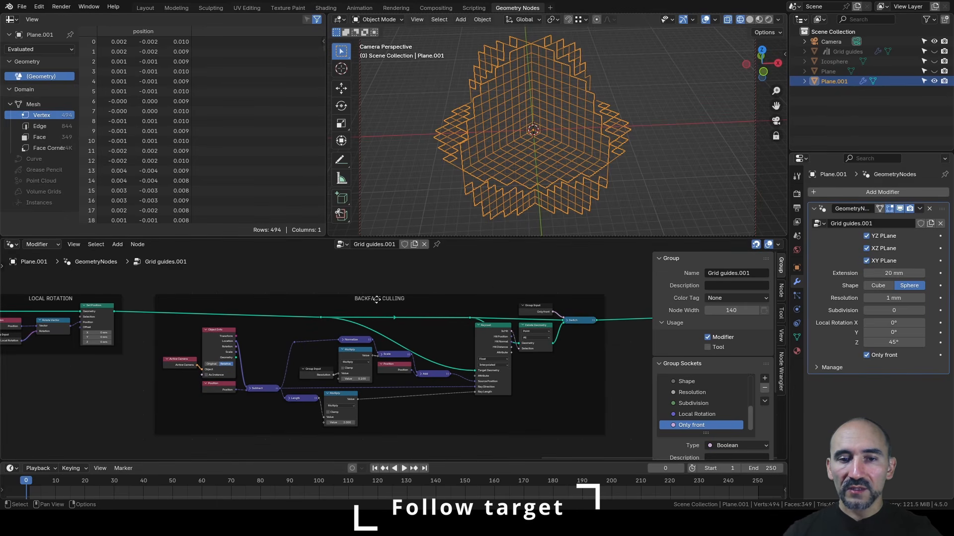
{"action": "scroll", "coordinate": [358, 327], "scroll_direction": "down", "scroll_amount": 6}
{"action": "left_click_drag", "start_coordinate": [184, 291], "coordinate": [419, 380]}
{"action": "key", "text": "g"}
{"action": "key", "text": "x"}
{"action": "left_click", "coordinate": [458, 340]}
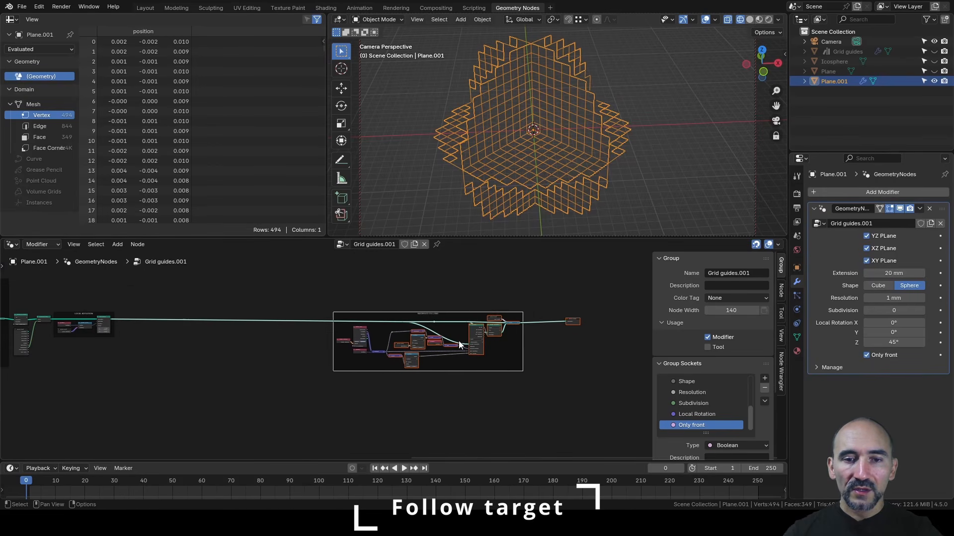
{"action": "scroll", "coordinate": [401, 344], "scroll_direction": "up", "scroll_amount": 8}
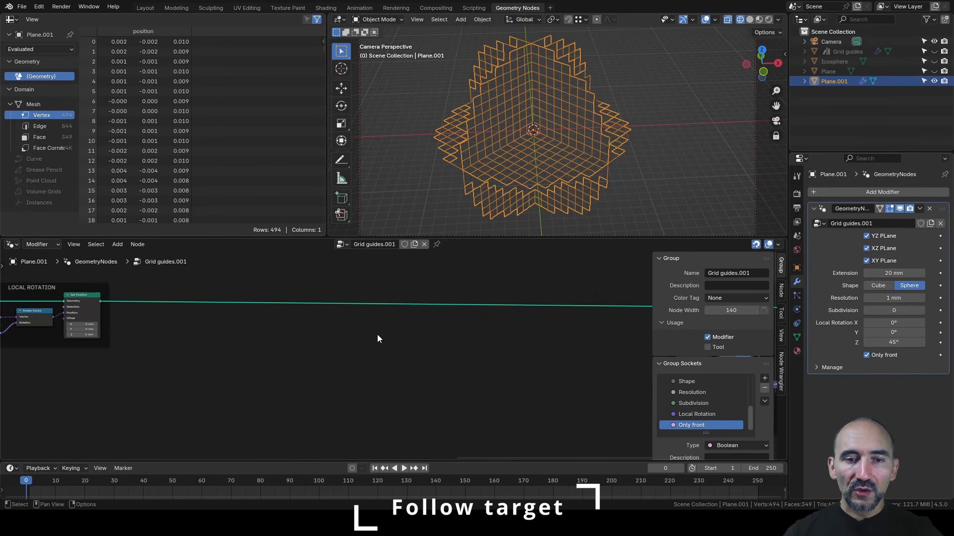
{"action": "middle_click_drag", "start_coordinate": [350, 296], "coordinate": [371, 349]}
{"action": "key", "text": "ctrl+s"}
- Add a Boolean group input named Follow target and set its structure type to Single
{"action": "scroll", "coordinate": [737, 353], "scroll_direction": "down", "scroll_amount": 5}
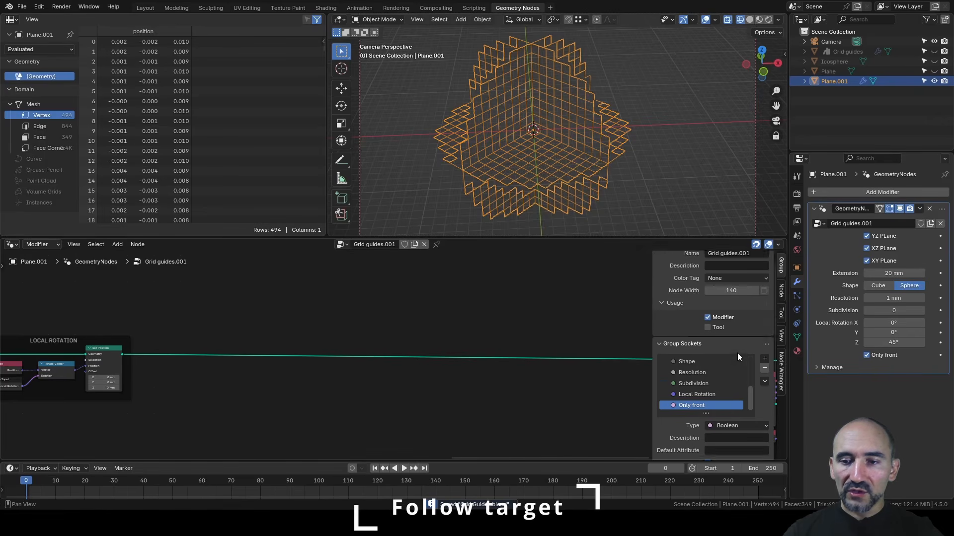
{"action": "left_click", "coordinate": [764, 288]}
{"action": "left_click", "coordinate": [770, 300]}
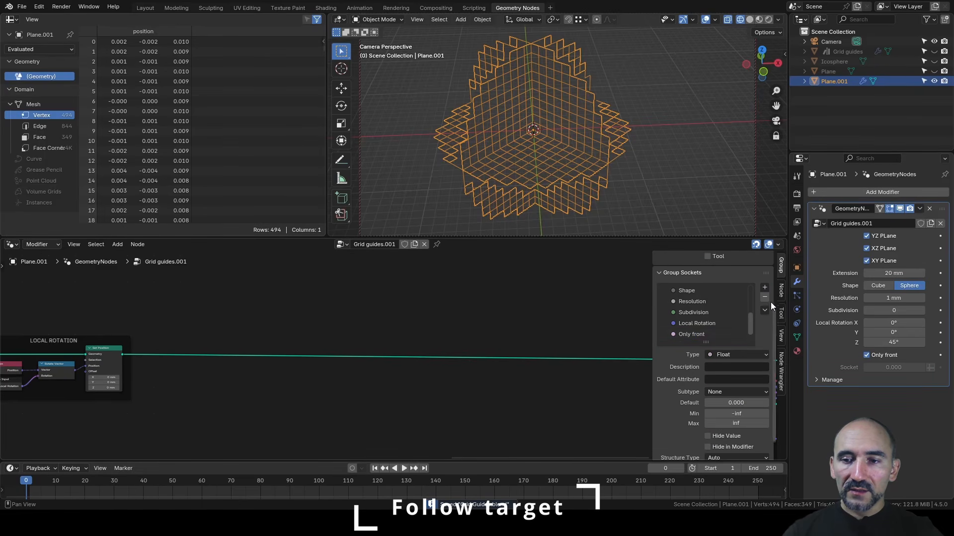
{"action": "double_click", "coordinate": [697, 334]}
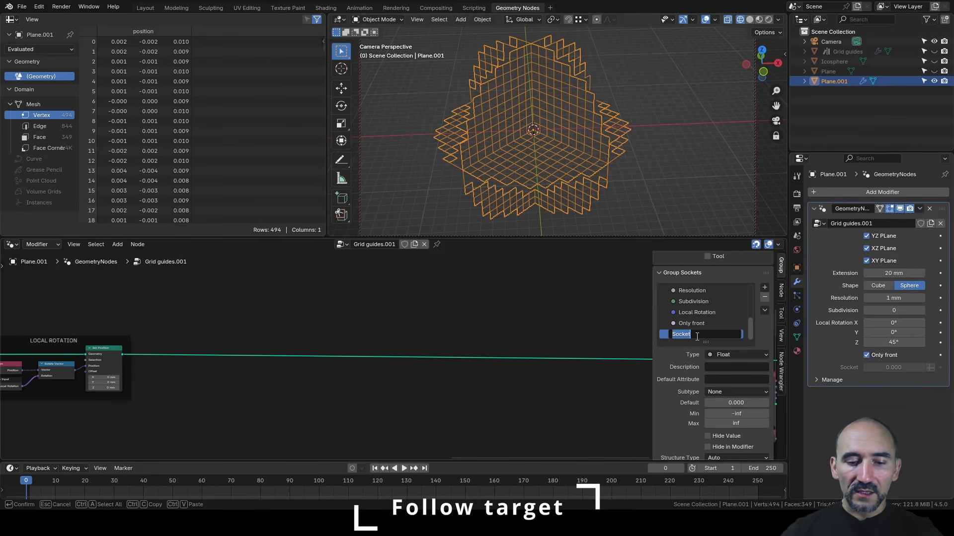
{"action": "type", "text": "Follow target"}
{"action": "key", "text": "Return"}
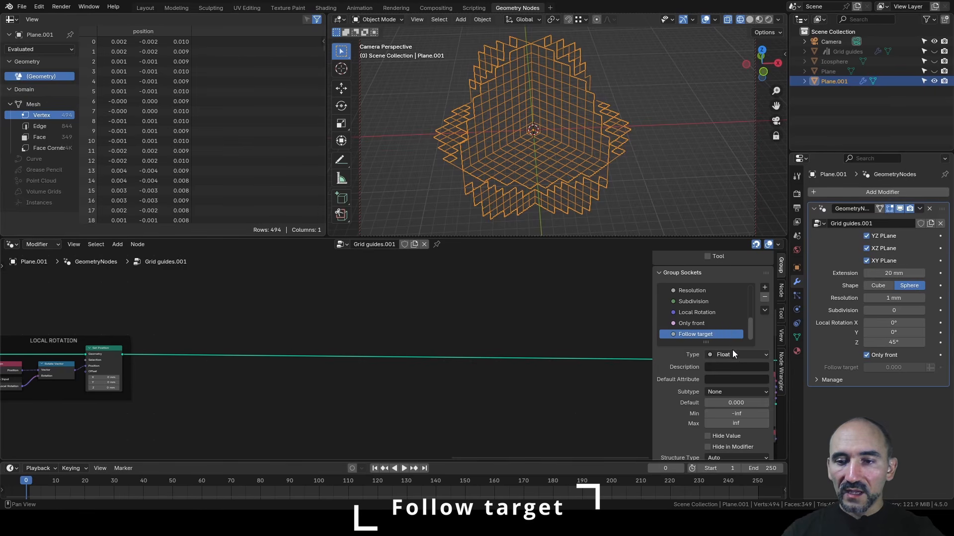
{"action": "left_click", "coordinate": [732, 354]}
{"action": "left_click", "coordinate": [738, 214]}
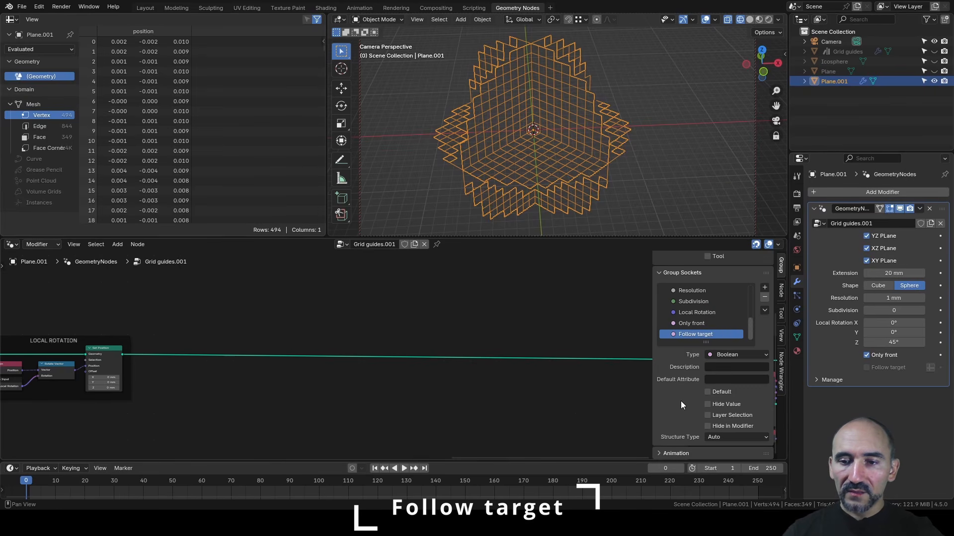
{"action": "left_click", "coordinate": [730, 437]}
{"action": "left_click", "coordinate": [729, 454]}
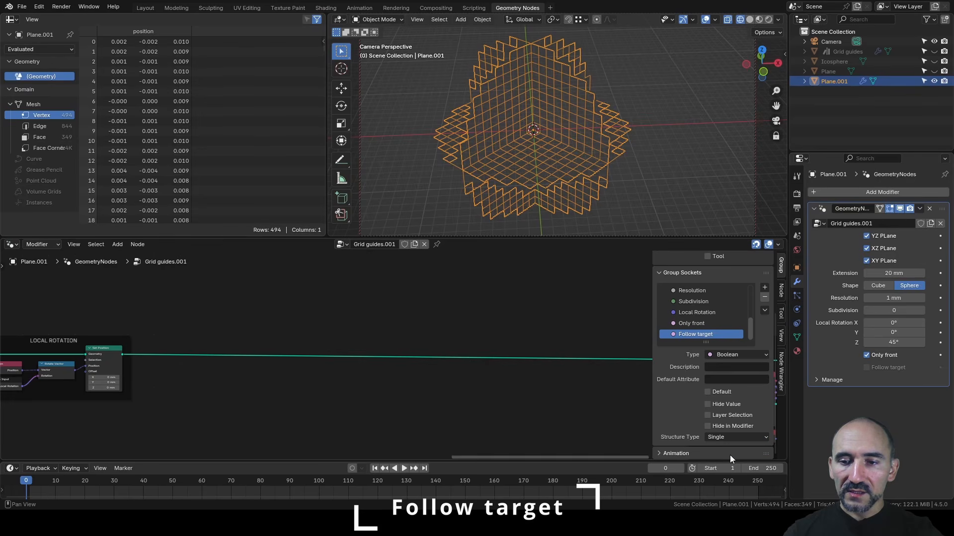
- Add an Object group input named Target below Follow target
{"action": "left_click", "coordinate": [764, 287]}
{"action": "left_click", "coordinate": [777, 299]}
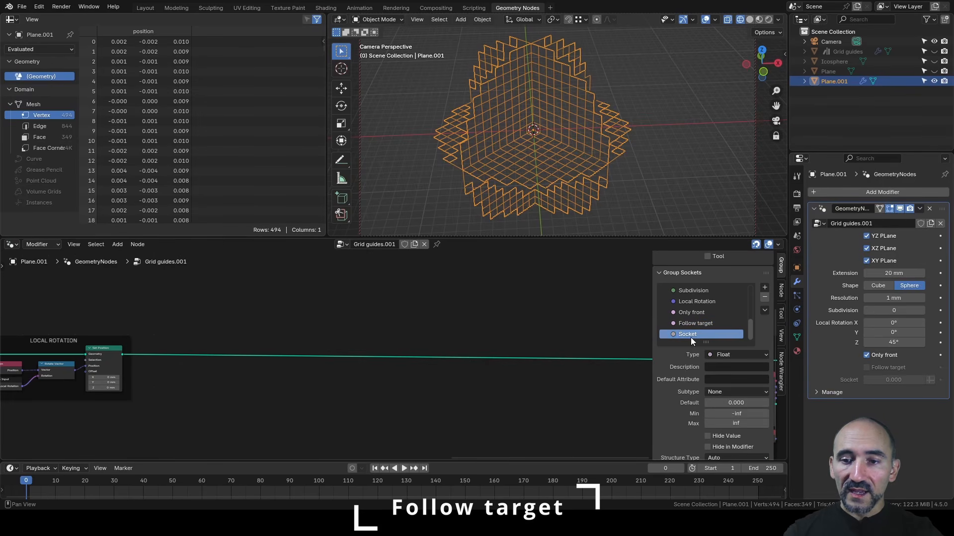
{"action": "left_click", "coordinate": [715, 355]}
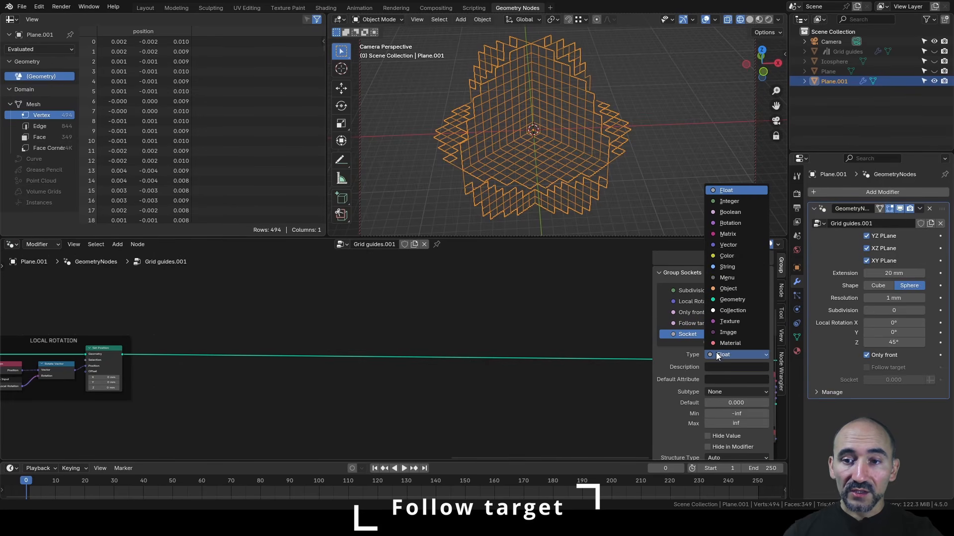
{"action": "left_click", "coordinate": [729, 289]}
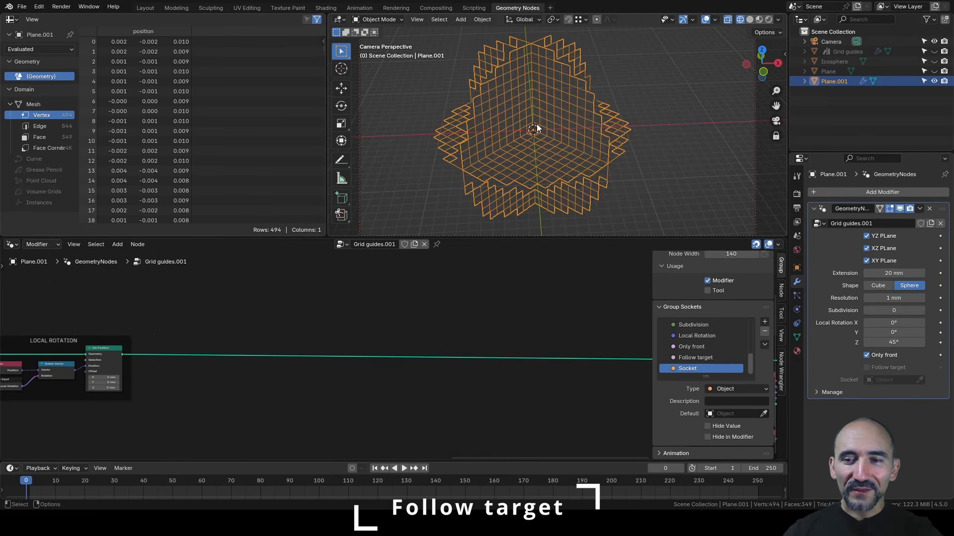
{"action": "double_click", "coordinate": [691, 368]}
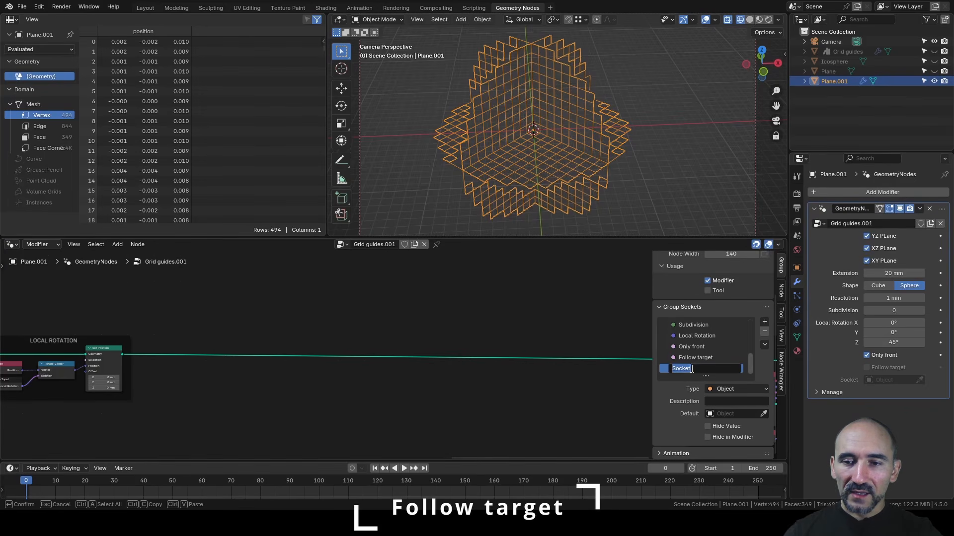
{"action": "type", "text": "Target"}
{"action": "key", "text": "Return"}
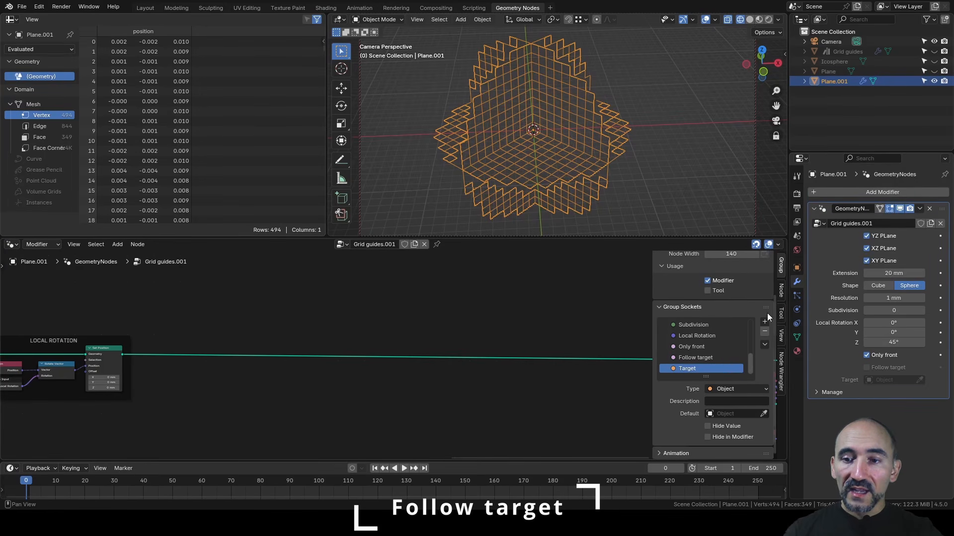
- Add an Integer group input named Offset index below Target
{"action": "left_click", "coordinate": [765, 321]}
{"action": "left_click", "coordinate": [779, 334]}
{"action": "left_click", "coordinate": [722, 390]}
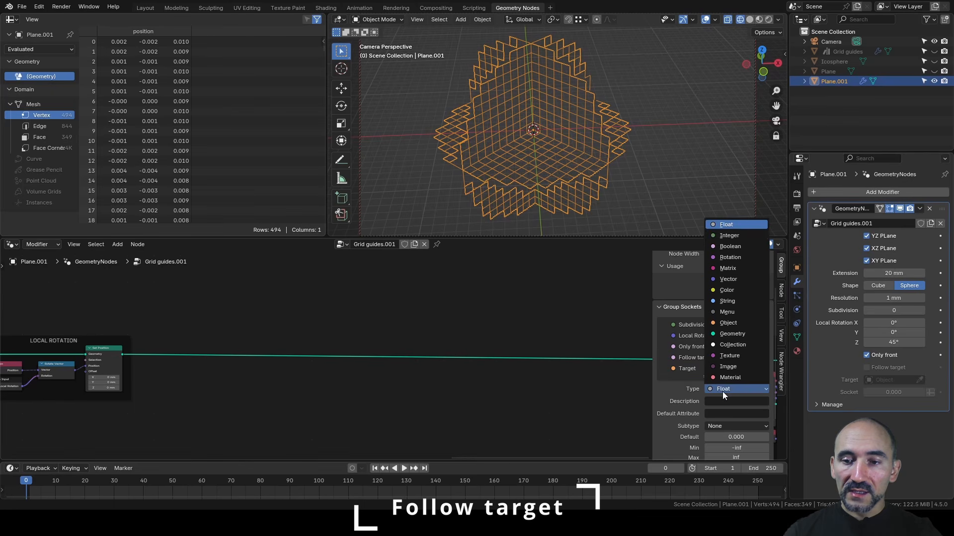
{"action": "left_click", "coordinate": [748, 234]}
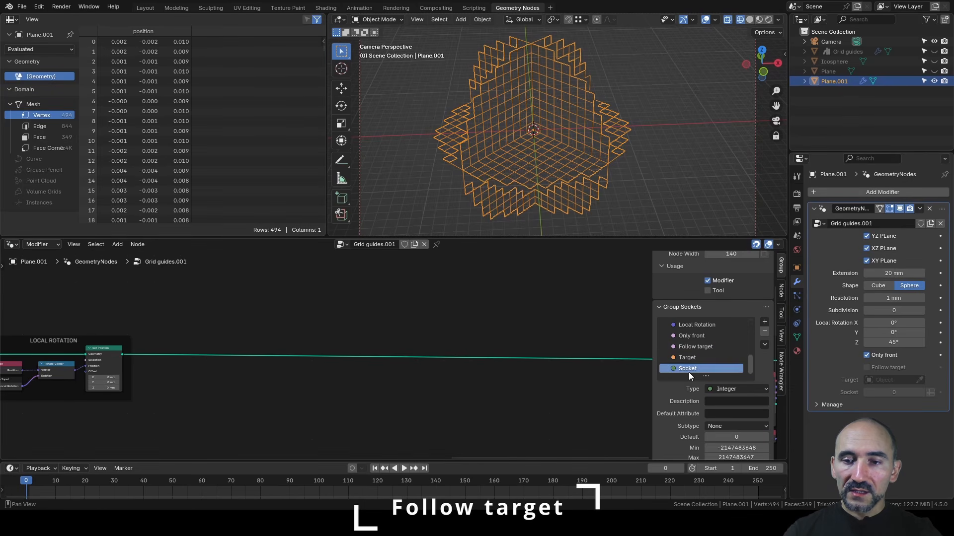
{"action": "double_click", "coordinate": [688, 370]}
{"action": "type", "text": "Offset_Inde"}
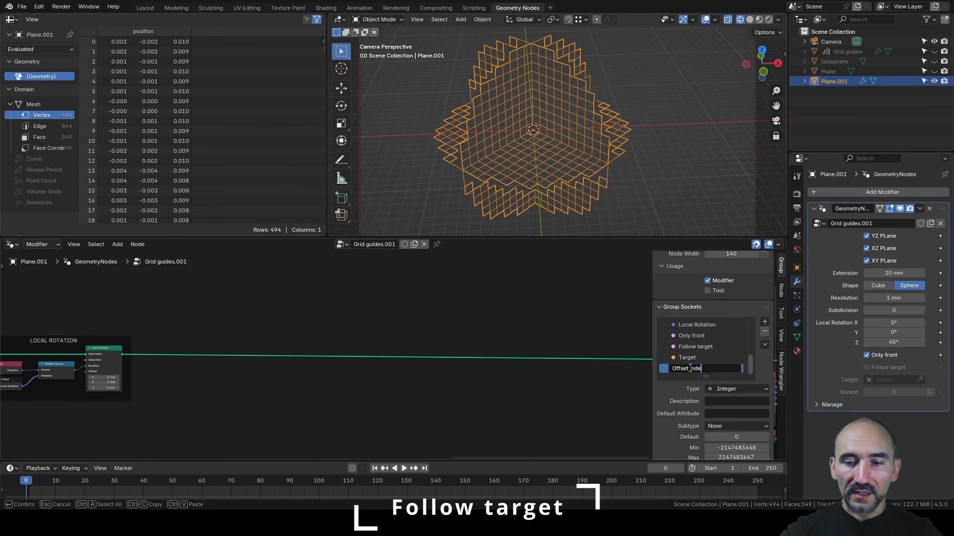
{"action": "type", "text": "x"}
{"action": "key", "text": "Return"}
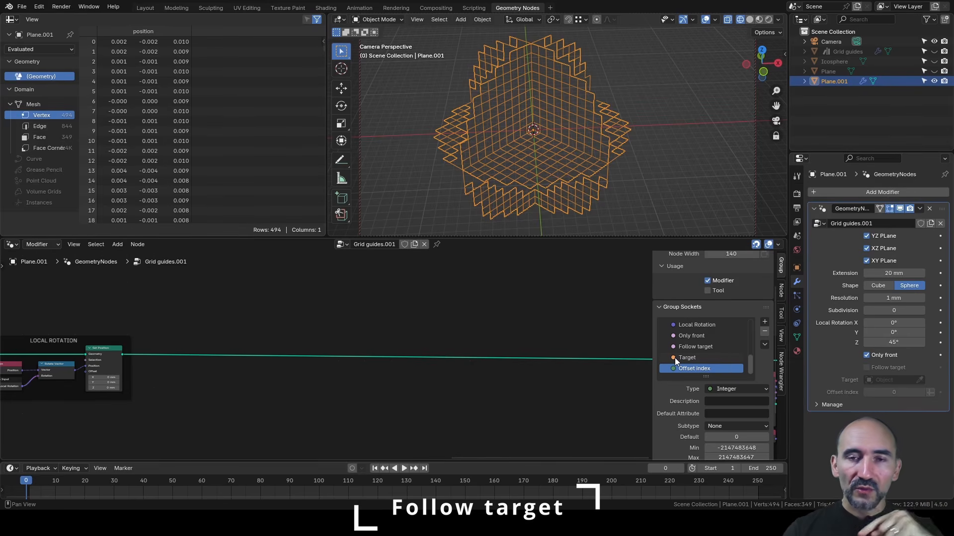
- Set the maximum of the Offset index input to -1
{"action": "scroll", "coordinate": [722, 401], "scroll_direction": "down", "scroll_amount": 3}
{"action": "left_click", "coordinate": [726, 399]}
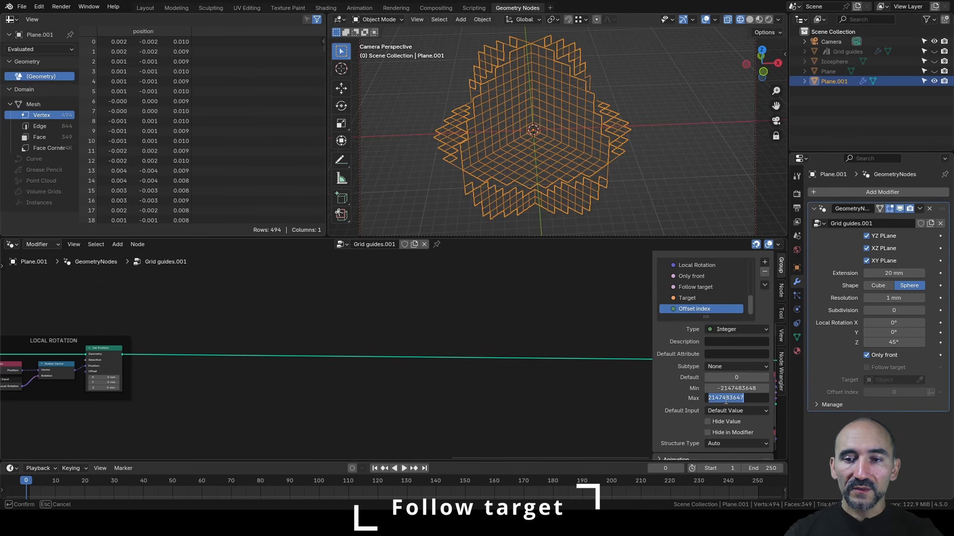
{"action": "type", "text": "-1"}
{"action": "key", "text": "Return"}
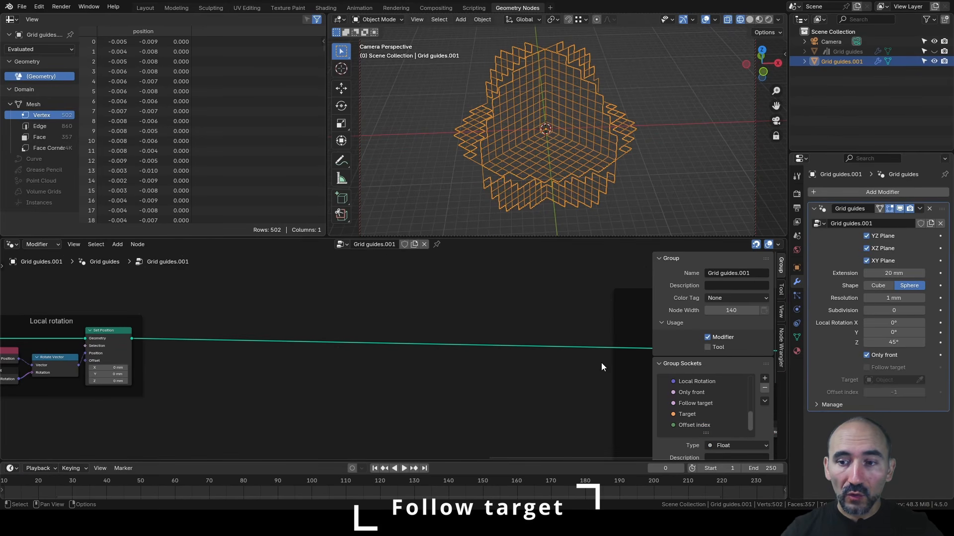
- Add a Group Input node after Local rotation and connect its Follow target output to a new Geometry Switch node
{"action": "key", "text": "F3"}
{"action": "type", "text": "group i"}
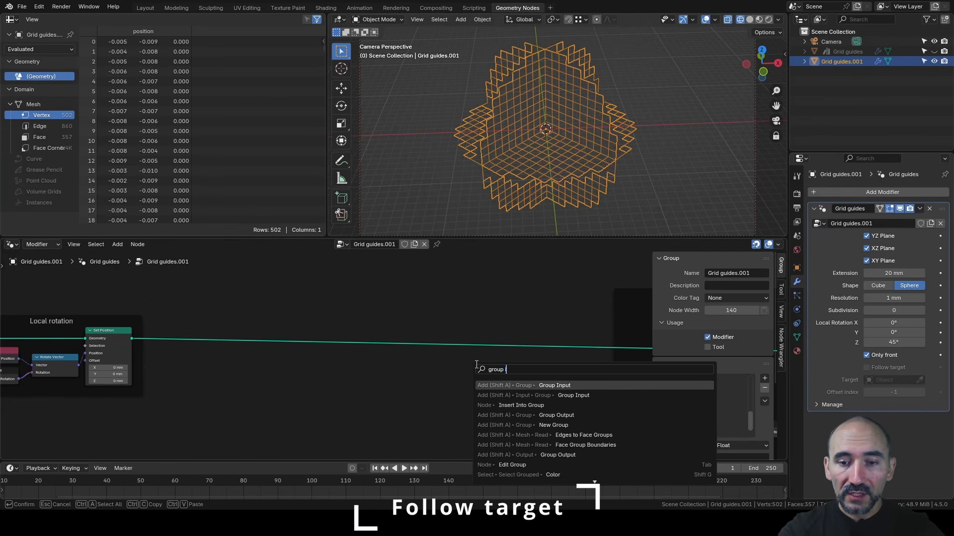
{"action": "key", "text": "Return"}
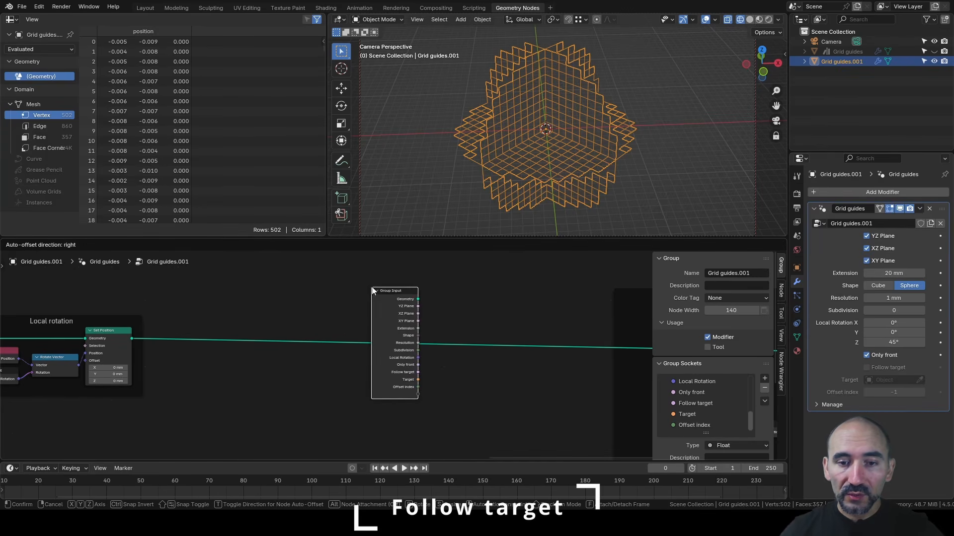
{"action": "left_click", "coordinate": [370, 284]}
{"action": "scroll", "coordinate": [404, 371], "scroll_direction": "up", "scroll_amount": 2}
{"action": "left_click_drag", "start_coordinate": [401, 370], "coordinate": [475, 353]}
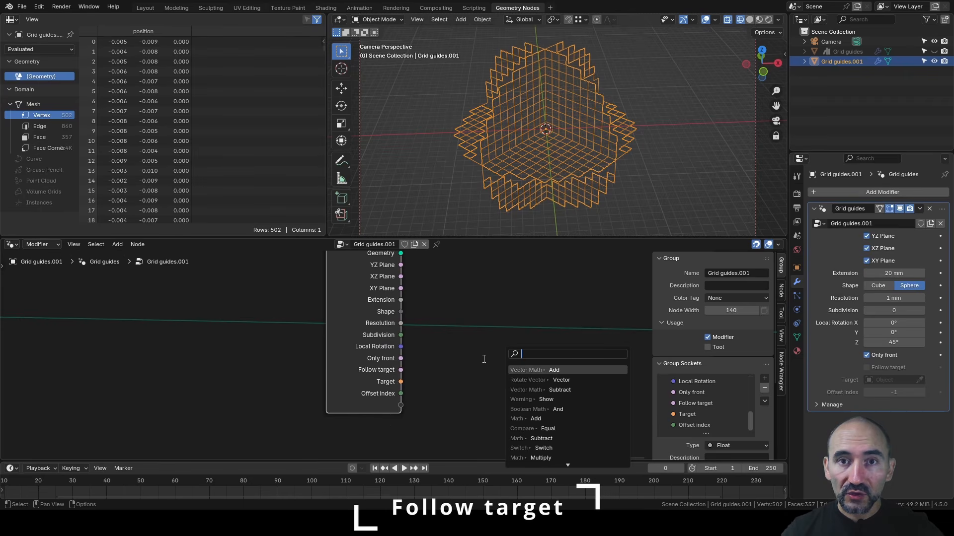
{"action": "type", "text": "switch"}
{"action": "key", "text": "Return"}
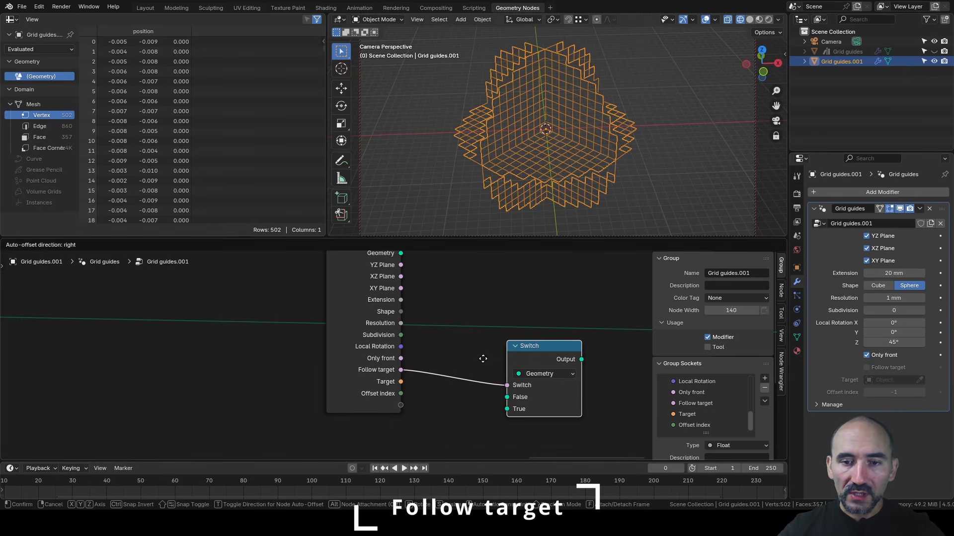
- Hide the Group Input's unused sockets, place it beside the Switch, and branch the main geometry line into the Switch's False input
{"action": "scroll", "coordinate": [506, 371], "scroll_direction": "down", "scroll_amount": 2}
{"action": "middle_click_drag", "start_coordinate": [506, 370], "coordinate": [408, 382]}
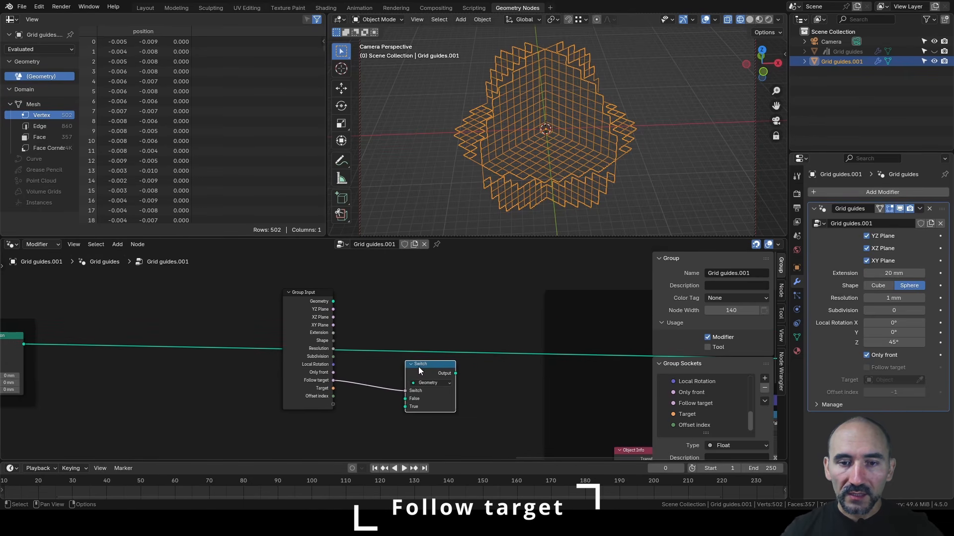
{"action": "left_click_drag", "start_coordinate": [418, 367], "coordinate": [485, 310]}
{"action": "left_click", "coordinate": [301, 357]}
{"action": "key", "text": "ctrl+h"}
{"action": "key", "text": "g"}
{"action": "left_click", "coordinate": [423, 358]}
{"action": "left_click_drag", "start_coordinate": [438, 352], "coordinate": [465, 339]}
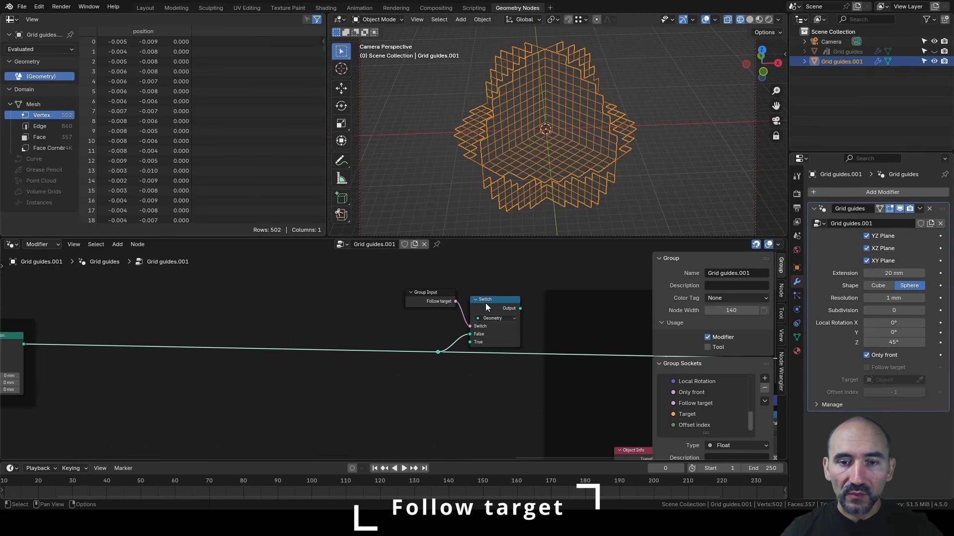
{"action": "left_click_drag", "start_coordinate": [485, 304], "coordinate": [488, 319]}
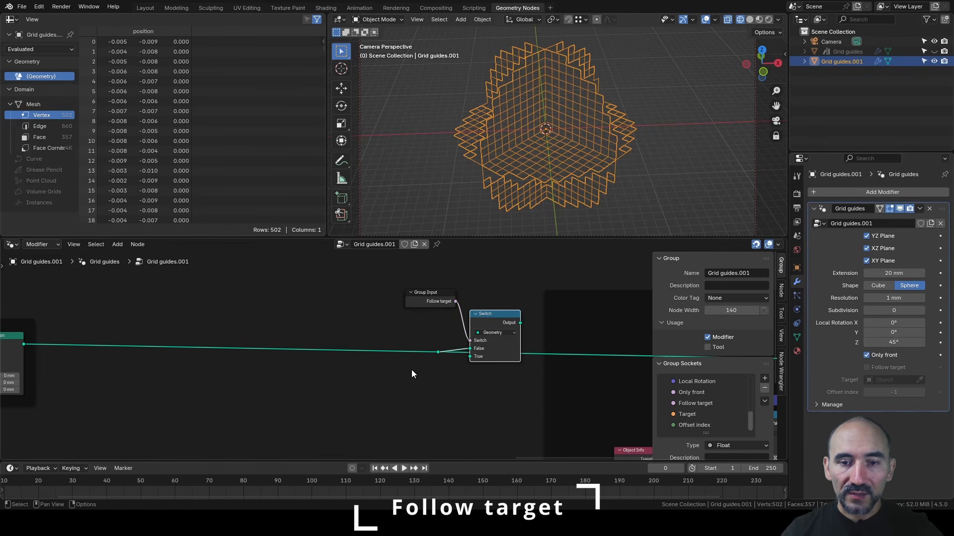
- Add a Set Position node below the main line and connect its Geometry output to the Switch's True input
{"action": "left_click", "coordinate": [411, 370]}
{"action": "key", "text": "F3"}
{"action": "type", "text": "set p"}
{"action": "key", "text": "Return"}
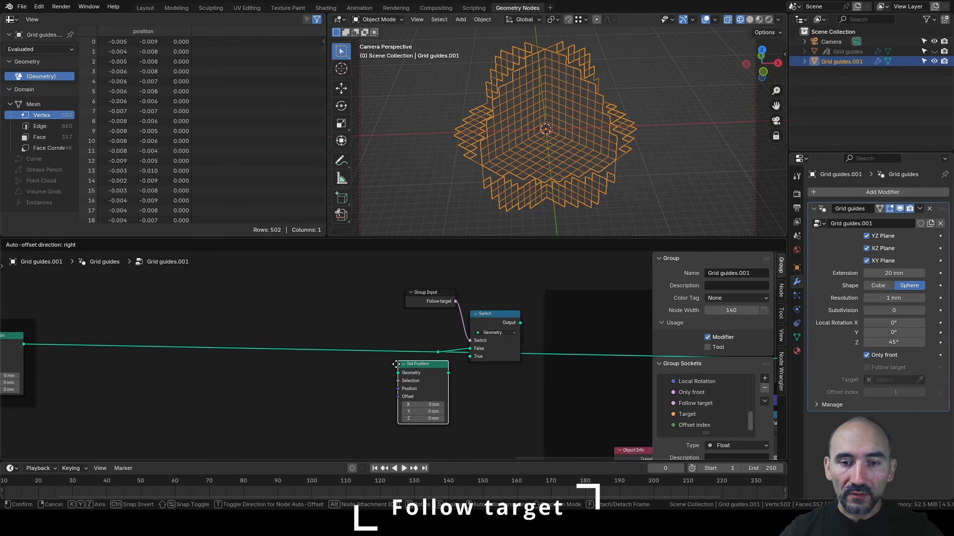
{"action": "left_click", "coordinate": [398, 366]}
{"action": "left_click_drag", "start_coordinate": [448, 373], "coordinate": [470, 358]}
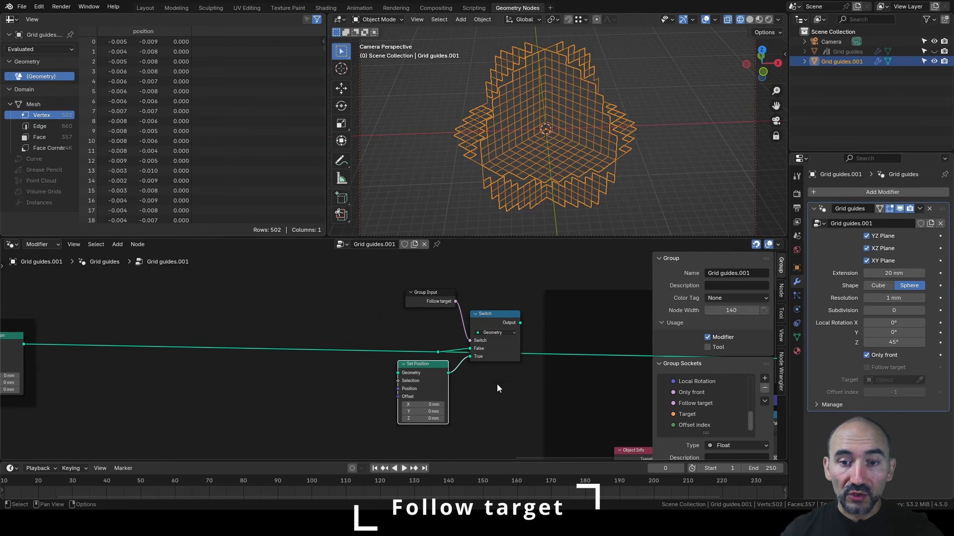
- Connect the Follow target Switch's output to the geometry reroute inside the BACKFACE CULLING frame
{"action": "middle_click_drag", "start_coordinate": [497, 384], "coordinate": [344, 359]}
{"action": "scroll", "coordinate": [351, 356], "scroll_direction": "down", "scroll_amount": 5}
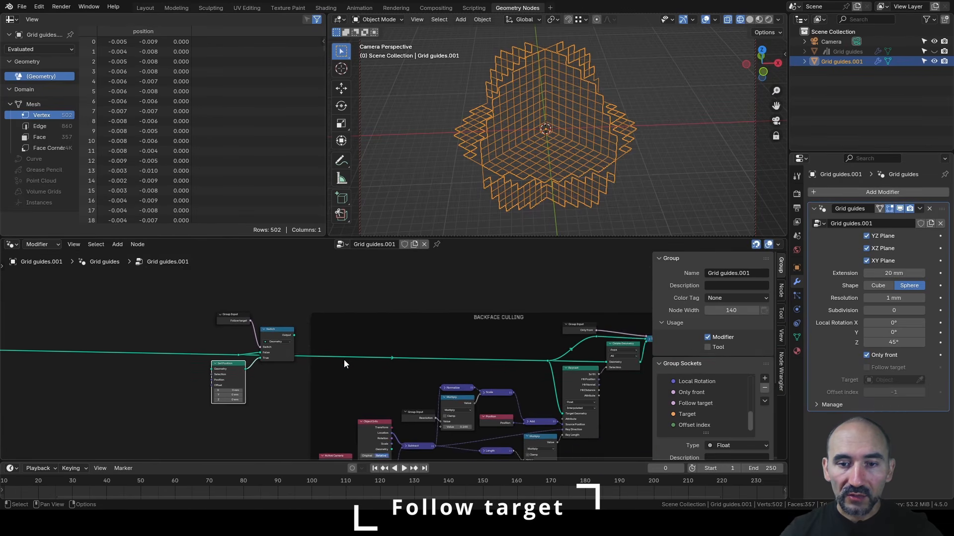
{"action": "scroll", "coordinate": [344, 356], "scroll_direction": "up", "scroll_amount": 2}
{"action": "left_click_drag", "start_coordinate": [286, 332], "coordinate": [577, 361]}
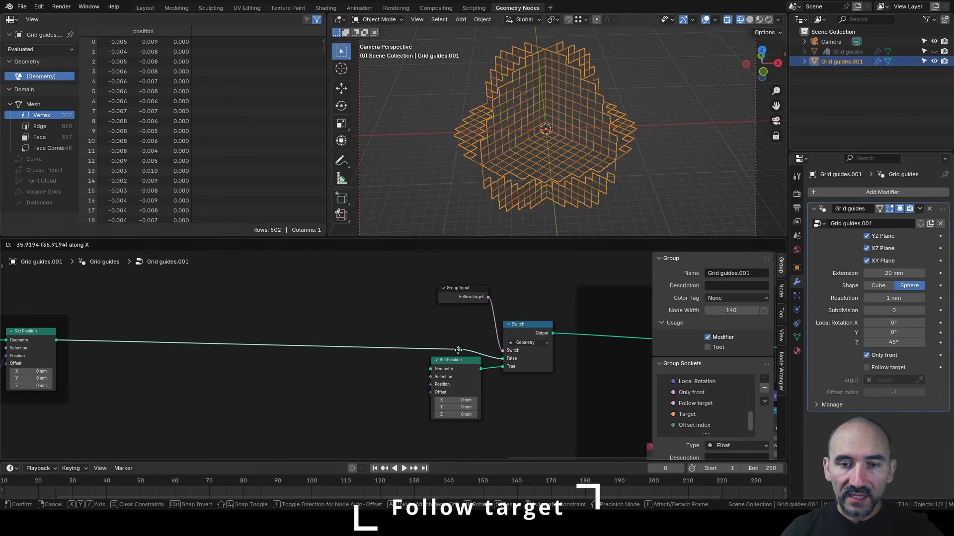
- Feed the reroute before the Switch into Set Position's Geometry, then collapse the Switch and align the Follow target Group Input with it
{"action": "left_click_drag", "start_coordinate": [458, 349], "coordinate": [417, 350]}
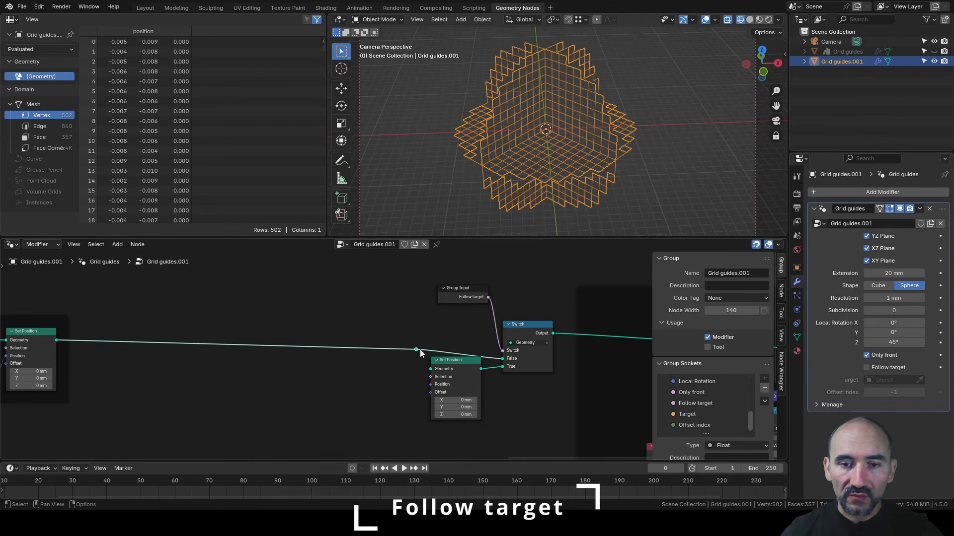
{"action": "left_click_drag", "start_coordinate": [462, 288], "coordinate": [462, 324]}
{"action": "left_click", "coordinate": [523, 326]}
{"action": "key", "text": "h"}
{"action": "left_click", "coordinate": [528, 372]}
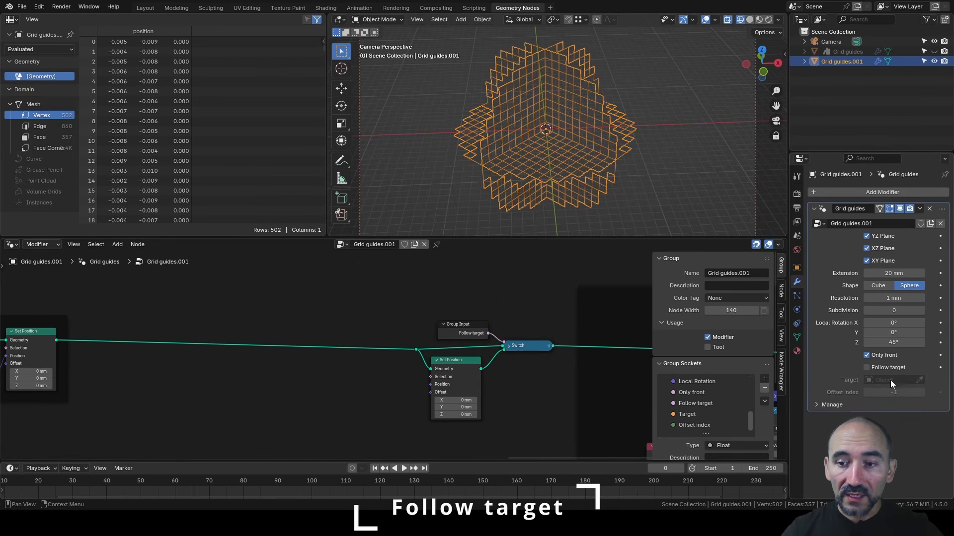
- Add another Group Input near Local rotation and connect its Target output to the Object input of a new Object Info node
{"action": "key", "text": "F3"}
{"action": "type", "text": "group in"}
{"action": "key", "text": "Return"}
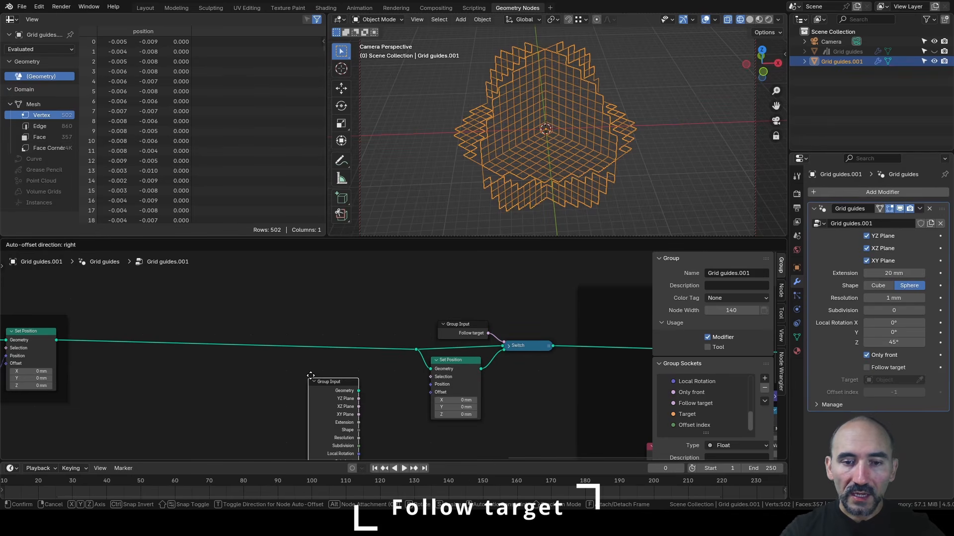
{"action": "left_click", "coordinate": [76, 355]}
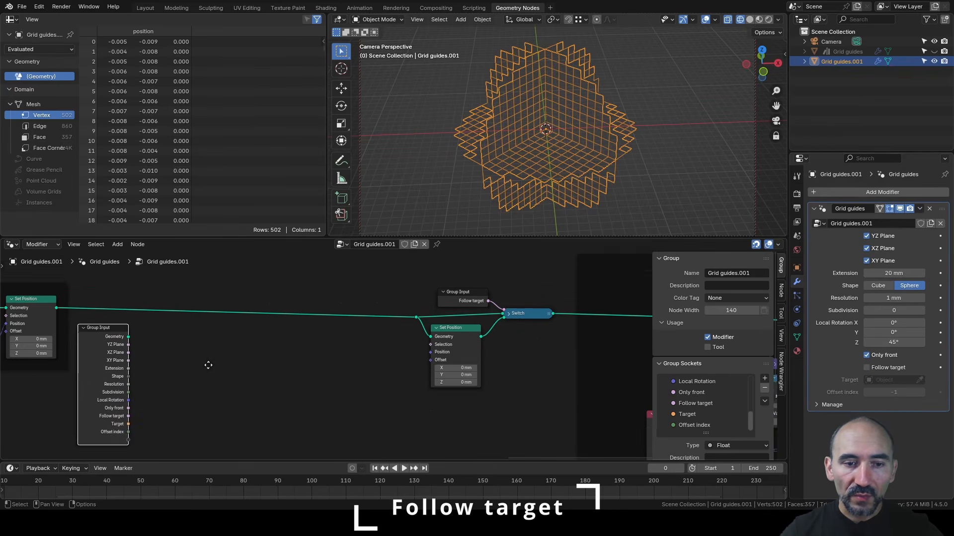
{"action": "scroll", "coordinate": [204, 363], "scroll_direction": "up", "scroll_amount": 3}
{"action": "left_click_drag", "start_coordinate": [115, 409], "coordinate": [150, 380]}
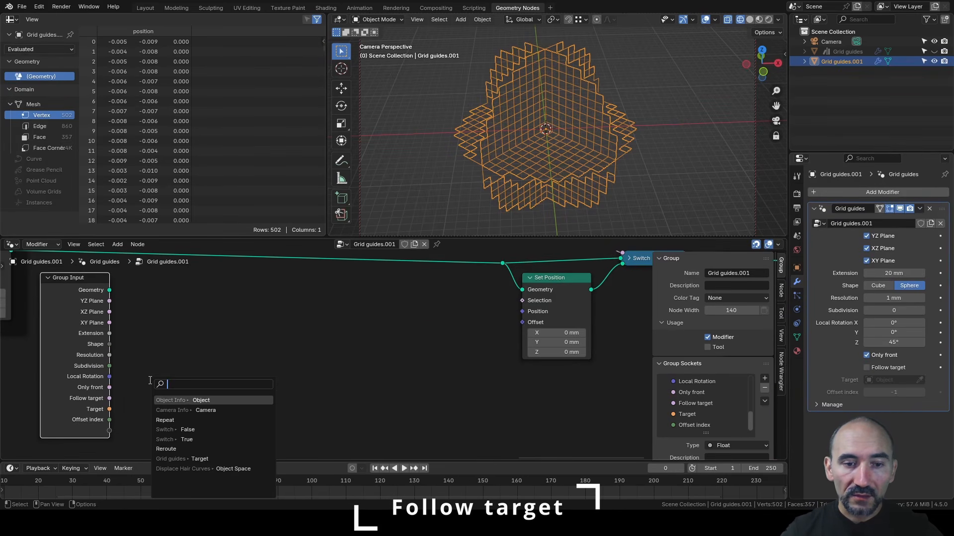
{"action": "left_click", "coordinate": [177, 400]}
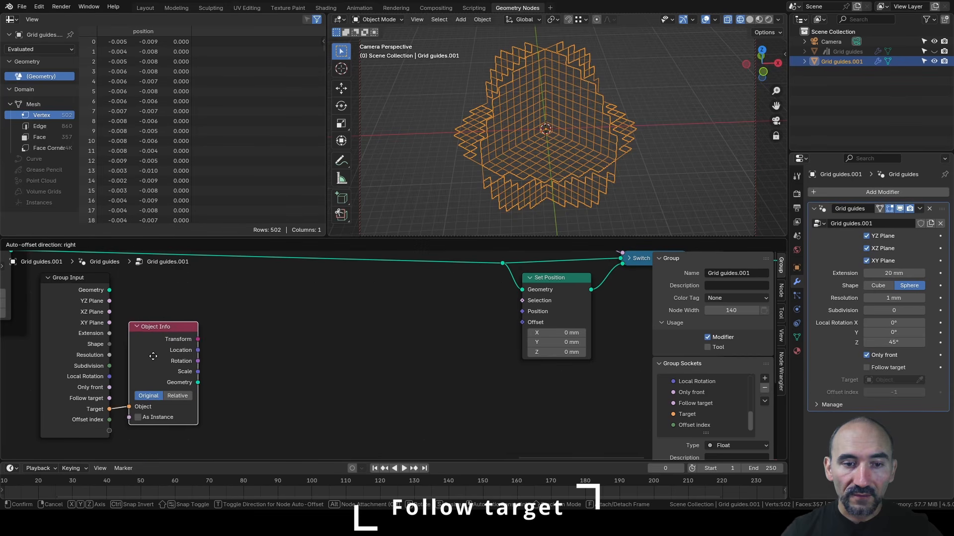
{"action": "left_click", "coordinate": [147, 359]}
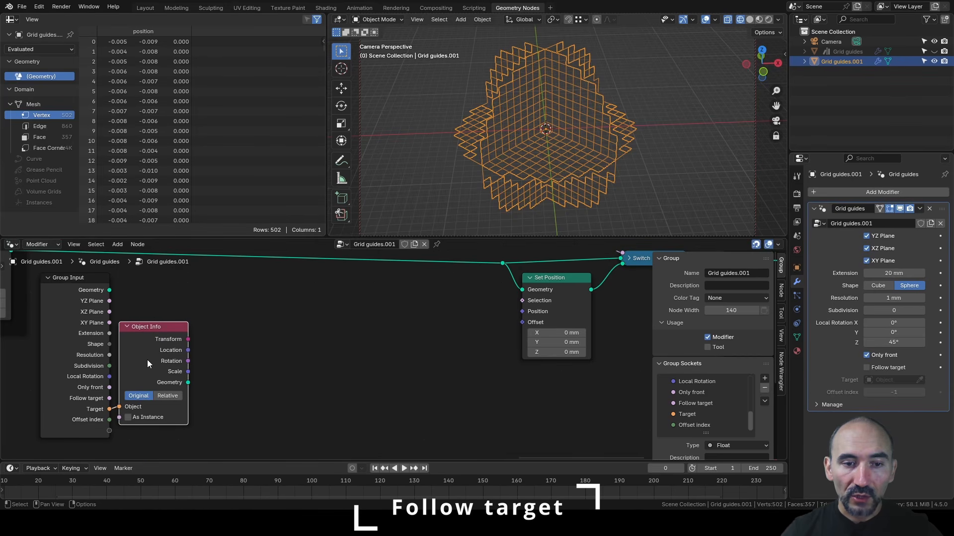
- Set Object Info to Relative and feed its Geometry into a new Sample Index node with the Vector data type
{"action": "left_click", "coordinate": [167, 396]}
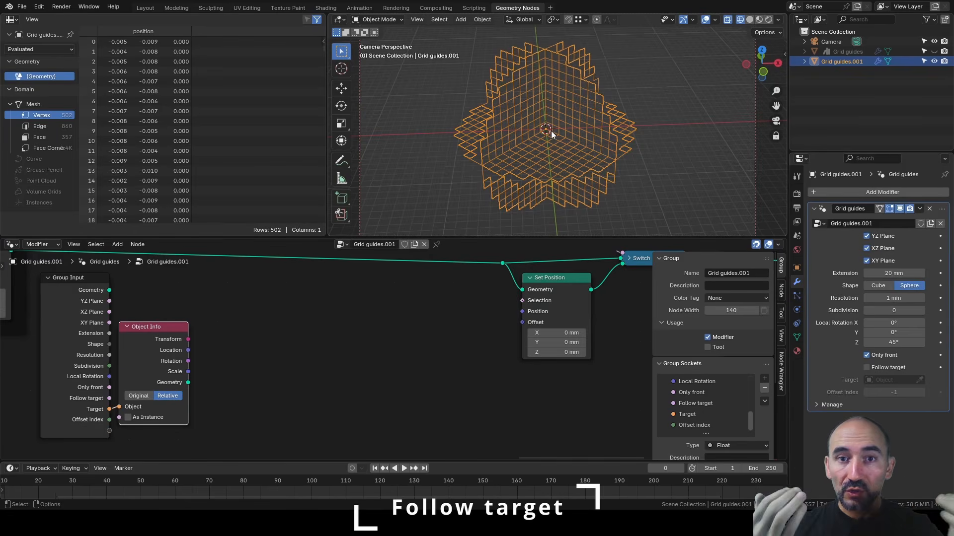
{"action": "left_click", "coordinate": [403, 357]}
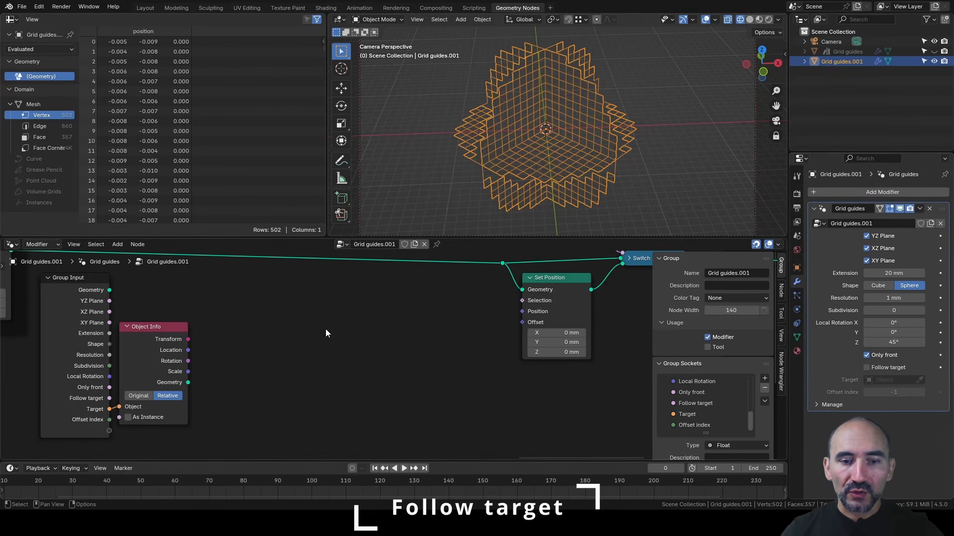
{"action": "key", "text": "shift+a"}
{"action": "type", "text": "samp"}
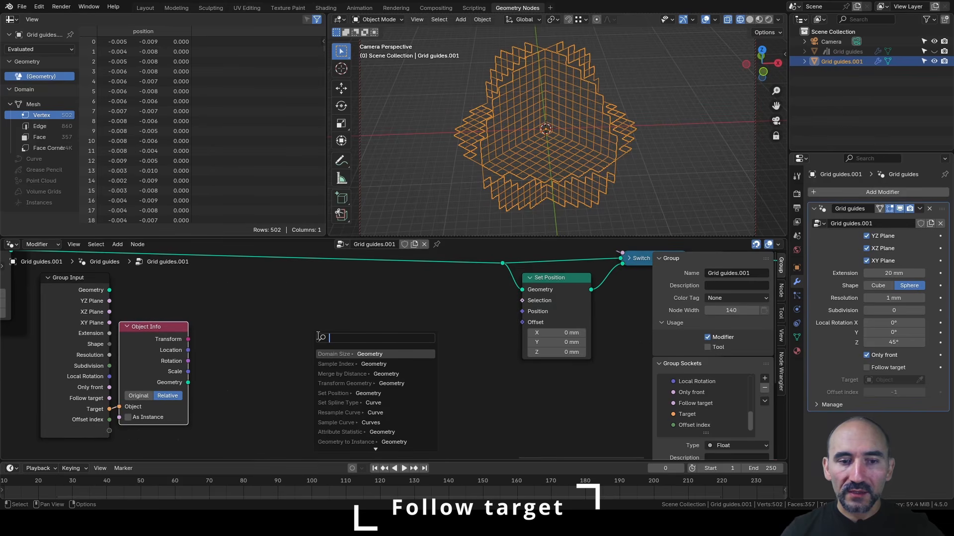
{"action": "type", "text": "le in"}
{"action": "key", "text": "Return"}
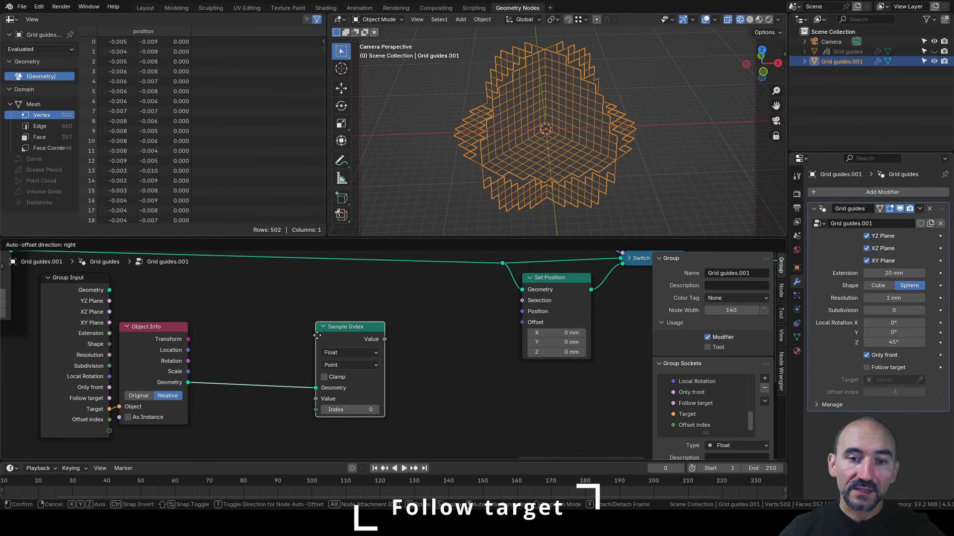
{"action": "left_click", "coordinate": [395, 301]}
{"action": "left_click", "coordinate": [421, 322]}
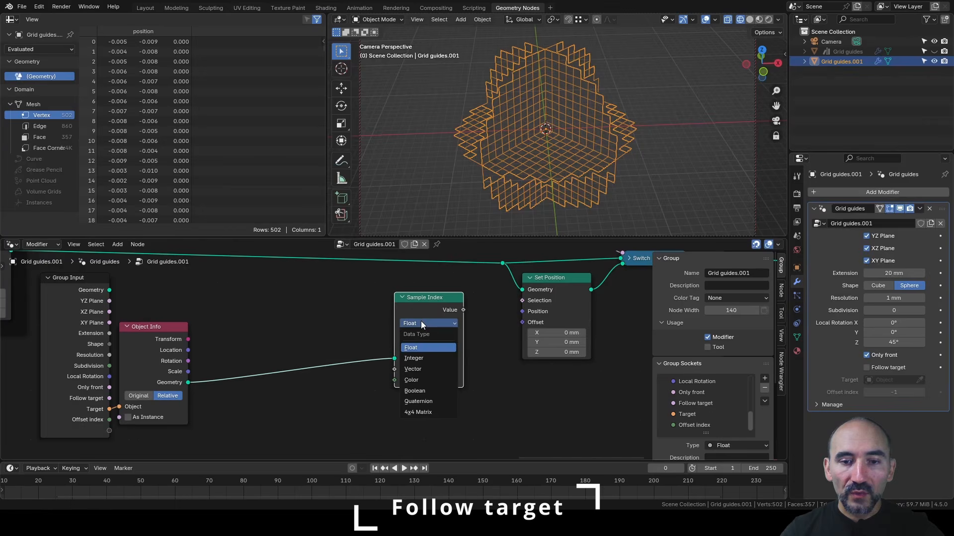
{"action": "left_click", "coordinate": [419, 368]}
- Add a Position node beside Sample Index and connect it to the Value input
{"action": "key", "text": "shift+a"}
{"action": "type", "text": "posi"}
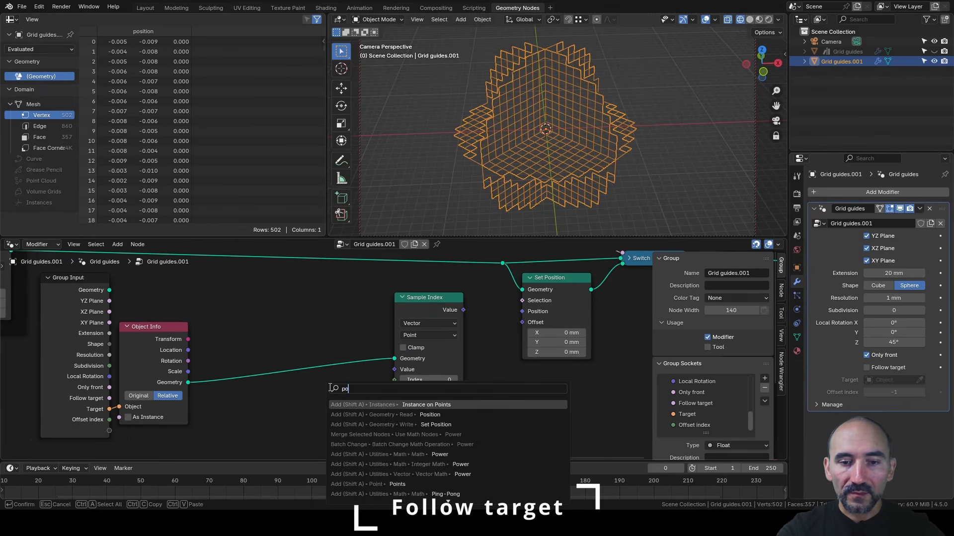
{"action": "key", "text": "Return"}
{"action": "left_click", "coordinate": [319, 378]}
{"action": "left_click_drag", "start_coordinate": [385, 398], "coordinate": [392, 370]}
{"action": "left_click_drag", "start_coordinate": [424, 309], "coordinate": [444, 319]}
{"action": "middle_click_drag", "start_coordinate": [350, 389], "coordinate": [350, 361]}
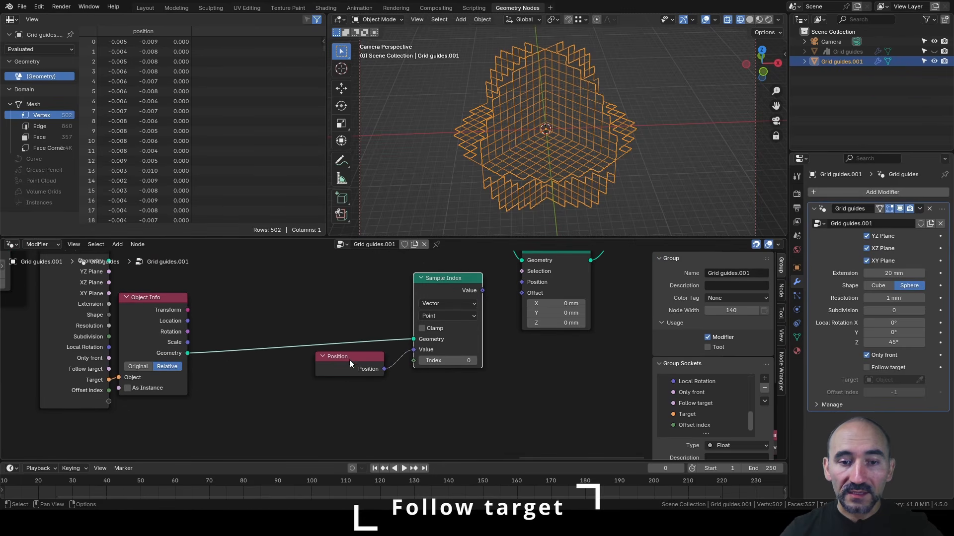
{"action": "left_click", "coordinate": [269, 395]}
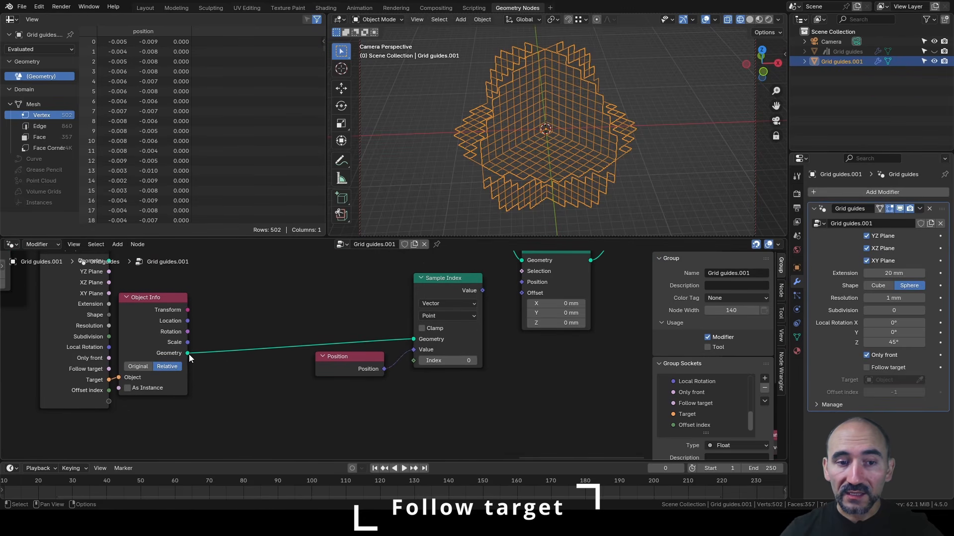
- Add a Domain Size node fed by the Object Info node's Geometry output
{"action": "left_click_drag", "start_coordinate": [189, 353], "coordinate": [236, 404]}
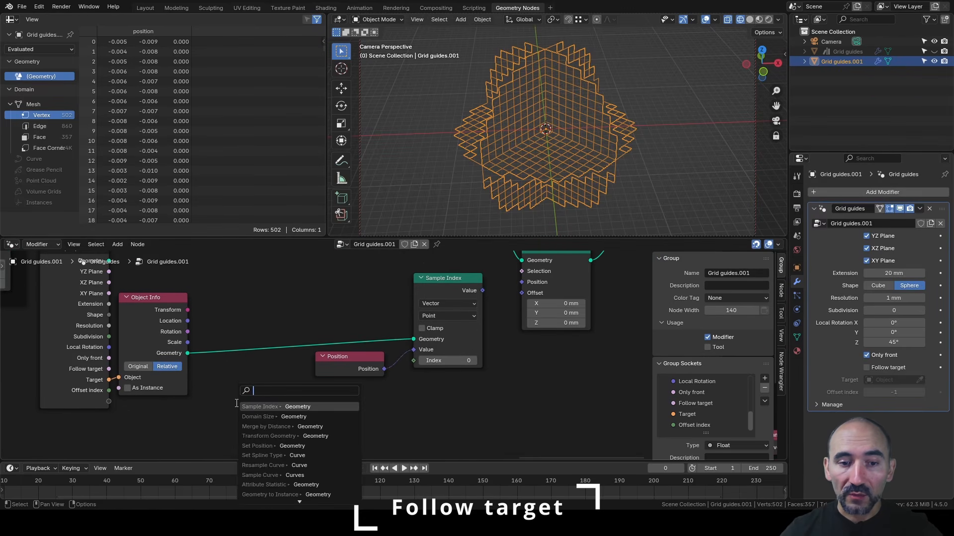
{"action": "type", "text": "domain"}
{"action": "key", "text": "Return"}
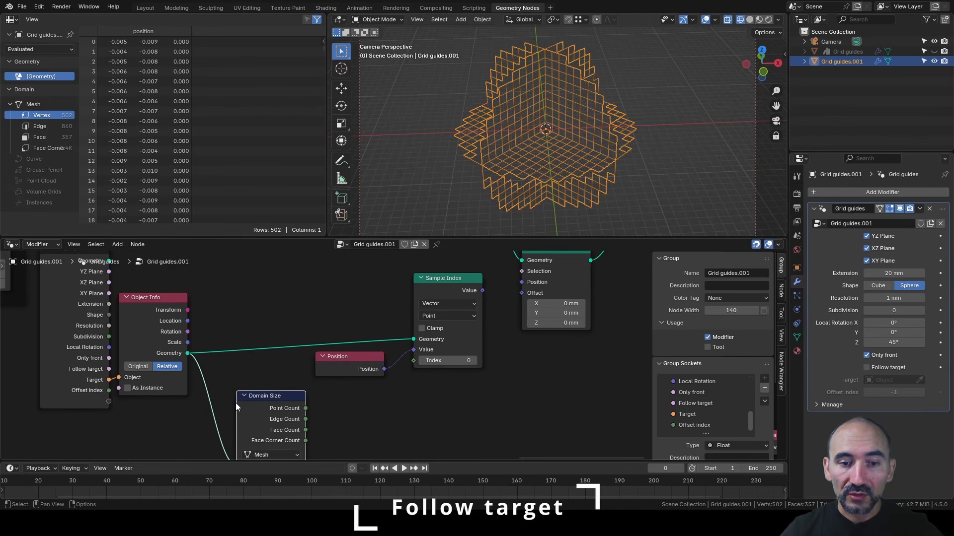
{"action": "middle_click_drag", "start_coordinate": [279, 409], "coordinate": [272, 383]}
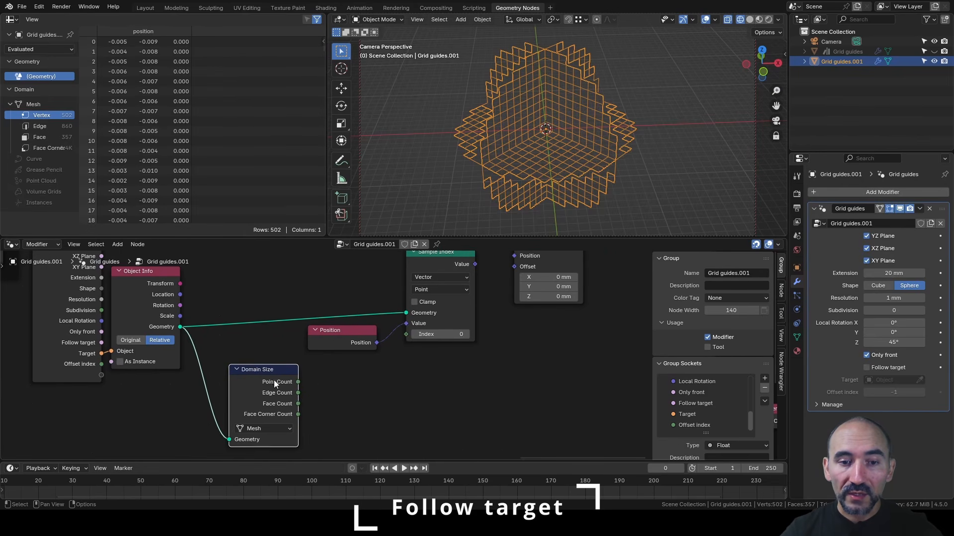
- Connect Domain Size's Point Count to a new Subtract math node that subtracts 1
{"action": "mouse_move", "coordinate": [277, 383]}
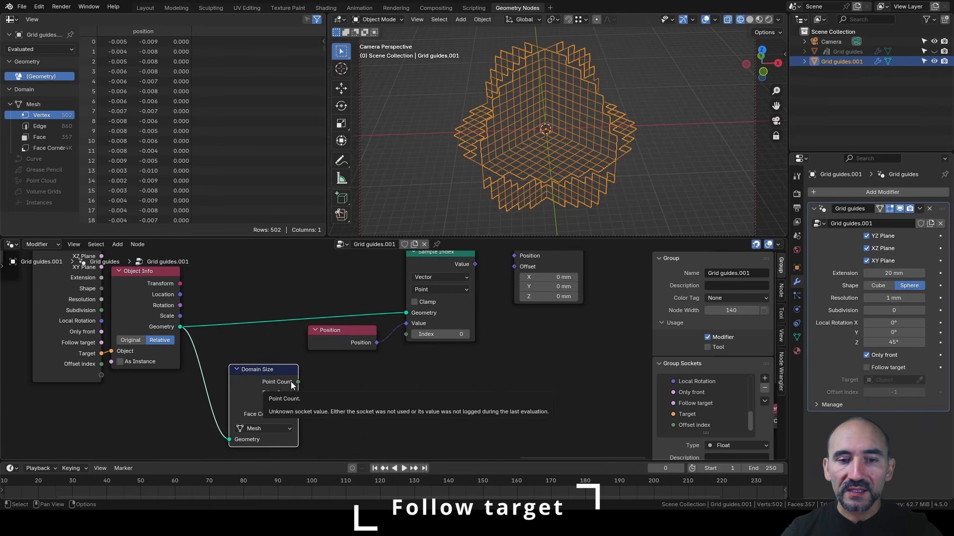
{"action": "left_click_drag", "start_coordinate": [298, 382], "coordinate": [350, 396]}
{"action": "type", "text": "subtra"}
{"action": "key", "text": "Return"}
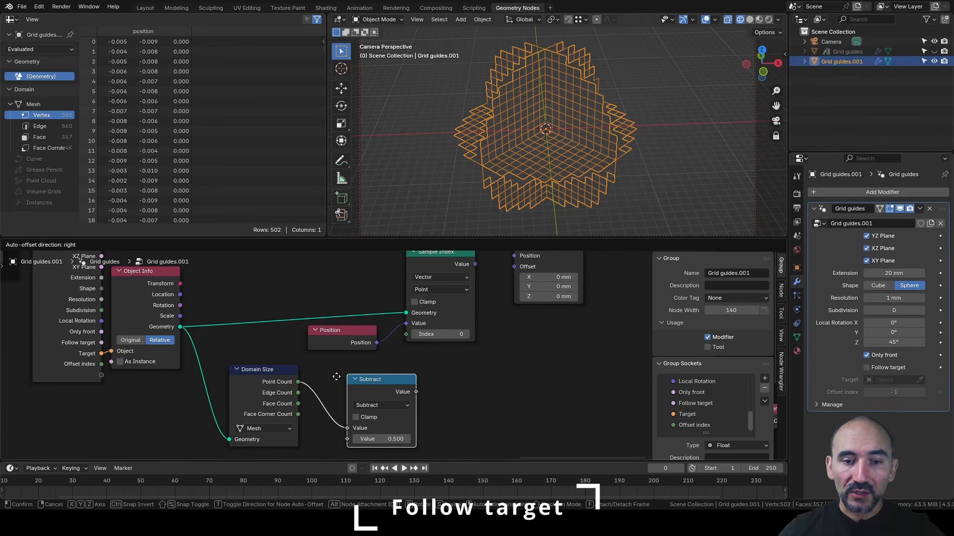
{"action": "left_click", "coordinate": [298, 370]}
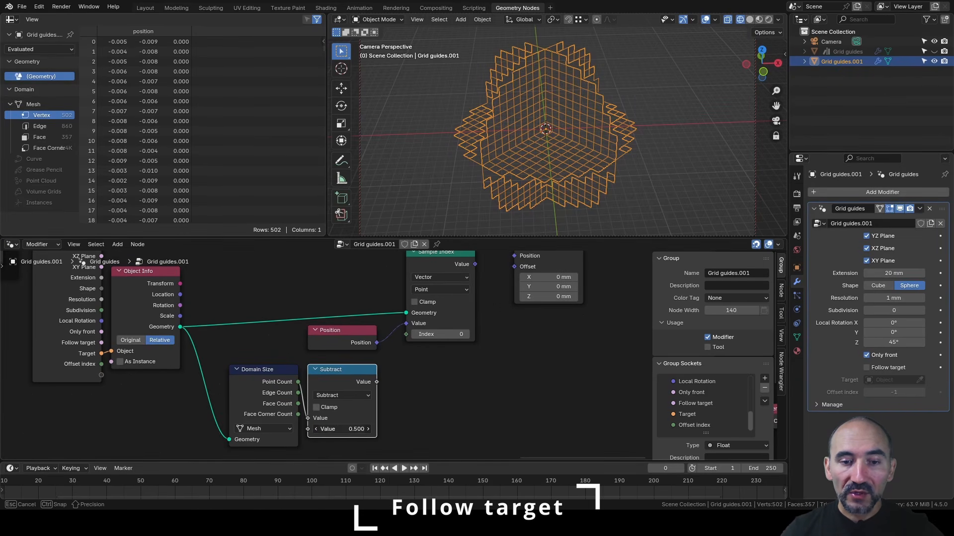
{"action": "left_click", "coordinate": [346, 429]}
{"action": "type", "text": "1"}
{"action": "key", "text": "Return"}
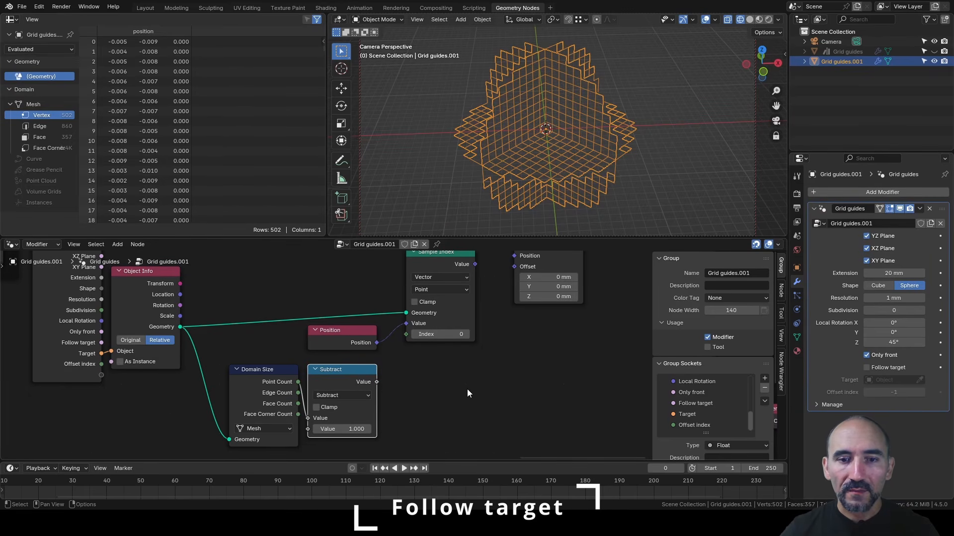
- Add a Math Add node after Subtract and connect the Group Input's Offset index to its second Value
{"action": "key", "text": "shift+a"}
{"action": "type", "text": "a"}
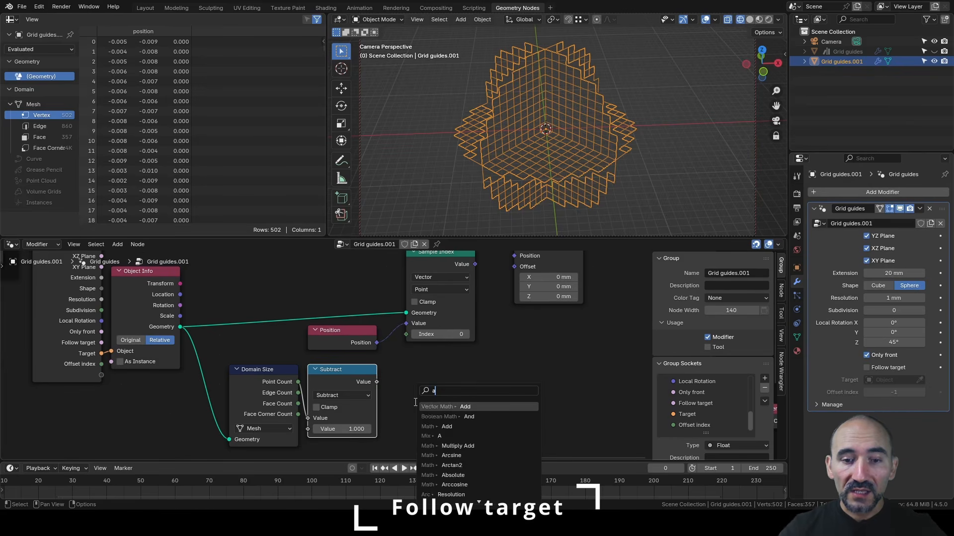
{"action": "type", "text": "dd"}
{"action": "key", "text": "Return"}
{"action": "left_click", "coordinate": [385, 395]}
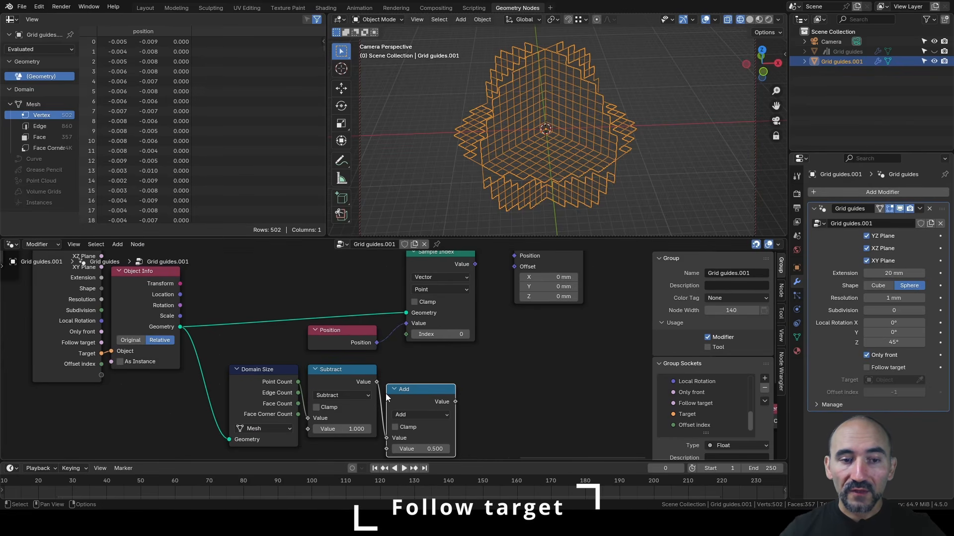
{"action": "middle_click_drag", "start_coordinate": [386, 396], "coordinate": [404, 319]}
{"action": "left_click_drag", "start_coordinate": [120, 288], "coordinate": [397, 376]}
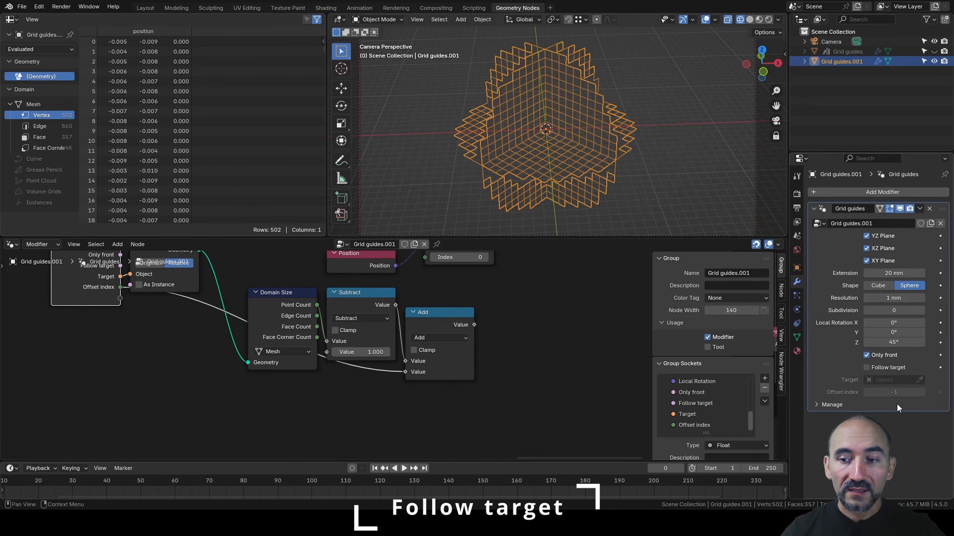
{"action": "left_click", "coordinate": [565, 332]}
- Connect the Add result to Sample Index's Index input, and Sample Index's Value to Set Position's Offset
{"action": "middle_click_drag", "start_coordinate": [543, 301], "coordinate": [515, 351]}
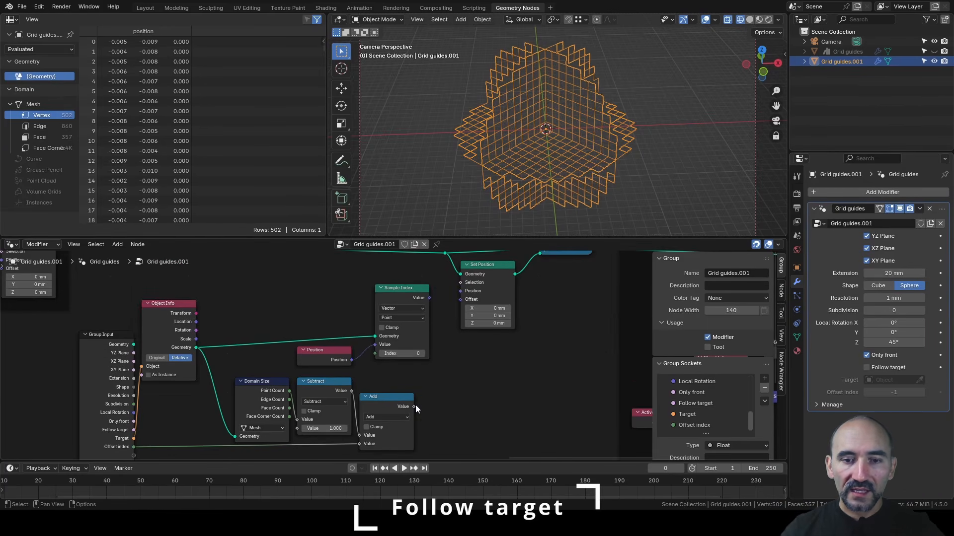
{"action": "left_click_drag", "start_coordinate": [415, 406], "coordinate": [376, 355]}
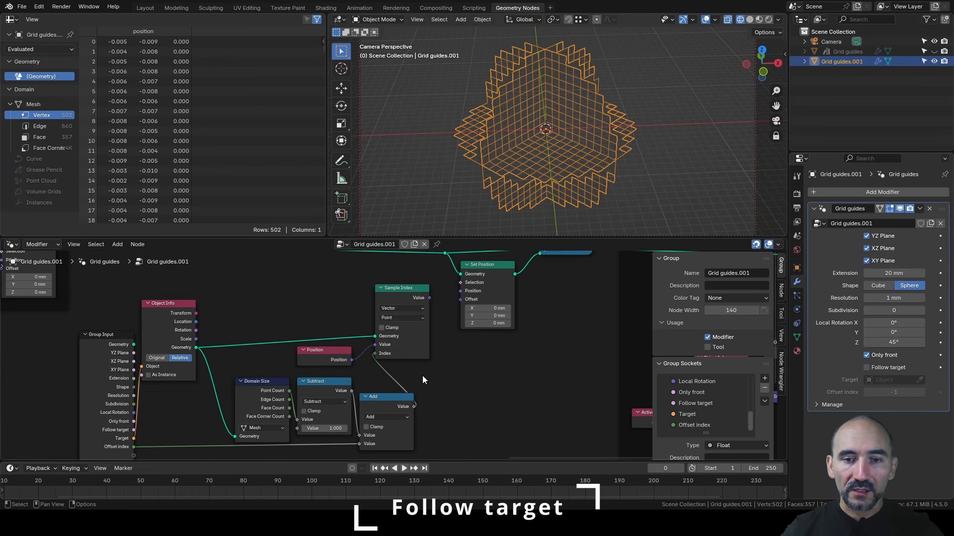
{"action": "scroll", "coordinate": [443, 303], "scroll_direction": "up", "scroll_amount": 2}
{"action": "left_click_drag", "start_coordinate": [423, 296], "coordinate": [466, 298]}
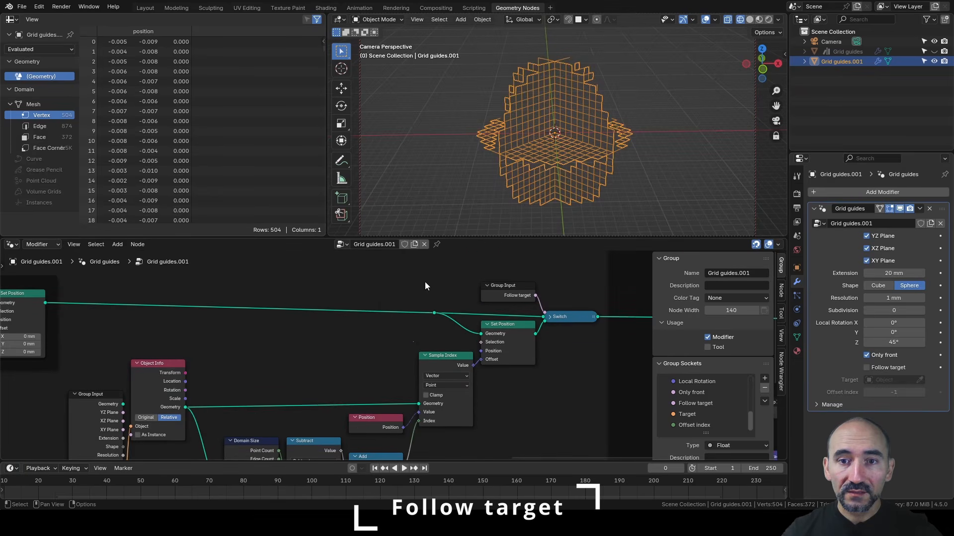
- Add a mesh plane to the scene and scale it up until it extends beyond the grid guides
{"action": "key", "text": "shift+a"}
{"action": "mouse_move", "coordinate": [469, 139]}
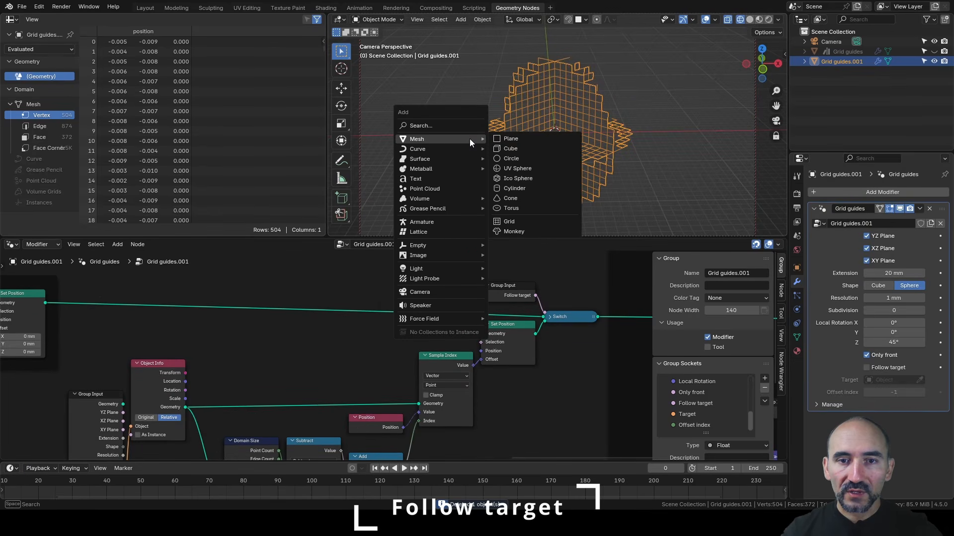
{"action": "left_click", "coordinate": [517, 139]}
{"action": "key", "text": "s"}
{"action": "left_click", "coordinate": [751, 211]}
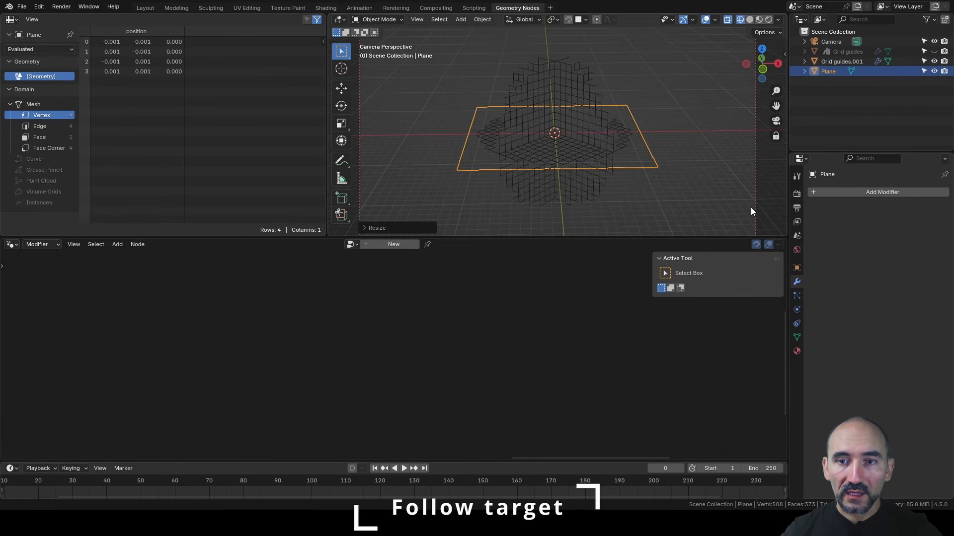
- In Edit Mode, extrude the plane's near +X corner vertex about 9 mm up and outward, extrude once more from its end, and return to Object Mode
{"action": "key", "text": "Tab"}
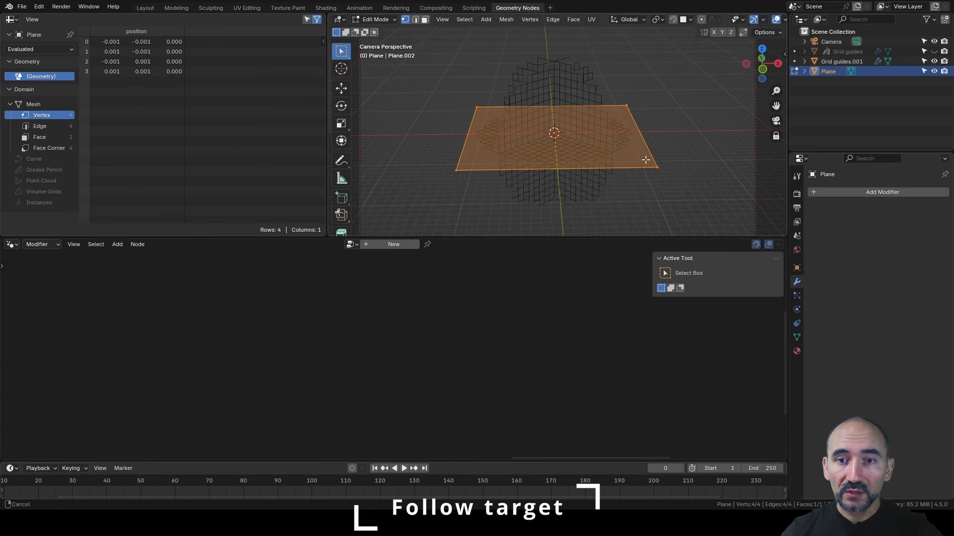
{"action": "middle_click_drag", "start_coordinate": [657, 167], "coordinate": [551, 157]}
{"action": "left_click", "coordinate": [559, 181]}
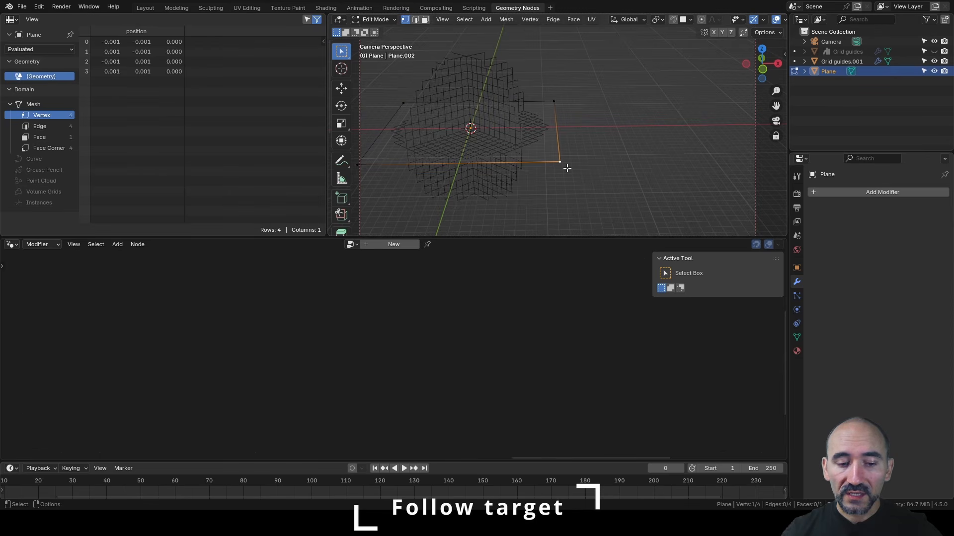
{"action": "key", "text": "e"}
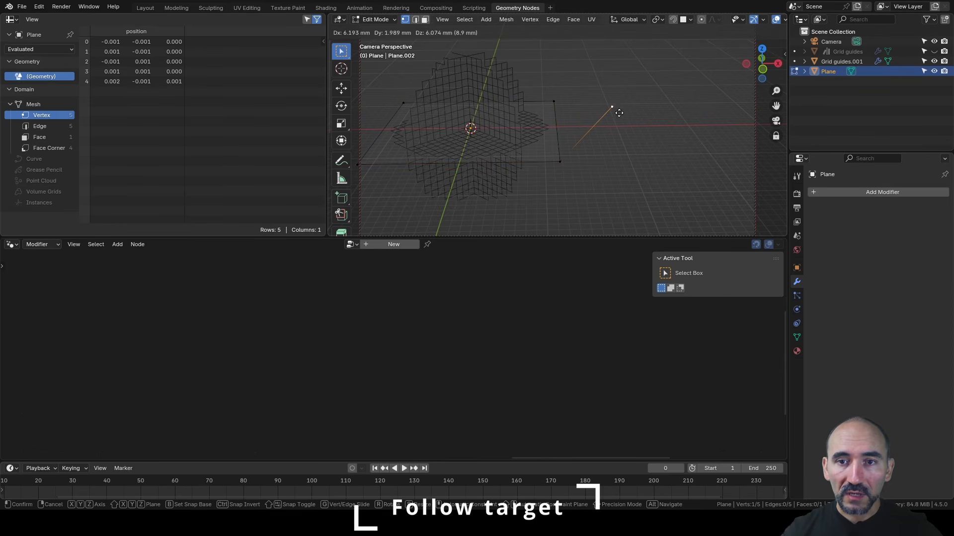
{"action": "left_click", "coordinate": [613, 108]}
{"action": "key", "text": "e"}
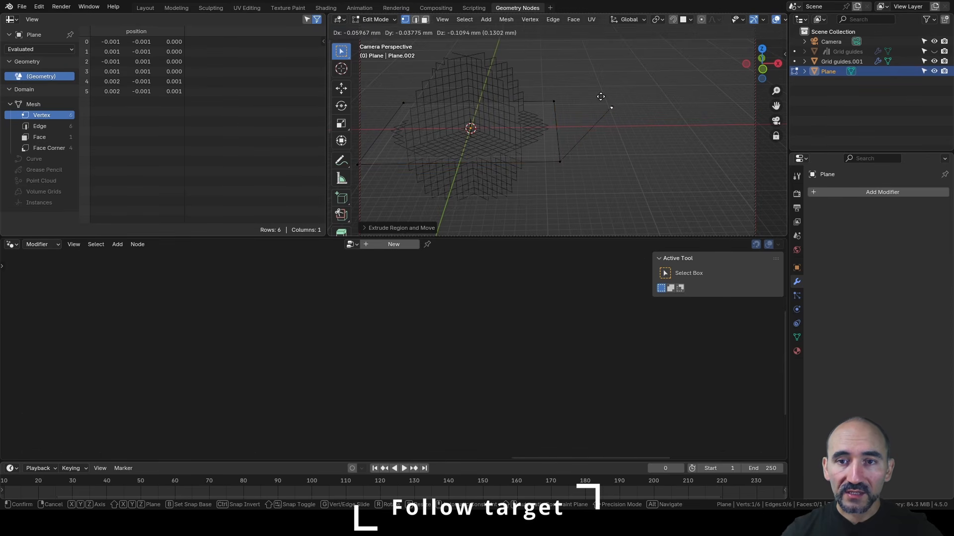
{"action": "left_click", "coordinate": [653, 80]}
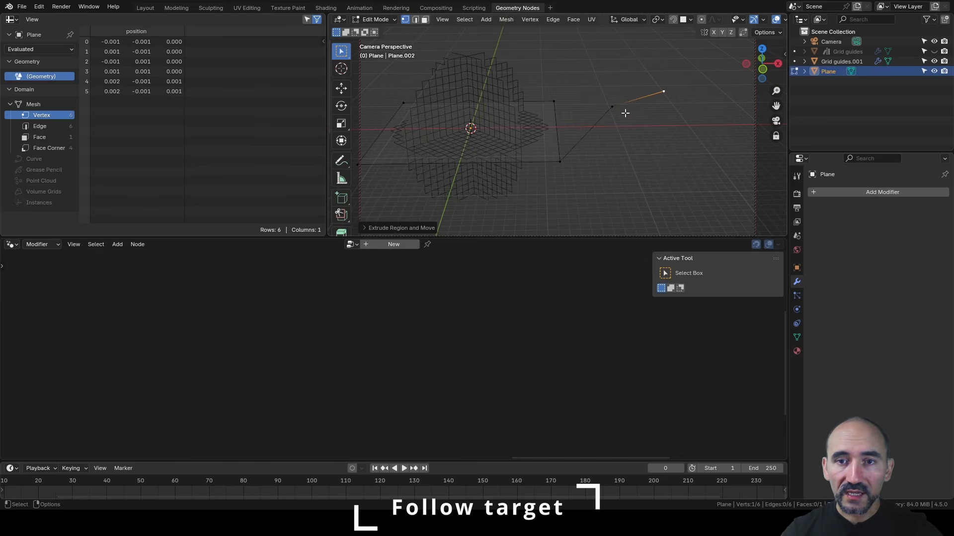
{"action": "key", "text": "Tab"}
- Enable Follow target on the Grid guides.001 modifier and pick Plane as its Target
{"action": "left_click", "coordinate": [506, 88]}
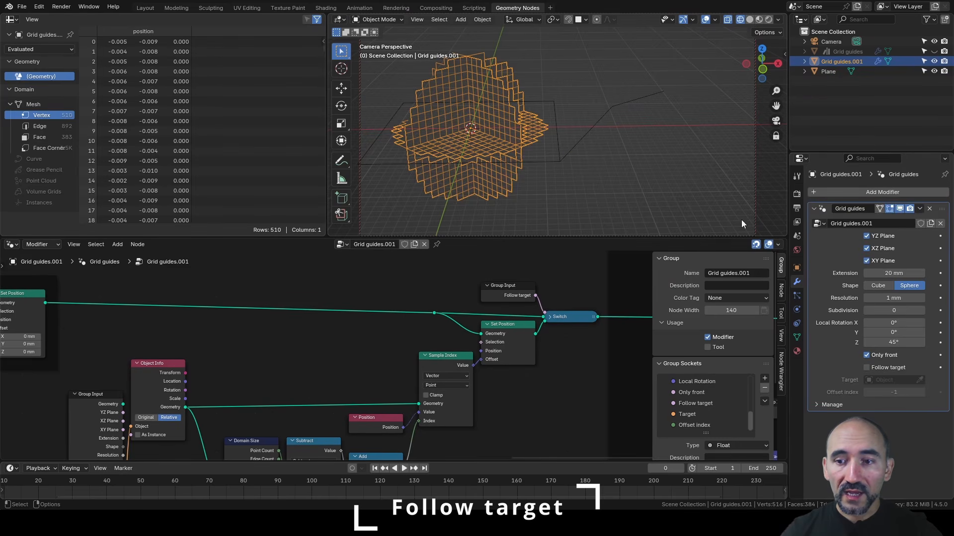
{"action": "left_click", "coordinate": [878, 369]}
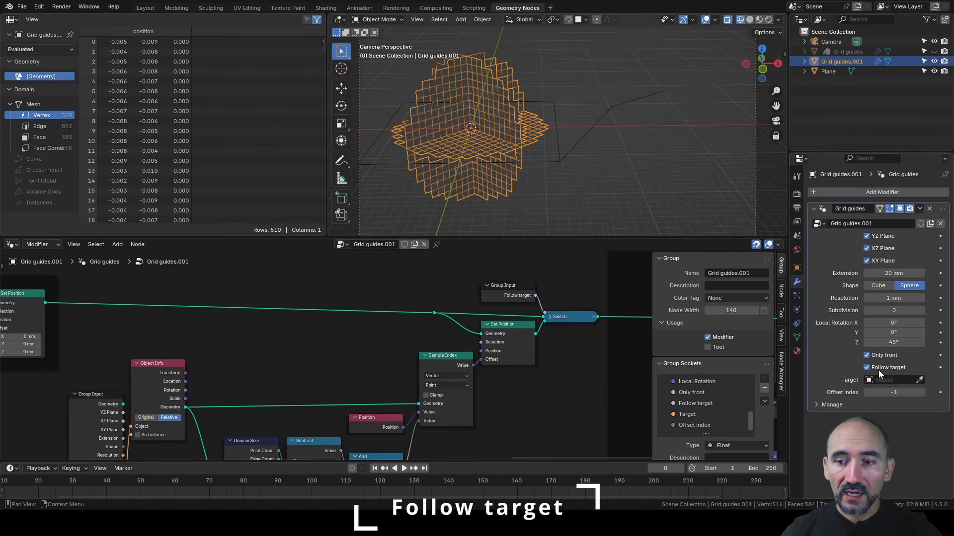
{"action": "left_click", "coordinate": [919, 380]}
{"action": "left_click", "coordinate": [835, 72]}
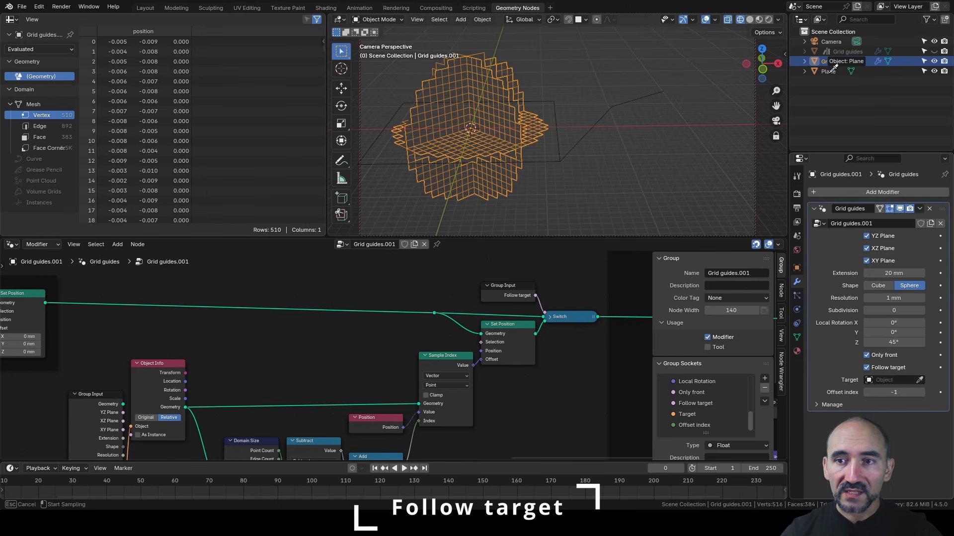
{"action": "middle_click_drag", "start_coordinate": [625, 101], "coordinate": [597, 157]}
{"action": "left_click", "coordinate": [625, 128]}
{"action": "key", "text": "Tab"}
{"action": "key", "text": "Tab"}
{"action": "left_click", "coordinate": [615, 121]}
{"action": "middle_click_drag", "start_coordinate": [615, 122], "coordinate": [622, 127]}
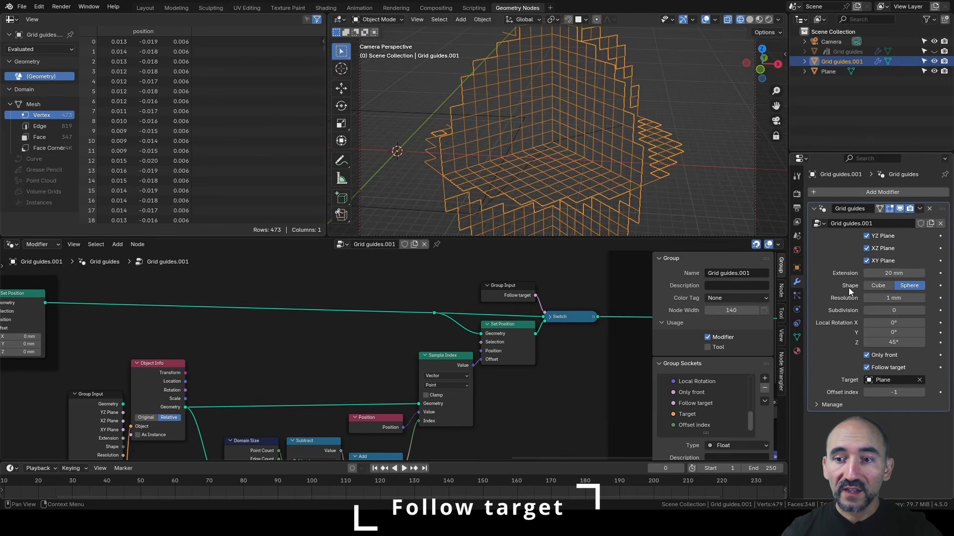
- Pin the Grid guides.001 properties and open the Plane object in Edit Mode
{"action": "left_click", "coordinate": [945, 175]}
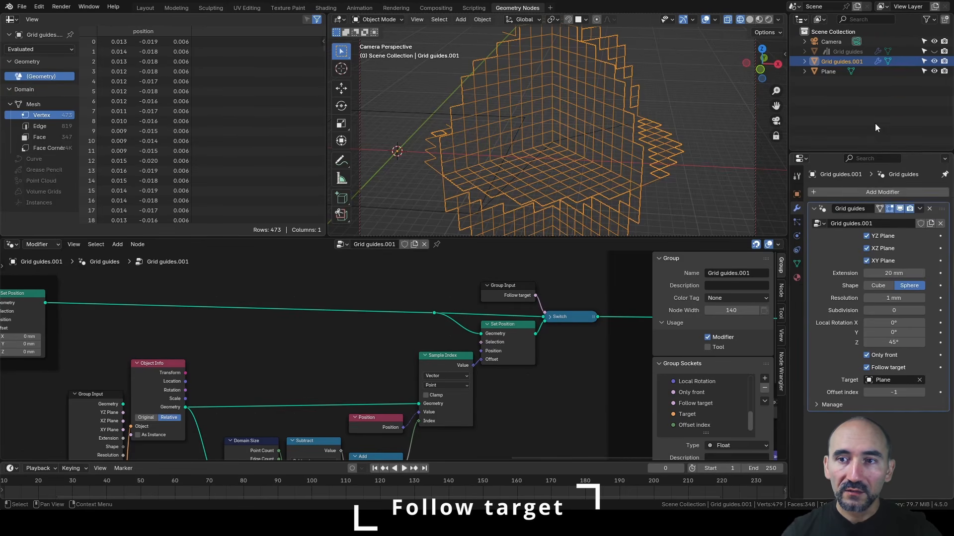
{"action": "left_click", "coordinate": [831, 71]}
{"action": "key", "text": "Tab"}
- Set the Grid guides modifier's Local Rotation Z to 0°
{"action": "middle_click_drag", "start_coordinate": [622, 127], "coordinate": [638, 137]}
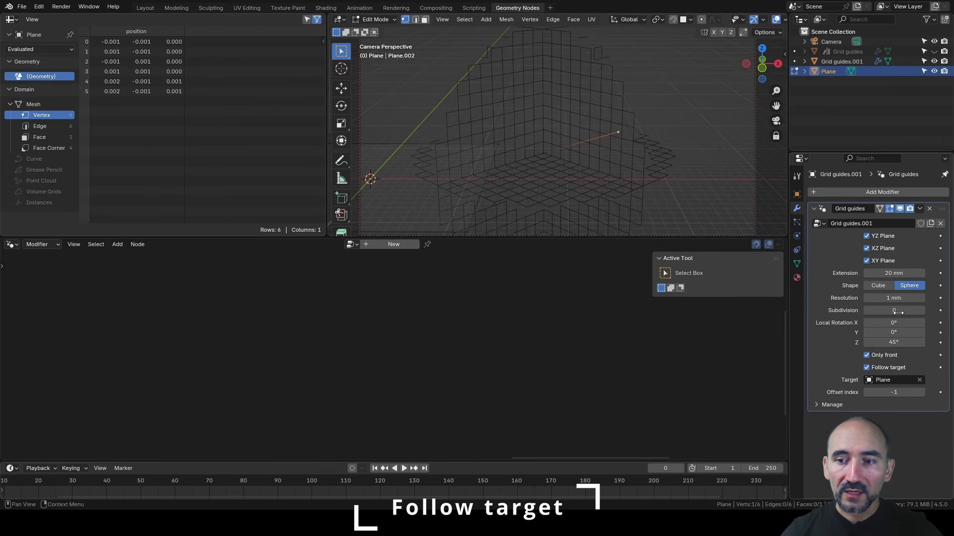
{"action": "left_click", "coordinate": [899, 344]}
{"action": "key", "text": "Return"}
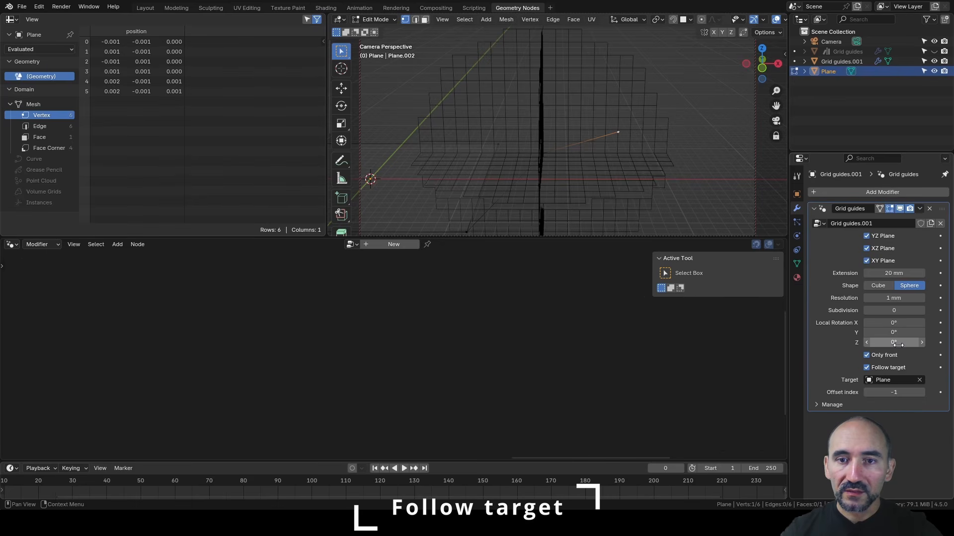
- Extrude a new vertex up from the selected end vertex of the Plane and reposition it freehand
{"action": "mouse_move", "coordinate": [591, 144]}
{"action": "middle_mouse_down"}
{"action": "mouse_move", "coordinate": [624, 113]}
{"action": "mouse_move", "coordinate": [647, 141]}
{"action": "mouse_move", "coordinate": [634, 145]}
{"action": "mouse_move", "coordinate": [598, 119]}
{"action": "mouse_move", "coordinate": [587, 126]}
{"action": "mouse_move", "coordinate": [586, 144]}
{"action": "middle_mouse_up"}
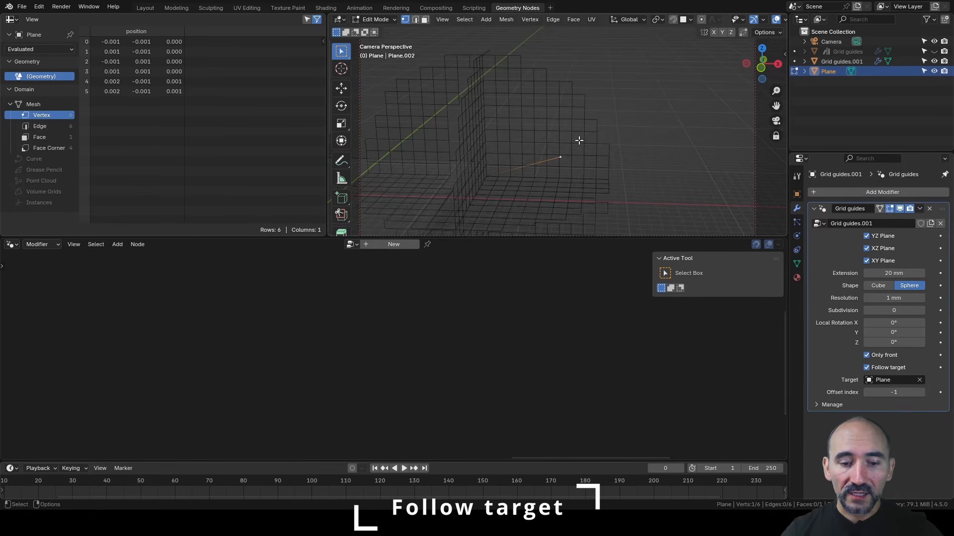
{"action": "key", "text": "e"}
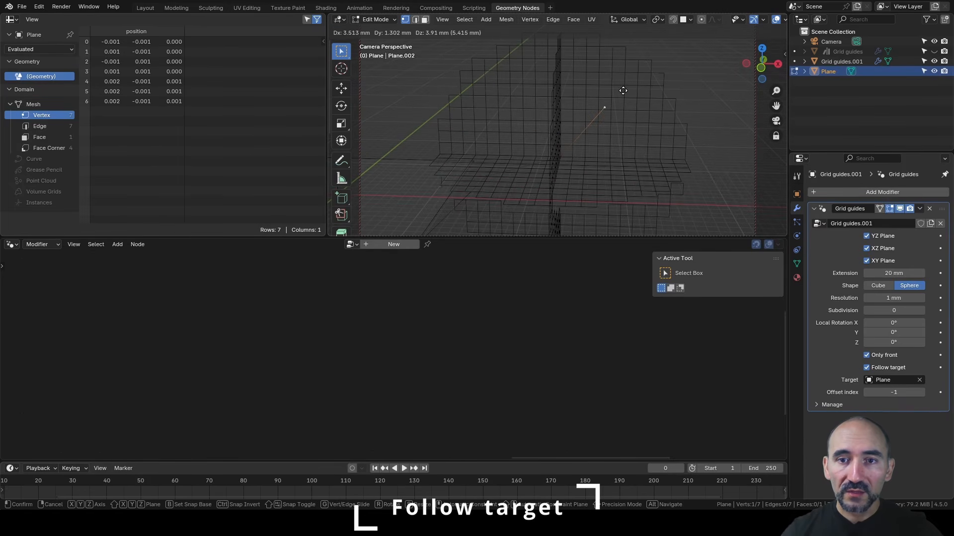
{"action": "middle_click_drag", "start_coordinate": [626, 96], "coordinate": [567, 109], "text": "alt"}
{"action": "left_click", "coordinate": [567, 109]}
{"action": "key", "text": "g"}
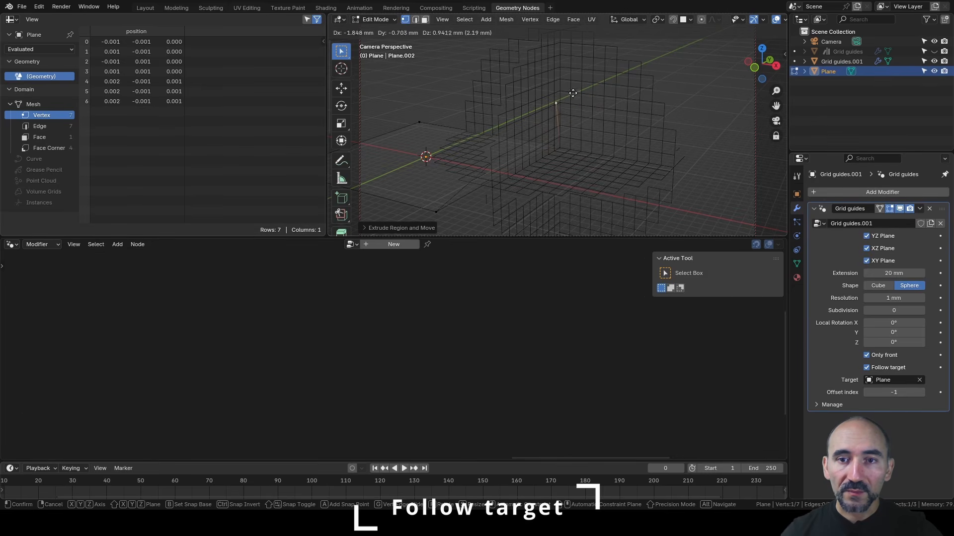
{"action": "left_click", "coordinate": [596, 116]}
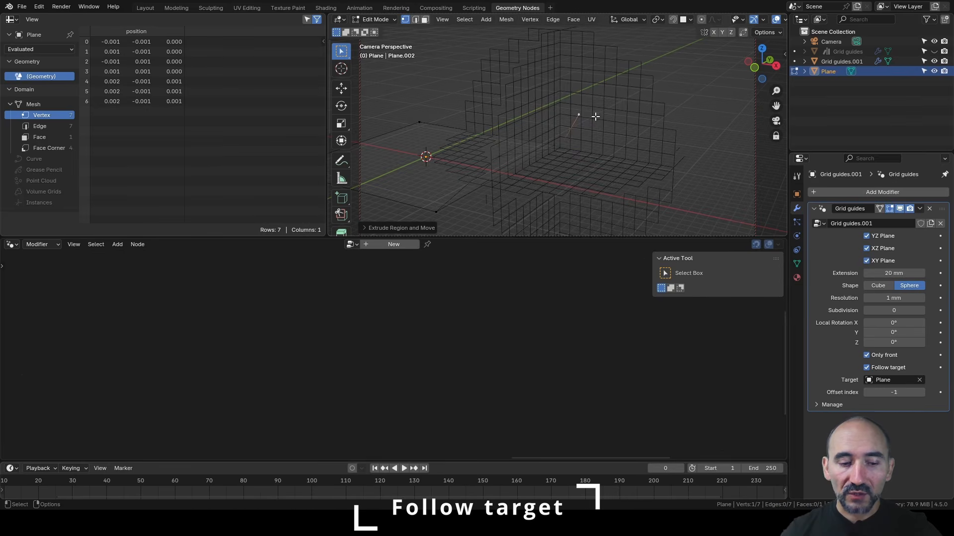
- Set the snap target to Vertex and move the newly extruded vertex up onto a grid guide intersection
{"action": "key", "text": "ctrl+shift+Tab"}
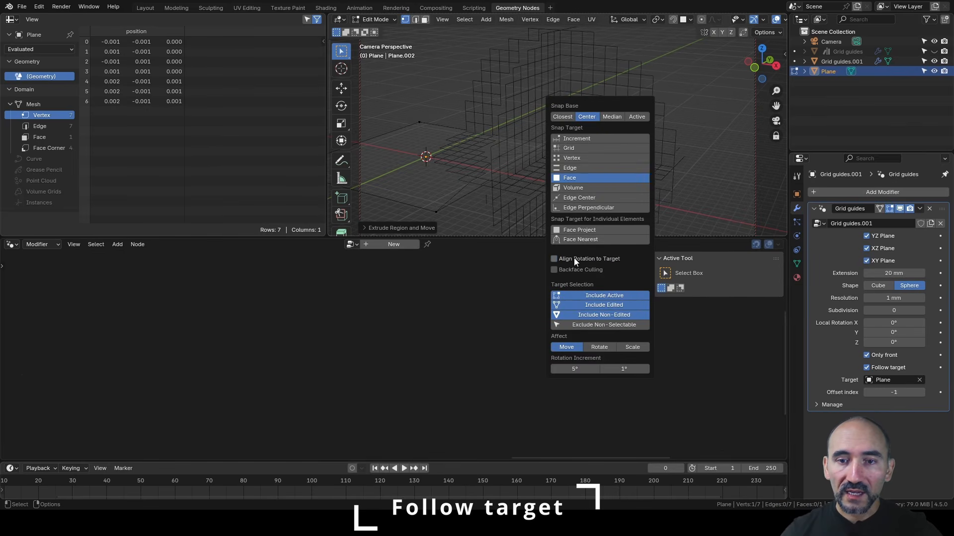
{"action": "left_click", "coordinate": [574, 158]}
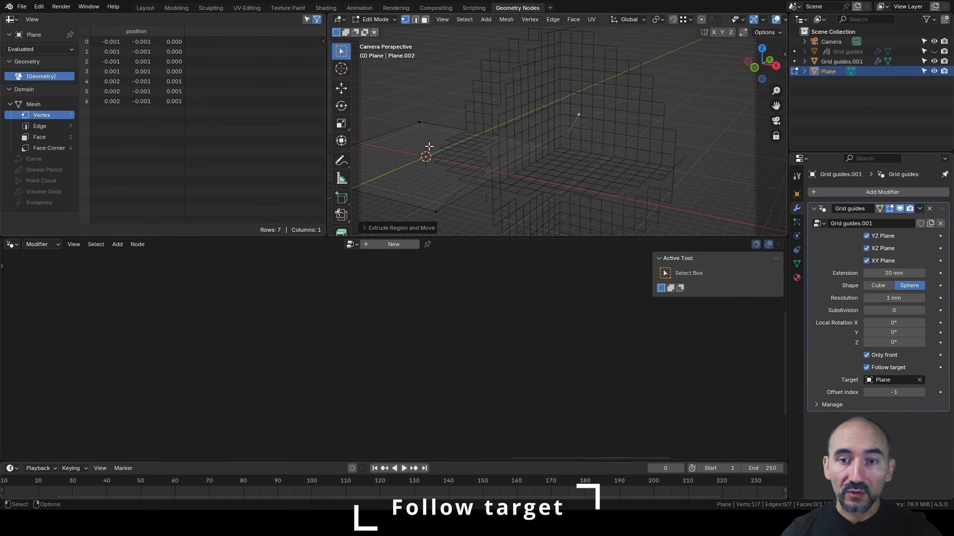
{"action": "middle_click_drag", "start_coordinate": [593, 107], "coordinate": [592, 125]}
{"action": "key", "text": "g"}
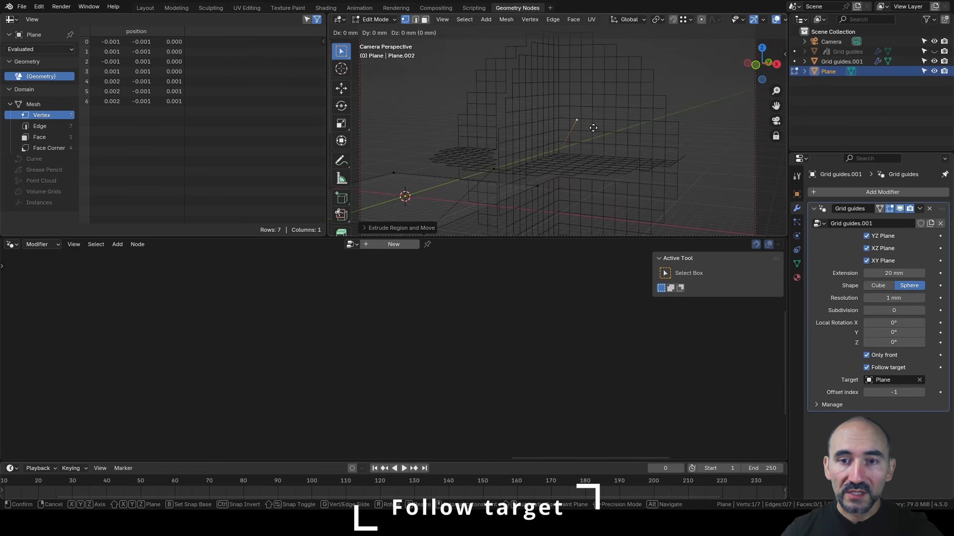
{"action": "left_click", "coordinate": [580, 74]}
{"action": "middle_click_drag", "start_coordinate": [581, 73], "coordinate": [605, 103]}
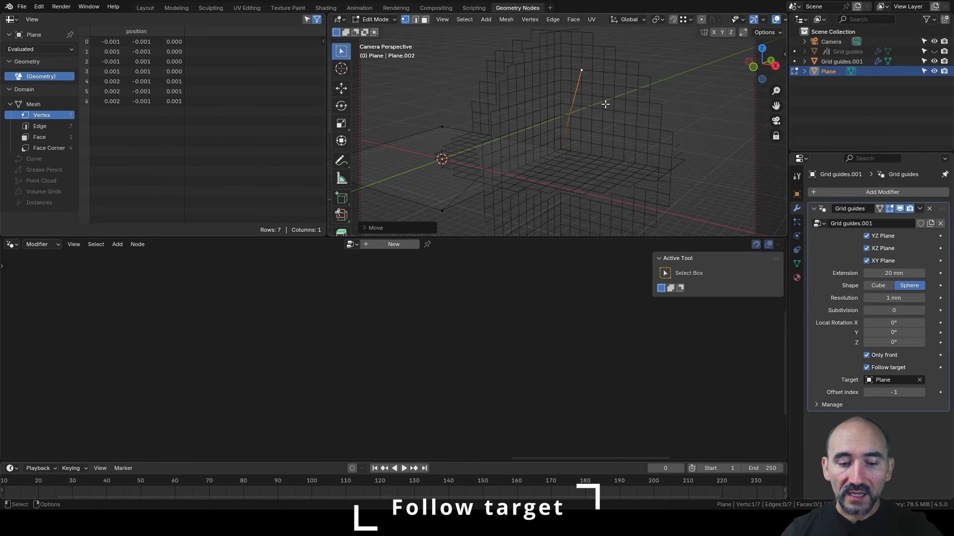
- Extrude another vertex from the end of the Plane's chain, snapping it to a point on the grid guides
{"action": "key", "text": "e"}
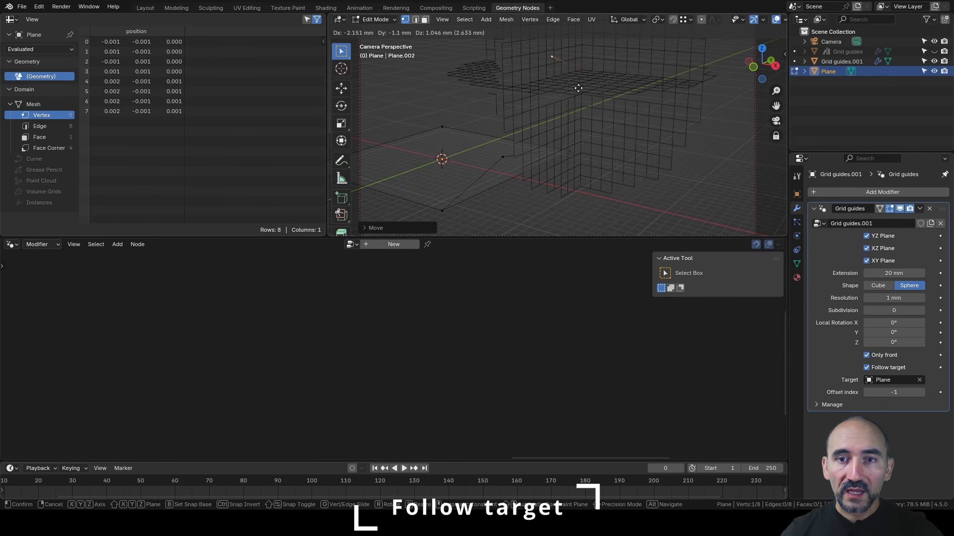
{"action": "middle_click_drag", "start_coordinate": [576, 119], "coordinate": [539, 166], "text": "alt+shift"}
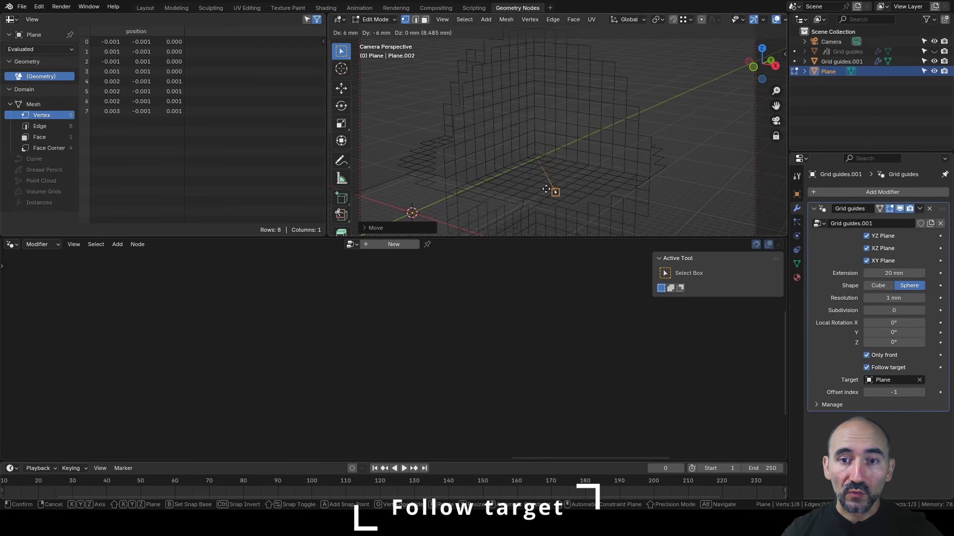
{"action": "left_click", "coordinate": [579, 178]}
{"action": "middle_click_drag", "start_coordinate": [579, 178], "coordinate": [609, 194]}
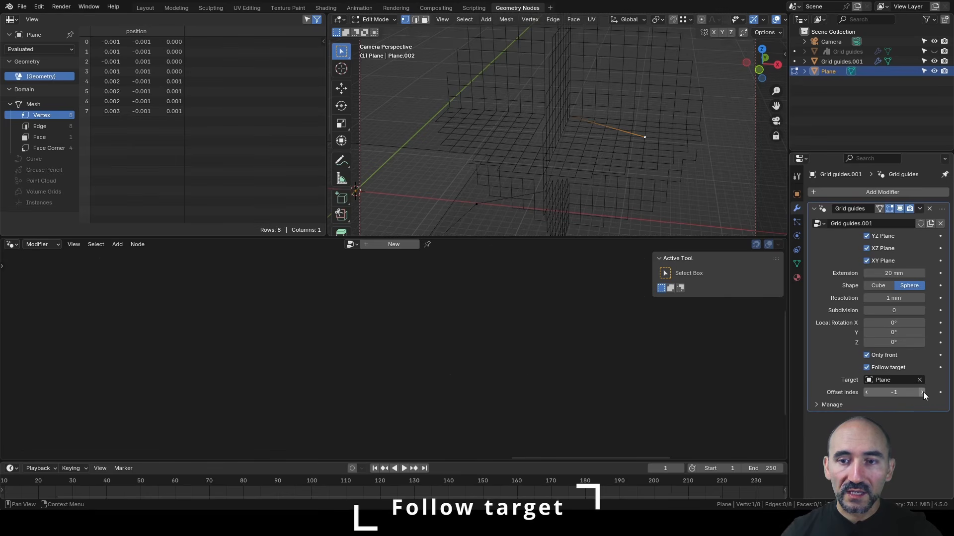
- Set the Grid guides modifier's Offset index to -2 and return the Plane to Object Mode
{"action": "left_click", "coordinate": [866, 393]}
{"action": "middle_click_drag", "start_coordinate": [657, 200], "coordinate": [592, 148]}
{"action": "key", "text": "Tab"}
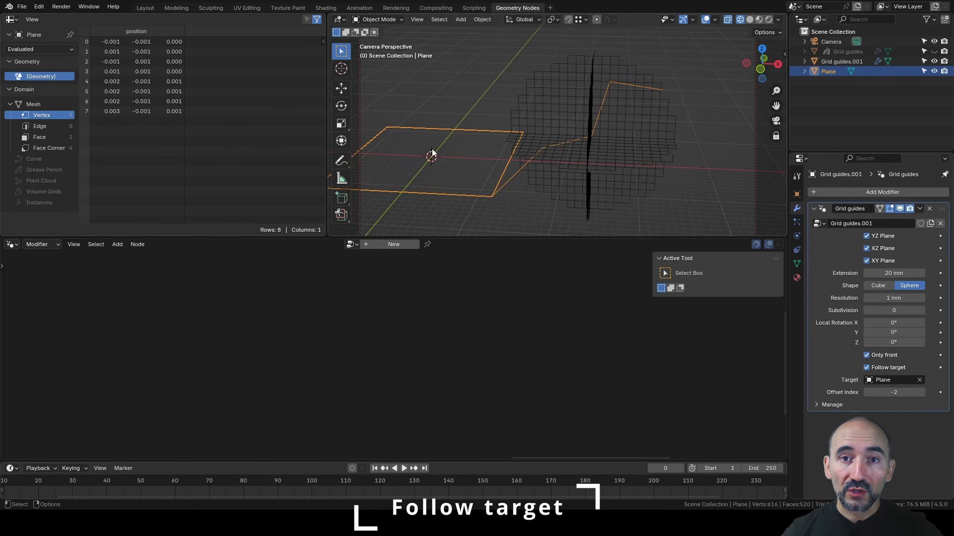
- Try rotating the Plane object by about -10° to test whether the grid guides follow its rotation
{"action": "middle_click_drag", "start_coordinate": [456, 145], "coordinate": [552, 106]}
{"action": "left_click", "coordinate": [569, 88]}
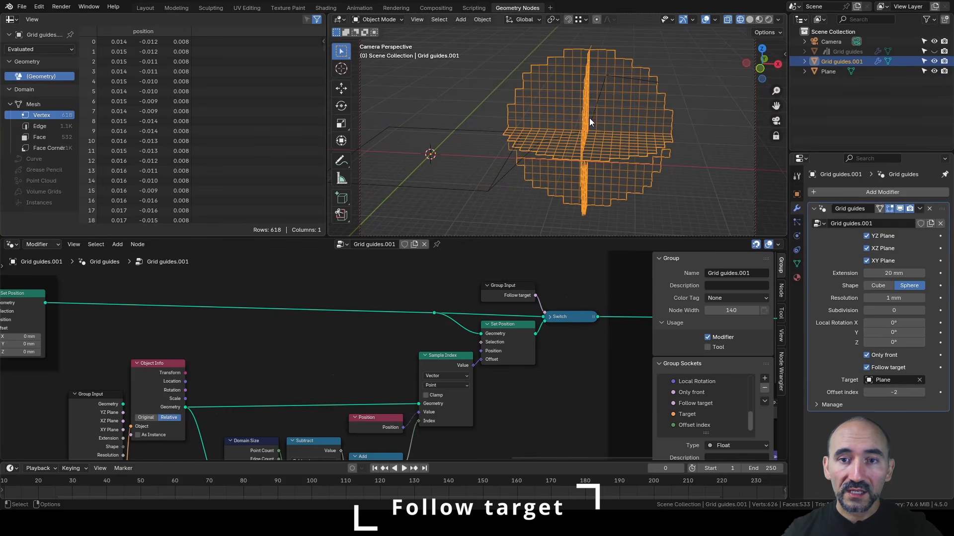
{"action": "left_click", "coordinate": [478, 133]}
{"action": "key", "text": "r"}
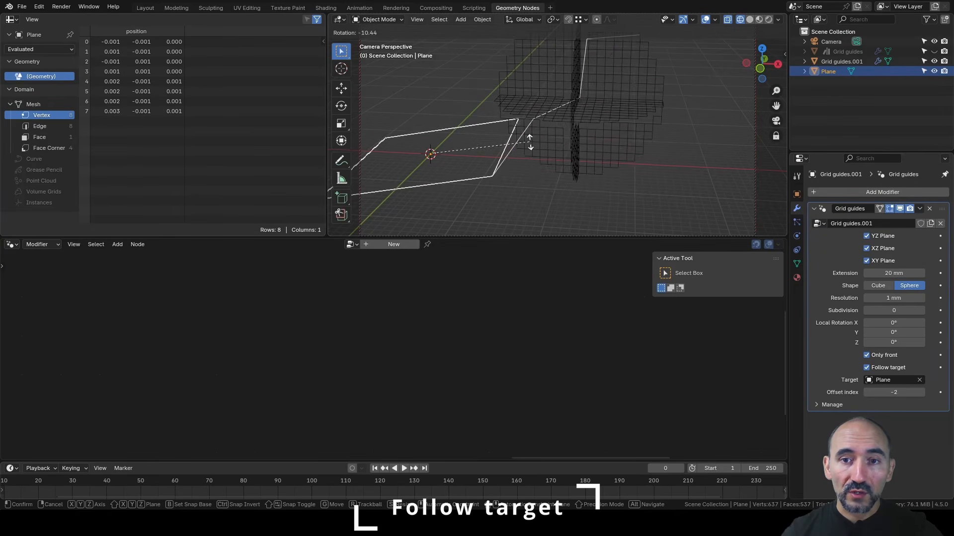
{"action": "left_click", "coordinate": [542, 104]}
- Select Grid guides.001 and add a Position node above the Object Info node in its node tree
{"action": "left_click", "coordinate": [542, 101]}
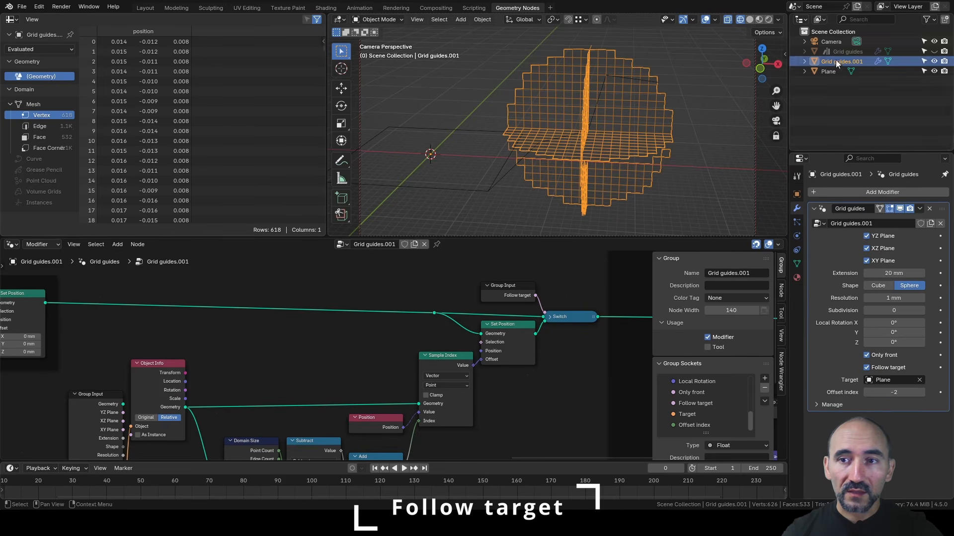
{"action": "middle_click_drag", "start_coordinate": [315, 352], "coordinate": [344, 338]}
{"action": "scroll", "coordinate": [353, 333], "scroll_direction": "down", "scroll_amount": 2}
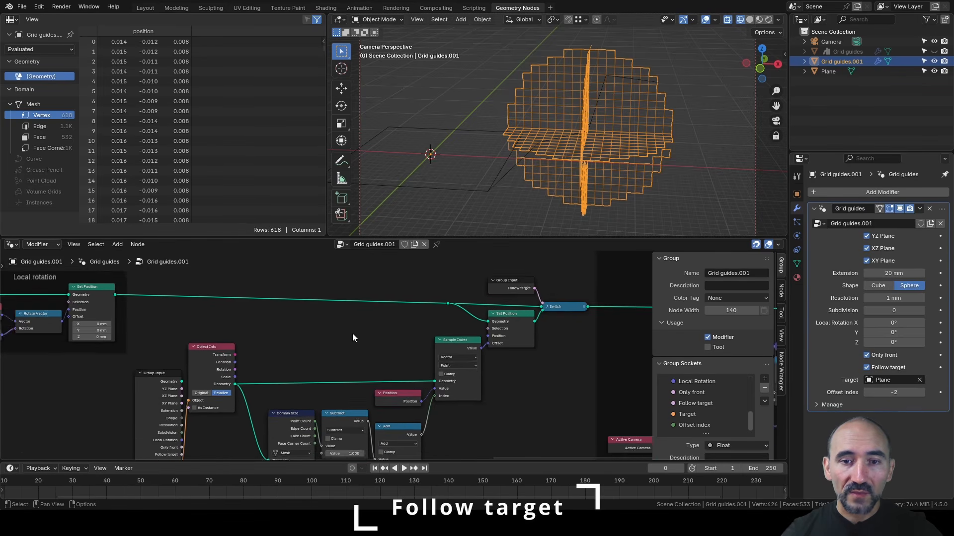
{"action": "scroll", "coordinate": [295, 336], "scroll_direction": "up", "scroll_amount": 3}
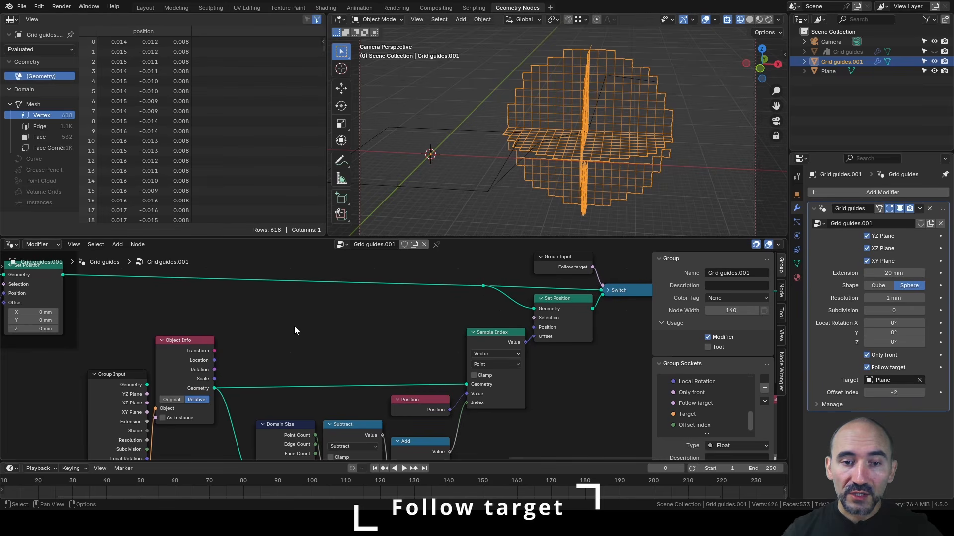
{"action": "key", "text": "F3"}
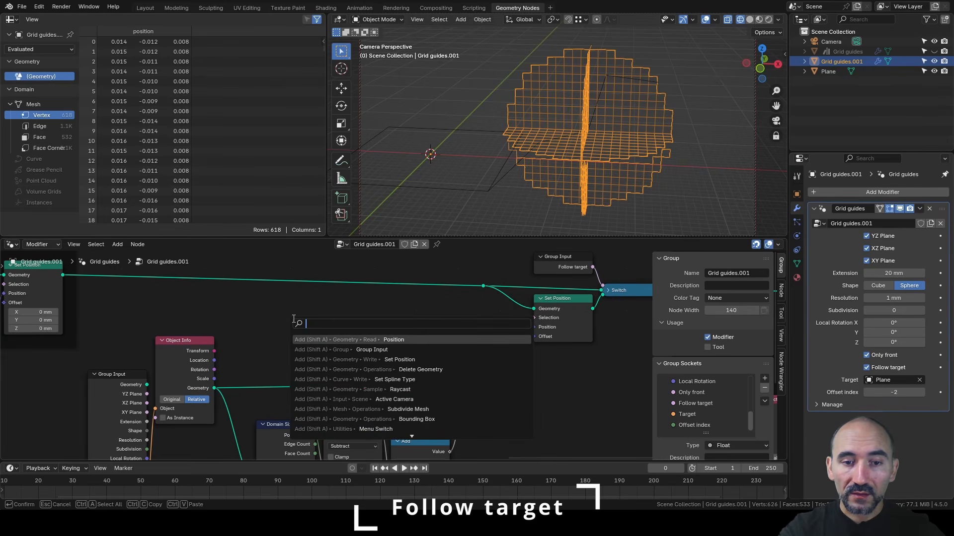
{"action": "key", "text": "Return"}
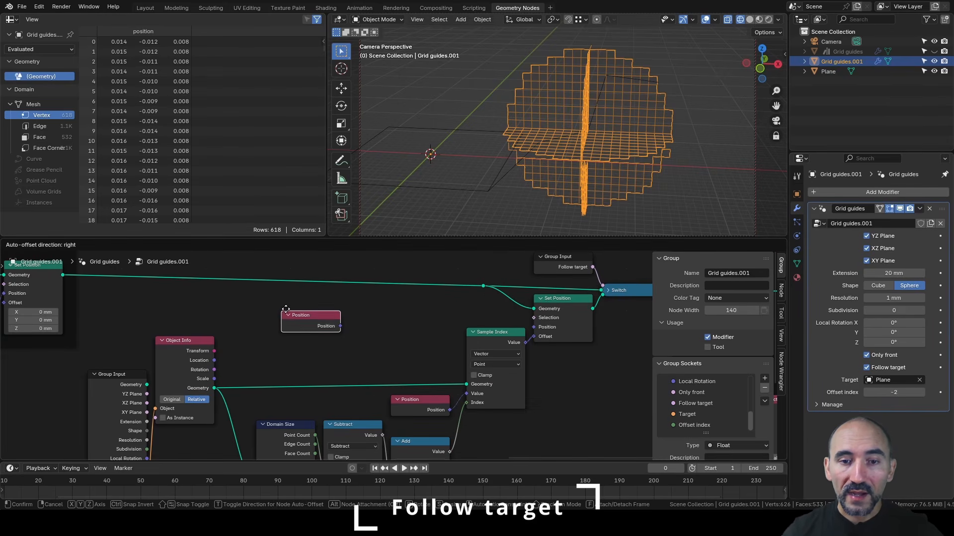
{"action": "left_click", "coordinate": [285, 294]}
- Add a Rotate Vector node beside the new Position node, with Position feeding its Vector input
{"action": "key", "text": "F3"}
{"action": "type", "text": "rota"}
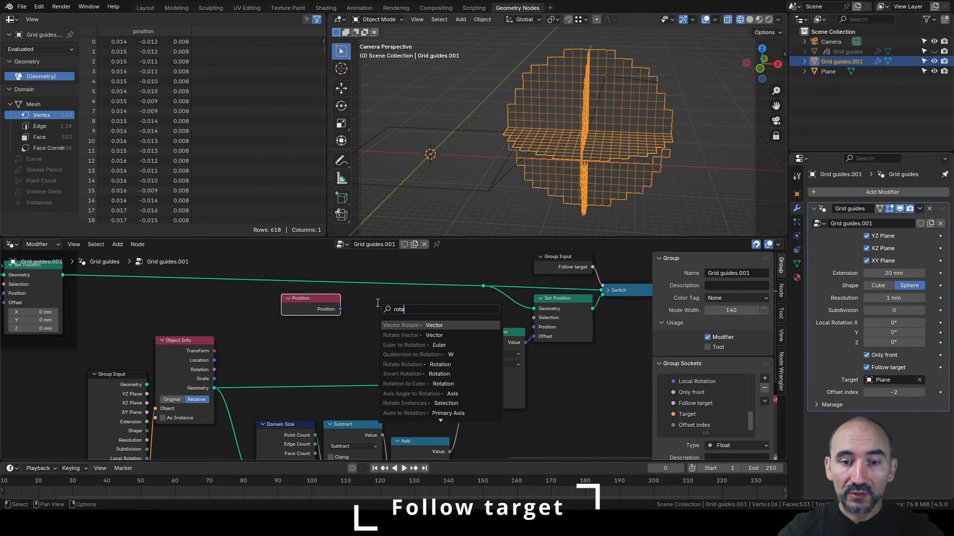
{"action": "type", "text": "t"}
{"action": "key", "text": "Down"}
{"action": "key", "text": "Return"}
{"action": "left_click", "coordinate": [377, 302]}
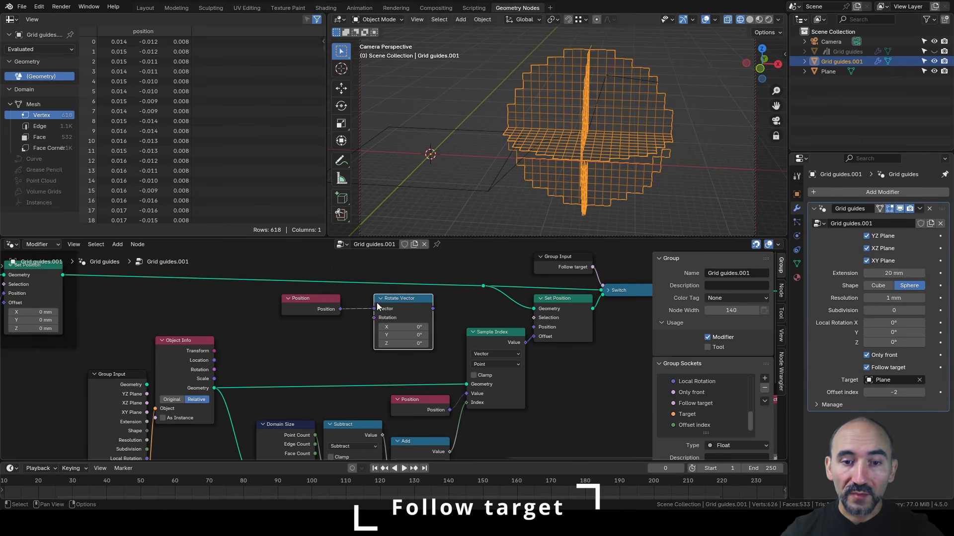
- Link Object Info's Rotation to Rotate Vector, feed the rotated vector into Set Position's Position, and place both nodes closer to Set Position
{"action": "left_click_drag", "start_coordinate": [214, 369], "coordinate": [367, 319]}
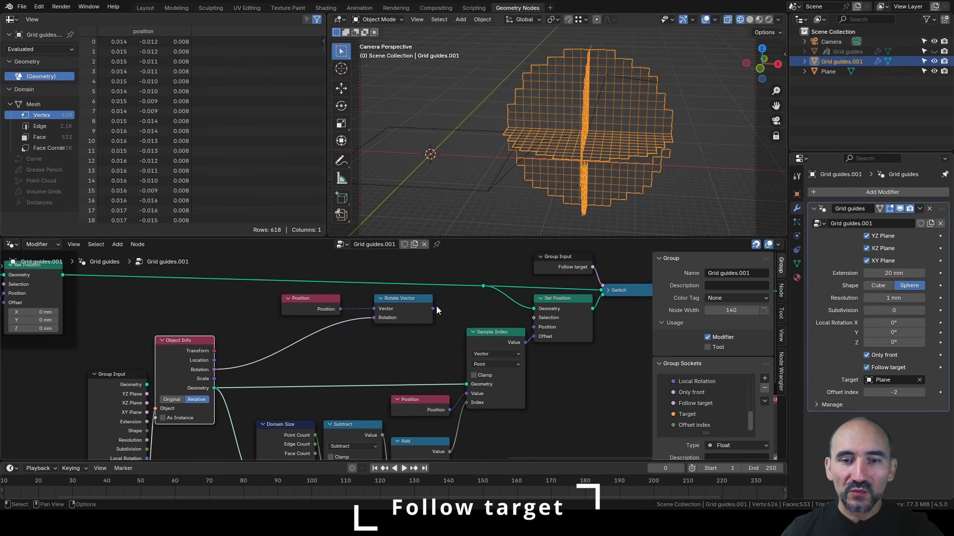
{"action": "left_click_drag", "start_coordinate": [437, 308], "coordinate": [488, 299]}
{"action": "left_click_drag", "start_coordinate": [325, 301], "coordinate": [409, 301]}
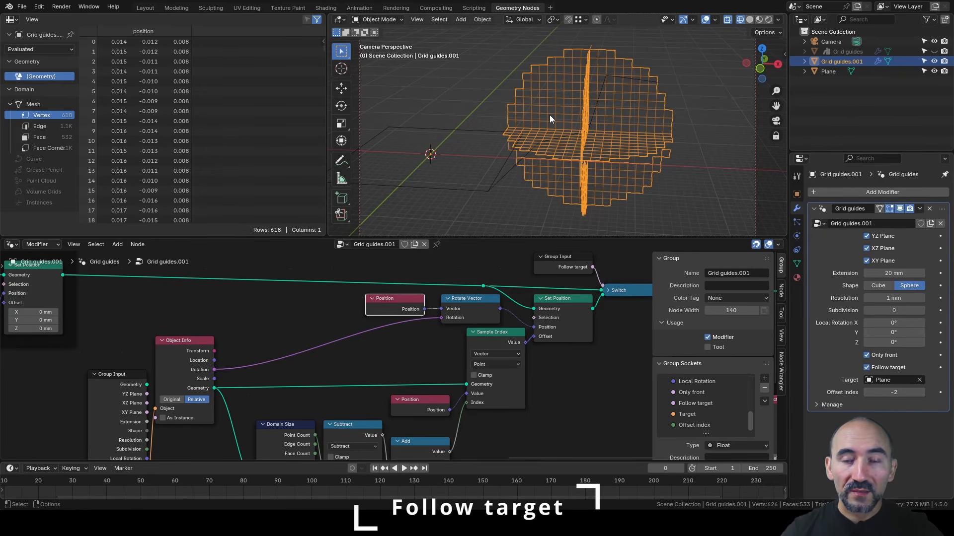
- Try rotating the Plane freely, including trackball rotation, to test how the grid guides orient with their target
{"action": "left_click", "coordinate": [469, 131]}
{"action": "key", "text": "r"}
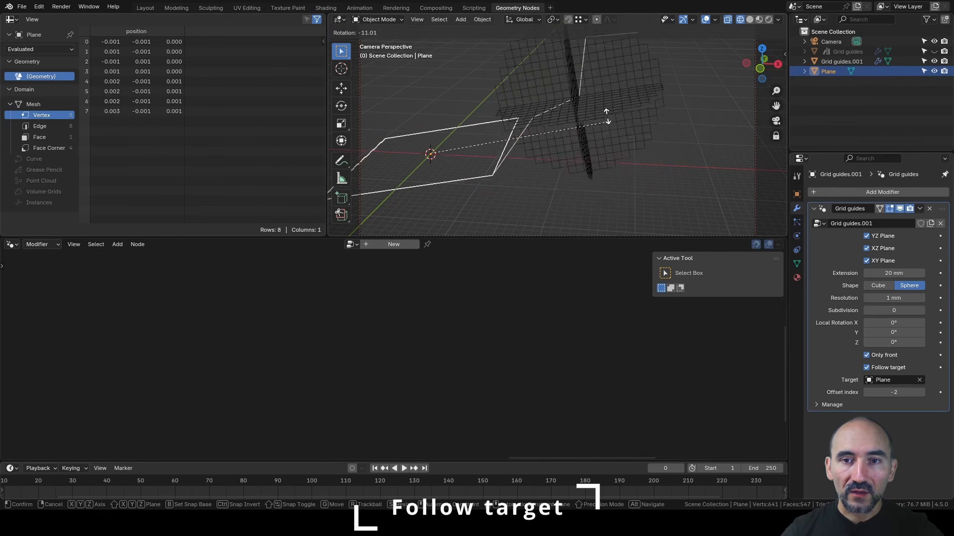
{"action": "key", "text": "r"}
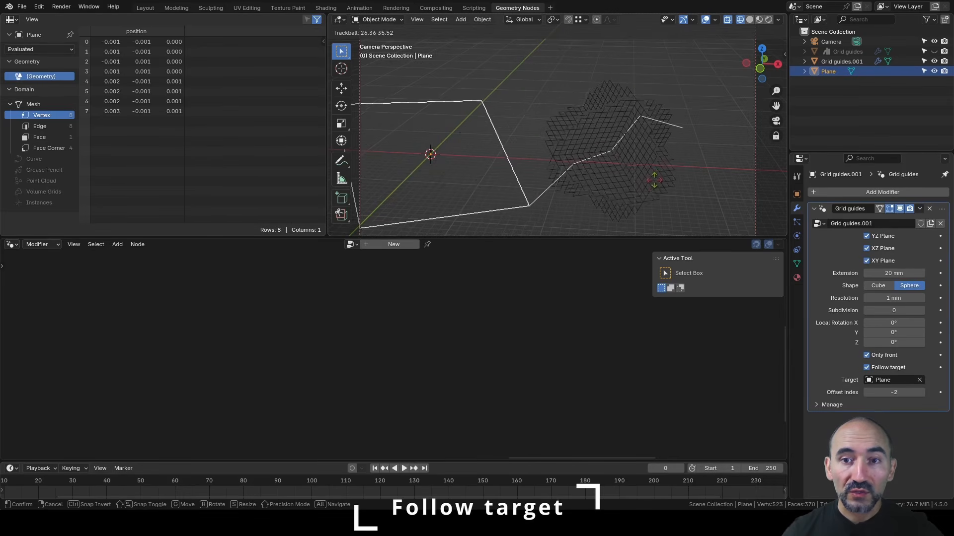
{"action": "right_click", "coordinate": [655, 177]}
{"action": "left_click", "coordinate": [638, 143]}
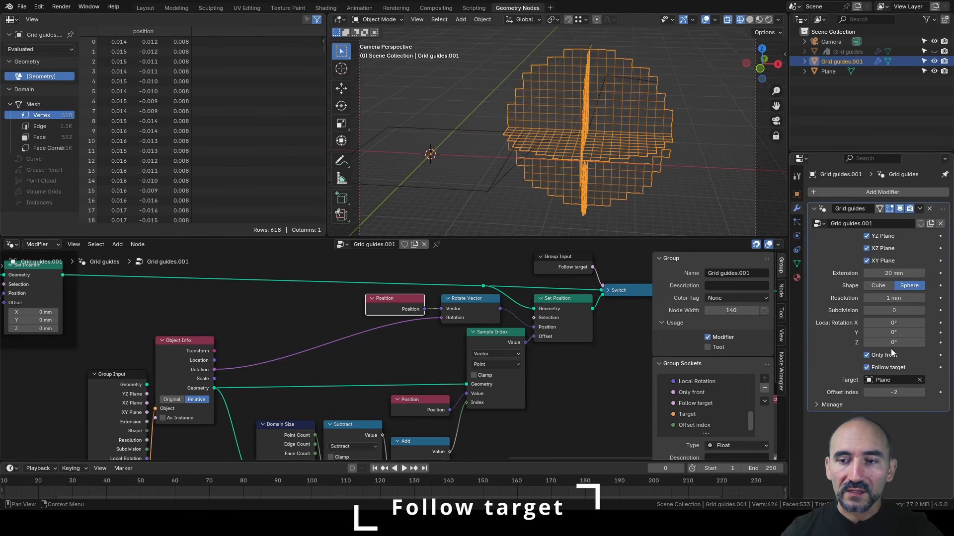
{"action": "mouse_move", "coordinate": [630, 136]}
{"action": "middle_mouse_down"}
{"action": "mouse_move", "coordinate": [601, 142]}
{"action": "mouse_move", "coordinate": [633, 130]}
{"action": "middle_mouse_up"}
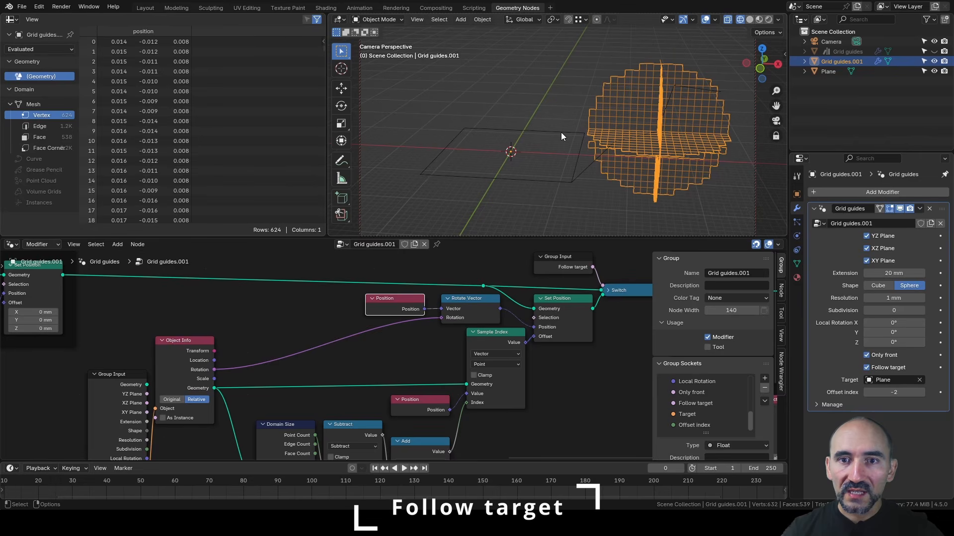
{"action": "left_click", "coordinate": [562, 132]}
{"action": "left_click", "coordinate": [639, 118]}
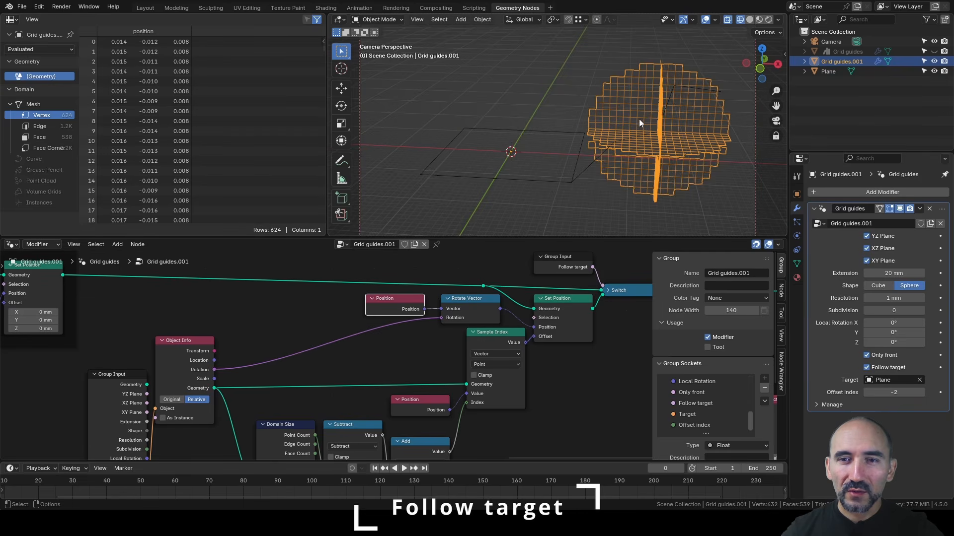
{"action": "middle_click_drag", "start_coordinate": [638, 118], "coordinate": [618, 91]}
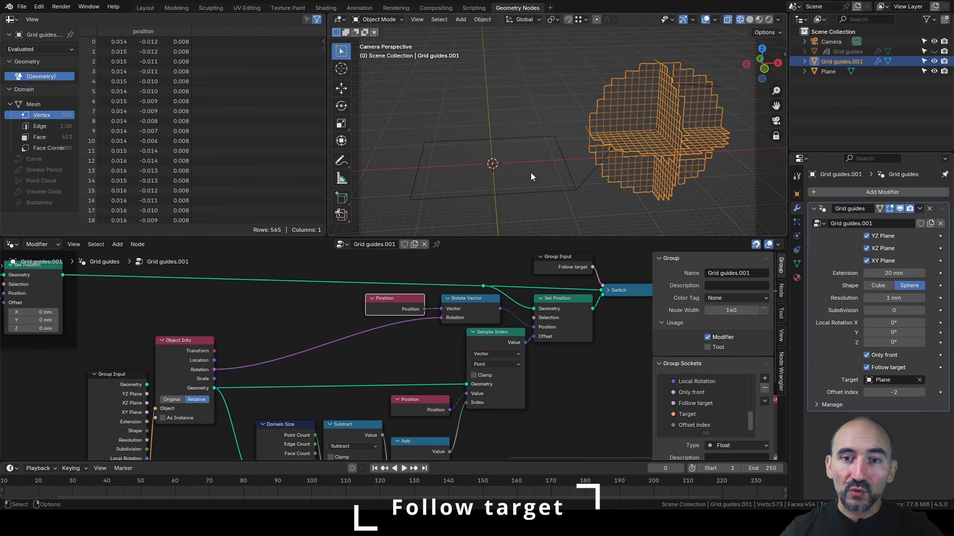
- Delete the Plane object, replace it with a mesh Ico Sphere at the origin, and scale the sphere up
{"action": "left_click", "coordinate": [497, 141]}
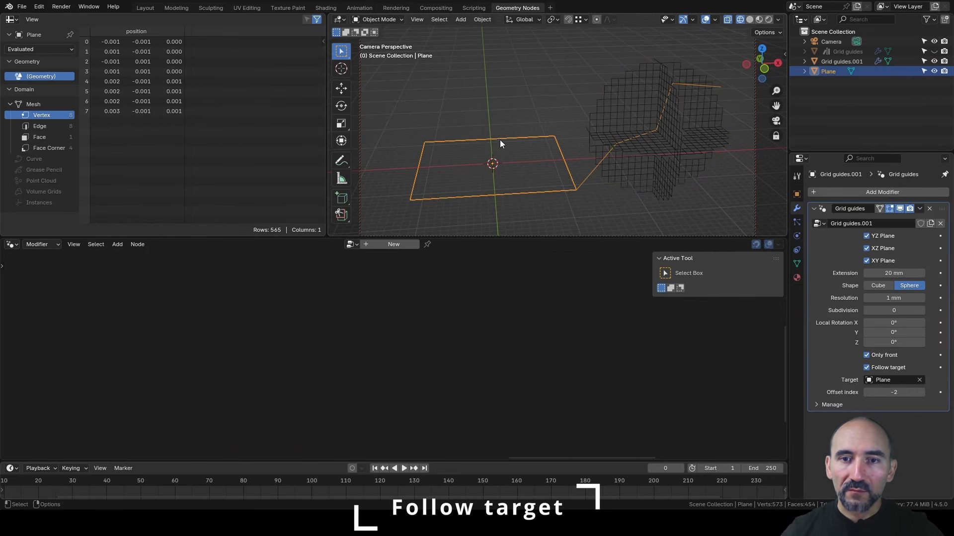
{"action": "key", "text": "Delete"}
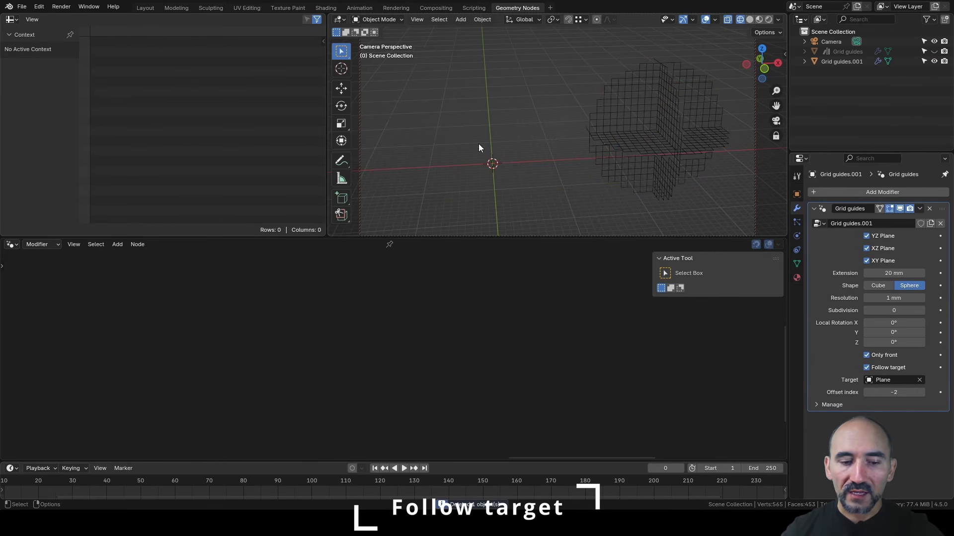
{"action": "key", "text": "shift+a"}
{"action": "mouse_move", "coordinate": [479, 144]}
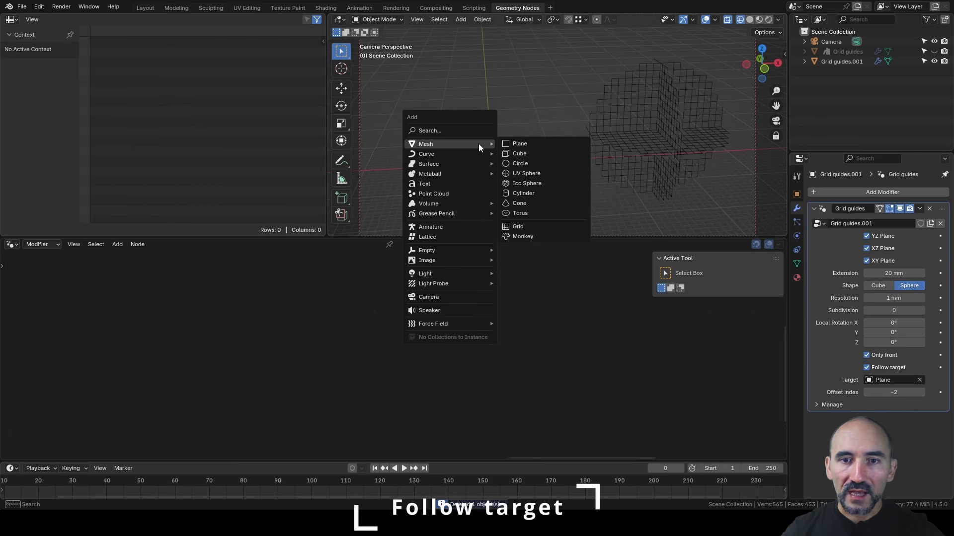
{"action": "left_click", "coordinate": [540, 186]}
{"action": "key", "text": "s"}
{"action": "left_click", "coordinate": [672, 125]}
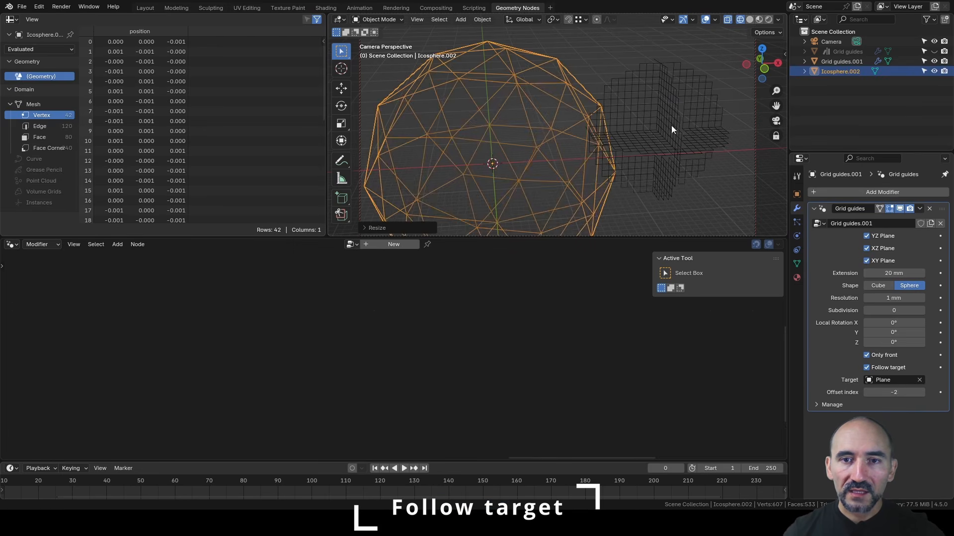
- Switch the viewport from wireframe to solid shading and select the Grid guides.001 object
{"action": "key", "text": "shift+z"}
{"action": "mouse_move", "coordinate": [498, 133]}
{"action": "middle_mouse_down"}
{"action": "mouse_move", "coordinate": [437, 130]}
{"action": "mouse_move", "coordinate": [464, 141]}
{"action": "mouse_move", "coordinate": [485, 111]}
{"action": "middle_mouse_up"}
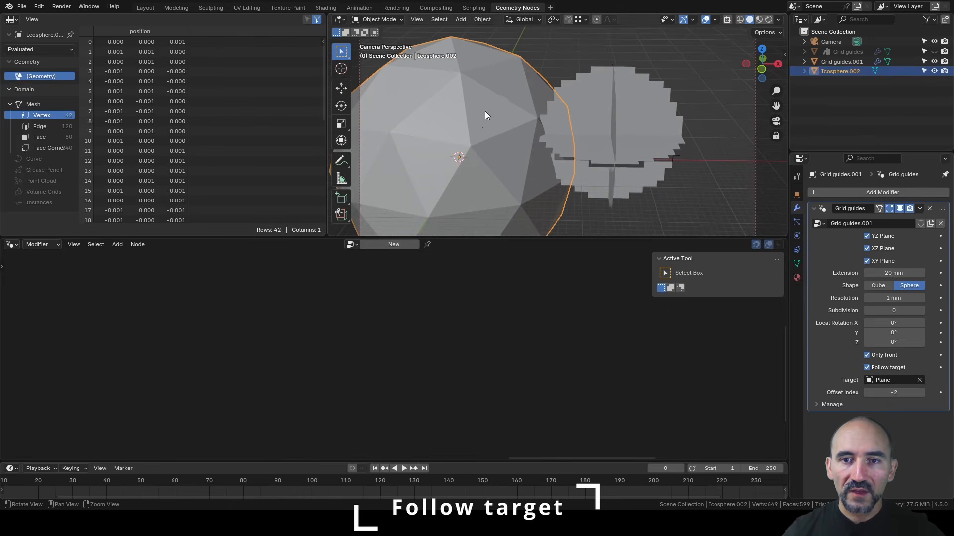
{"action": "left_click", "coordinate": [612, 112]}
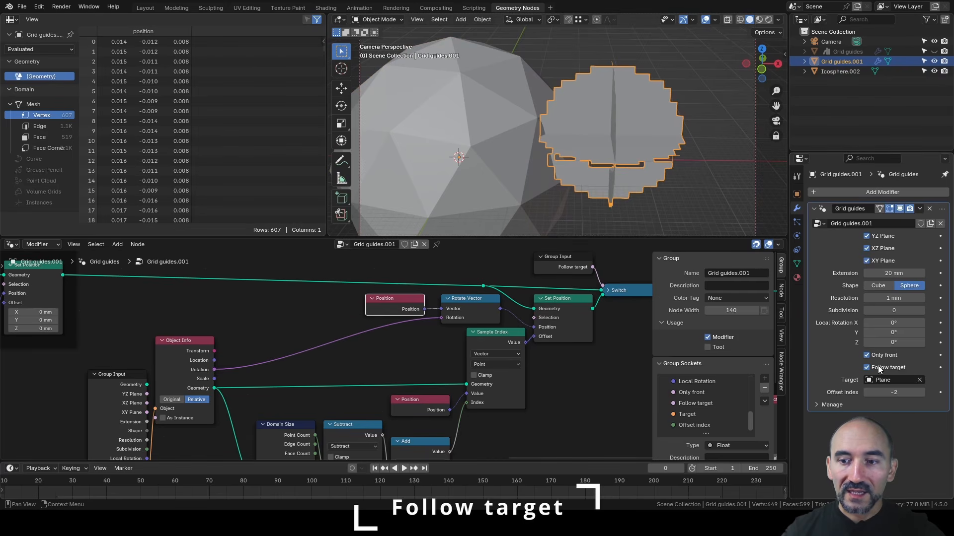
- Turn off Follow target, set snapping to Face with rotation aligned to target, and move Grid guides.001 onto an icosphere face
{"action": "left_click", "coordinate": [866, 367]}
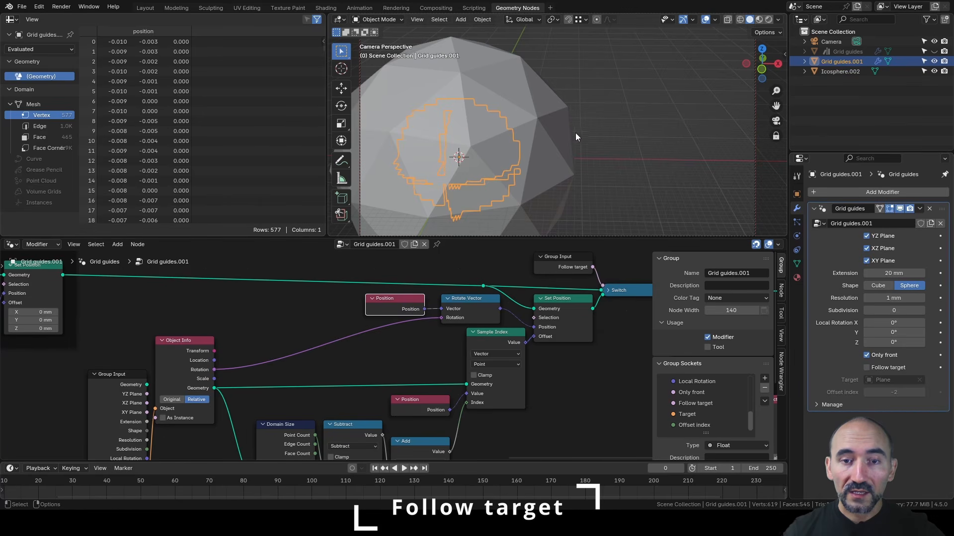
{"action": "key", "text": "ctrl+shift+Tab"}
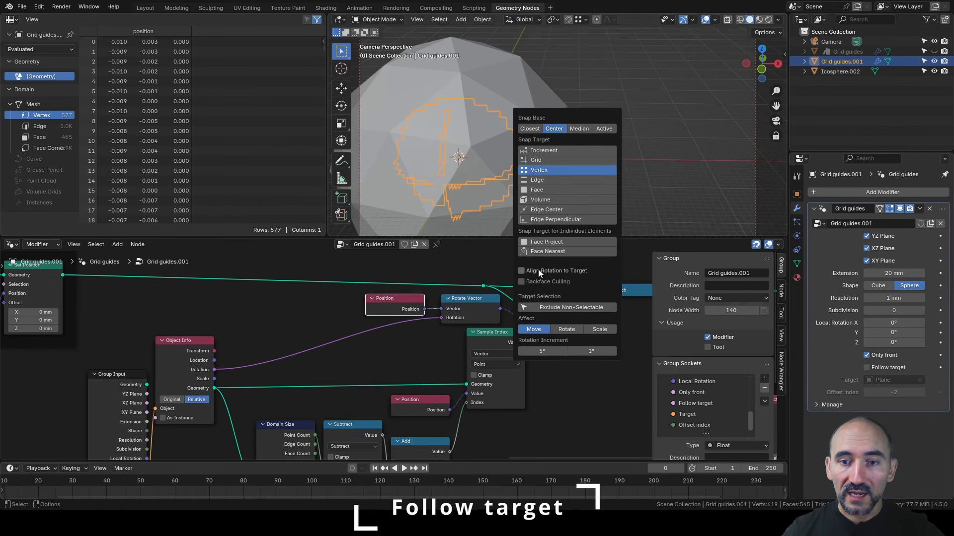
{"action": "left_click", "coordinate": [542, 192]}
{"action": "key", "text": "g"}
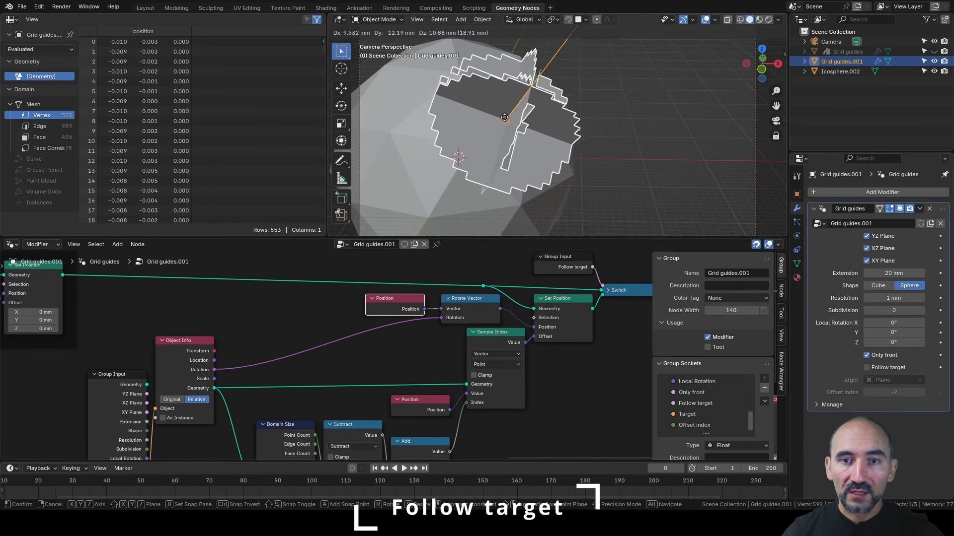
{"action": "left_click", "coordinate": [497, 114]}
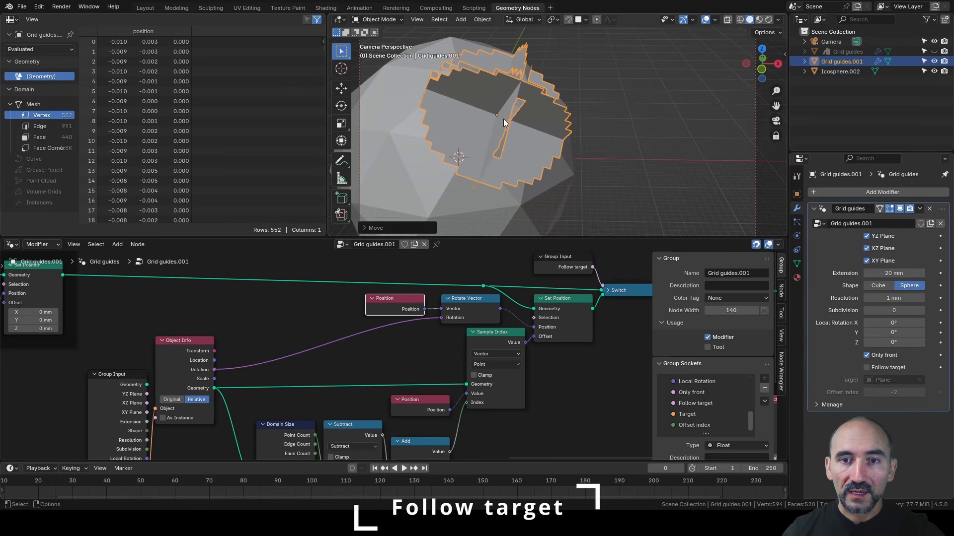
- Show the transform values of the Grid guides.001 object beside the 3D view
{"action": "middle_click_drag", "start_coordinate": [503, 118], "coordinate": [553, 105]}
{"action": "key", "text": "n"}
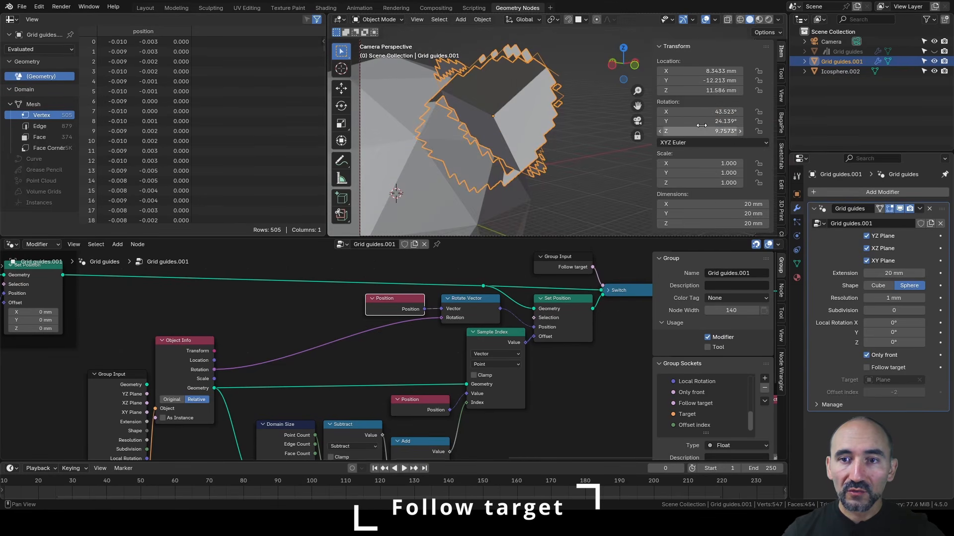
{"action": "middle_click_drag", "start_coordinate": [551, 111], "coordinate": [467, 127]}
- Extrude one vertex of Icosphere.002 twice in Edit Mode to build a two-segment chain of edges away from the sphere
{"action": "left_click", "coordinate": [501, 189]}
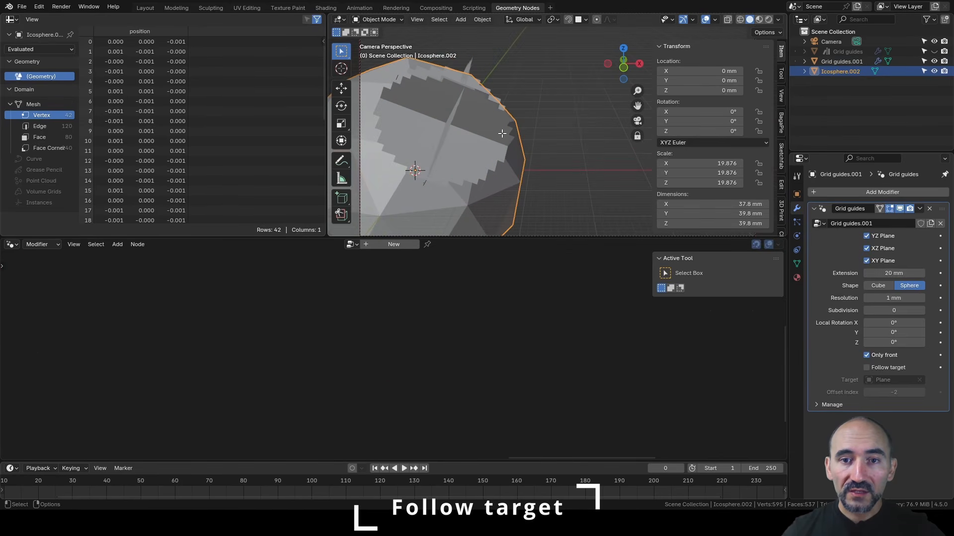
{"action": "key", "text": "Tab"}
{"action": "left_click", "coordinate": [521, 182]}
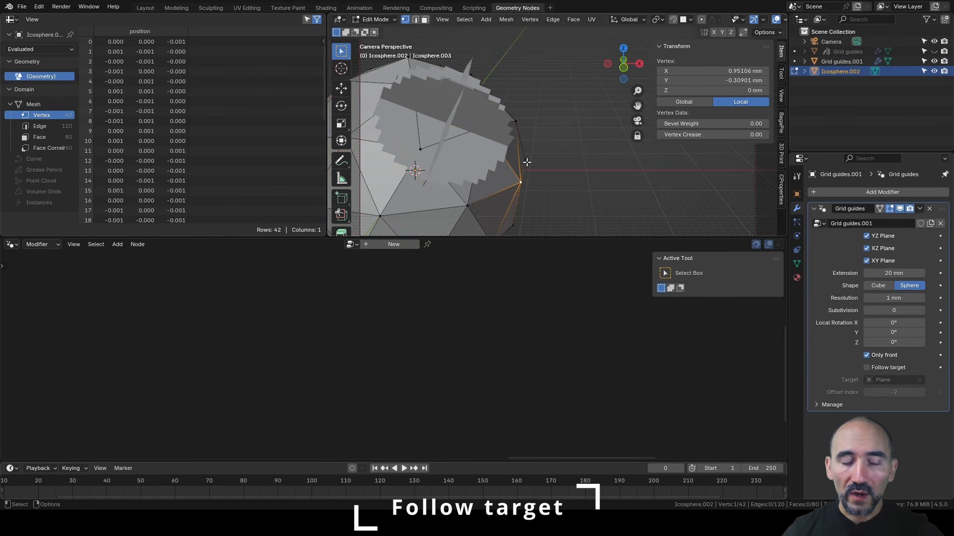
{"action": "key", "text": "e"}
{"action": "left_click", "coordinate": [567, 80]}
{"action": "key", "text": "e"}
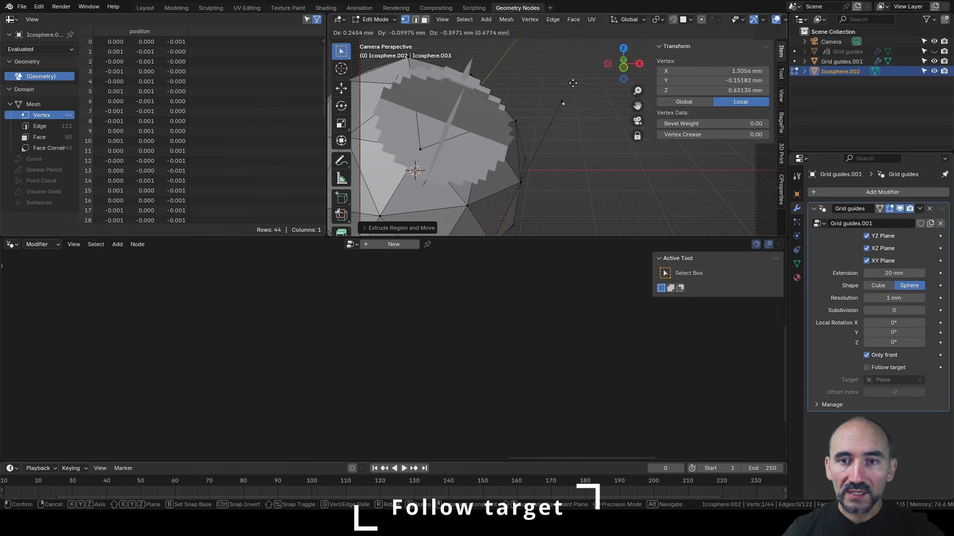
{"action": "left_click", "coordinate": [614, 143]}
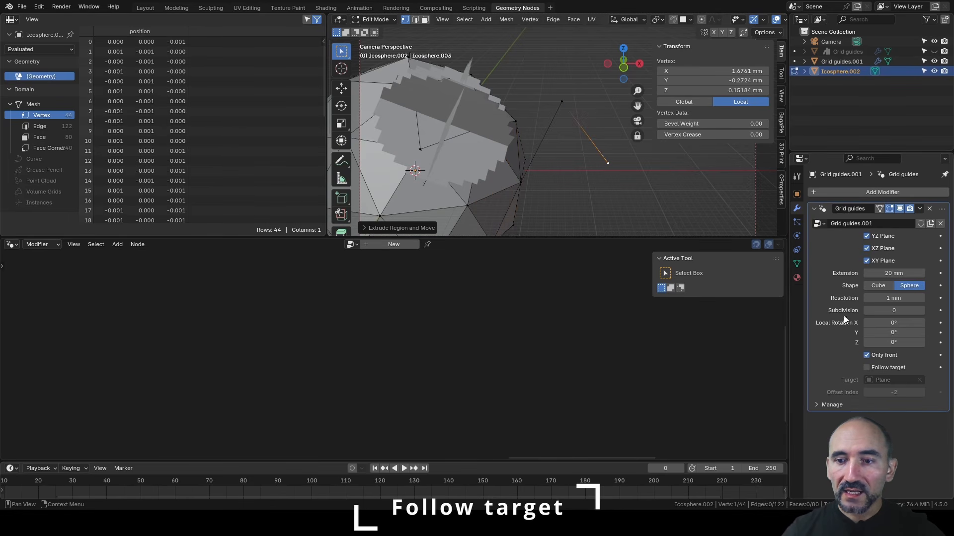
- Re-enable Follow target, replace its Target with Icosphere.002, set Offset index to -1, and return to Object Mode
{"action": "left_click", "coordinate": [891, 369]}
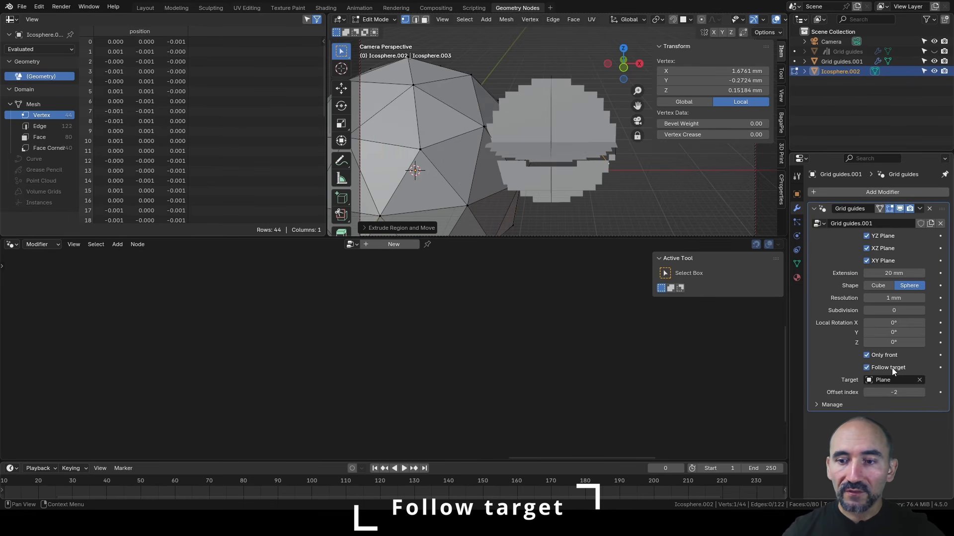
{"action": "left_click", "coordinate": [919, 380]}
{"action": "left_click", "coordinate": [919, 380]}
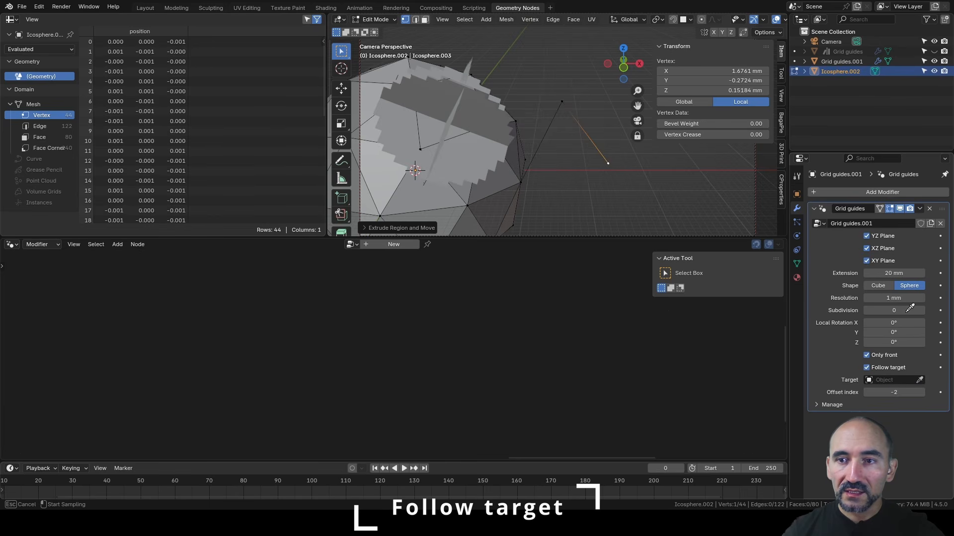
{"action": "left_click", "coordinate": [838, 70]}
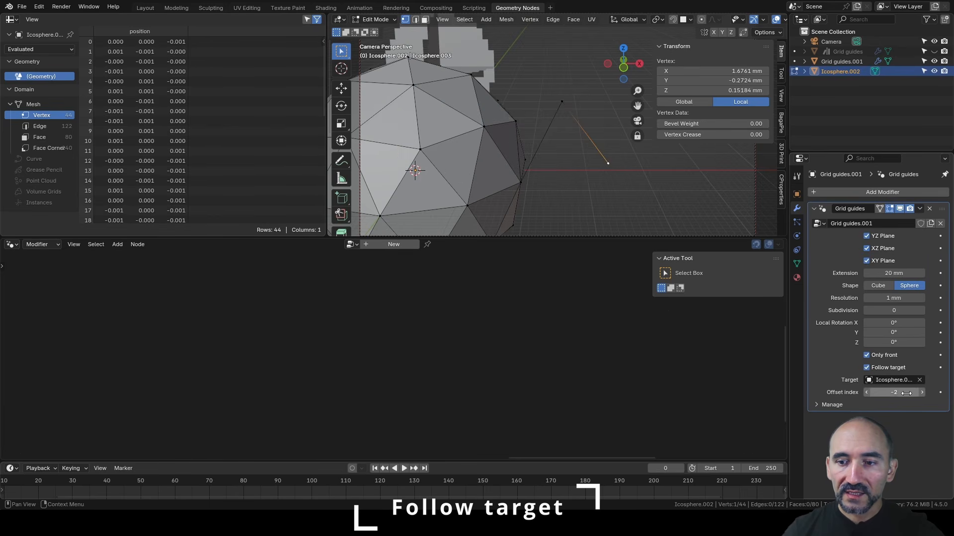
{"action": "left_click", "coordinate": [922, 392]}
{"action": "mouse_move", "coordinate": [559, 122]}
{"action": "middle_mouse_down"}
{"action": "mouse_move", "coordinate": [530, 143]}
{"action": "mouse_move", "coordinate": [555, 114]}
{"action": "mouse_move", "coordinate": [559, 141]}
{"action": "mouse_move", "coordinate": [566, 110]}
{"action": "middle_mouse_up"}
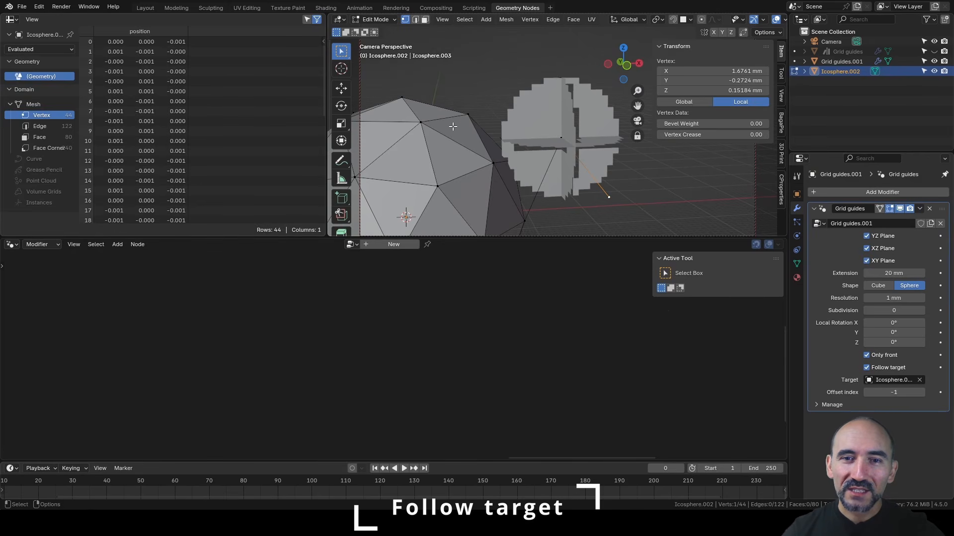
{"action": "key", "text": "Tab"}
- Try a trackball rotation of Icosphere.002 to test how the grid guides orient with it
{"action": "middle_click_drag", "start_coordinate": [460, 155], "coordinate": [532, 154]}
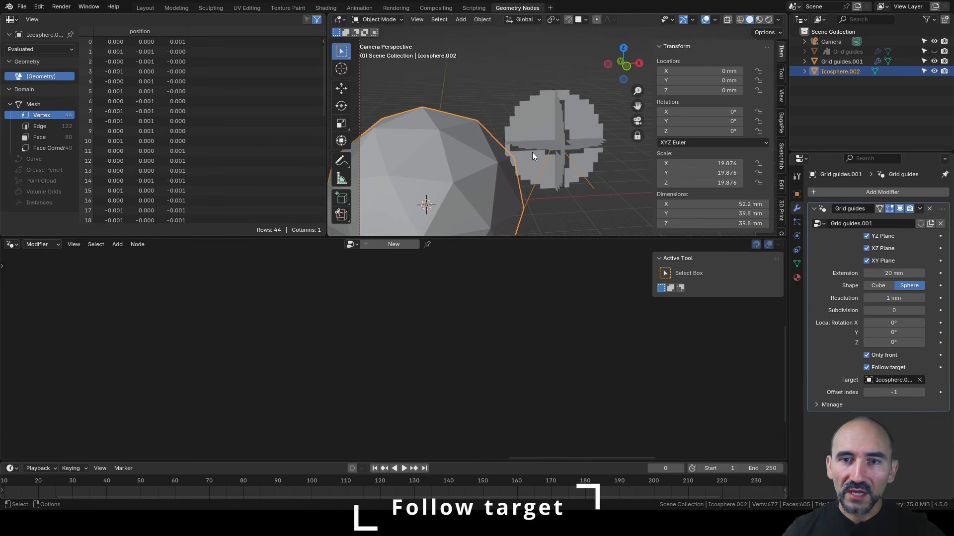
{"action": "key", "text": "r"}
{"action": "key", "text": "r"}
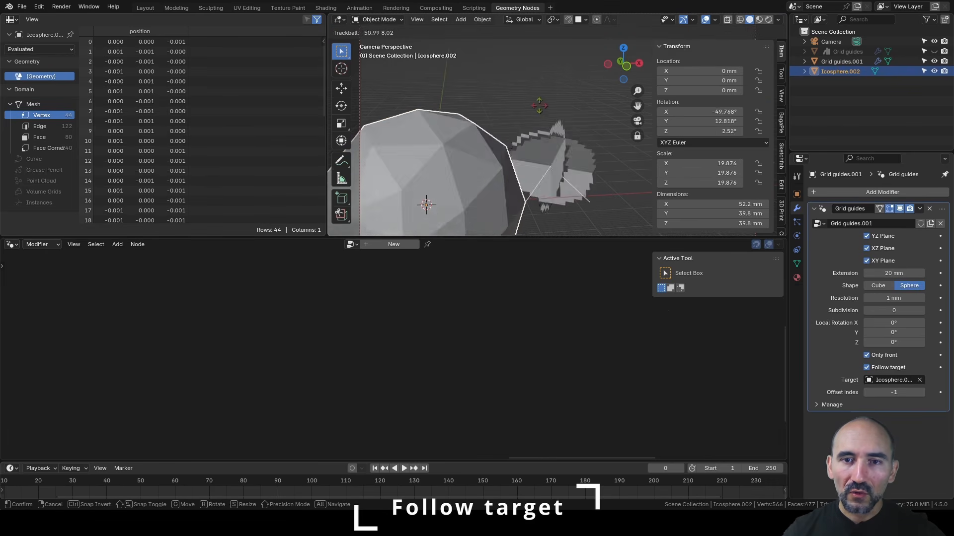
{"action": "right_click", "coordinate": [539, 119]}
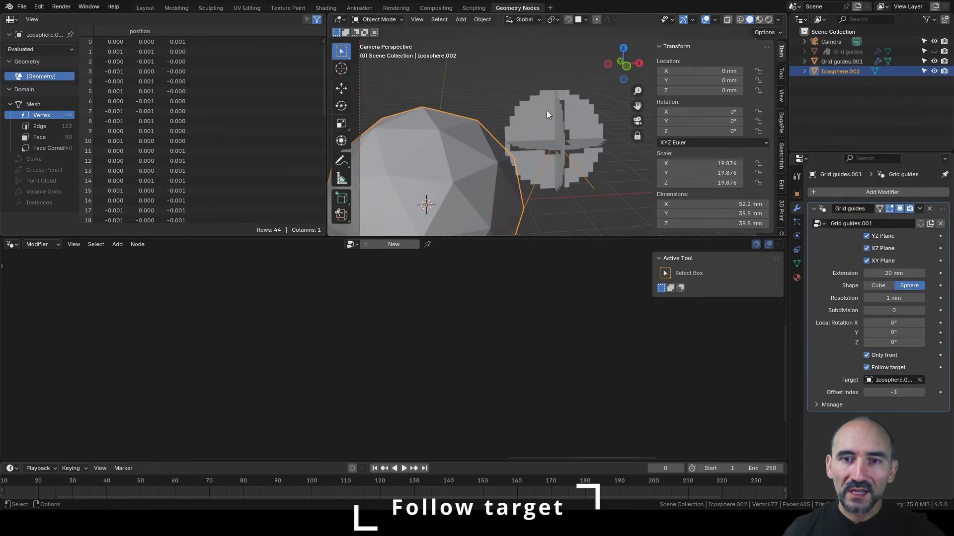
- Copy the Grid guides.001 object's rotation into the modifier's Local Rotation: X 43.5°, Y 24.1°, Z 9.76°
{"action": "left_click", "coordinate": [546, 110]}
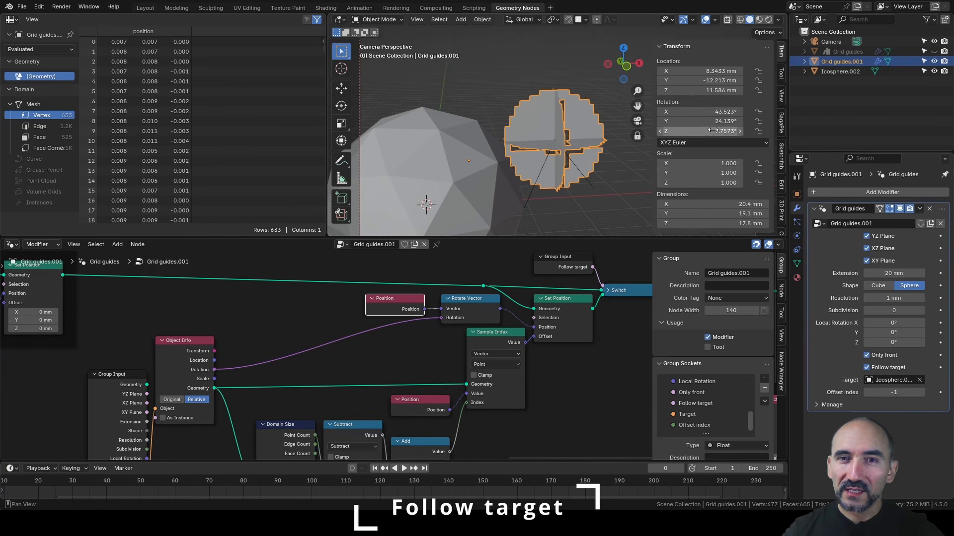
{"action": "left_click", "coordinate": [706, 109]}
{"action": "type", "text": "0"}
{"action": "key", "text": "Return"}
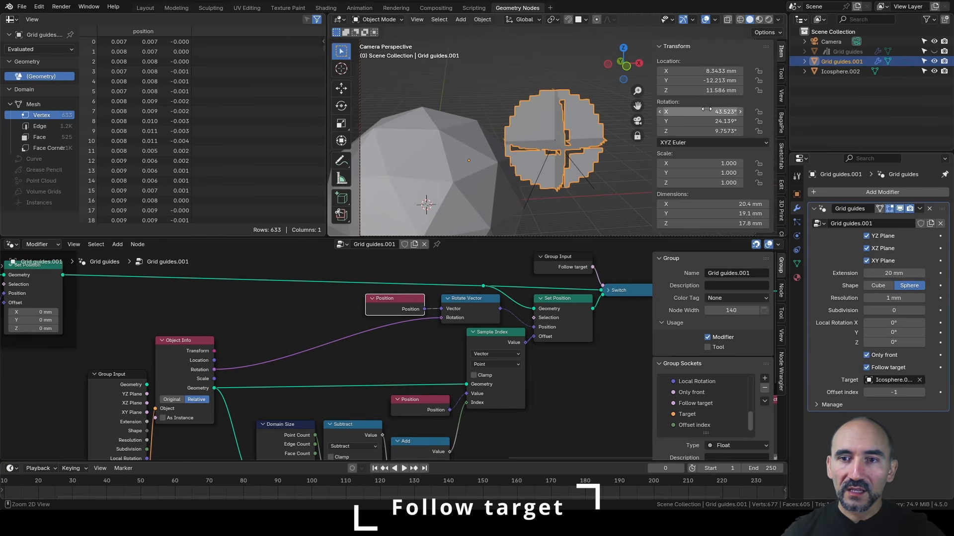
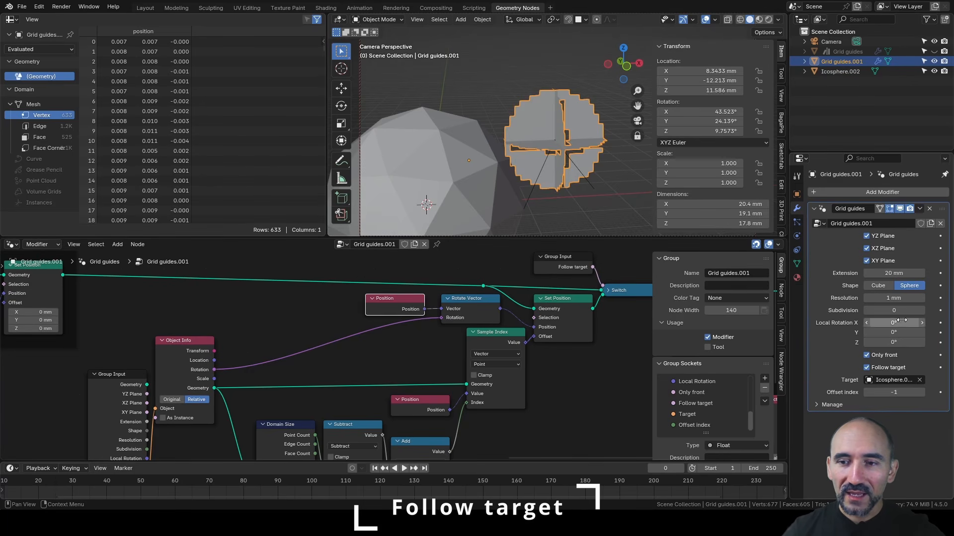
{"action": "type", "text": "43.5°"}
{"action": "key", "text": "ctrl+c"}
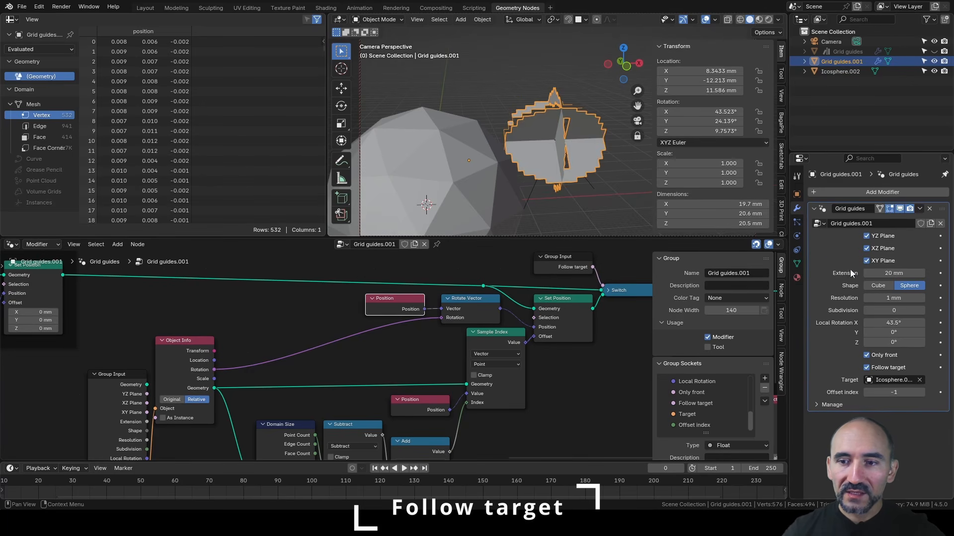
{"action": "key", "text": "ctrl+v"}
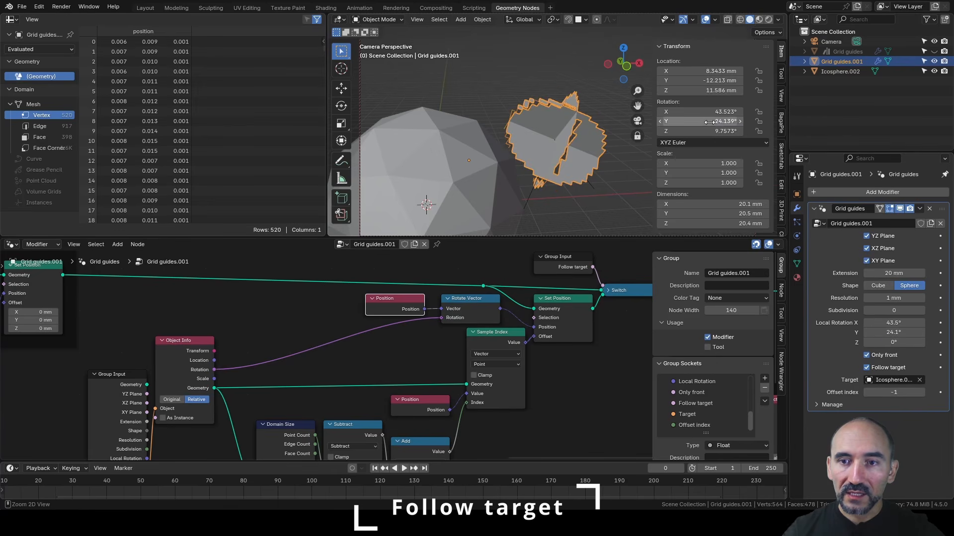
{"action": "key", "text": "ctrl+c"}
{"action": "key", "text": "ctrl+v"}
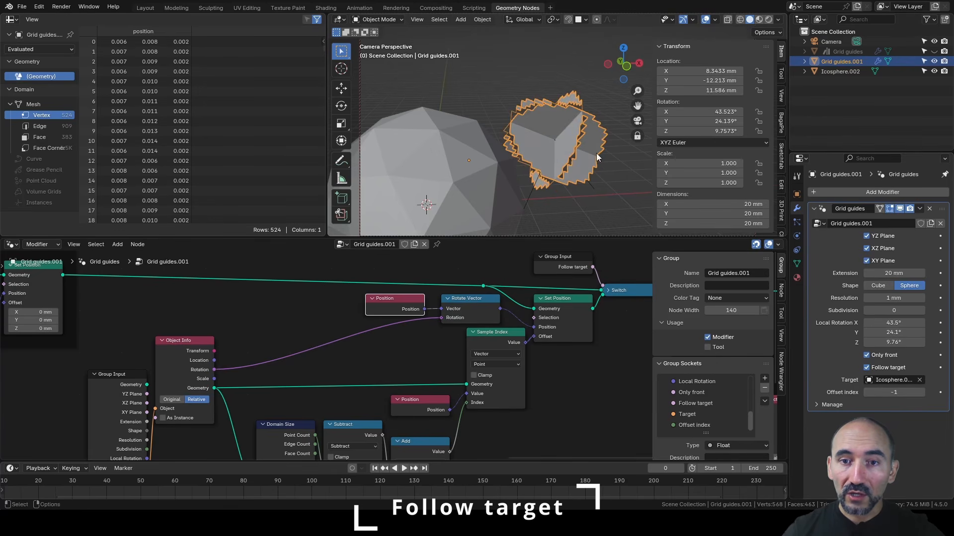
- Rotate Icosphere.002 freely to about -10° around Y to test the locally rotated grid guides
{"action": "middle_click_drag", "start_coordinate": [596, 153], "coordinate": [598, 112]}
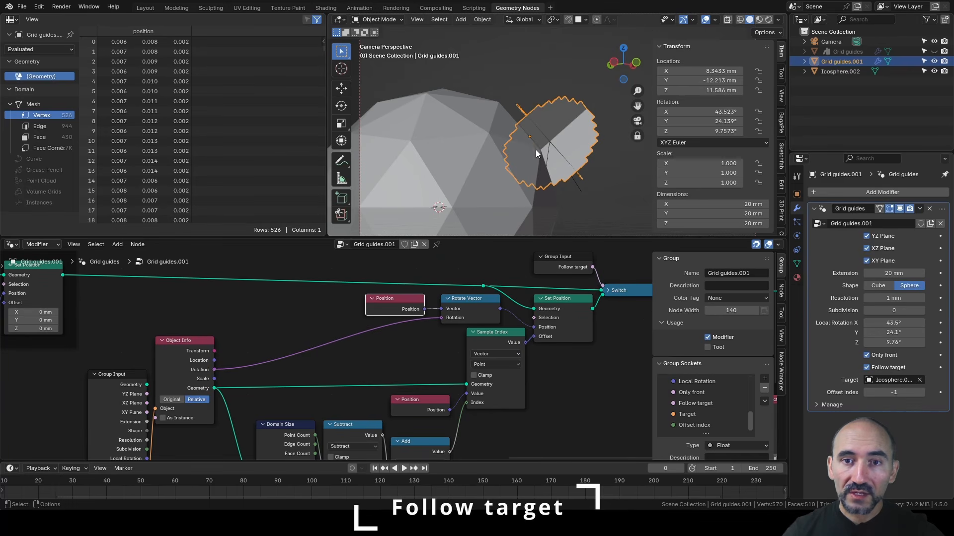
{"action": "middle_click_drag", "start_coordinate": [535, 148], "coordinate": [478, 136]}
{"action": "left_click", "coordinate": [473, 145]}
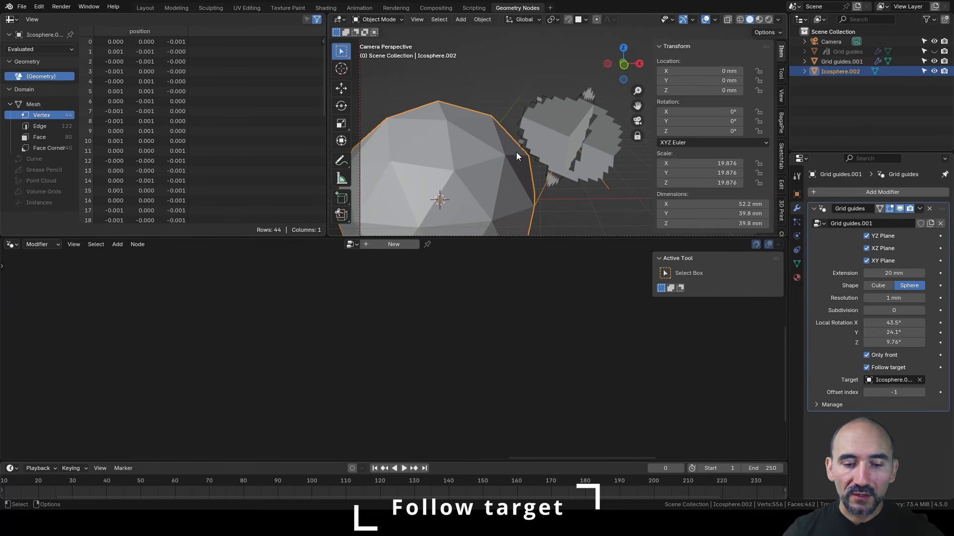
{"action": "key", "text": "r"}
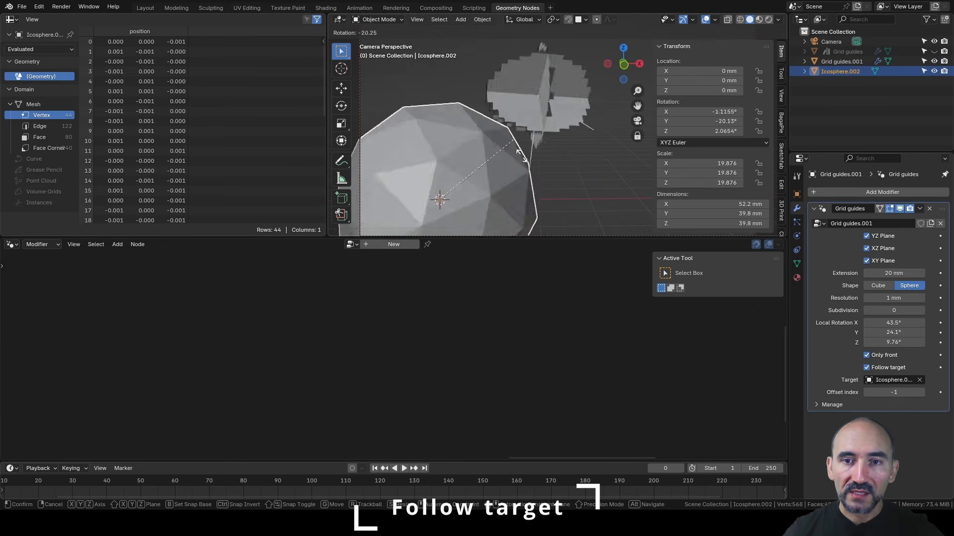
{"action": "left_click", "coordinate": [522, 159]}
{"action": "left_click", "coordinate": [526, 139]}
- Try extruding the end vertex of the icosphere's edge chain to test how the grid guides follow it
{"action": "middle_click_drag", "start_coordinate": [524, 139], "coordinate": [428, 143], "text": "shift"}
{"action": "left_click", "coordinate": [506, 160]}
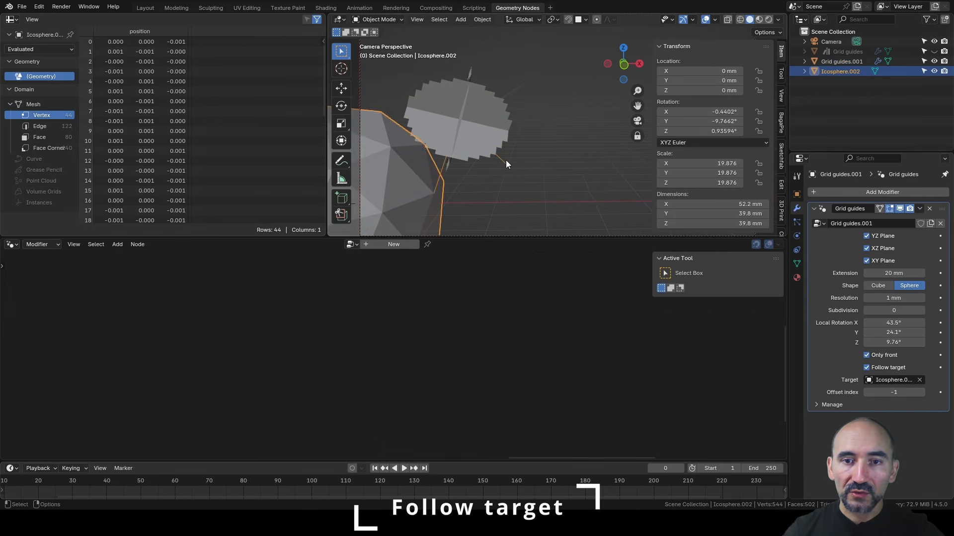
{"action": "key", "text": "Tab"}
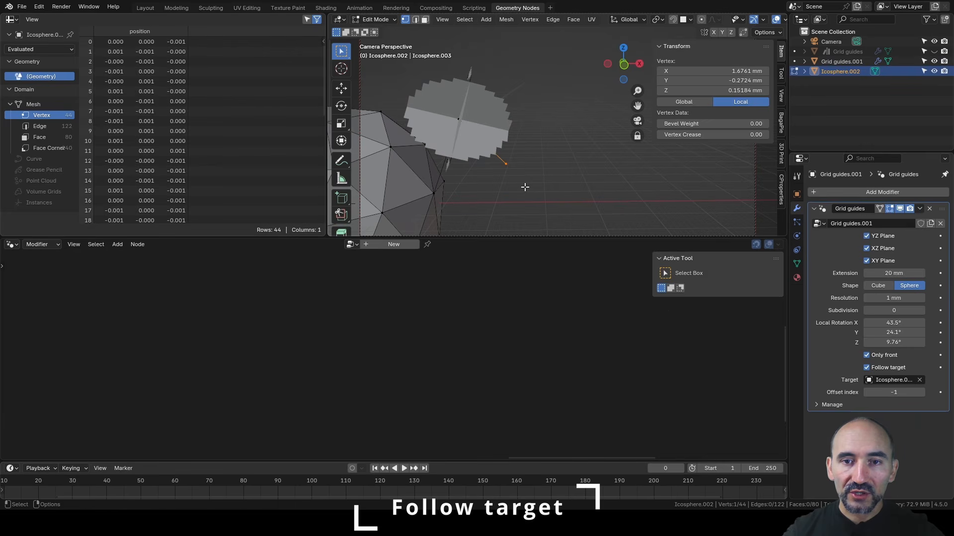
{"action": "key", "text": "e"}
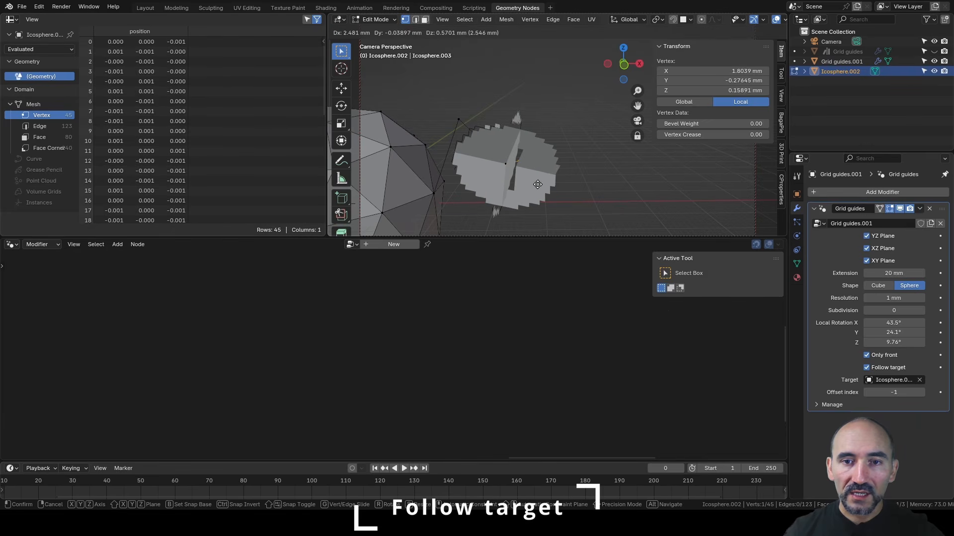
{"action": "left_click", "coordinate": [559, 157]}
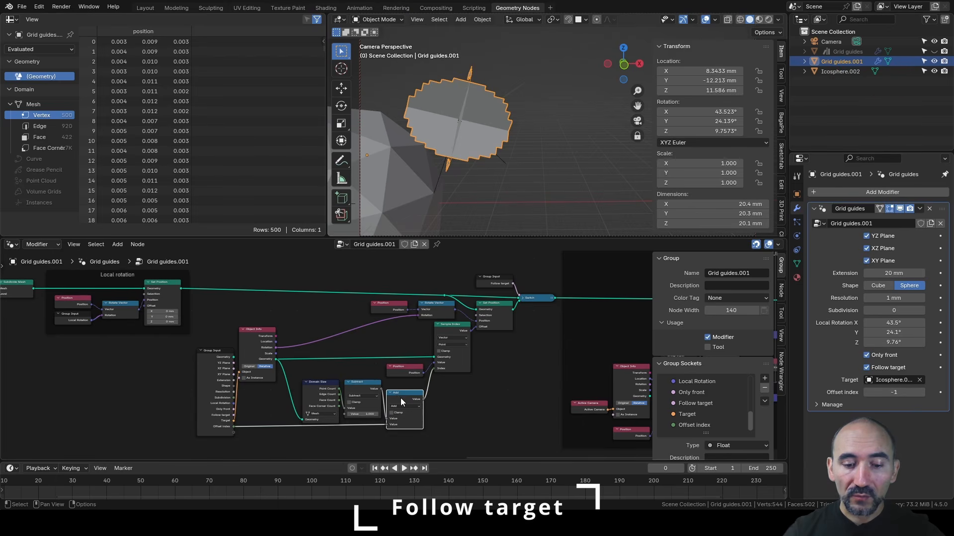
- Collapse the Add node and lower it, then wrap the target-following nodes in a frame labelled FOLLOW TARGET
{"action": "left_click_drag", "start_coordinate": [401, 397], "coordinate": [401, 429]}
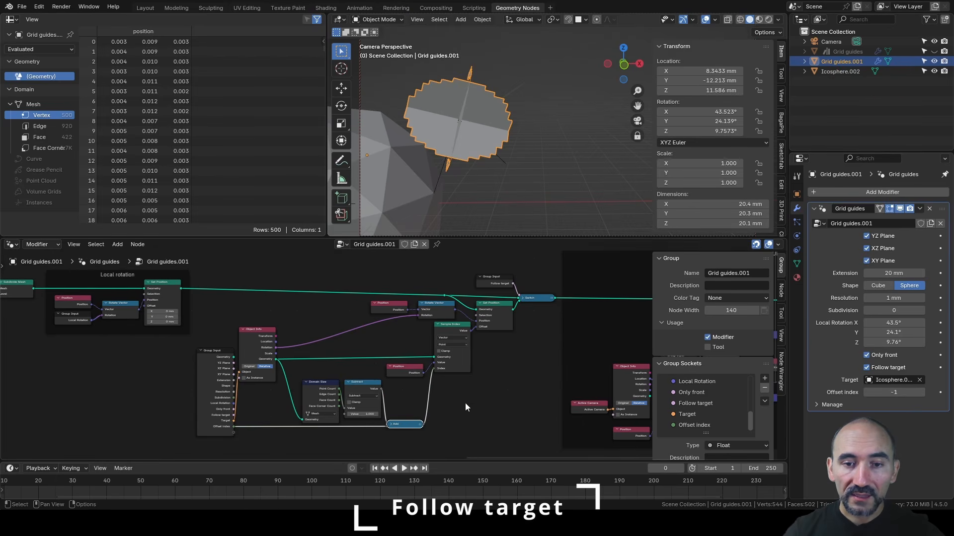
{"action": "left_click_drag", "start_coordinate": [541, 435], "coordinate": [210, 275]}
{"action": "key", "text": "ctrl+j"}
{"action": "key", "text": "F2"}
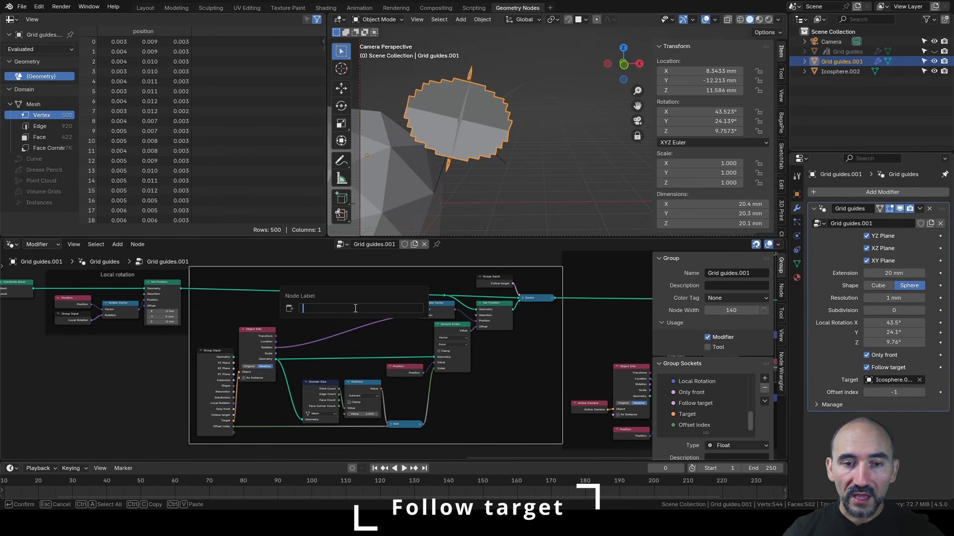
{"action": "type", "text": "FOLLOW TARGET"}
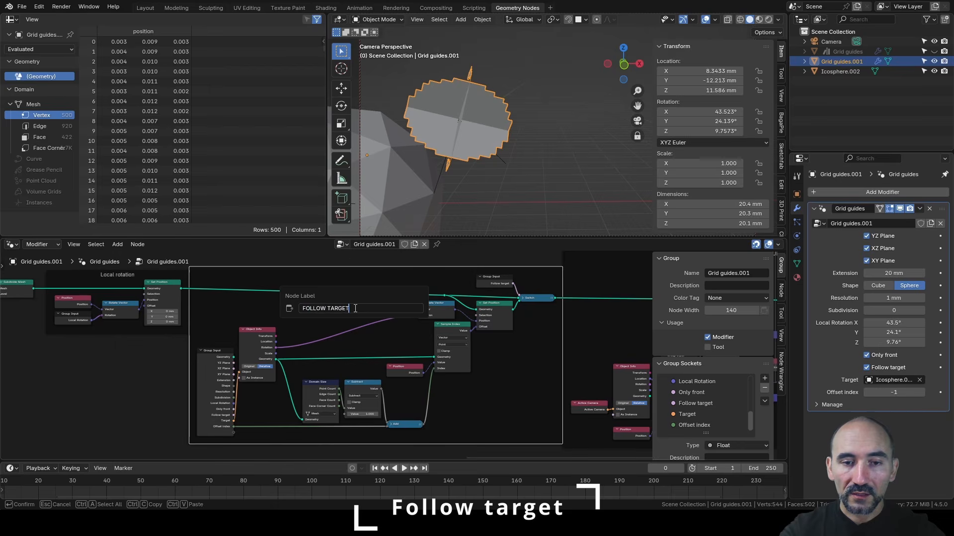
{"action": "key", "text": "Return"}
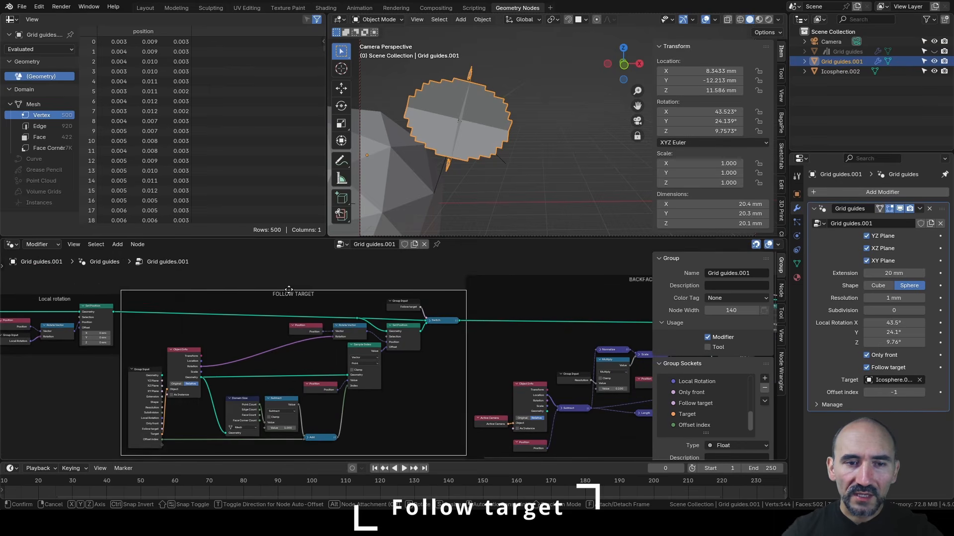
- Reposition the FOLLOW TARGET and BACKFACE CULLING frames so that they sit side by side without overlapping
{"action": "left_click_drag", "start_coordinate": [286, 291], "coordinate": [297, 287]}
{"action": "scroll", "coordinate": [432, 317], "scroll_direction": "down", "scroll_amount": 3}
{"action": "middle_click_drag", "start_coordinate": [513, 317], "coordinate": [314, 299]}
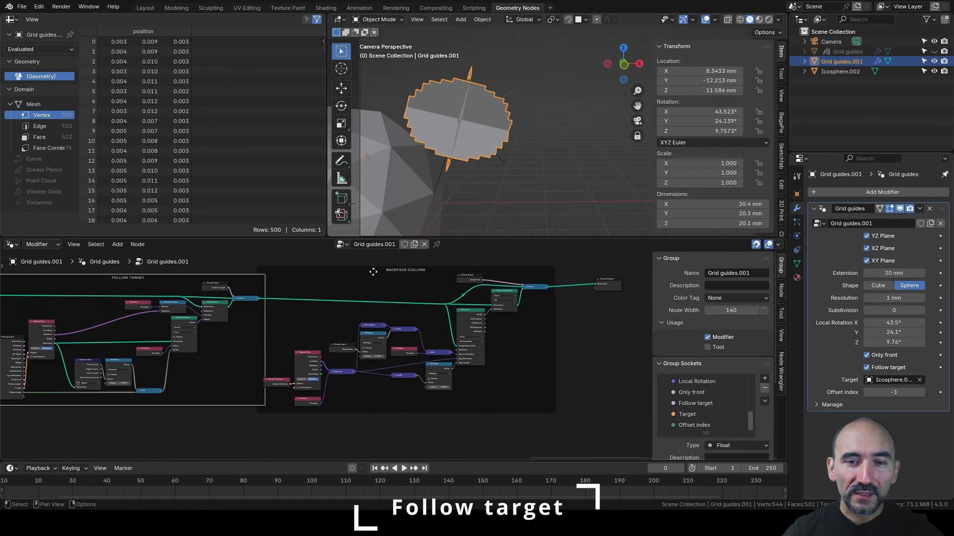
{"action": "left_click_drag", "start_coordinate": [376, 270], "coordinate": [396, 272]}
{"action": "left_click_drag", "start_coordinate": [396, 272], "coordinate": [391, 272]}
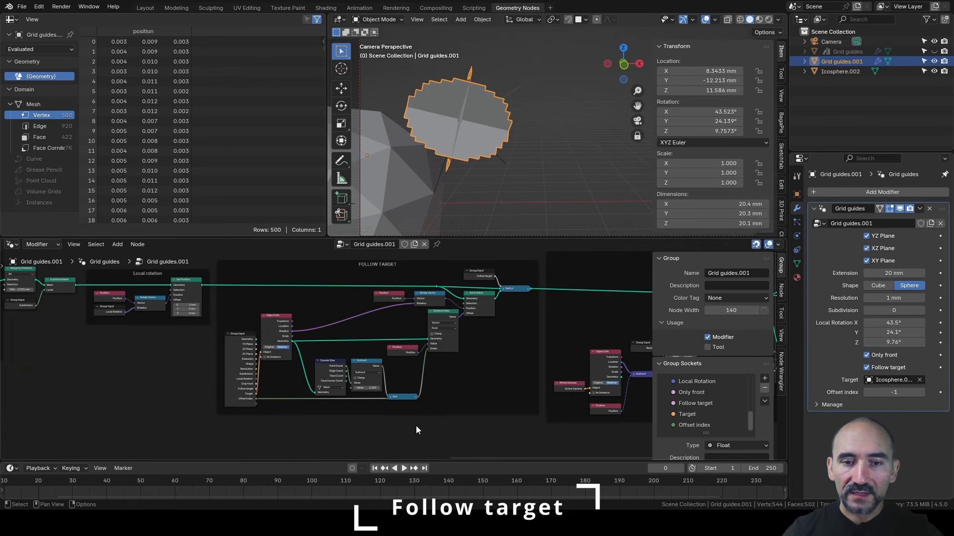
- Add an integer Equal compare node below the Subtract node, fed by the Domain Size node's Point Count
{"action": "scroll", "coordinate": [415, 425], "scroll_direction": "up", "scroll_amount": 2}
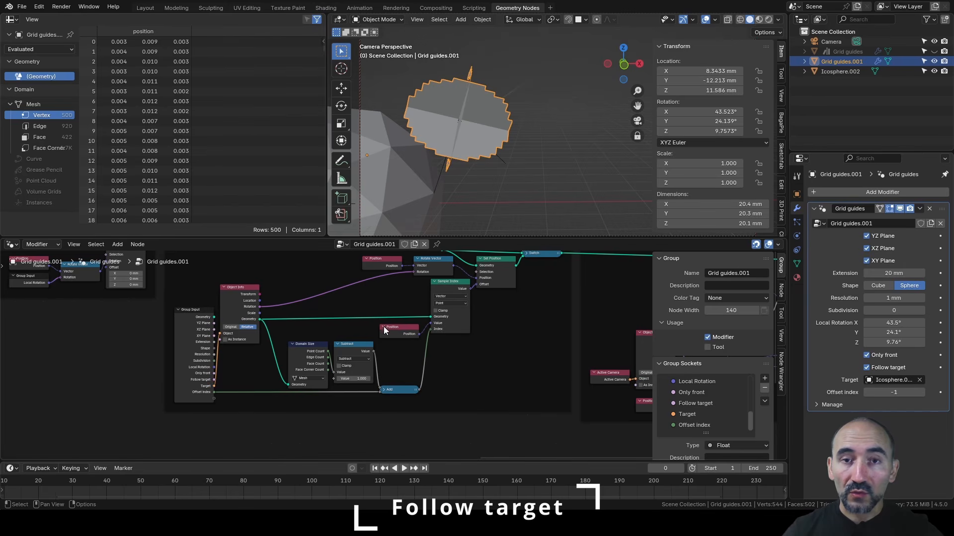
{"action": "scroll", "coordinate": [373, 351], "scroll_direction": "up", "scroll_amount": 3}
{"action": "middle_click_drag", "start_coordinate": [372, 366], "coordinate": [358, 312]}
{"action": "scroll", "coordinate": [359, 312], "scroll_direction": "up", "scroll_amount": 2}
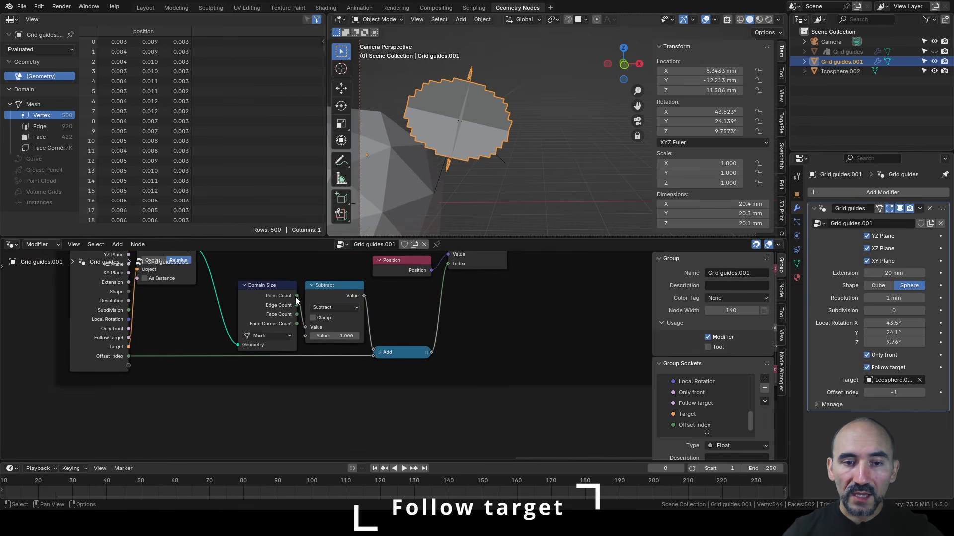
{"action": "left_click_drag", "start_coordinate": [296, 296], "coordinate": [308, 407]}
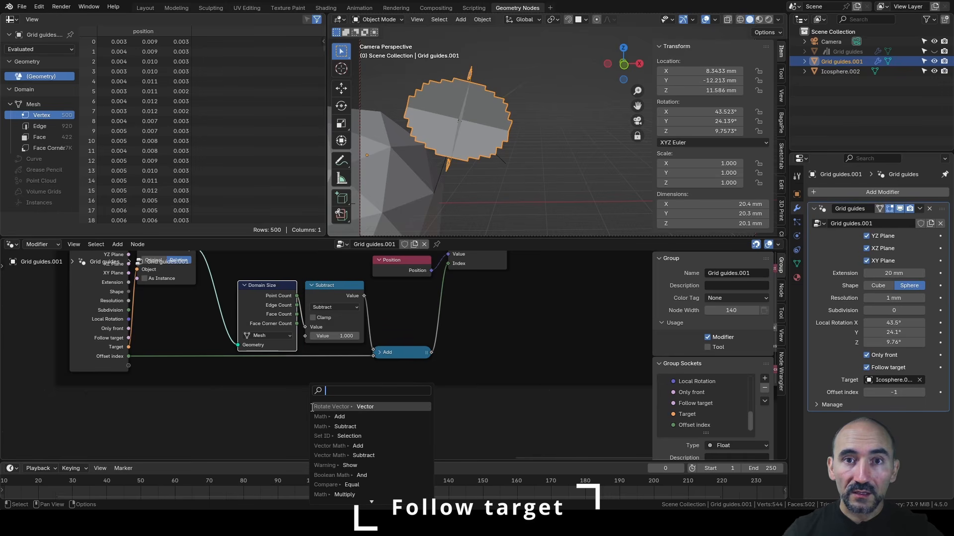
{"action": "type", "text": "equal"}
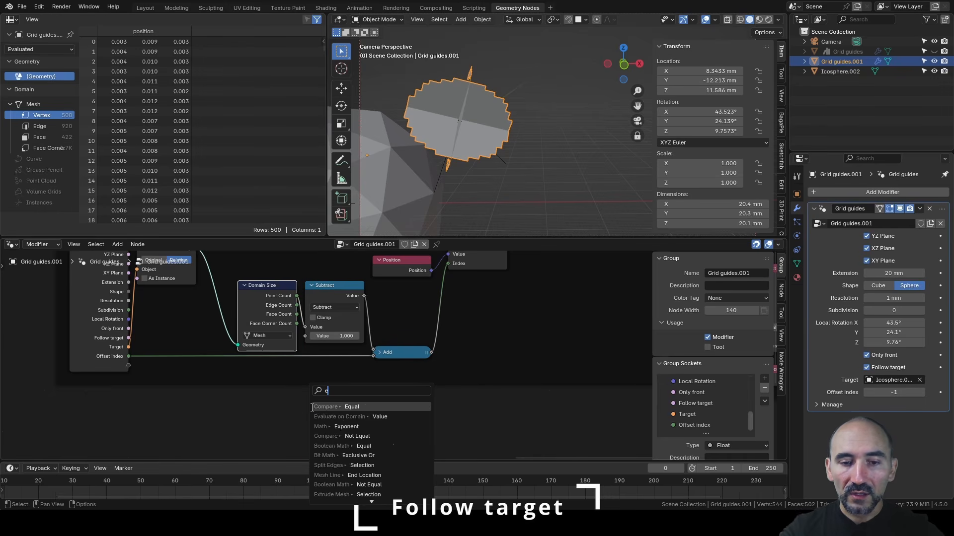
{"action": "key", "text": "Return"}
{"action": "left_click", "coordinate": [320, 396]}
- Duplicate the Follow target Group Input node and place the copy directly below the Equal node
{"action": "scroll", "coordinate": [422, 360], "scroll_direction": "down", "scroll_amount": 6}
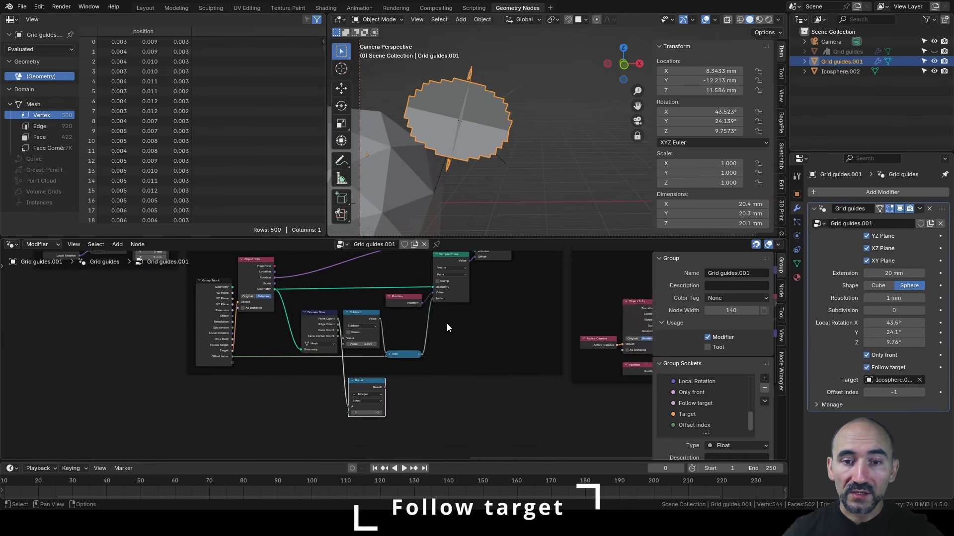
{"action": "middle_click_drag", "start_coordinate": [486, 326], "coordinate": [443, 422]}
{"action": "scroll", "coordinate": [445, 372], "scroll_direction": "up", "scroll_amount": 1}
{"action": "scroll", "coordinate": [445, 372], "scroll_direction": "up", "scroll_amount": 2}
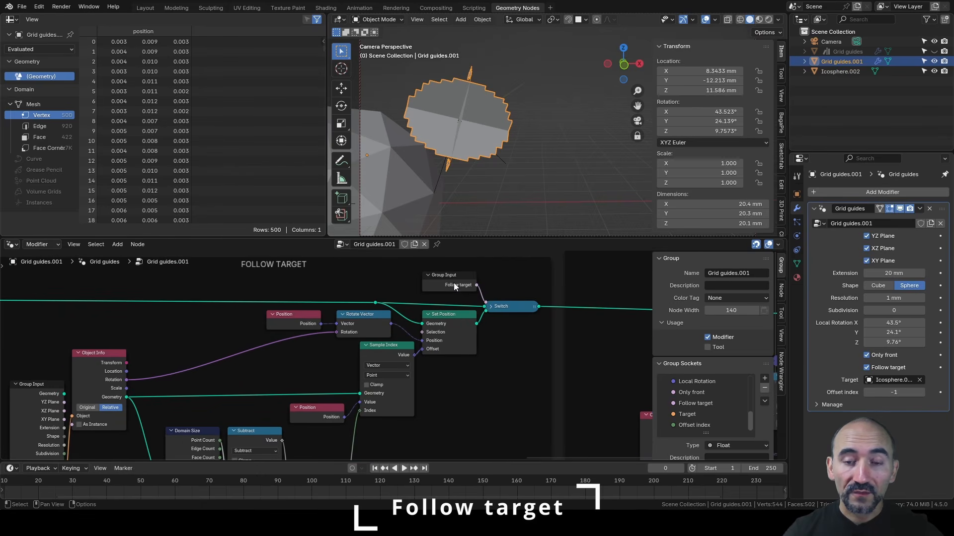
{"action": "left_click", "coordinate": [454, 281]}
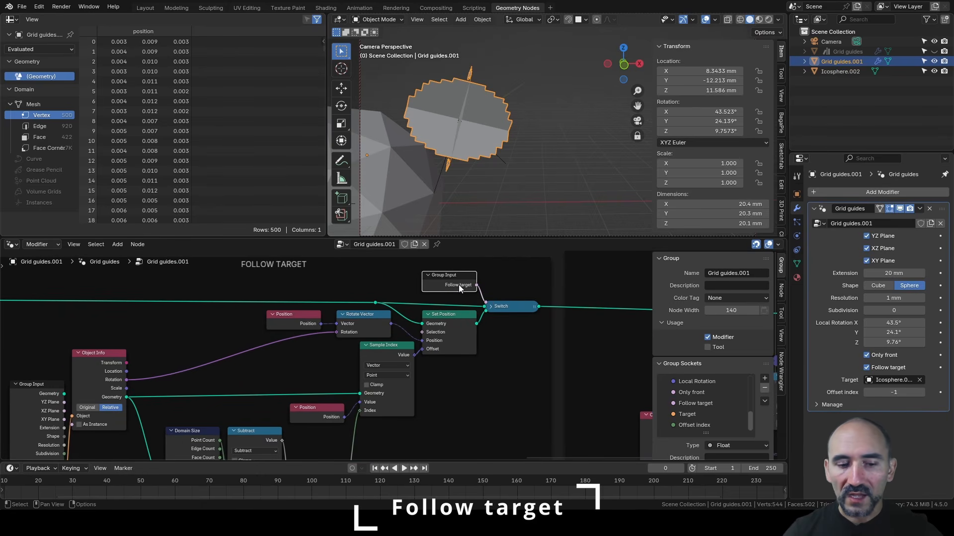
{"action": "key", "text": "shift+d"}
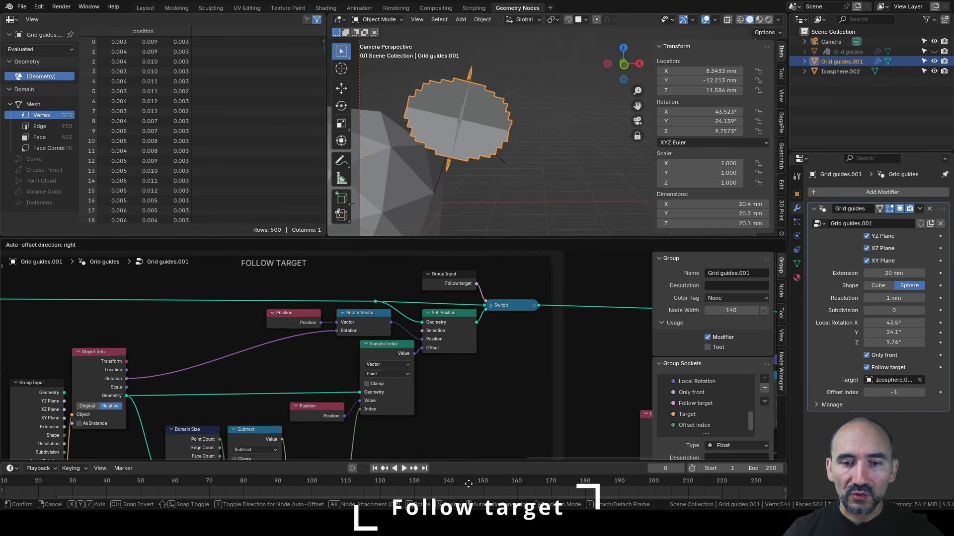
{"action": "left_click", "coordinate": [294, 417]}
{"action": "scroll", "coordinate": [256, 416], "scroll_direction": "up", "scroll_amount": 2}
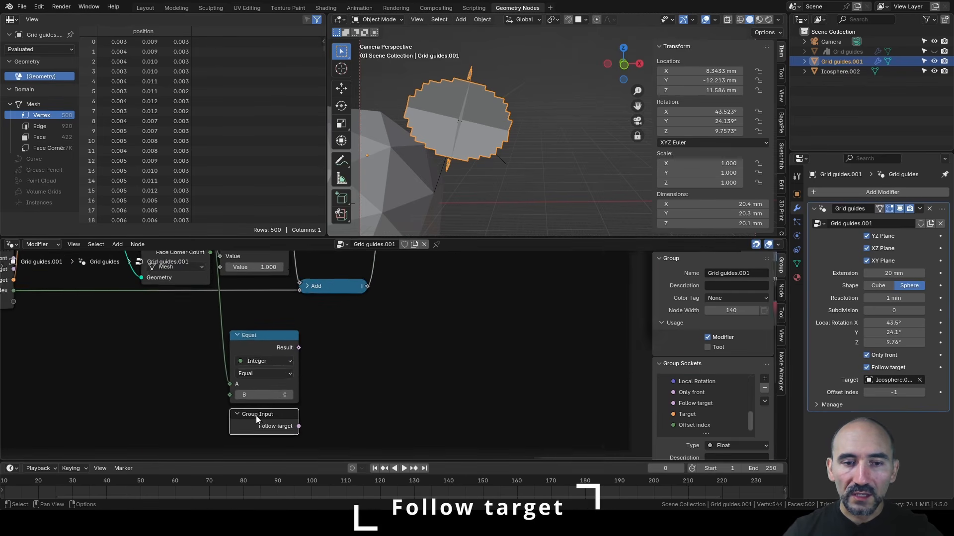
- Combine the Equal result and the Follow target input in a Boolean Math And node, and collapse that node
{"action": "left_click_drag", "start_coordinate": [305, 336], "coordinate": [335, 351]}
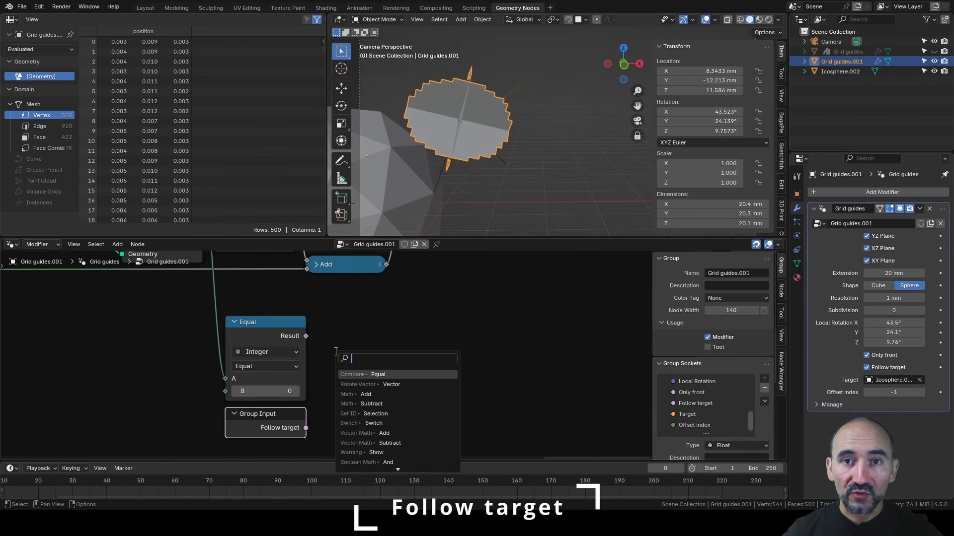
{"action": "type", "text": "an"}
{"action": "key", "text": "Return"}
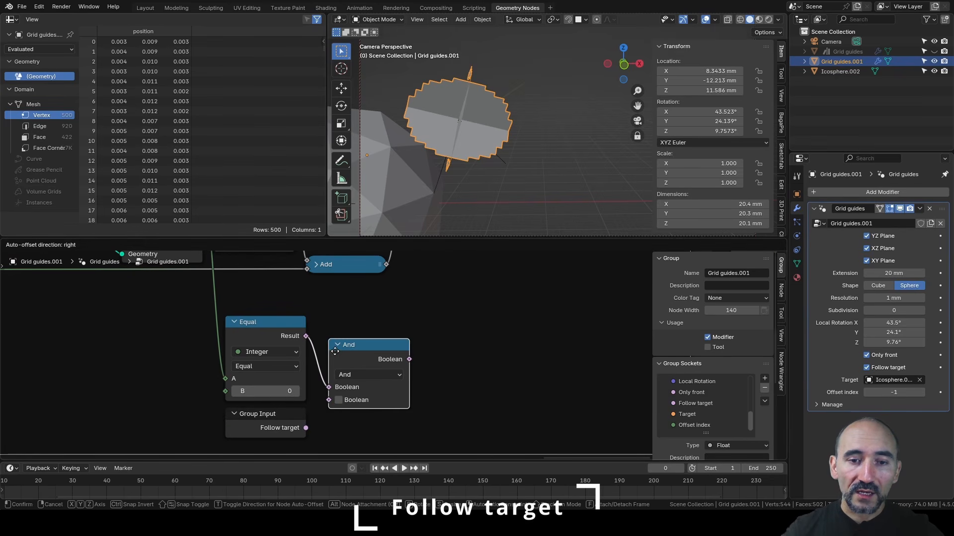
{"action": "left_click", "coordinate": [323, 351]}
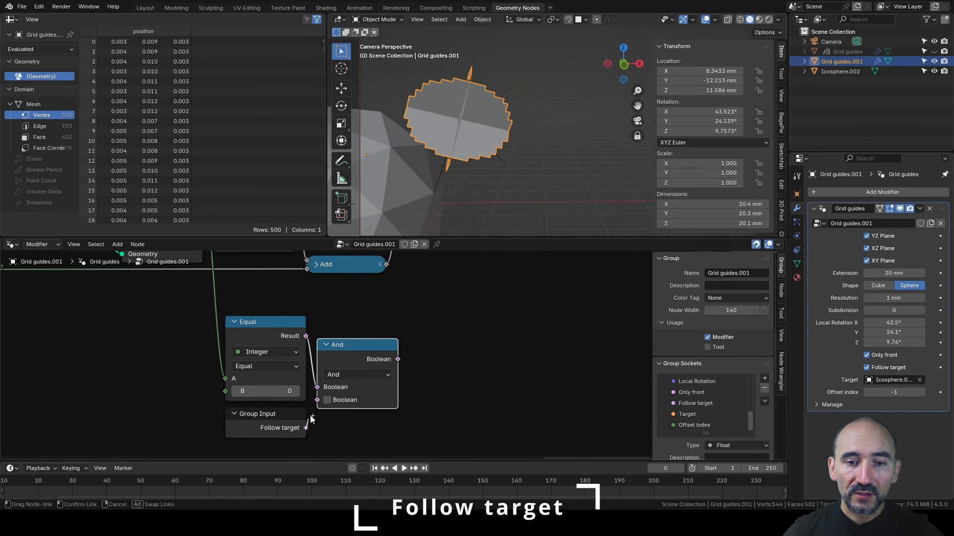
{"action": "left_click_drag", "start_coordinate": [306, 427], "coordinate": [318, 400]}
{"action": "key", "text": "h"}
{"action": "key", "text": "g"}
{"action": "left_click", "coordinate": [344, 392]}
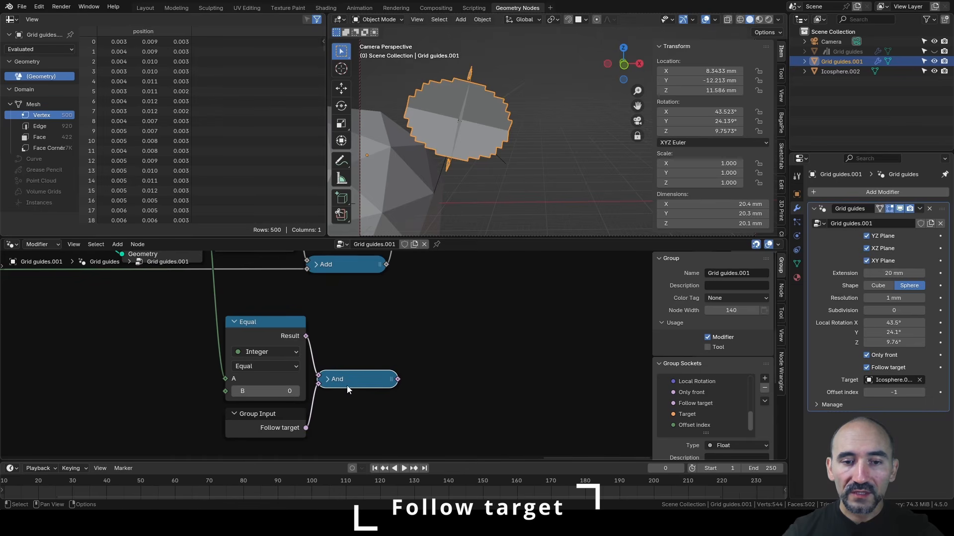
- Add a Warning node driven by the And result, with type Warning and message "Target without vertices", and widen it
{"action": "middle_click_drag", "start_coordinate": [394, 352], "coordinate": [312, 379]}
{"action": "left_click_drag", "start_coordinate": [321, 403], "coordinate": [356, 356]}
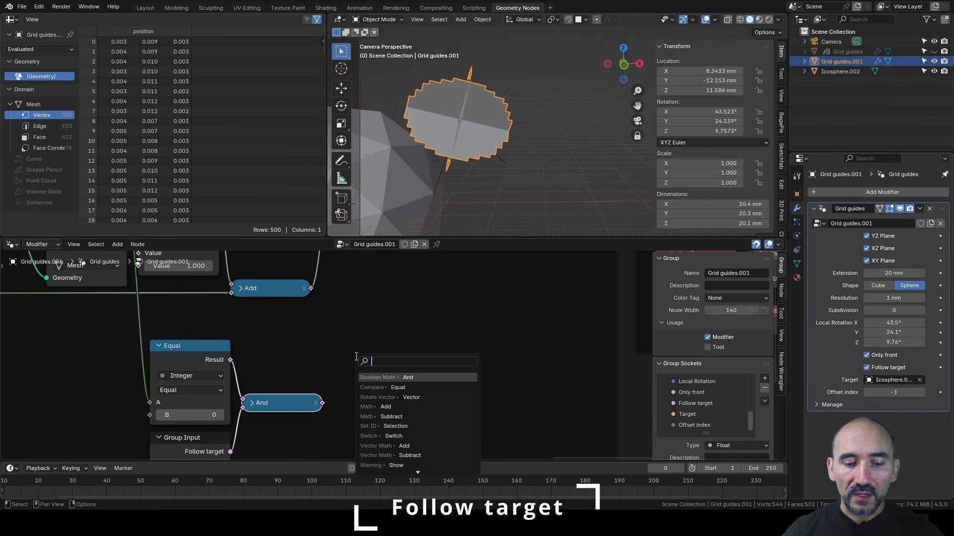
{"action": "type", "text": "wi"}
{"action": "key", "text": "BackSpace"}
{"action": "type", "text": "arn"}
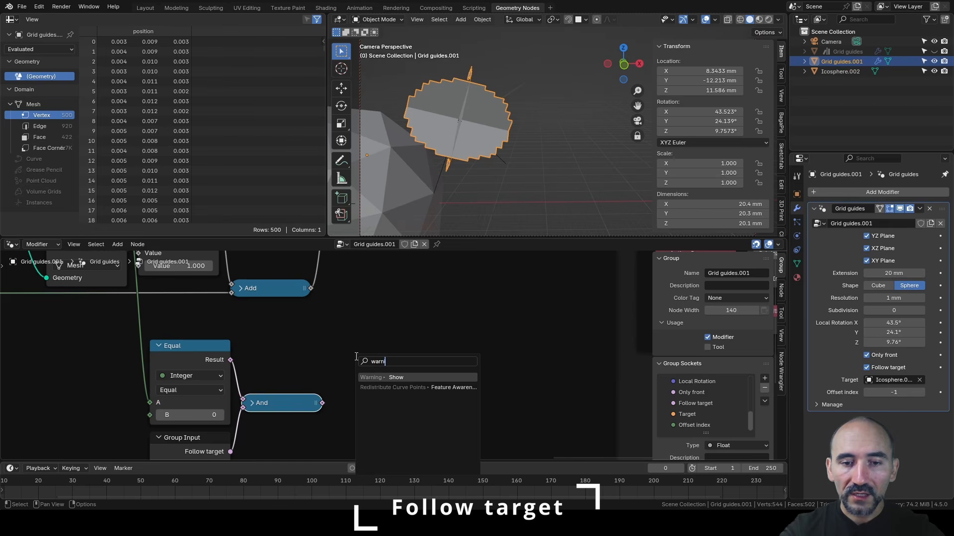
{"action": "key", "text": "Return"}
{"action": "left_click", "coordinate": [340, 388]}
{"action": "left_click", "coordinate": [348, 395]}
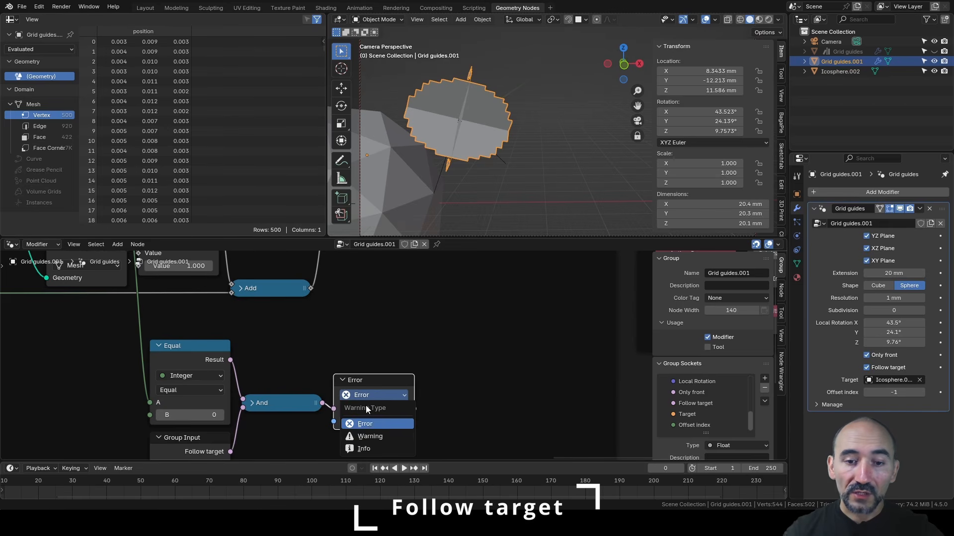
{"action": "left_click", "coordinate": [373, 437]}
{"action": "left_click_drag", "start_coordinate": [410, 387], "coordinate": [422, 388]}
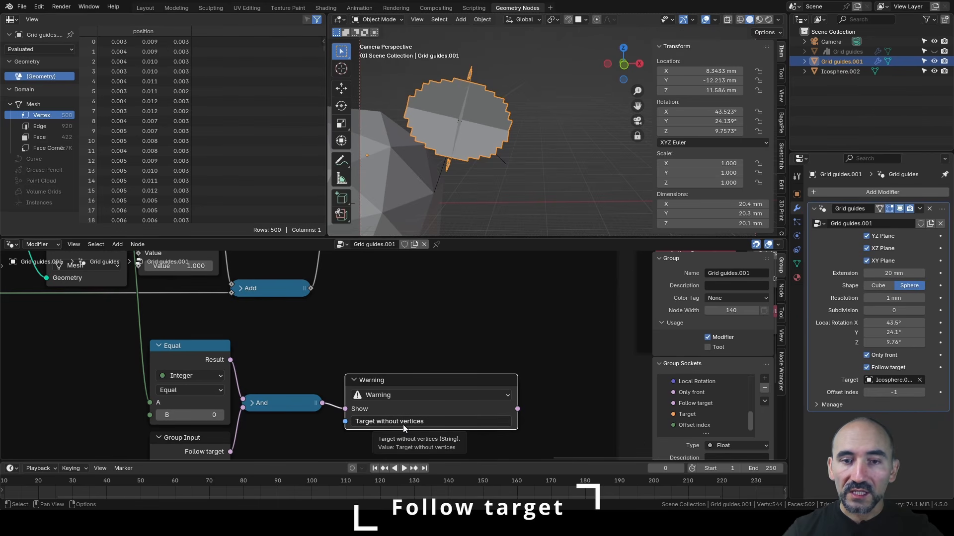
- Clear the modifier's Target object to test the warning, and include the warning nodes in the FOLLOW TARGET frame
{"action": "left_click", "coordinate": [919, 380]}
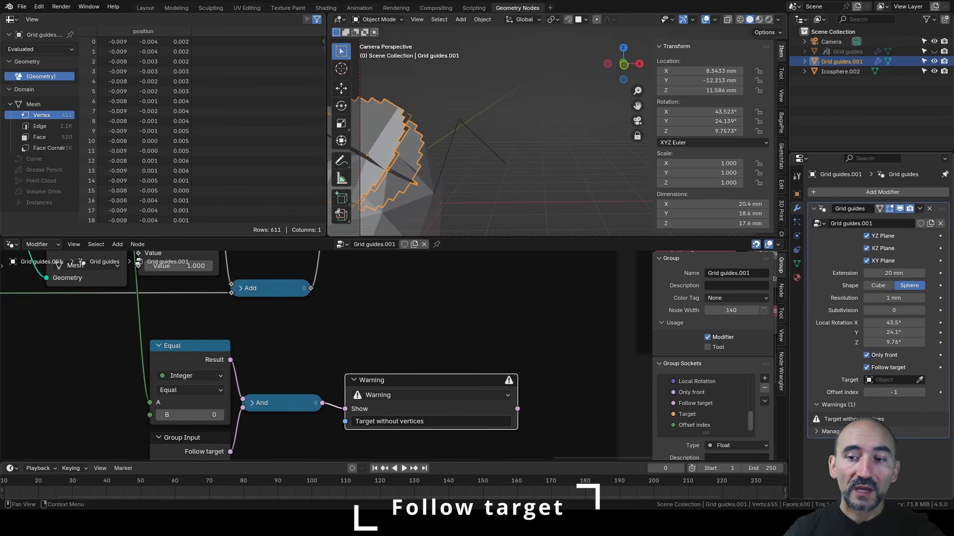
{"action": "left_click_drag", "start_coordinate": [450, 307], "coordinate": [132, 454]}
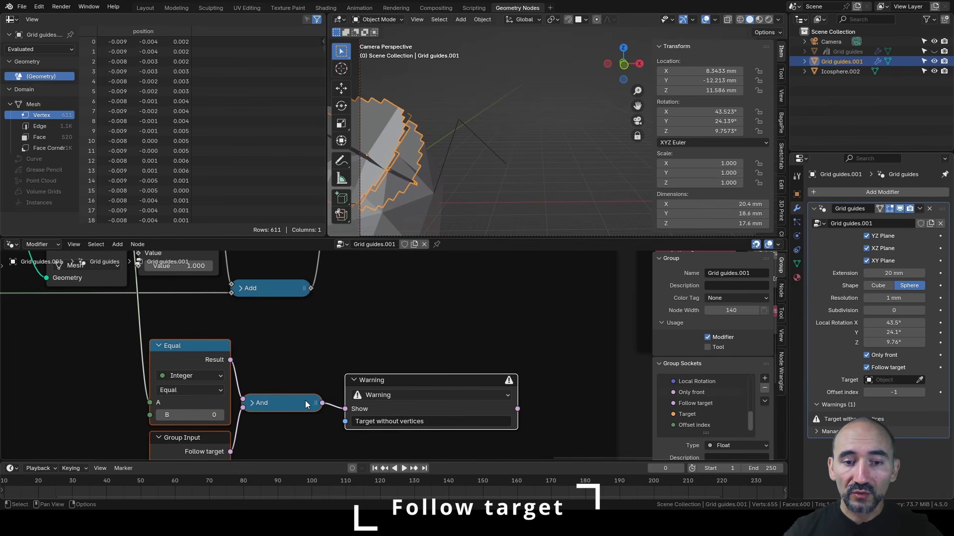
{"action": "scroll", "coordinate": [306, 364], "scroll_direction": "down", "scroll_amount": 3}
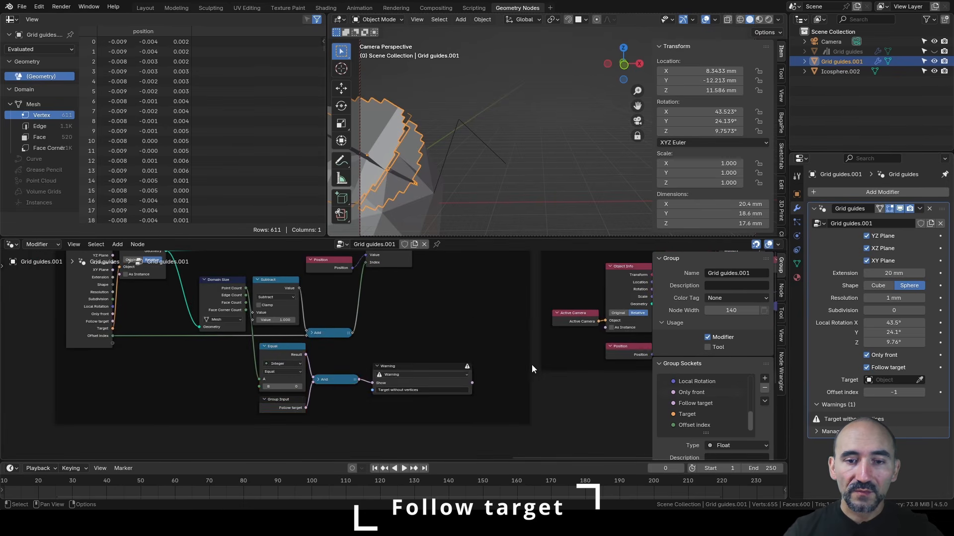
{"action": "scroll", "coordinate": [469, 315], "scroll_direction": "down", "scroll_amount": 2}
- Move the Group Output node farther from the BACKFACE CULLING frame to make room after its Switch node
{"action": "middle_click_drag", "start_coordinate": [457, 320], "coordinate": [404, 426]}
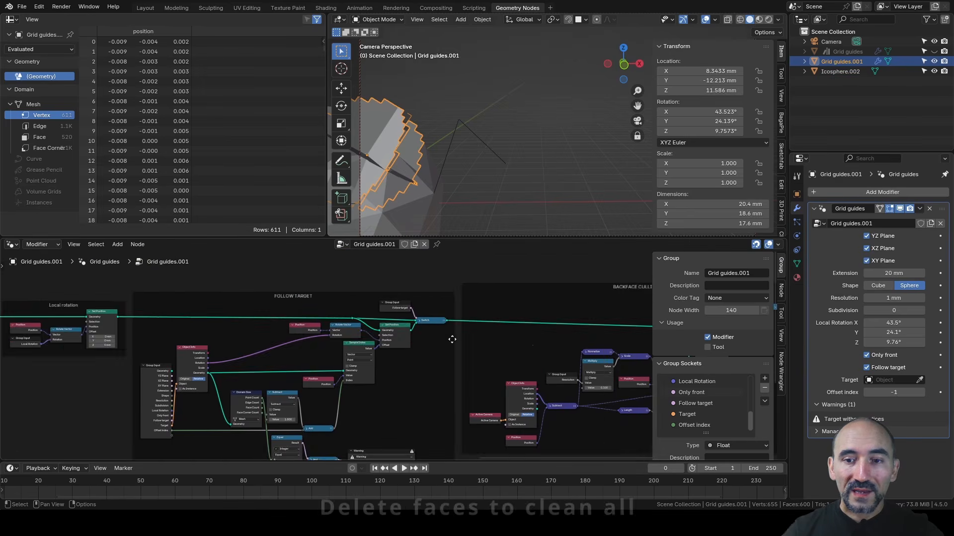
{"action": "middle_click_drag", "start_coordinate": [451, 339], "coordinate": [84, 334]}
{"action": "scroll", "coordinate": [482, 155], "scroll_direction": "down", "scroll_amount": 2}
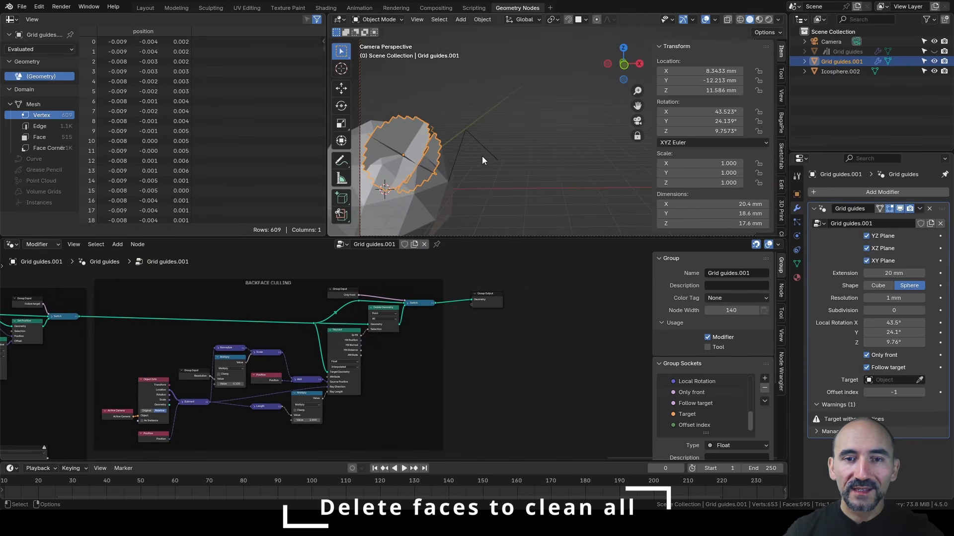
{"action": "middle_click_drag", "start_coordinate": [458, 147], "coordinate": [501, 156], "text": "shift"}
{"action": "middle_click_drag", "start_coordinate": [488, 380], "coordinate": [328, 424]}
{"action": "scroll", "coordinate": [322, 348], "scroll_direction": "up", "scroll_amount": 5}
{"action": "left_click_drag", "start_coordinate": [322, 351], "coordinate": [548, 350]}
{"action": "scroll", "coordinate": [433, 351], "scroll_direction": "up", "scroll_amount": 2}
- Insert a Delete Geometry node between the Switch and Group Output, with domain Face and mode Only Faces
{"action": "left_click", "coordinate": [356, 363]}
{"action": "key", "text": "F3"}
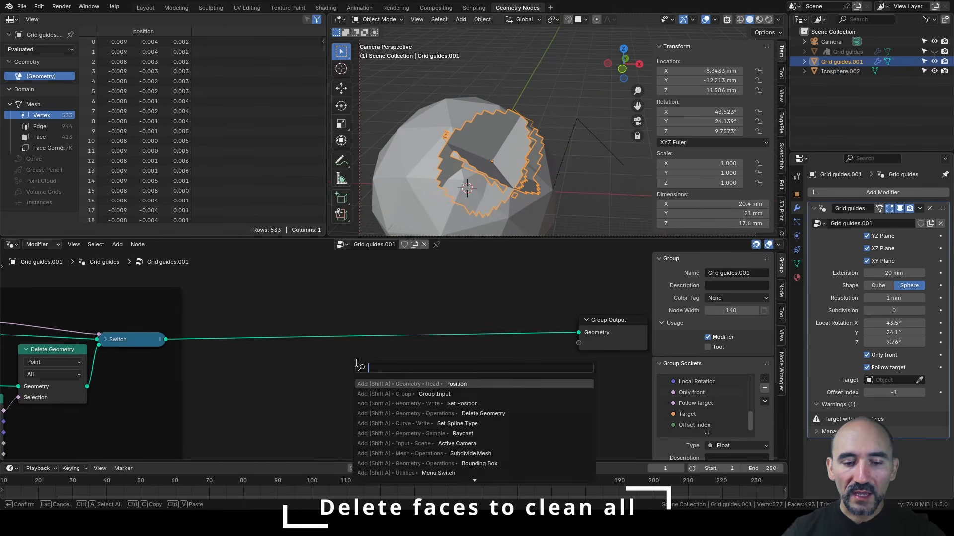
{"action": "type", "text": "delete g"}
{"action": "key", "text": "Return"}
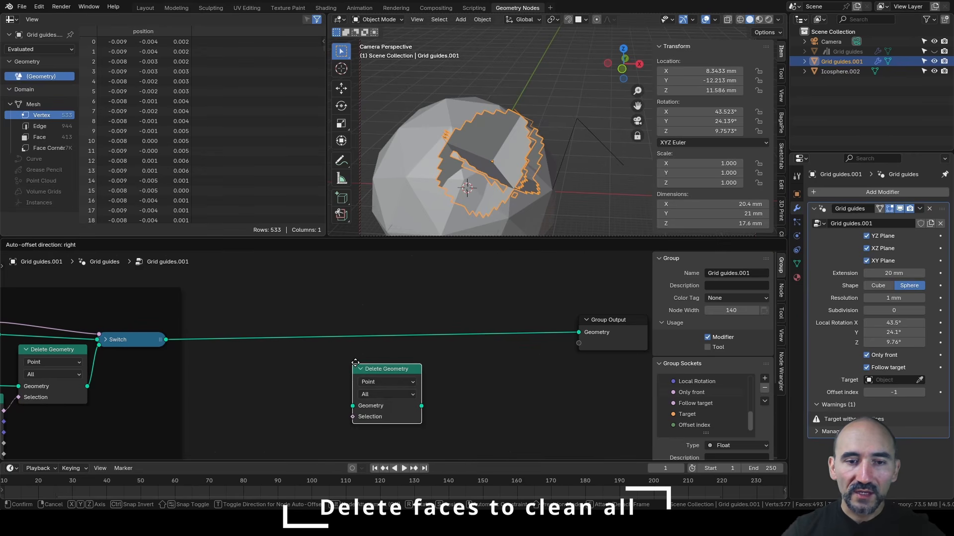
{"action": "left_click", "coordinate": [208, 304]}
{"action": "left_click", "coordinate": [233, 323]}
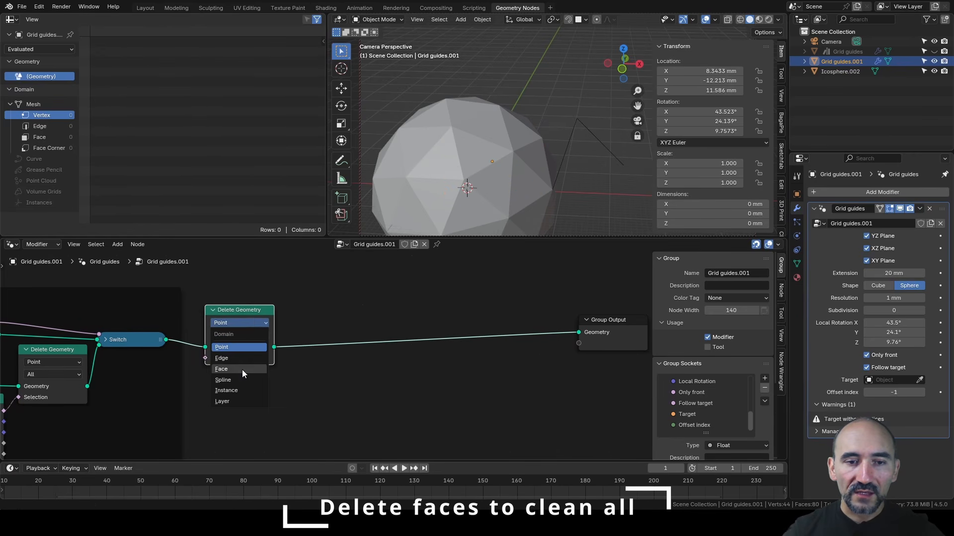
{"action": "left_click", "coordinate": [243, 369]}
{"action": "left_click", "coordinate": [240, 335]}
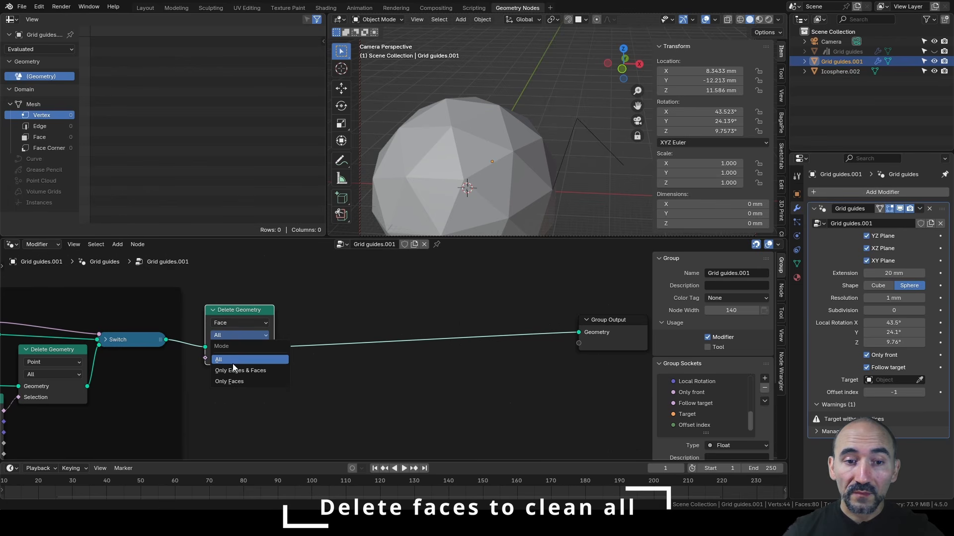
{"action": "left_click", "coordinate": [229, 382]}
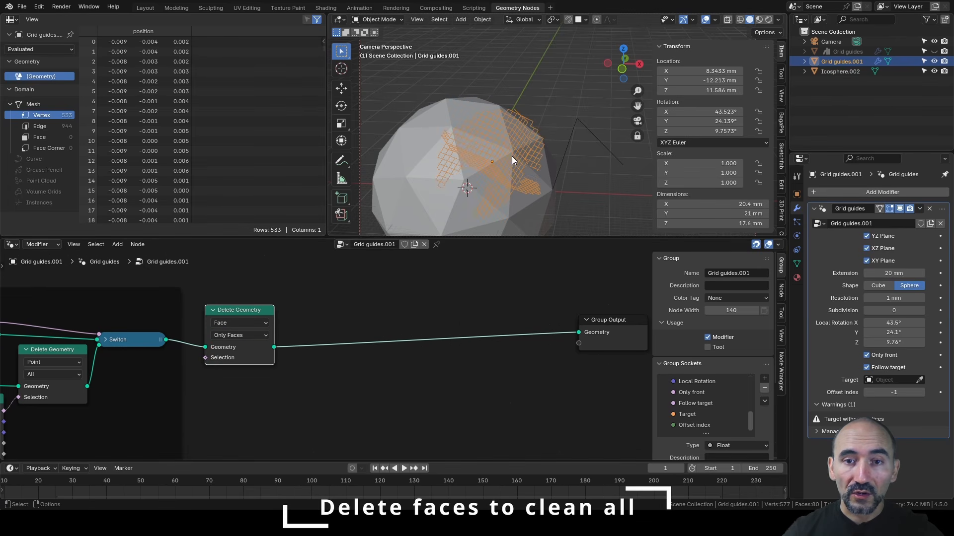
- Delete the Icosphere.002 object and select the Grid guides.001 object
{"action": "scroll", "coordinate": [512, 156], "scroll_direction": "up", "scroll_amount": 5}
{"action": "middle_click_drag", "start_coordinate": [499, 176], "coordinate": [481, 158]}
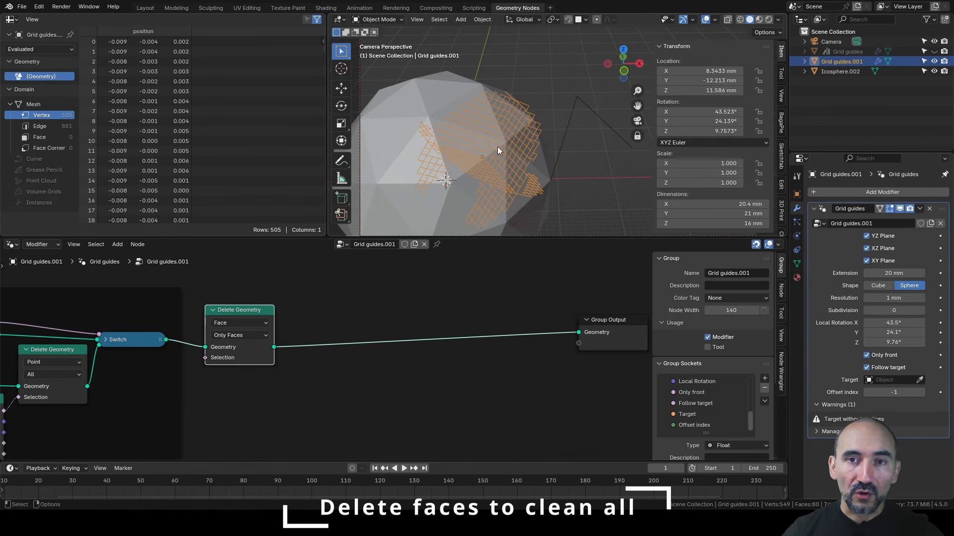
{"action": "scroll", "coordinate": [499, 139], "scroll_direction": "down", "scroll_amount": 3}
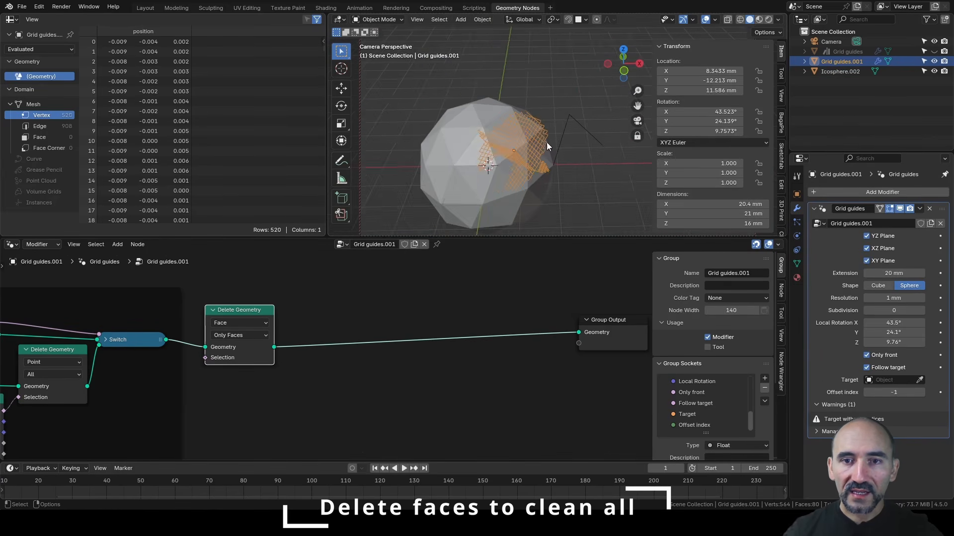
{"action": "middle_click_drag", "start_coordinate": [546, 142], "coordinate": [561, 111], "text": "shift"}
{"action": "scroll", "coordinate": [471, 116], "scroll_direction": "up", "scroll_amount": 2}
{"action": "key", "text": "Right"}
{"action": "left_click", "coordinate": [425, 91]}
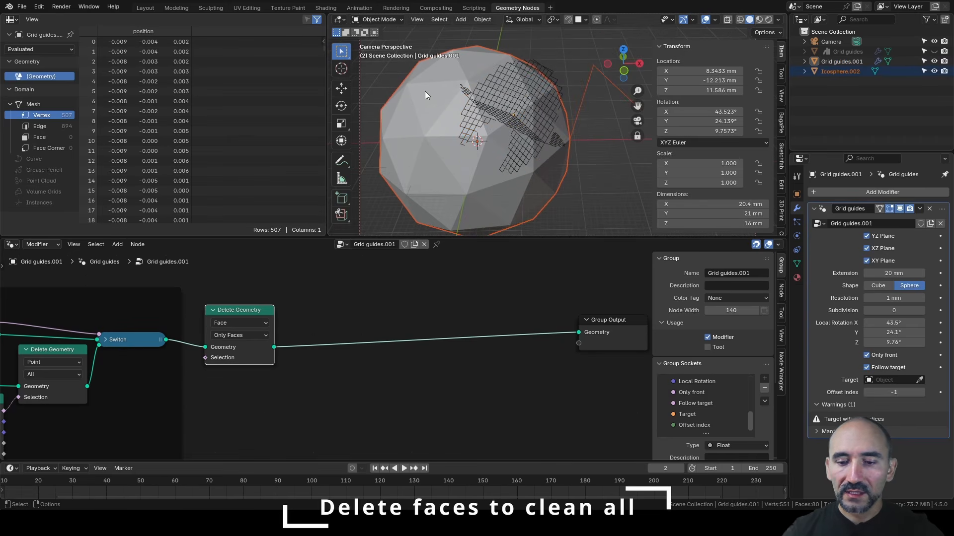
{"action": "key", "text": "Delete"}
{"action": "left_click", "coordinate": [552, 93]}
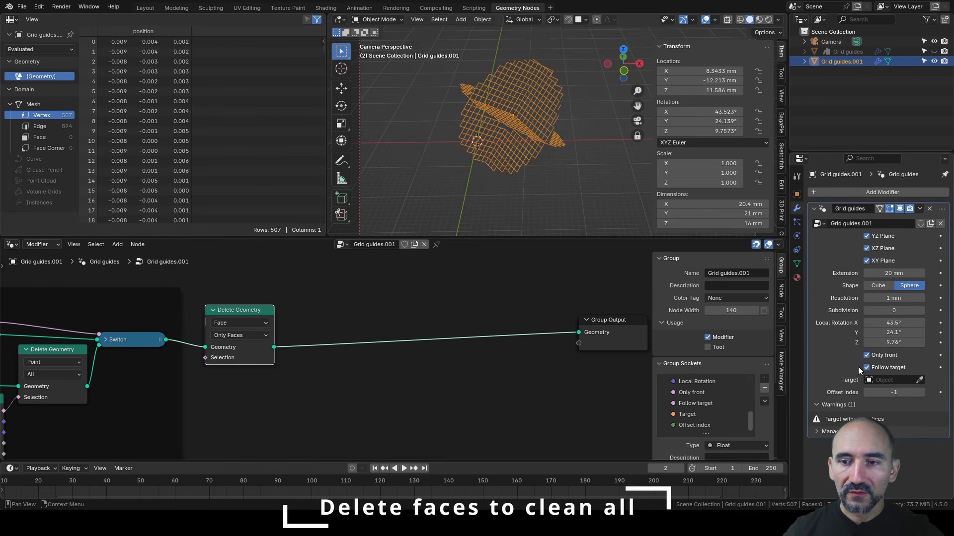
- Mark the original Grid guides object as an asset
{"action": "left_click", "coordinate": [850, 52]}
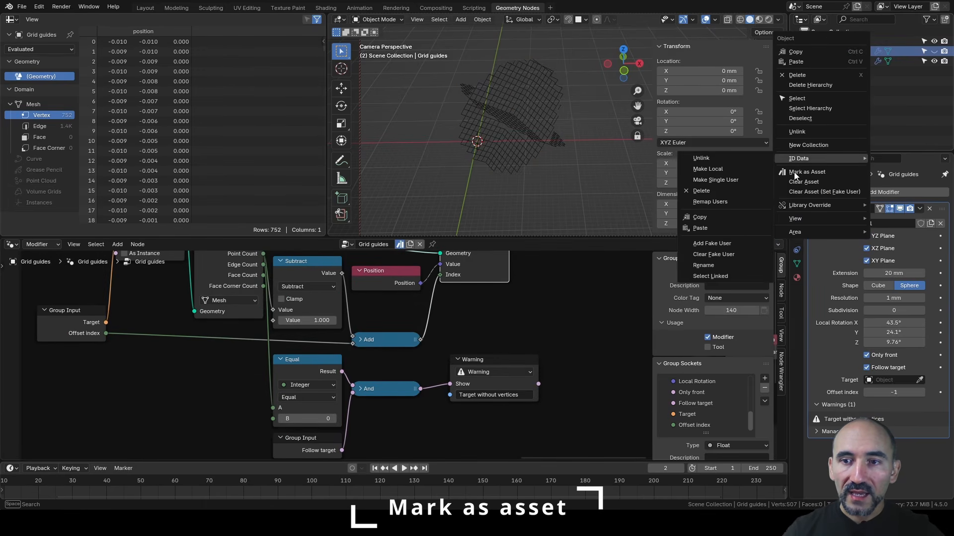
{"action": "left_click", "coordinate": [807, 172]}
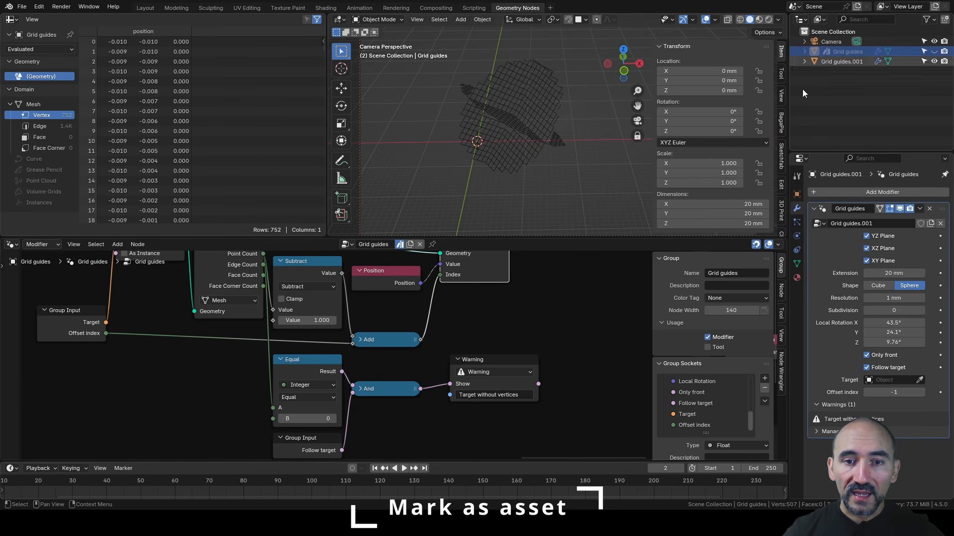
{"action": "right_click", "coordinate": [376, 246]}
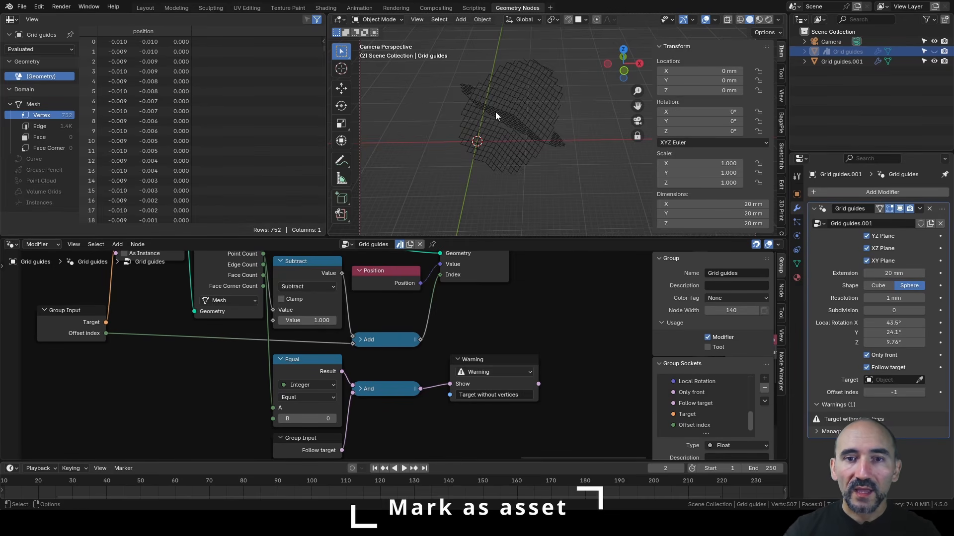
- Switch to the Layout workspace and select Grid guides.001 to inspect the finished grid from another angle
{"action": "key", "text": "shift+a"}
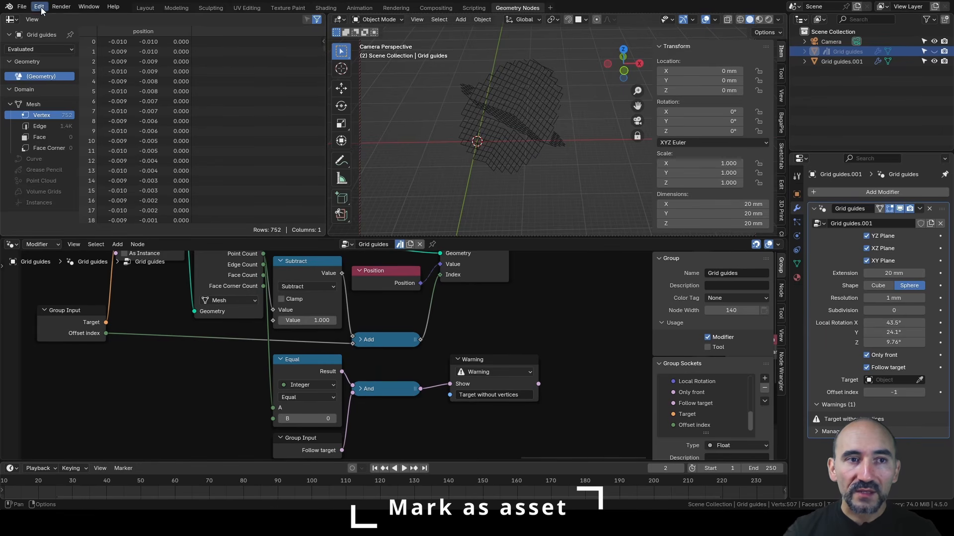
{"action": "left_click", "coordinate": [22, 7]}
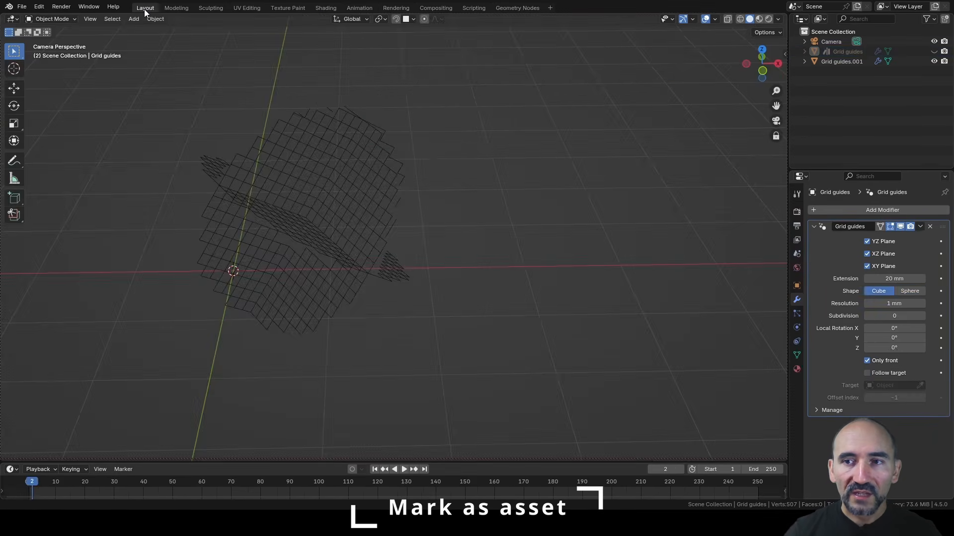
{"action": "left_click", "coordinate": [512, 222]}
{"action": "middle_click_drag", "start_coordinate": [511, 221], "coordinate": [574, 217]}
{"action": "scroll", "coordinate": [606, 288], "scroll_direction": "down", "scroll_amount": 1}
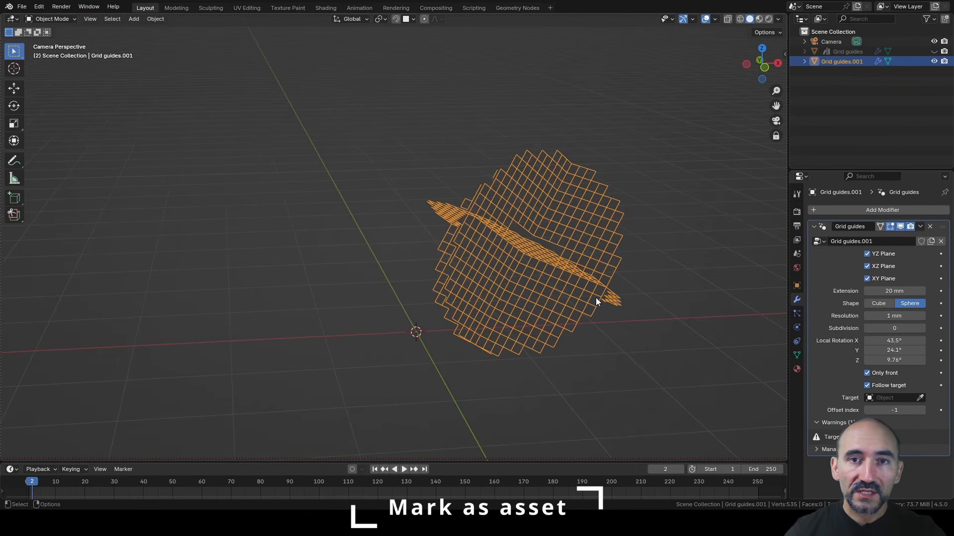
{"action": "scroll", "coordinate": [632, 300], "scroll_direction": "up", "scroll_amount": 1}
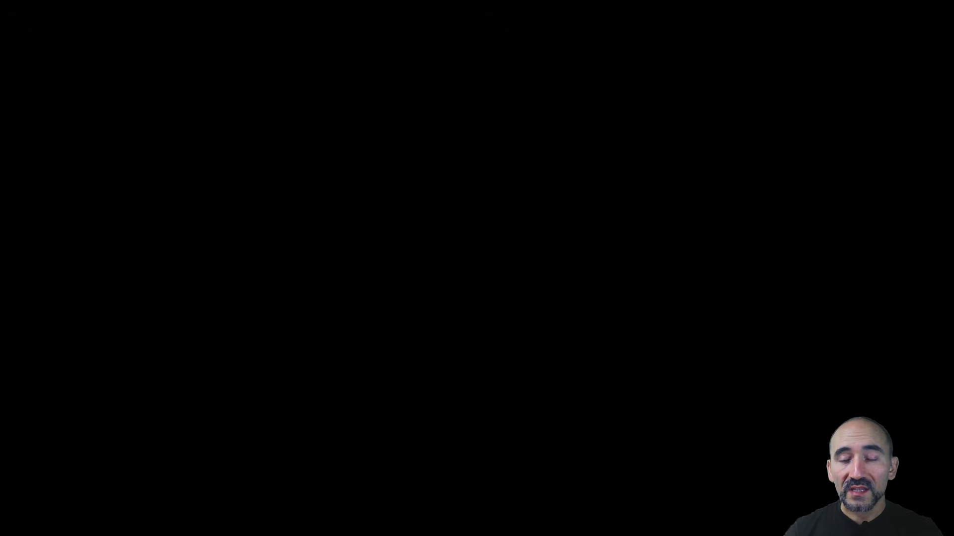